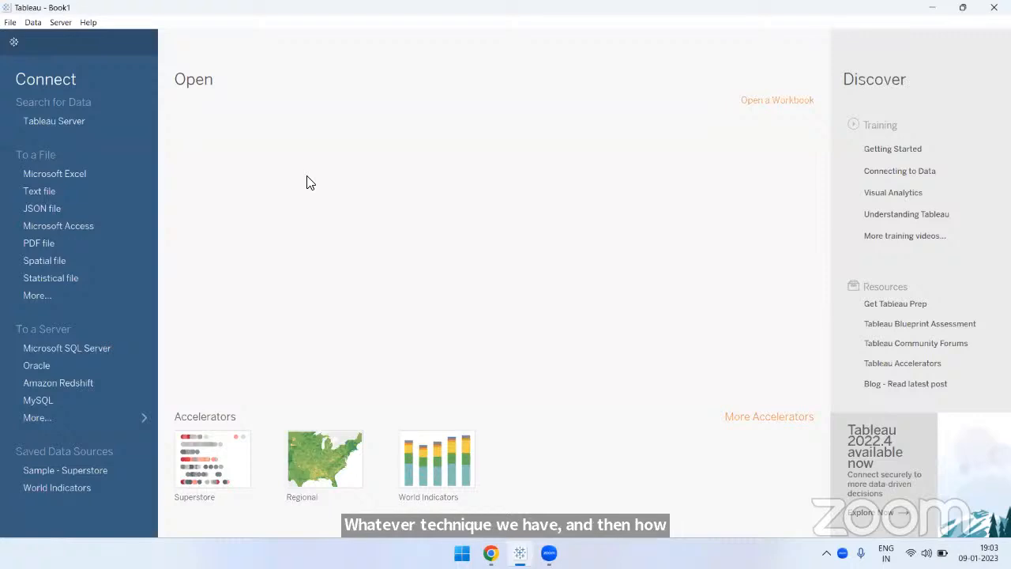
# - Connect to the Sample - Superstore Excel file, using its Orders table as the data source, and open Sheet 1
pyautogui.click(53, 174)
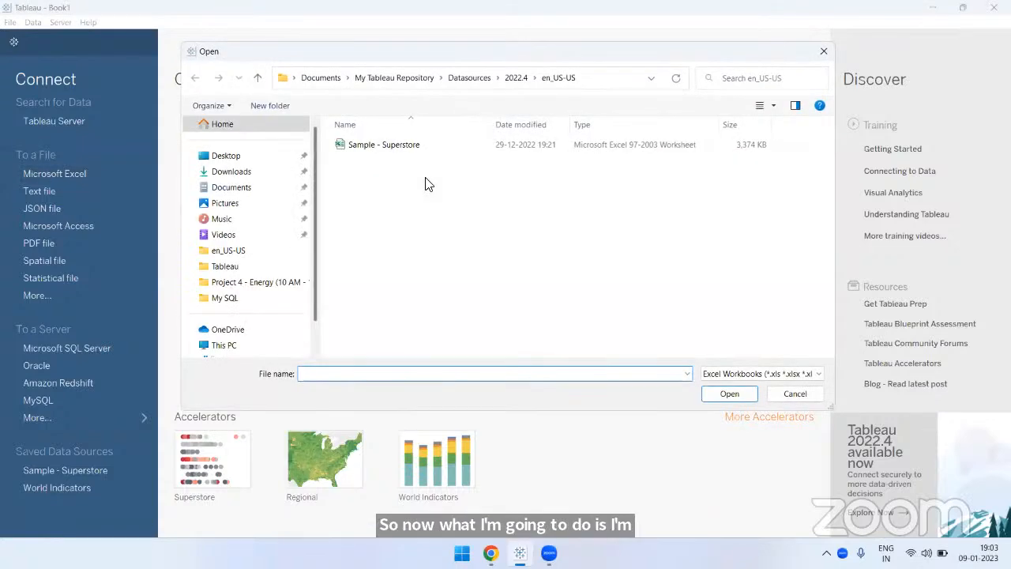
pyautogui.click(390, 147)
pyautogui.press('Return')
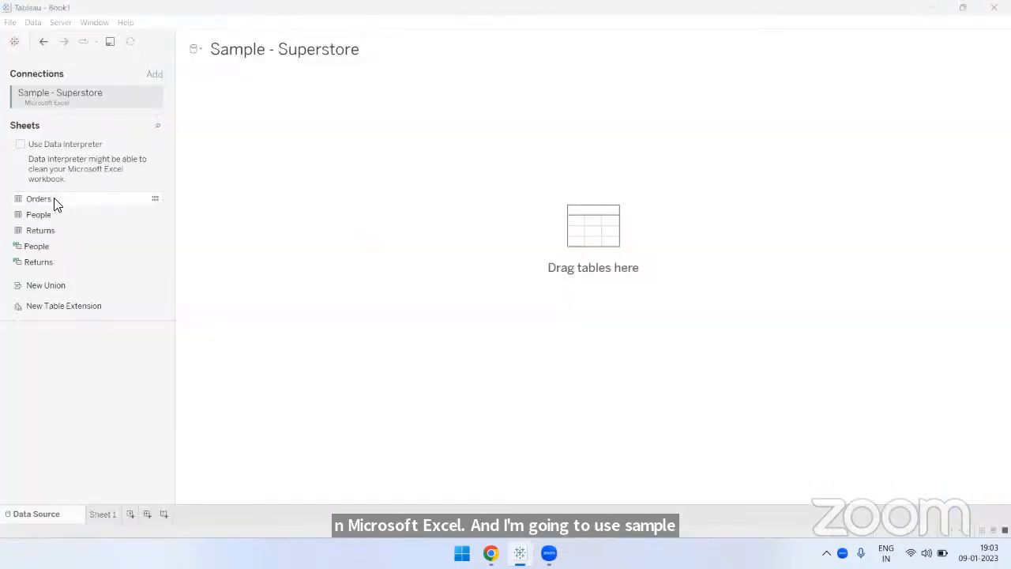
pyautogui.click(55, 200)
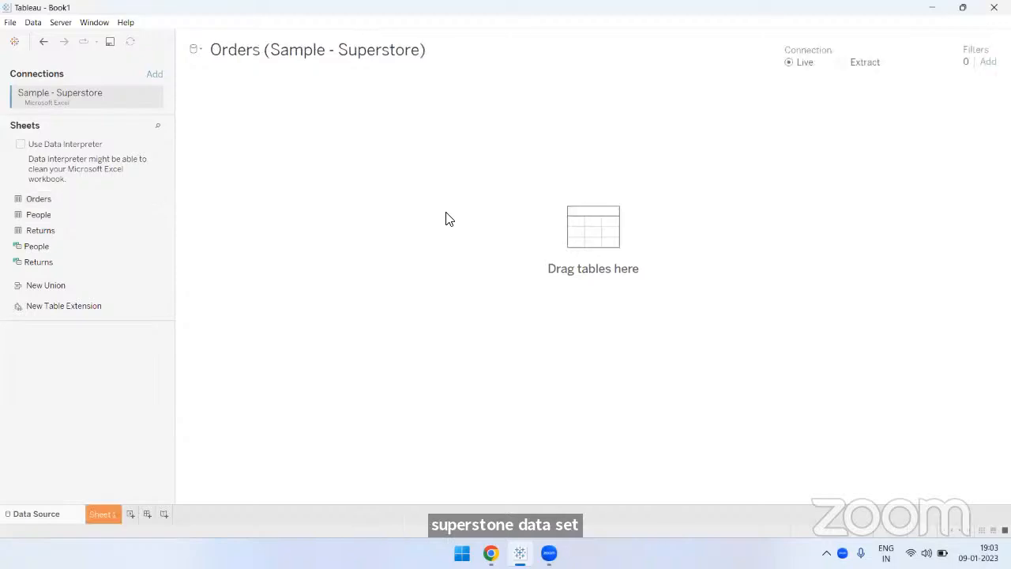
pyautogui.click(108, 512)
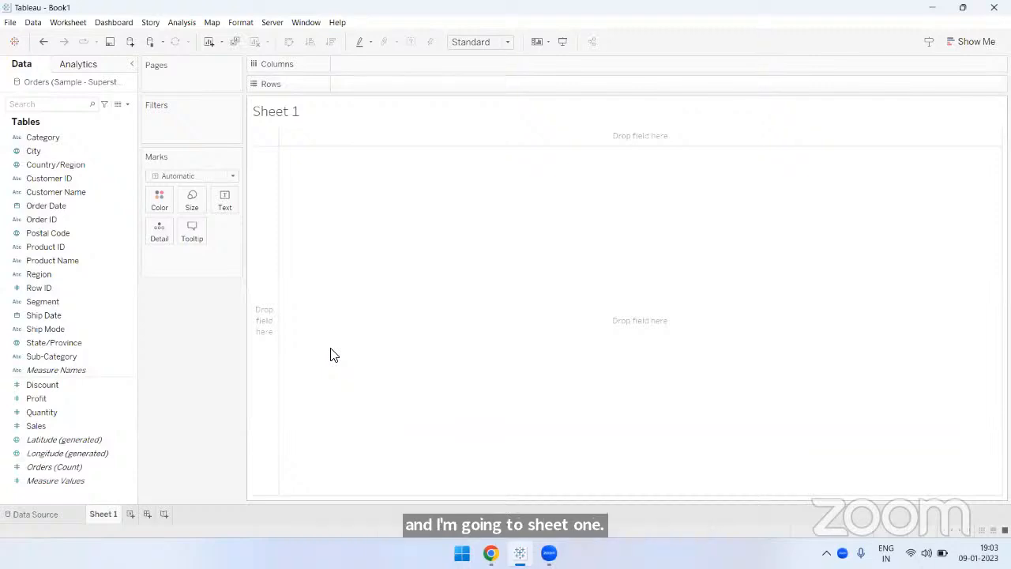
# - Set the font for all text in the workbook formatting to Arial
pyautogui.click(242, 22)
pyautogui.click(256, 62)
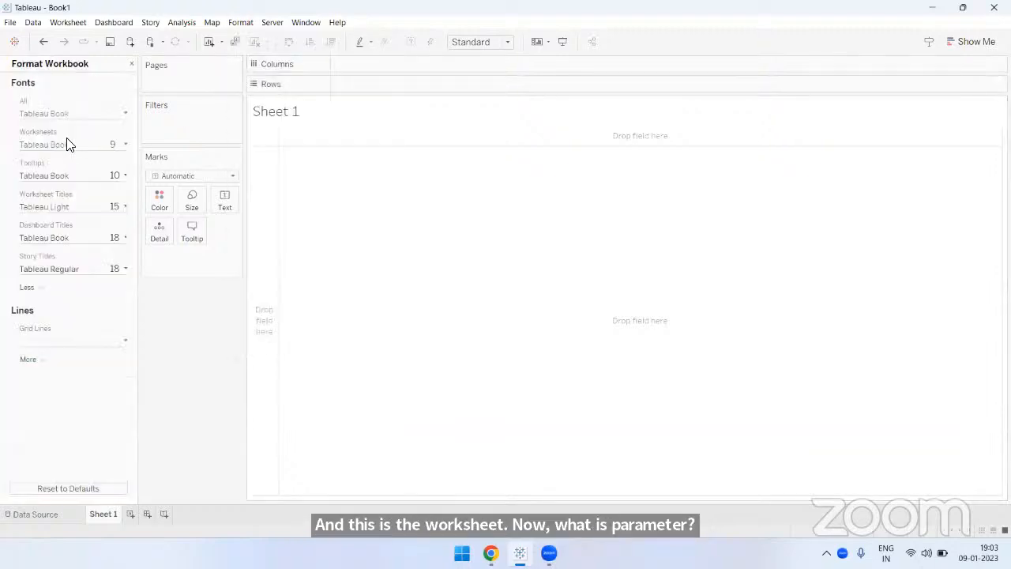
pyautogui.click(68, 117)
pyautogui.write('Arial')
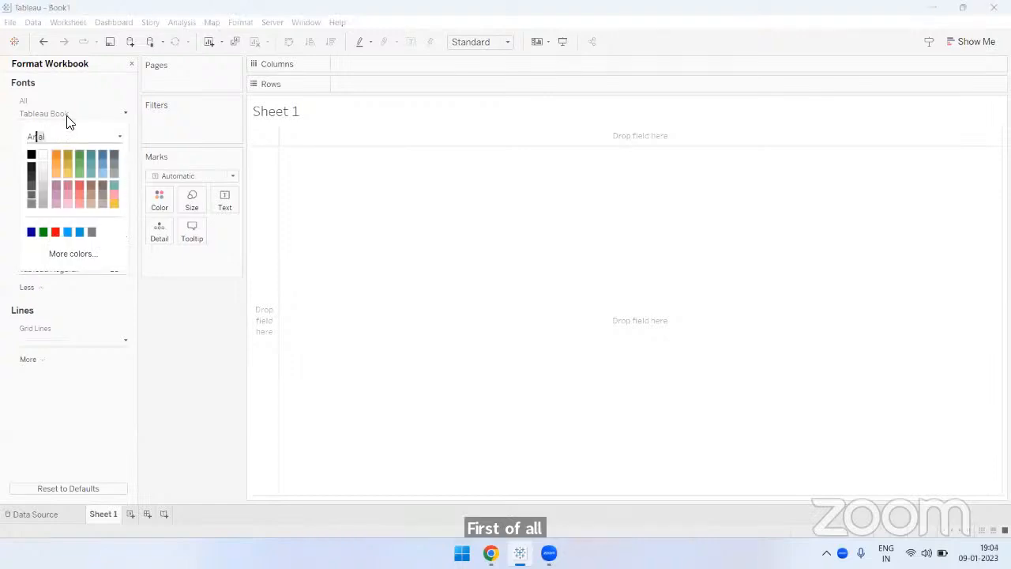
pyautogui.press('Return')
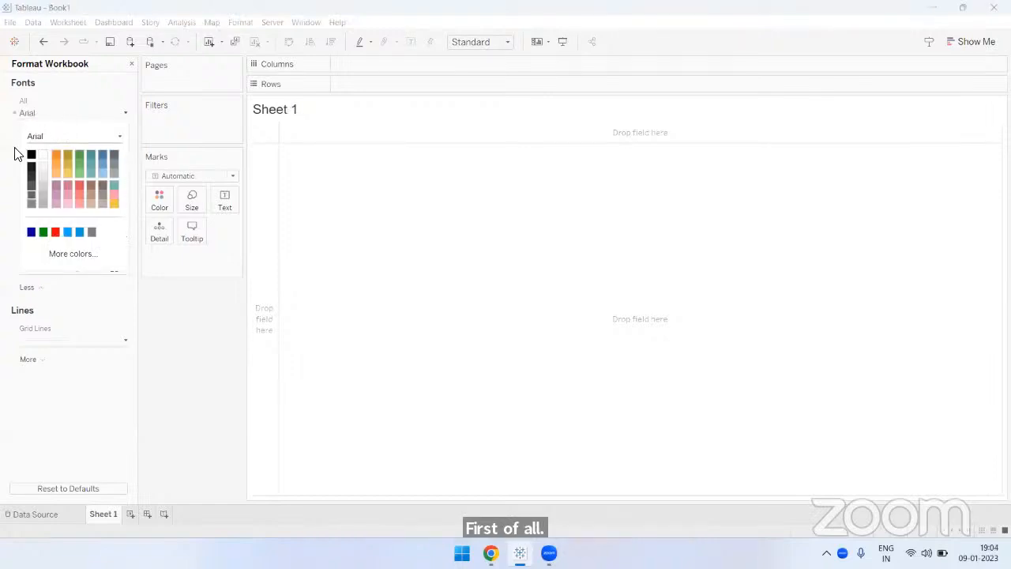
pyautogui.click(153, 289)
# - Set the worksheets font size to 12 in the workbook formatting and close the formatting options
pyautogui.click(79, 144)
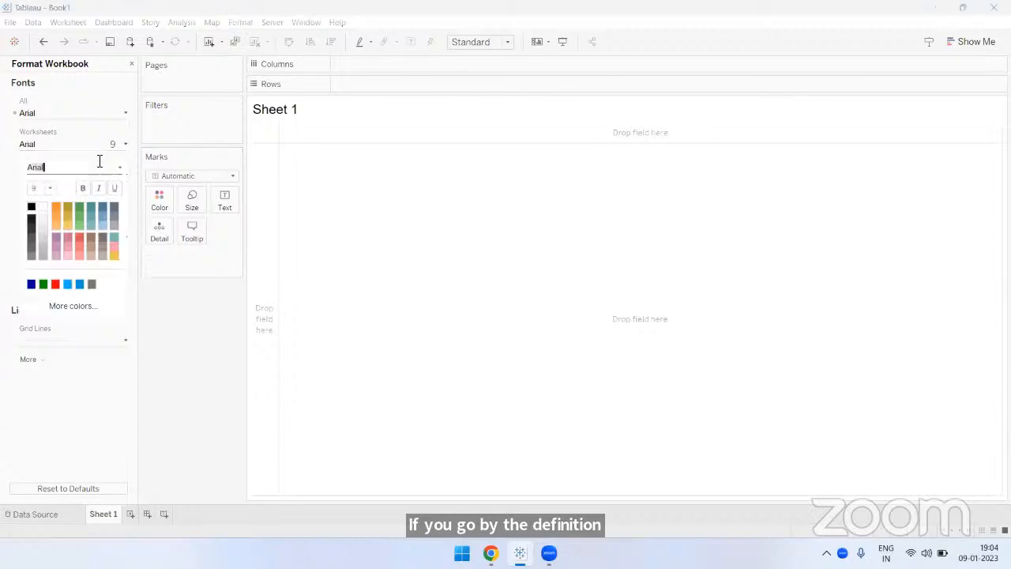
pyautogui.click(38, 190)
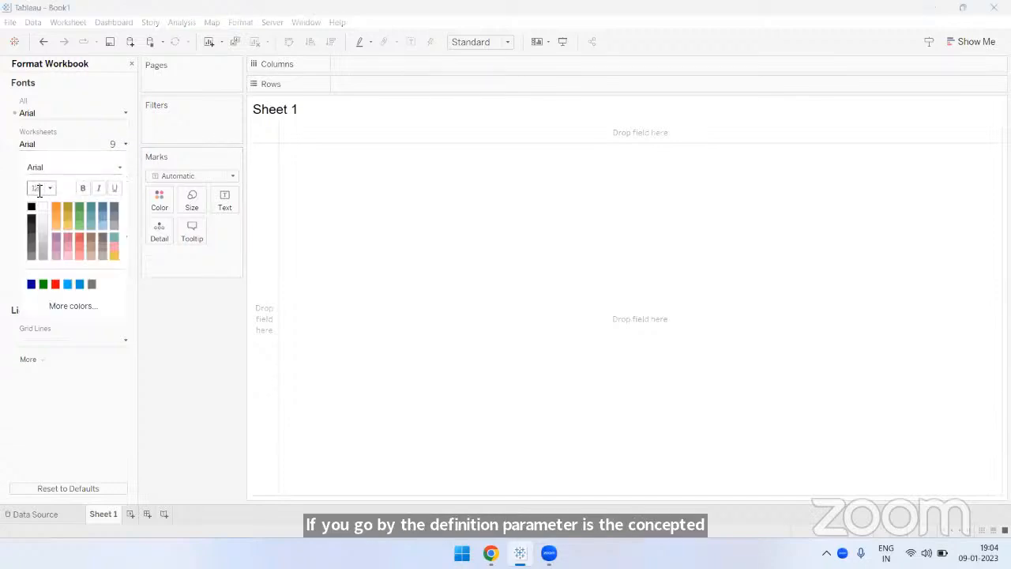
pyautogui.click(158, 282)
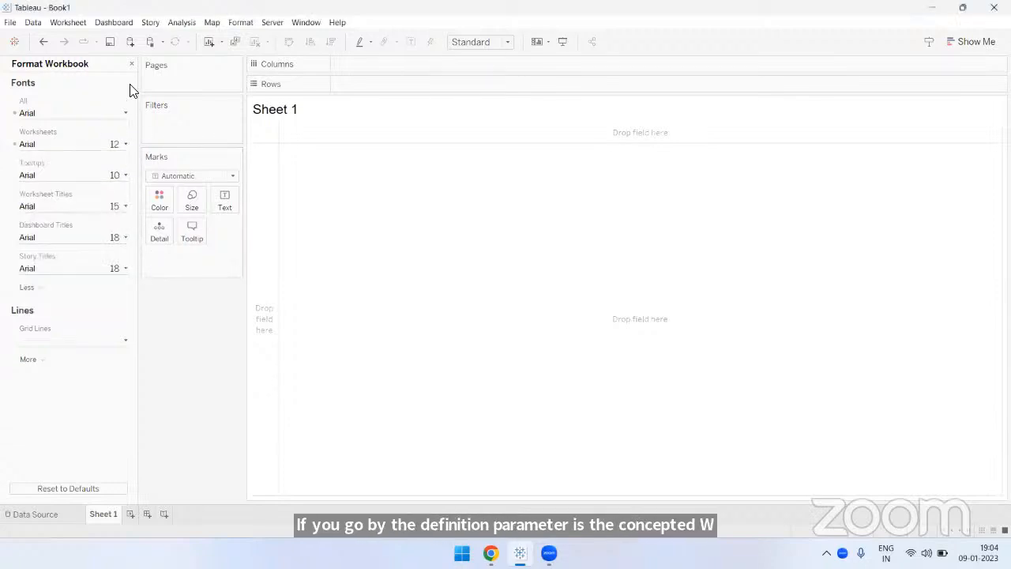
pyautogui.click(130, 64)
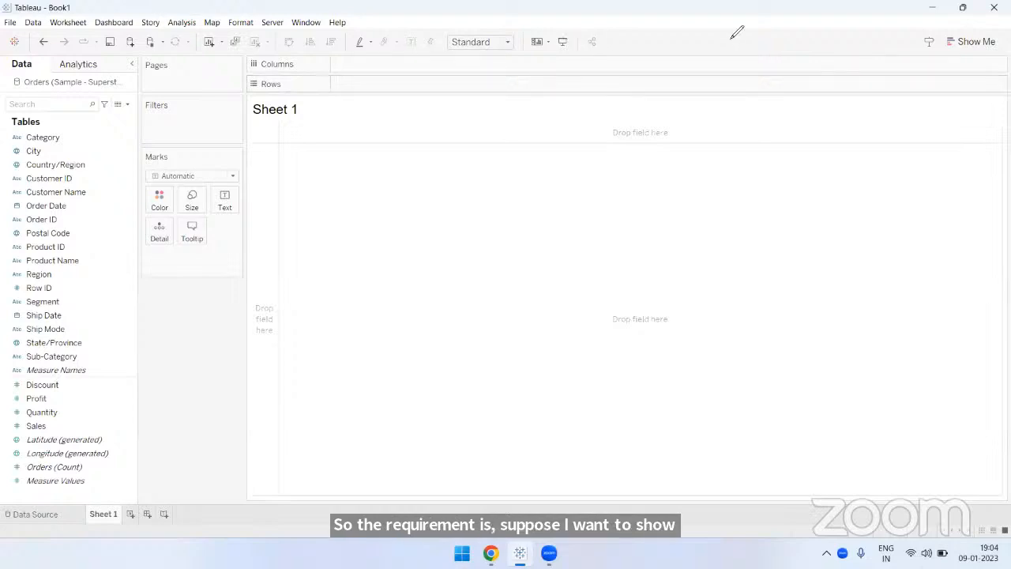
pyautogui.moveTo(282, 143)
pyautogui.mouseDown()
pyautogui.moveTo(474, 337)
pyautogui.moveTo(498, 427)
pyautogui.mouseUp()
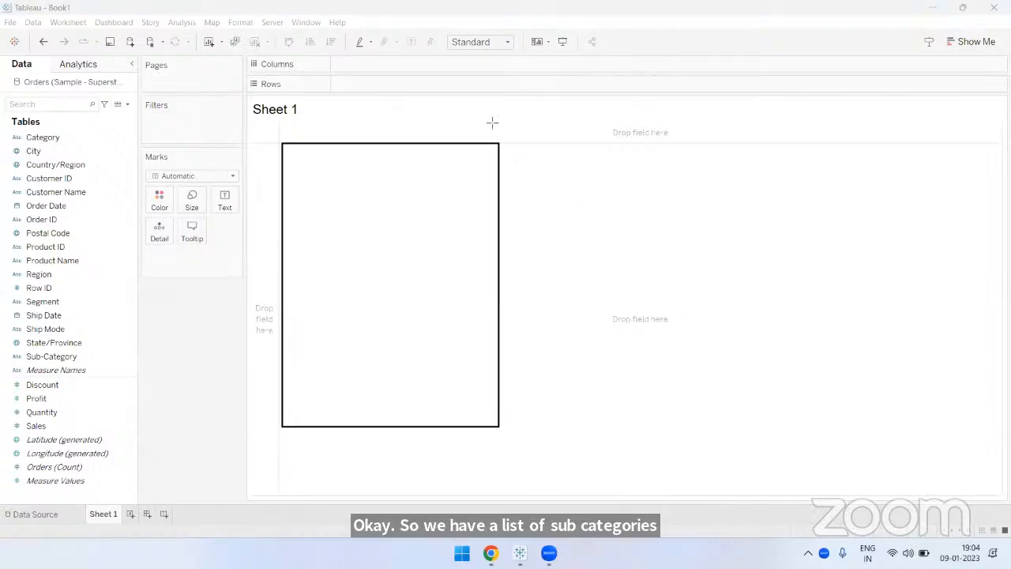
pyautogui.moveTo(876, 134); pyautogui.dragTo(994, 162)
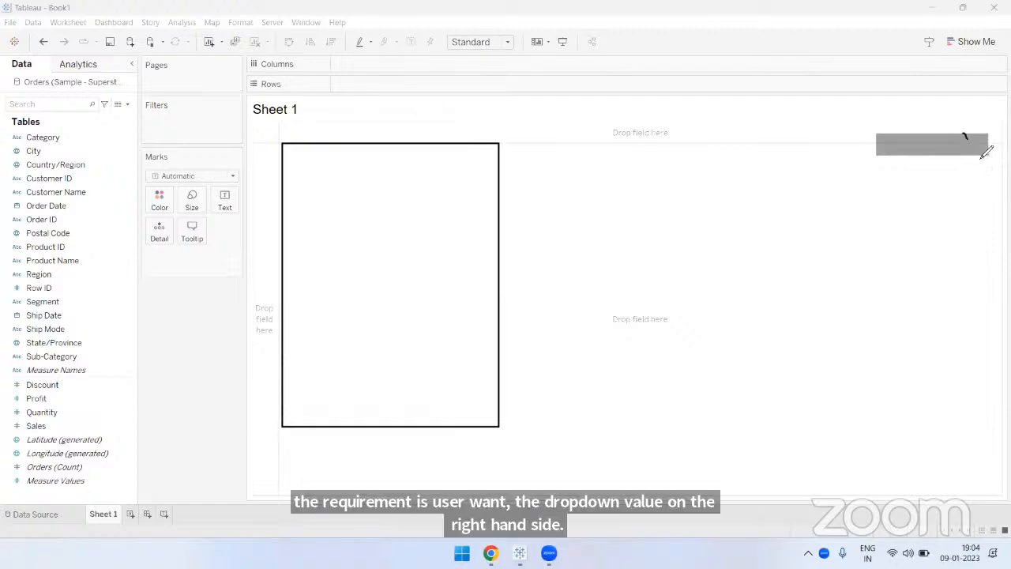
pyautogui.moveTo(964, 133)
pyautogui.mouseDown()
pyautogui.moveTo(982, 155)
pyautogui.moveTo(987, 135)
pyautogui.mouseUp()
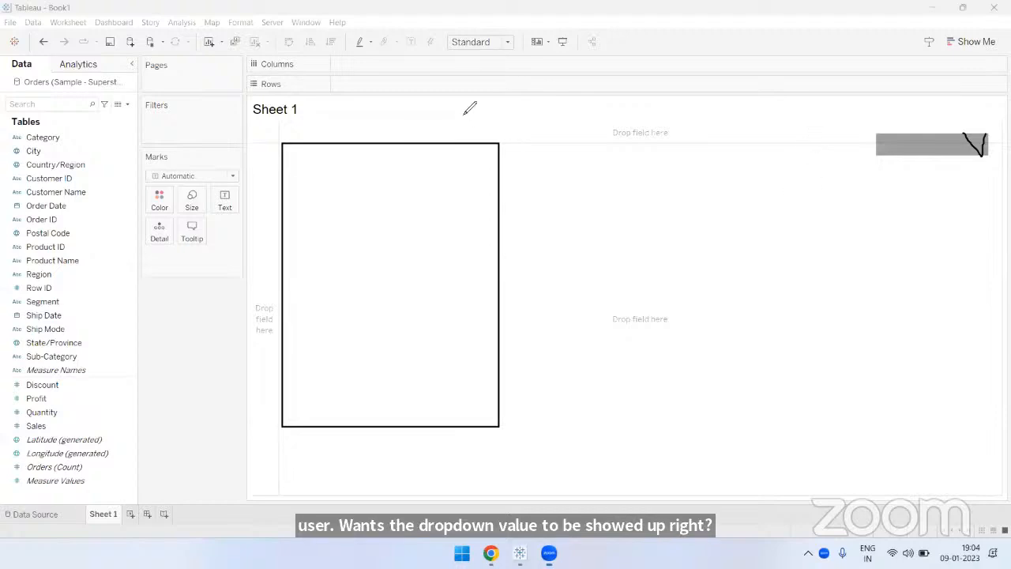
pyautogui.click(877, 166)
pyautogui.write('Sales')
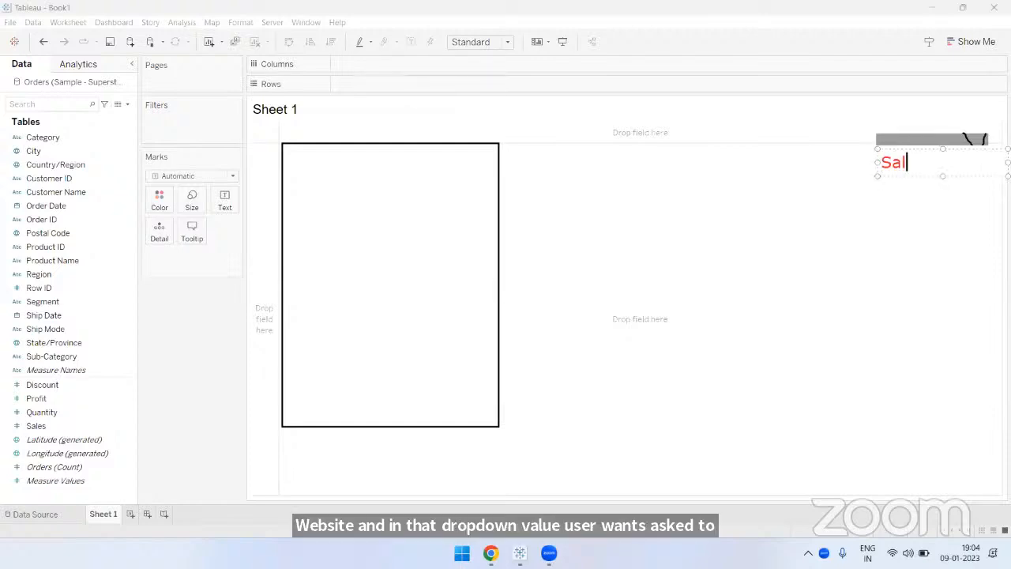
pyautogui.press('Return')
pyautogui.write('Profit')
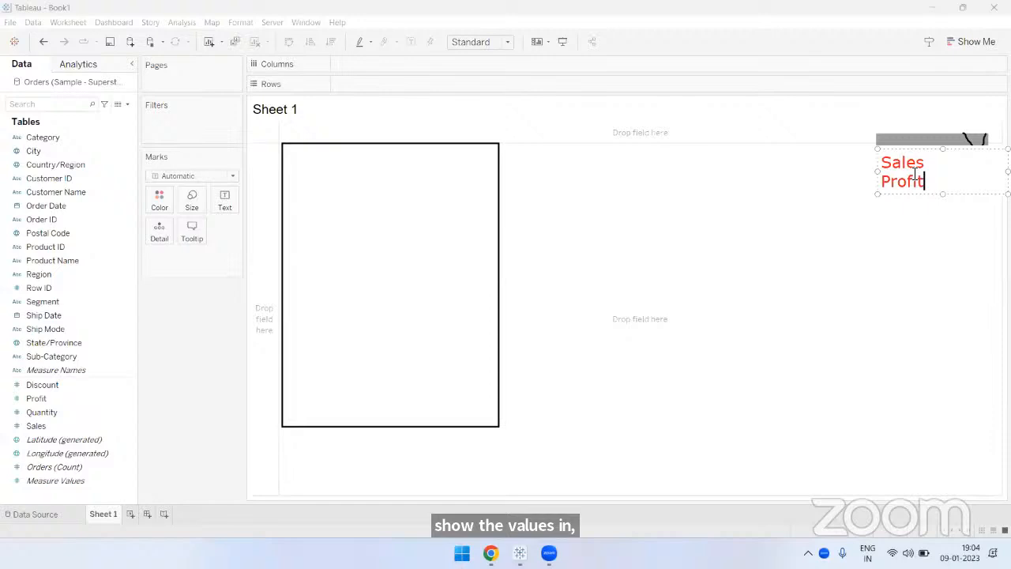
pyautogui.press('Return')
pyautogui.write('Cost')
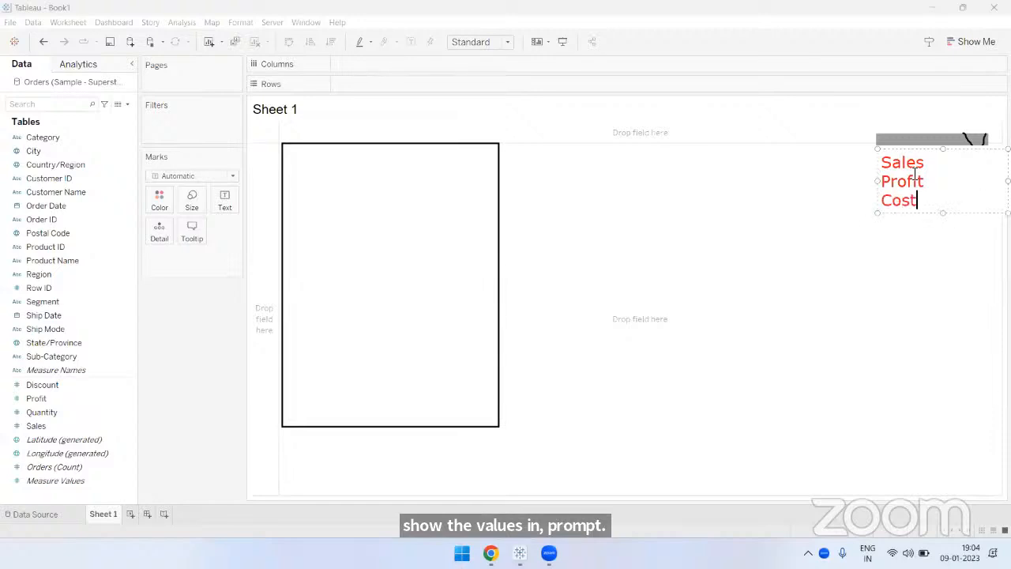
pyautogui.press('Return')
pyautogui.write('Quan')
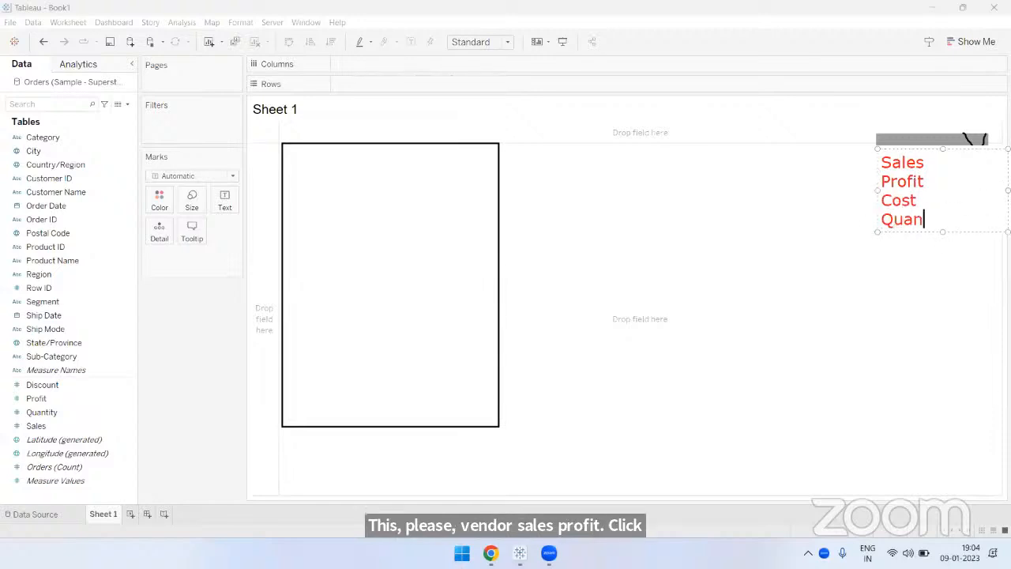
pyautogui.write('tity')
pyautogui.press('Return')
pyautogui.write('Discount')
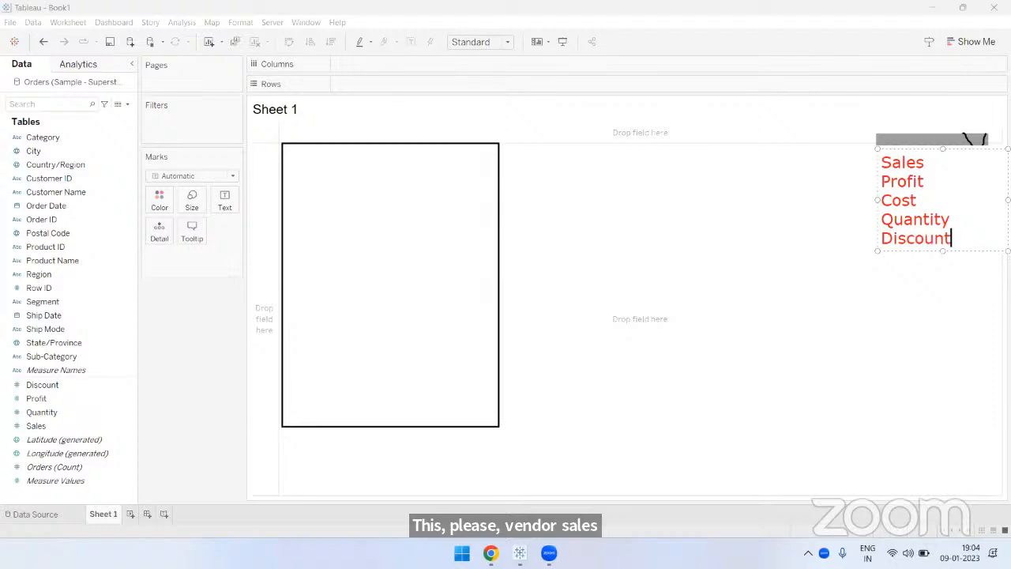
pyautogui.click(748, 210)
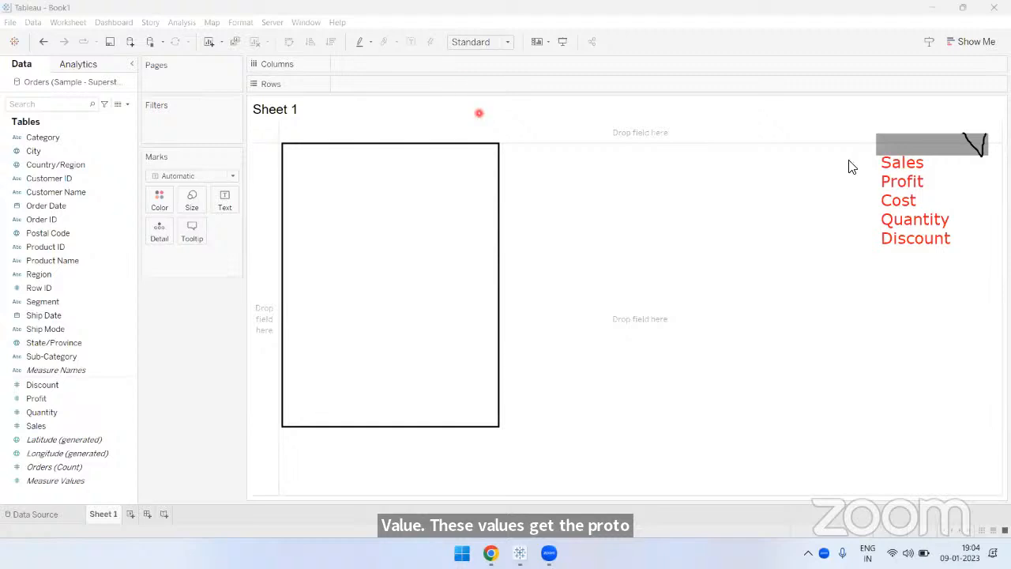
pyautogui.moveTo(869, 164); pyautogui.dragTo(881, 158)
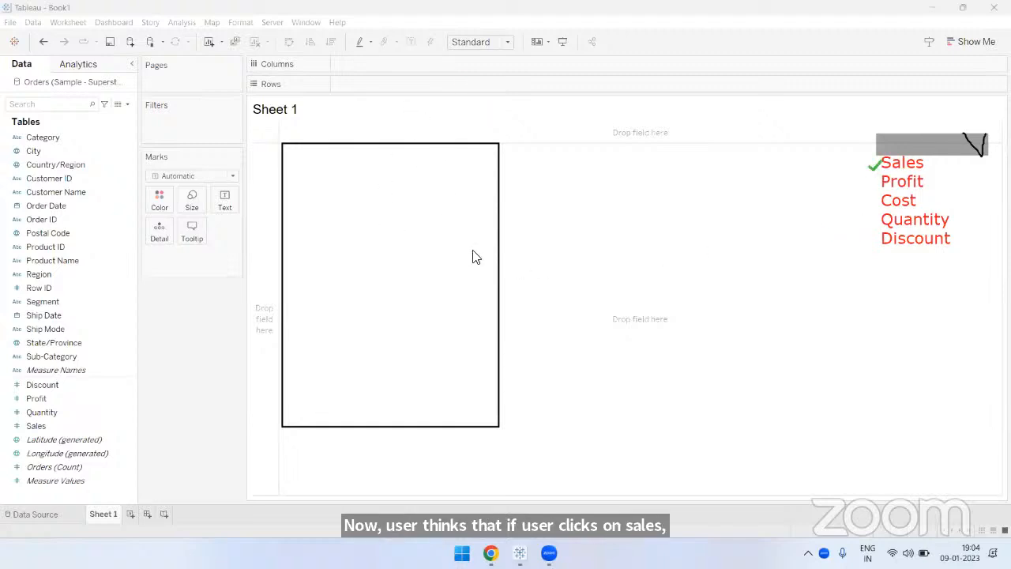
pyautogui.moveTo(622, 292); pyautogui.dragTo(656, 293)
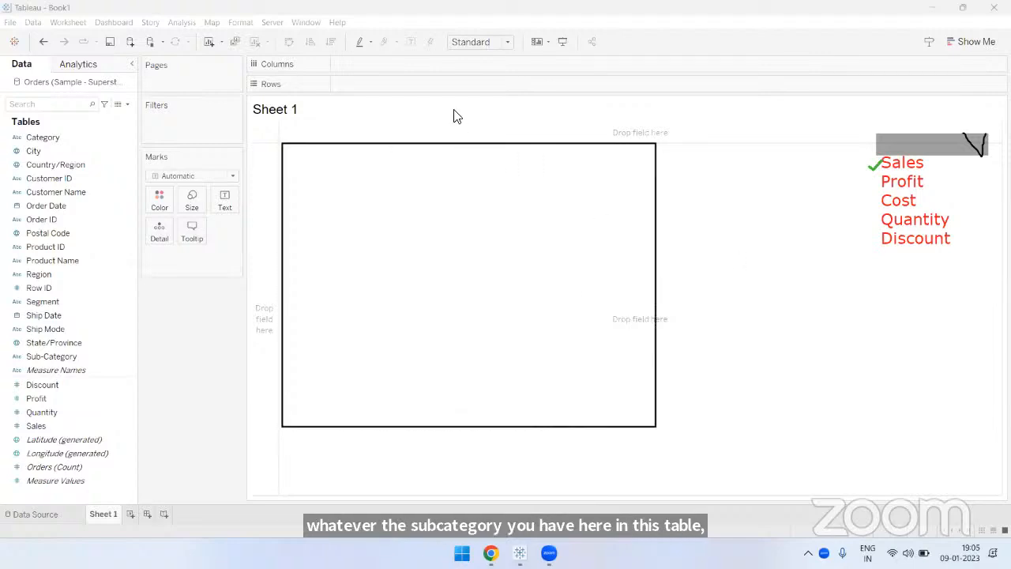
pyautogui.moveTo(410, 144); pyautogui.dragTo(414, 415)
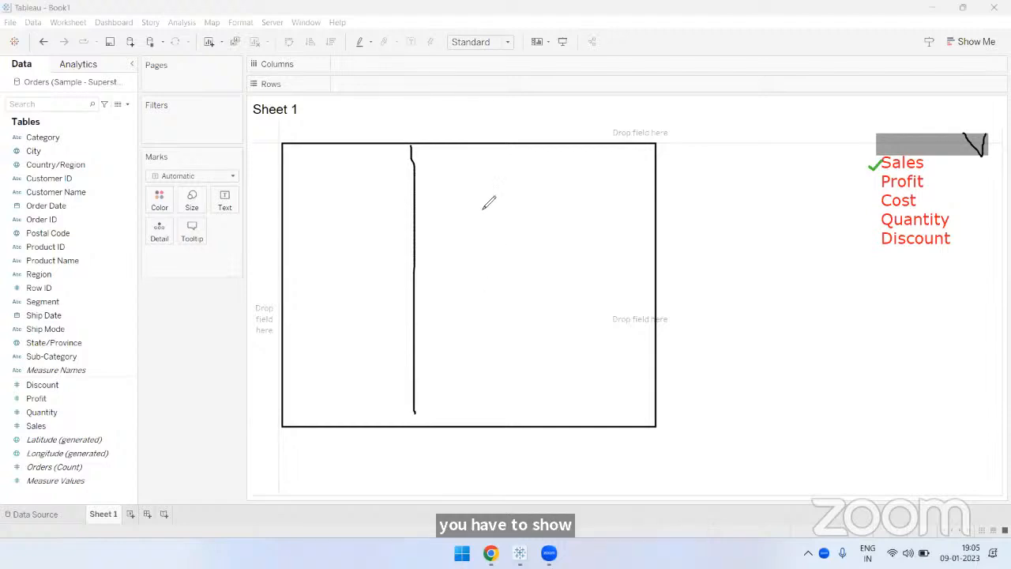
pyautogui.moveTo(415, 183)
pyautogui.mouseDown()
pyautogui.moveTo(570, 210)
pyautogui.moveTo(423, 210)
pyautogui.mouseUp()
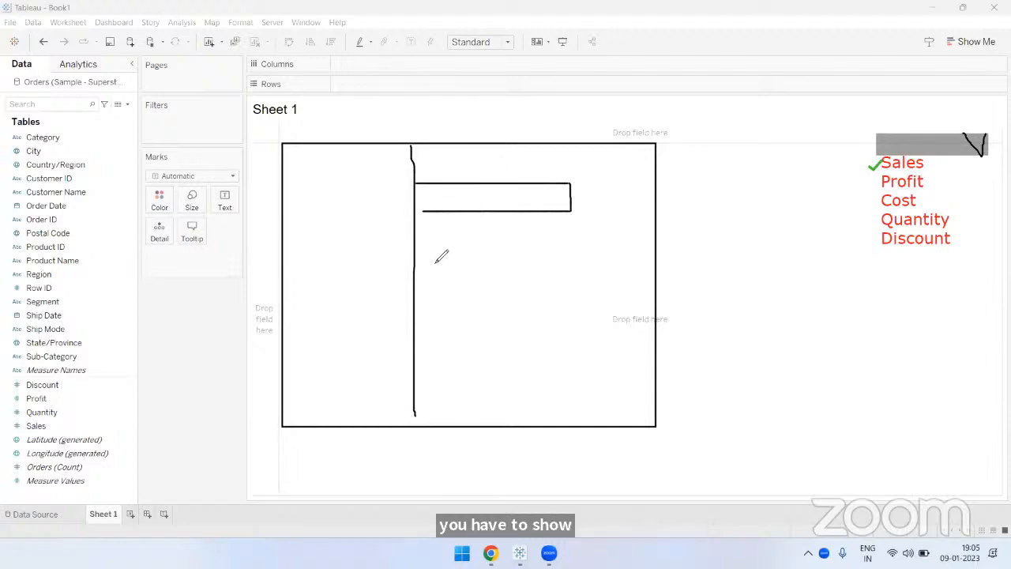
pyautogui.moveTo(411, 254)
pyautogui.mouseDown()
pyautogui.moveTo(519, 287)
pyautogui.moveTo(418, 289)
pyautogui.mouseUp()
pyautogui.click(411, 324)
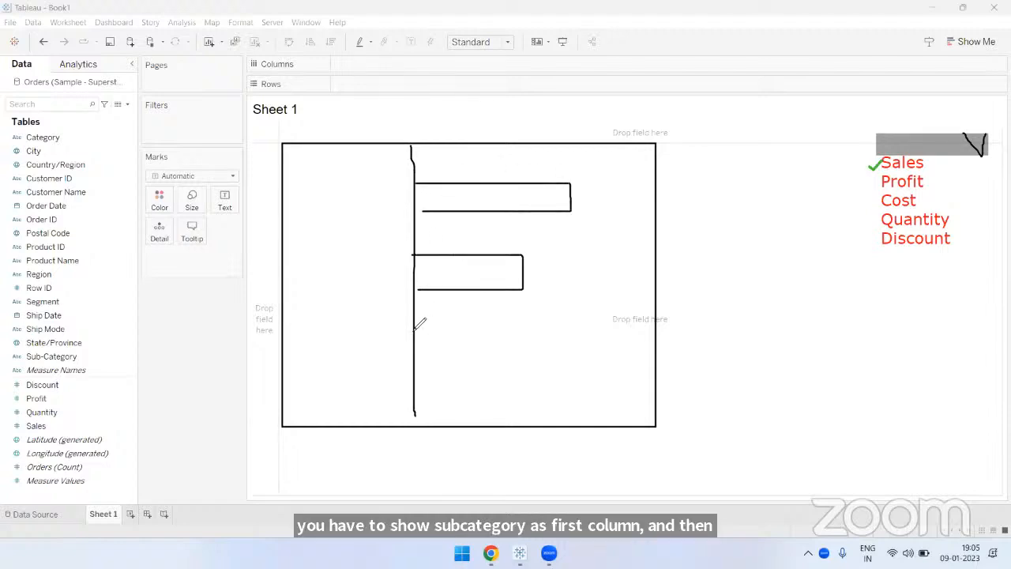
pyautogui.moveTo(485, 376)
pyautogui.mouseDown()
pyautogui.moveTo(416, 365)
pyautogui.moveTo(429, 338)
pyautogui.moveTo(470, 368)
pyautogui.moveTo(412, 363)
pyautogui.mouseUp()
pyautogui.hotkey('ctrl', 'z')
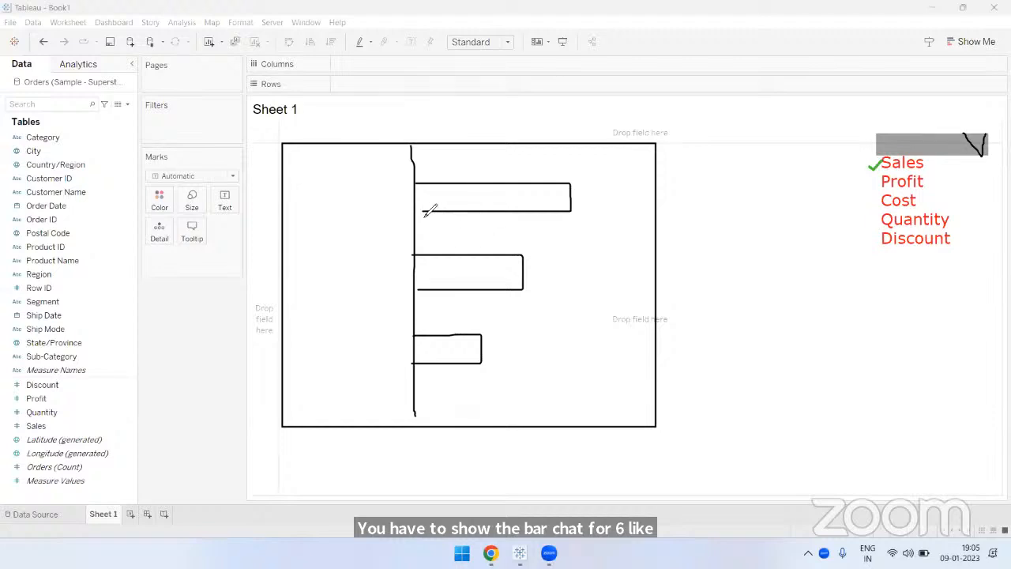
pyautogui.moveTo(483, 145)
pyautogui.mouseDown()
pyautogui.moveTo(466, 163)
pyautogui.moveTo(514, 134)
pyautogui.moveTo(527, 153)
pyautogui.moveTo(510, 171)
pyautogui.moveTo(521, 168)
pyautogui.mouseUp()
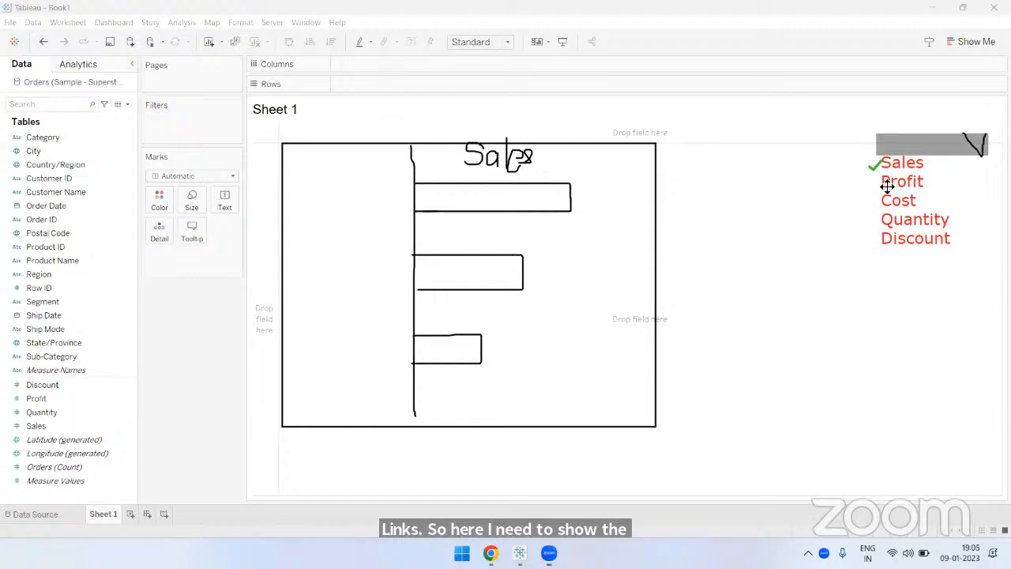
pyautogui.moveTo(875, 166); pyautogui.dragTo(878, 187)
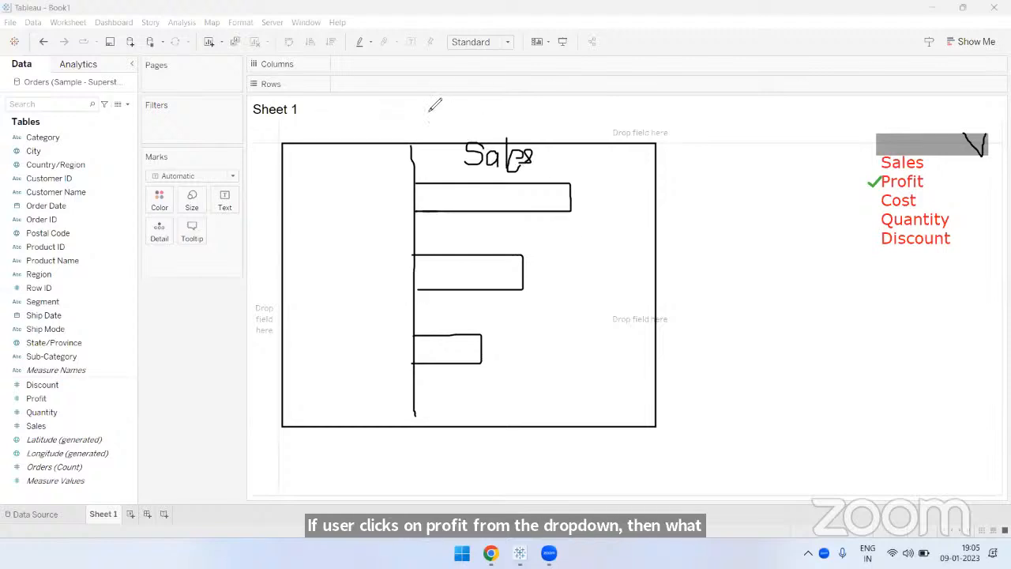
pyautogui.moveTo(469, 155); pyautogui.dragTo(547, 156)
pyautogui.moveTo(567, 150)
pyautogui.mouseDown()
pyautogui.moveTo(568, 180)
pyautogui.moveTo(569, 167)
pyautogui.moveTo(623, 183)
pyautogui.moveTo(653, 166)
pyautogui.moveTo(650, 187)
pyautogui.moveTo(664, 161)
pyautogui.mouseUp()
pyautogui.moveTo(524, 197); pyautogui.dragTo(558, 184)
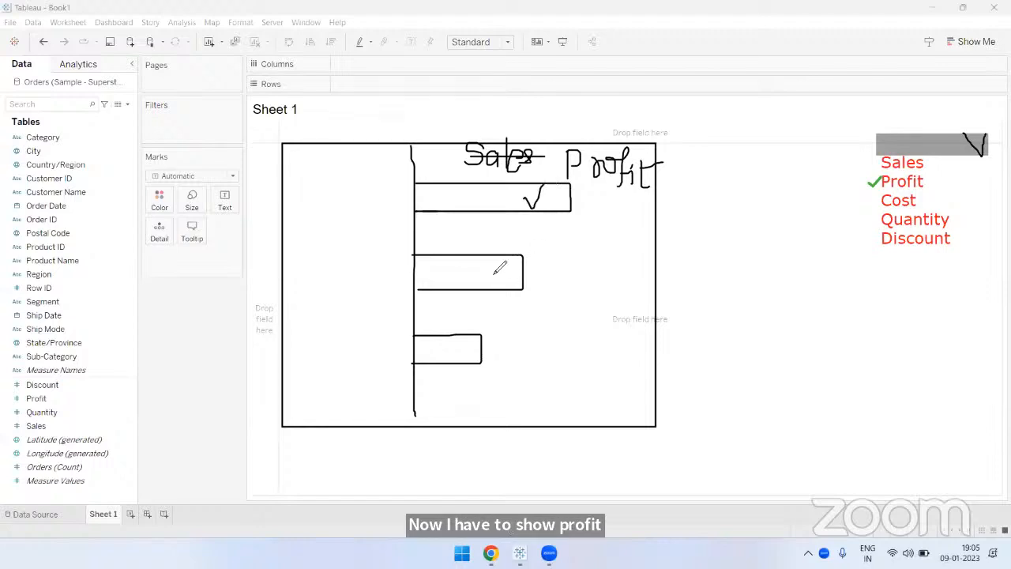
pyautogui.moveTo(493, 267); pyautogui.dragTo(505, 266)
pyautogui.moveTo(457, 344)
pyautogui.mouseDown()
pyautogui.moveTo(478, 360)
pyautogui.moveTo(480, 335)
pyautogui.mouseUp()
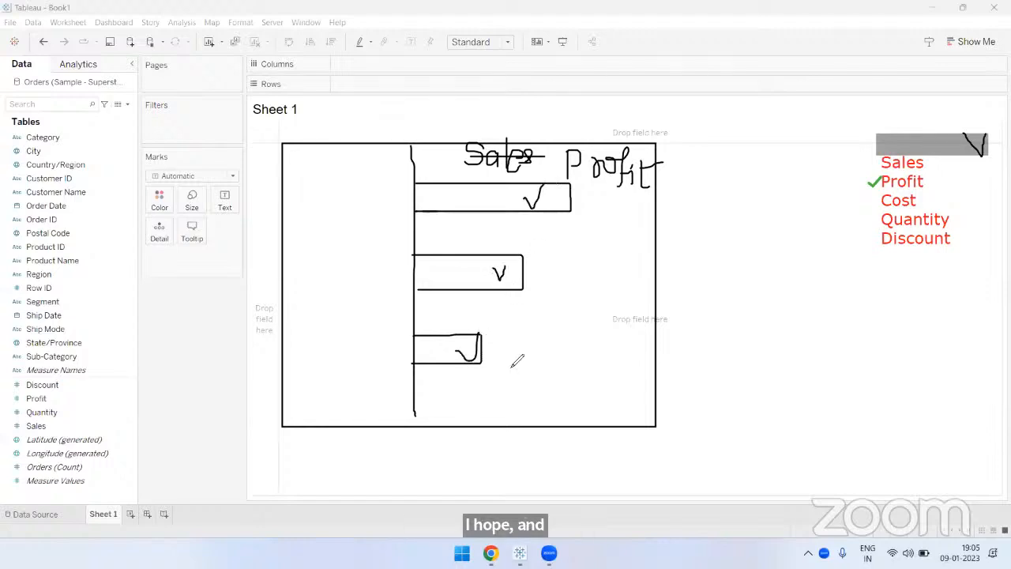
pyautogui.moveTo(878, 198); pyautogui.dragTo(873, 250)
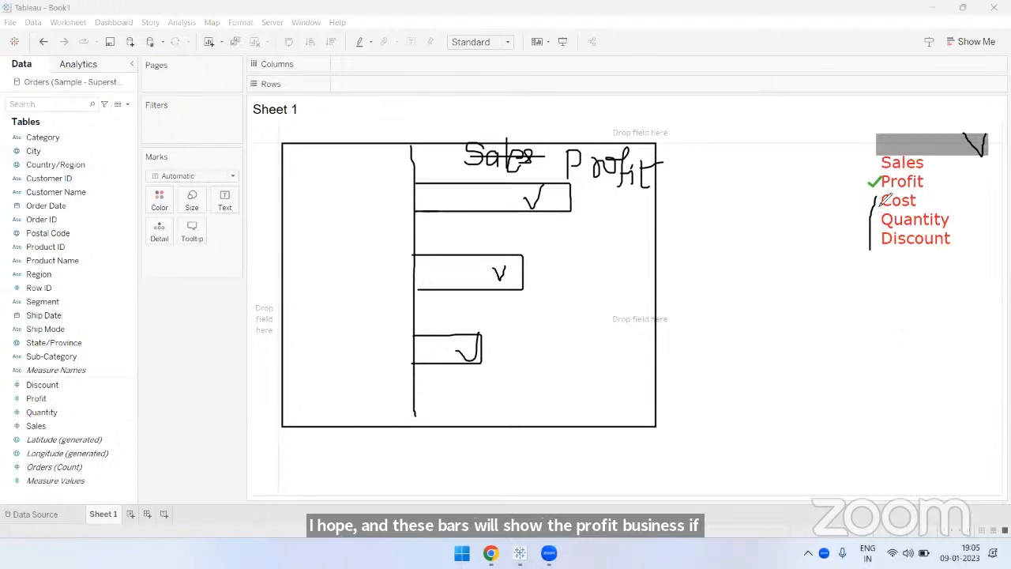
pyautogui.moveTo(882, 199)
pyautogui.mouseDown()
pyautogui.moveTo(647, 223)
pyautogui.moveTo(664, 233)
pyautogui.mouseUp()
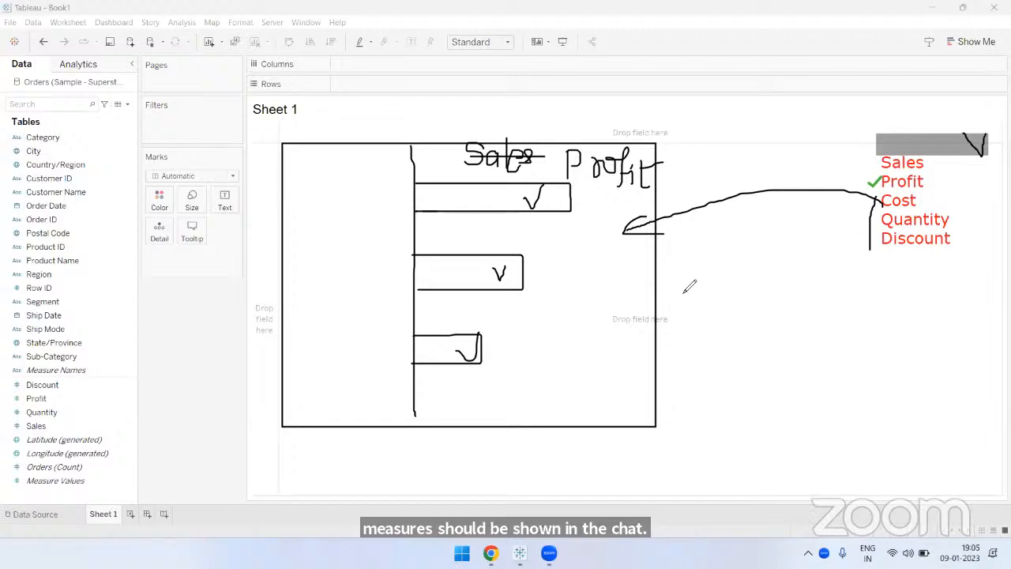
pyautogui.click(879, 169)
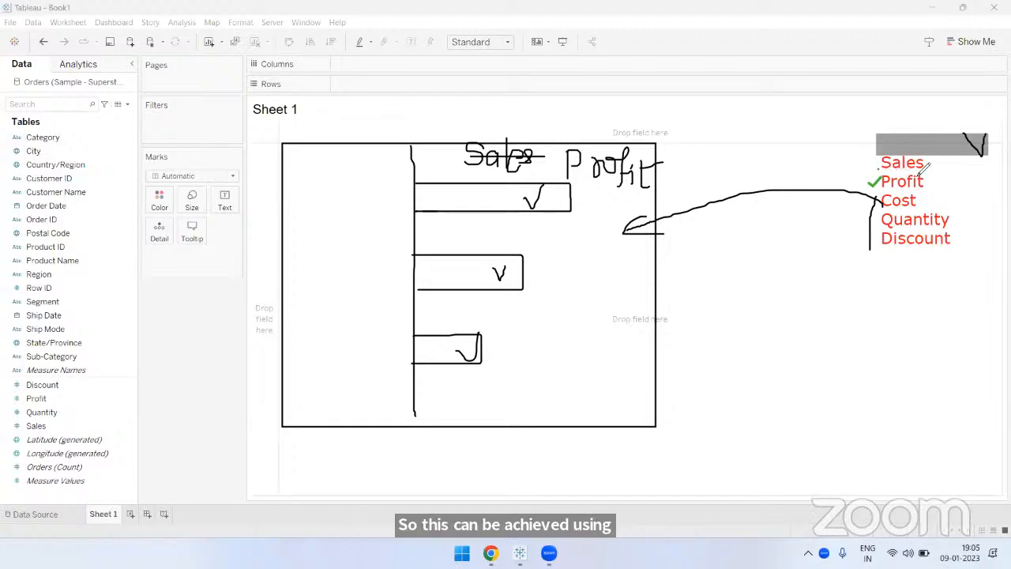
pyautogui.moveTo(929, 167); pyautogui.dragTo(908, 152)
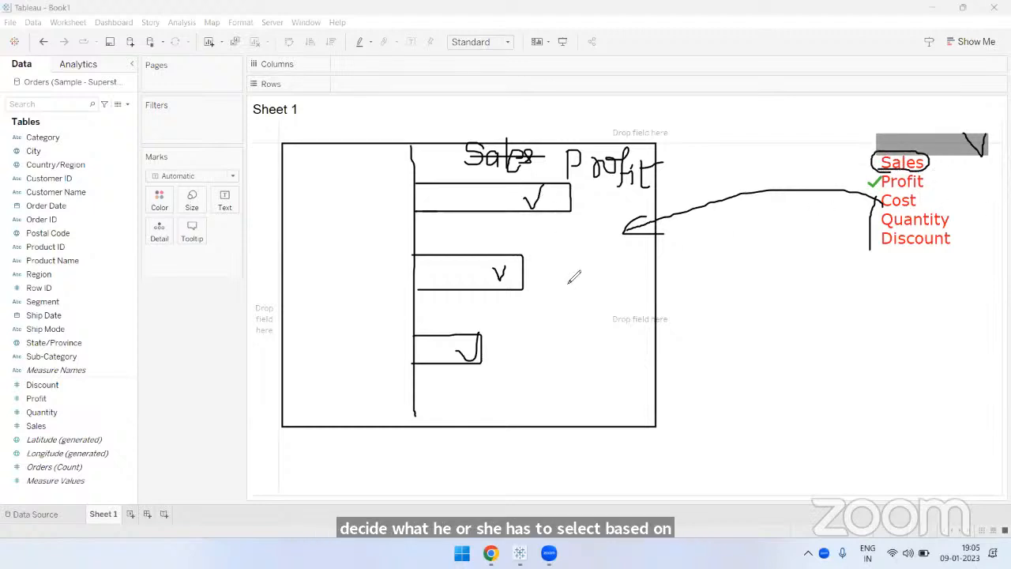
pyautogui.click(651, 121)
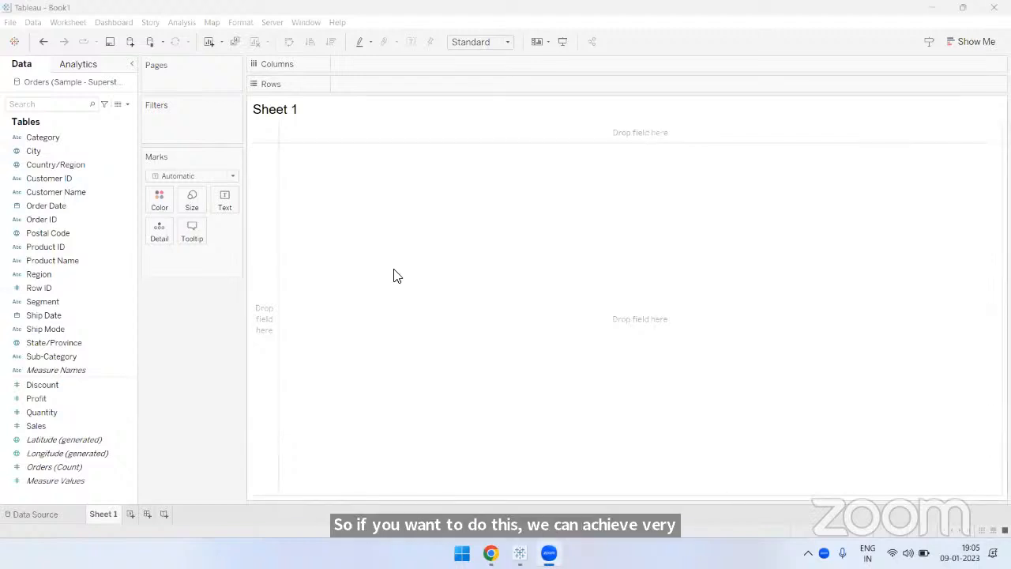
pyautogui.click(193, 325)
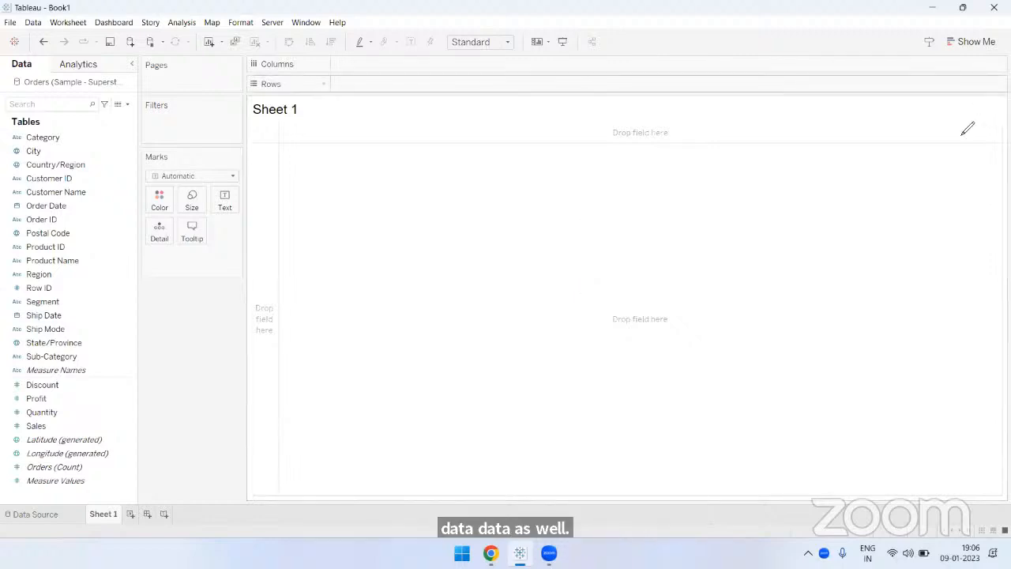
pyautogui.moveTo(814, 149)
pyautogui.mouseDown()
pyautogui.moveTo(864, 126)
pyautogui.moveTo(810, 128)
pyautogui.mouseUp()
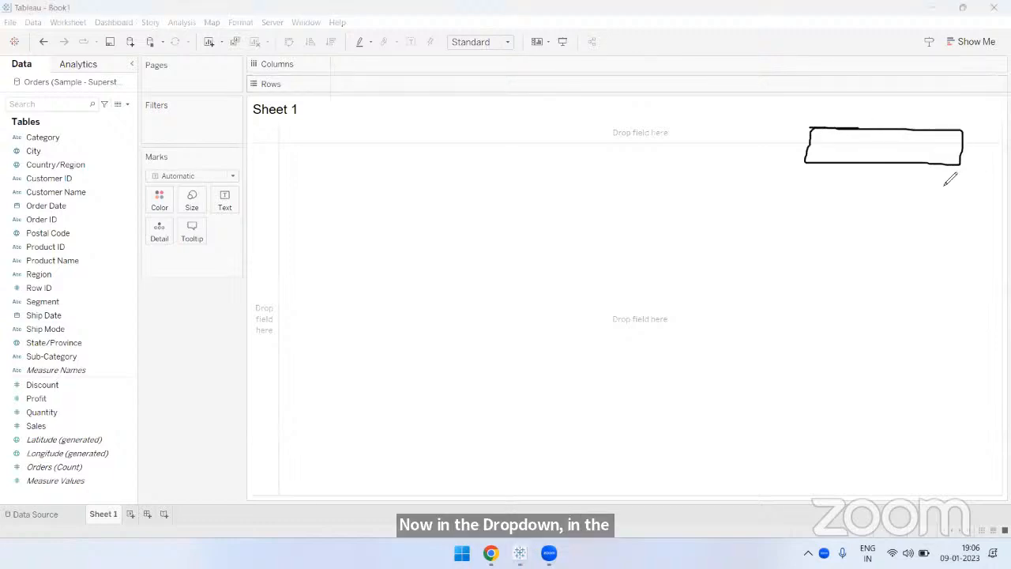
pyautogui.moveTo(933, 133); pyautogui.dragTo(960, 126)
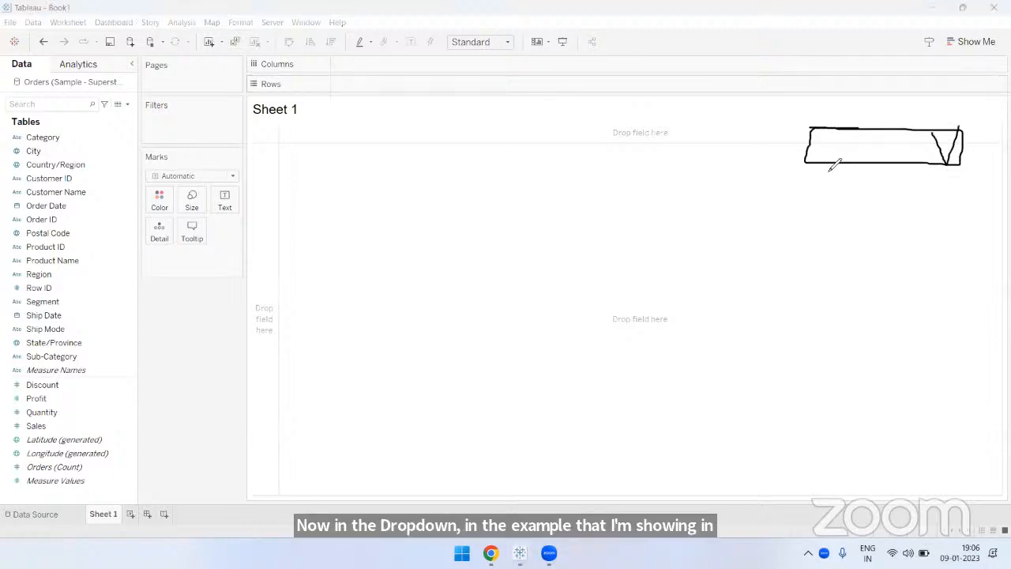
pyautogui.moveTo(811, 129); pyautogui.dragTo(809, 163)
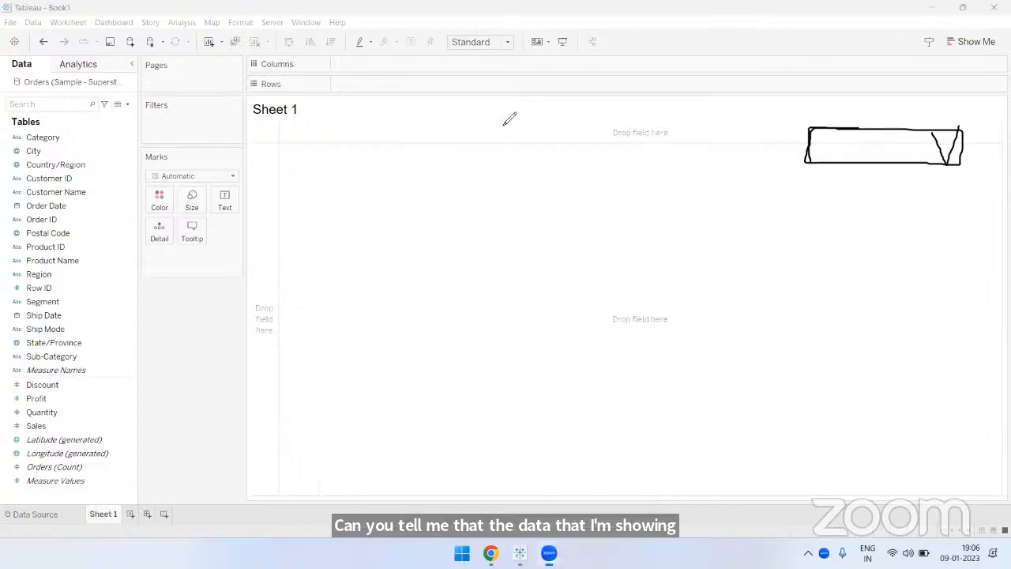
pyautogui.click(807, 176)
pyautogui.write('S')
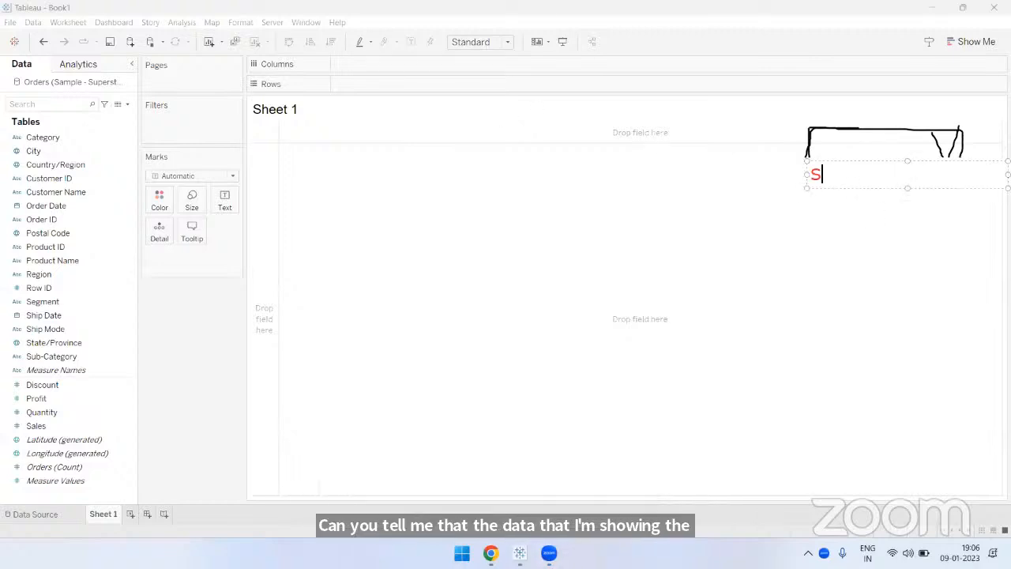
pyautogui.write('ales')
pyautogui.press('Return')
pyautogui.write('Profit')
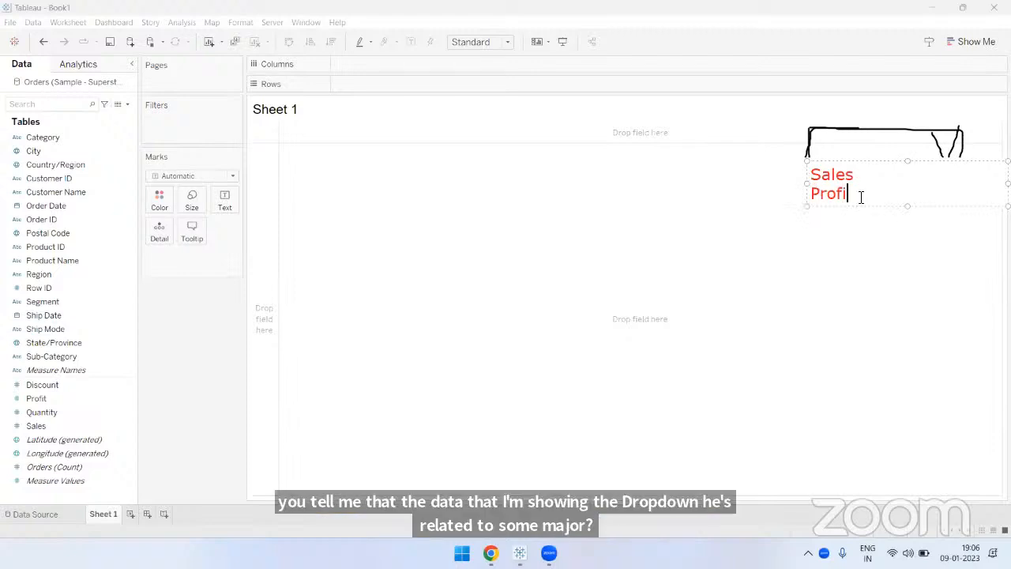
pyautogui.press('Return')
pyautogui.write('Cost')
pyautogui.click(732, 307)
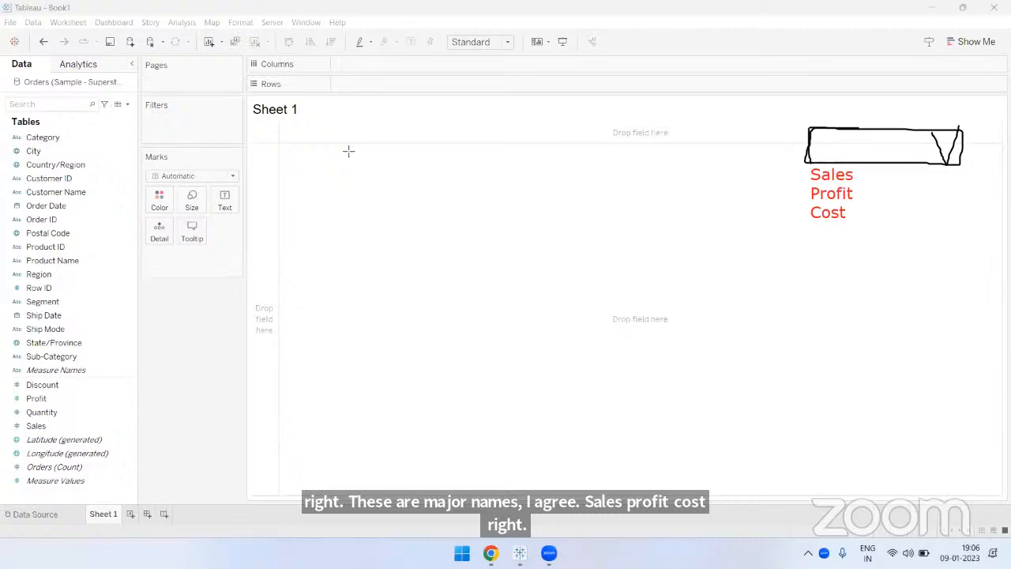
pyautogui.moveTo(93, 369); pyautogui.dragTo(796, 189)
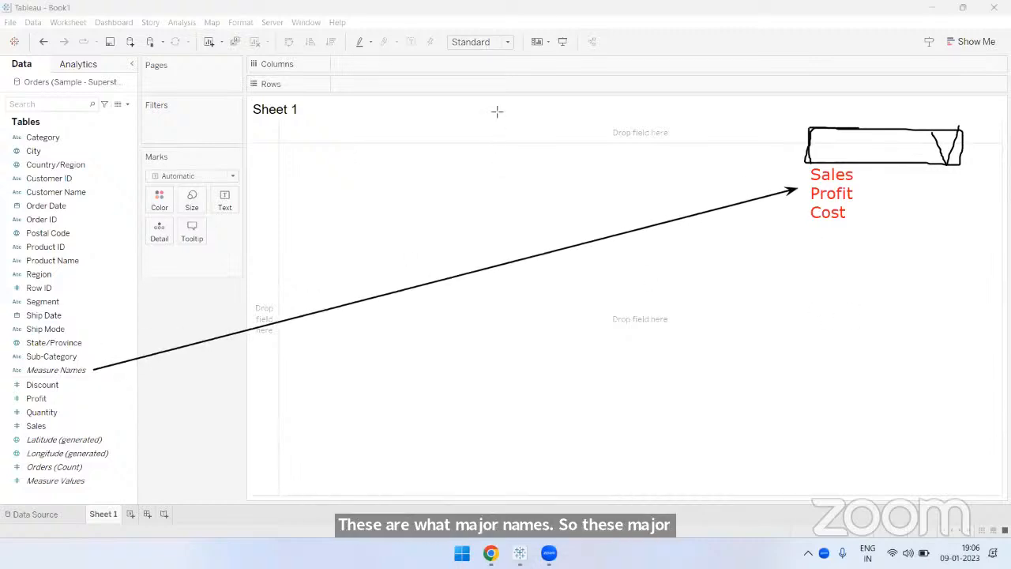
pyautogui.click(51, 375)
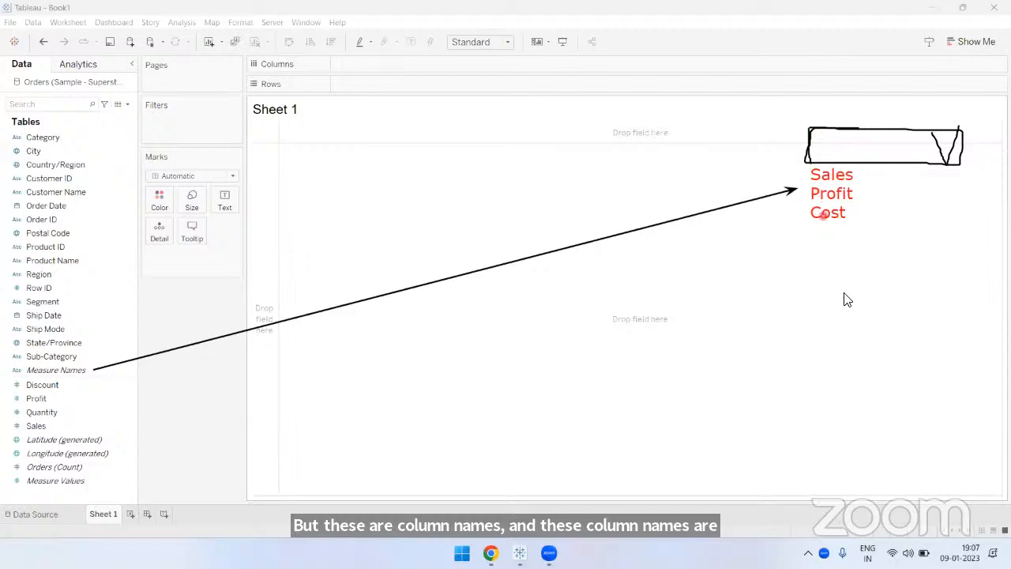
pyautogui.click(722, 96)
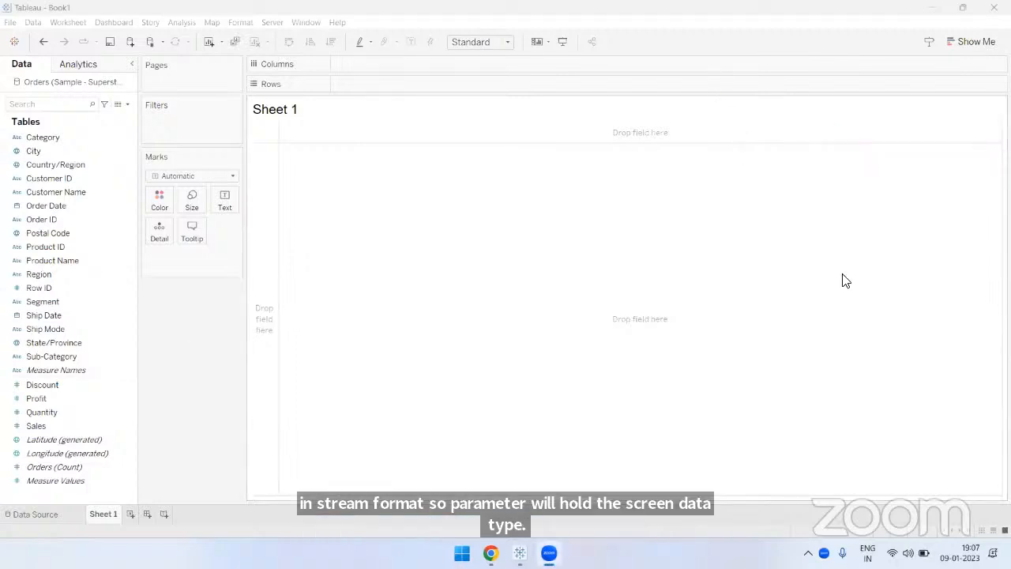
pyautogui.click(212, 300)
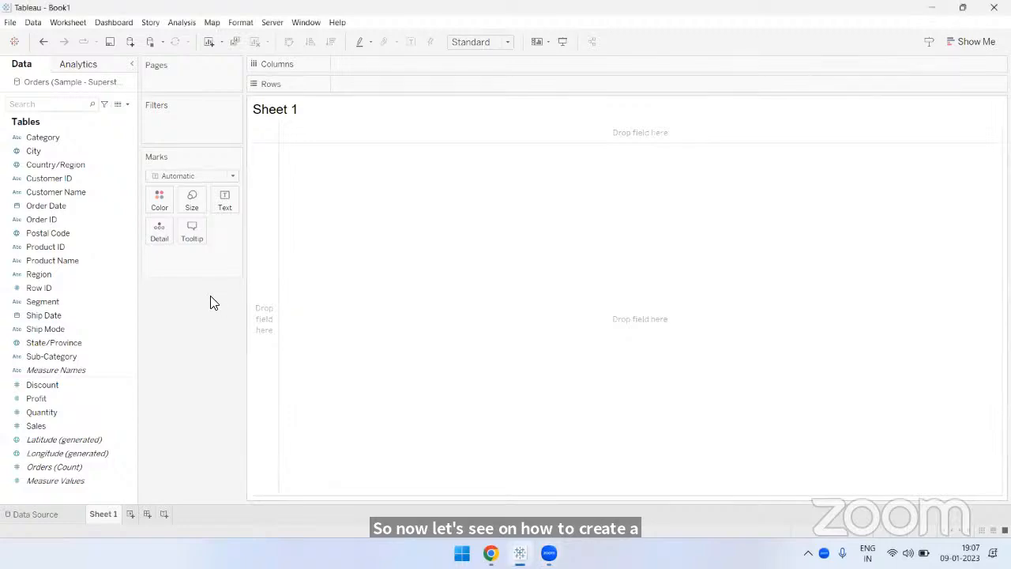
pyautogui.click(185, 24)
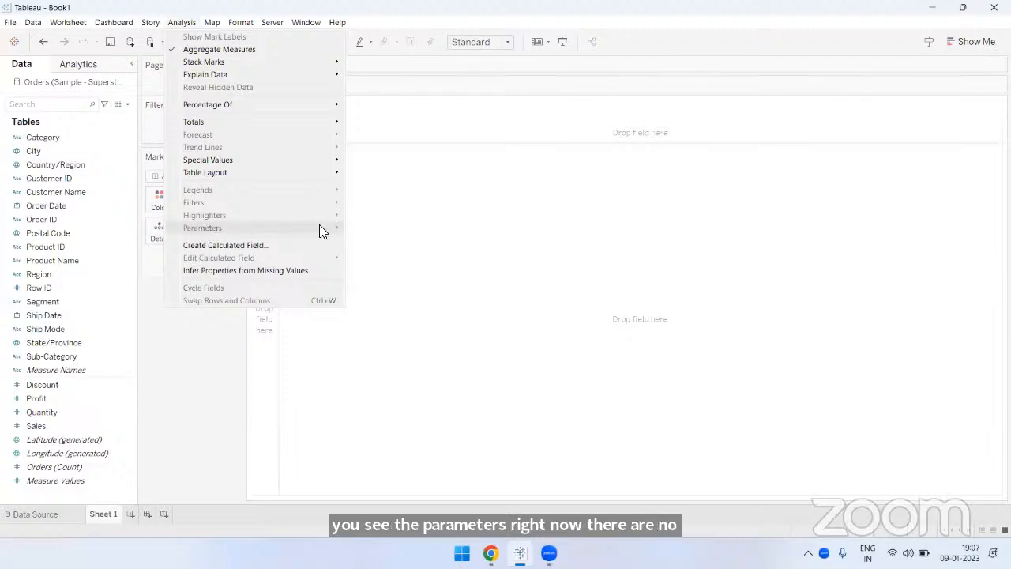
pyautogui.click(178, 357)
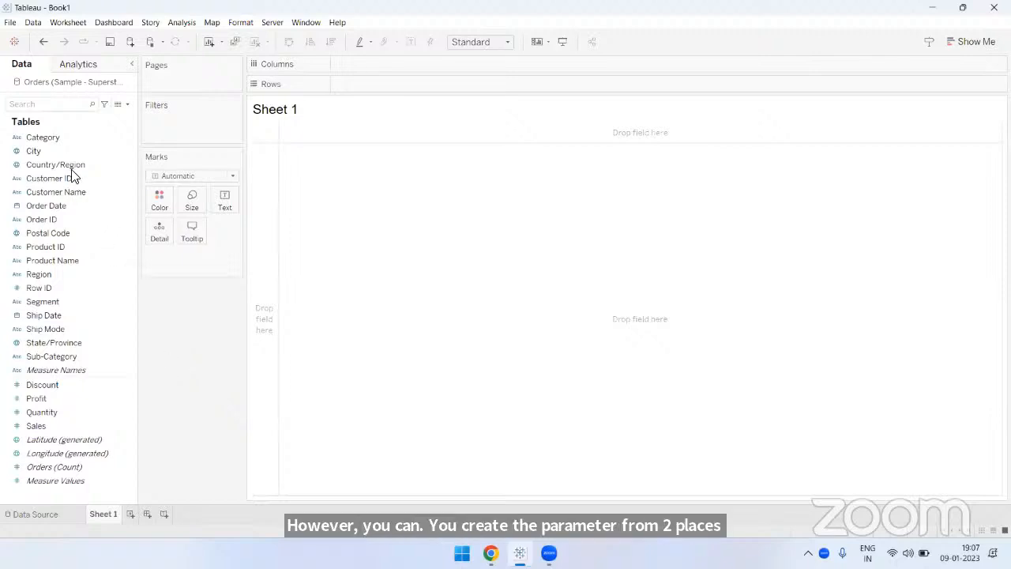
pyautogui.click(67, 139)
pyautogui.rightClick(68, 143)
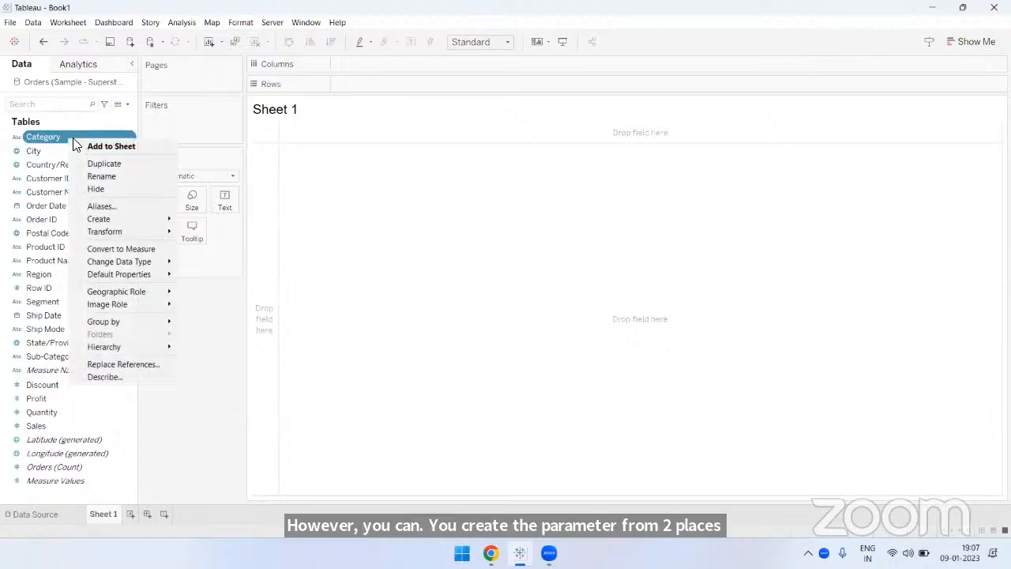
pyautogui.moveTo(142, 221)
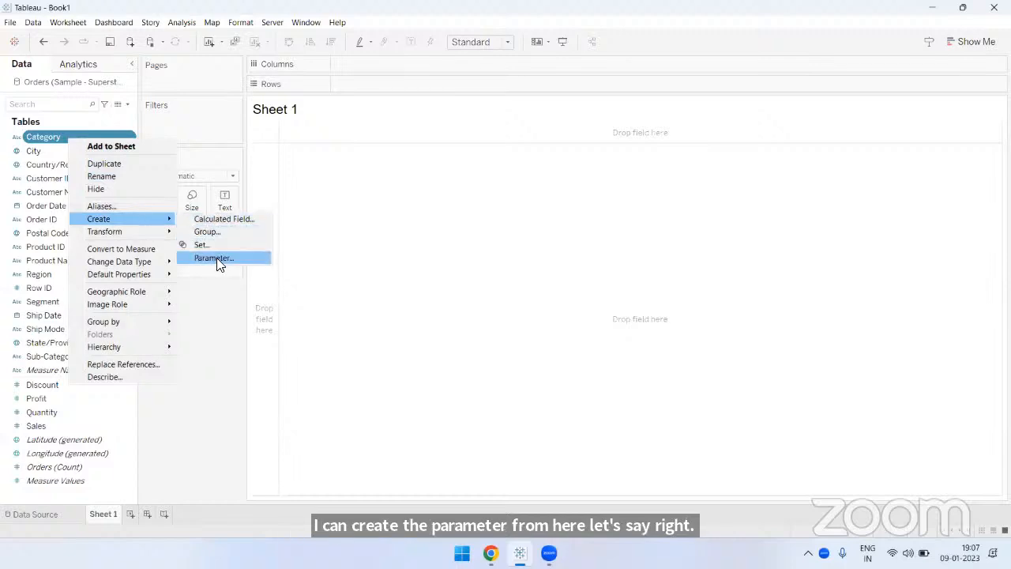
pyautogui.click(223, 339)
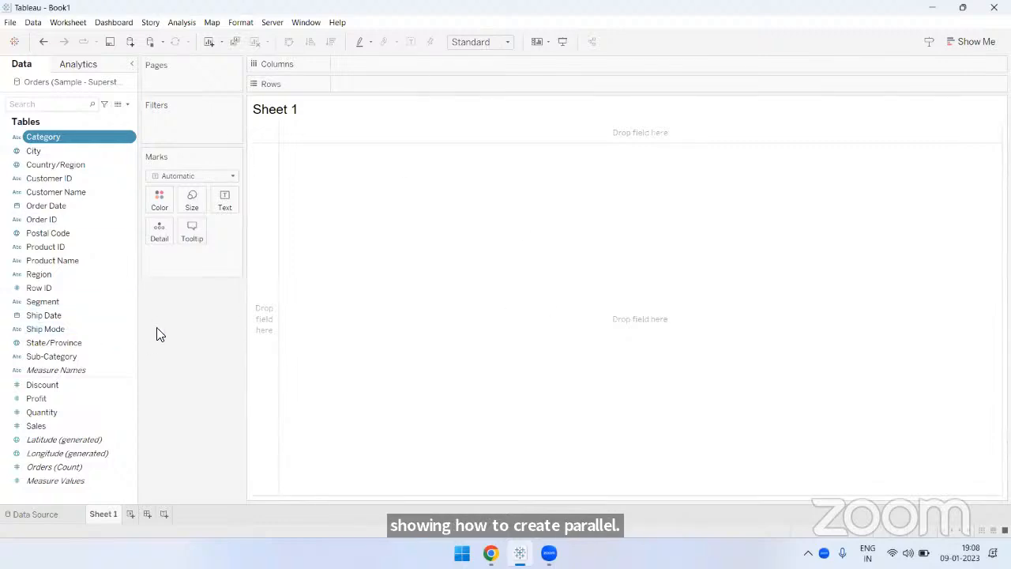
# - Start creating a new parameter from the data fields and set its data type to String
pyautogui.click(128, 105)
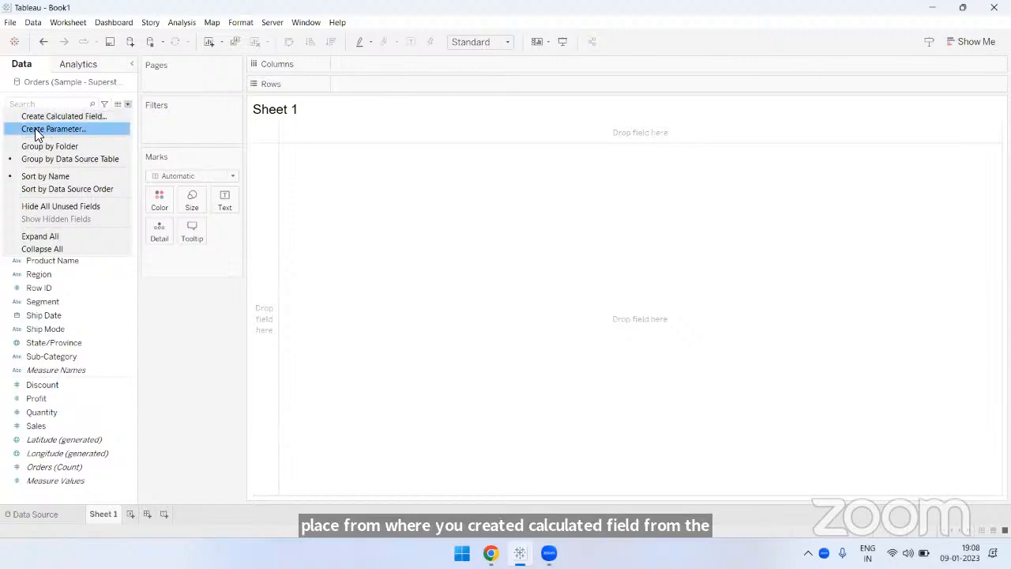
pyautogui.click(62, 128)
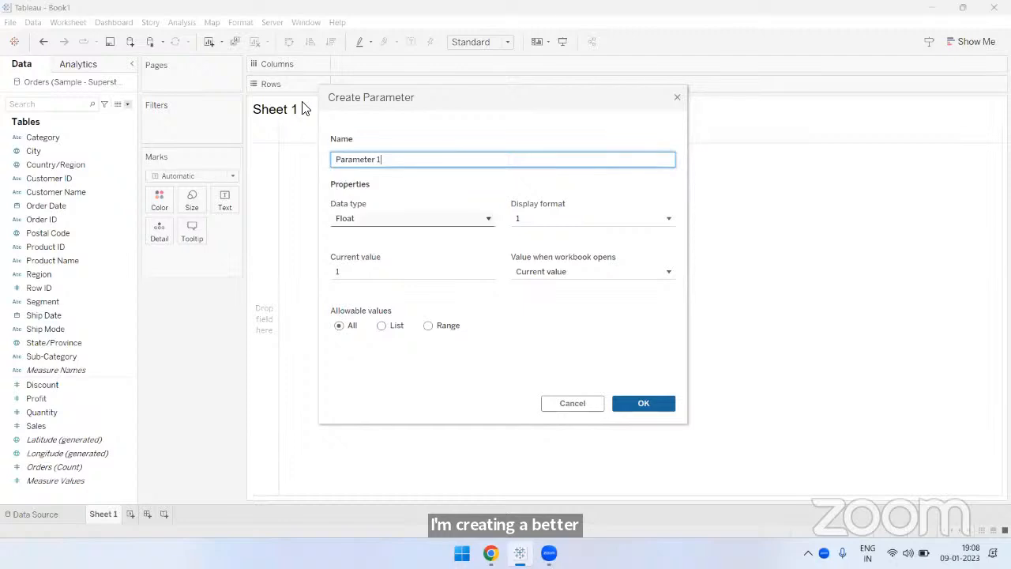
pyautogui.tripleClick(349, 155)
pyautogui.click(406, 157)
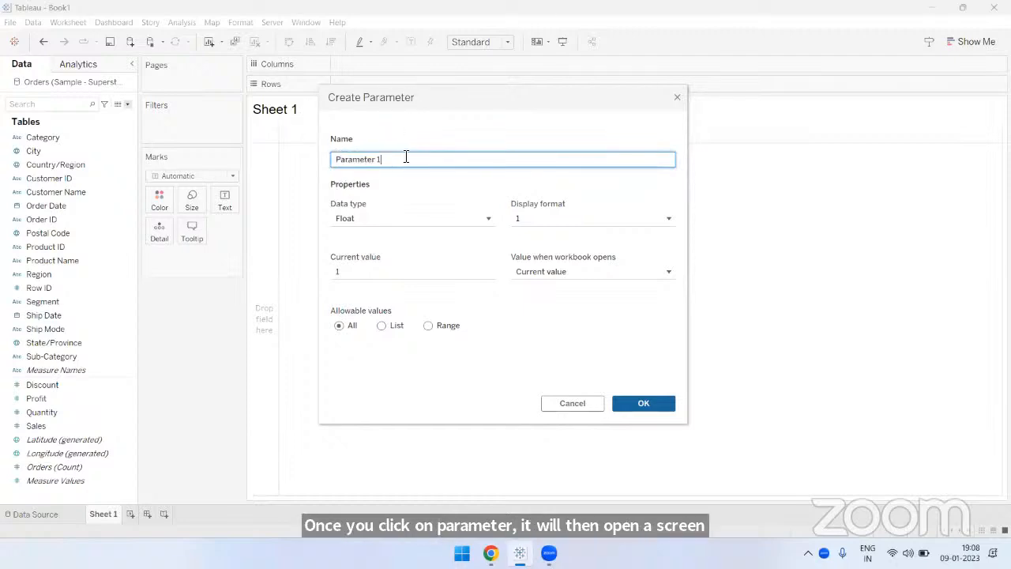
pyautogui.tripleClick(376, 158)
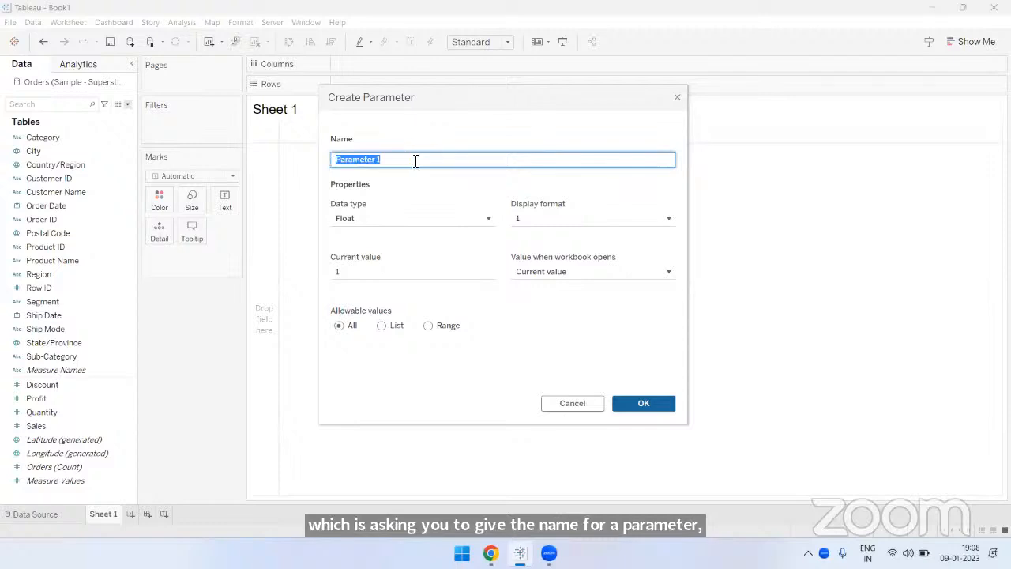
pyautogui.click(415, 160)
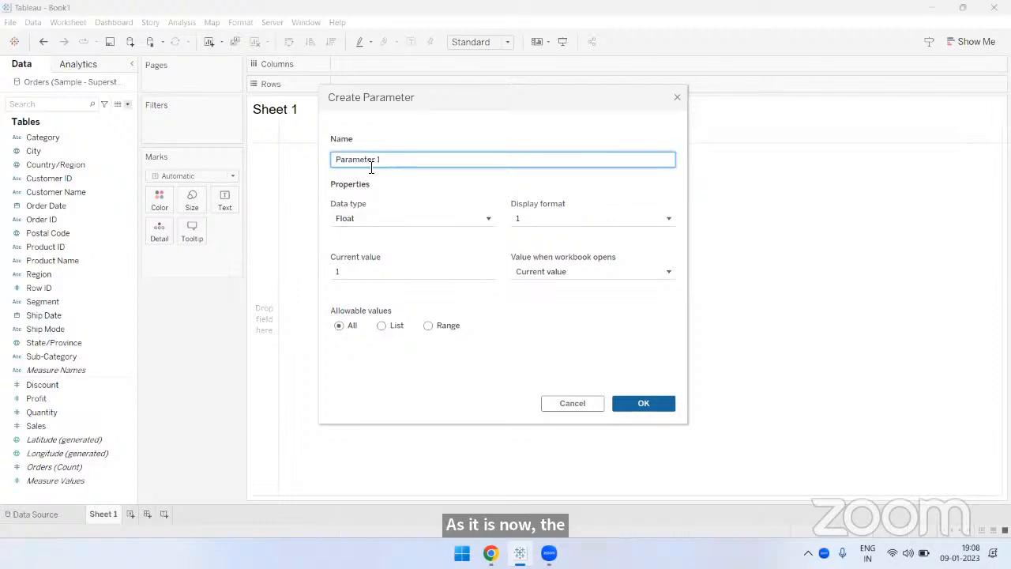
pyautogui.click(380, 214)
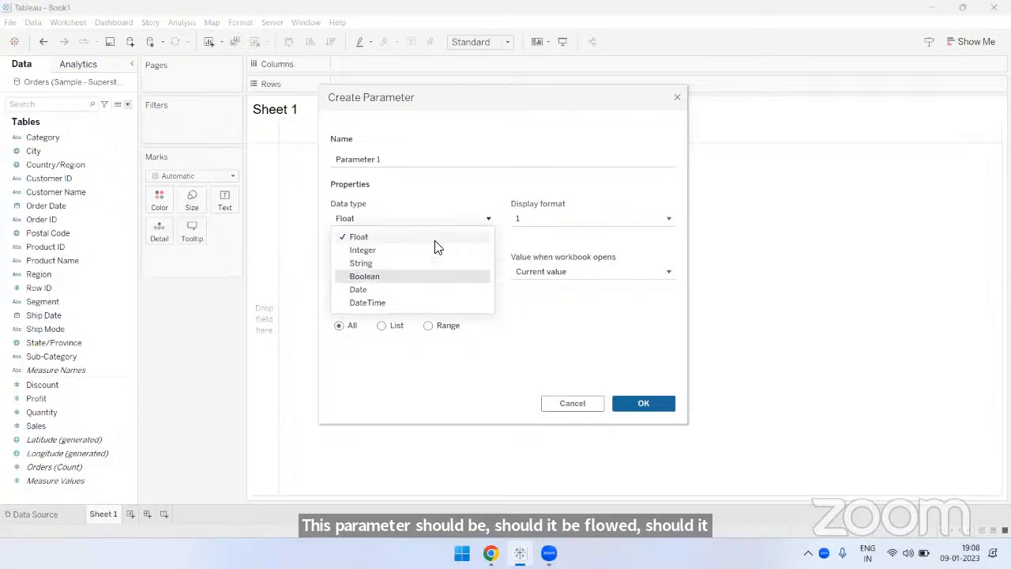
pyautogui.press('Down')
pyautogui.press('Down')
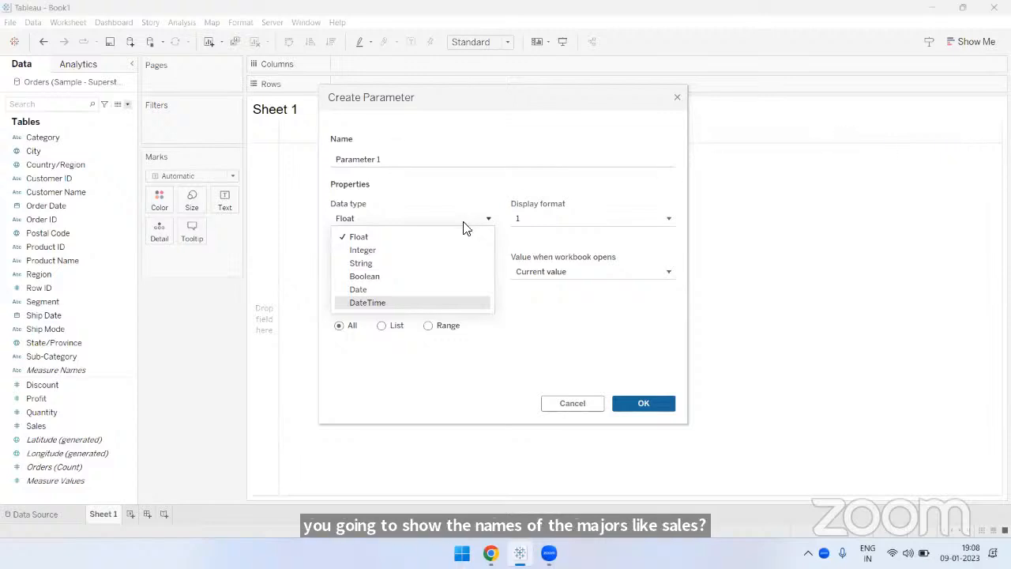
pyautogui.click(367, 263)
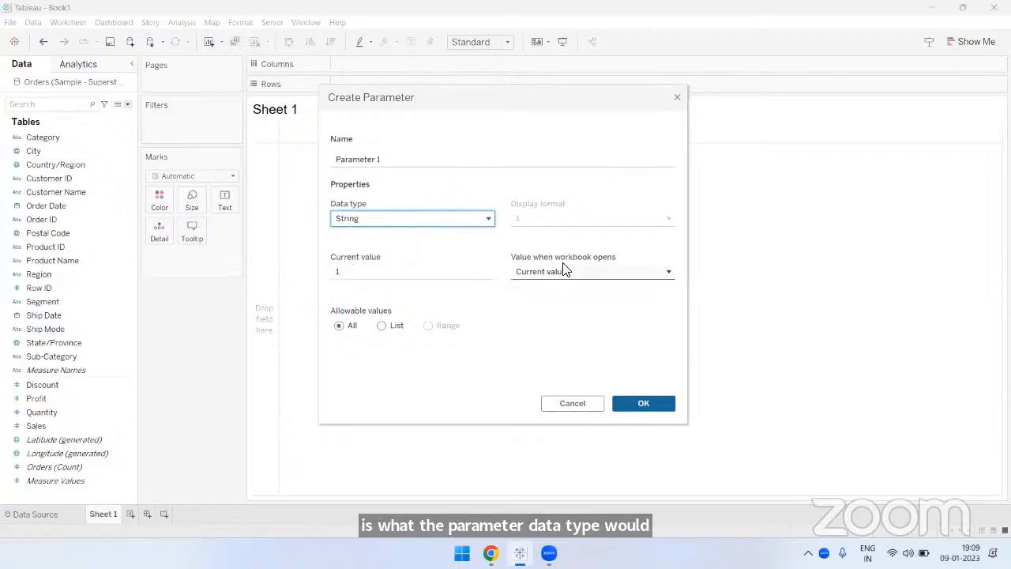
pyautogui.moveTo(524, 105); pyautogui.dragTo(521, 49)
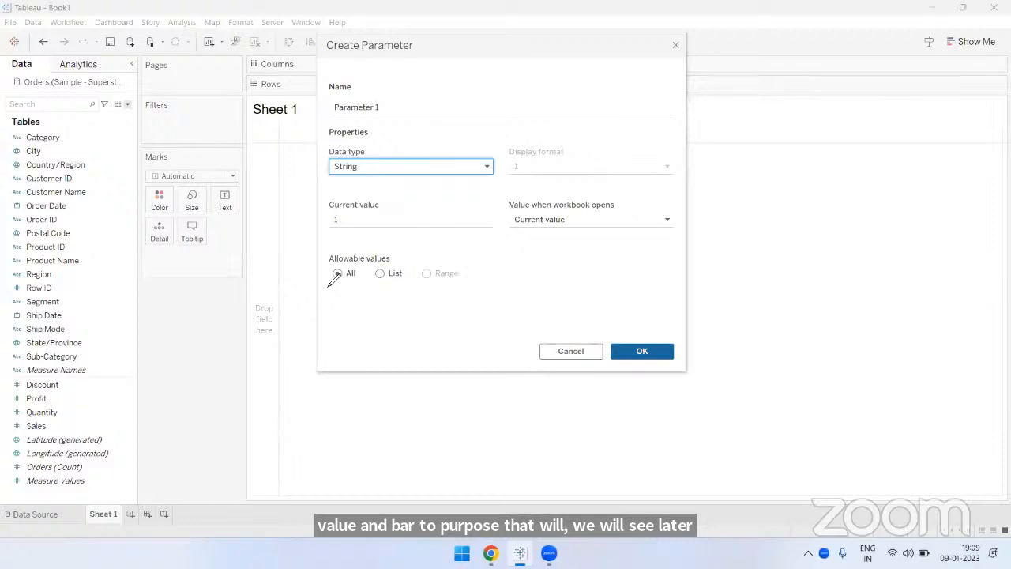
pyautogui.moveTo(331, 286); pyautogui.dragTo(465, 286)
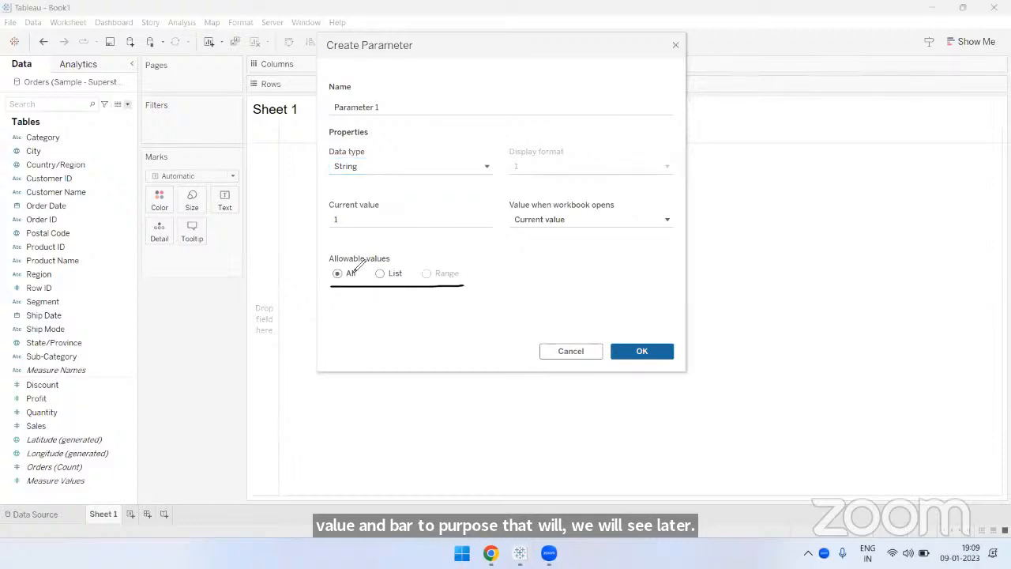
pyautogui.moveTo(330, 264); pyautogui.dragTo(393, 263)
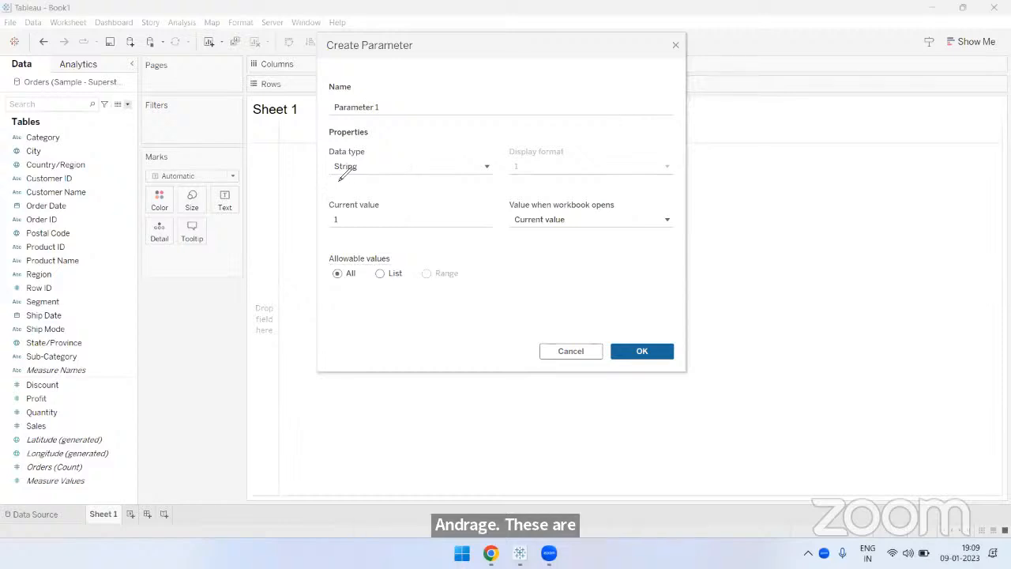
pyautogui.moveTo(326, 174); pyautogui.dragTo(369, 175)
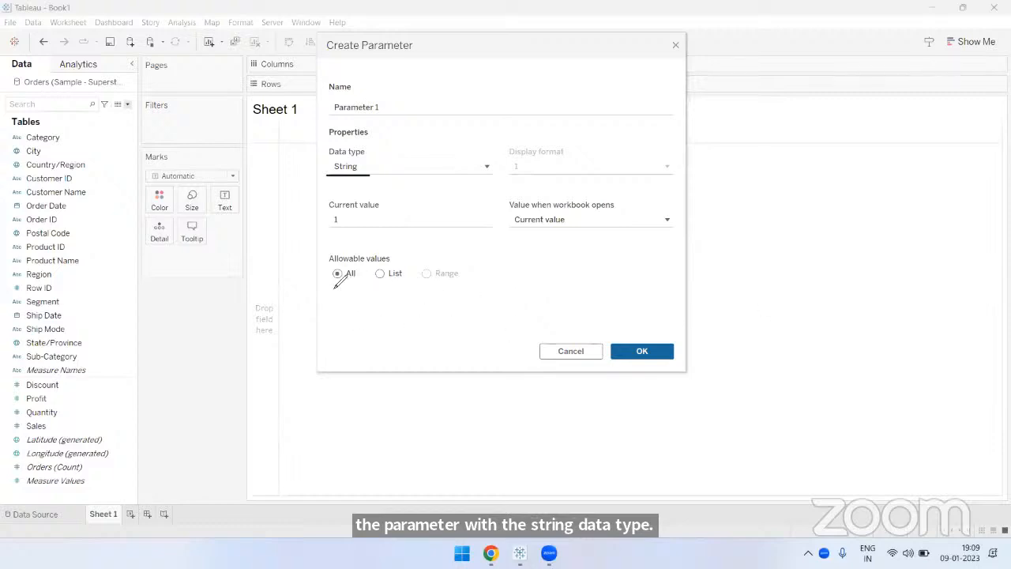
pyautogui.moveTo(326, 292); pyautogui.dragTo(366, 291)
pyautogui.moveTo(823, 154)
pyautogui.mouseDown()
pyautogui.moveTo(874, 187)
pyautogui.moveTo(957, 187)
pyautogui.moveTo(952, 156)
pyautogui.moveTo(828, 156)
pyautogui.mouseUp()
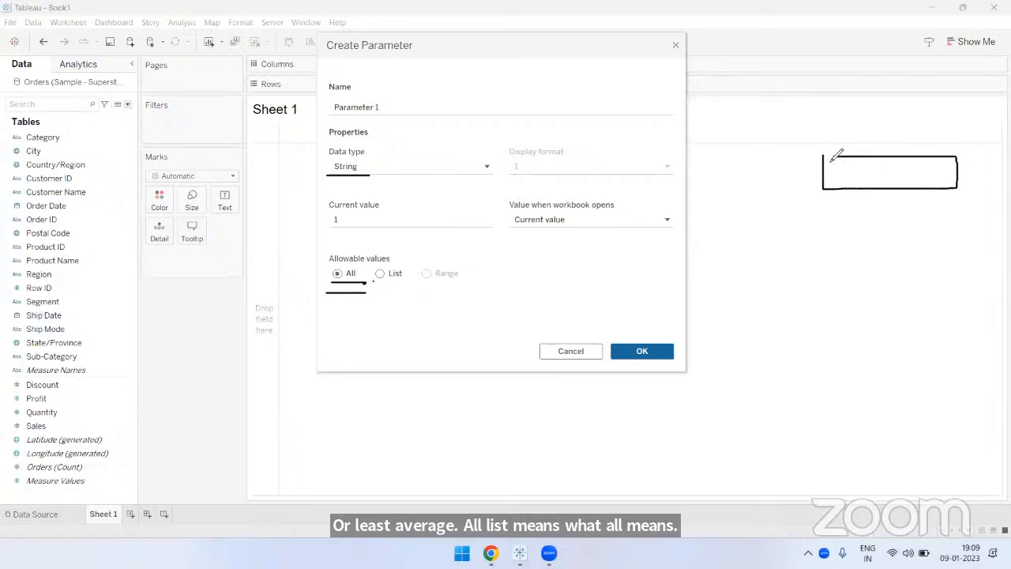
pyautogui.moveTo(858, 117)
pyautogui.mouseDown()
pyautogui.moveTo(882, 155)
pyautogui.moveTo(891, 140)
pyautogui.mouseUp()
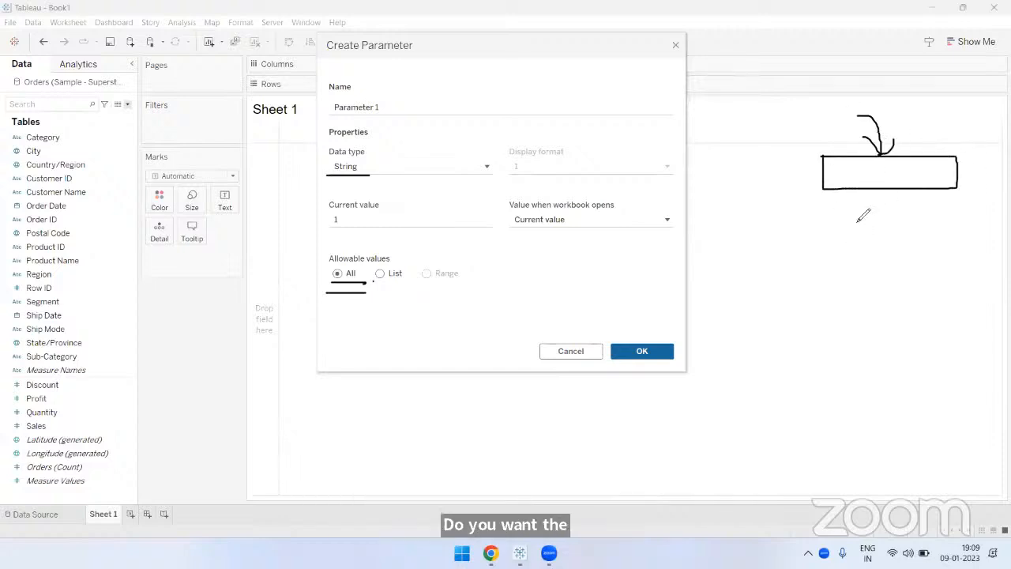
pyautogui.moveTo(857, 214)
pyautogui.mouseDown()
pyautogui.moveTo(837, 210)
pyautogui.moveTo(825, 245)
pyautogui.mouseUp()
pyautogui.moveTo(904, 261); pyautogui.dragTo(919, 275)
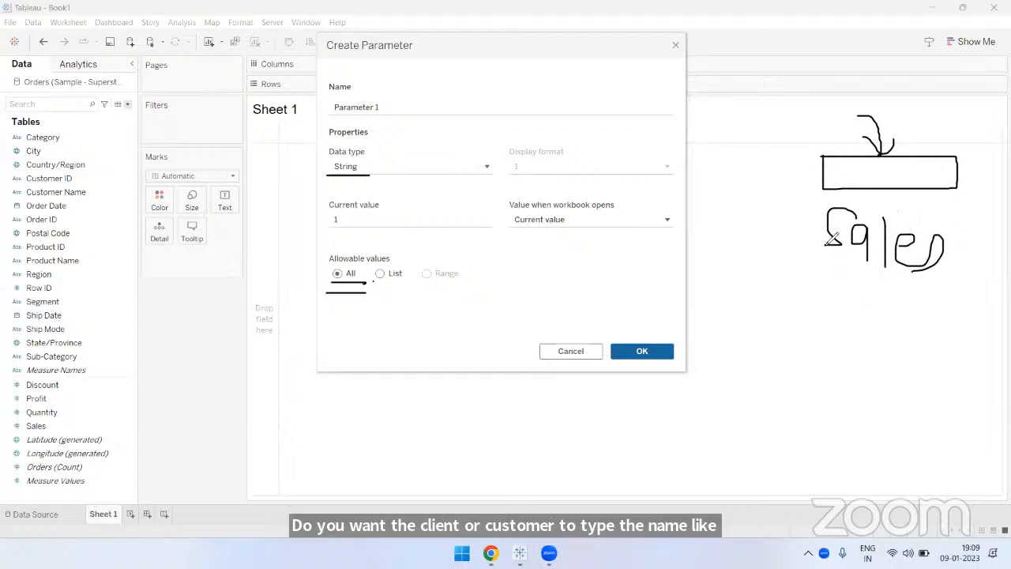
pyautogui.moveTo(774, 252); pyautogui.dragTo(799, 212)
pyautogui.moveTo(776, 199); pyautogui.dragTo(805, 245)
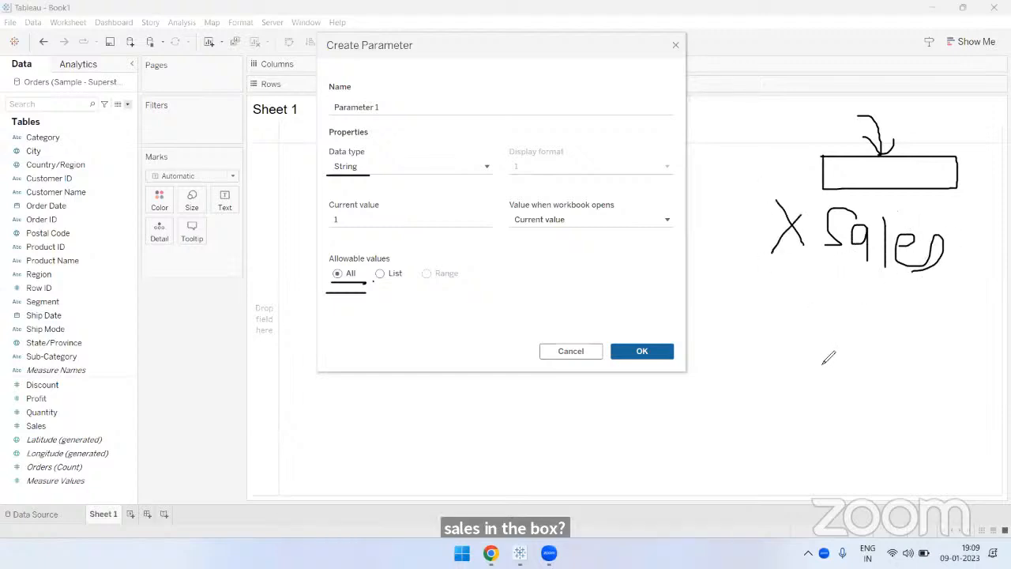
pyautogui.moveTo(826, 354)
pyautogui.mouseDown()
pyautogui.moveTo(826, 314)
pyautogui.moveTo(959, 314)
pyautogui.moveTo(825, 355)
pyautogui.mouseUp()
pyautogui.moveTo(926, 314)
pyautogui.mouseDown()
pyautogui.moveTo(938, 340)
pyautogui.moveTo(965, 306)
pyautogui.mouseUp()
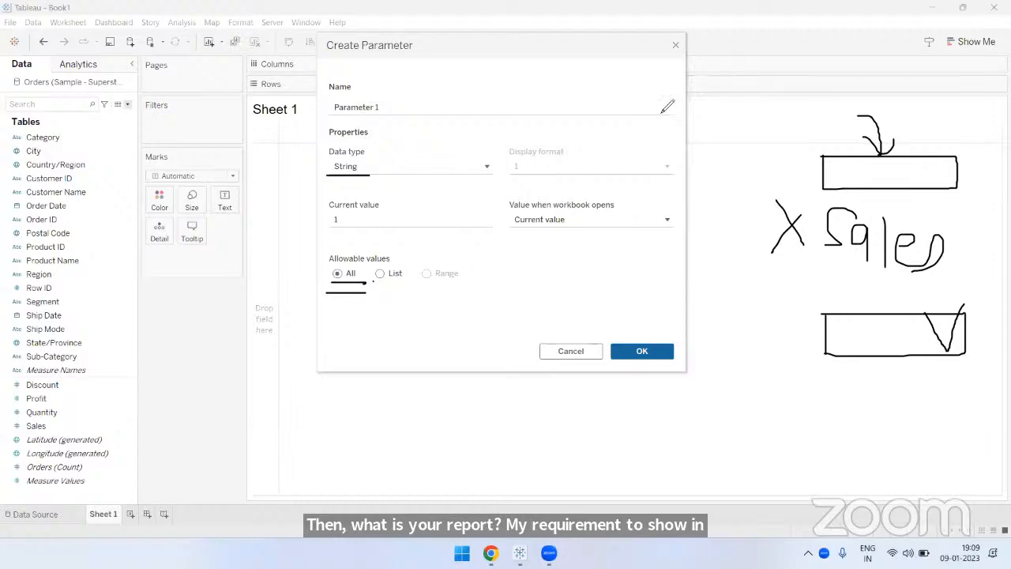
pyautogui.moveTo(375, 281)
pyautogui.mouseDown()
pyautogui.moveTo(409, 282)
pyautogui.moveTo(392, 282)
pyautogui.mouseUp()
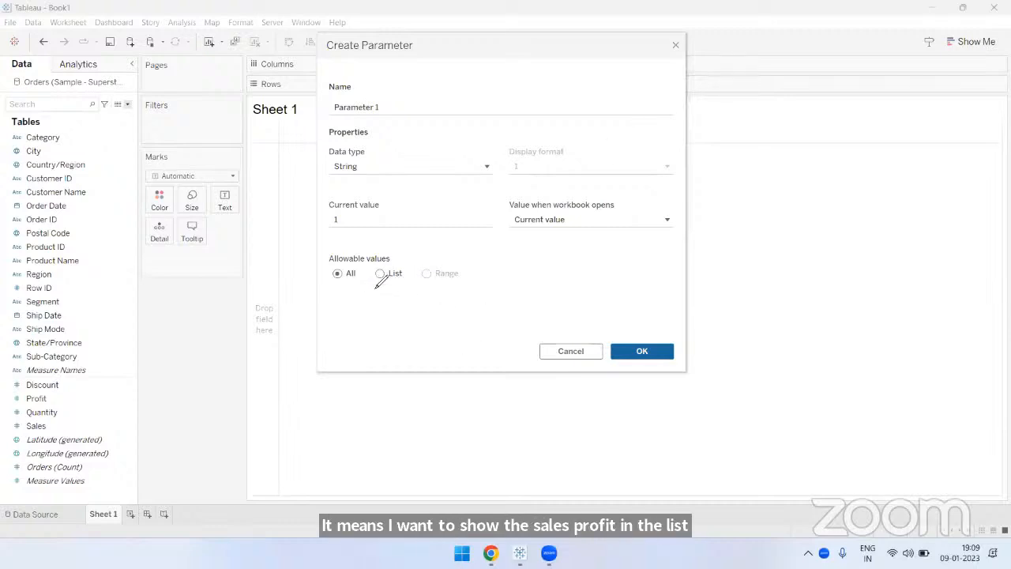
pyautogui.moveTo(374, 281); pyautogui.dragTo(406, 279)
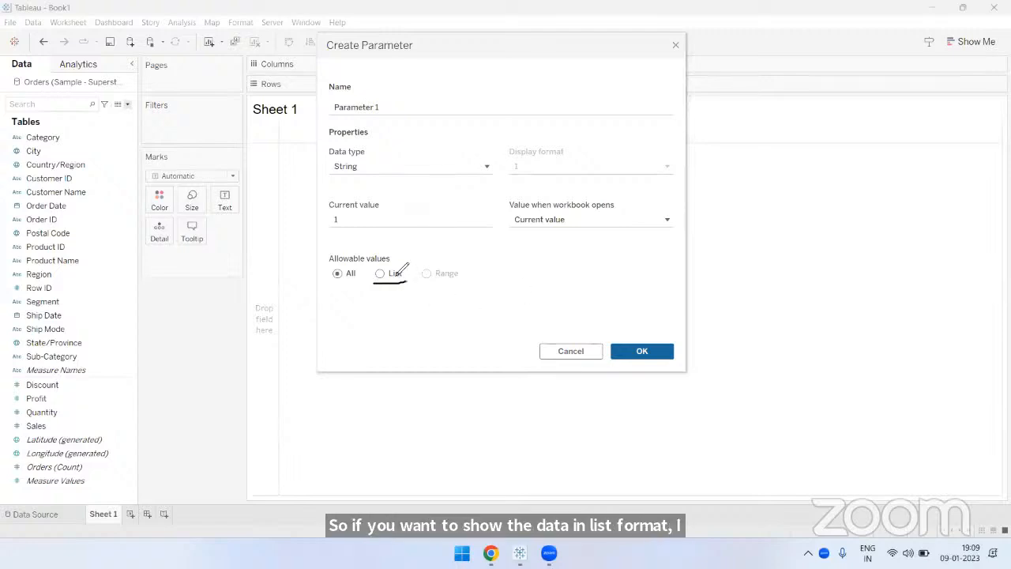
pyautogui.moveTo(385, 290)
pyautogui.mouseDown()
pyautogui.moveTo(401, 303)
pyautogui.moveTo(431, 253)
pyautogui.mouseUp()
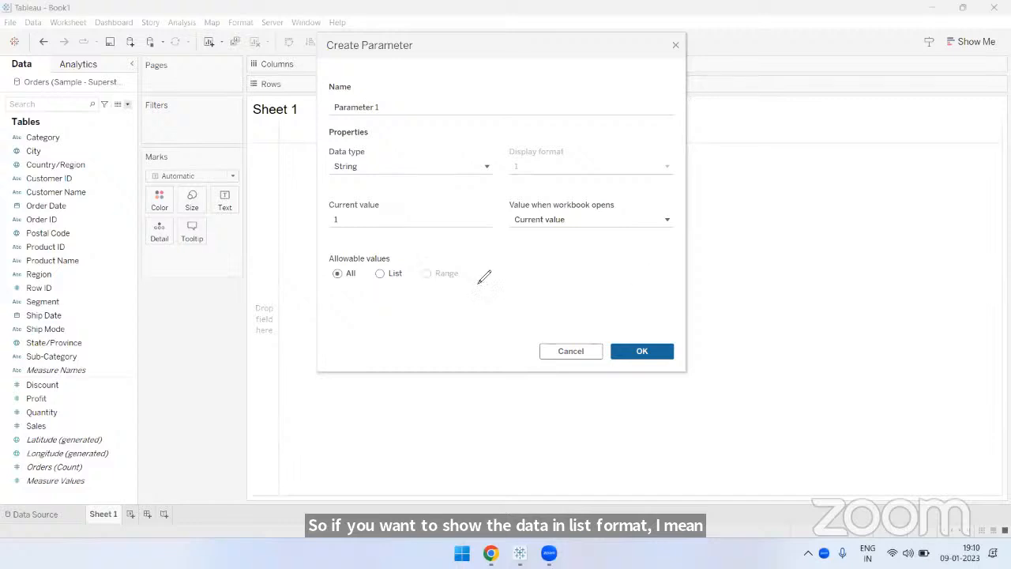
pyautogui.moveTo(738, 237)
pyautogui.mouseDown()
pyautogui.moveTo(858, 253)
pyautogui.moveTo(740, 229)
pyautogui.mouseUp()
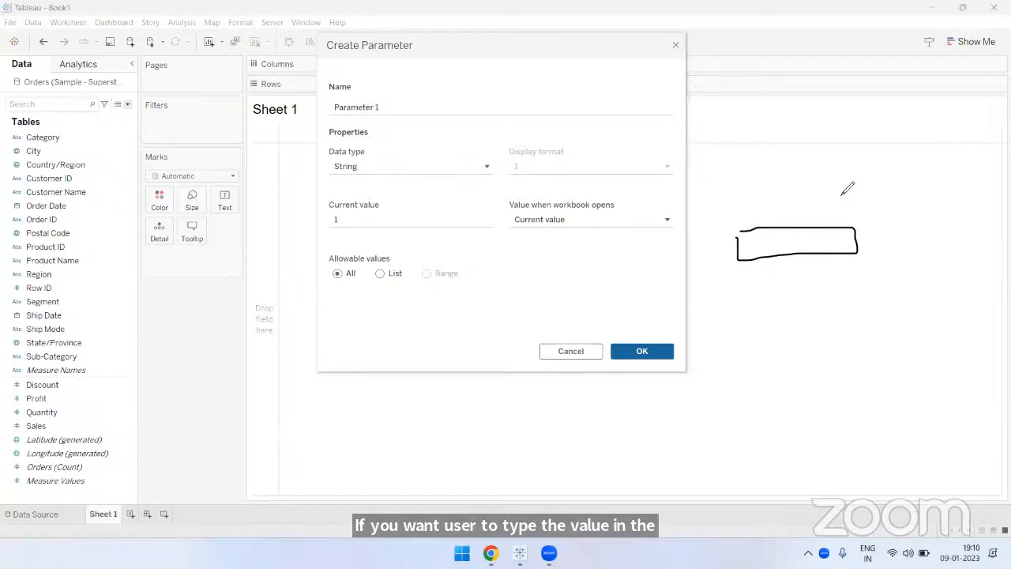
pyautogui.moveTo(362, 287)
pyautogui.mouseDown()
pyautogui.moveTo(324, 286)
pyautogui.moveTo(357, 306)
pyautogui.mouseUp()
pyautogui.moveTo(352, 291); pyautogui.dragTo(332, 317)
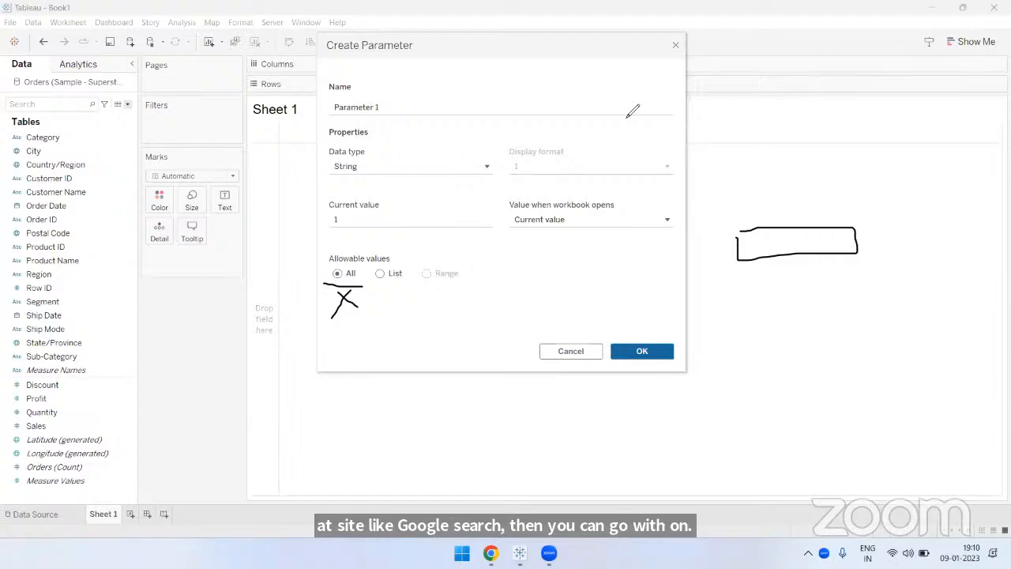
pyautogui.click(486, 307)
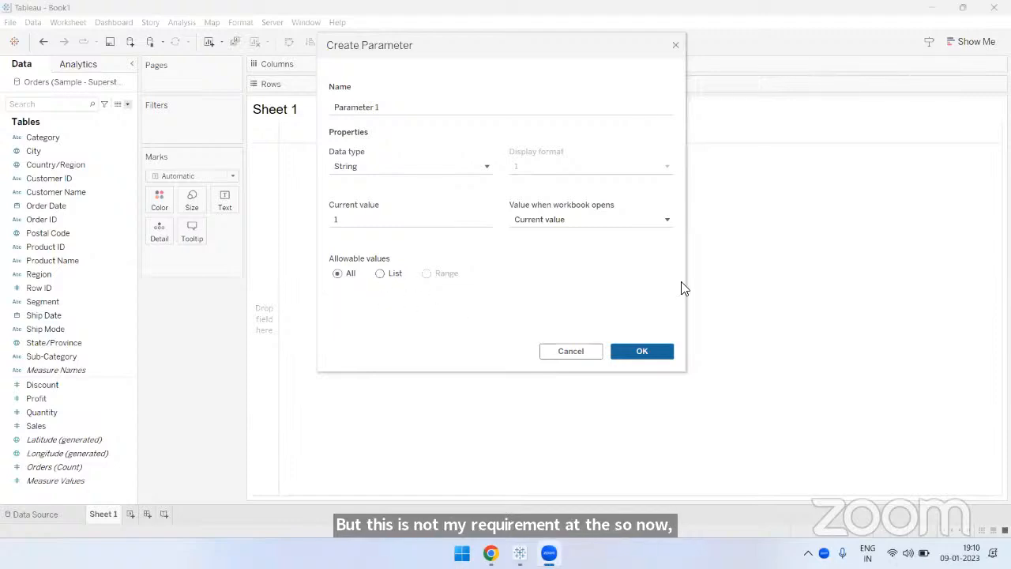
# - Restrict the parameter's allowable values to a list
pyautogui.click(387, 273)
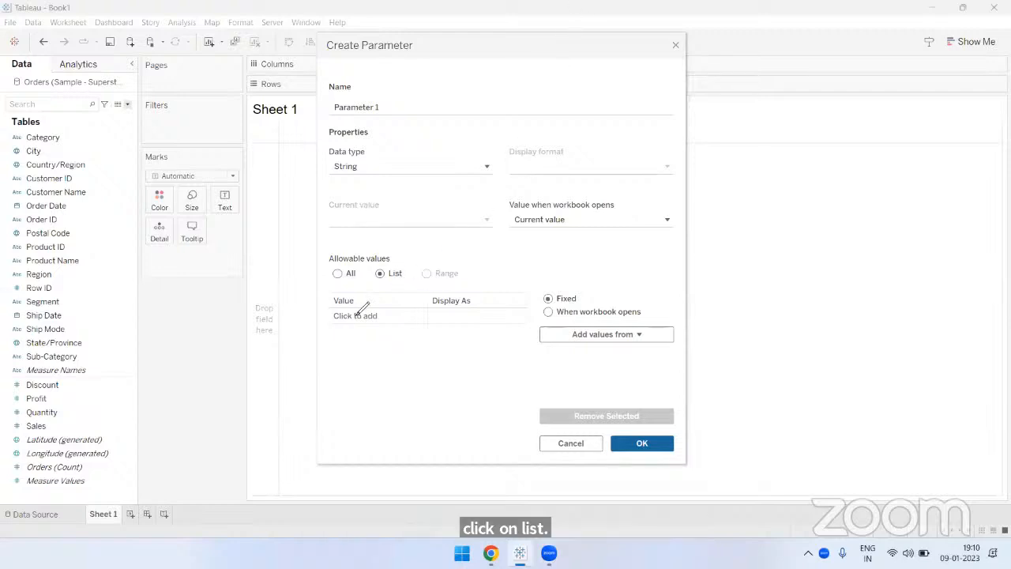
pyautogui.moveTo(331, 308); pyautogui.dragTo(357, 308)
pyautogui.moveTo(433, 309); pyautogui.dragTo(477, 309)
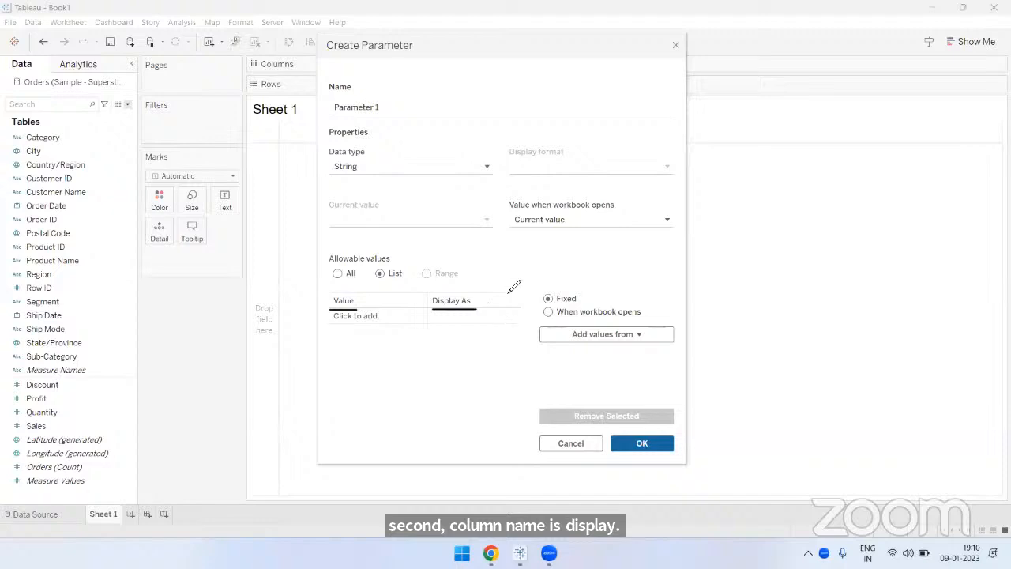
pyautogui.moveTo(838, 156)
pyautogui.mouseDown()
pyautogui.moveTo(968, 156)
pyautogui.moveTo(956, 185)
pyautogui.moveTo(877, 183)
pyautogui.moveTo(958, 164)
pyautogui.moveTo(947, 179)
pyautogui.moveTo(961, 162)
pyautogui.mouseUp()
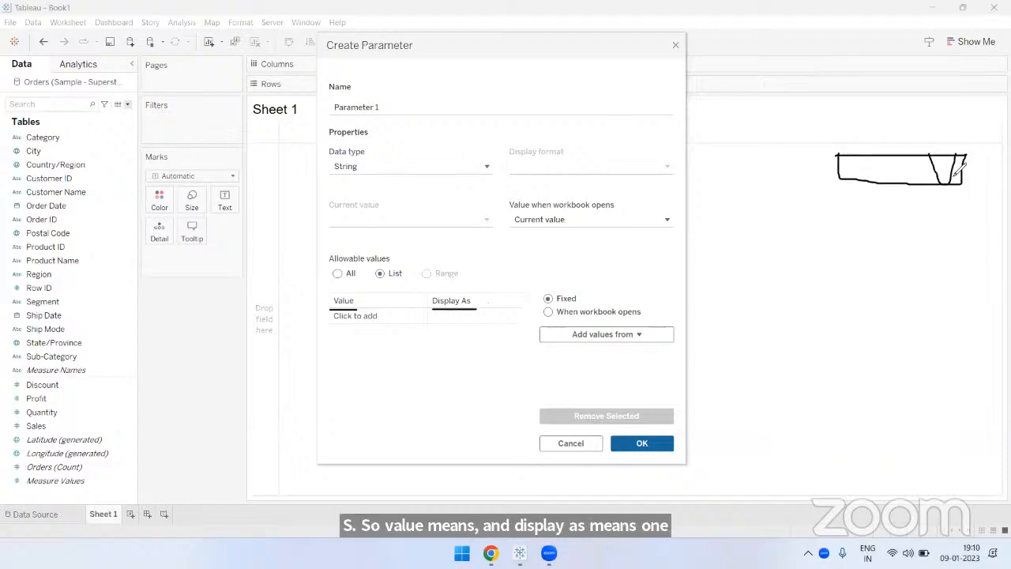
pyautogui.moveTo(840, 182)
pyautogui.mouseDown()
pyautogui.moveTo(846, 282)
pyautogui.moveTo(948, 282)
pyautogui.moveTo(944, 183)
pyautogui.mouseUp()
pyautogui.moveTo(848, 202); pyautogui.dragTo(917, 202)
pyautogui.moveTo(851, 225); pyautogui.dragTo(921, 222)
pyautogui.moveTo(867, 242)
pyautogui.mouseDown()
pyautogui.moveTo(920, 240)
pyautogui.moveTo(874, 258)
pyautogui.moveTo(919, 257)
pyautogui.moveTo(921, 272)
pyautogui.mouseUp()
pyautogui.moveTo(480, 298); pyautogui.dragTo(512, 281)
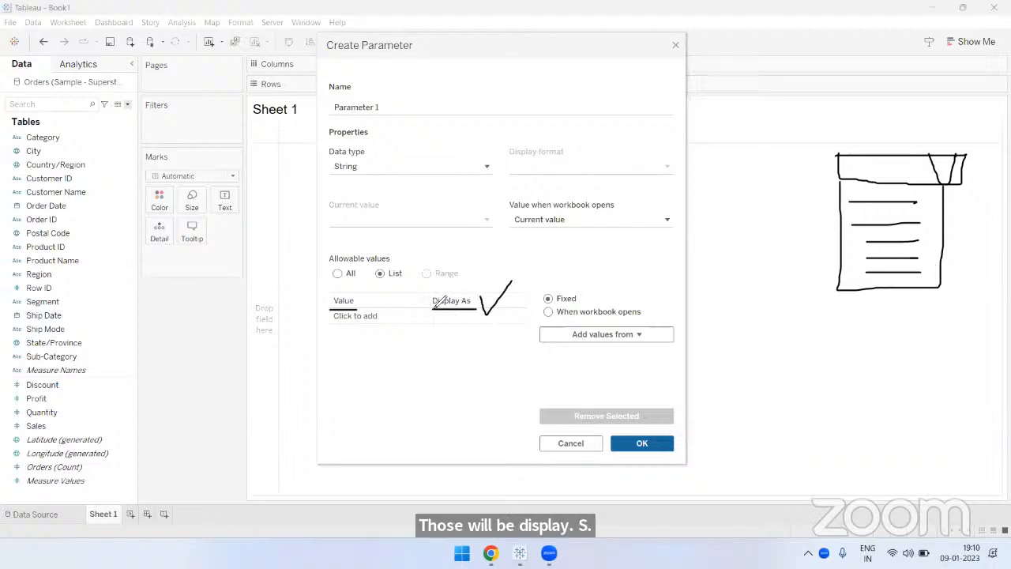
pyautogui.moveTo(436, 303)
pyautogui.mouseDown()
pyautogui.moveTo(378, 300)
pyautogui.moveTo(391, 307)
pyautogui.mouseUp()
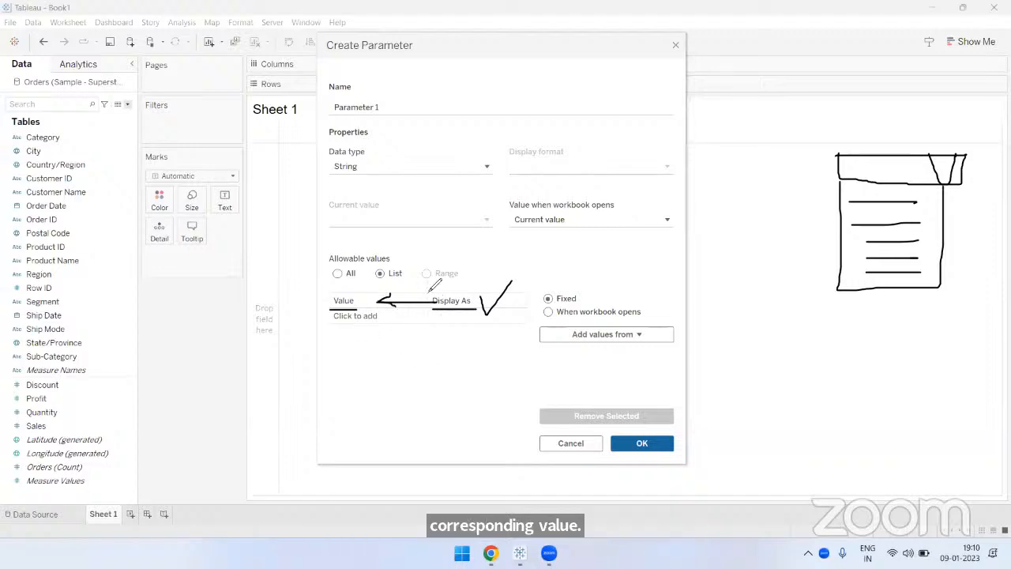
pyautogui.click(705, 112)
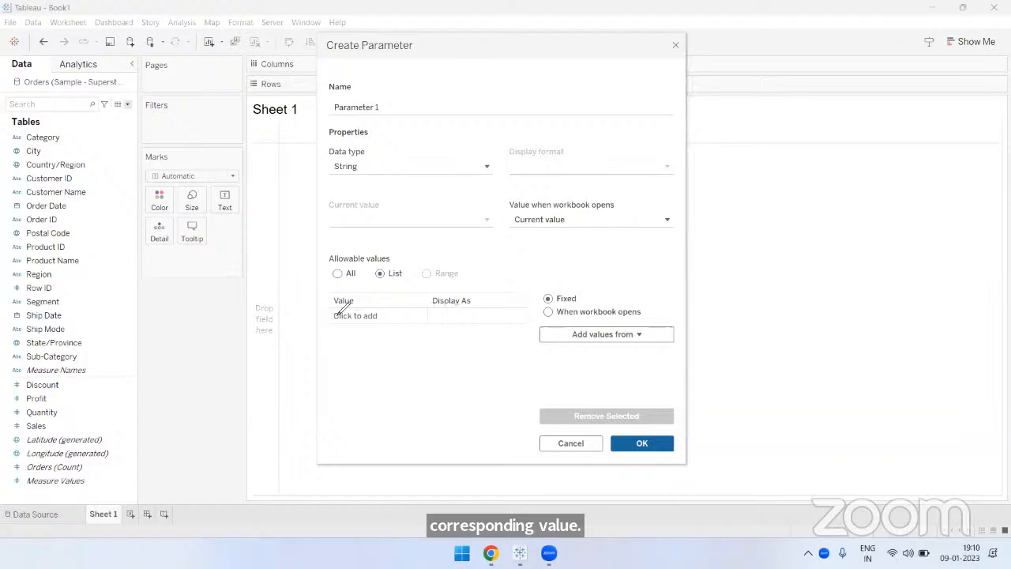
pyautogui.moveTo(330, 307)
pyautogui.mouseDown()
pyautogui.moveTo(359, 306)
pyautogui.moveTo(338, 310)
pyautogui.moveTo(361, 294)
pyautogui.mouseUp()
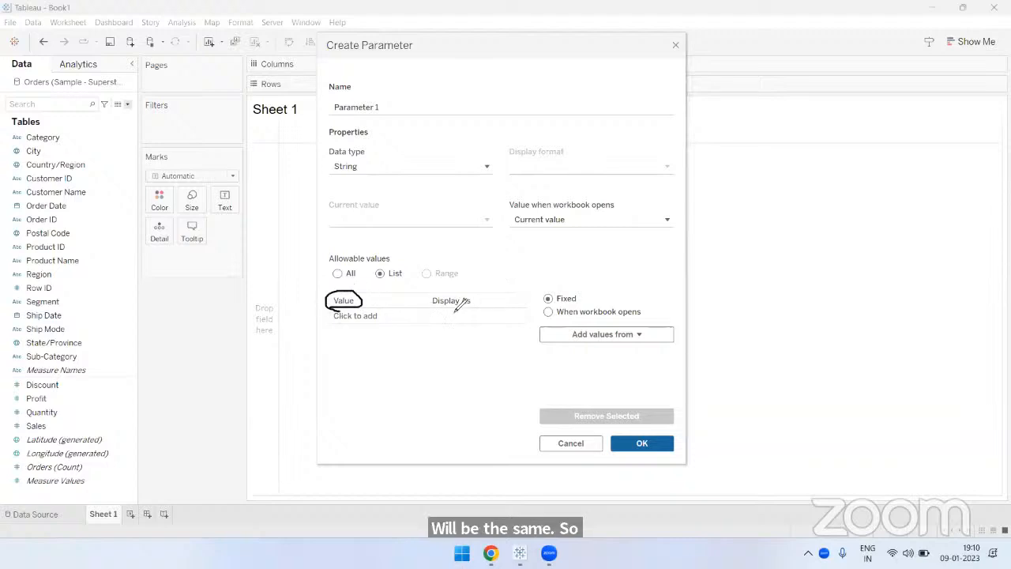
pyautogui.moveTo(445, 290)
pyautogui.mouseDown()
pyautogui.moveTo(447, 308)
pyautogui.moveTo(472, 306)
pyautogui.moveTo(435, 315)
pyautogui.mouseUp()
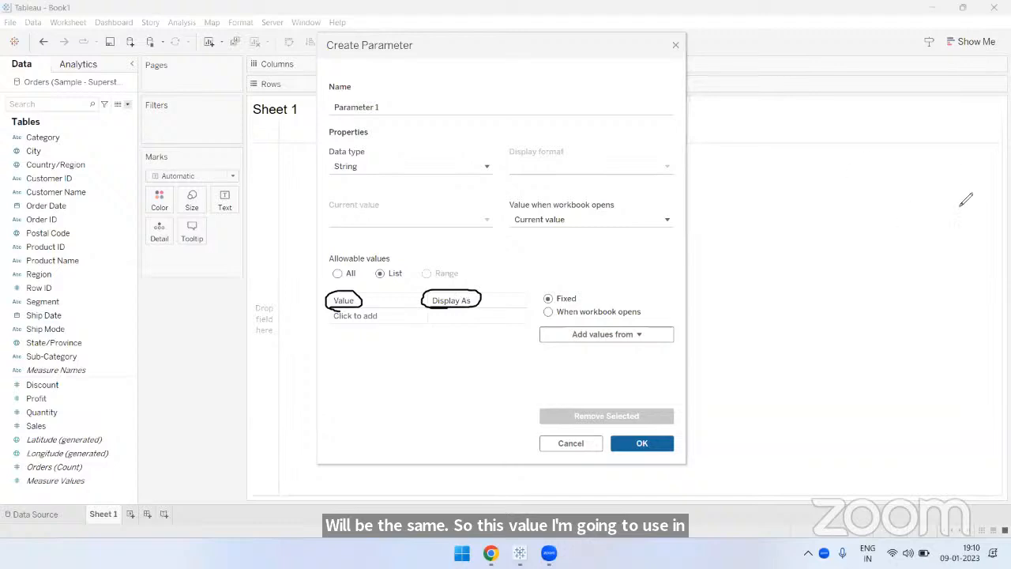
pyautogui.moveTo(491, 299); pyautogui.dragTo(523, 277)
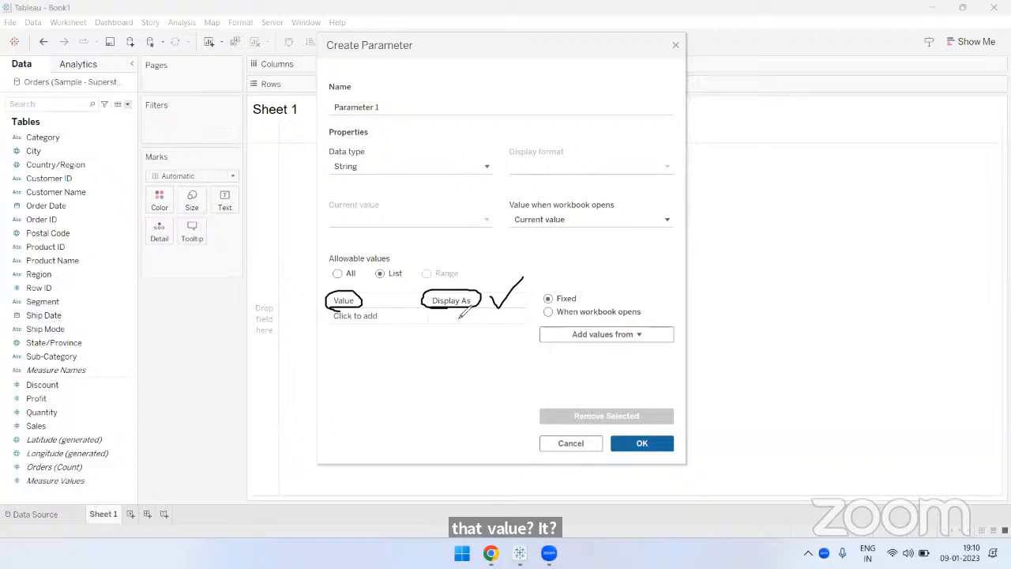
pyautogui.moveTo(330, 291)
pyautogui.mouseDown()
pyautogui.moveTo(417, 302)
pyautogui.moveTo(403, 310)
pyautogui.mouseUp()
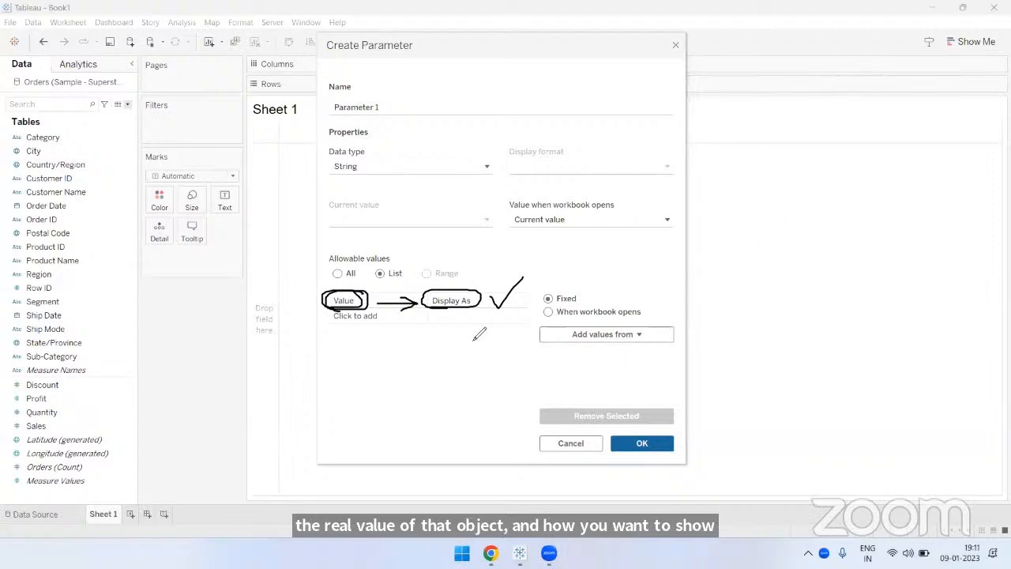
pyautogui.click(661, 113)
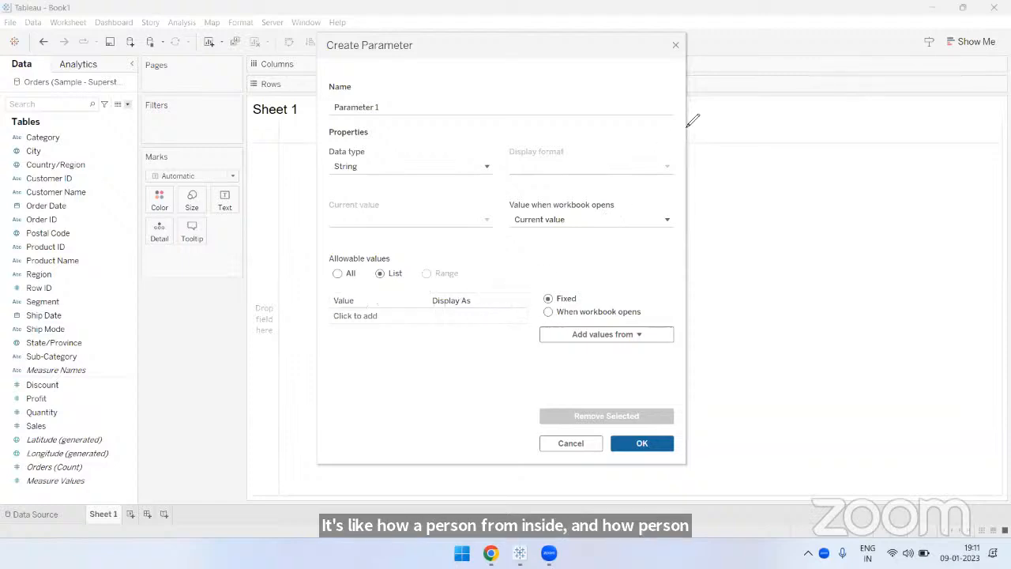
# - Add Sales, Profit, Cost, Quantity and Discount to the parameter's list of allowable values and create the parameter
pyautogui.click(355, 319)
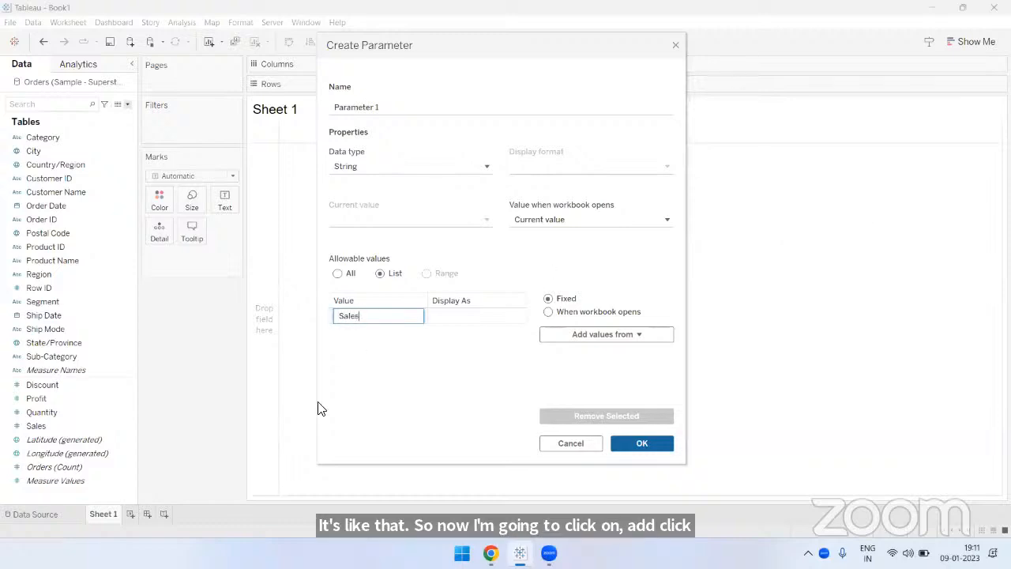
pyautogui.press('Return')
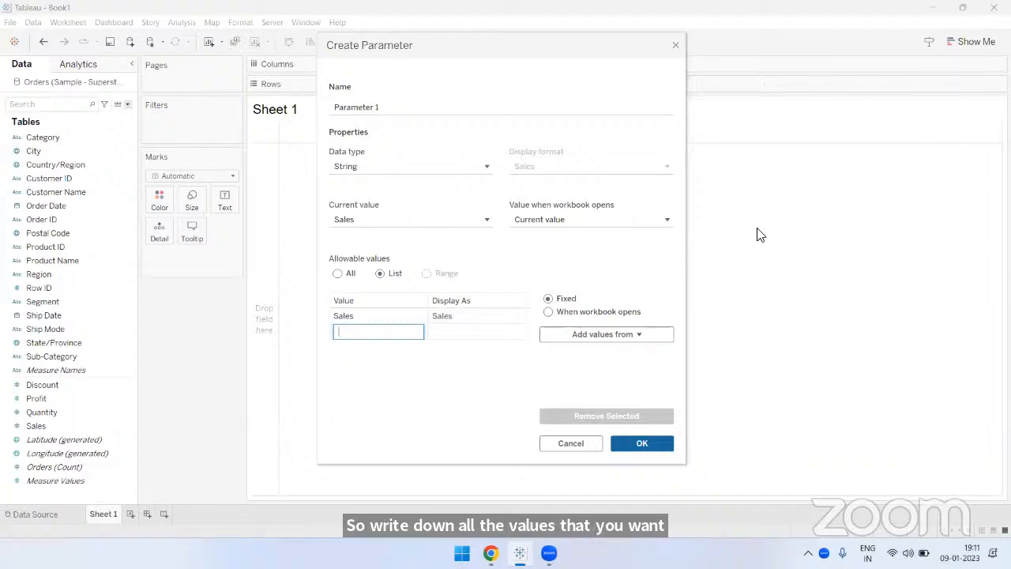
pyautogui.write('Pro')
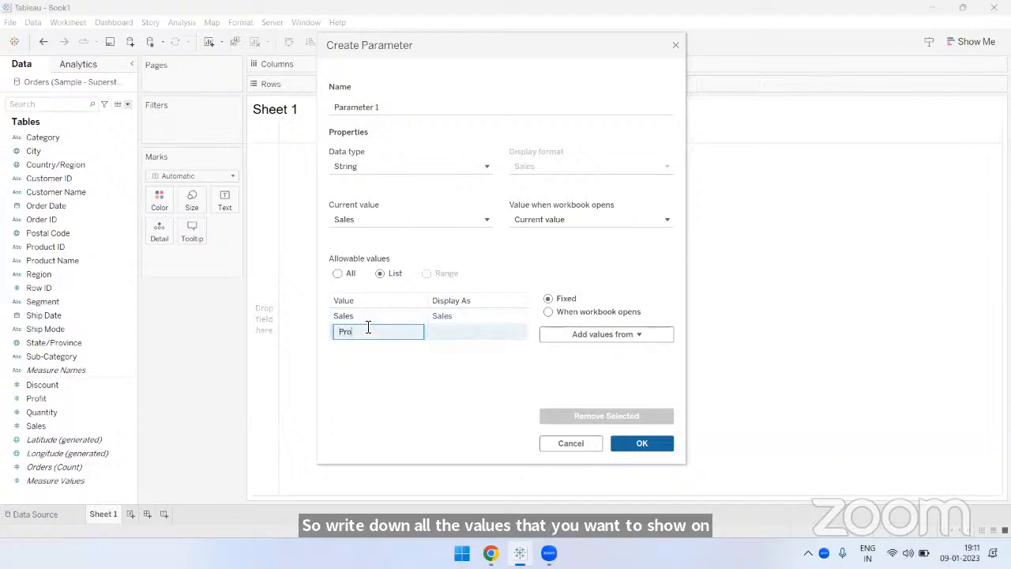
pyautogui.write('fit')
pyautogui.press('Return')
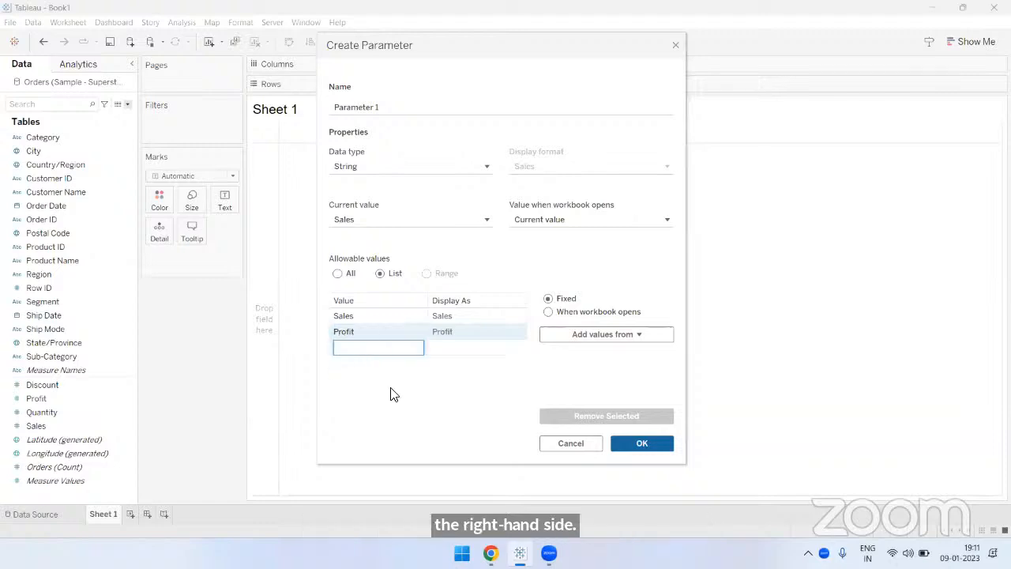
pyautogui.write('Cost')
pyautogui.press('Return')
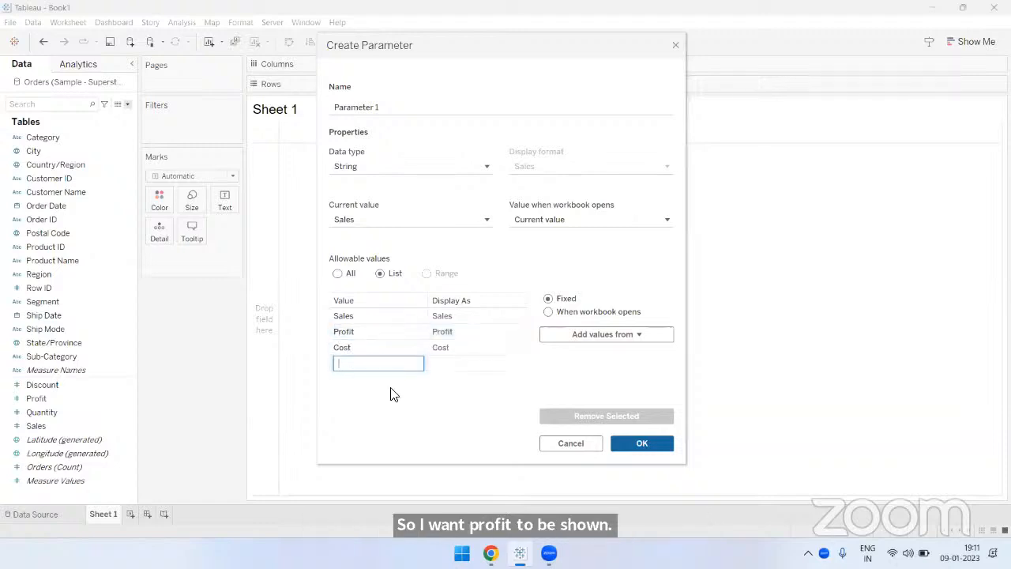
pyautogui.write('Quan')
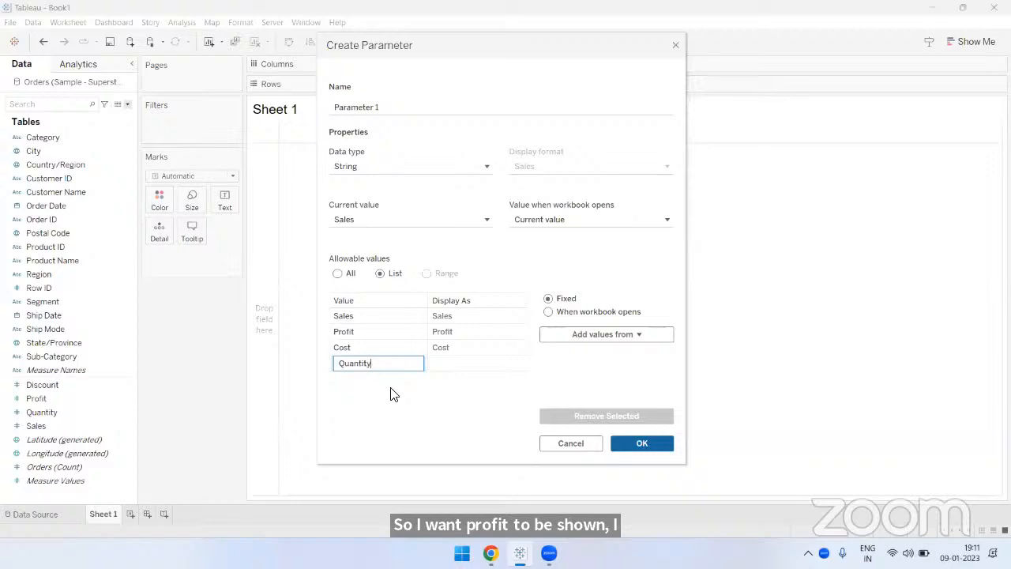
pyautogui.write('tity')
pyautogui.press('Return')
pyautogui.write('Discount')
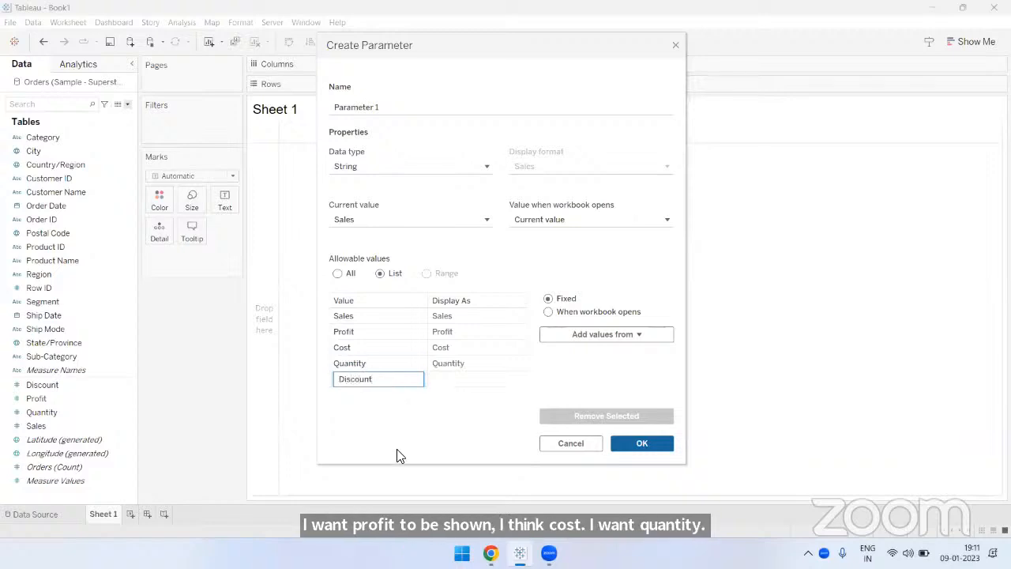
pyautogui.press('Return')
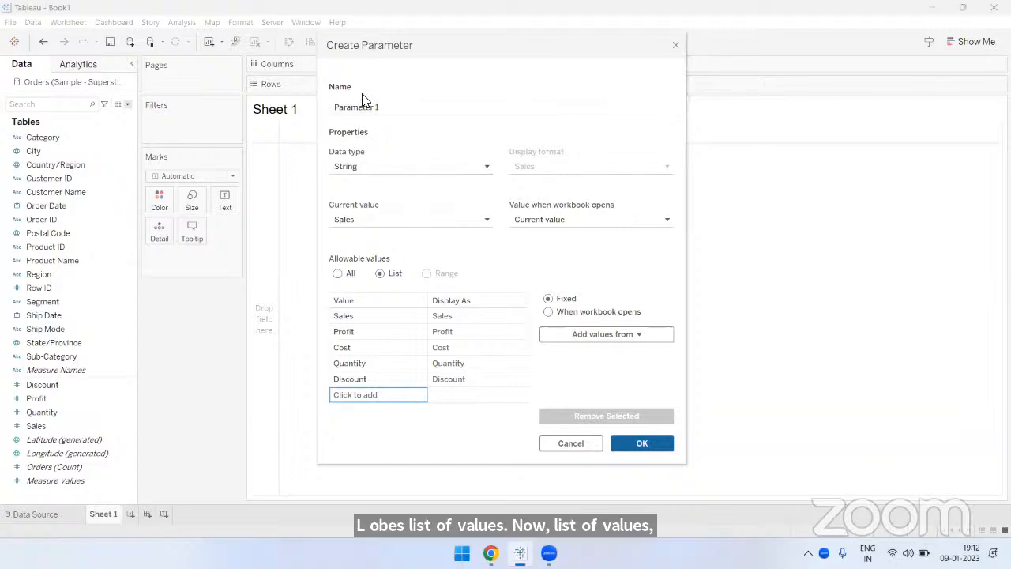
pyautogui.click(641, 443)
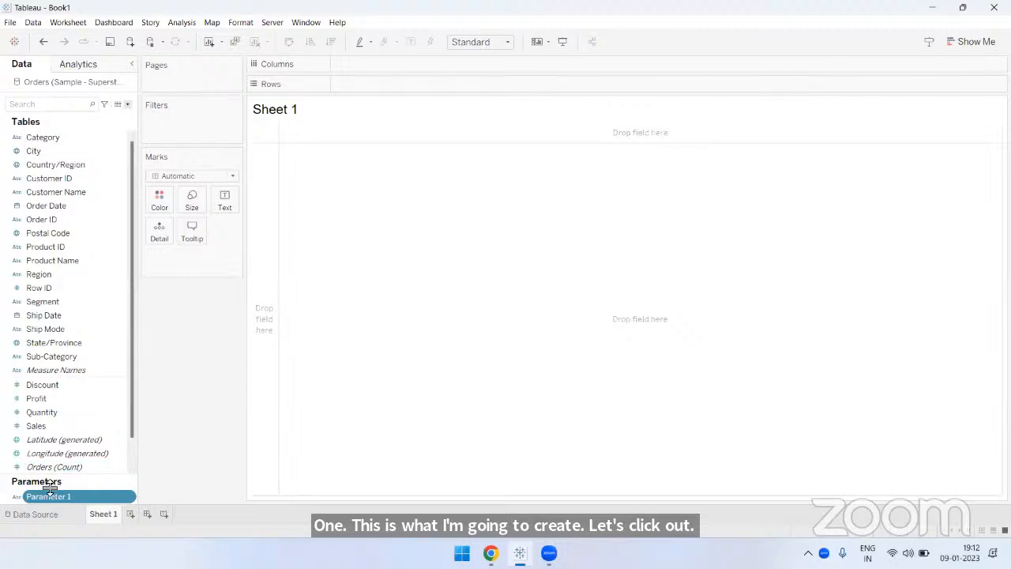
# - Try filtering the sheet by Category with all values selected and showing its quick filter, and undo the filter
pyautogui.moveTo(90, 480); pyautogui.dragTo(96, 282)
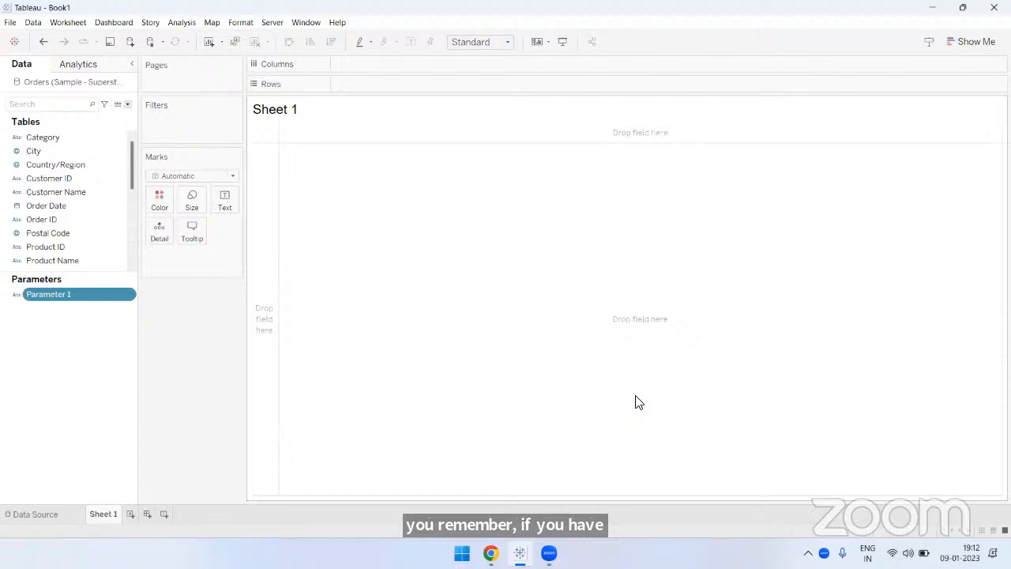
pyautogui.click(54, 140)
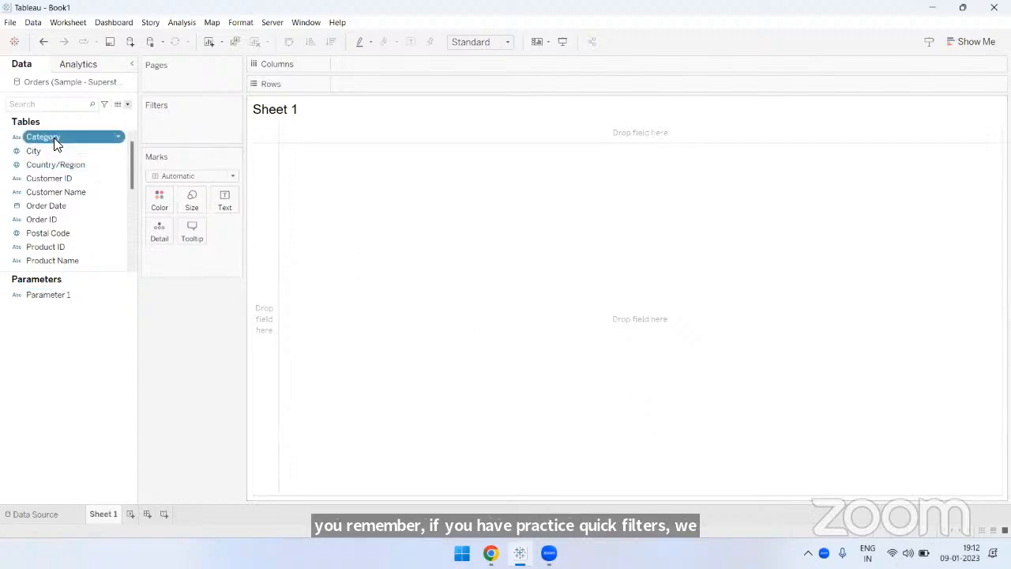
pyautogui.rightClick(54, 138)
pyautogui.press('Escape')
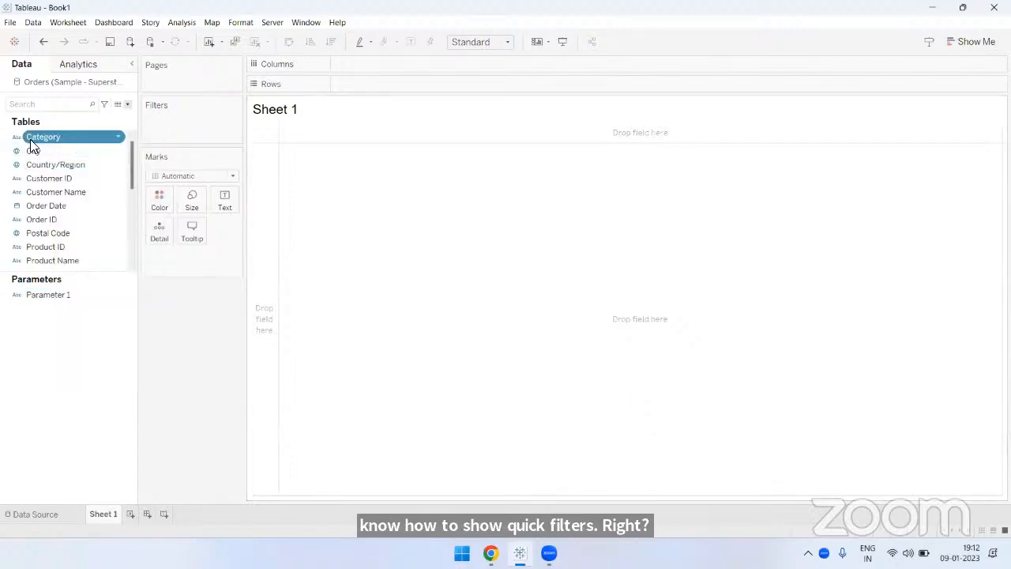
pyautogui.moveTo(32, 147); pyautogui.dragTo(151, 131)
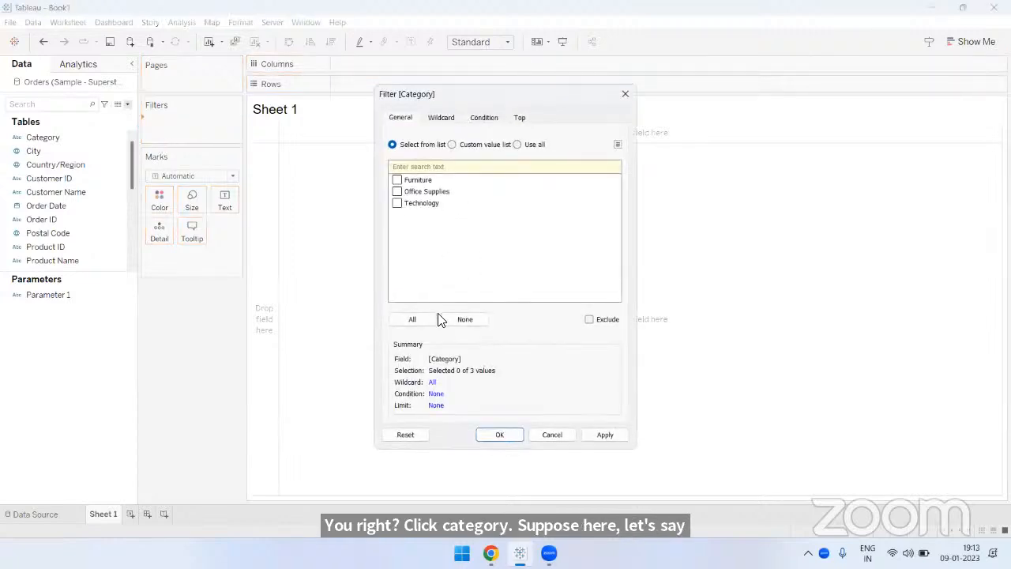
pyautogui.click(413, 319)
pyautogui.click(498, 434)
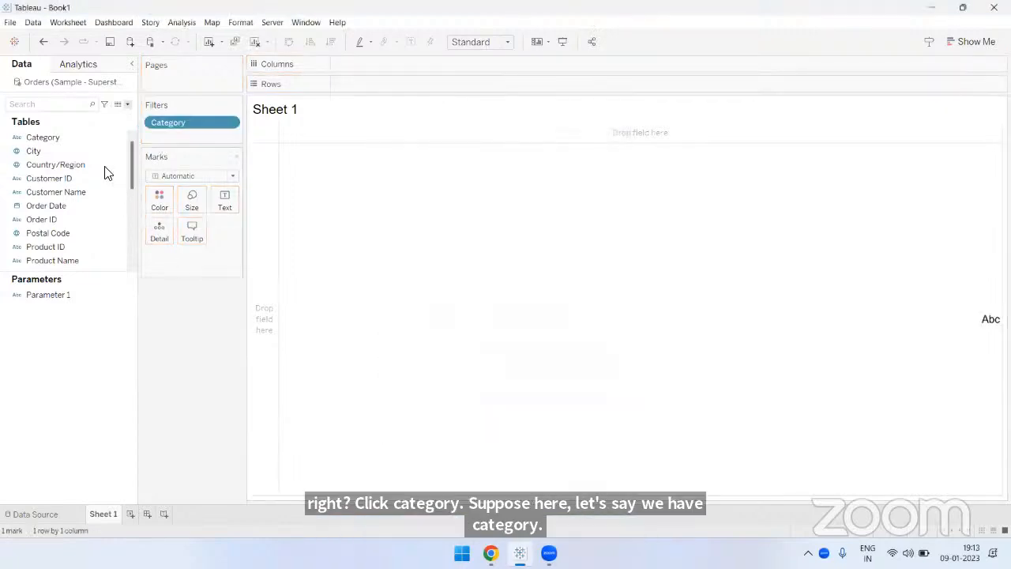
pyautogui.rightClick(70, 137)
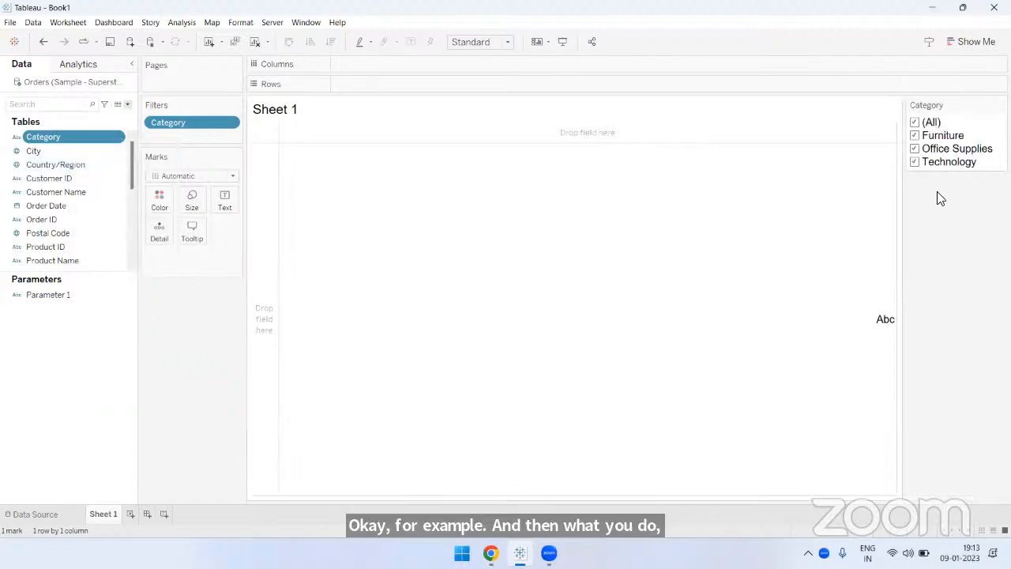
pyautogui.click(43, 44)
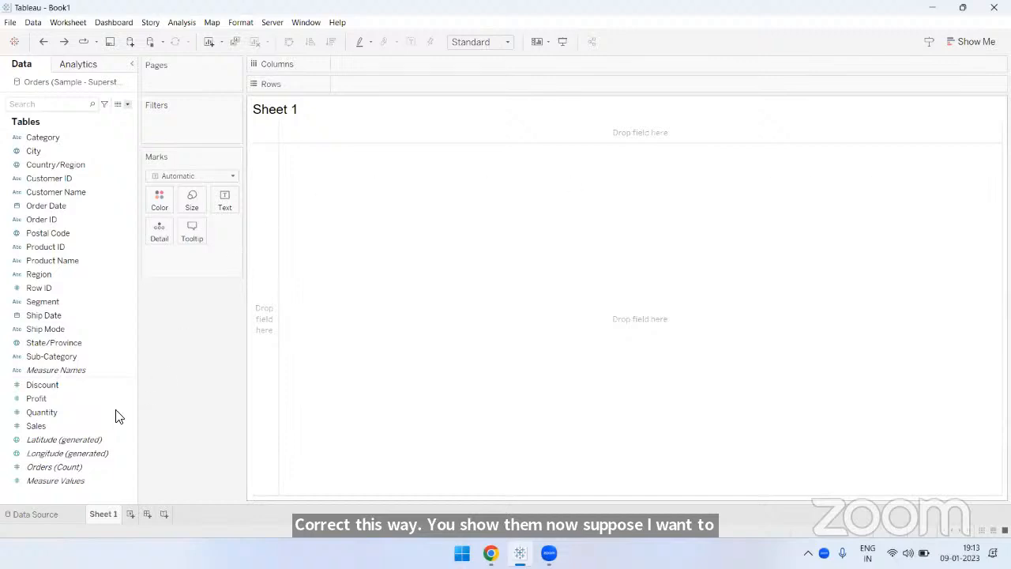
pyautogui.click(63, 42)
# - Show the control for Parameter 1 on Sheet 1 and choose Profit as its value
pyautogui.moveTo(81, 480); pyautogui.dragTo(106, 260)
pyautogui.rightClick(62, 270)
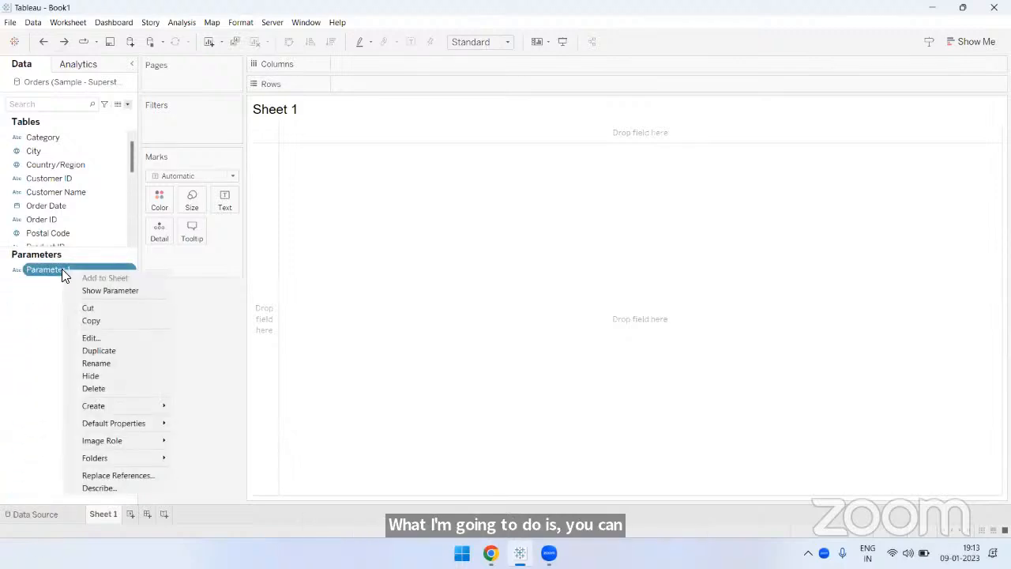
pyautogui.click(104, 292)
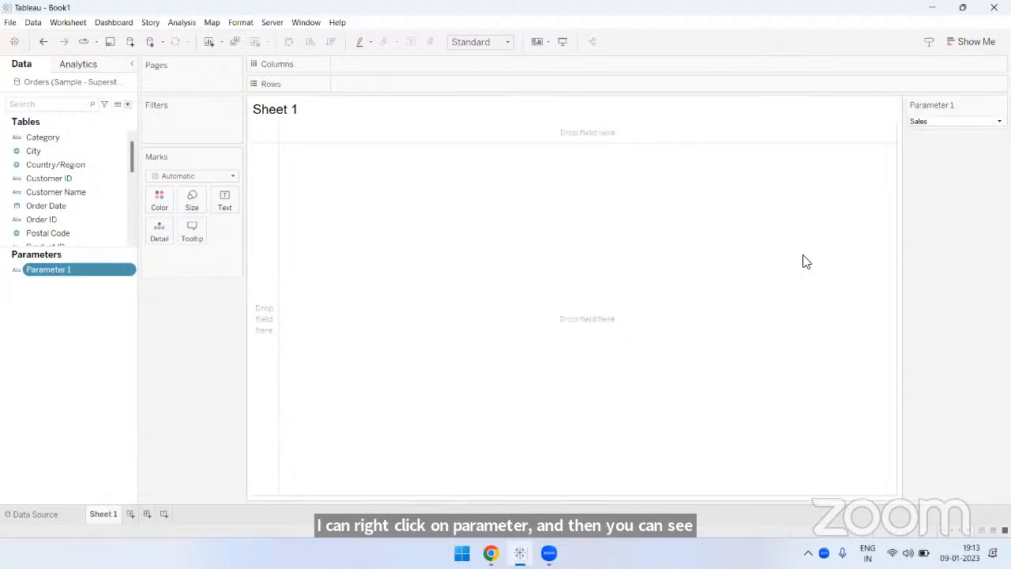
pyautogui.click(988, 122)
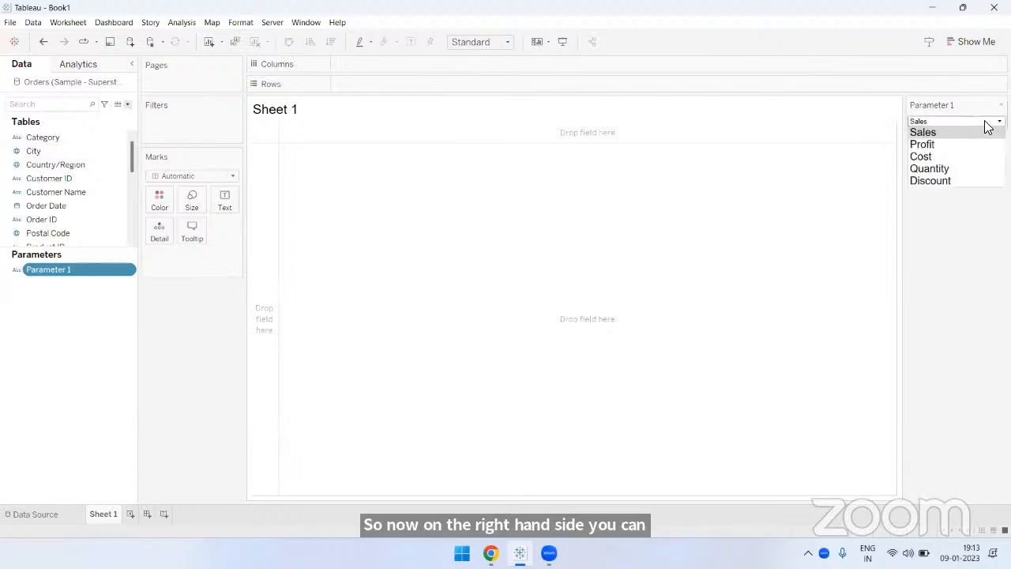
pyautogui.click(961, 148)
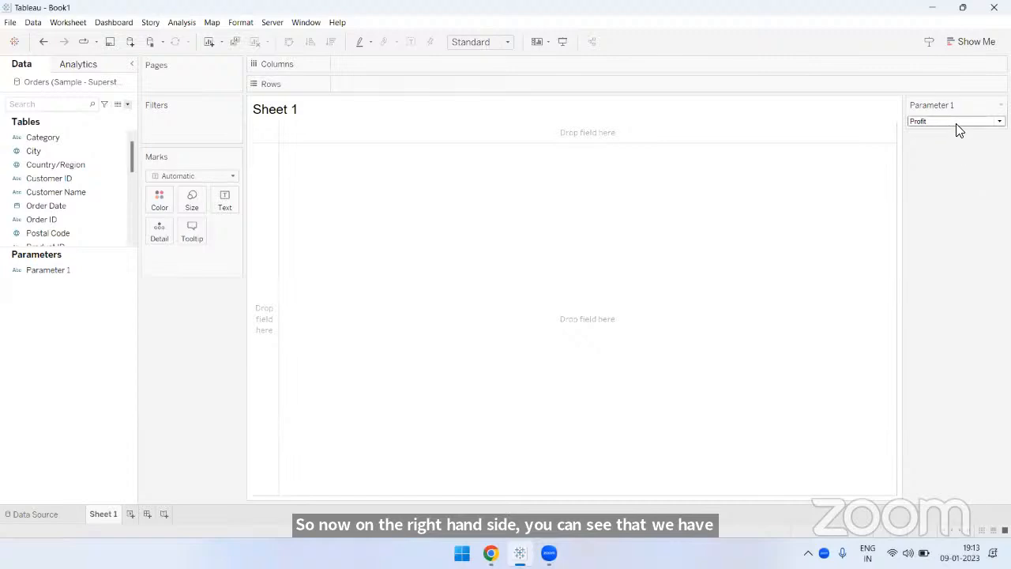
# - Switch the value of Parameter 1 to Quantity and then to Sales in its control
pyautogui.click(957, 124)
pyautogui.click(954, 166)
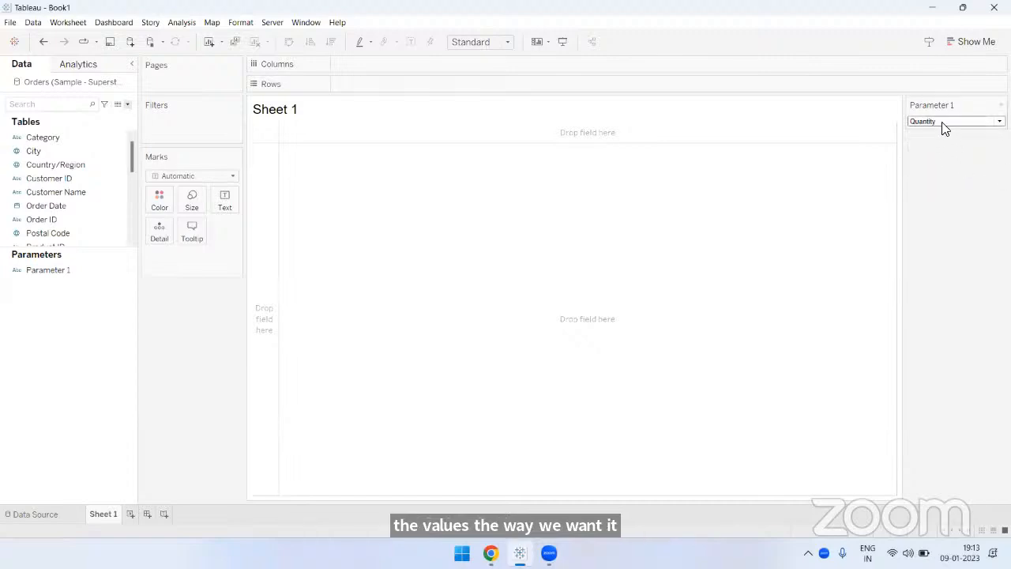
pyautogui.click(945, 123)
pyautogui.click(945, 132)
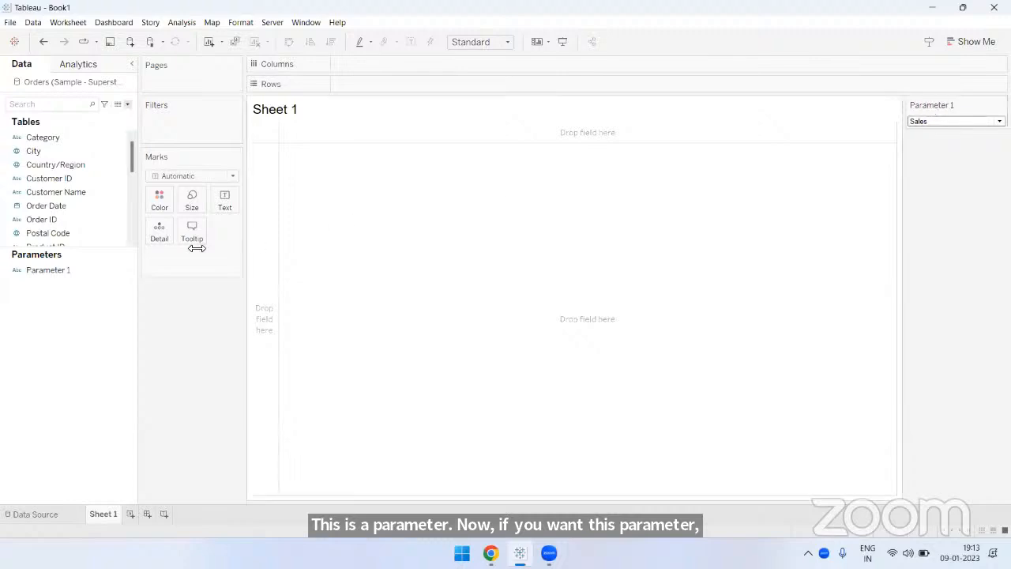
# - Change the title of the Parameter 1 control to Choose Measure
pyautogui.click(55, 270)
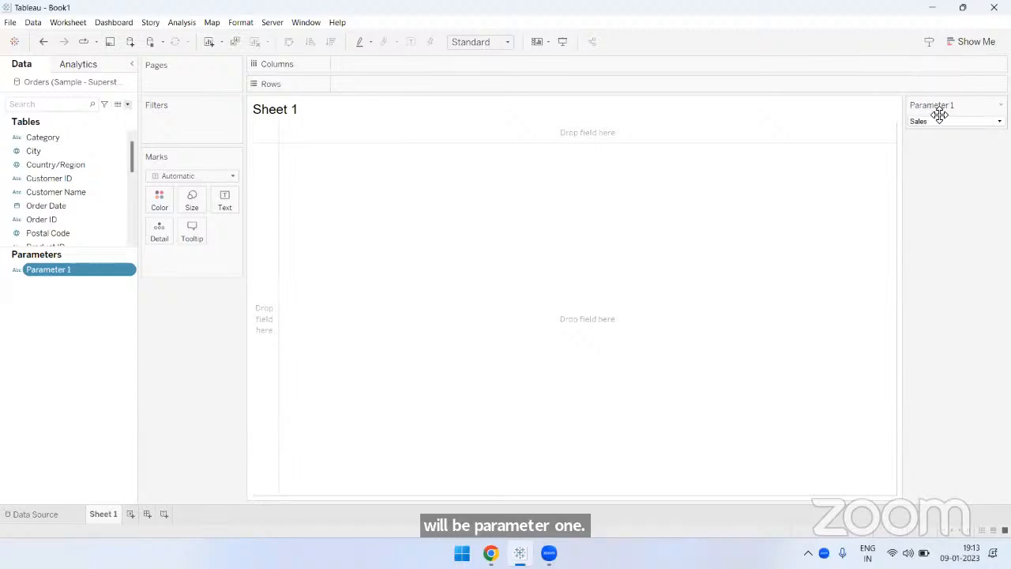
pyautogui.click(1001, 105)
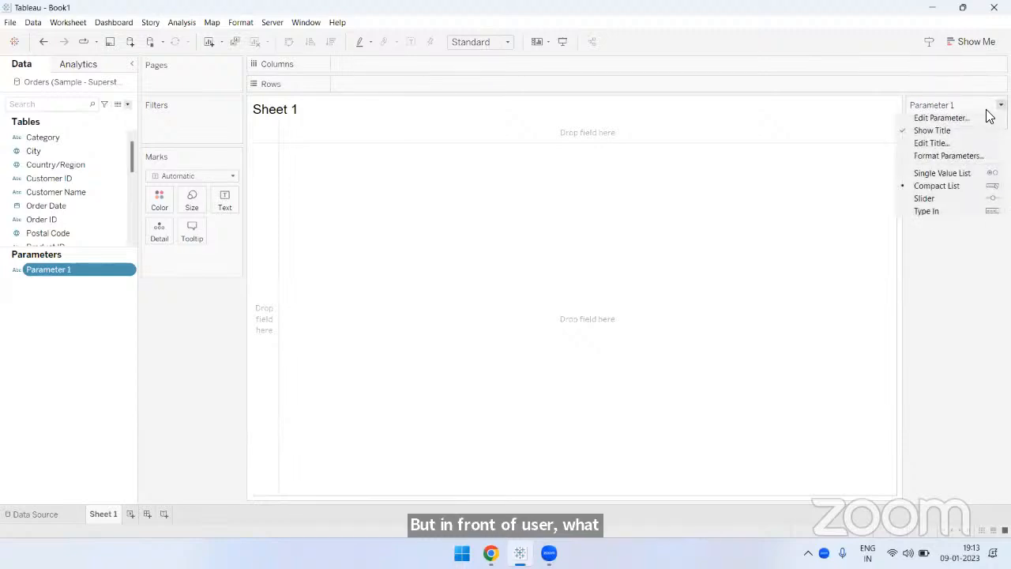
pyautogui.click(934, 144)
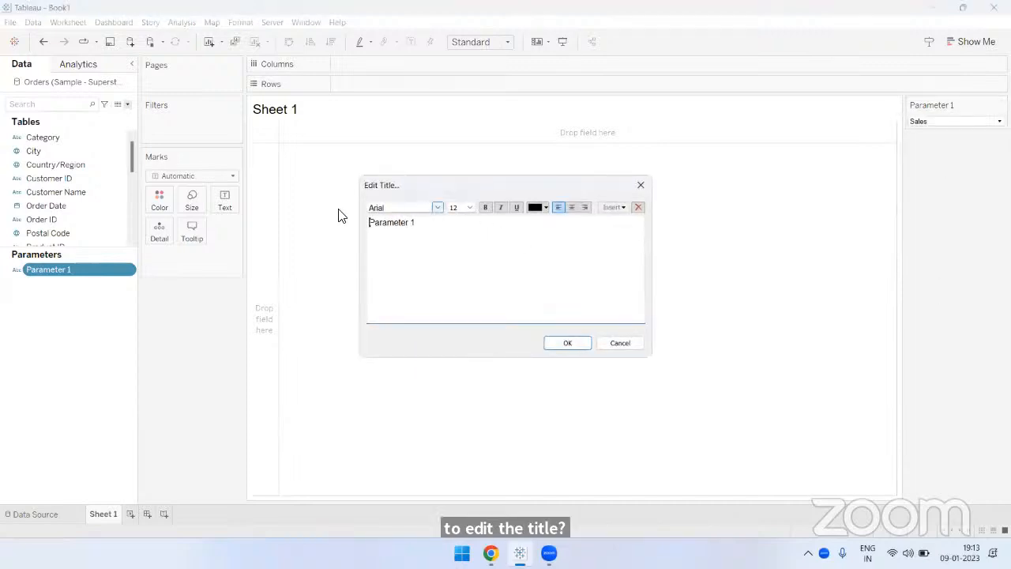
pyautogui.click(433, 226)
pyautogui.moveTo(434, 226); pyautogui.dragTo(332, 221)
pyautogui.press('BackSpace')
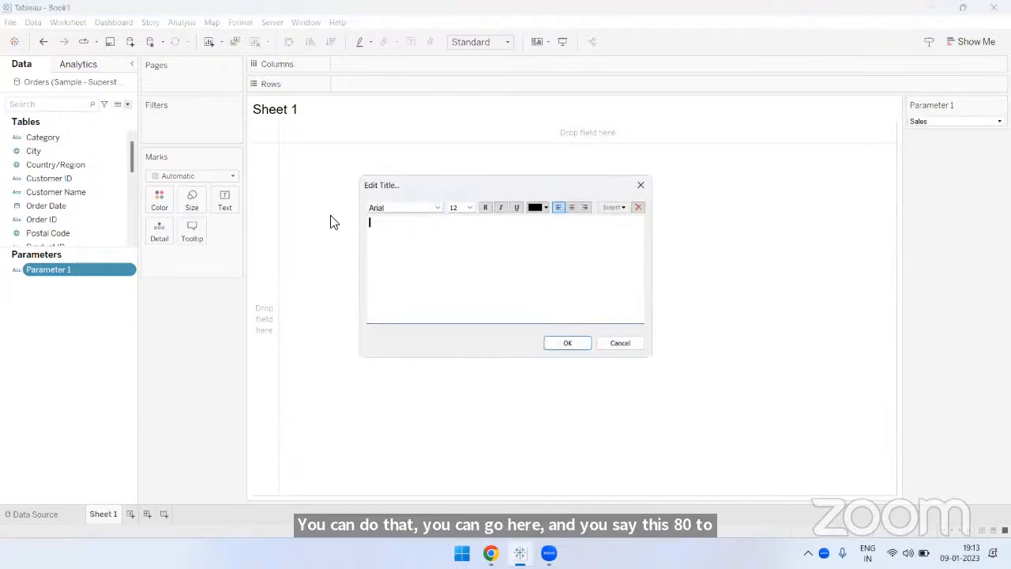
pyautogui.write('Choose Measure')
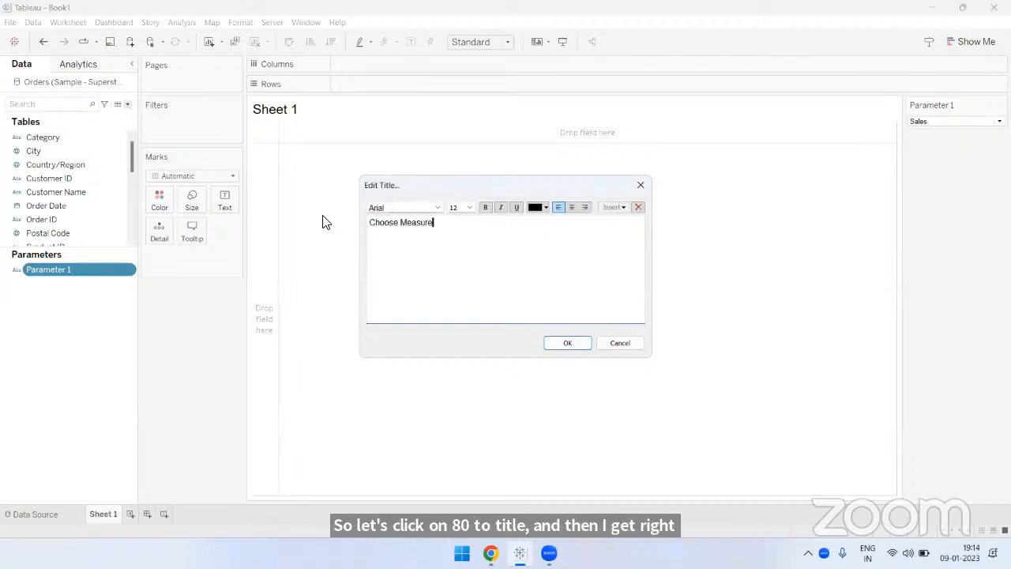
pyautogui.click(568, 344)
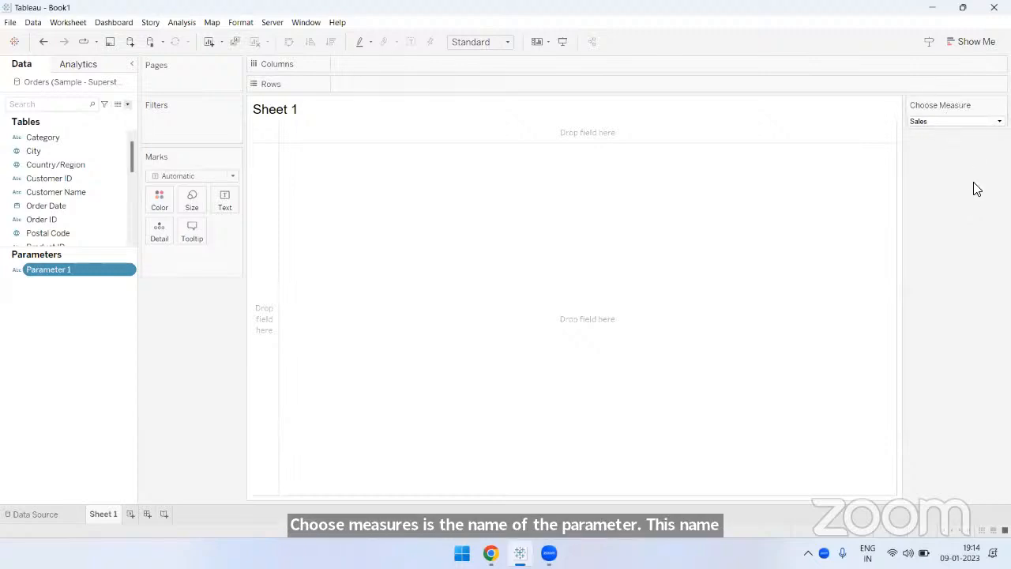
# - Try Quantity and Discount in the Choose Measure control and return it to Sales
pyautogui.click(964, 122)
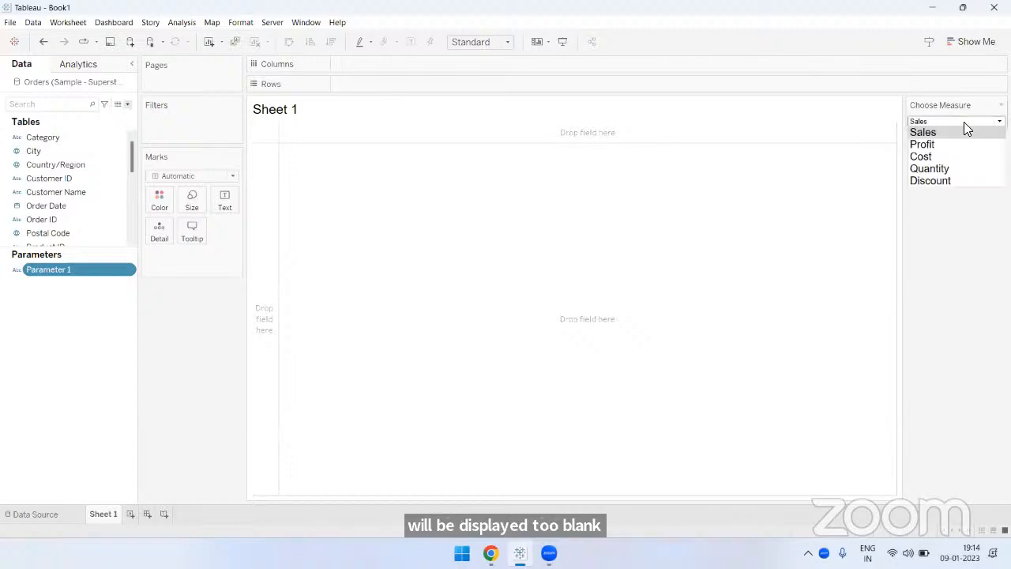
pyautogui.click(951, 169)
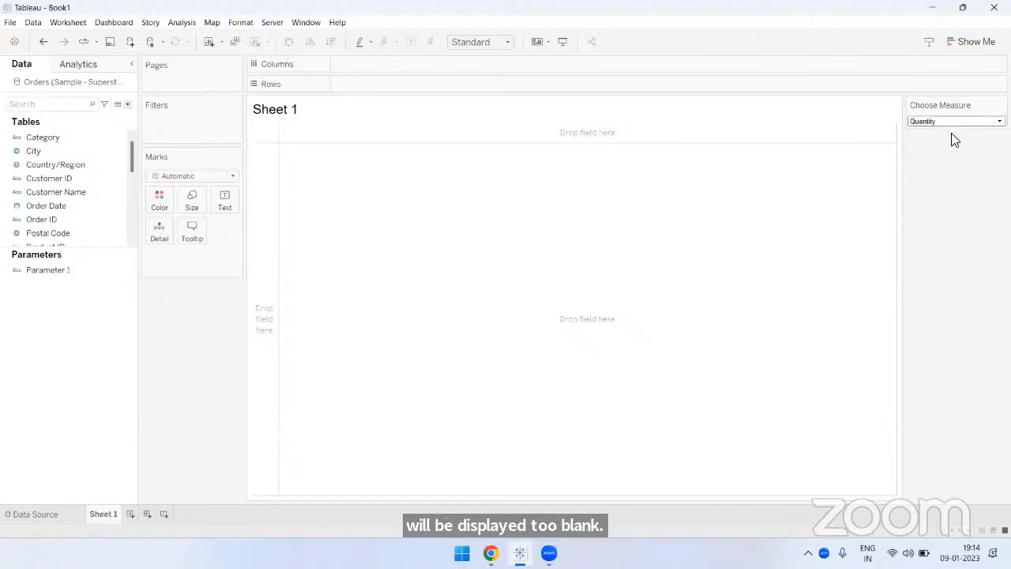
pyautogui.click(952, 124)
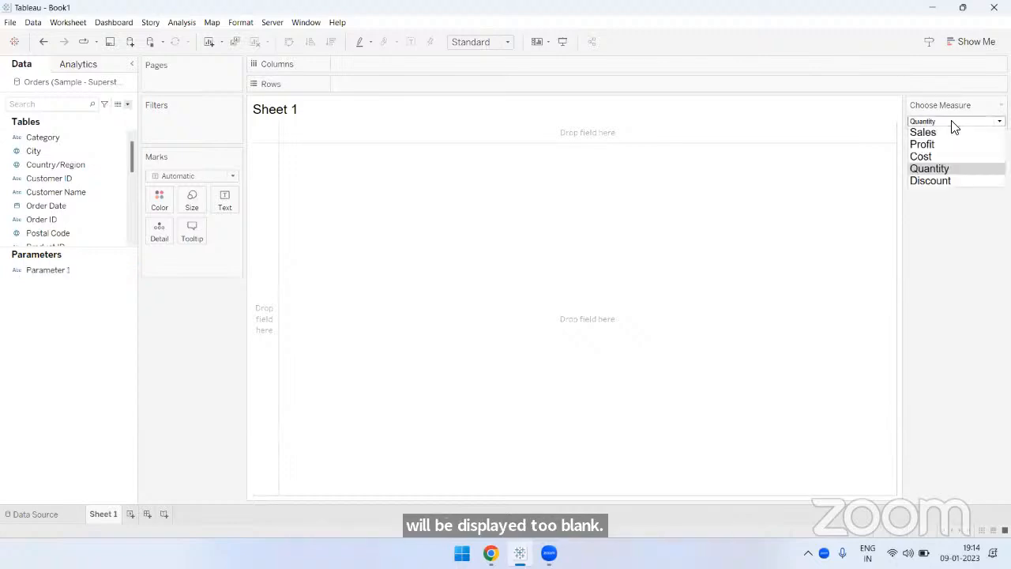
pyautogui.click(948, 182)
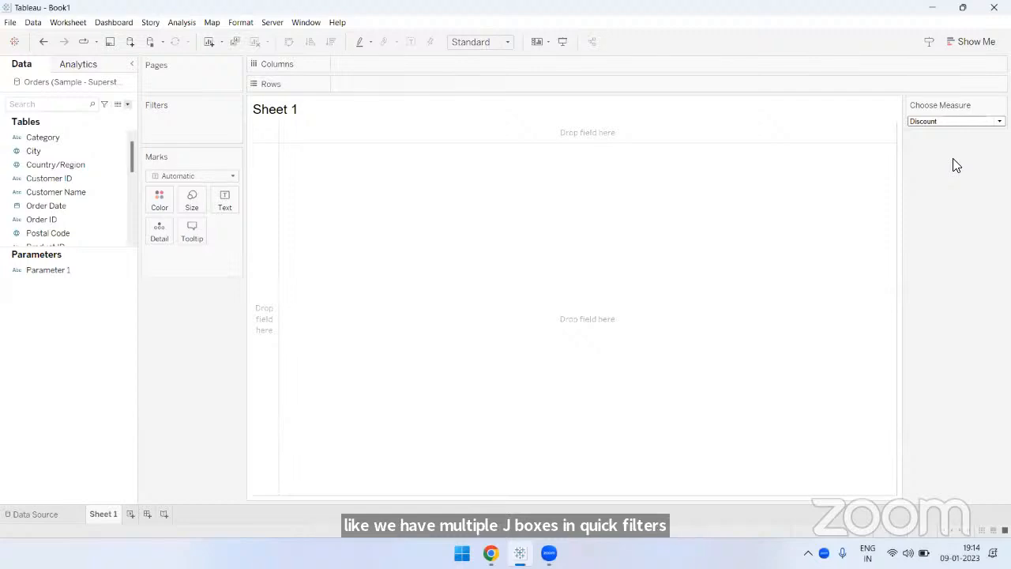
pyautogui.click(956, 121)
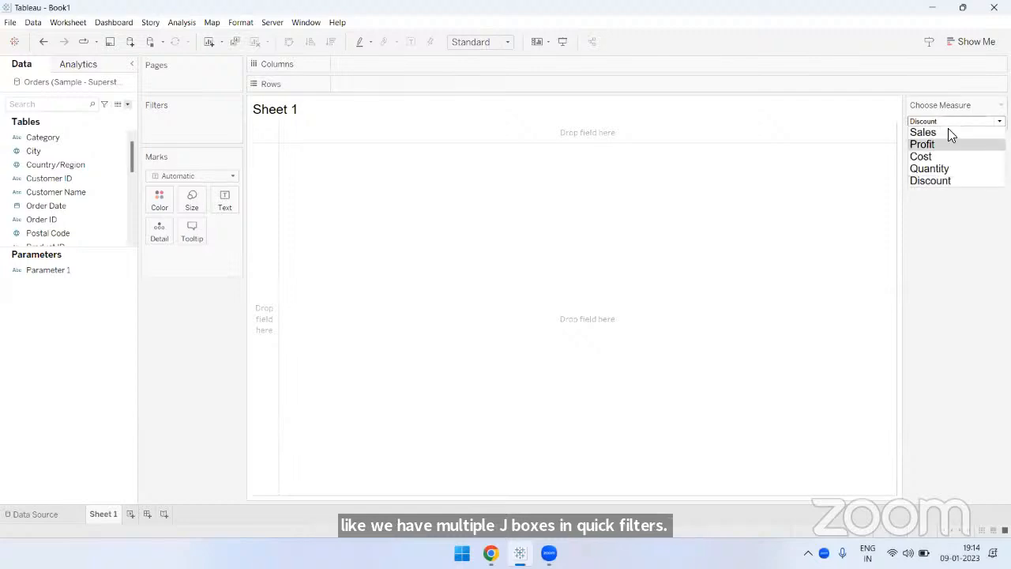
pyautogui.click(950, 131)
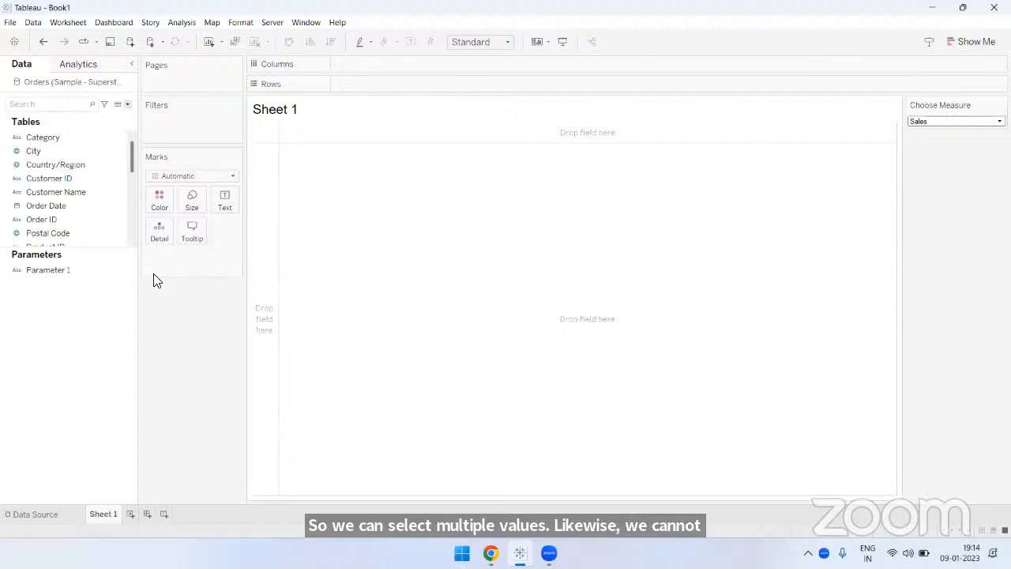
# - Enlarge the Tables field list and review the values offered by the Choose Measure control
pyautogui.moveTo(121, 269); pyautogui.dragTo(120, 352)
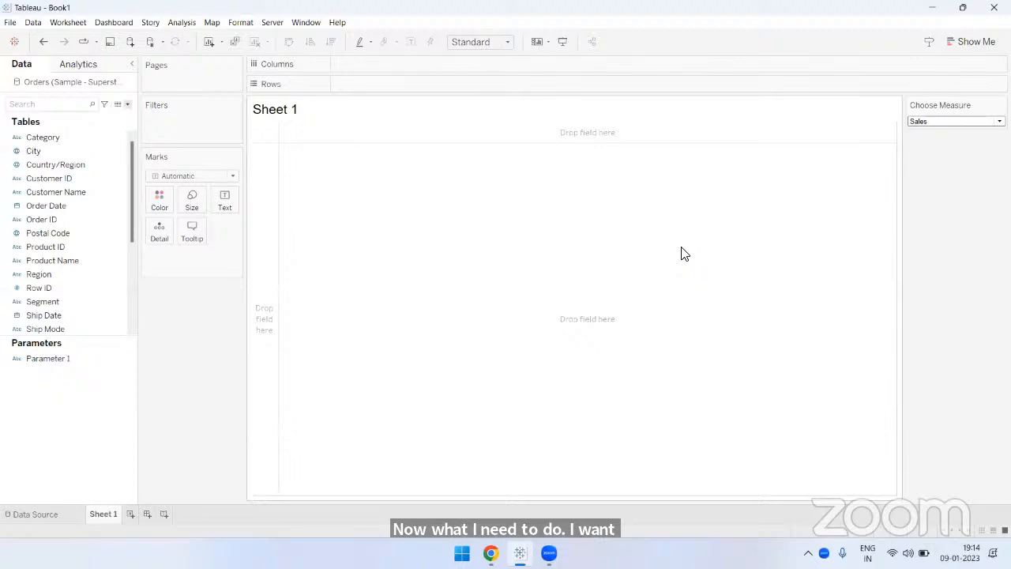
pyautogui.click(942, 123)
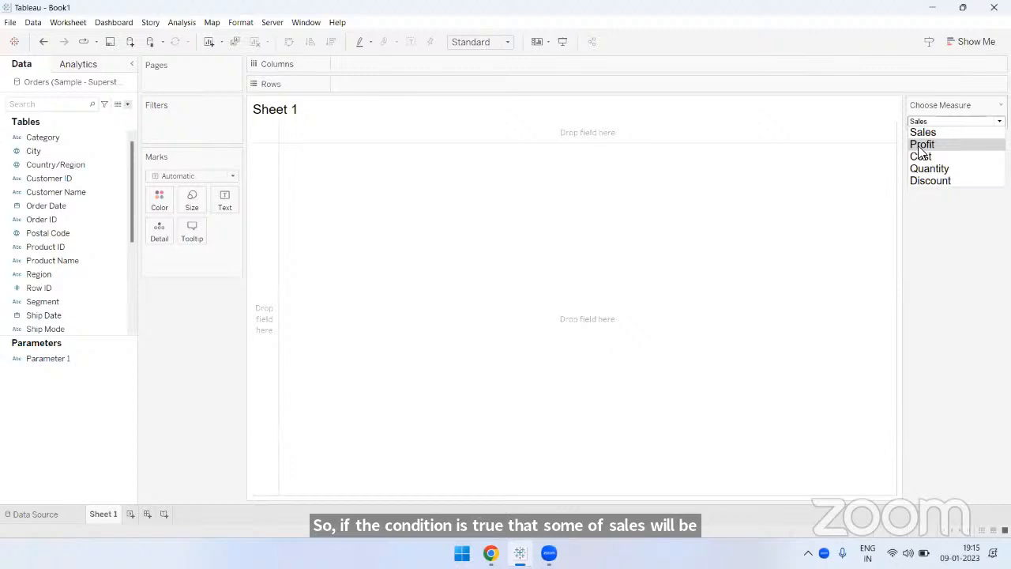
pyautogui.click(934, 237)
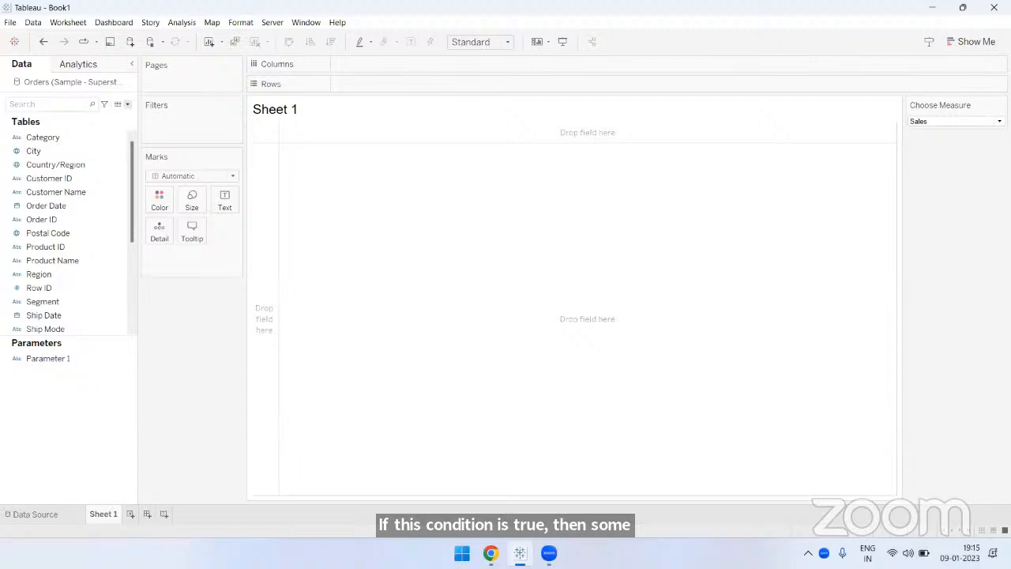
# - Create a calculated field, enlarge its editor and begin the formula with IF
pyautogui.click(128, 103)
pyautogui.click(112, 117)
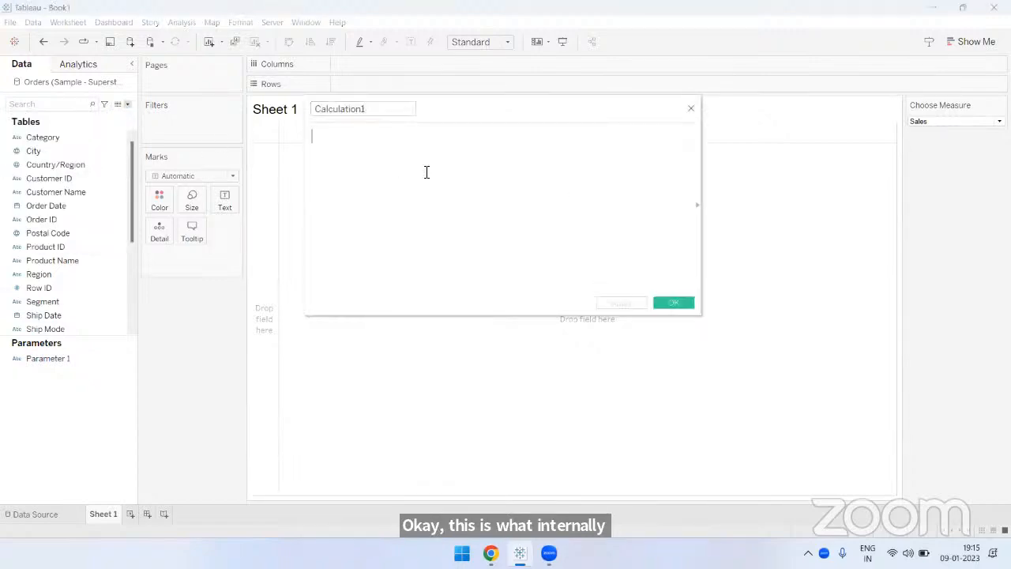
pyautogui.write('IF')
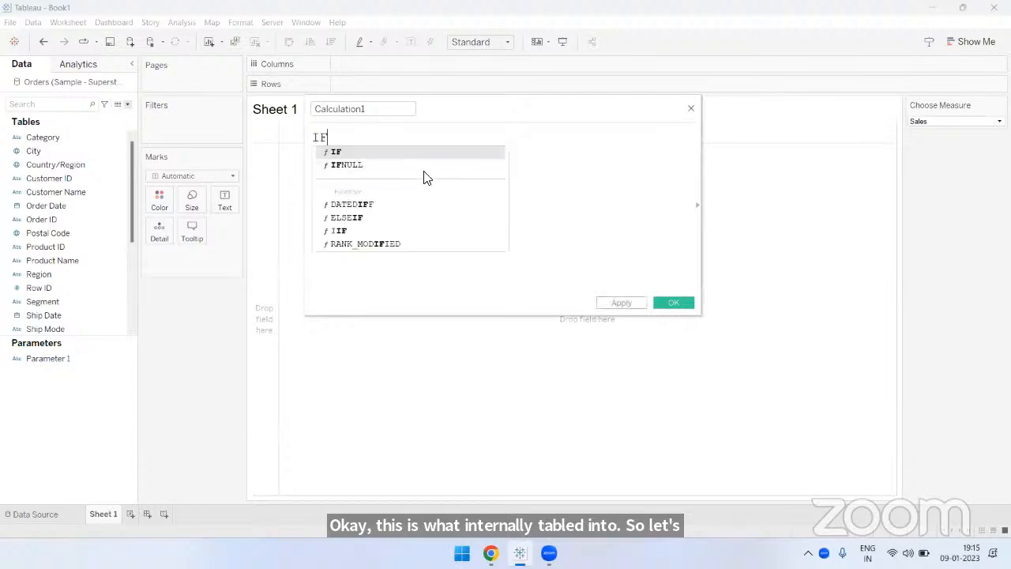
pyautogui.moveTo(711, 323); pyautogui.dragTo(884, 366)
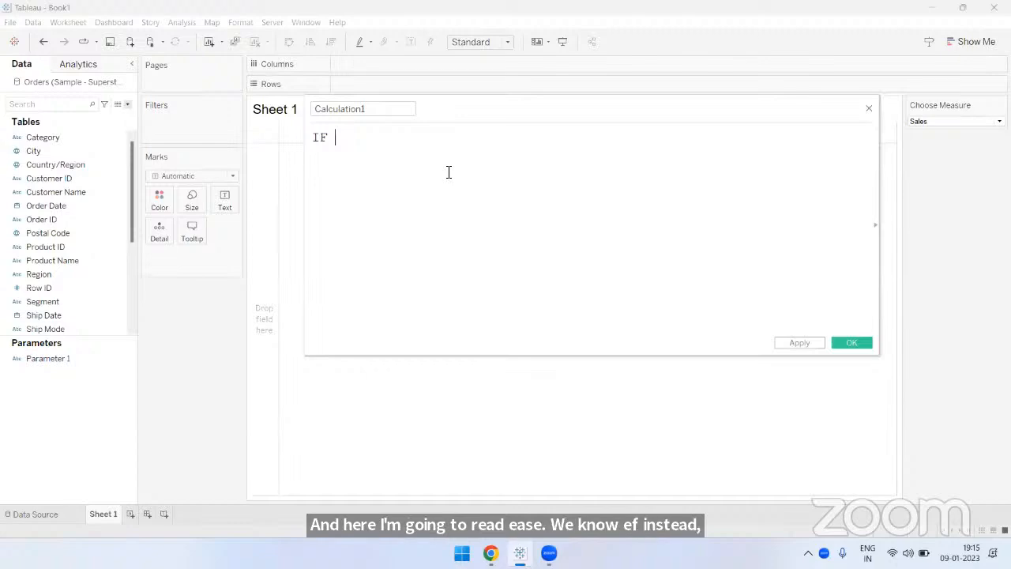
pyautogui.click(925, 123)
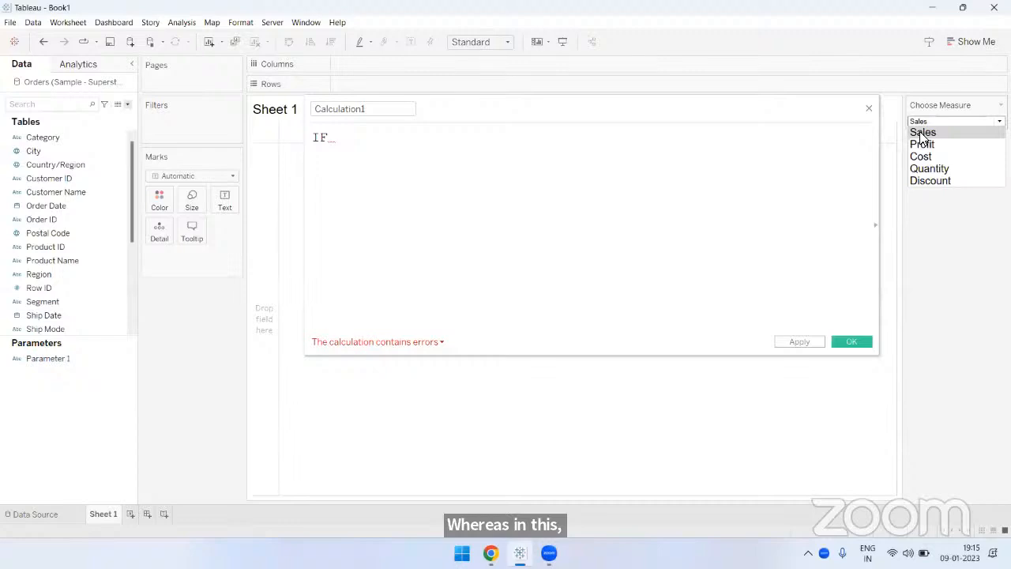
pyautogui.click(400, 142)
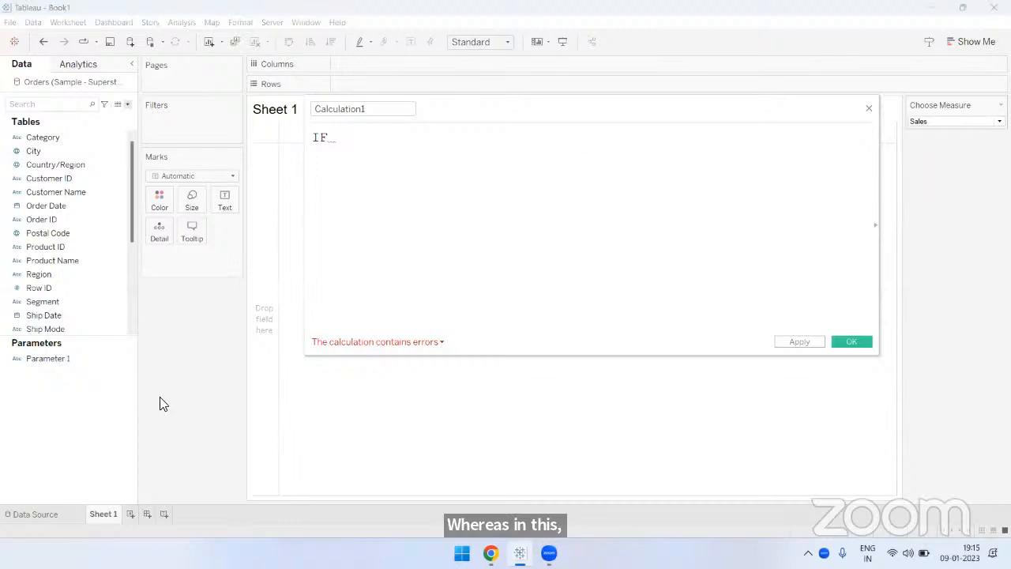
pyautogui.write('IF ')
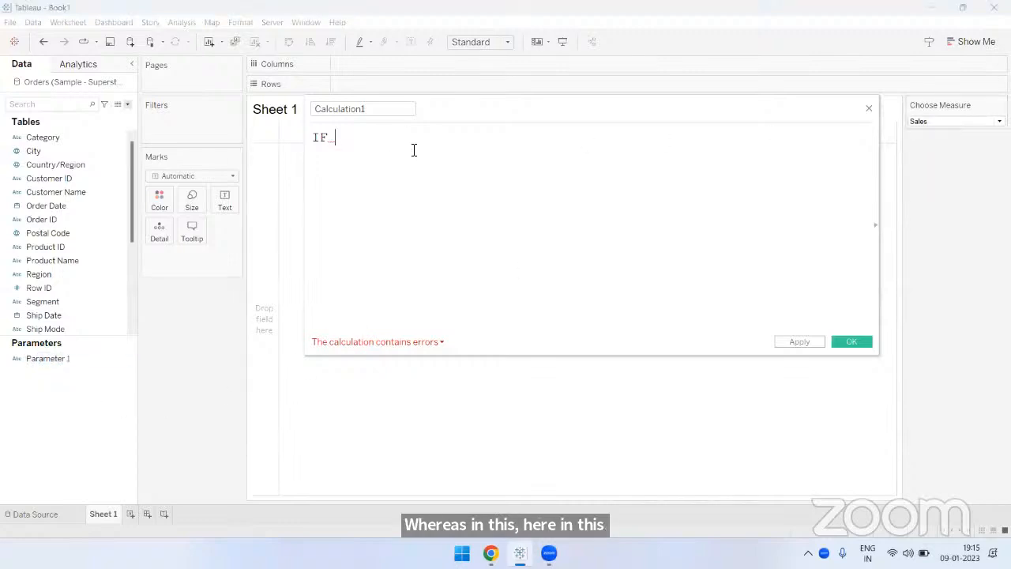
pyautogui.write('PARA')
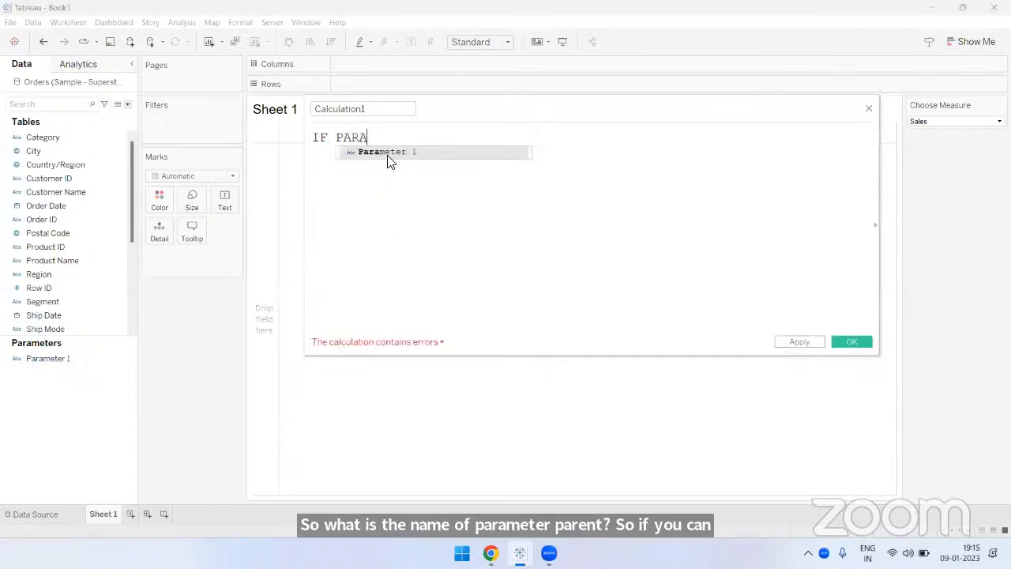
# - Complete the first branch of the formula as IF [Parameter 1]="Sales" THEN SUM([Sales])
pyautogui.doubleClick(388, 152)
pyautogui.write('=')
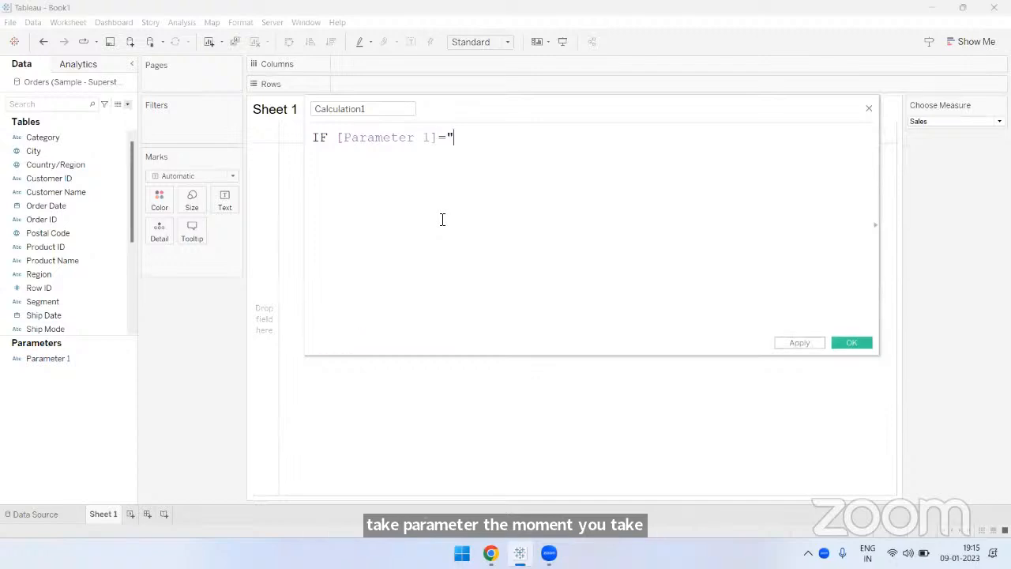
pyautogui.write('"Sales"')
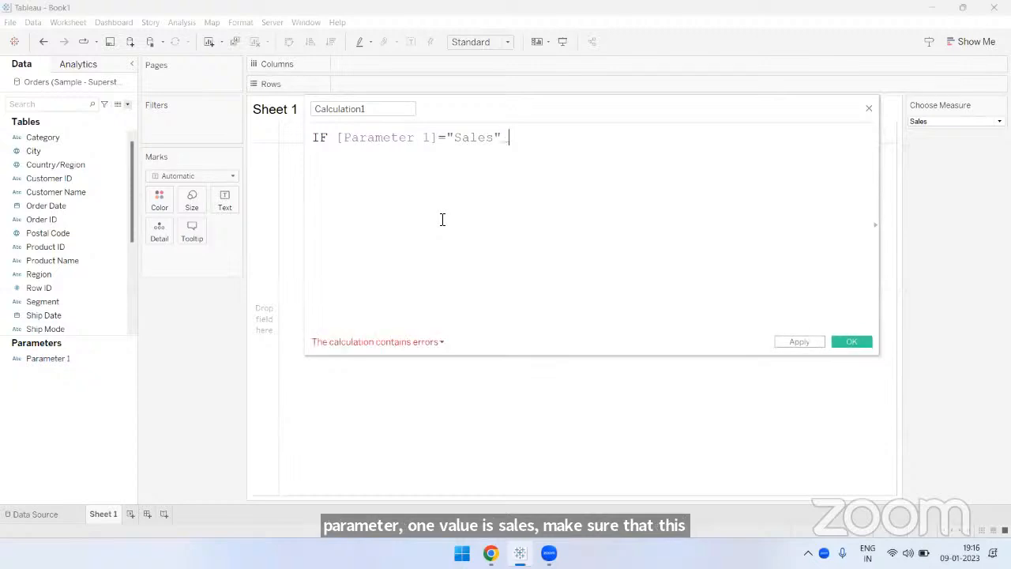
pyautogui.write(' T')
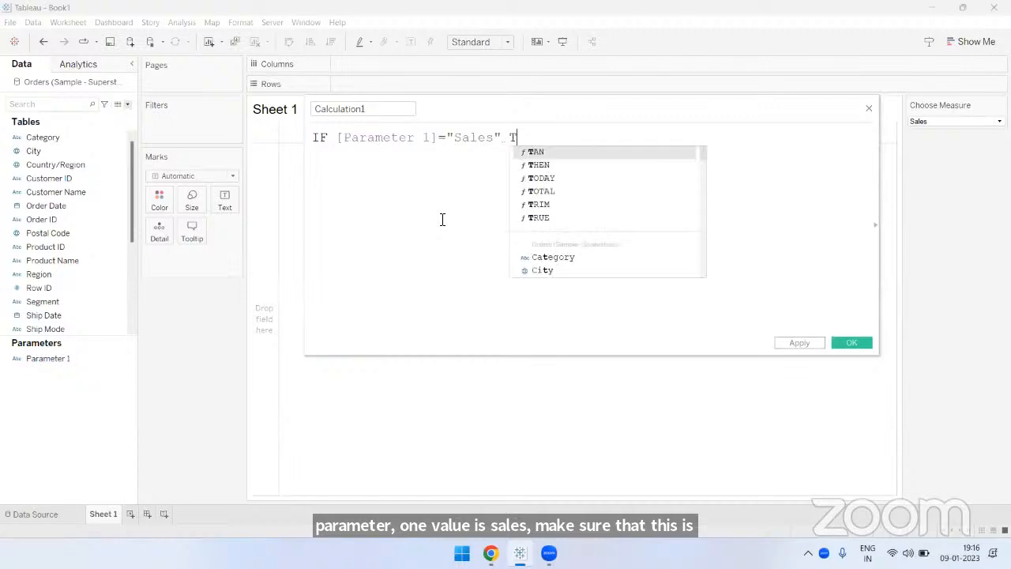
pyautogui.write('HEN S')
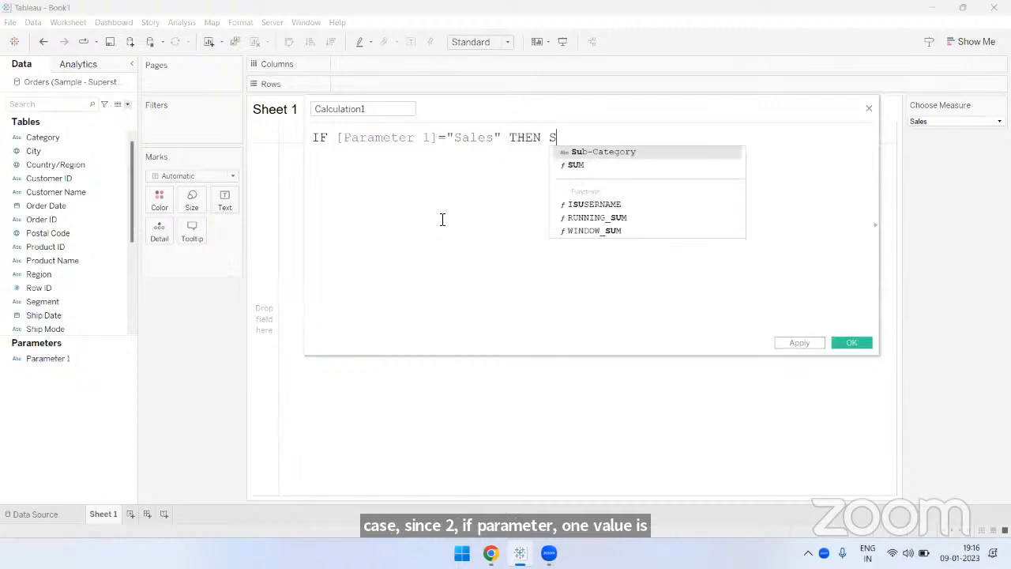
pyautogui.write('UM([Sal')
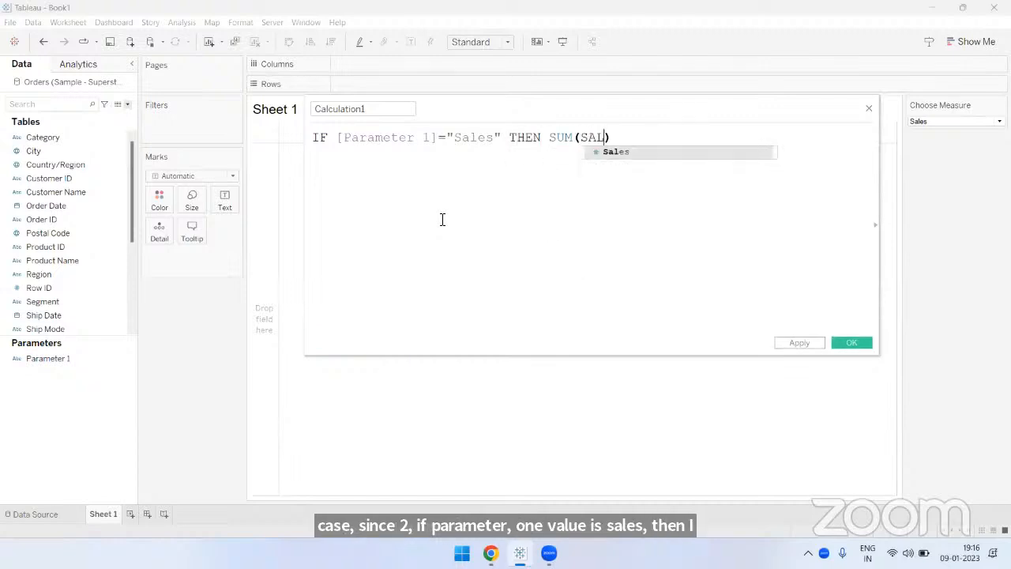
pyautogui.press('Return')
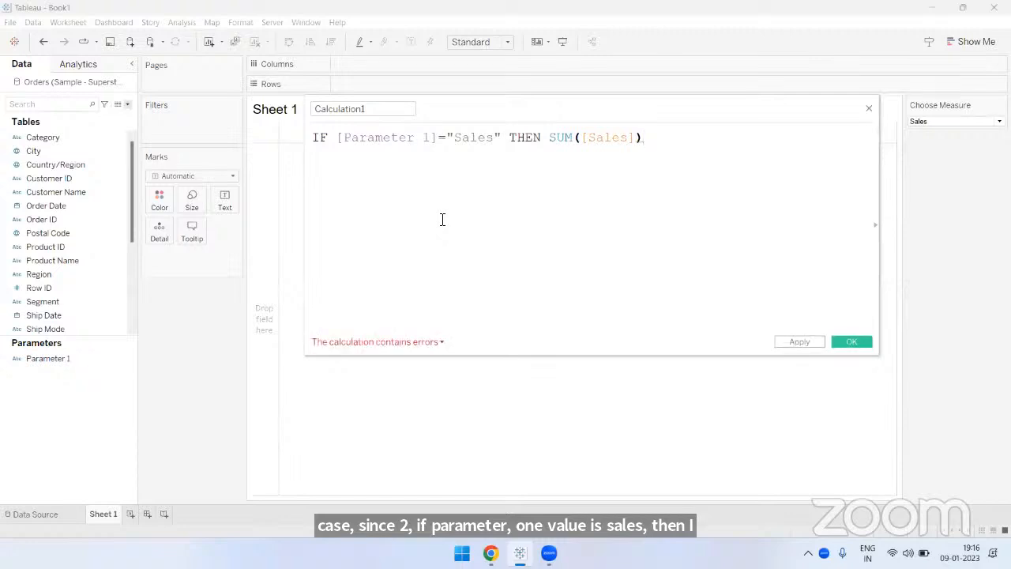
# - Start a second branch on a new line with the condition ELSEIF [Parameter 1]="Profit" THEN
pyautogui.press('Return')
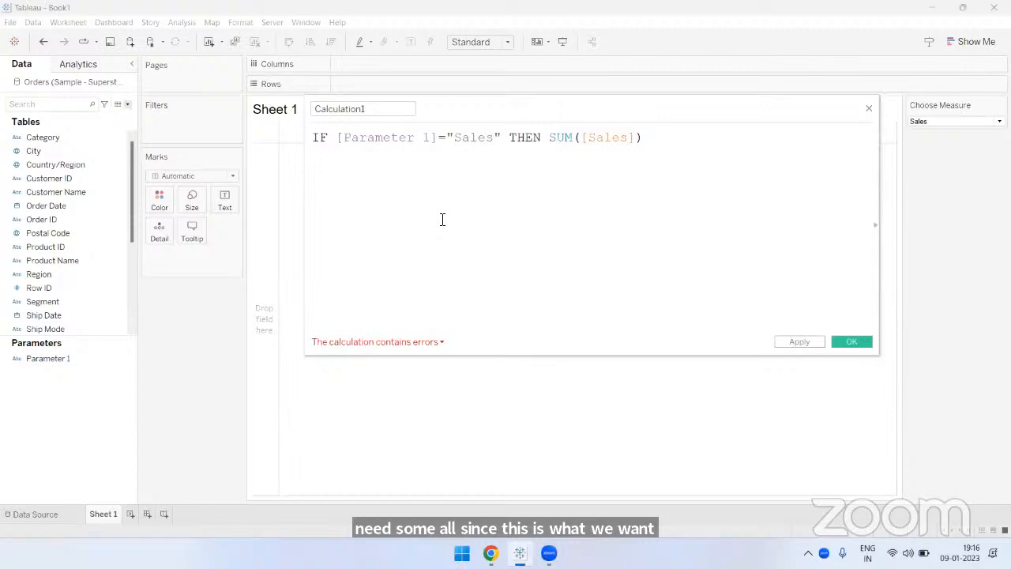
pyautogui.write('ELSEI')
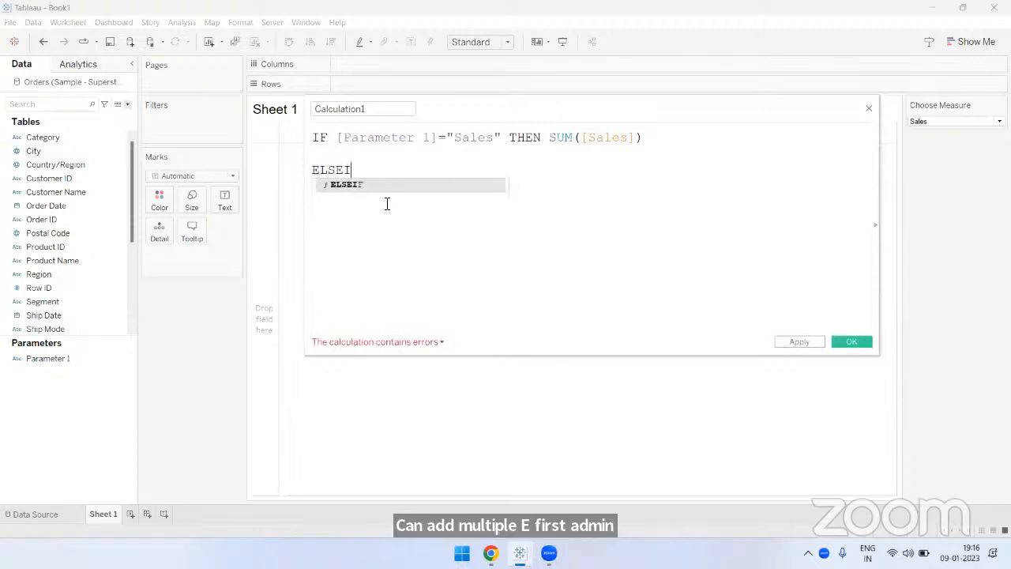
pyautogui.doubleClick(355, 186)
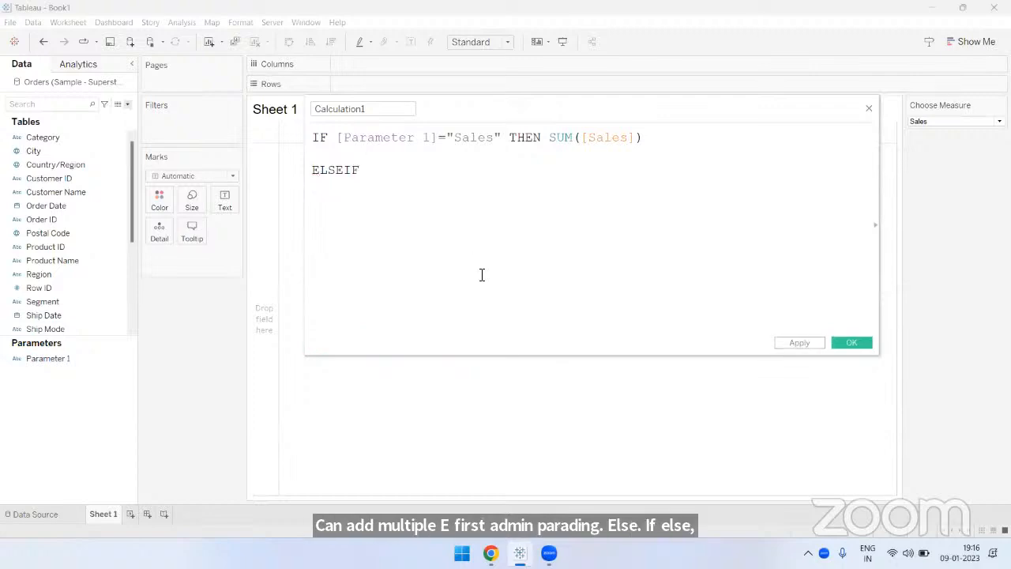
pyautogui.moveTo(338, 137); pyautogui.dragTo(643, 139)
pyautogui.moveTo(338, 137); pyautogui.dragTo(503, 138)
pyautogui.click(427, 170)
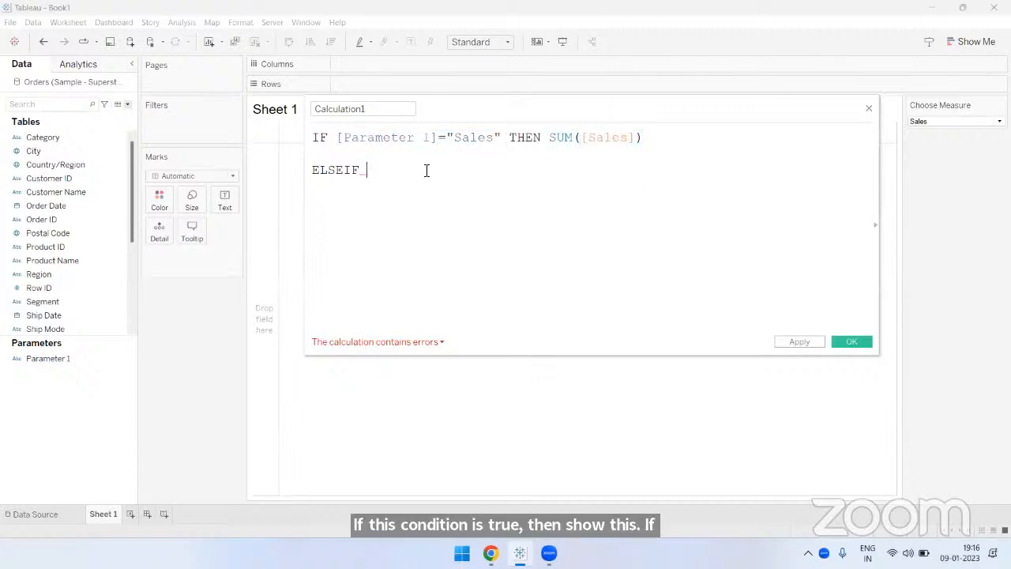
pyautogui.write('PARA')
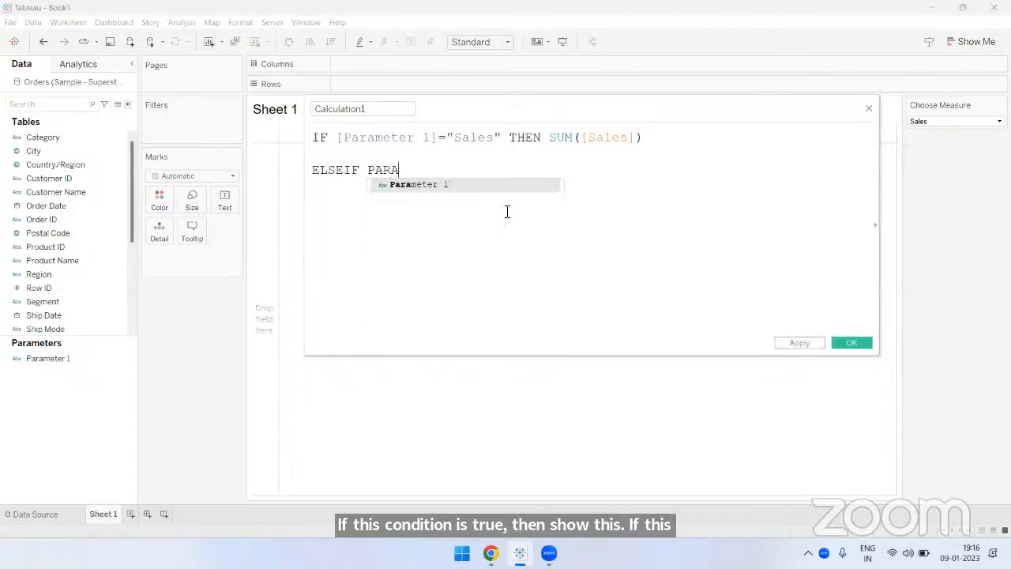
pyautogui.press('Return')
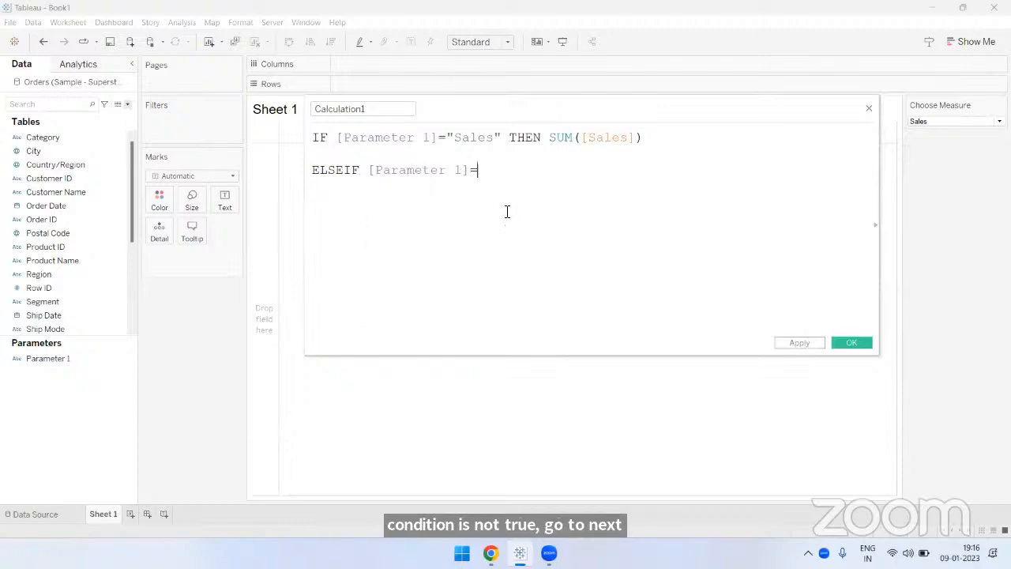
pyautogui.write('="Pr')
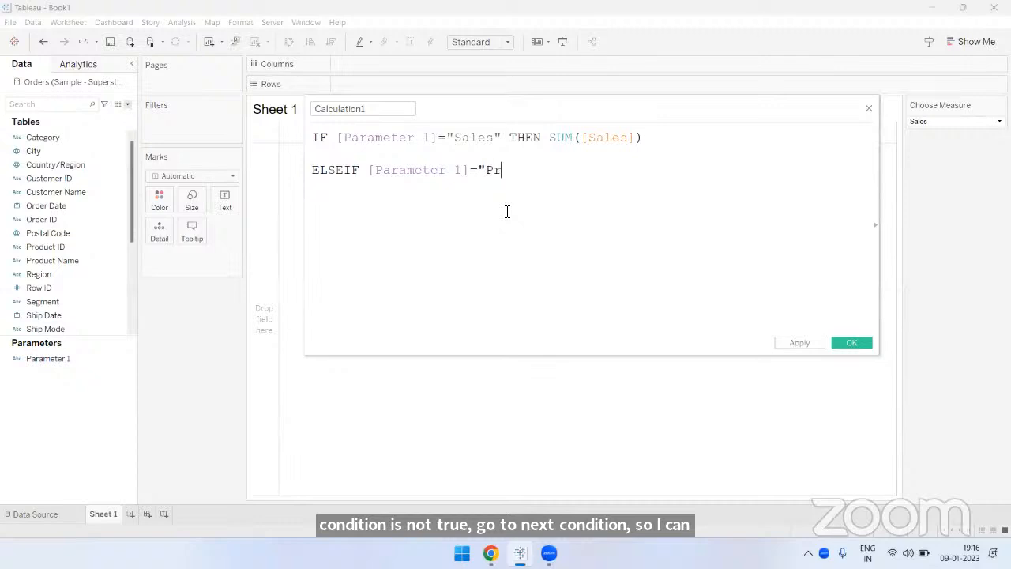
pyautogui.write('ofit"')
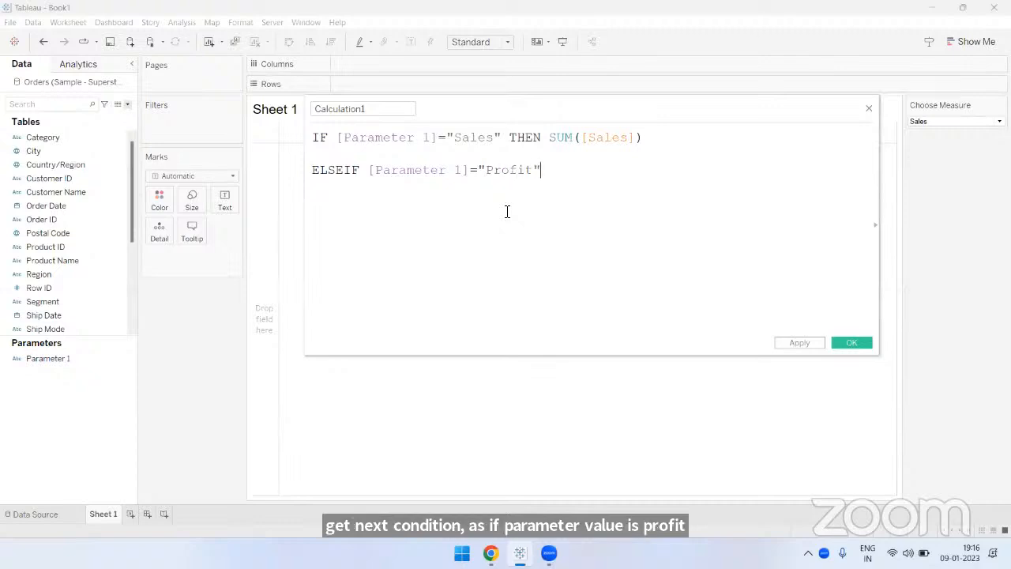
pyautogui.write(' THEN')
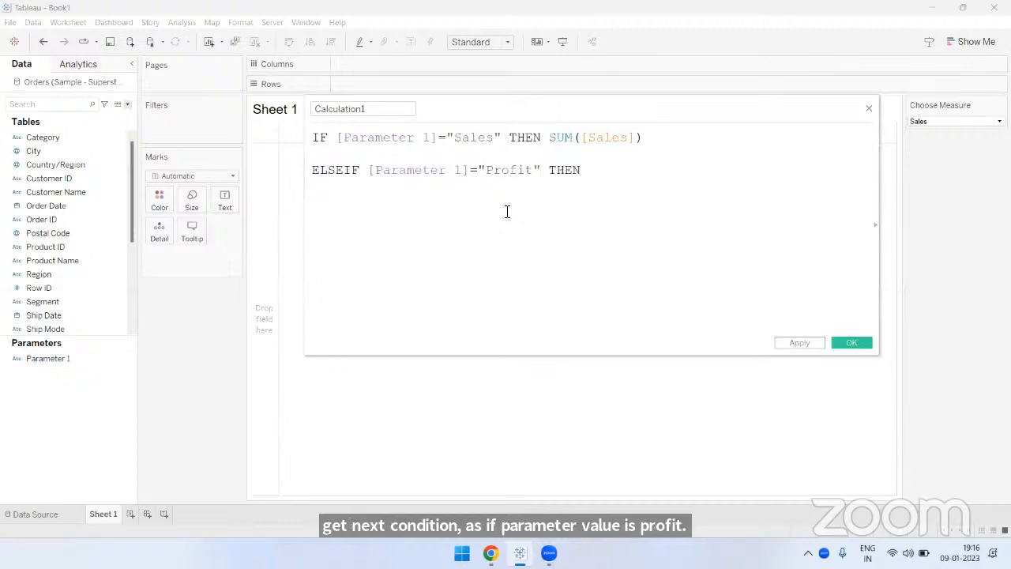
pyautogui.write(' su')
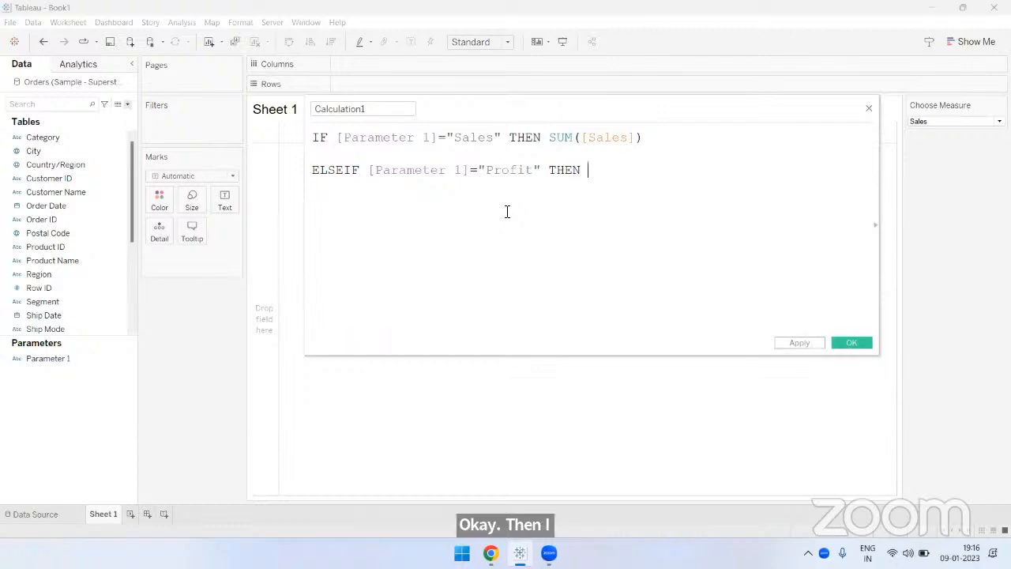
pyautogui.write('m')
# - Complete the Profit branch of the formula with the result SUM([Profit])
pyautogui.press('Return')
pyautogui.write('pro')
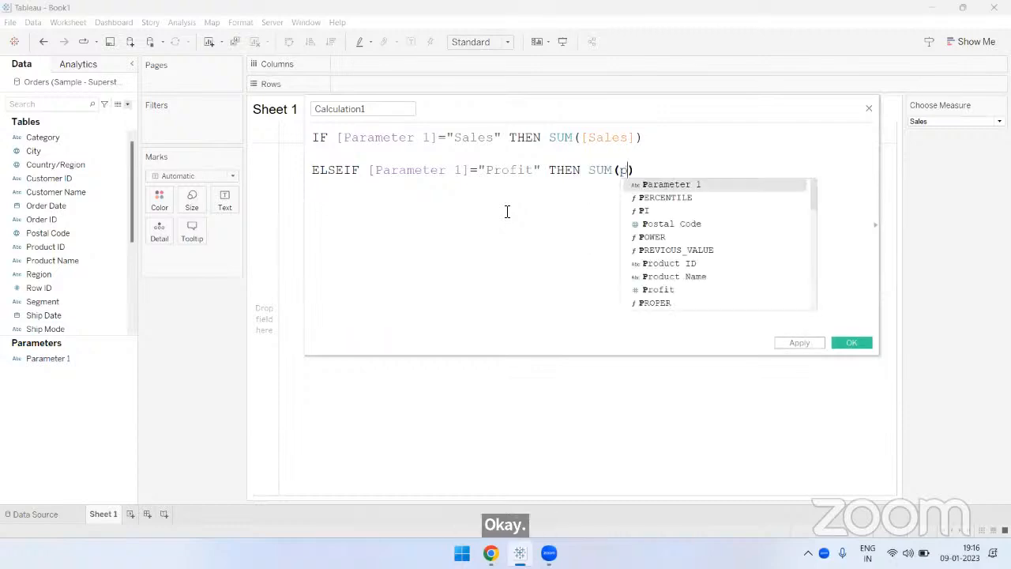
pyautogui.write('fi')
pyautogui.press('Return')
pyautogui.press('Right')
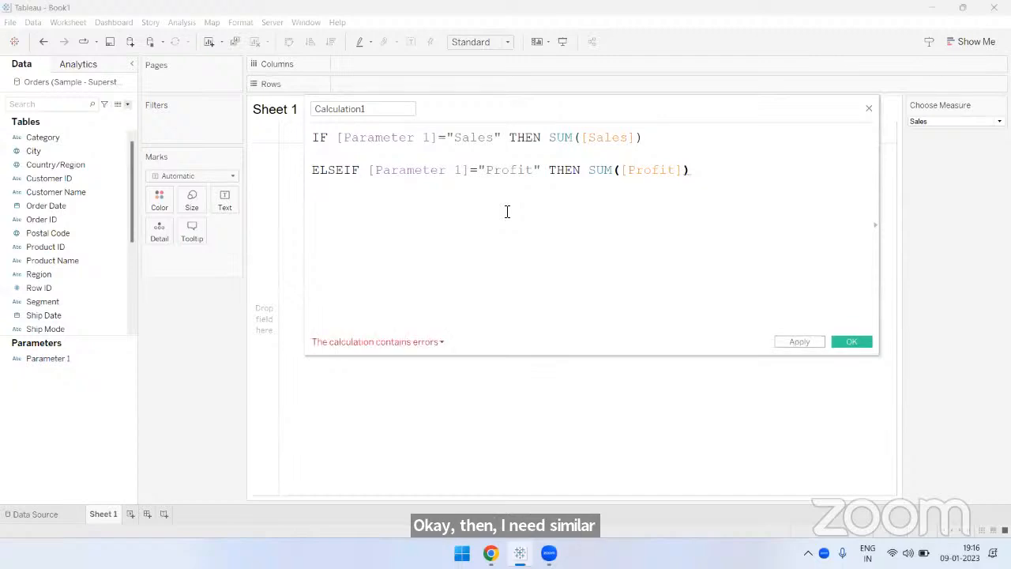
# - Add a third branch below the Profit line with the condition ELSEIF [Parameter 1]="Cost" THEN
pyautogui.press('Return')
pyautogui.press('Return')
pyautogui.write('elsei')
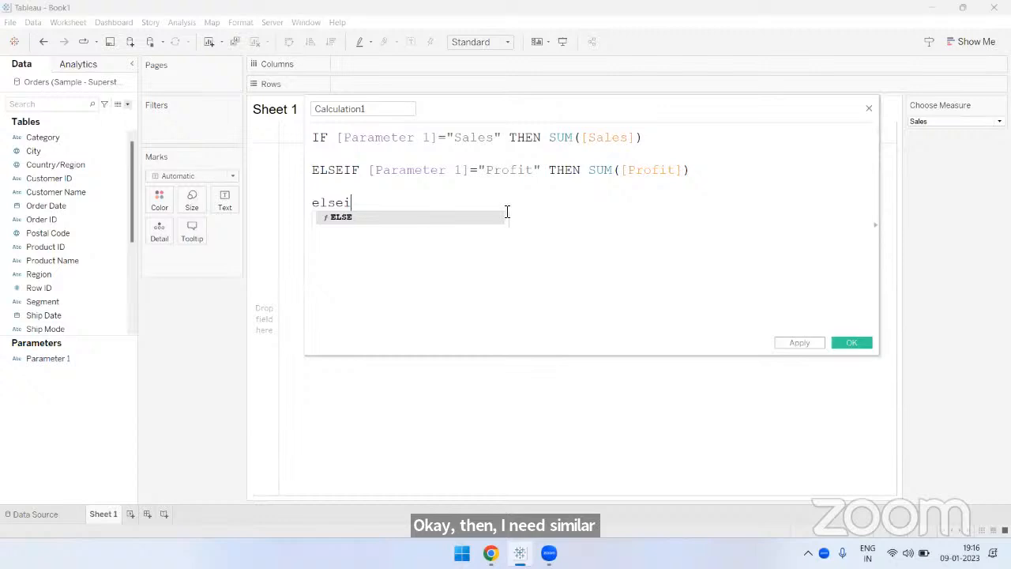
pyautogui.press('Return')
pyautogui.write('par')
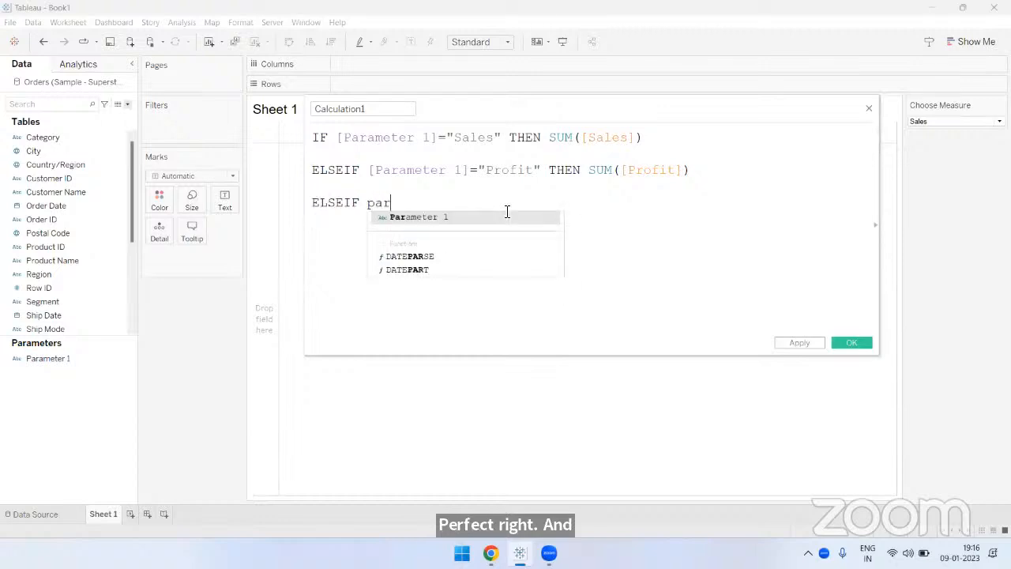
pyautogui.press('Return')
pyautogui.write('="C')
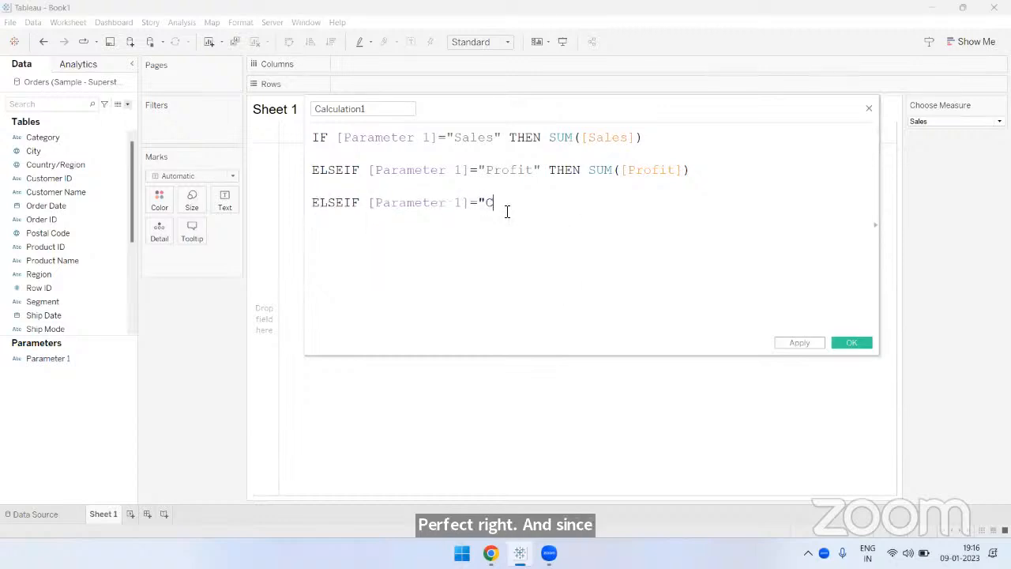
pyautogui.write('ost" THEN')
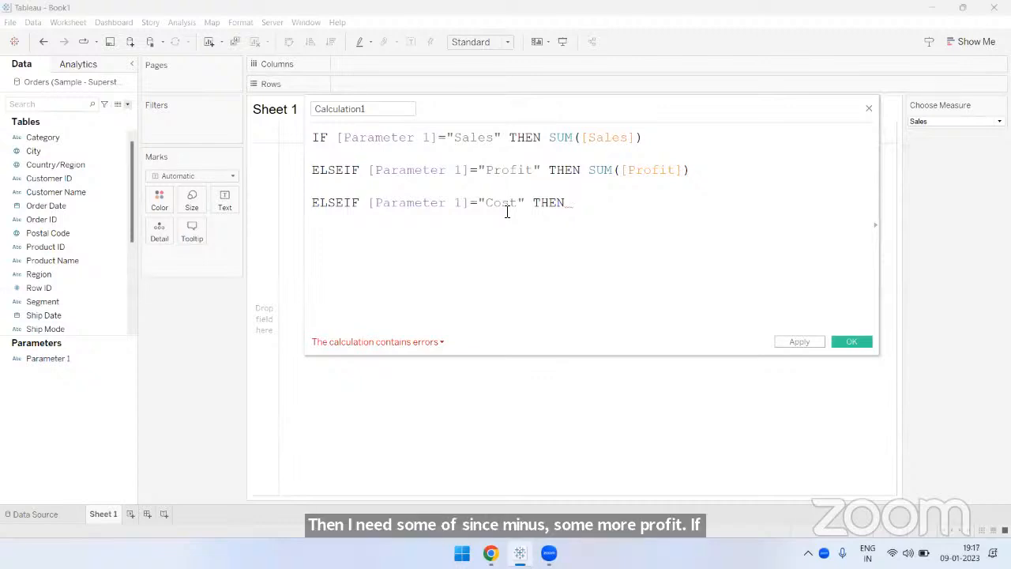
pyautogui.write(' su')
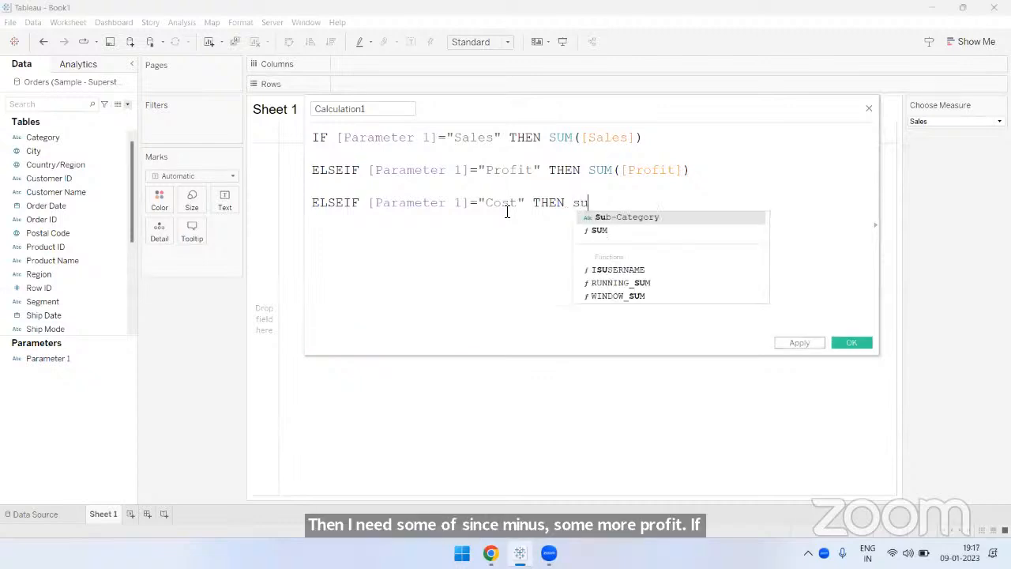
# - Complete the Cost branch with the result SUM([Sales])-SUM([Profit]) and check the expression
pyautogui.press('Return')
pyautogui.write('[s')
pyautogui.press('Return')
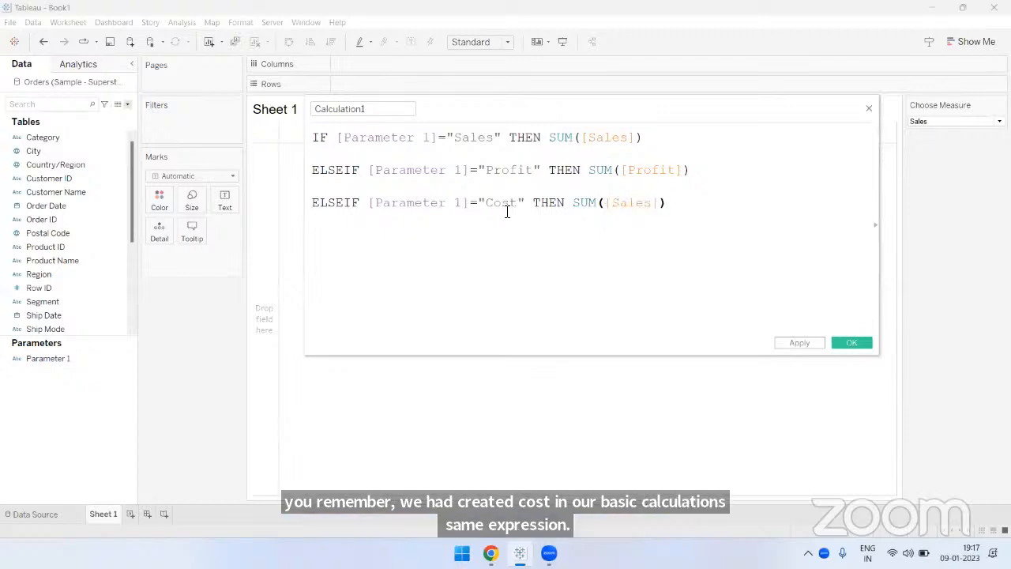
pyautogui.write(')-sum')
pyautogui.press('Return')
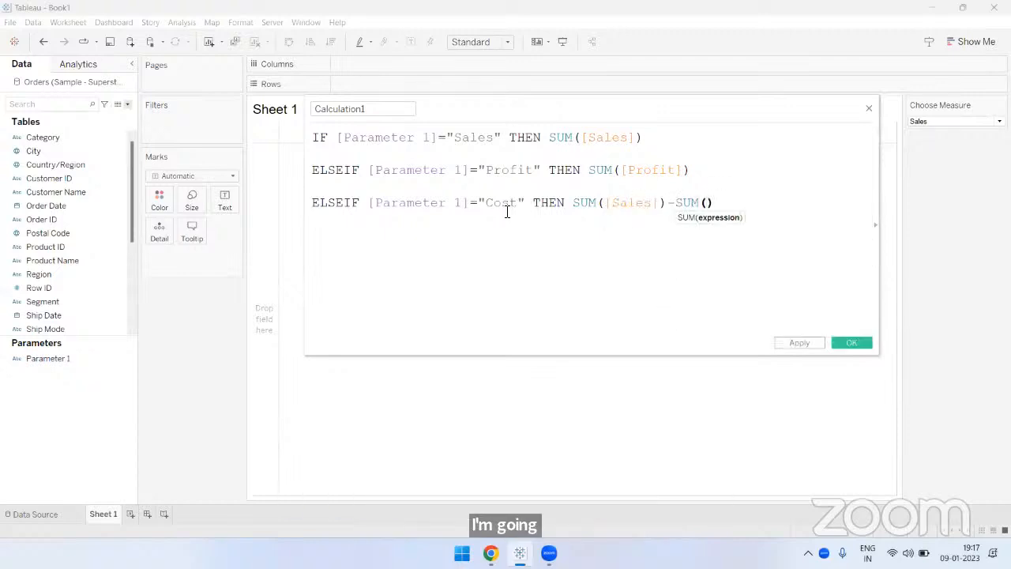
pyautogui.write('[pro')
pyautogui.press('Return')
pyautogui.write(')')
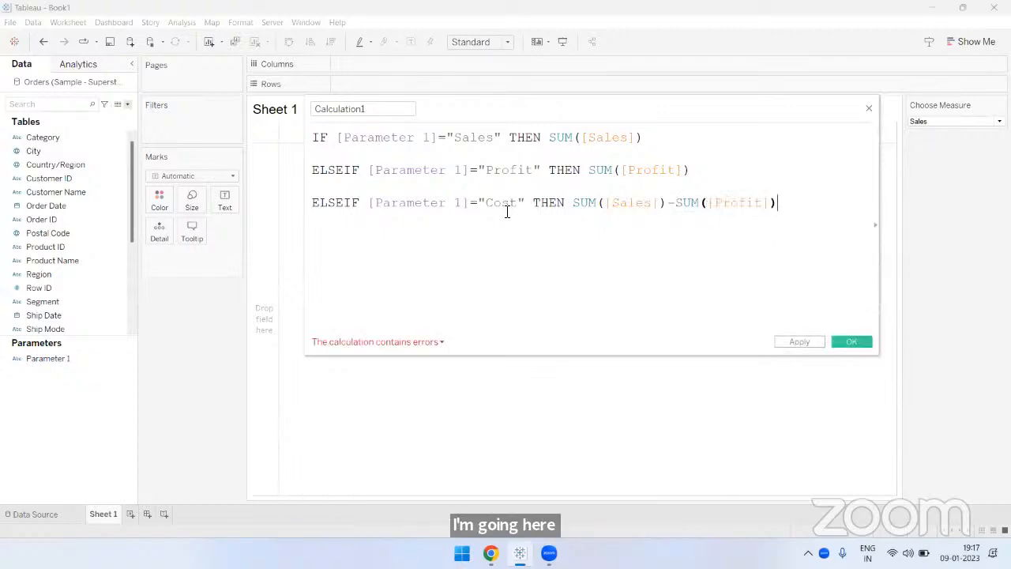
pyautogui.moveTo(370, 203); pyautogui.dragTo(779, 202)
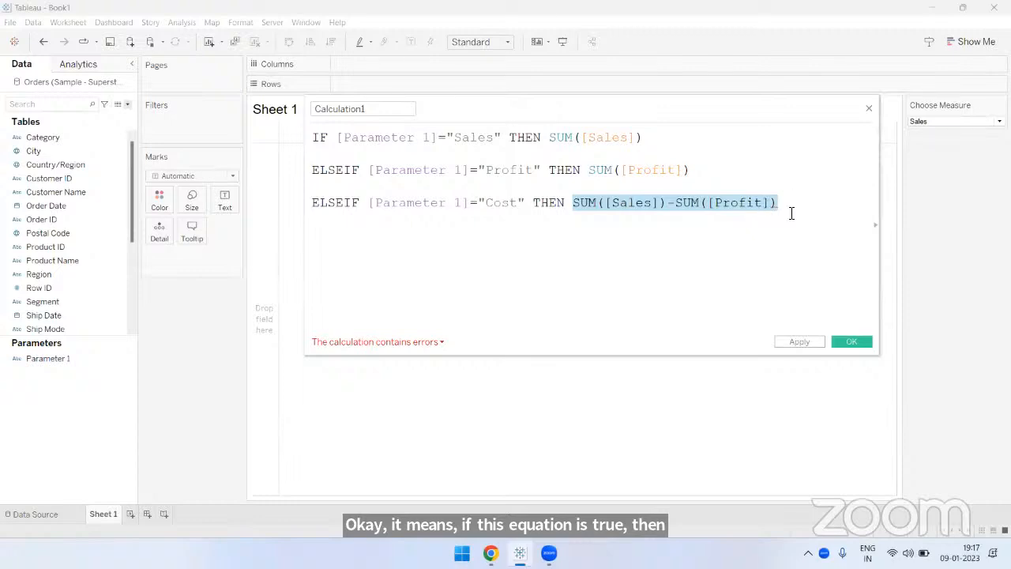
pyautogui.click(819, 229)
# - Add a fourth branch below the Cost line as ELSEIF [Parameter 1]="Quantity" THEN SUM([Quantity])
pyautogui.press('Return')
pyautogui.press('Return')
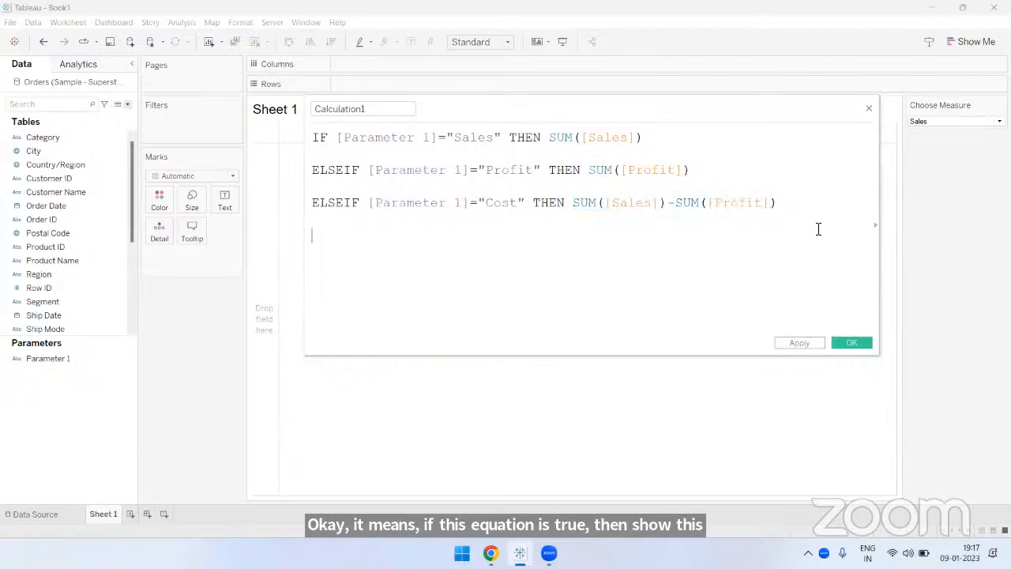
pyautogui.write('else')
pyautogui.press('Down')
pyautogui.press('Return')
pyautogui.write('par')
pyautogui.press('Return')
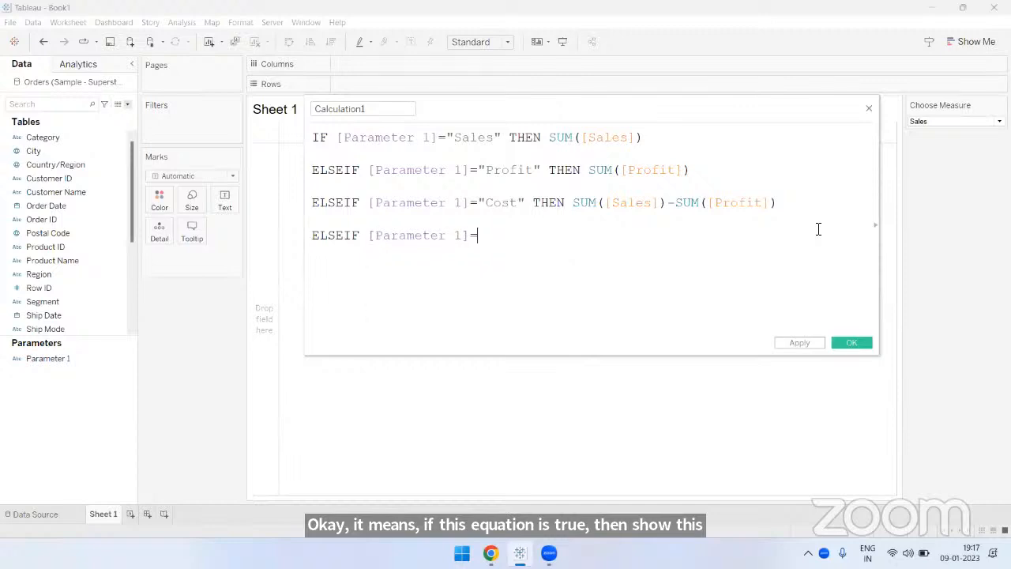
pyautogui.write('="')
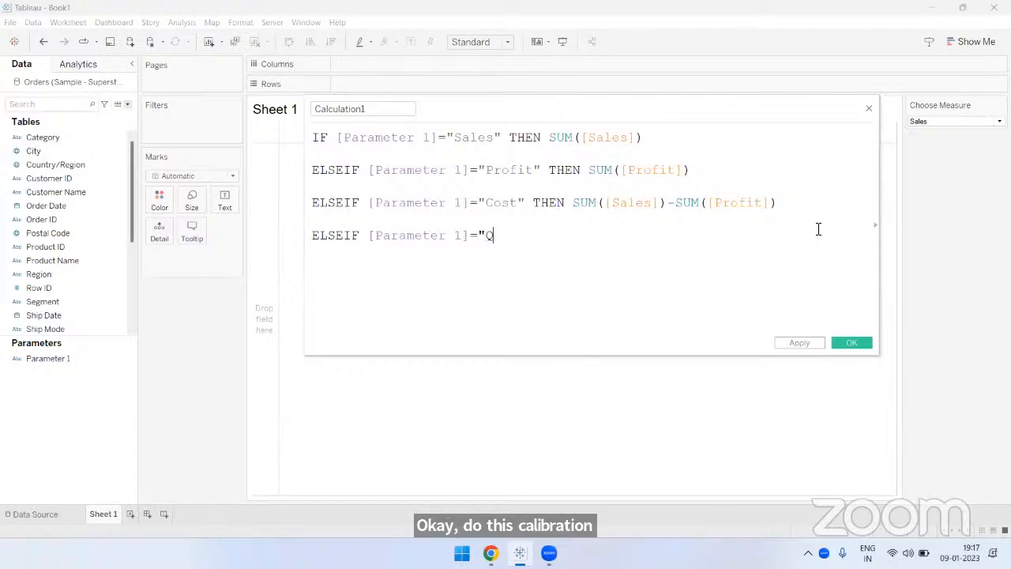
pyautogui.write('Quantity" ')
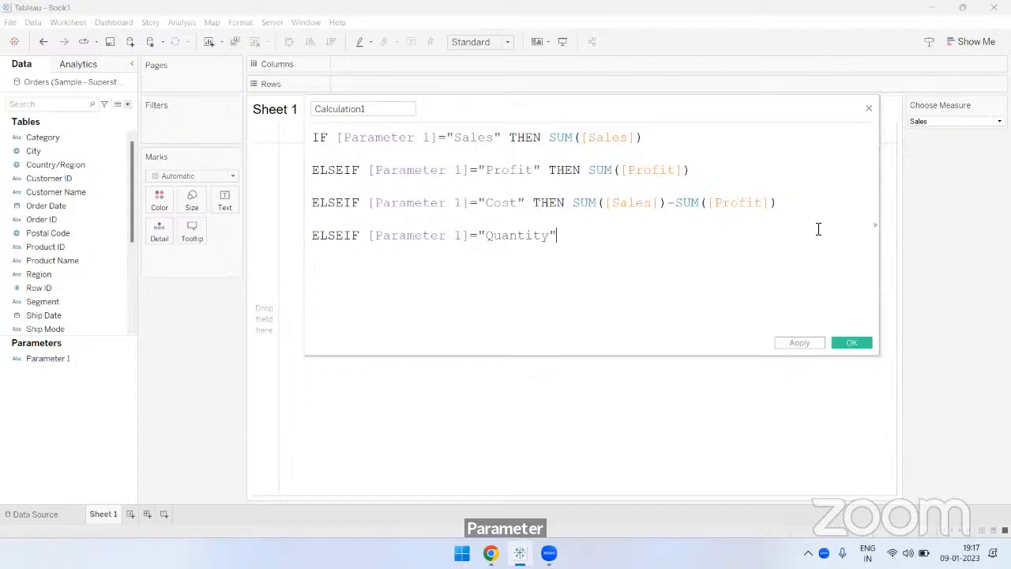
pyautogui.write('then')
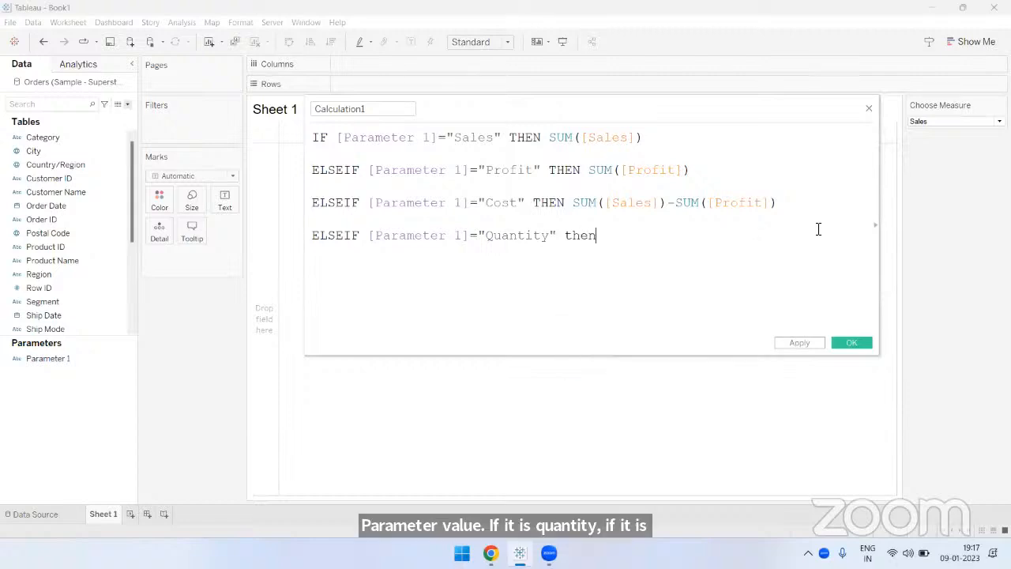
pyautogui.write(' sum(qu')
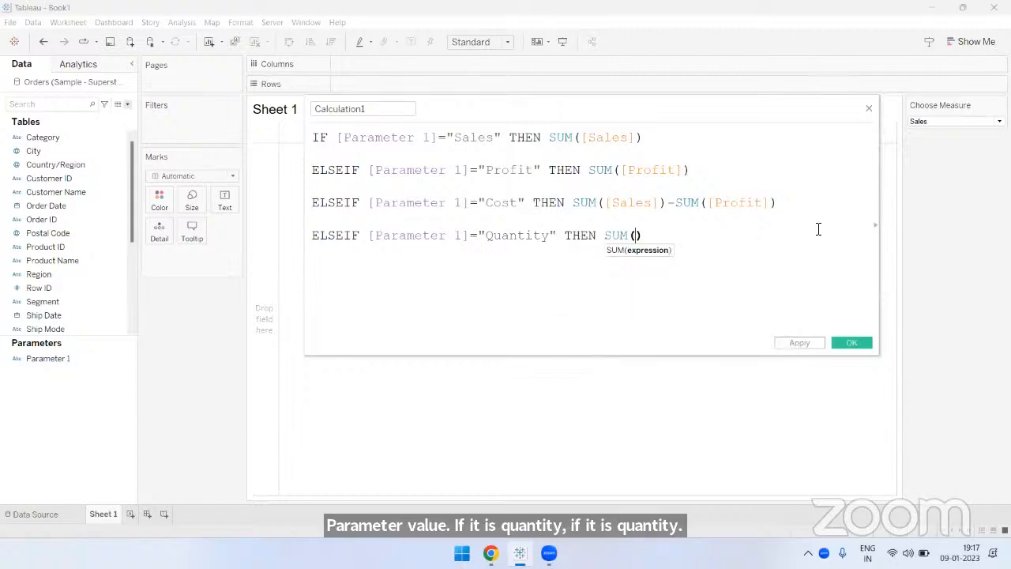
pyautogui.write('an')
pyautogui.press('Return')
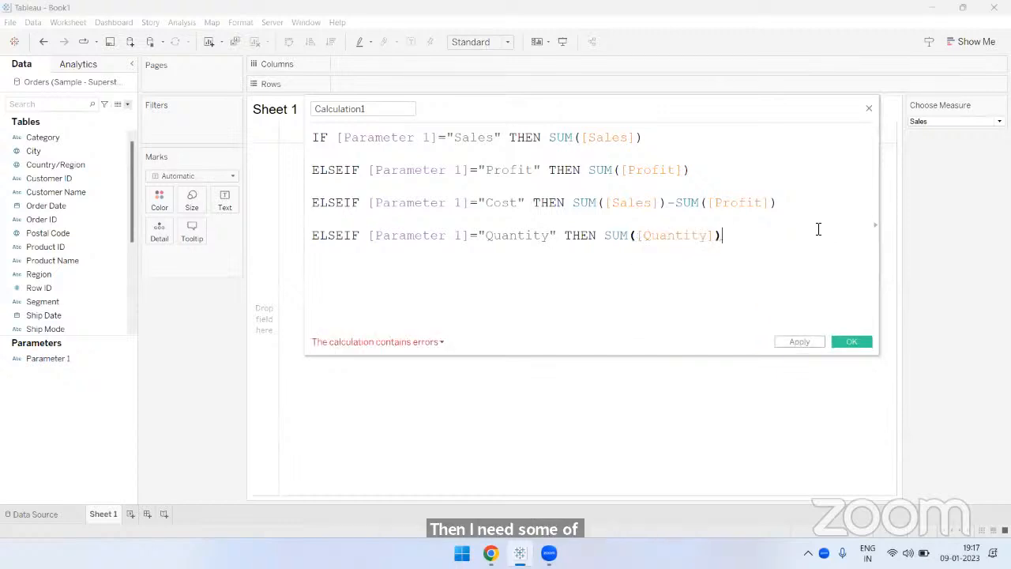
# - Begin a final ELSE branch below the Quantity line and review the measure names already covered by conditions
pyautogui.press('Return')
pyautogui.press('Return')
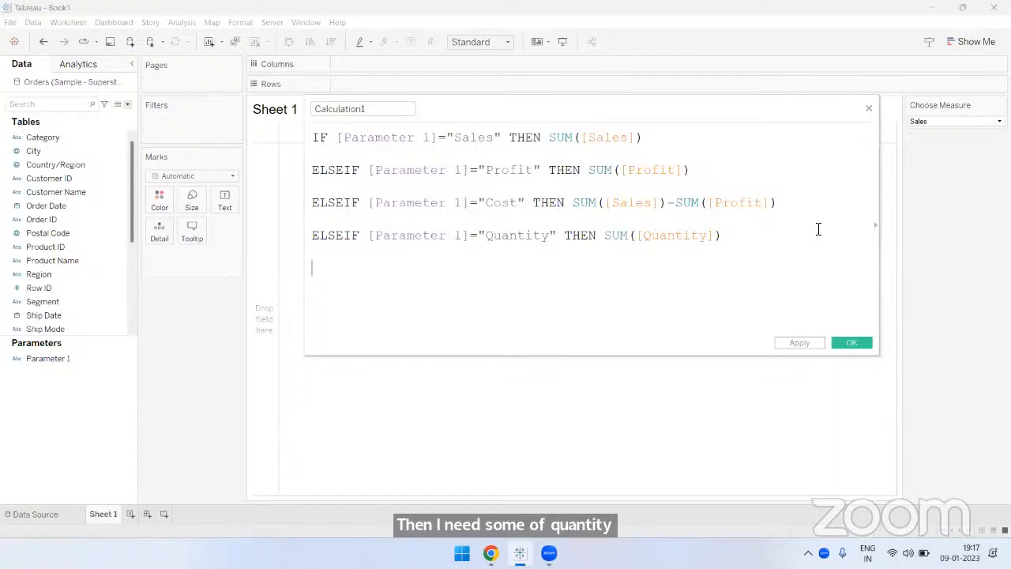
pyautogui.write('el')
pyautogui.press('Return')
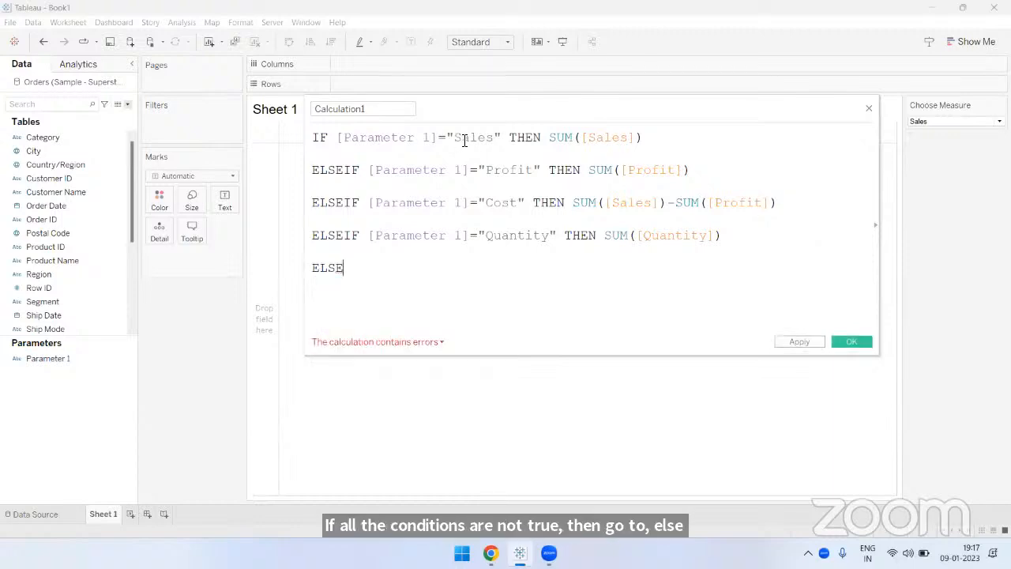
pyautogui.moveTo(455, 138); pyautogui.dragTo(526, 170)
pyautogui.moveTo(485, 203); pyautogui.dragTo(516, 203)
pyautogui.moveTo(485, 235); pyautogui.dragTo(518, 235)
pyautogui.click(485, 273)
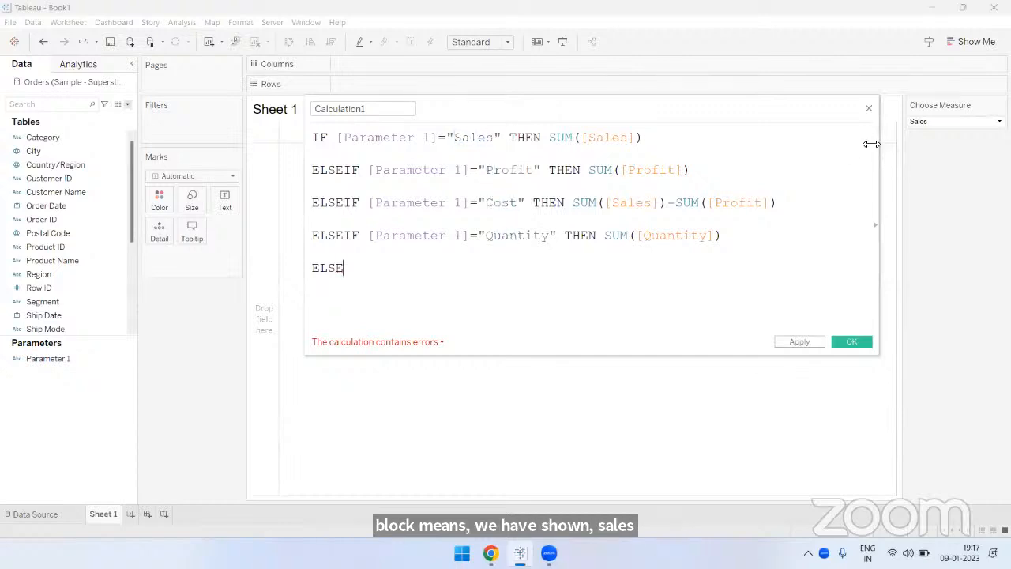
# - Check the Choose Measure values for the one still uncovered and complete the ELSE branch with SUM([Discount])
pyautogui.click(930, 122)
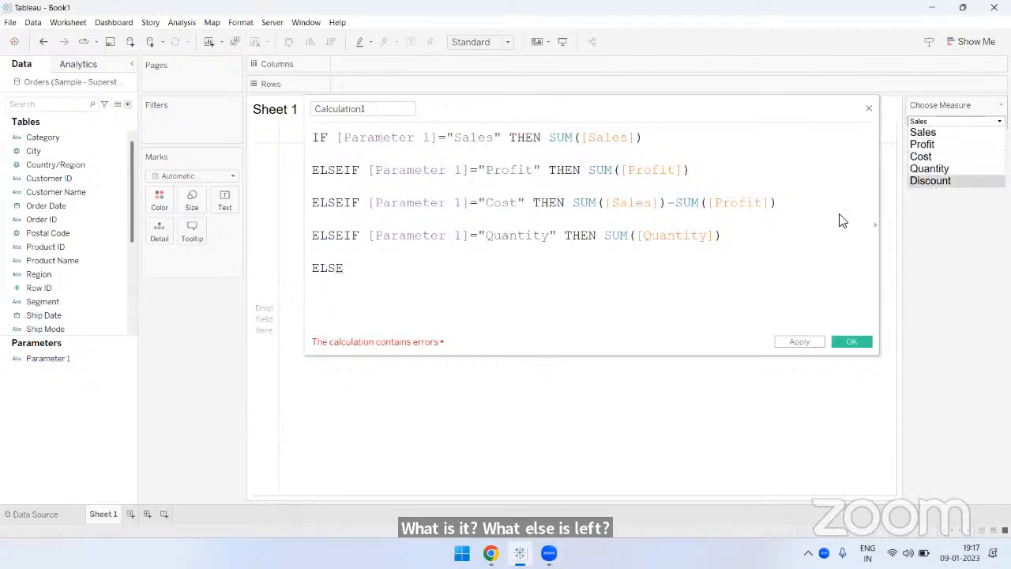
pyautogui.click(471, 265)
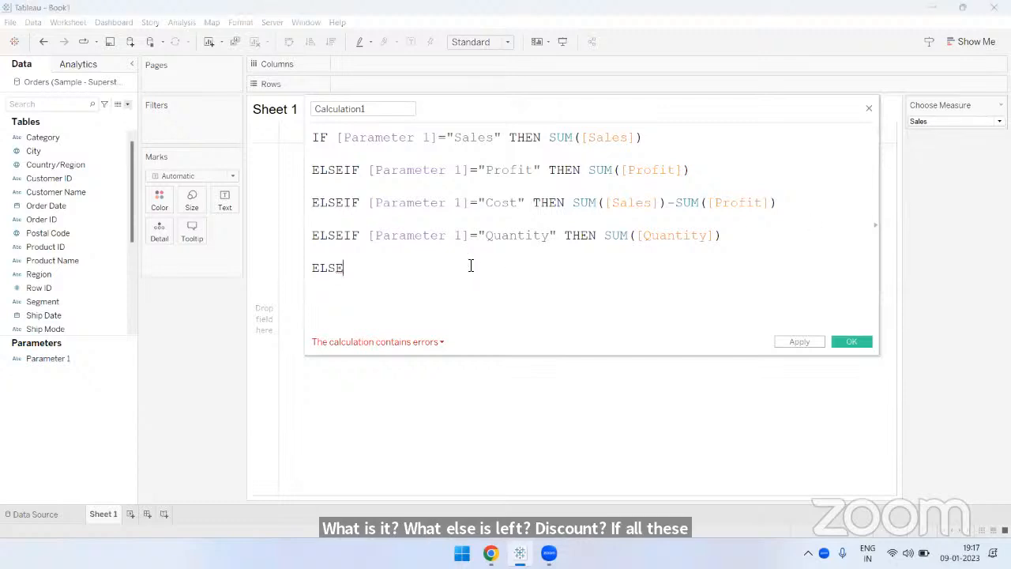
pyautogui.write('sum(di')
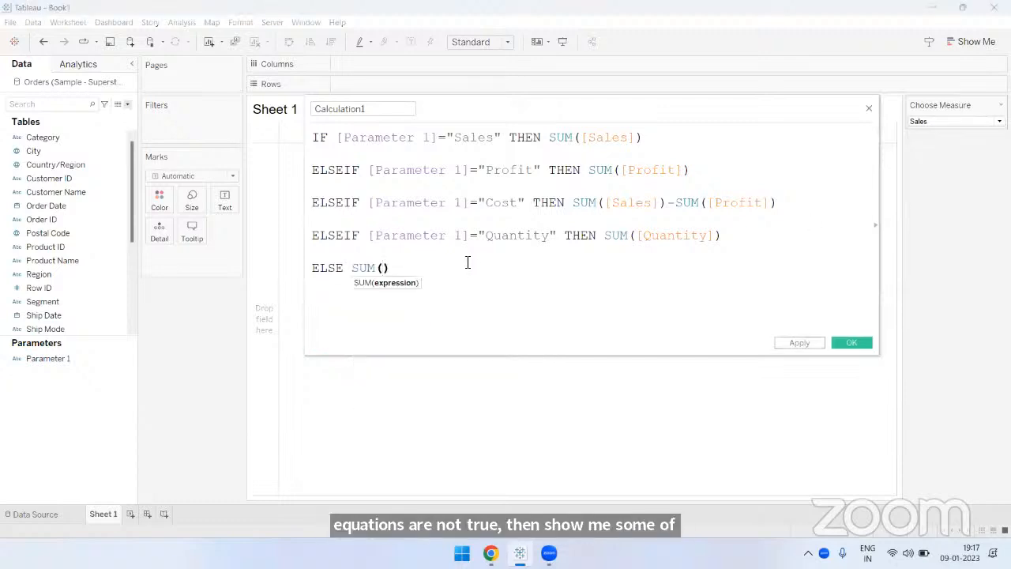
pyautogui.write('sc')
pyautogui.press('Return')
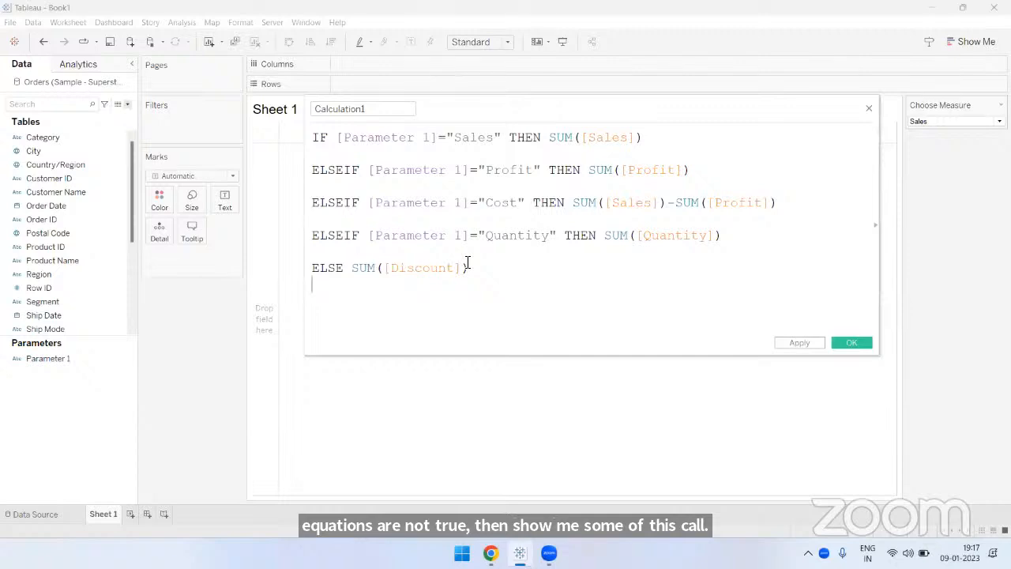
# - Close the IF statement with END below the Discount line, then enlarge and reposition the calculation editor
pyautogui.press('Return')
pyautogui.write('END')
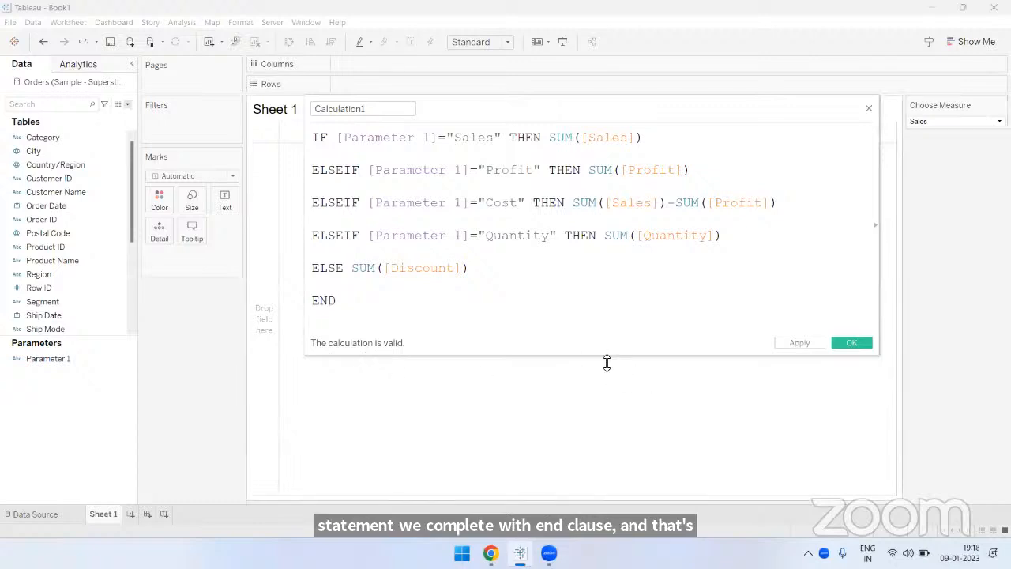
pyautogui.moveTo(602, 361); pyautogui.dragTo(605, 414)
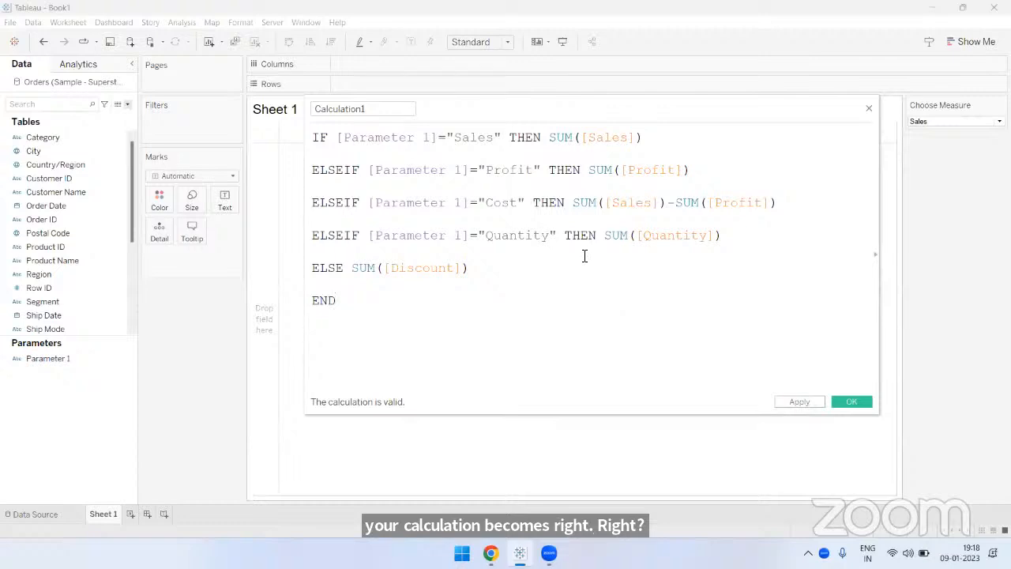
pyautogui.moveTo(562, 122); pyautogui.dragTo(524, 117)
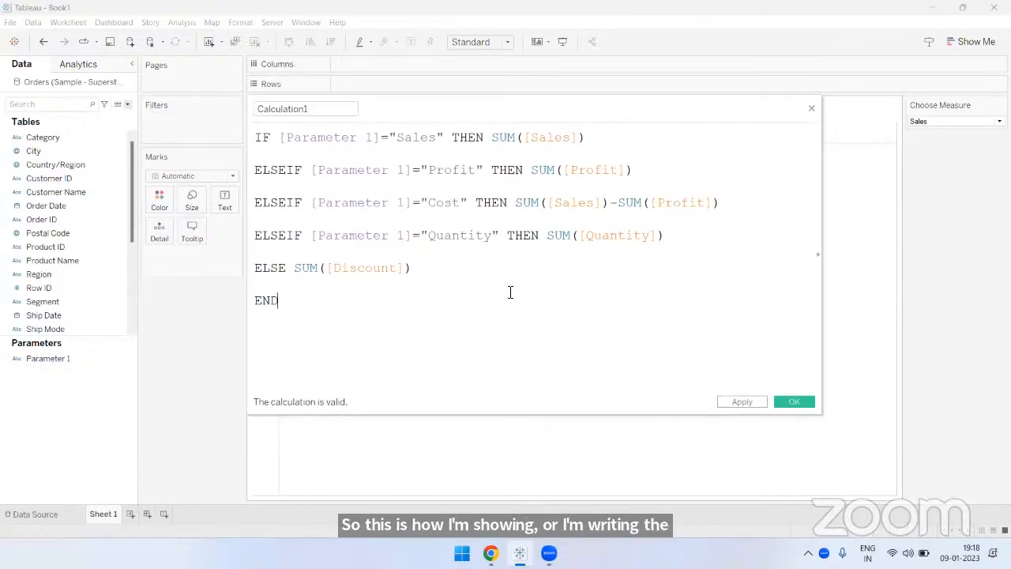
# - Review the conditions and their result expressions against the Choose Measure control, then save the calculated field as Calculation1
pyautogui.click(935, 122)
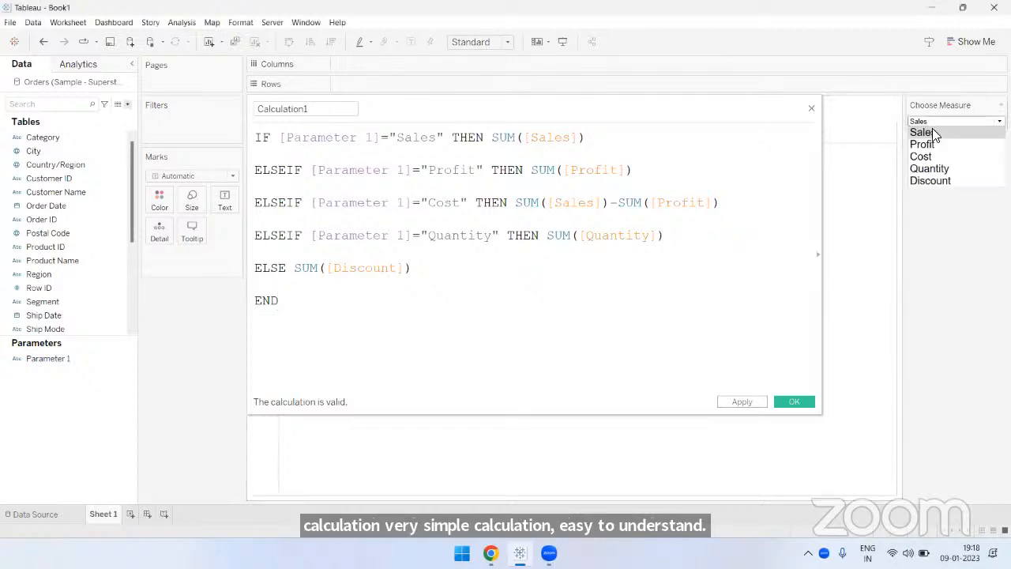
pyautogui.click(447, 154)
pyautogui.tripleClick(580, 136)
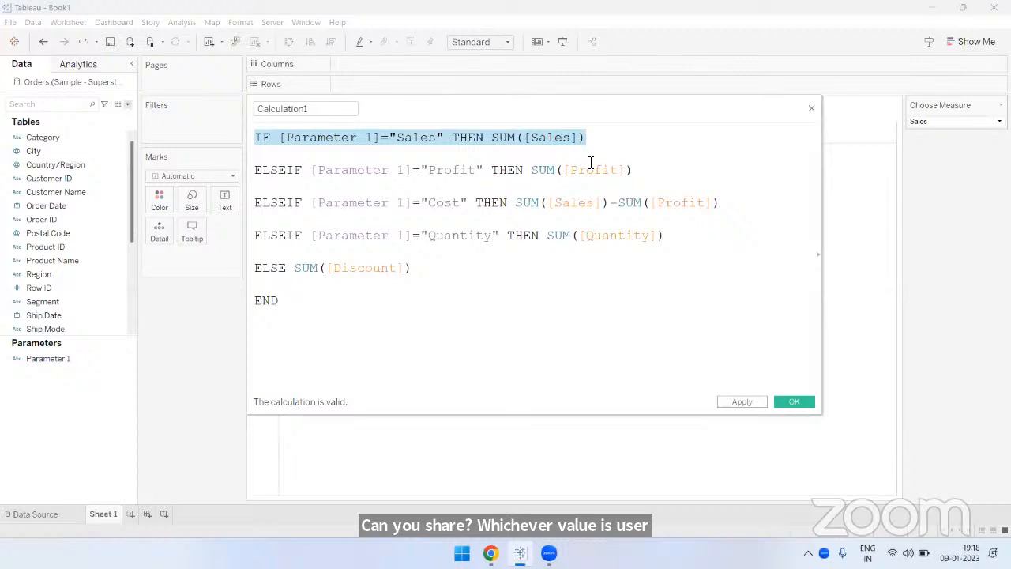
pyautogui.click(396, 309)
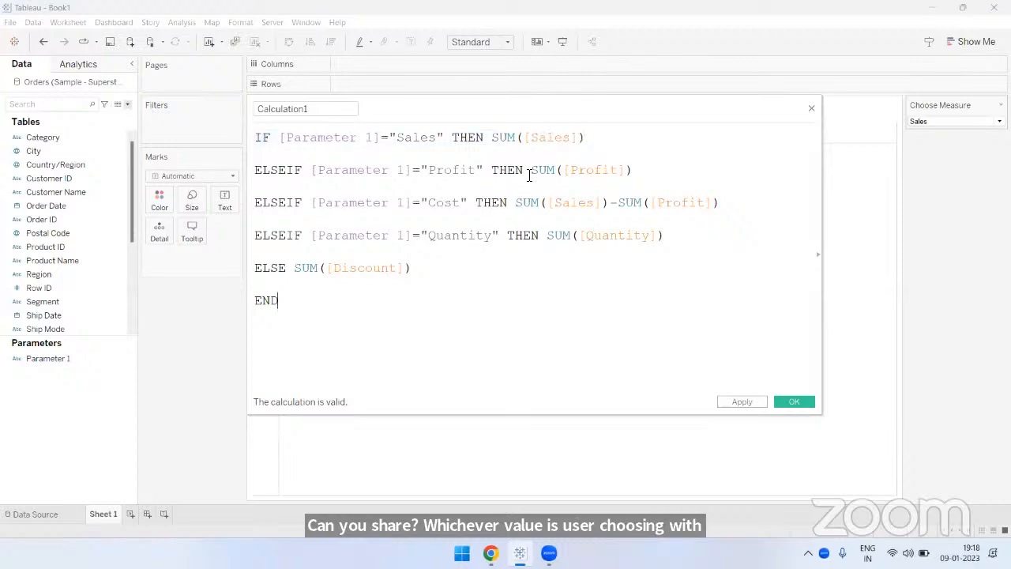
pyautogui.moveTo(531, 170); pyautogui.dragTo(633, 170)
pyautogui.click(590, 320)
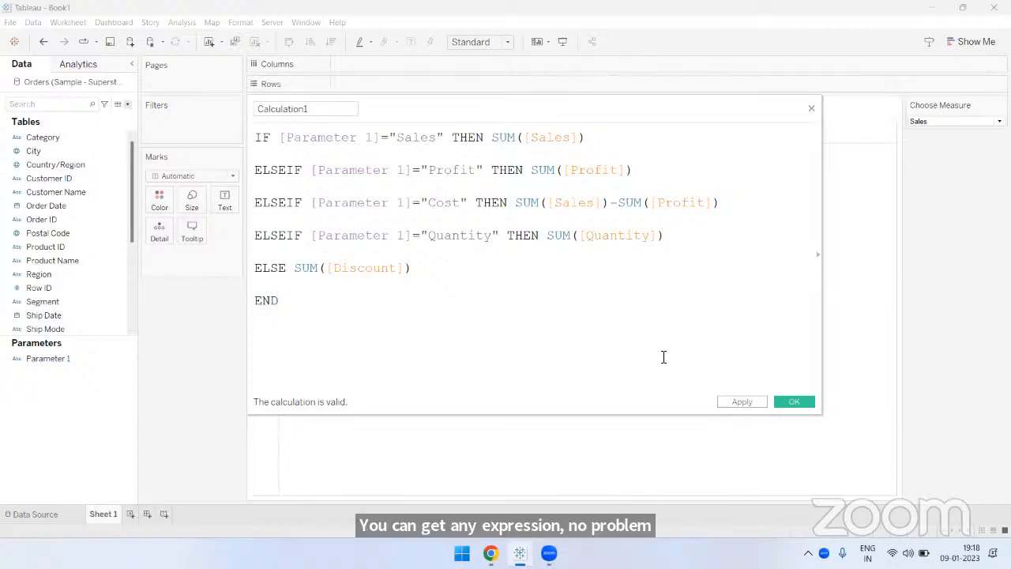
pyautogui.click(800, 401)
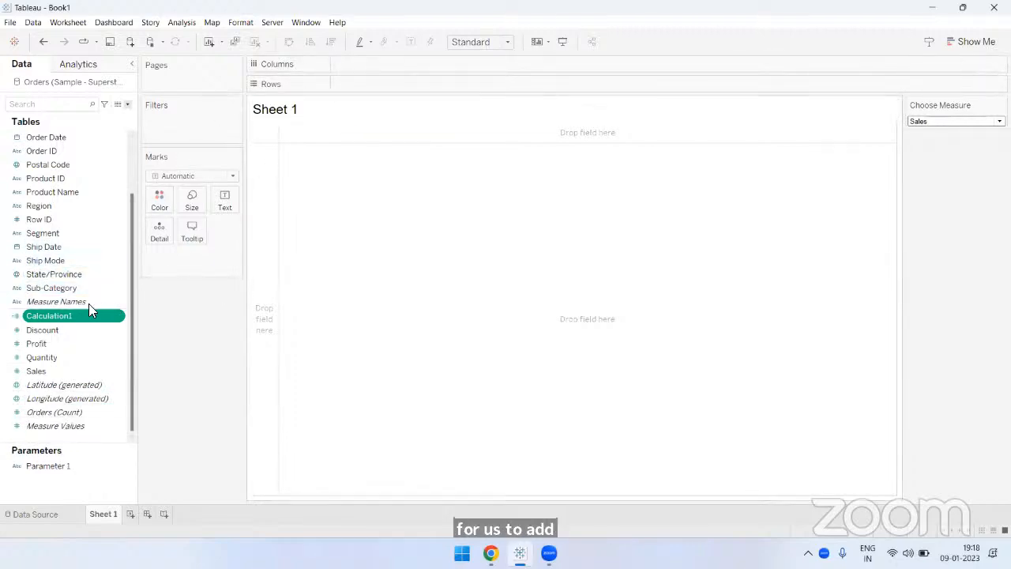
# - Build a bar chart with Sub-Category on Rows and Calculation1 on Columns
pyautogui.moveTo(78, 289); pyautogui.dragTo(378, 84)
pyautogui.moveTo(61, 318); pyautogui.dragTo(362, 66)
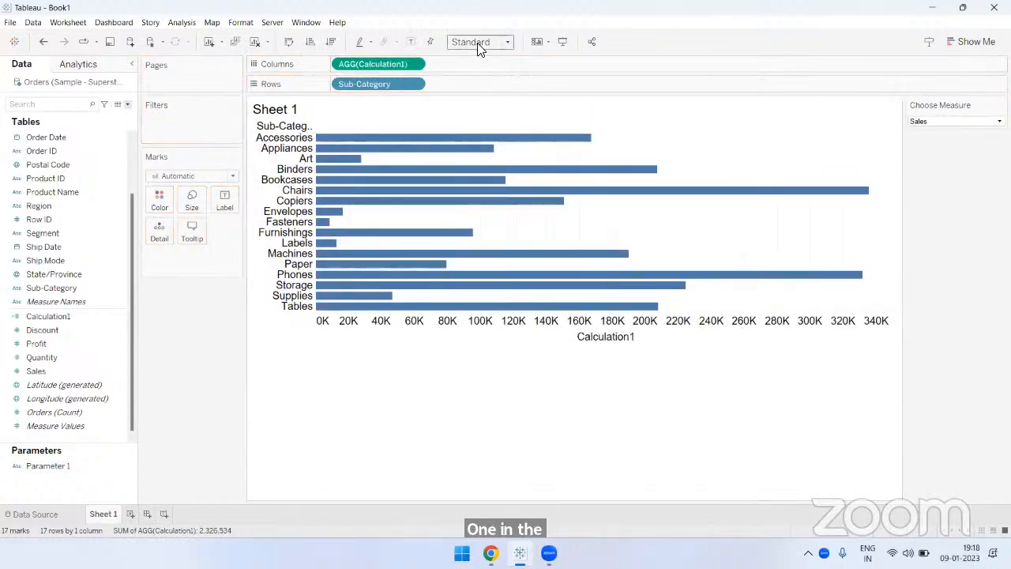
# - Set the workbook's default animation duration to 1.00 seconds (Slow), keeping animations on
pyautogui.click(240, 24)
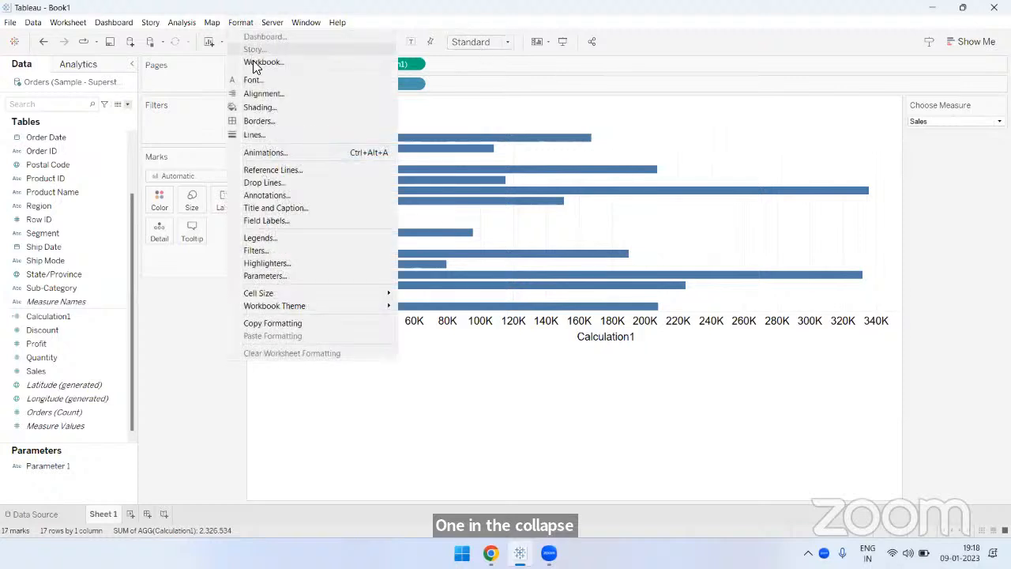
pyautogui.click(266, 152)
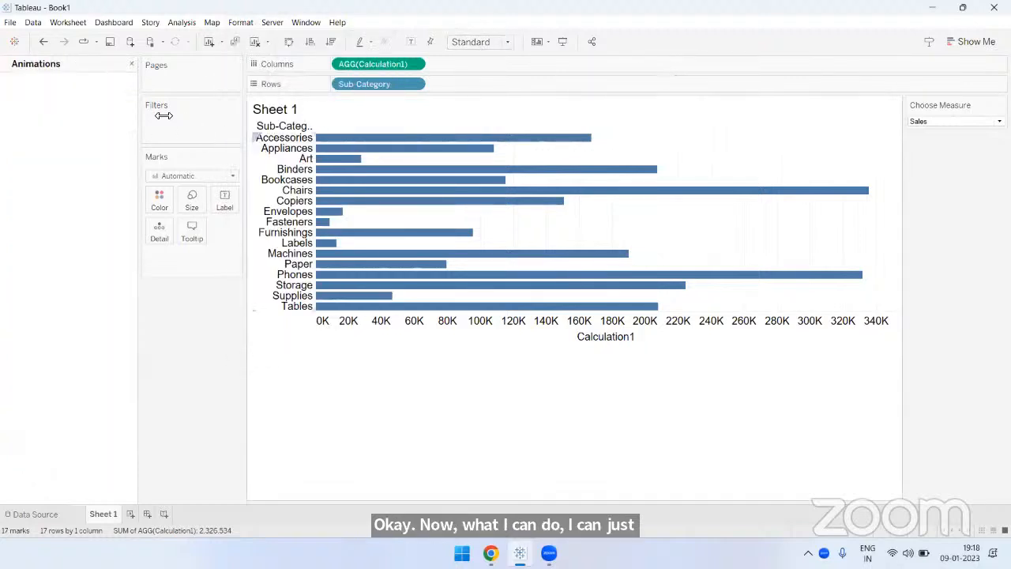
pyautogui.click(83, 148)
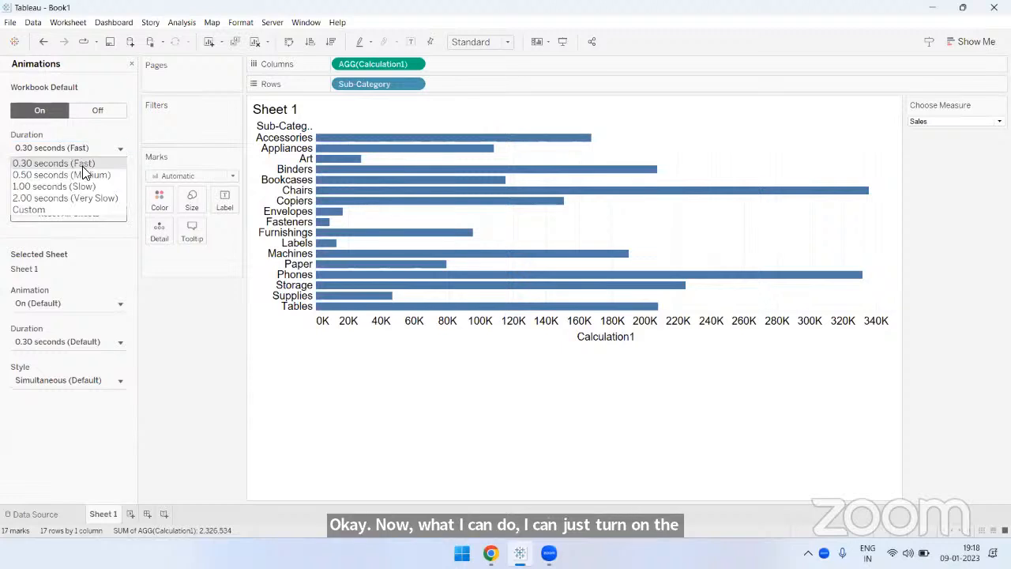
pyautogui.click(113, 103)
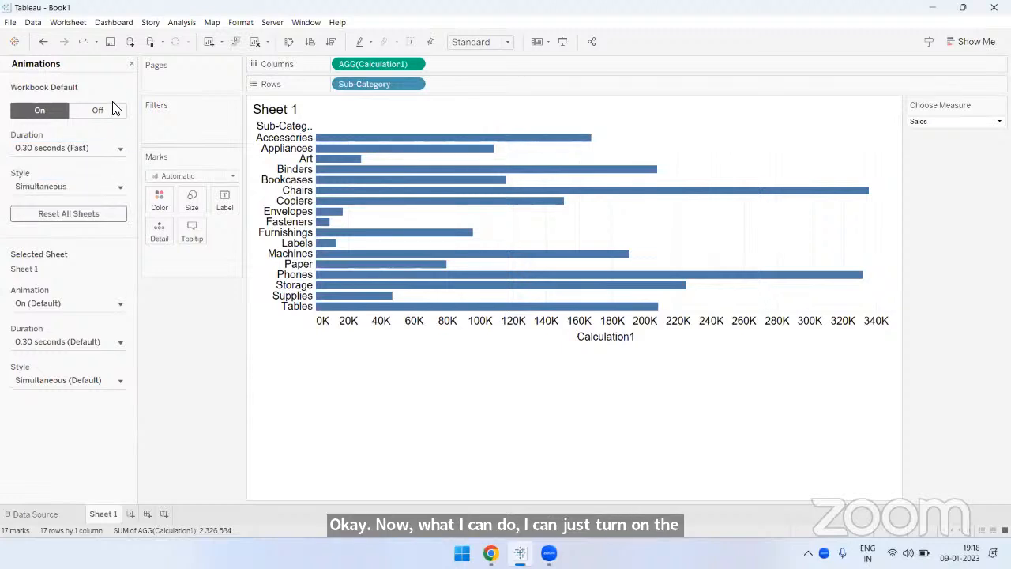
pyautogui.click(132, 64)
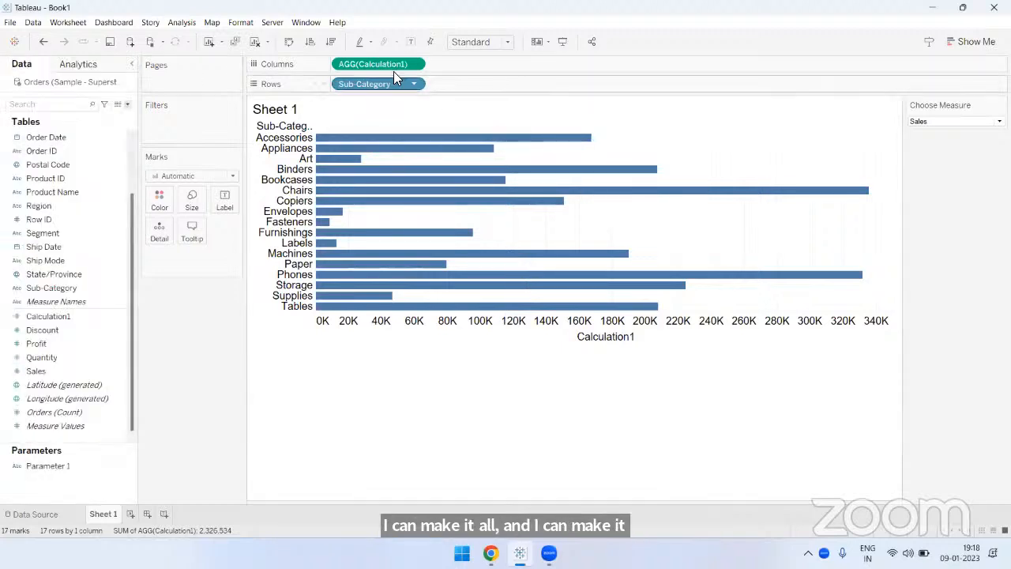
# - Sort the sub-category bars in descending order by Calculation1 and show mark labels on them
pyautogui.click(330, 42)
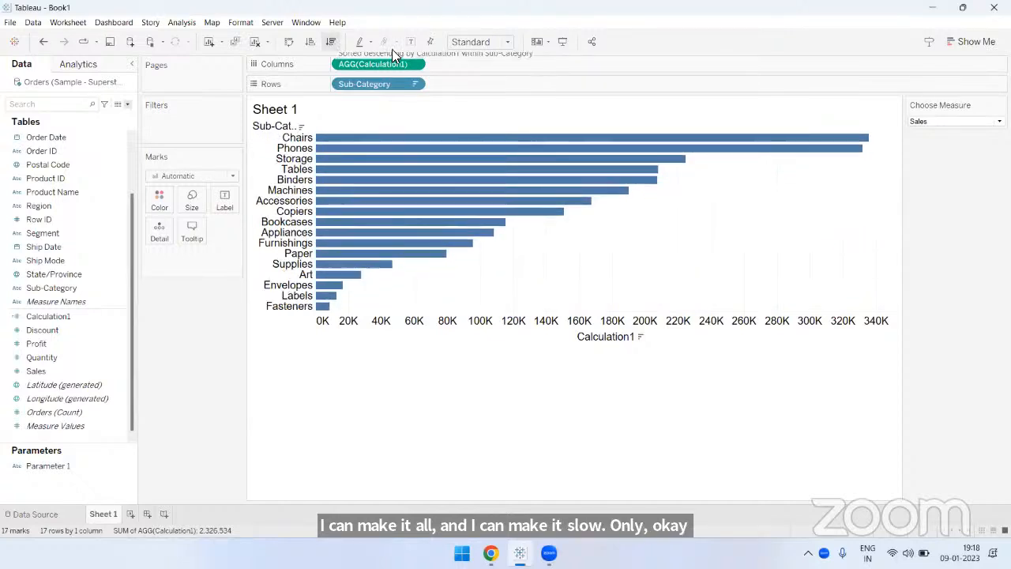
pyautogui.click(411, 42)
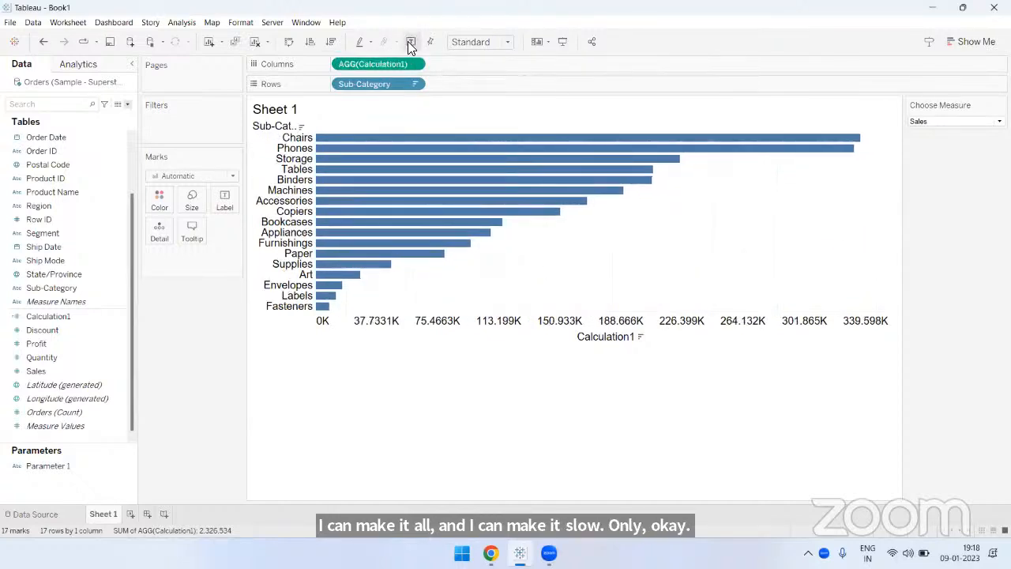
# - Hide the Calculation1 axis header and fit the chart to Entire View
pyautogui.rightClick(476, 330)
pyautogui.click(506, 386)
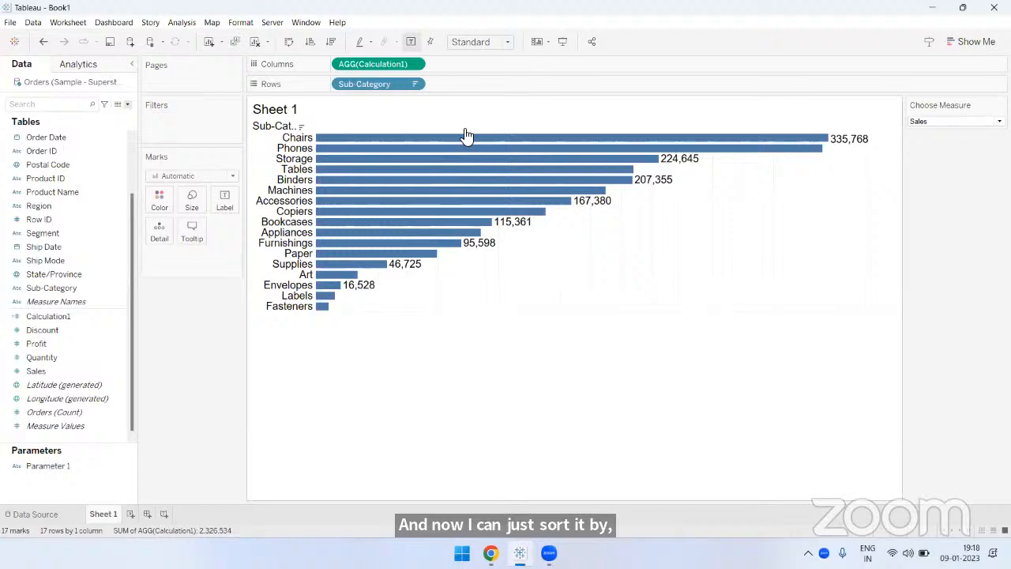
pyautogui.click(474, 42)
pyautogui.click(476, 90)
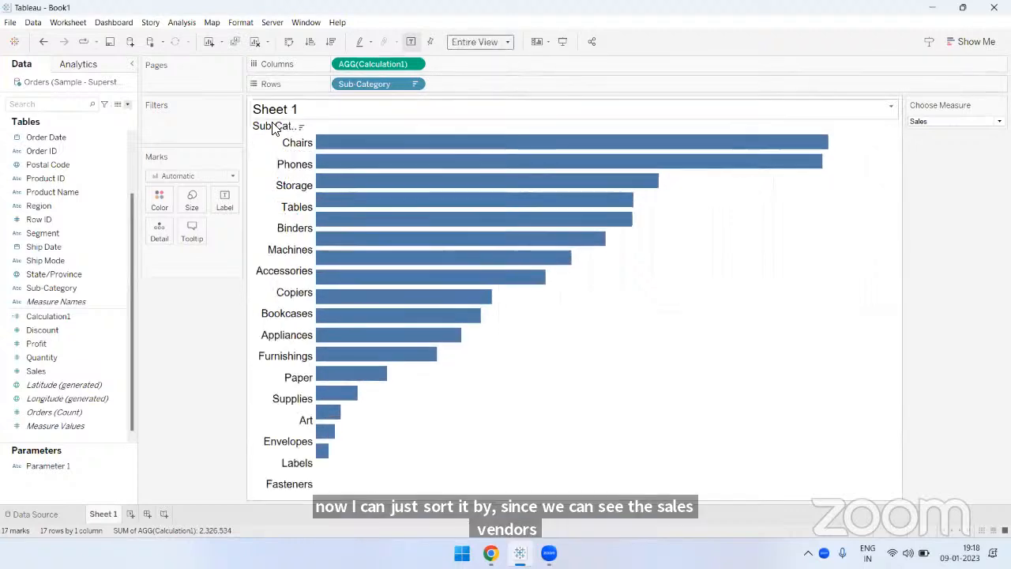
# - Hide the Sub-Category field label above the row headers and set the column grid lines to None
pyautogui.rightClick(273, 129)
pyautogui.click(334, 241)
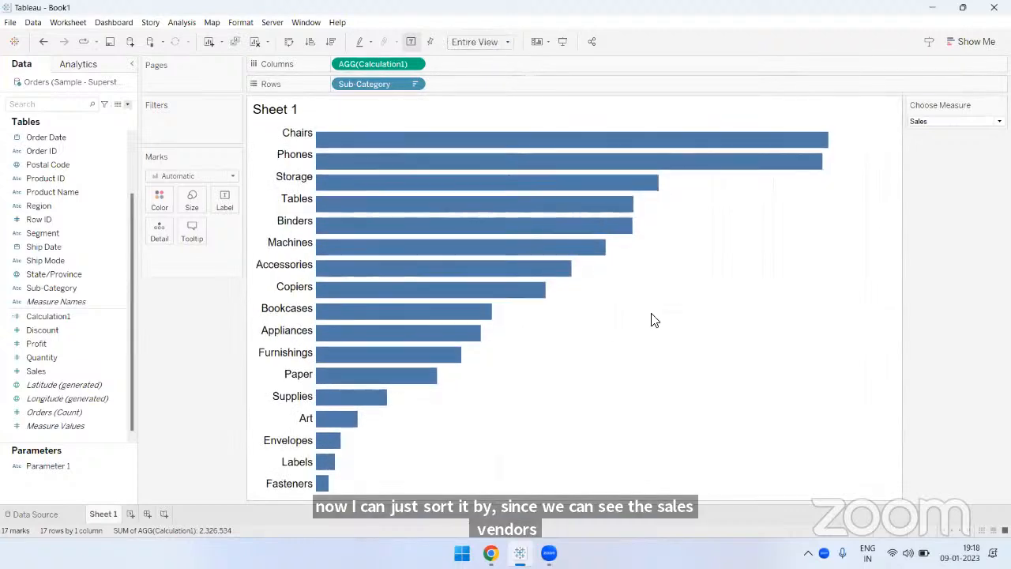
pyautogui.rightClick(653, 319)
pyautogui.click(678, 378)
pyautogui.click(77, 85)
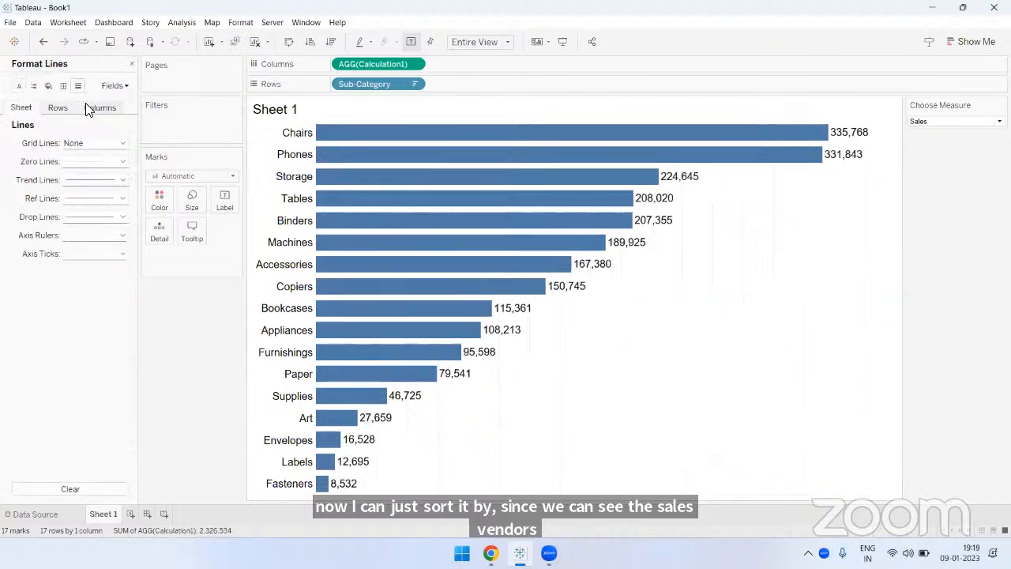
pyautogui.click(89, 107)
pyautogui.click(97, 141)
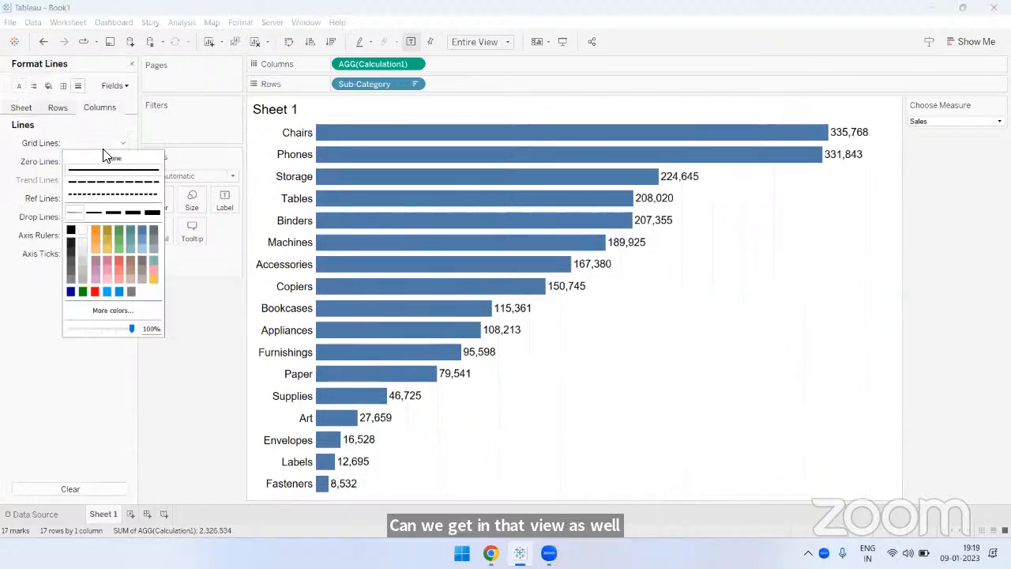
pyautogui.click(131, 64)
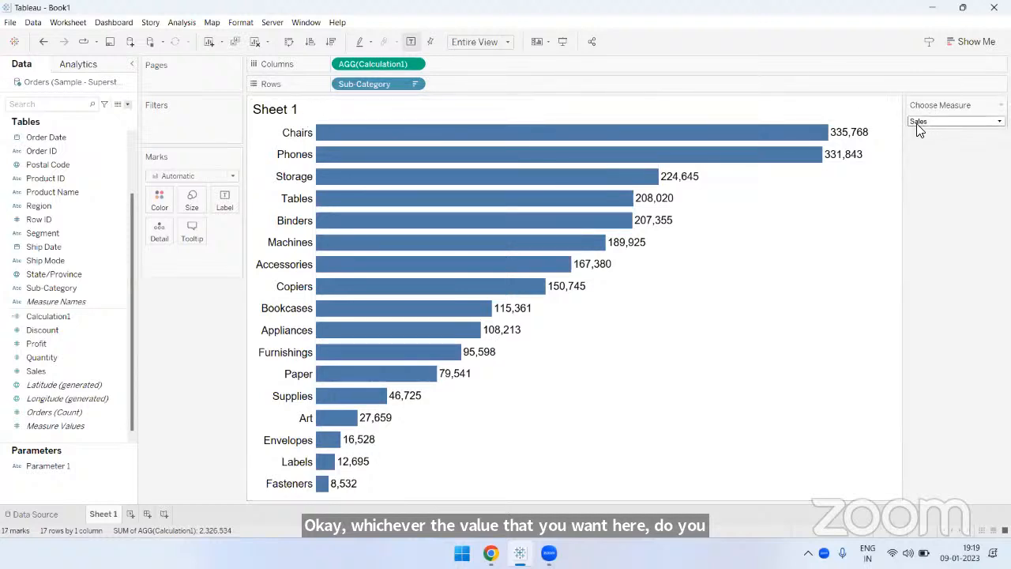
# - Replace the sheet name in the worksheet title with the inserted Parameters.Parameter 1 field
pyautogui.doubleClick(275, 114)
pyautogui.hotkey('ctrl', 'a')
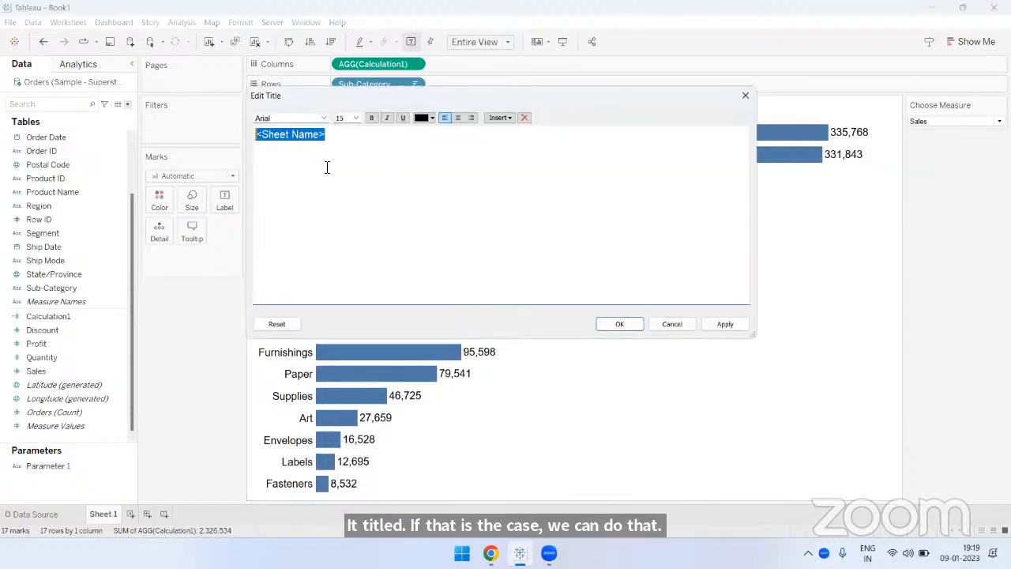
pyautogui.press('BackSpace')
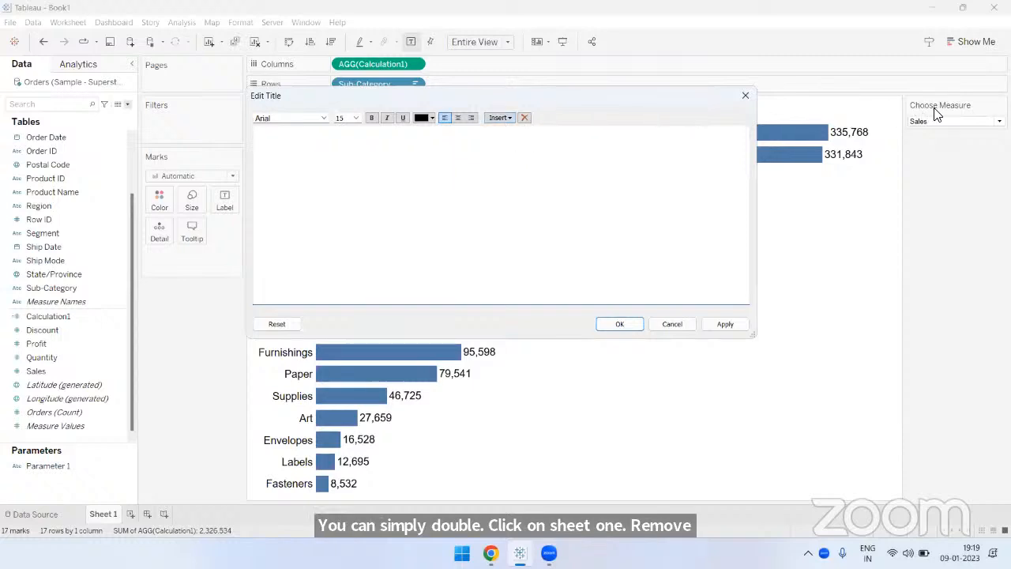
pyautogui.click(499, 118)
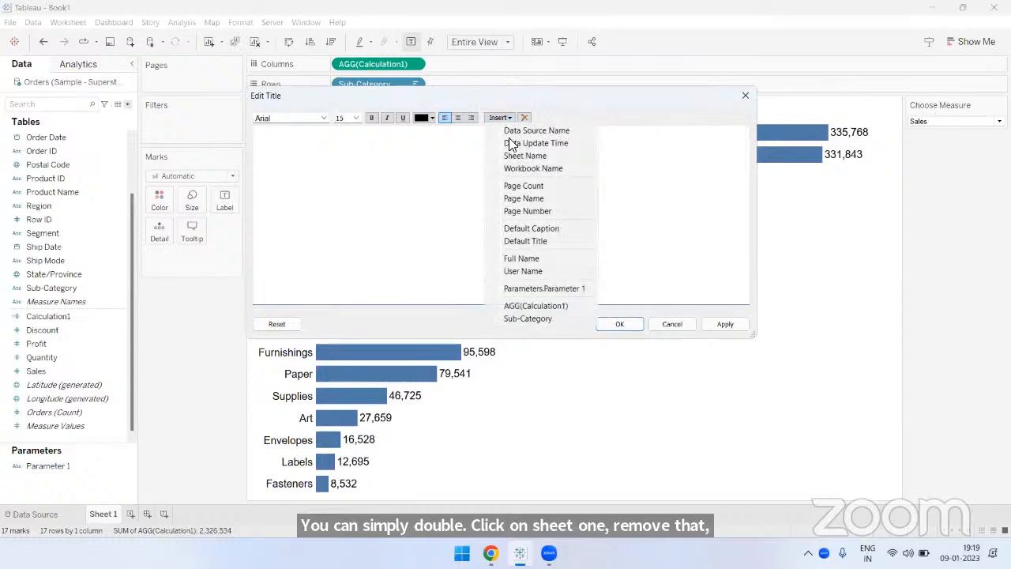
pyautogui.click(547, 290)
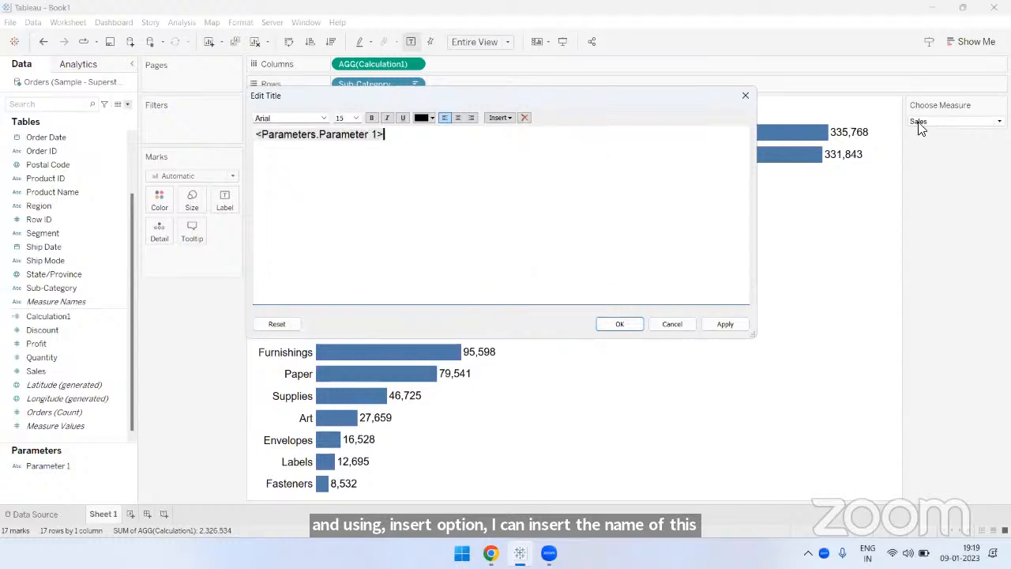
# - Center the parameter title, set its font size to 20 and its color to red, and apply it to the sheet
pyautogui.click(458, 117)
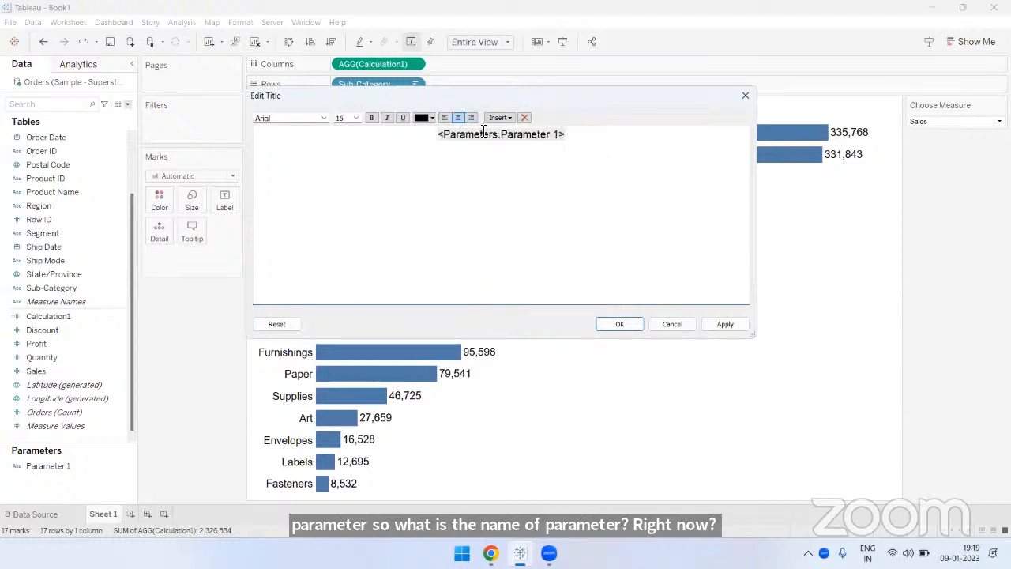
pyautogui.hotkey('ctrl', 'a')
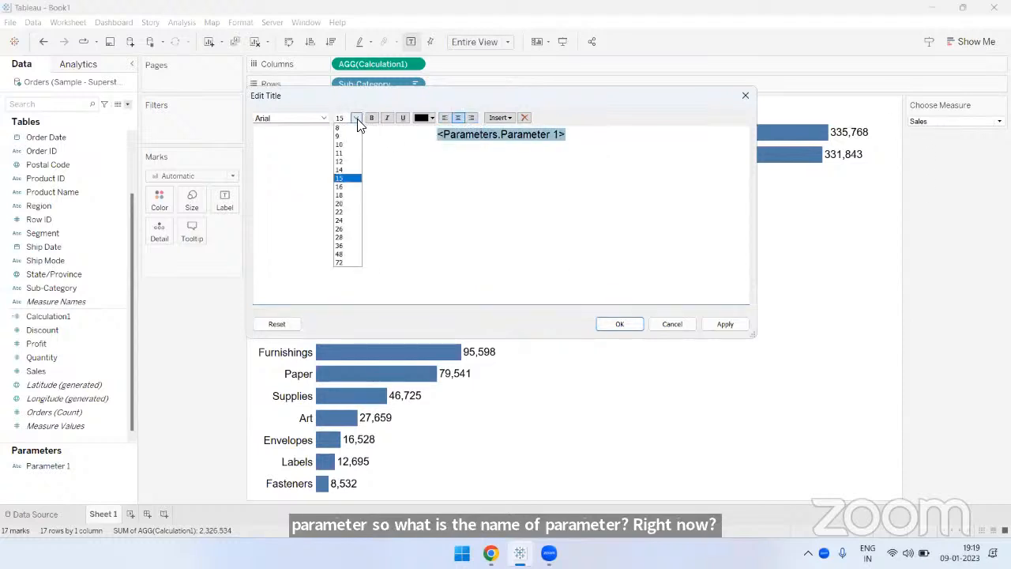
pyautogui.click(344, 203)
pyautogui.click(432, 118)
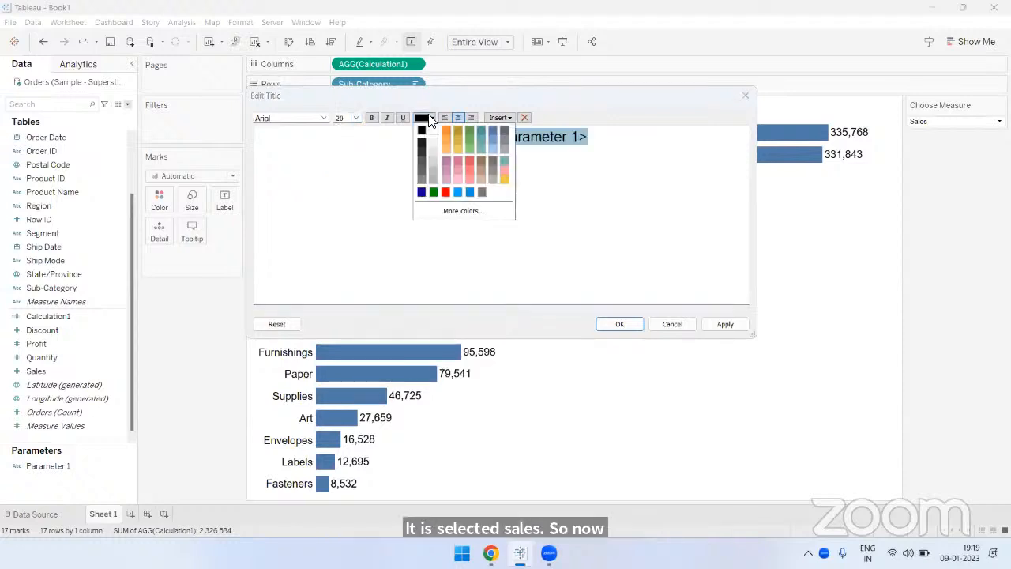
pyautogui.click(470, 162)
pyautogui.click(564, 258)
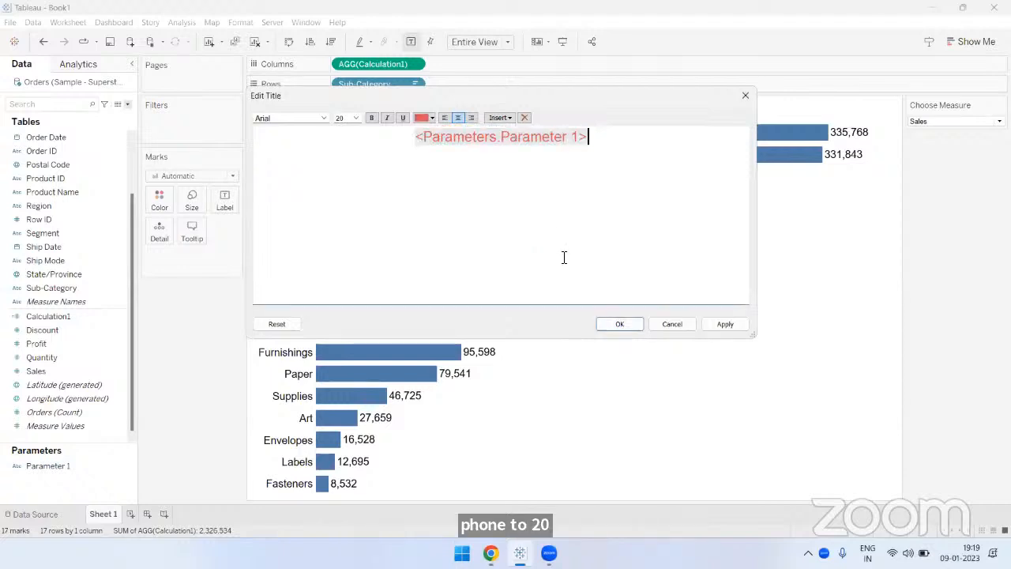
pyautogui.click(619, 324)
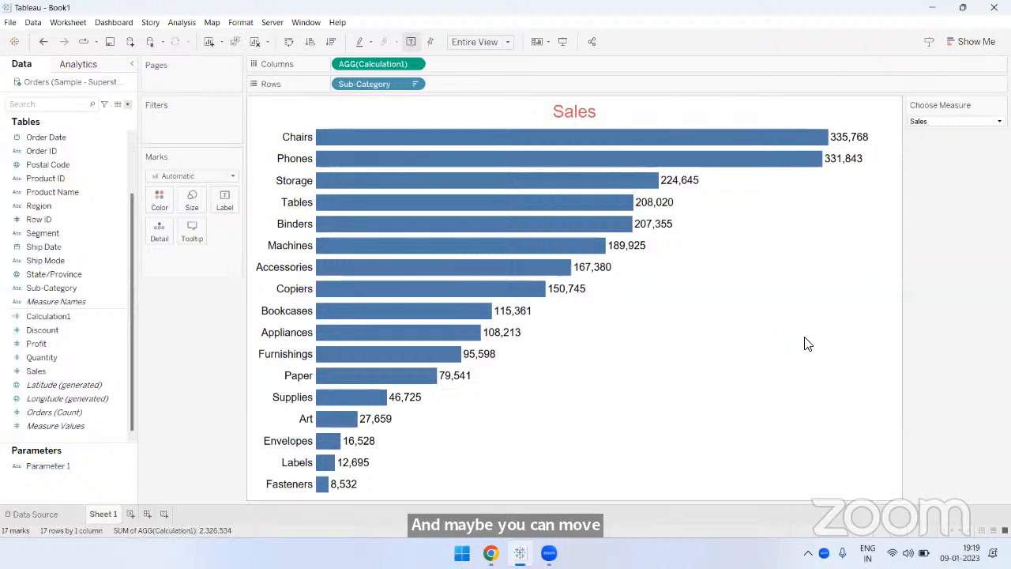
# - Test the Choose Measure parameter by switching through Profit, Cost, Quantity, Discount and Cost, and finish on Sales
pyautogui.click(929, 122)
pyautogui.click(924, 145)
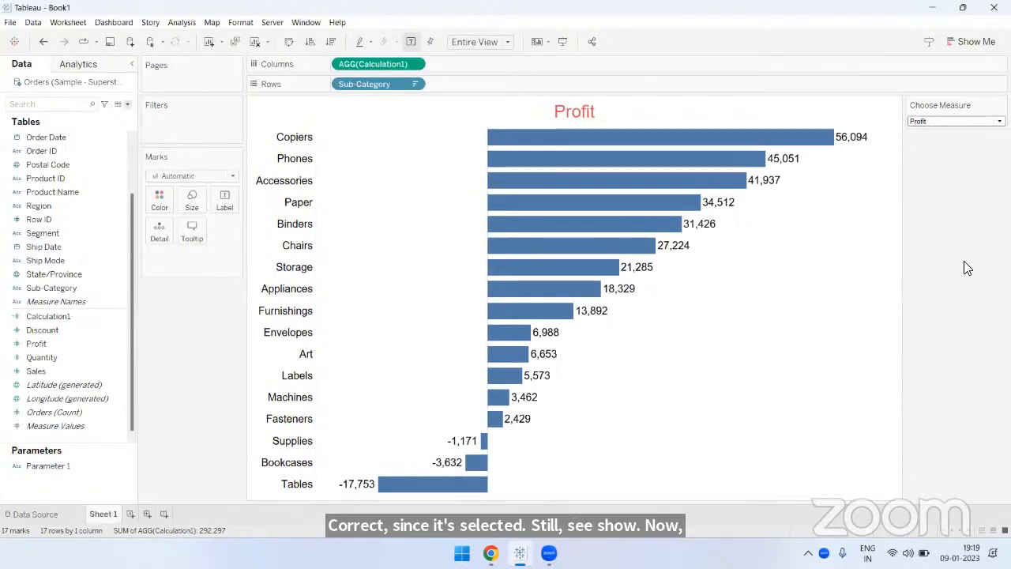
pyautogui.click(933, 124)
pyautogui.click(937, 160)
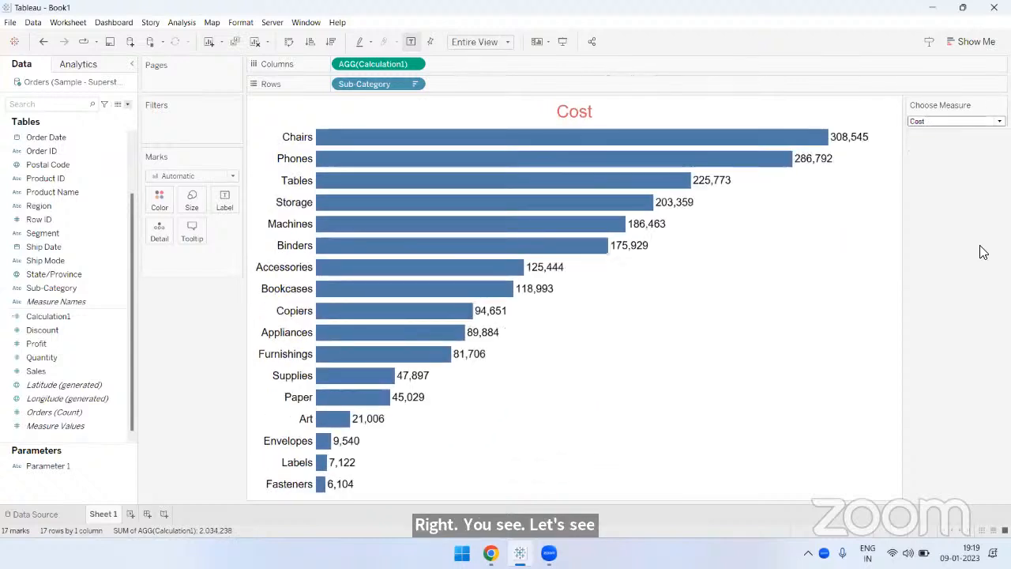
pyautogui.click(940, 123)
pyautogui.click(932, 169)
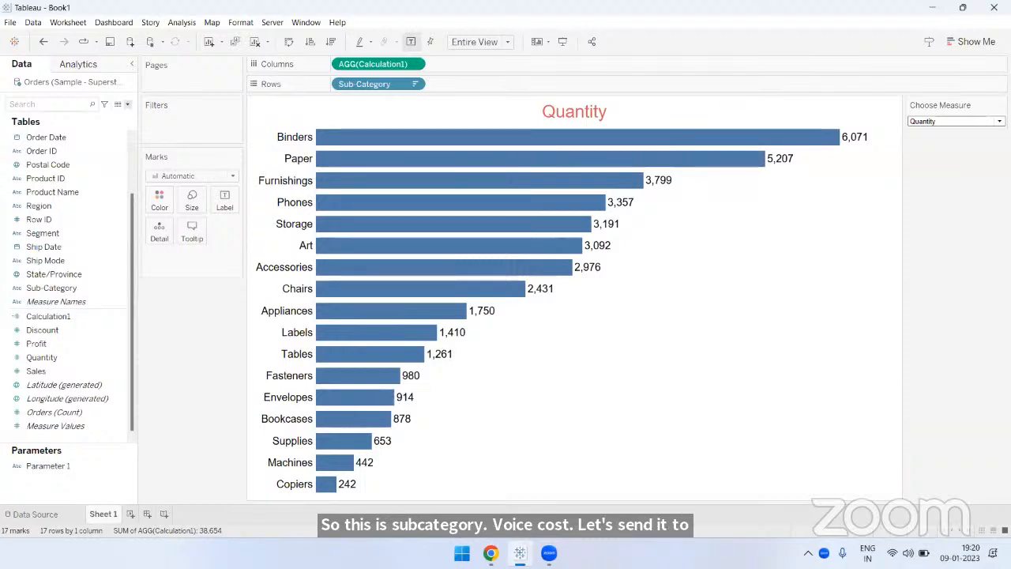
pyautogui.click(999, 121)
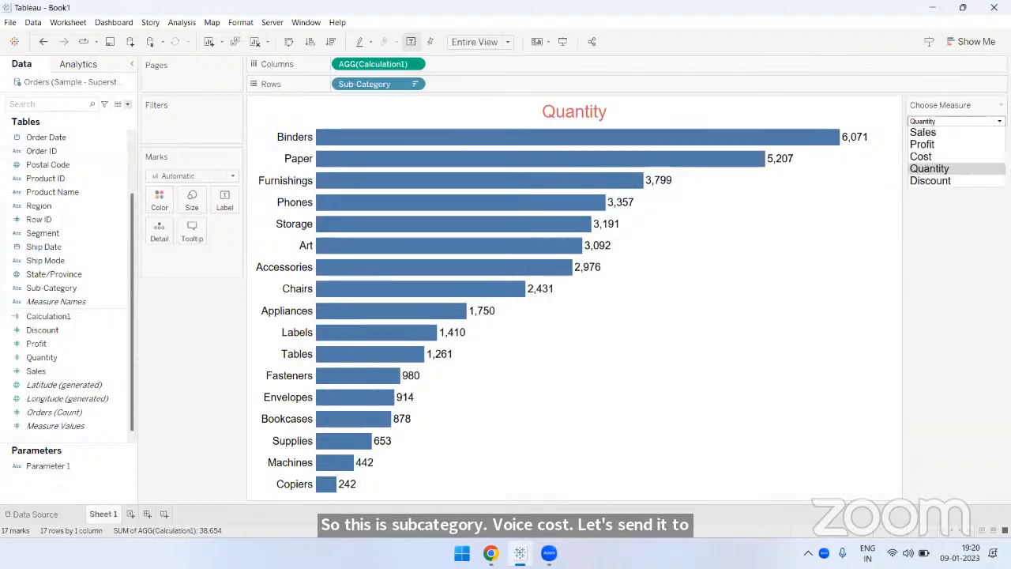
pyautogui.click(932, 181)
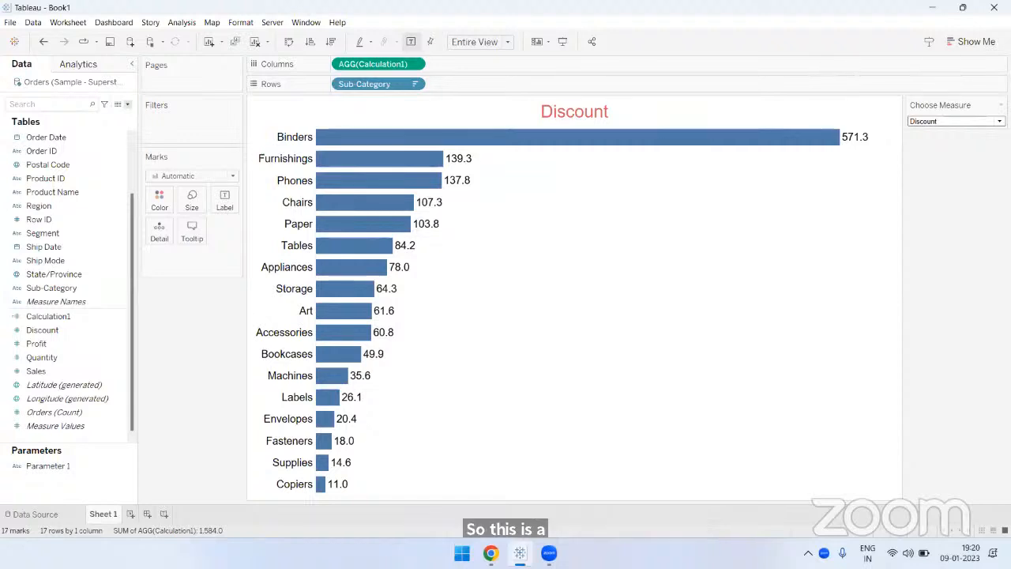
pyautogui.click(987, 121)
pyautogui.click(987, 157)
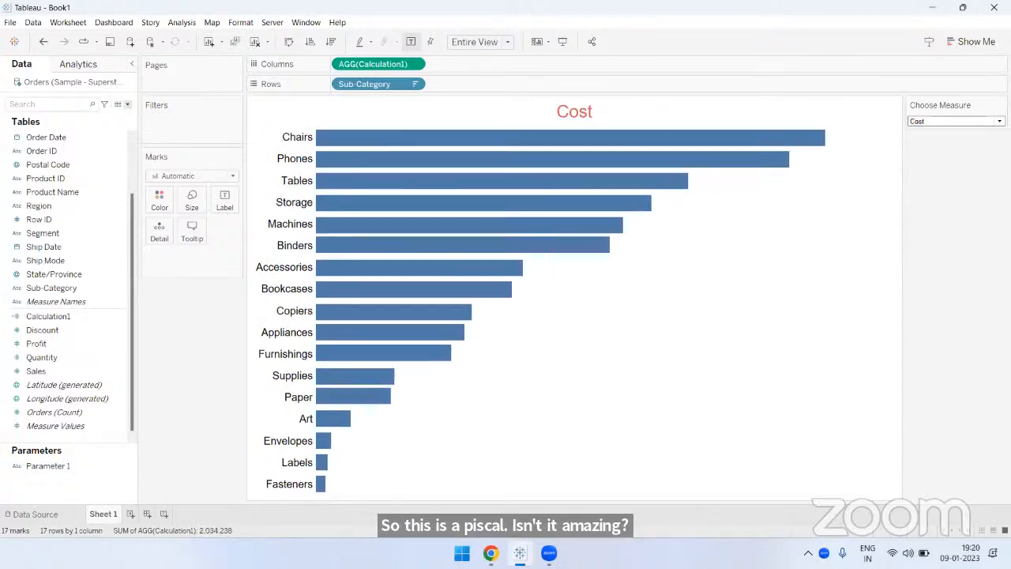
pyautogui.click(952, 122)
pyautogui.click(948, 132)
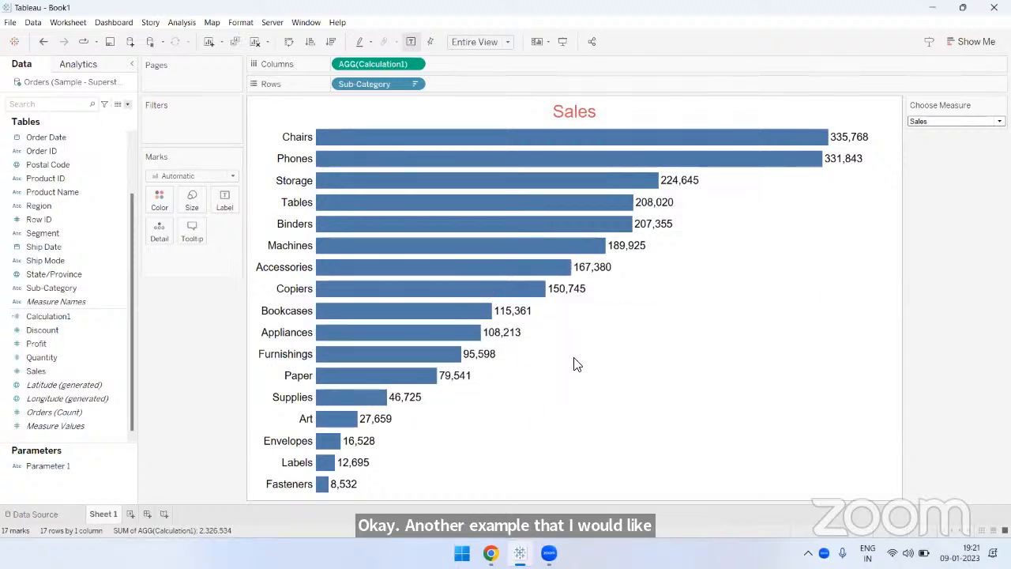
# - Create a new worksheet with a bar chart of Sales by State/Province, sorted in descending order
pyautogui.click(131, 514)
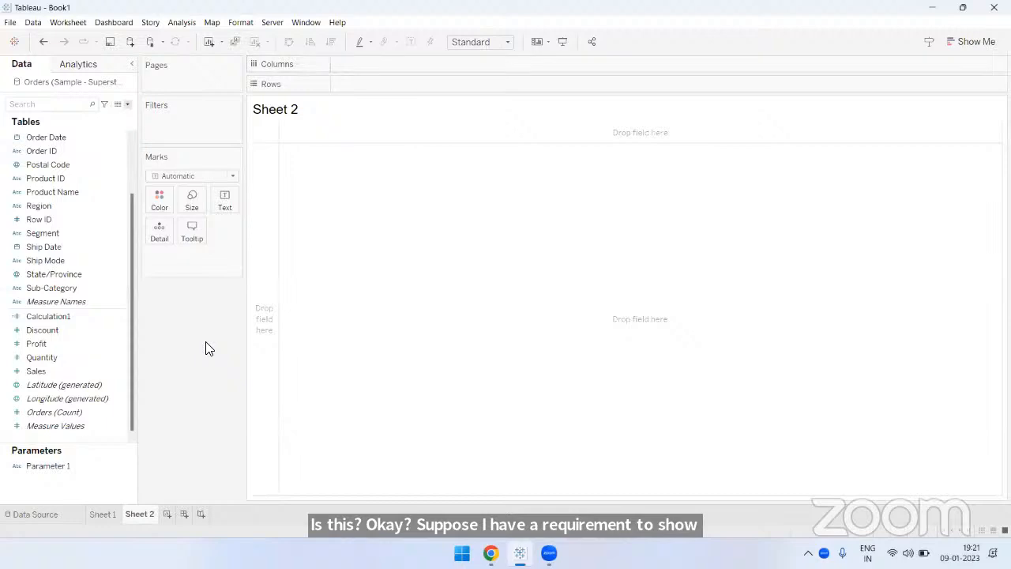
pyautogui.scroll(3, 83, 340)
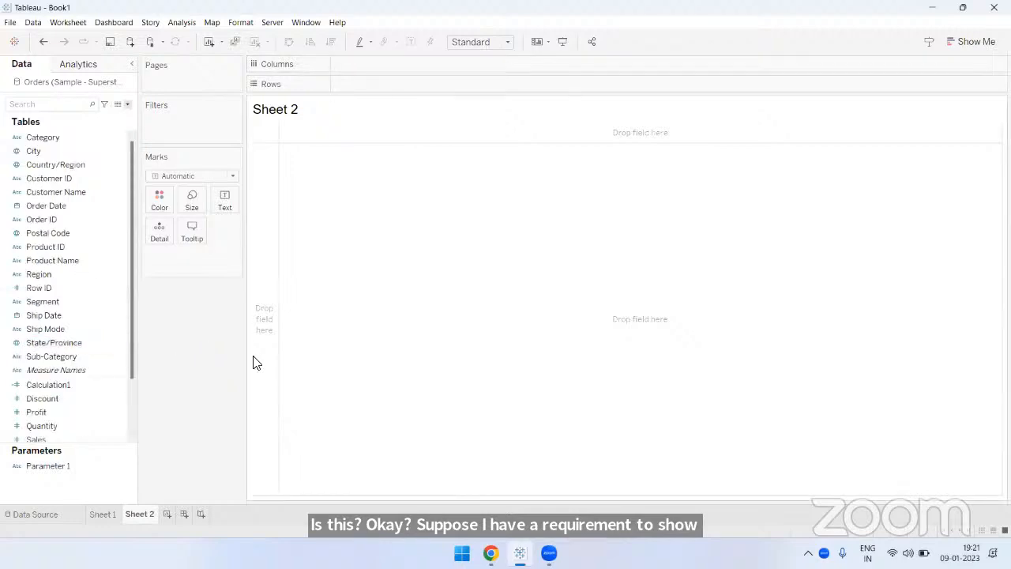
pyautogui.moveTo(113, 451); pyautogui.dragTo(108, 513)
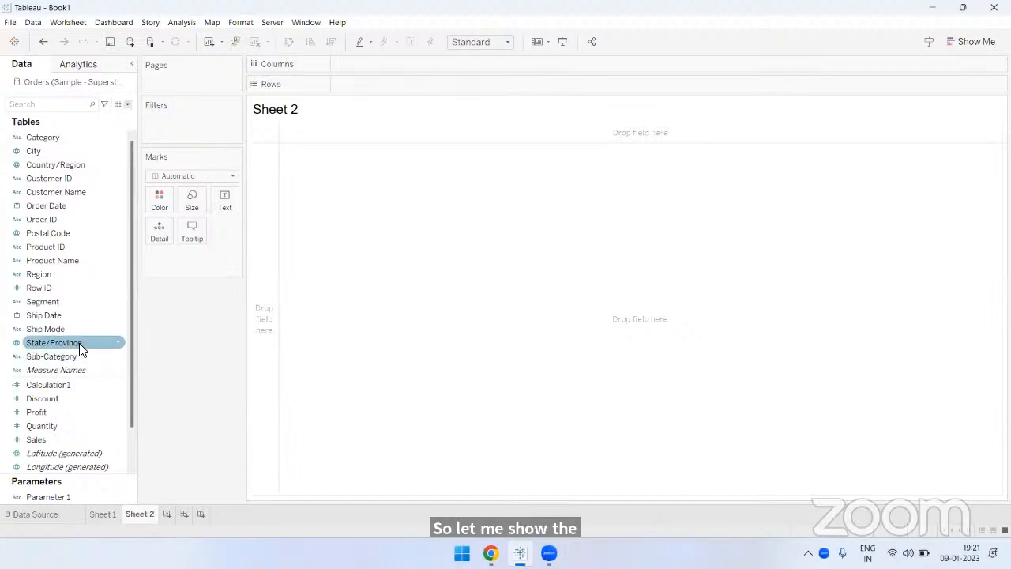
pyautogui.moveTo(80, 345); pyautogui.dragTo(377, 84)
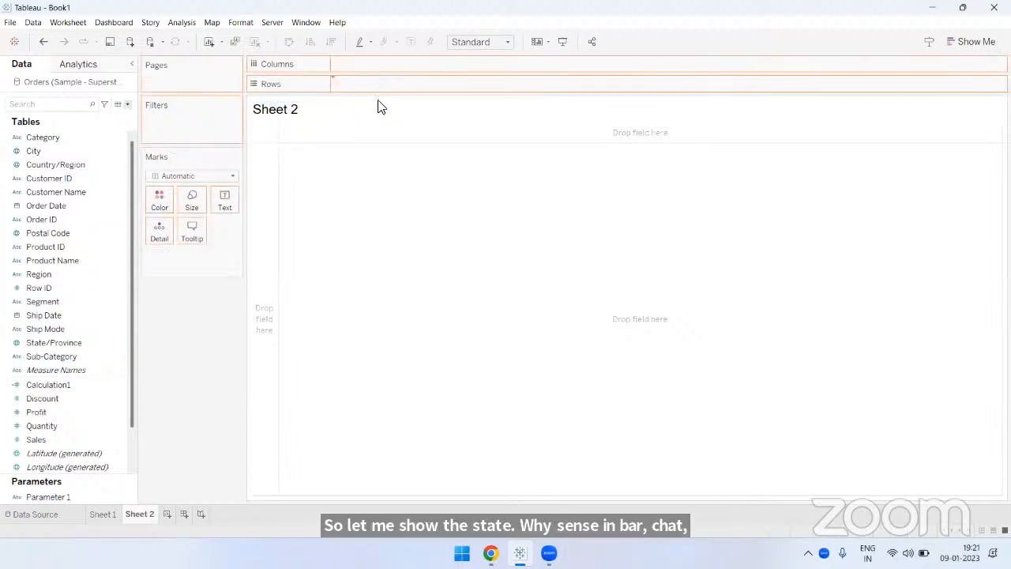
pyautogui.scroll(-1, 77, 426)
pyautogui.moveTo(72, 400)
pyautogui.mouseDown()
pyautogui.moveTo(236, 149)
pyautogui.moveTo(368, 66)
pyautogui.mouseUp()
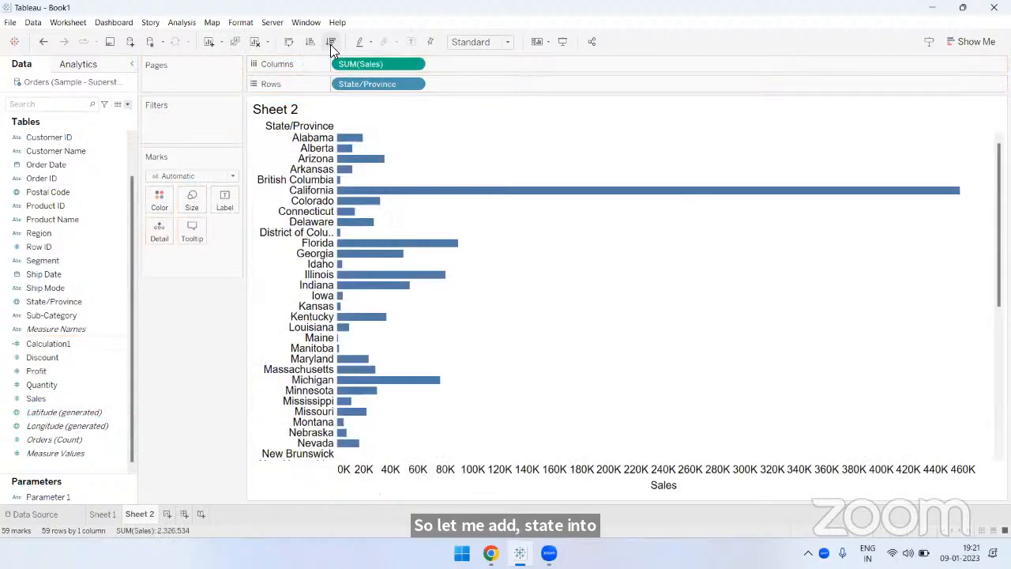
pyautogui.click(330, 45)
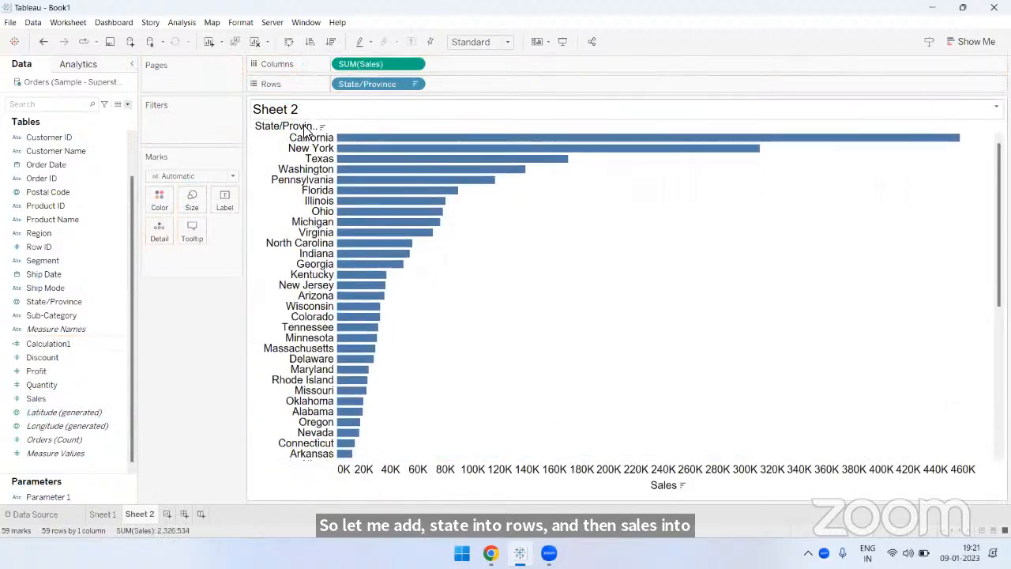
# - Copy the formatting of Sheet 1 and paste it onto Sheet 2
pyautogui.click(113, 515)
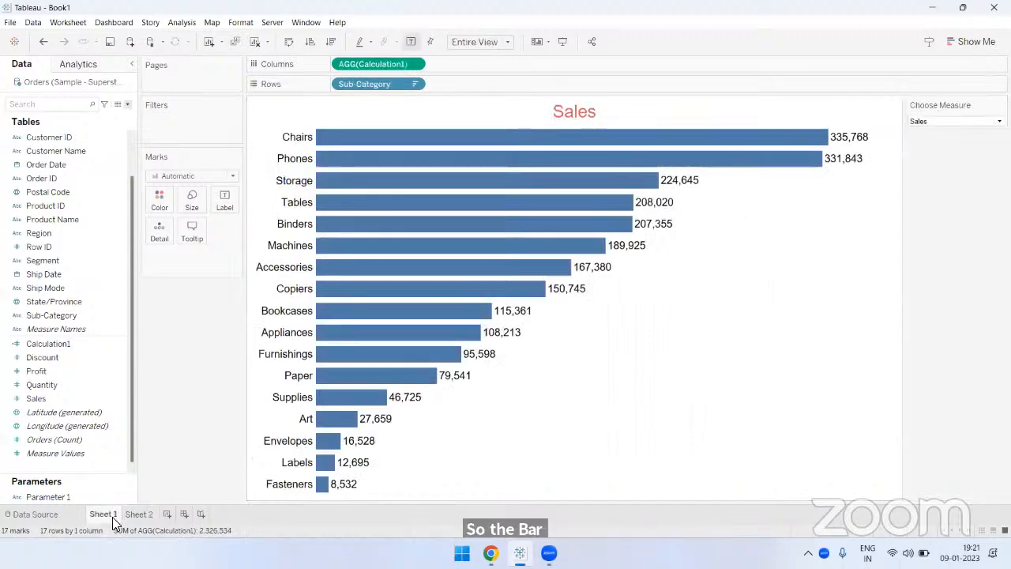
pyautogui.rightClick(112, 517)
pyautogui.click(135, 482)
pyautogui.click(135, 512)
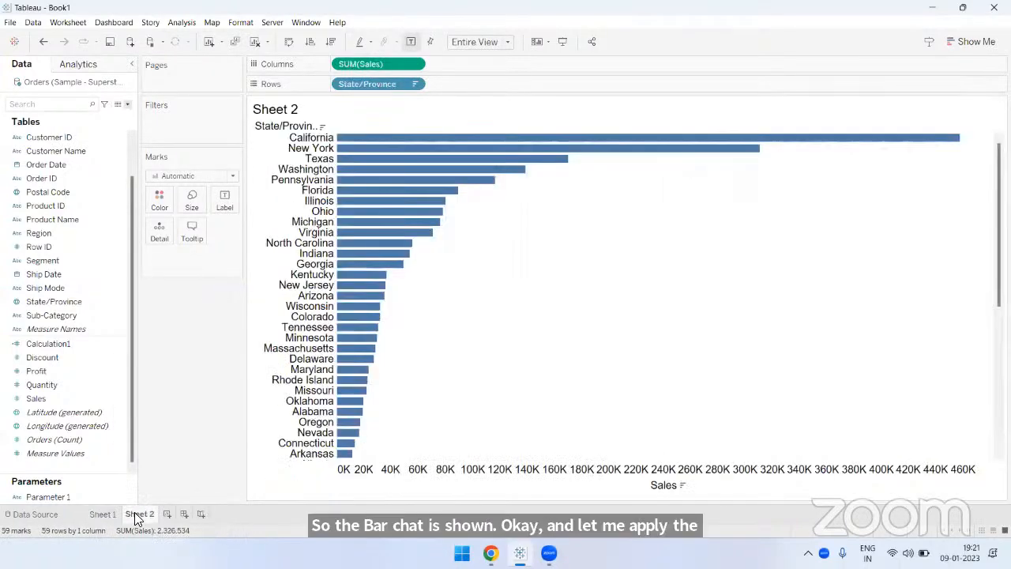
pyautogui.rightClick(136, 513)
pyautogui.click(153, 490)
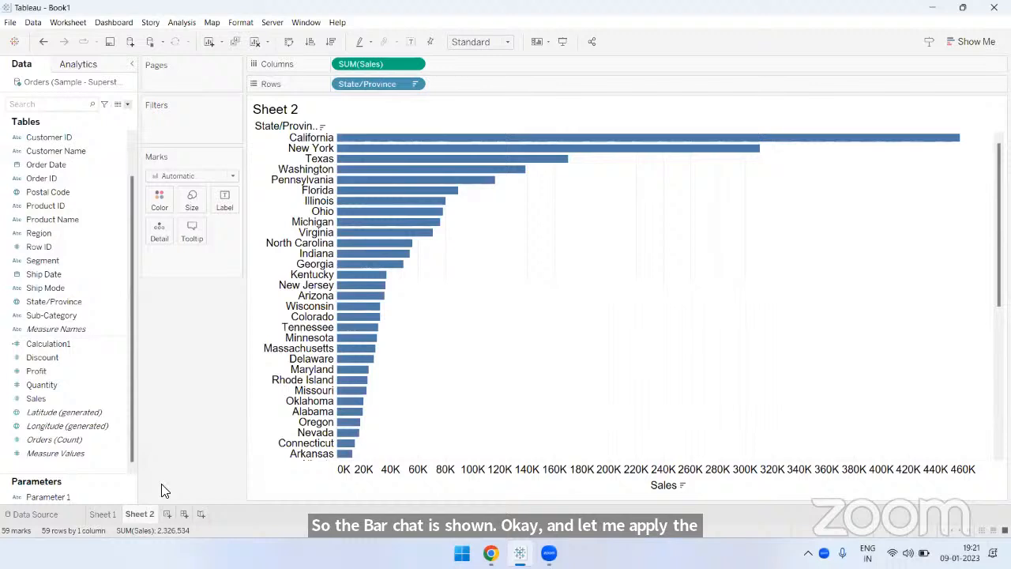
# - Hide the Sales axis header and the State/Province field label above the row headers
pyautogui.rightClick(393, 476)
pyautogui.click(426, 543)
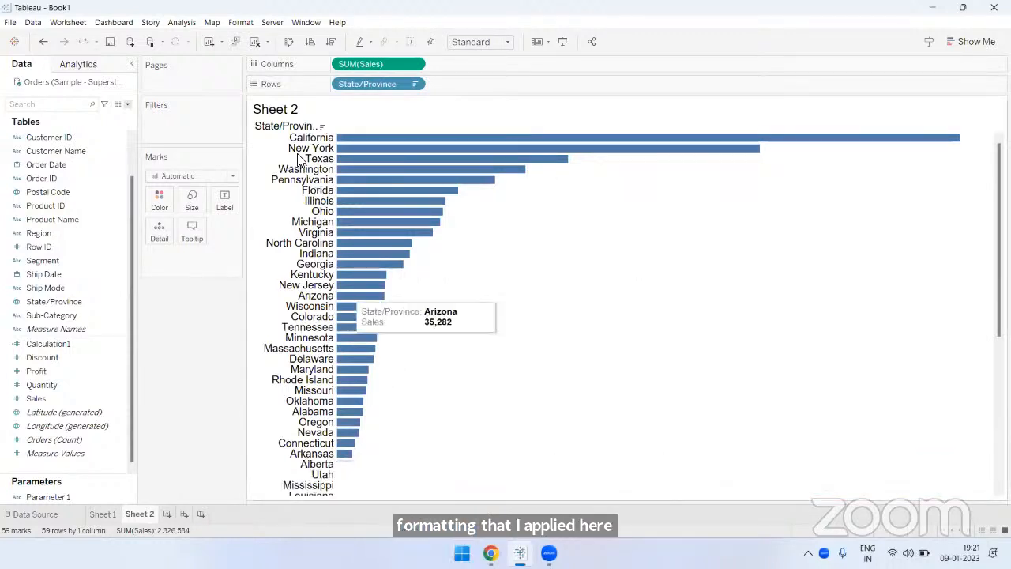
pyautogui.rightClick(300, 126)
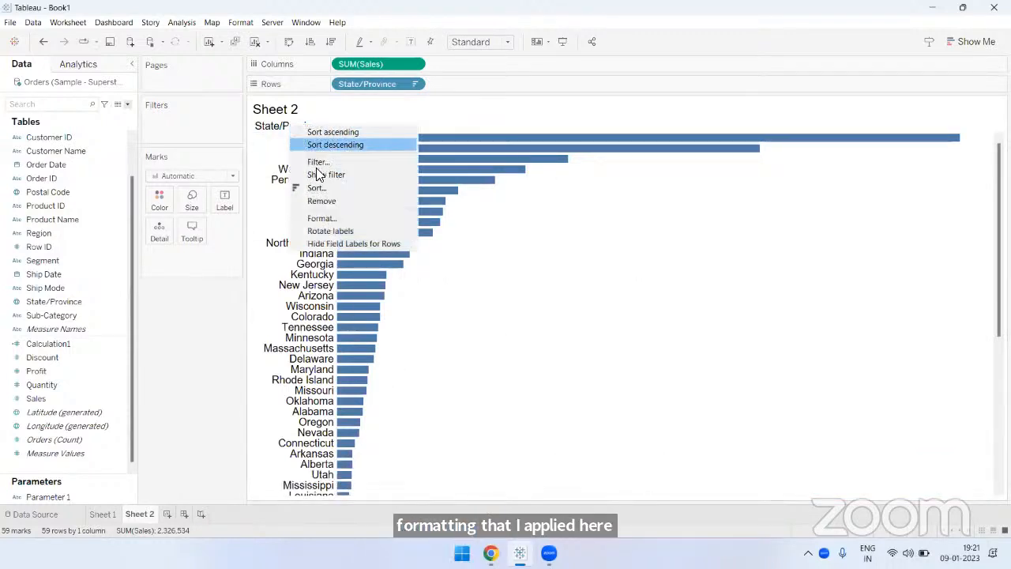
pyautogui.click(340, 243)
# - Increase the row height of the state bars and show their mark labels
pyautogui.moveTo(317, 133); pyautogui.dragTo(317, 155)
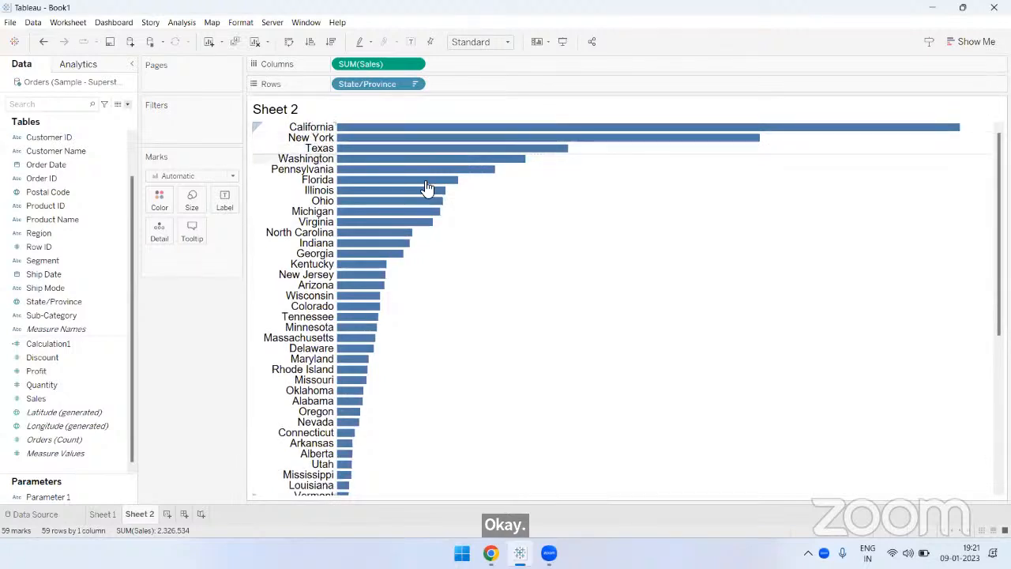
pyautogui.click(412, 42)
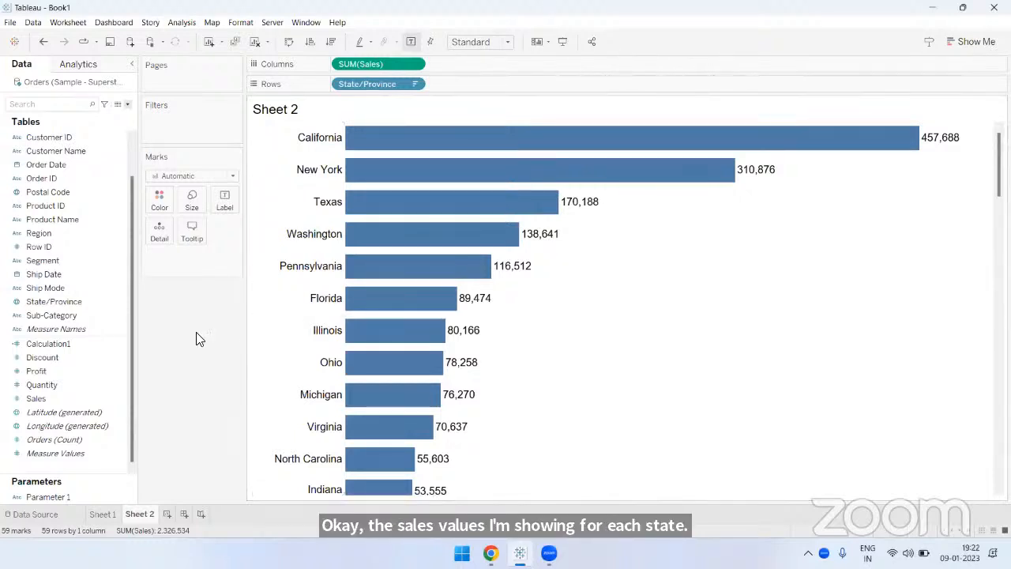
# - Color the bars by State/Province and hide the color legend
pyautogui.moveTo(77, 302); pyautogui.dragTo(158, 198)
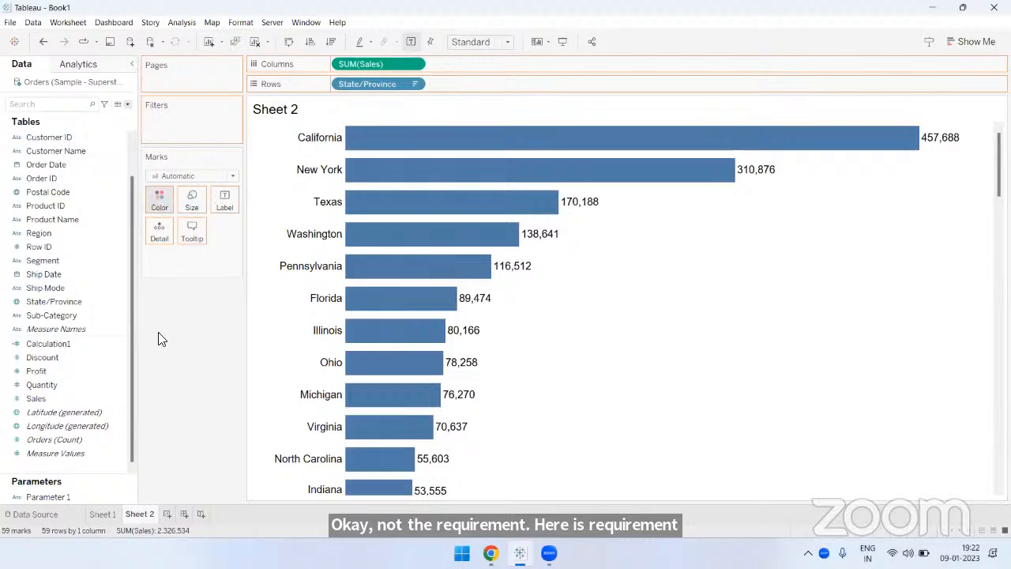
pyautogui.click(541, 42)
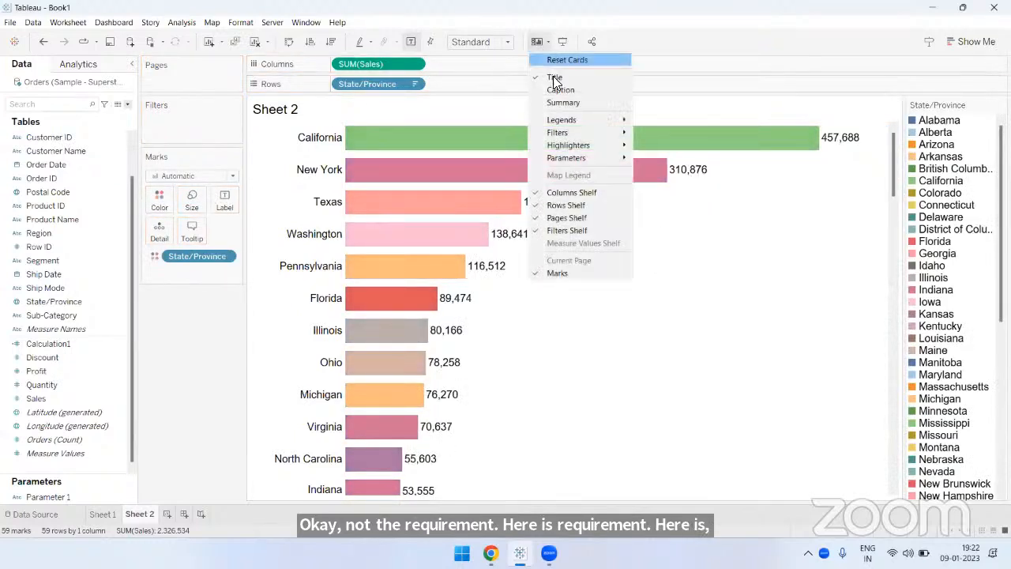
pyautogui.moveTo(580, 119)
pyautogui.click(656, 120)
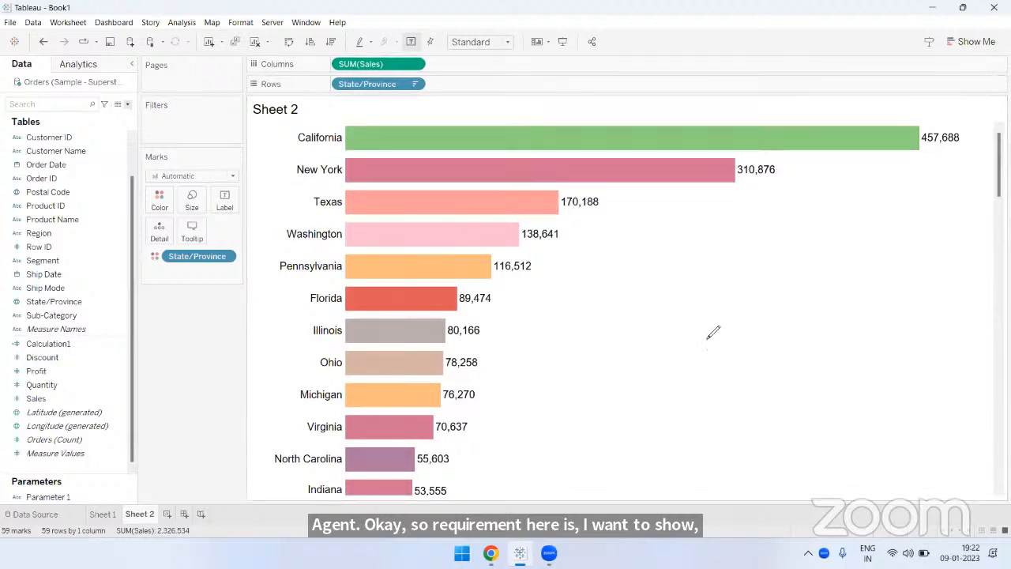
pyautogui.moveTo(714, 332)
pyautogui.mouseDown()
pyautogui.moveTo(723, 350)
pyautogui.moveTo(695, 316)
pyautogui.moveTo(726, 327)
pyautogui.moveTo(699, 293)
pyautogui.mouseUp()
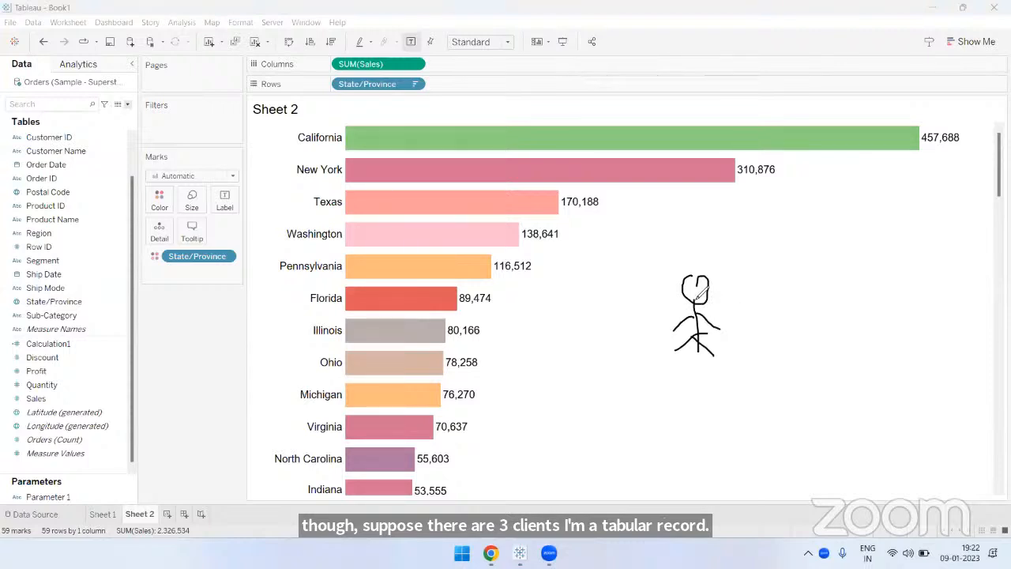
pyautogui.moveTo(734, 355)
pyautogui.mouseDown()
pyautogui.moveTo(684, 357)
pyautogui.moveTo(745, 371)
pyautogui.moveTo(723, 373)
pyautogui.mouseUp()
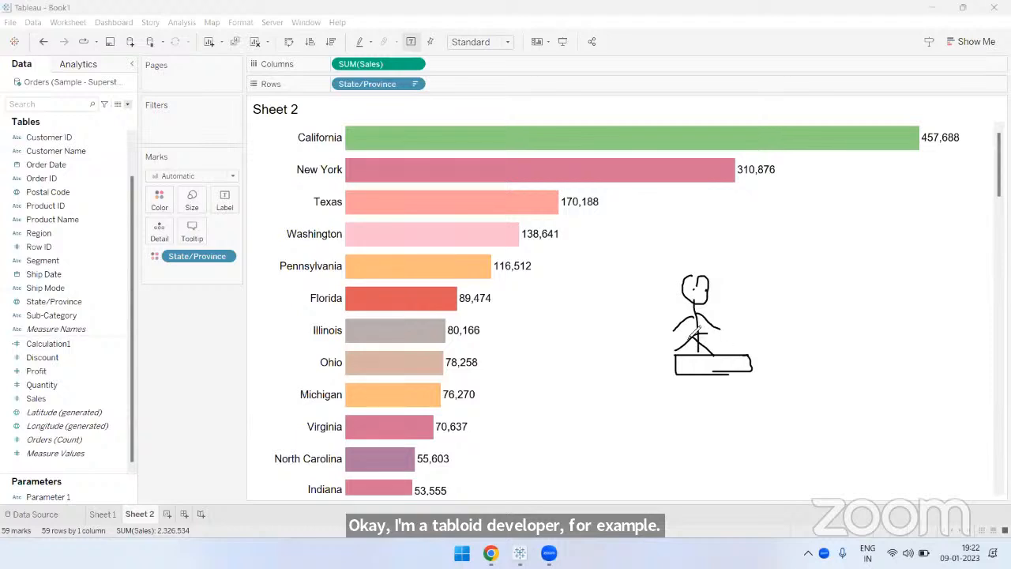
pyautogui.moveTo(677, 327); pyautogui.dragTo(695, 326)
pyautogui.moveTo(678, 330)
pyautogui.mouseDown()
pyautogui.moveTo(679, 364)
pyautogui.moveTo(696, 362)
pyautogui.mouseUp()
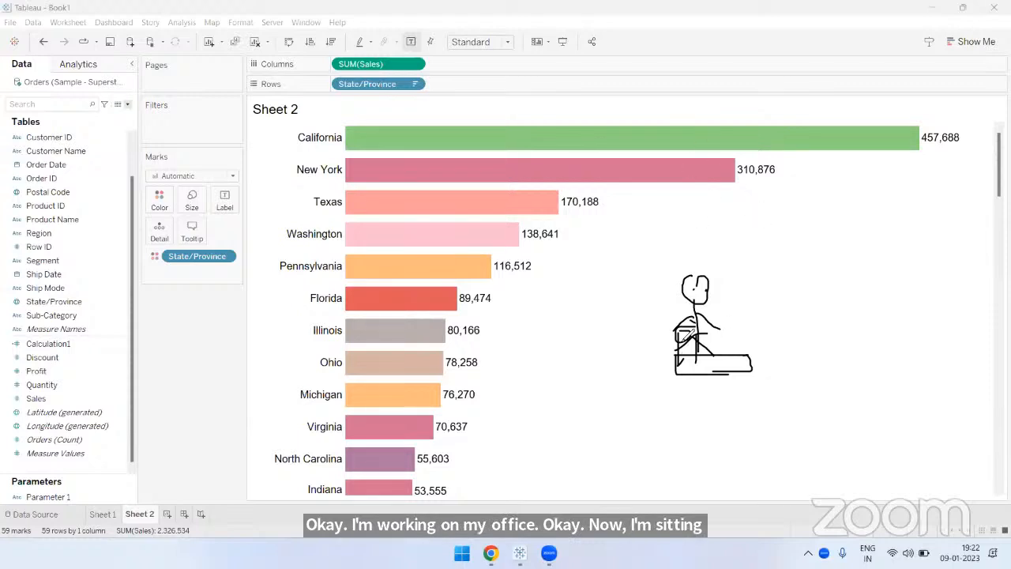
pyautogui.moveTo(724, 332)
pyautogui.mouseDown()
pyautogui.moveTo(698, 337)
pyautogui.moveTo(718, 339)
pyautogui.moveTo(720, 355)
pyautogui.mouseUp()
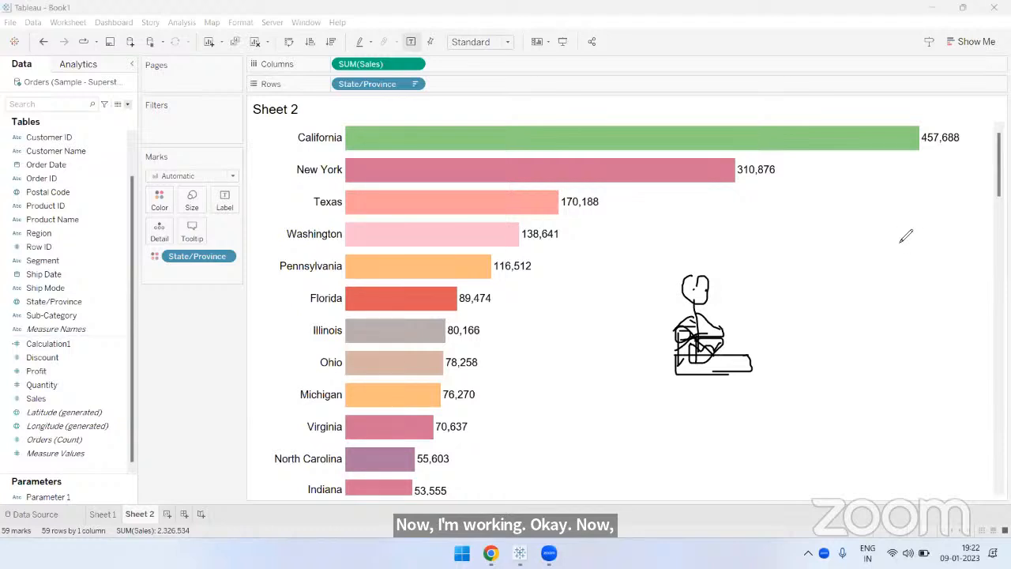
pyautogui.moveTo(893, 228)
pyautogui.mouseDown()
pyautogui.moveTo(882, 258)
pyautogui.moveTo(911, 288)
pyautogui.moveTo(756, 299)
pyautogui.mouseUp()
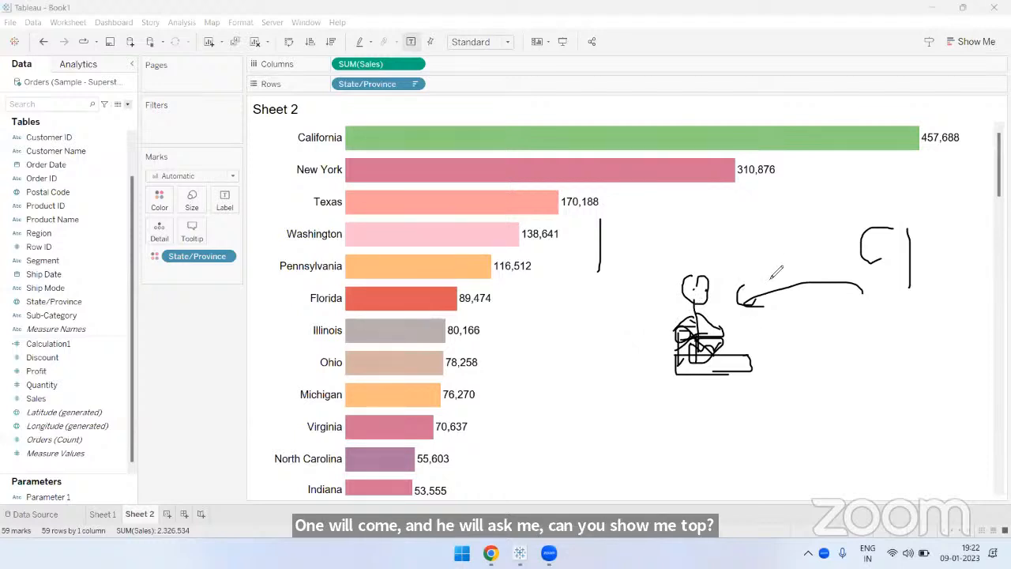
pyautogui.moveTo(765, 251)
pyautogui.mouseDown()
pyautogui.moveTo(765, 276)
pyautogui.moveTo(775, 251)
pyautogui.moveTo(793, 262)
pyautogui.moveTo(782, 273)
pyautogui.mouseUp()
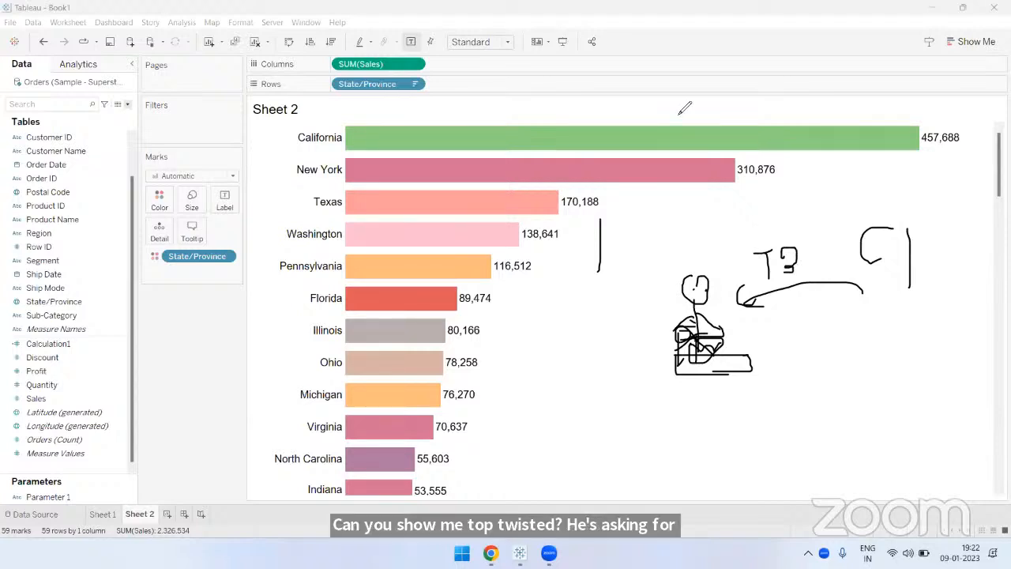
pyautogui.press('Escape')
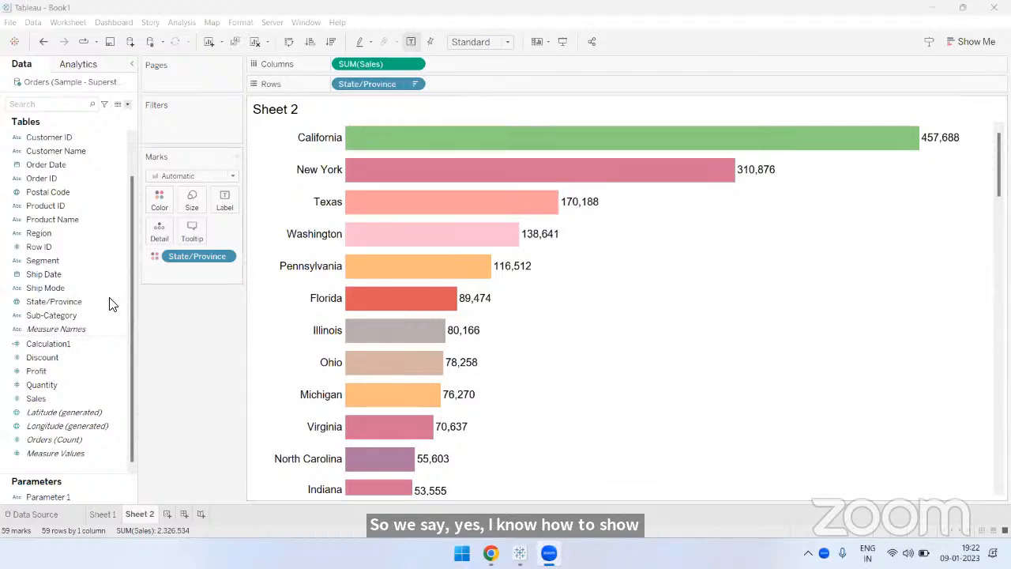
# - Filter State/Province to the top 3 by the sum of Sales
pyautogui.scroll(1, 87, 312)
pyautogui.click(80, 314)
pyautogui.click(65, 342)
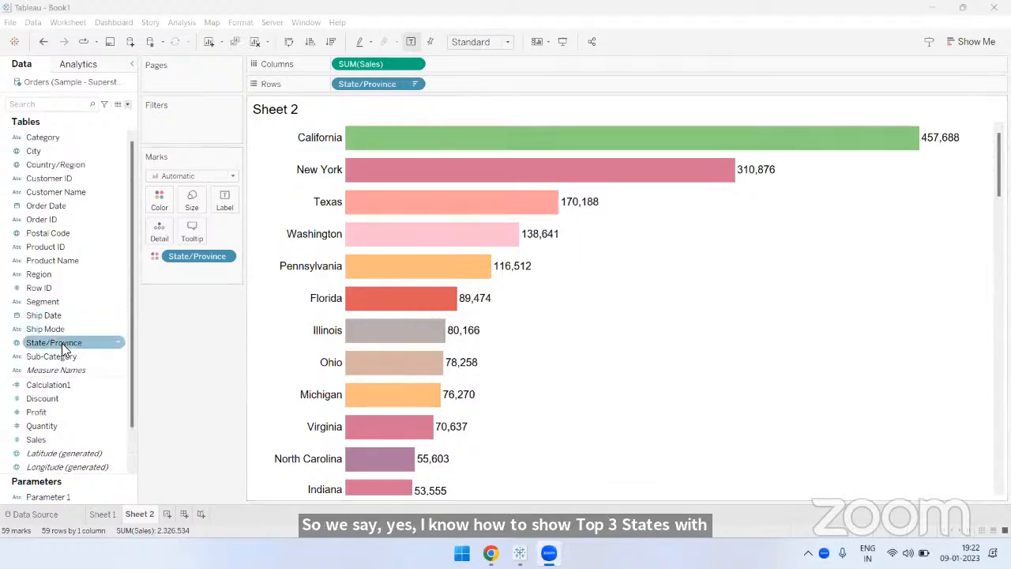
pyautogui.moveTo(62, 344); pyautogui.dragTo(182, 117)
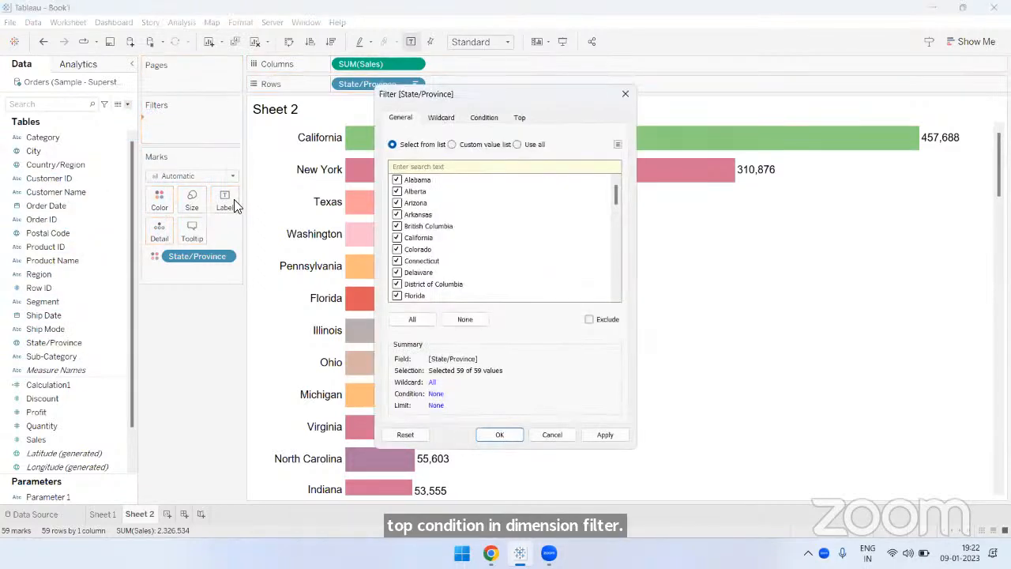
pyautogui.click(519, 117)
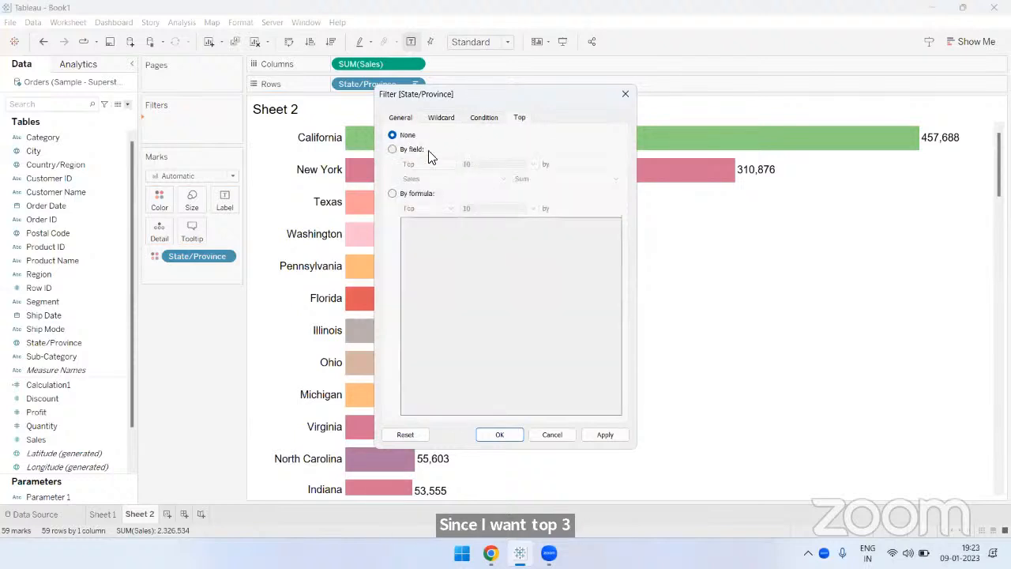
pyautogui.click(426, 152)
pyautogui.press('BackSpace')
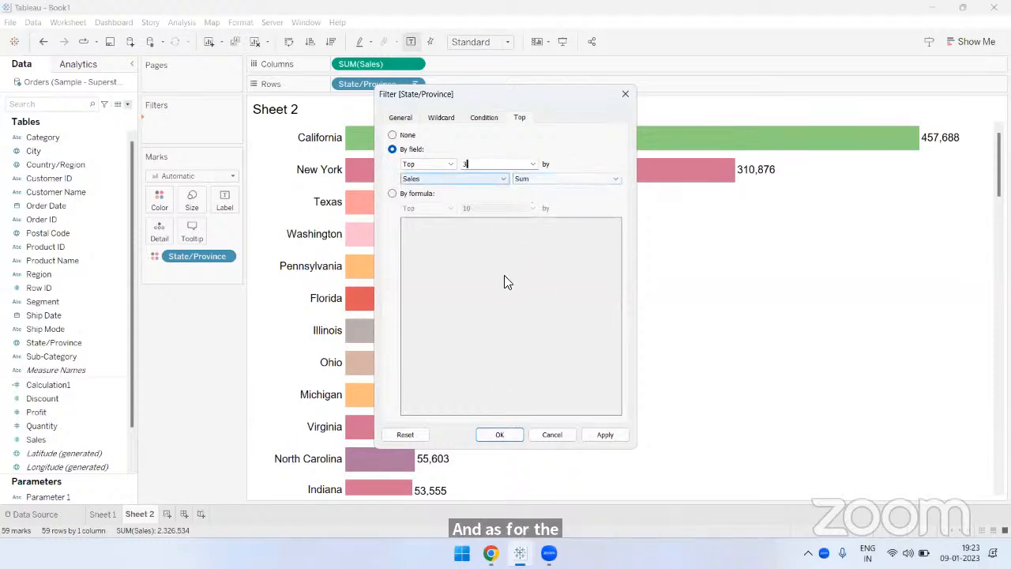
pyautogui.press('Return')
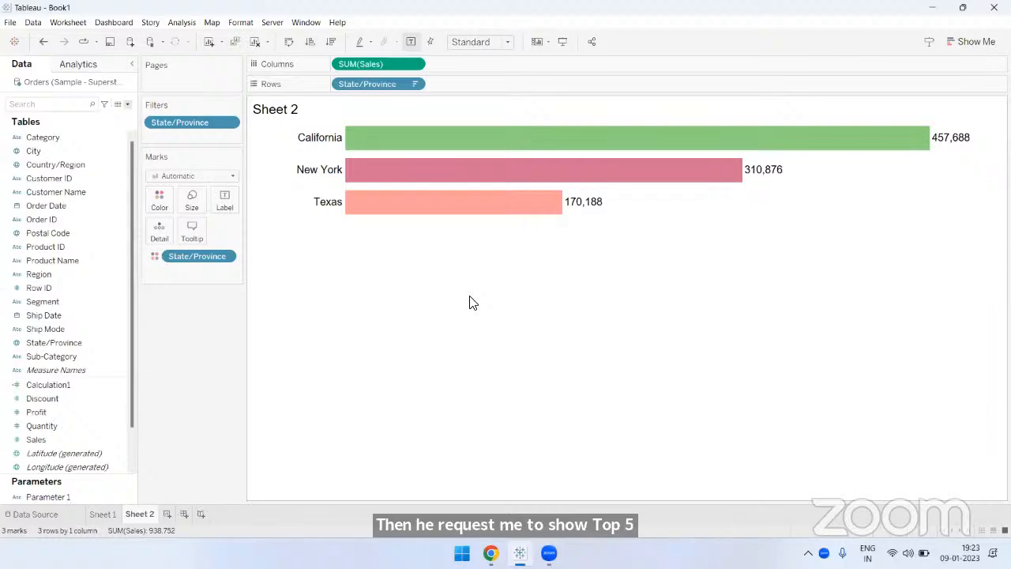
# - Change the State/Province filter to keep the top 5 states by the sum of Sales
pyautogui.rightClick(201, 125)
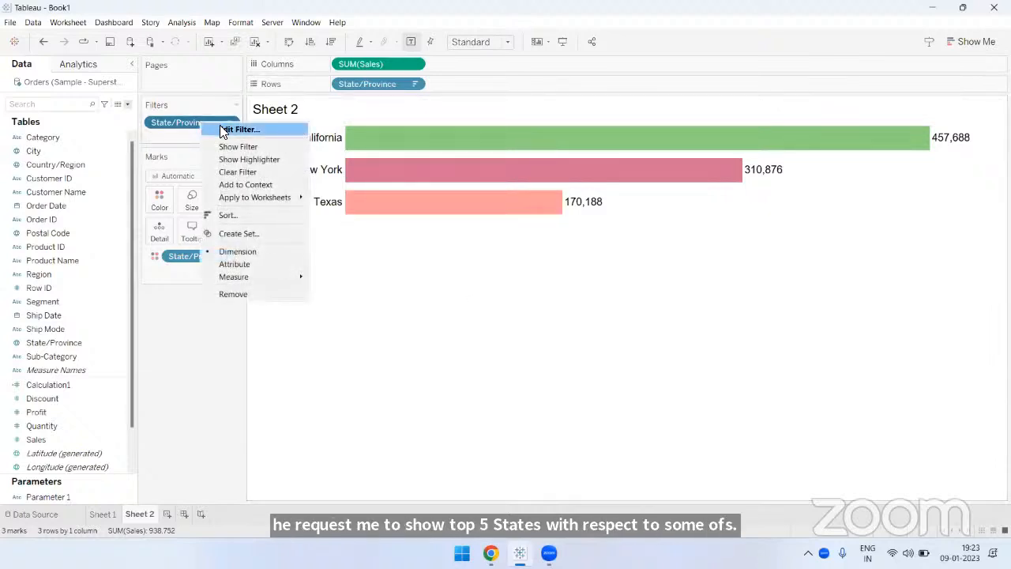
pyautogui.click(223, 129)
pyautogui.click(483, 165)
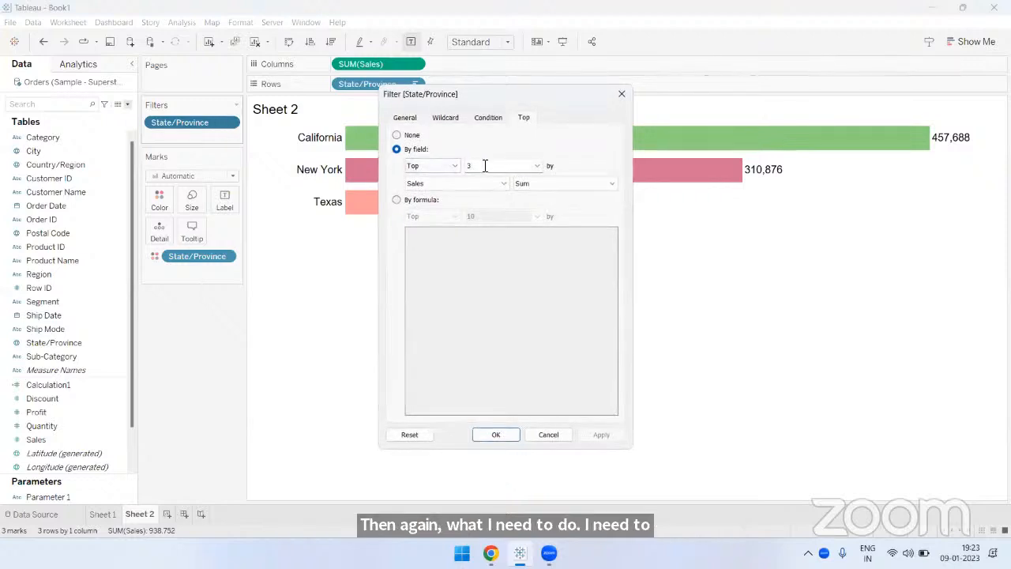
pyautogui.press('BackSpace')
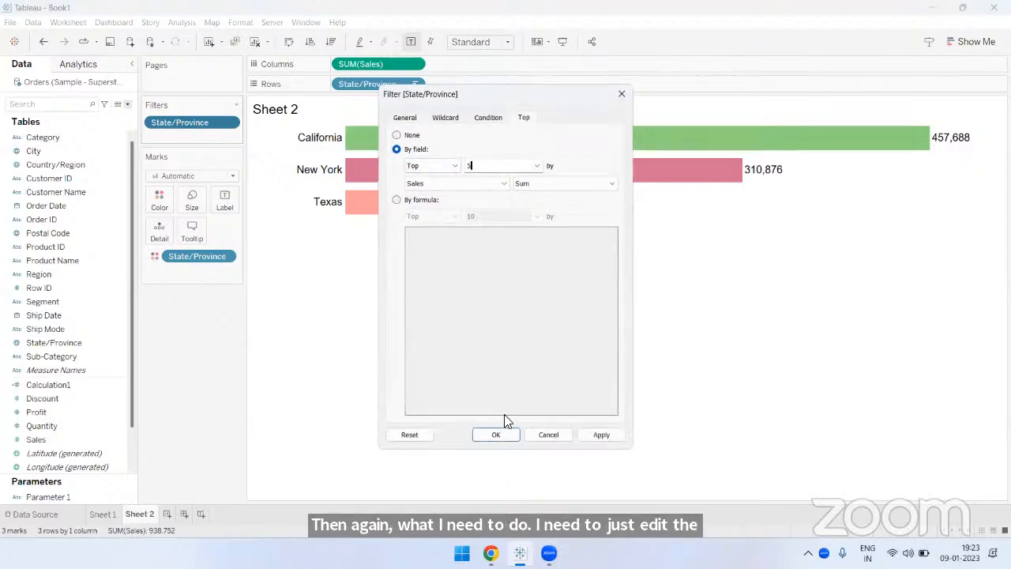
pyautogui.click(505, 434)
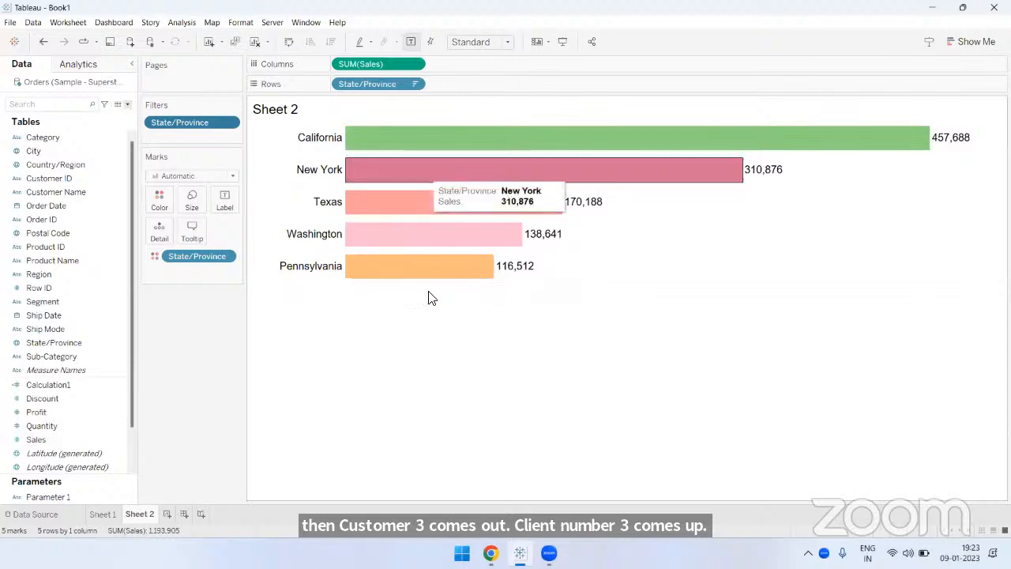
# - Set the State/Province filter to the top 10 by the sum of Sales
pyautogui.rightClick(214, 124)
pyautogui.click(229, 129)
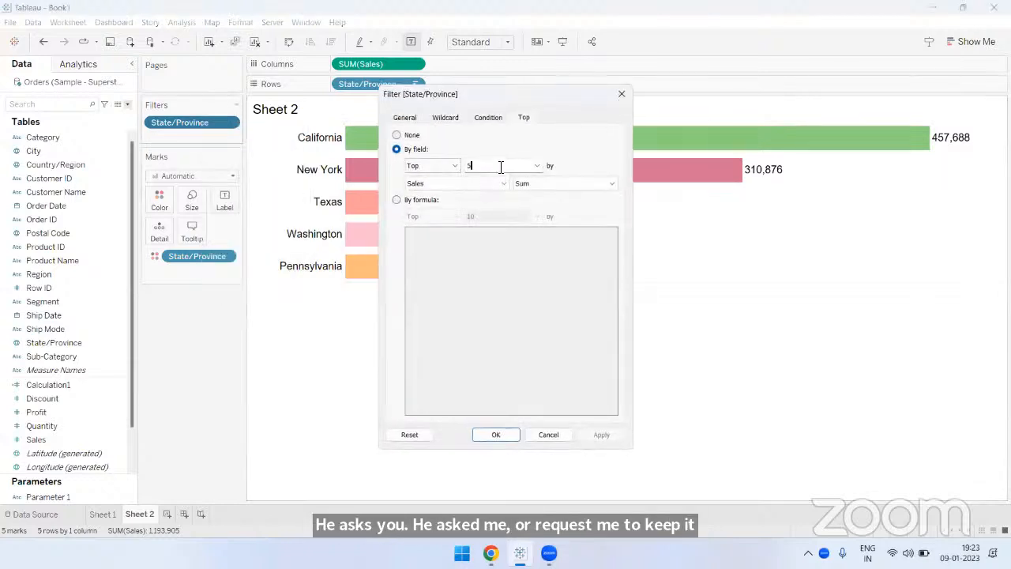
pyautogui.click(500, 167)
pyautogui.press('BackSpace')
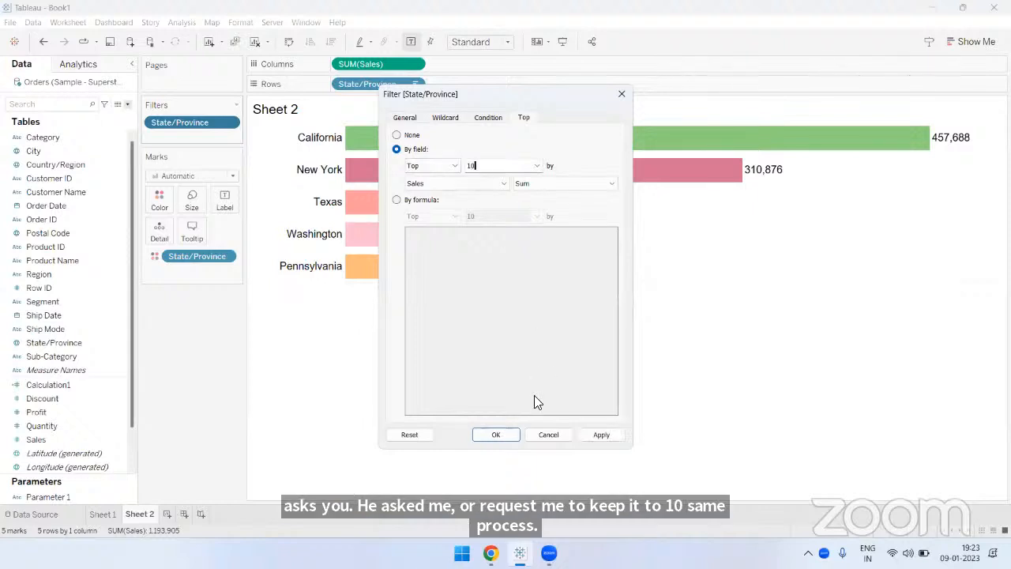
pyautogui.click(509, 436)
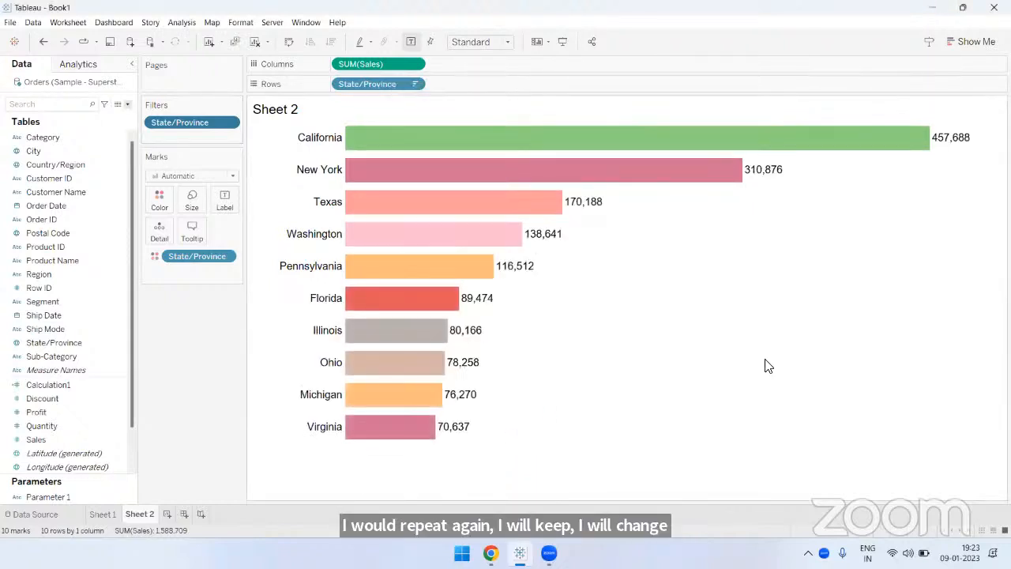
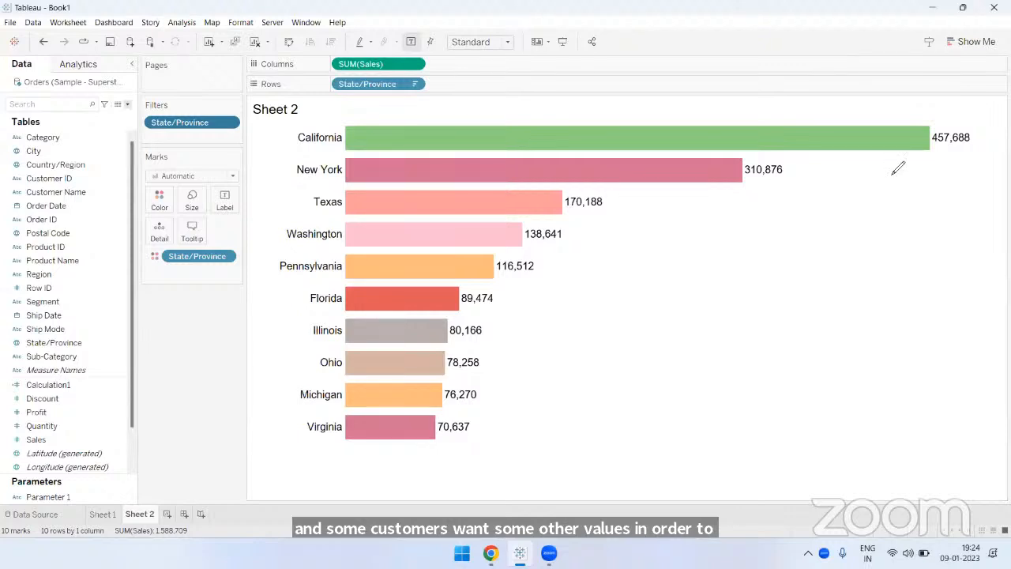
pyautogui.moveTo(895, 172)
pyautogui.mouseDown()
pyautogui.moveTo(985, 183)
pyautogui.moveTo(958, 199)
pyautogui.moveTo(853, 197)
pyautogui.moveTo(844, 173)
pyautogui.moveTo(884, 165)
pyautogui.mouseUp()
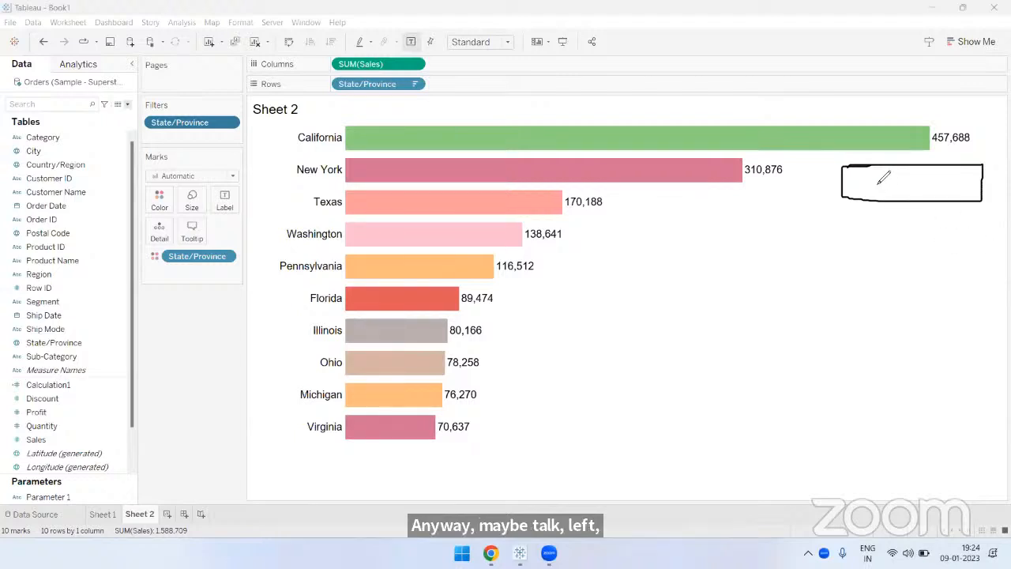
pyautogui.moveTo(872, 169)
pyautogui.mouseDown()
pyautogui.moveTo(887, 193)
pyautogui.moveTo(871, 196)
pyautogui.mouseUp()
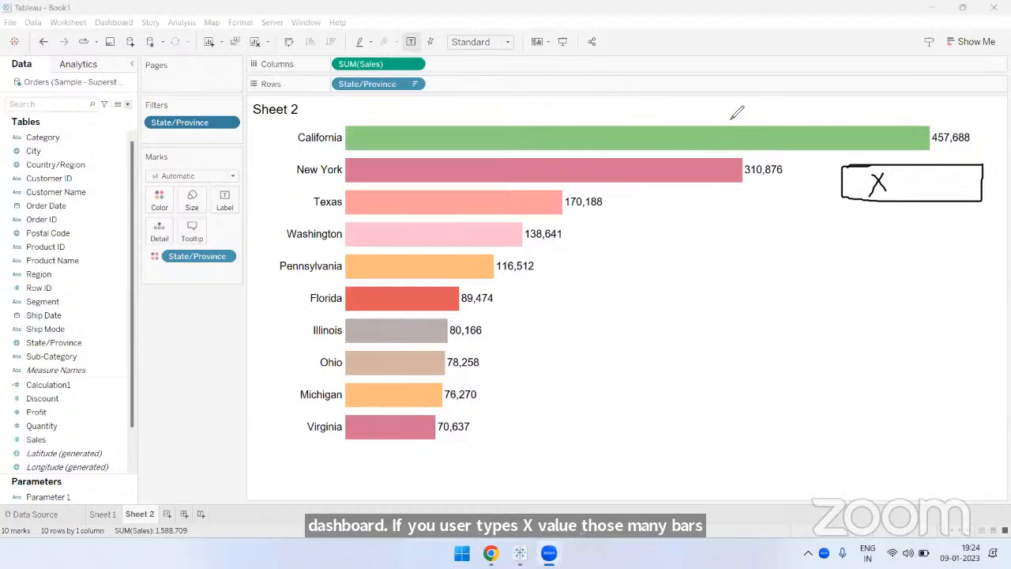
pyautogui.hotkey('ctrl', 'z')
pyautogui.hotkey('ctrl', 'z')
pyautogui.moveTo(866, 176)
pyautogui.mouseDown()
pyautogui.moveTo(880, 175)
pyautogui.moveTo(873, 189)
pyautogui.moveTo(884, 181)
pyautogui.mouseUp()
pyautogui.moveTo(700, 134); pyautogui.dragTo(665, 134)
pyautogui.moveTo(665, 169); pyautogui.dragTo(692, 169)
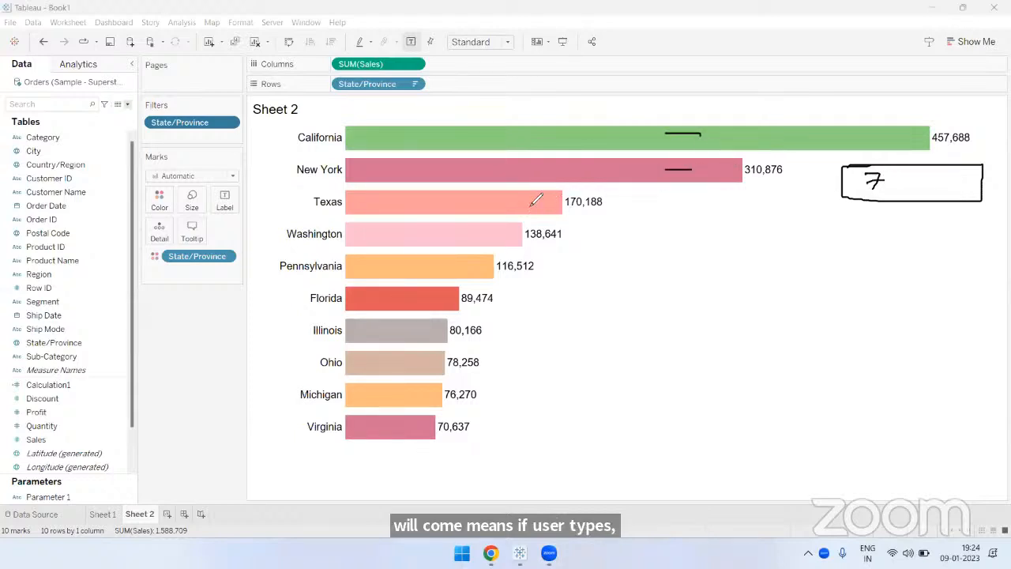
pyautogui.moveTo(525, 201); pyautogui.dragTo(557, 201)
pyautogui.moveTo(487, 237)
pyautogui.mouseDown()
pyautogui.moveTo(510, 238)
pyautogui.moveTo(468, 267)
pyautogui.mouseUp()
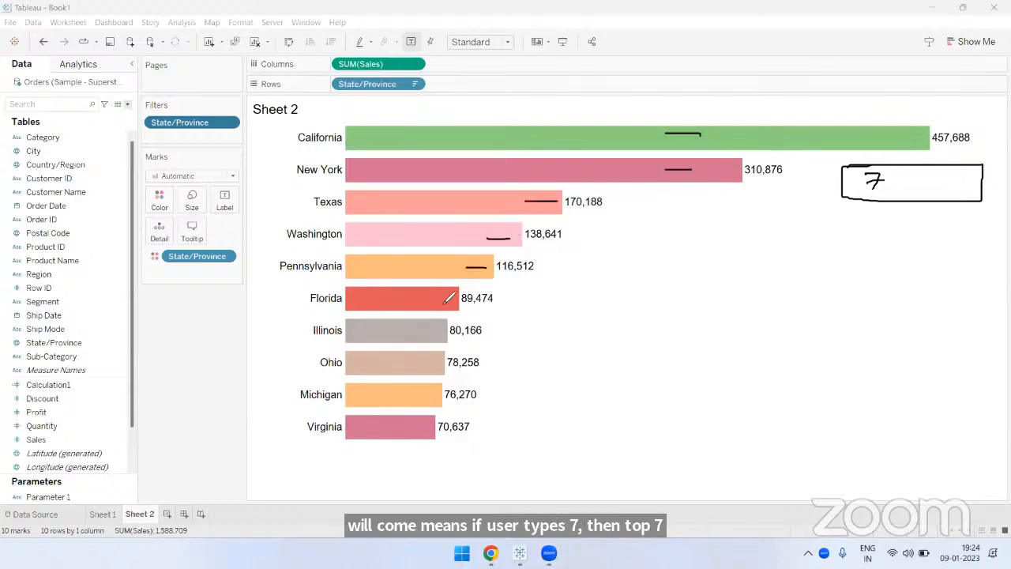
pyautogui.click(434, 297)
pyautogui.moveTo(433, 330); pyautogui.dragTo(455, 332)
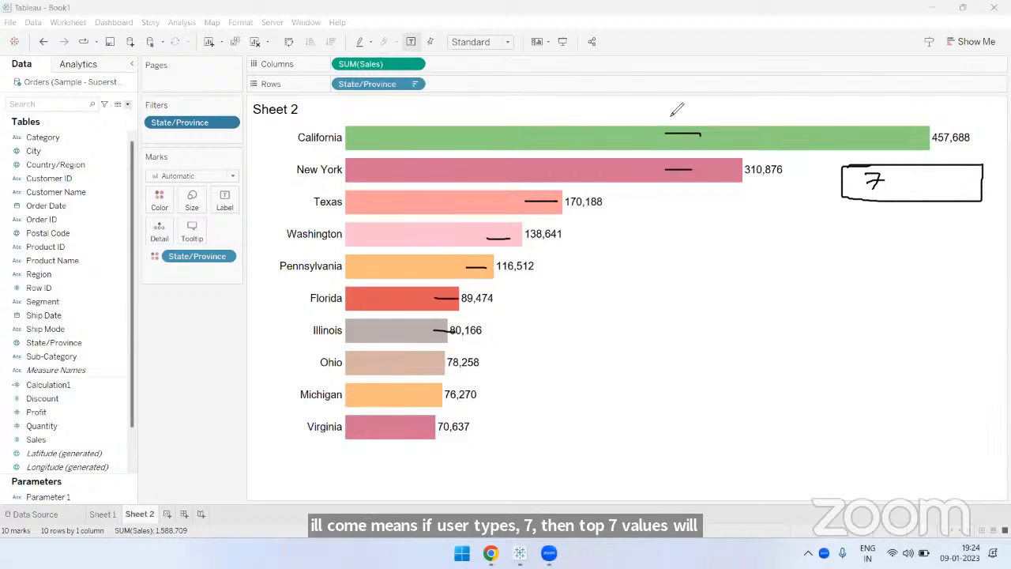
pyautogui.moveTo(891, 184)
pyautogui.mouseDown()
pyautogui.moveTo(886, 215)
pyautogui.moveTo(965, 185)
pyautogui.moveTo(985, 212)
pyautogui.mouseUp()
pyautogui.moveTo(886, 215); pyautogui.dragTo(985, 215)
pyautogui.moveTo(926, 188); pyautogui.dragTo(932, 235)
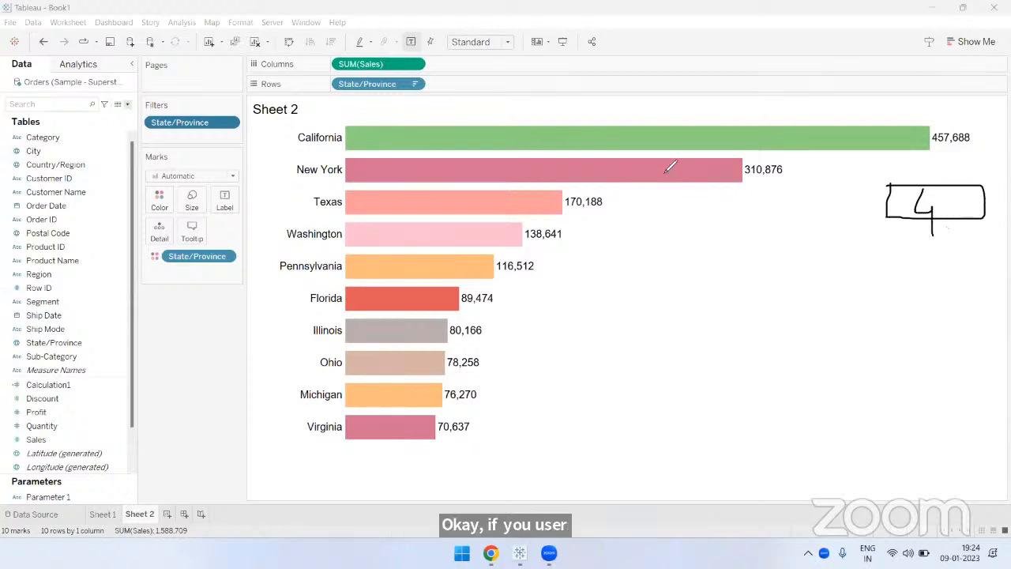
pyautogui.moveTo(644, 133); pyautogui.dragTo(668, 124)
pyautogui.moveTo(641, 162); pyautogui.dragTo(670, 152)
pyautogui.moveTo(515, 199); pyautogui.dragTo(539, 189)
pyautogui.moveTo(496, 235); pyautogui.dragTo(517, 223)
pyautogui.moveTo(915, 185)
pyautogui.mouseDown()
pyautogui.moveTo(907, 213)
pyautogui.moveTo(928, 220)
pyautogui.mouseUp()
pyautogui.moveTo(751, 141); pyautogui.dragTo(751, 223)
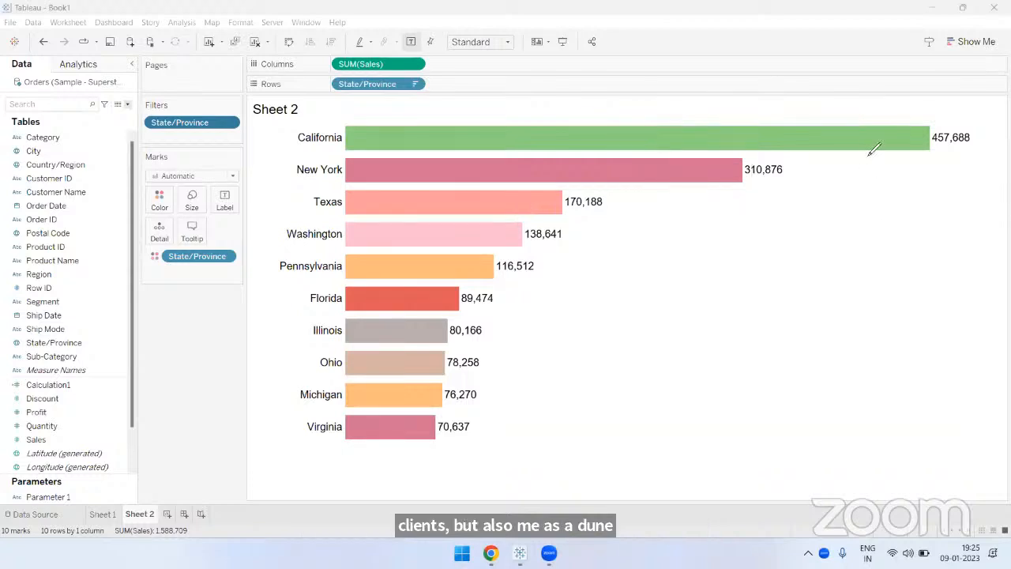
pyautogui.moveTo(861, 113); pyautogui.dragTo(870, 352)
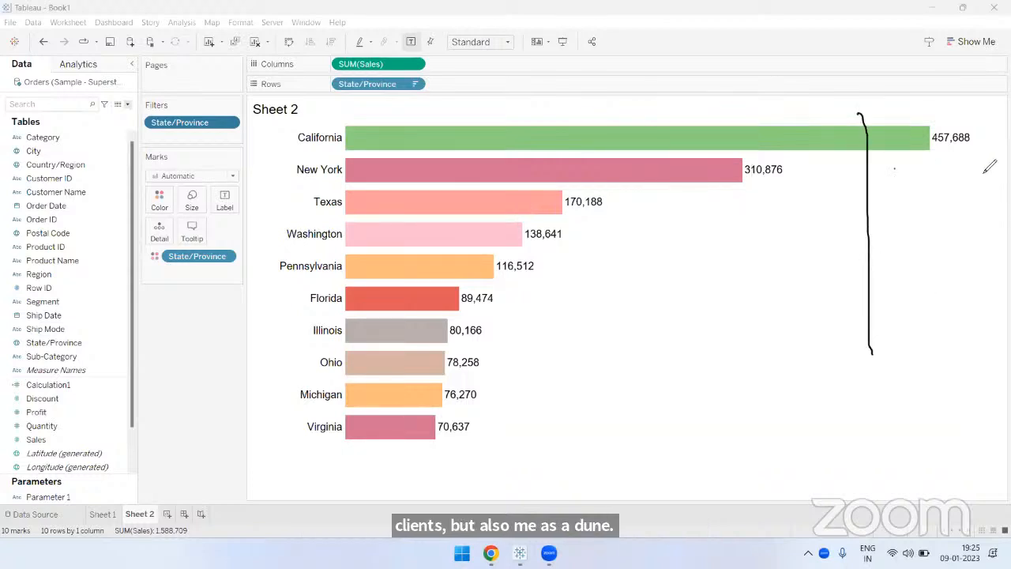
pyautogui.moveTo(894, 168)
pyautogui.mouseDown()
pyautogui.moveTo(954, 196)
pyautogui.moveTo(894, 193)
pyautogui.moveTo(893, 169)
pyautogui.mouseUp()
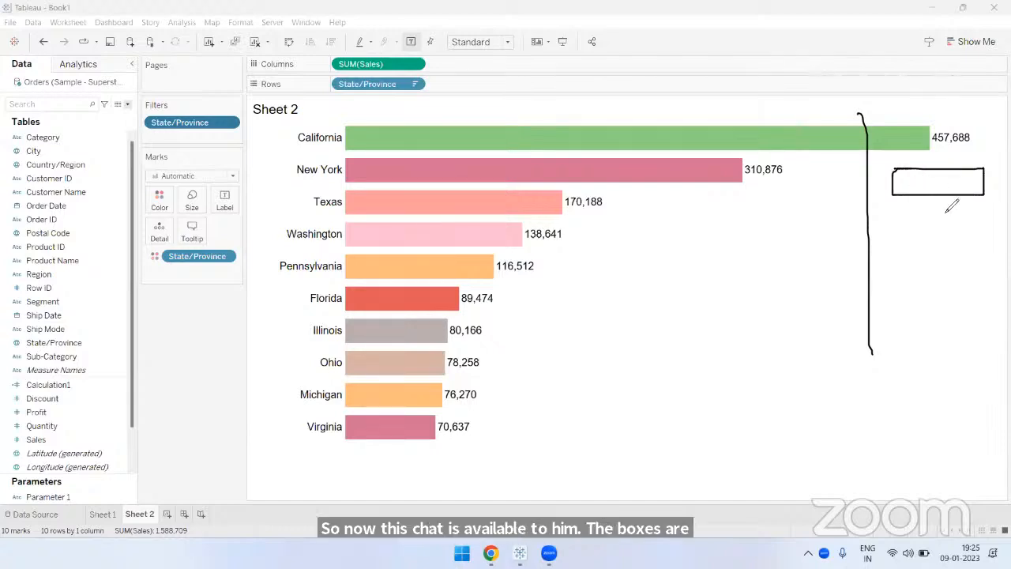
pyautogui.moveTo(902, 182); pyautogui.dragTo(947, 182)
pyautogui.moveTo(685, 159); pyautogui.dragTo(694, 236)
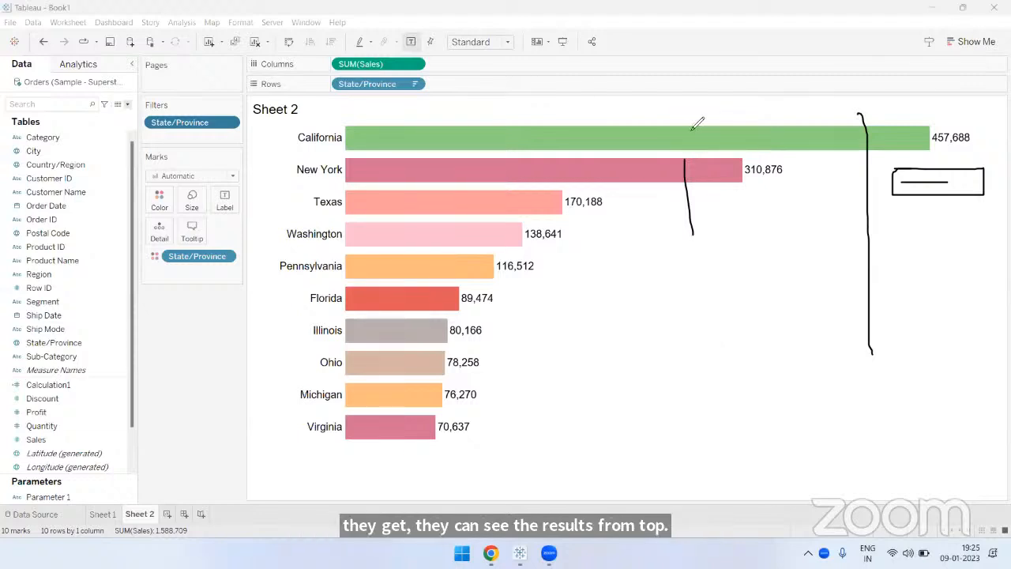
pyautogui.press('e')
pyautogui.moveTo(975, 131)
pyautogui.mouseDown()
pyautogui.moveTo(918, 168)
pyautogui.moveTo(959, 194)
pyautogui.mouseUp()
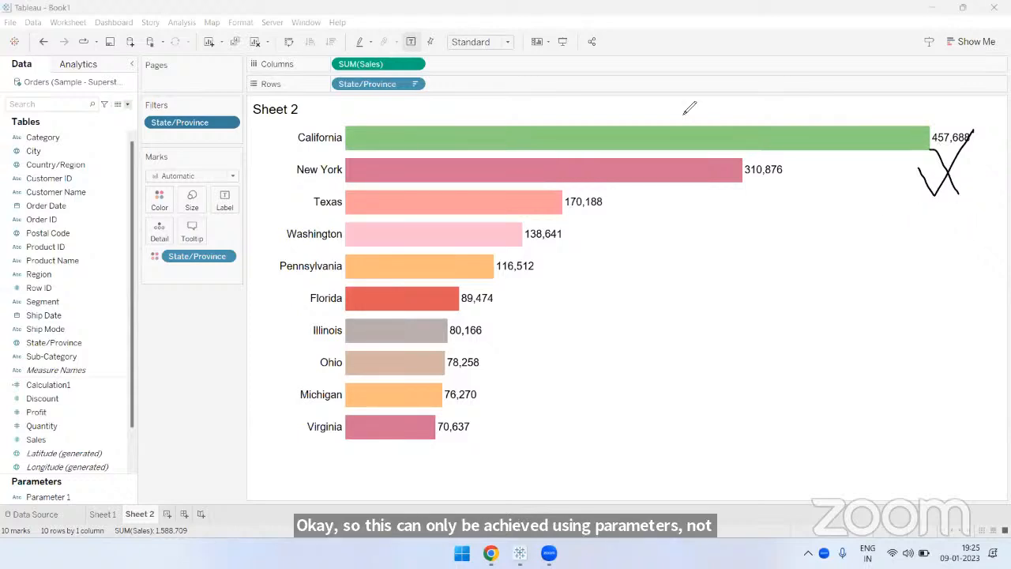
# - Fit the bar chart to Entire View and open the State/Province filter for editing
pyautogui.click(484, 45)
pyautogui.click(488, 92)
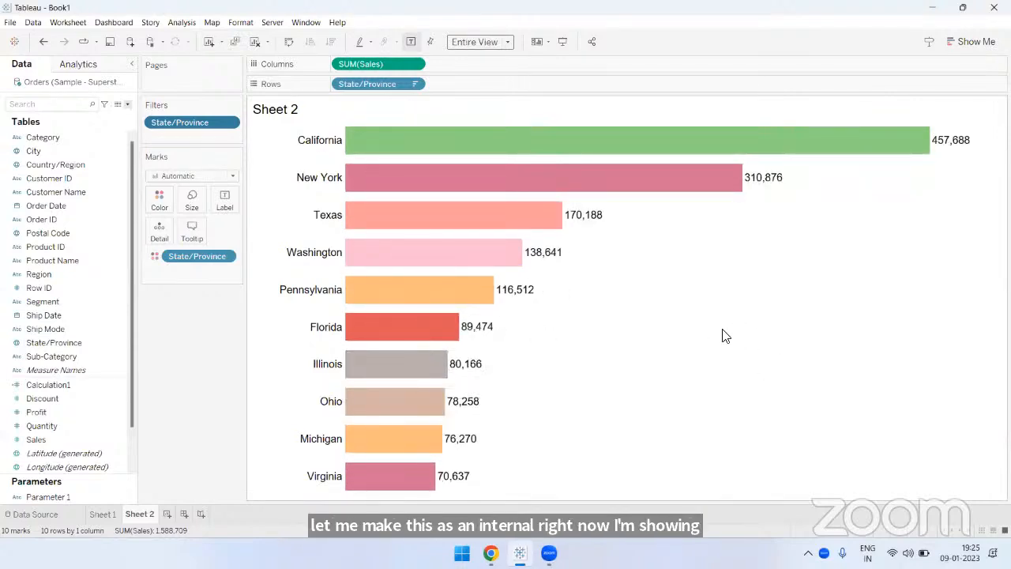
pyautogui.rightClick(201, 124)
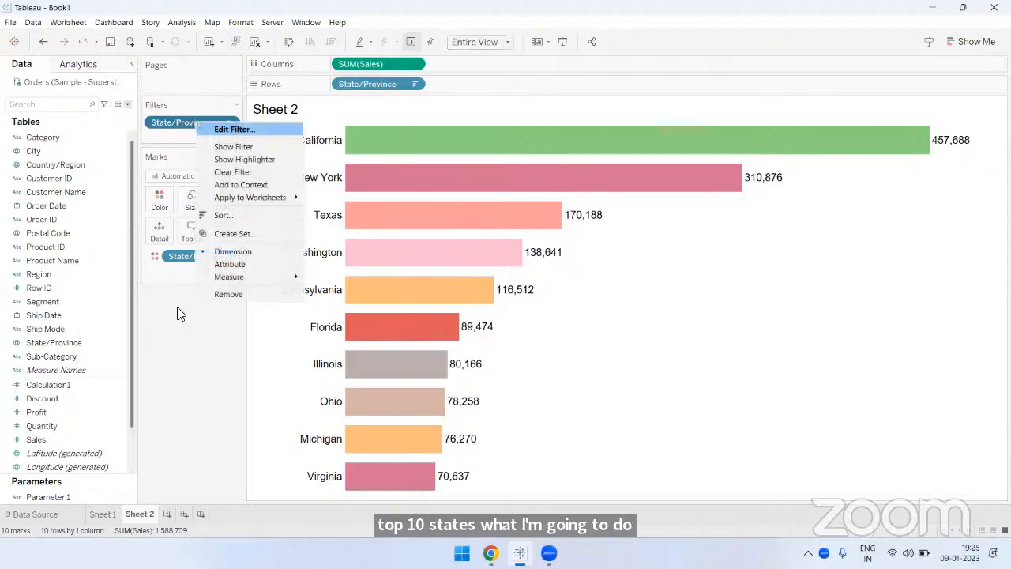
pyautogui.click(226, 128)
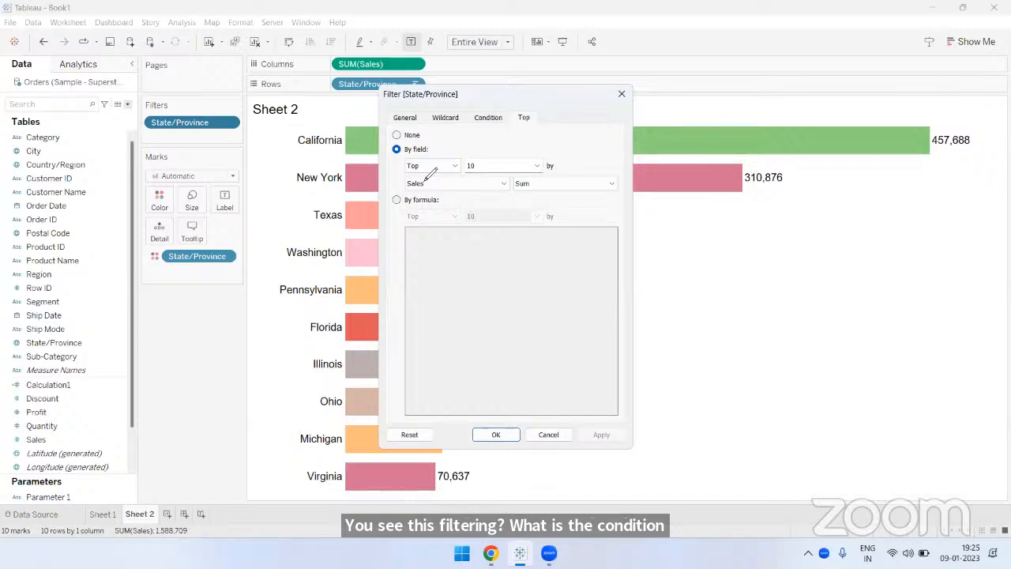
pyautogui.moveTo(431, 173)
pyautogui.mouseDown()
pyautogui.moveTo(534, 166)
pyautogui.moveTo(535, 188)
pyautogui.mouseUp()
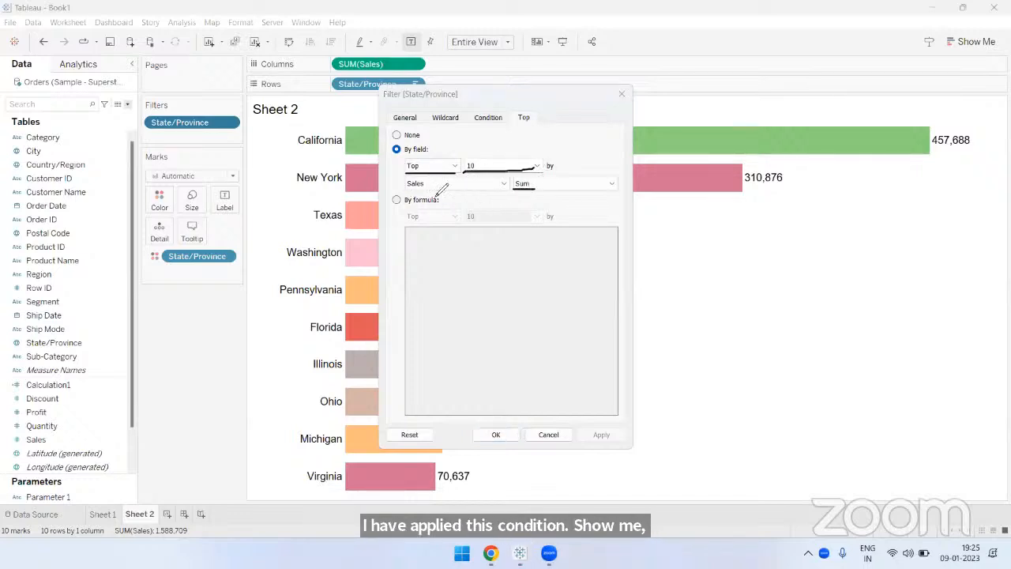
pyautogui.moveTo(408, 191); pyautogui.dragTo(443, 191)
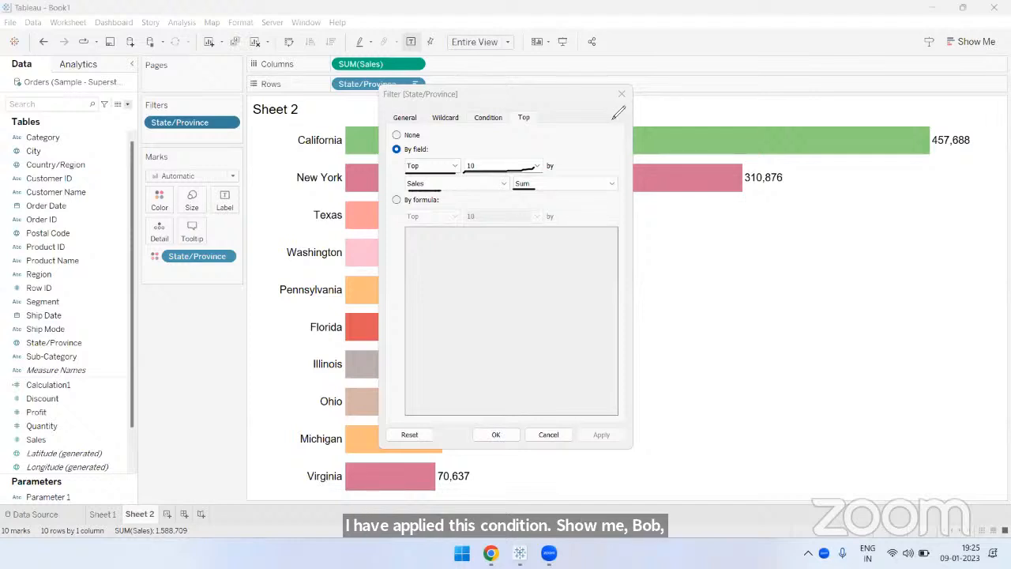
pyautogui.moveTo(490, 163)
pyautogui.mouseDown()
pyautogui.moveTo(467, 162)
pyautogui.moveTo(509, 167)
pyautogui.moveTo(553, 129)
pyautogui.moveTo(530, 135)
pyautogui.moveTo(555, 161)
pyautogui.mouseUp()
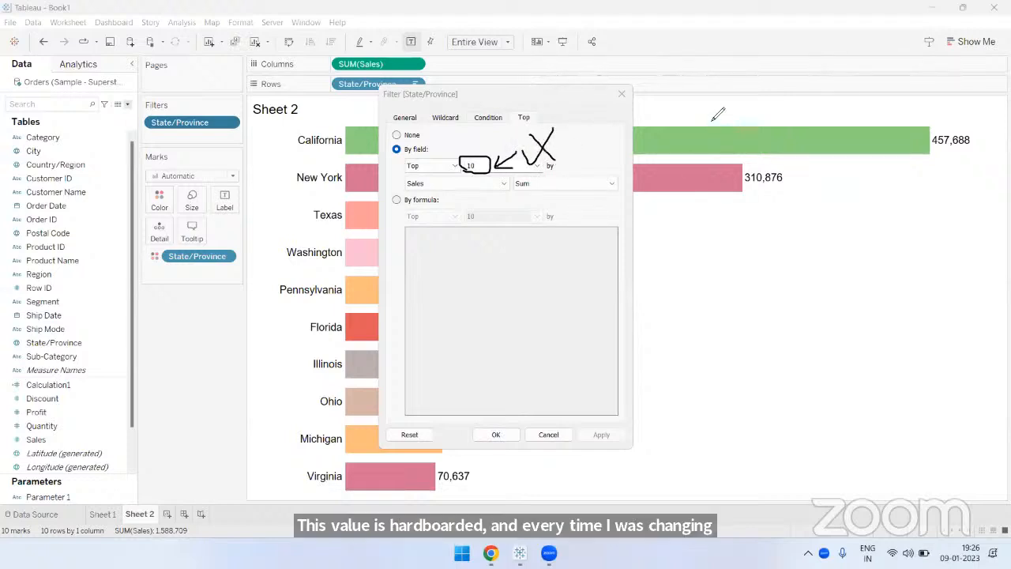
pyautogui.moveTo(492, 168)
pyautogui.mouseDown()
pyautogui.moveTo(484, 157)
pyautogui.moveTo(473, 175)
pyautogui.mouseUp()
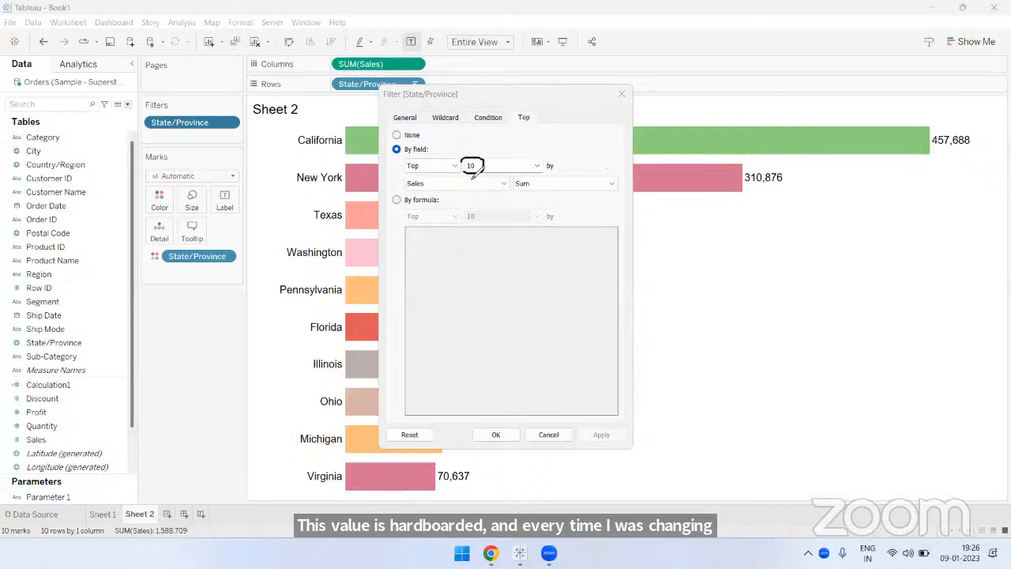
pyautogui.moveTo(884, 147)
pyautogui.mouseDown()
pyautogui.moveTo(986, 124)
pyautogui.moveTo(953, 157)
pyautogui.moveTo(874, 152)
pyautogui.mouseUp()
pyautogui.moveTo(908, 127)
pyautogui.mouseDown()
pyautogui.moveTo(914, 82)
pyautogui.moveTo(921, 125)
pyautogui.mouseUp()
pyautogui.moveTo(921, 150)
pyautogui.mouseDown()
pyautogui.moveTo(494, 160)
pyautogui.moveTo(511, 153)
pyautogui.mouseUp()
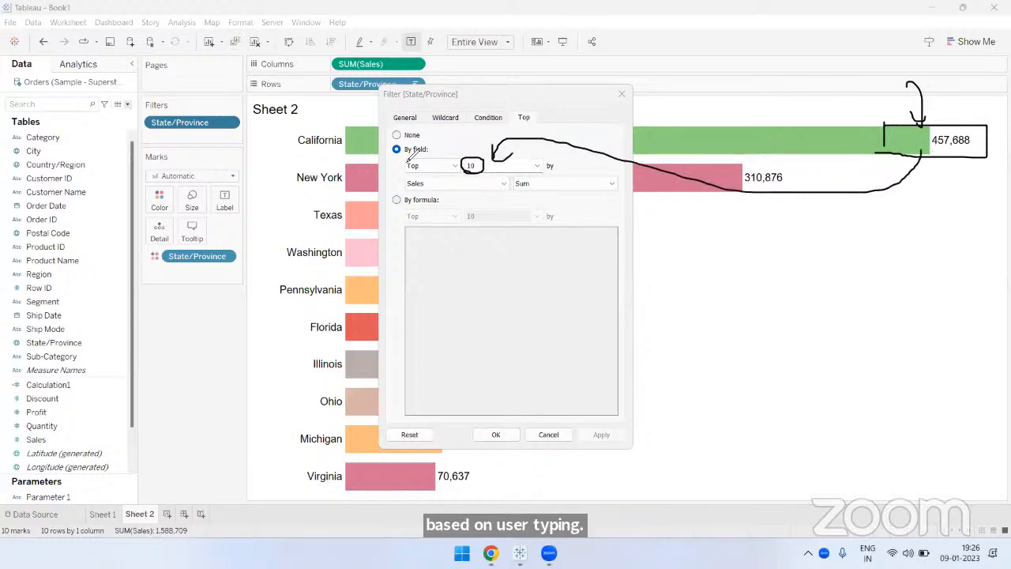
pyautogui.moveTo(404, 155); pyautogui.dragTo(469, 158)
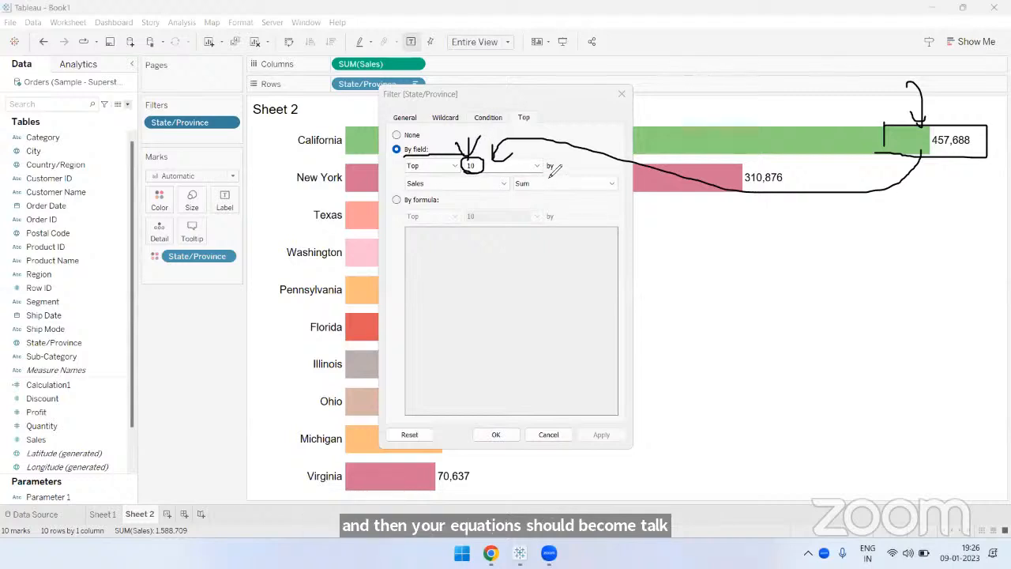
pyautogui.moveTo(542, 167); pyautogui.dragTo(554, 167)
pyautogui.moveTo(420, 190); pyautogui.dragTo(536, 186)
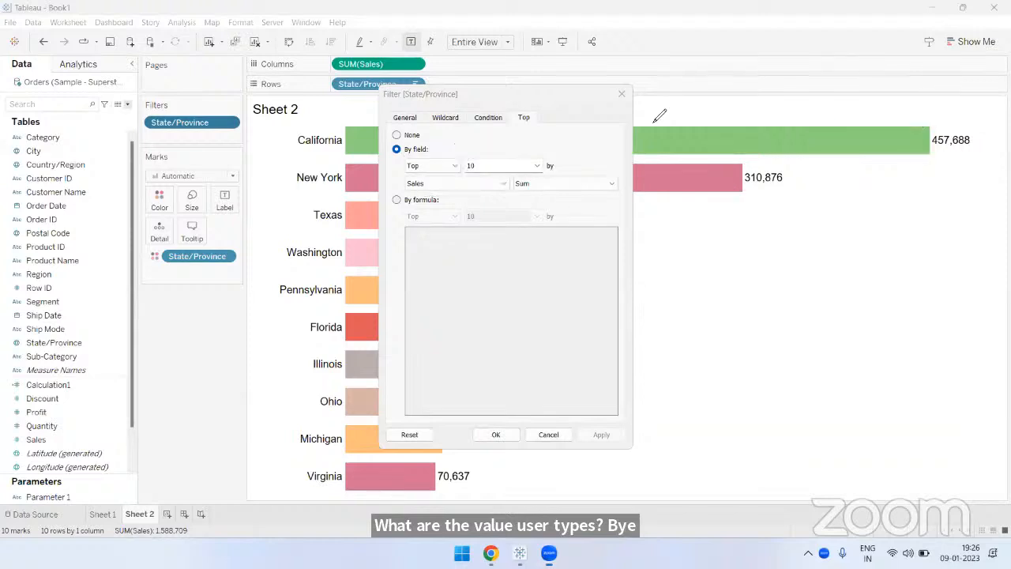
# - Clear the fixed count in the State/Province top filter and start creating a new parameter in its place
pyautogui.click(488, 165)
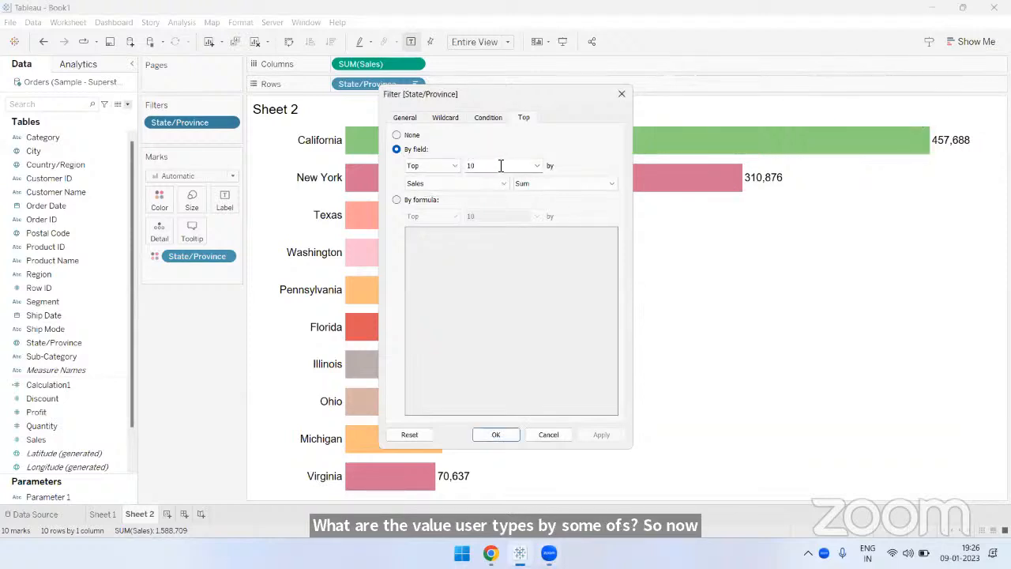
pyautogui.press('BackSpace')
pyautogui.press('BackSpace')
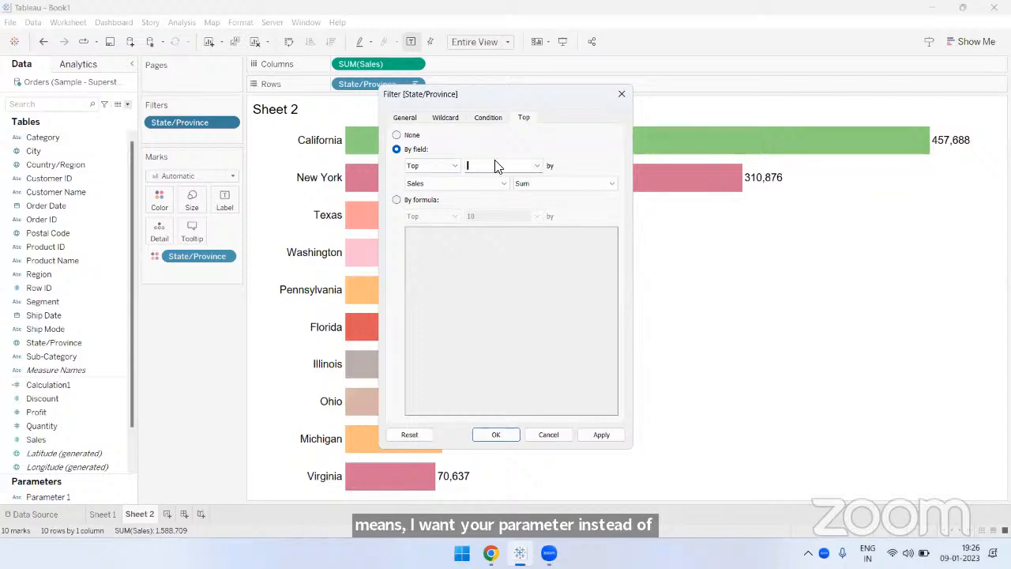
pyautogui.click(538, 165)
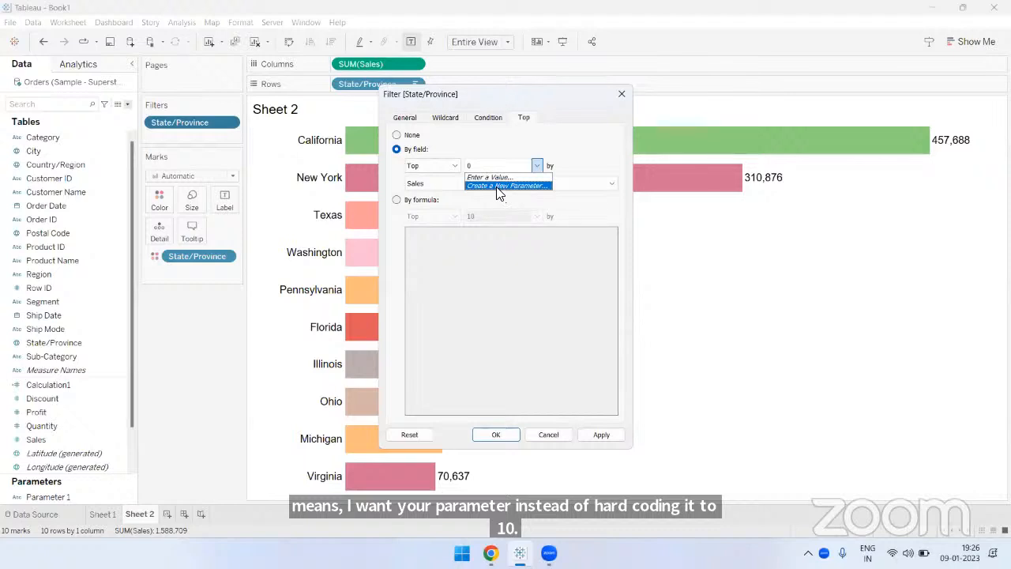
pyautogui.press('Return')
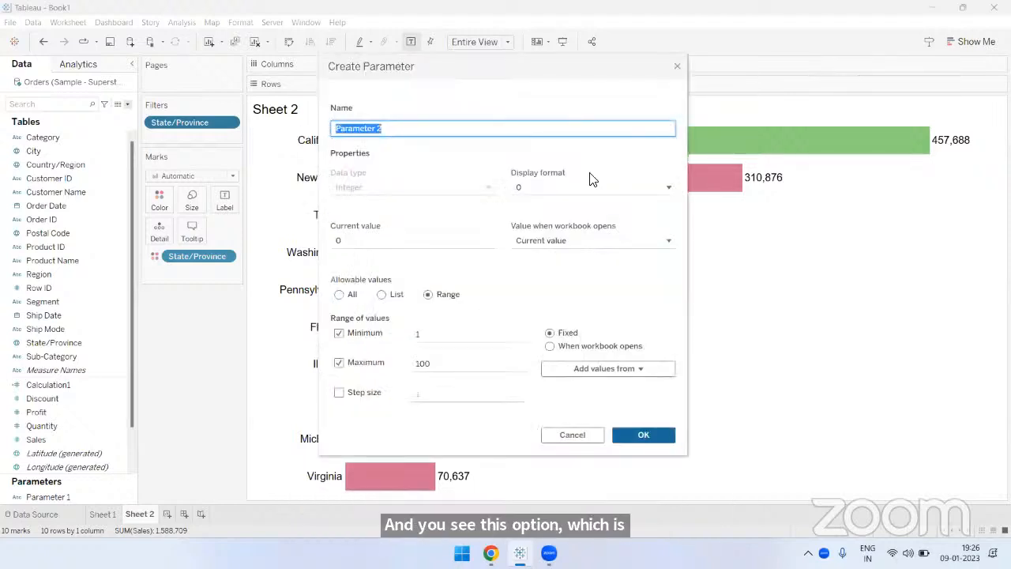
# - Name the new parameter Top N States and set its current value to 5
pyautogui.press('BackSpace')
pyautogui.write('To')
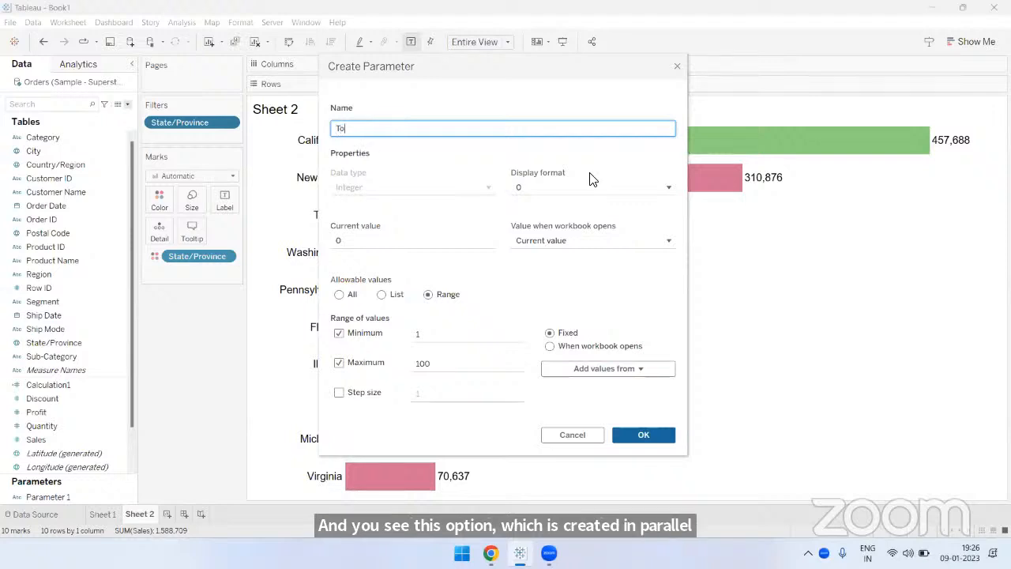
pyautogui.write('p N States')
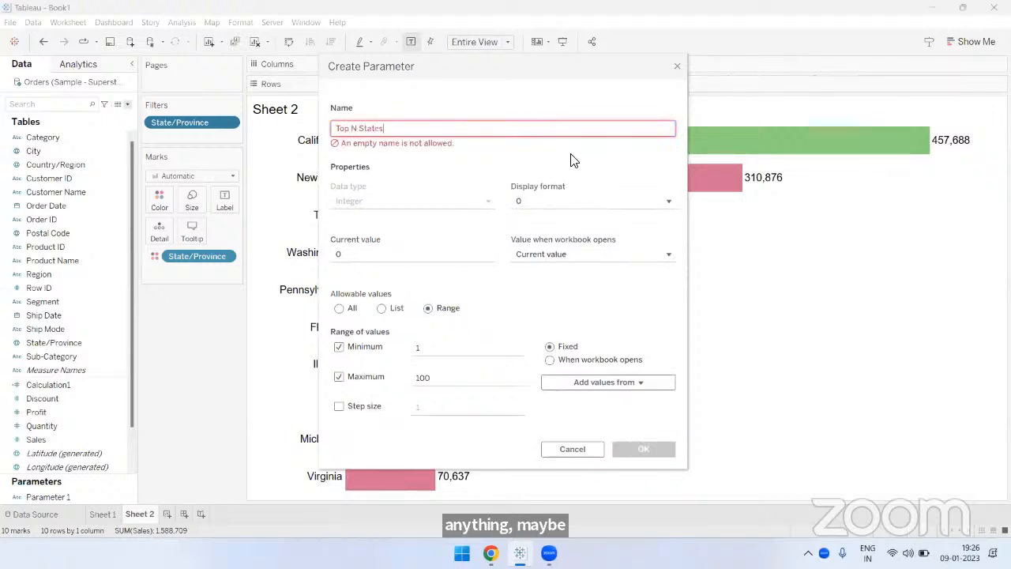
pyautogui.click(571, 154)
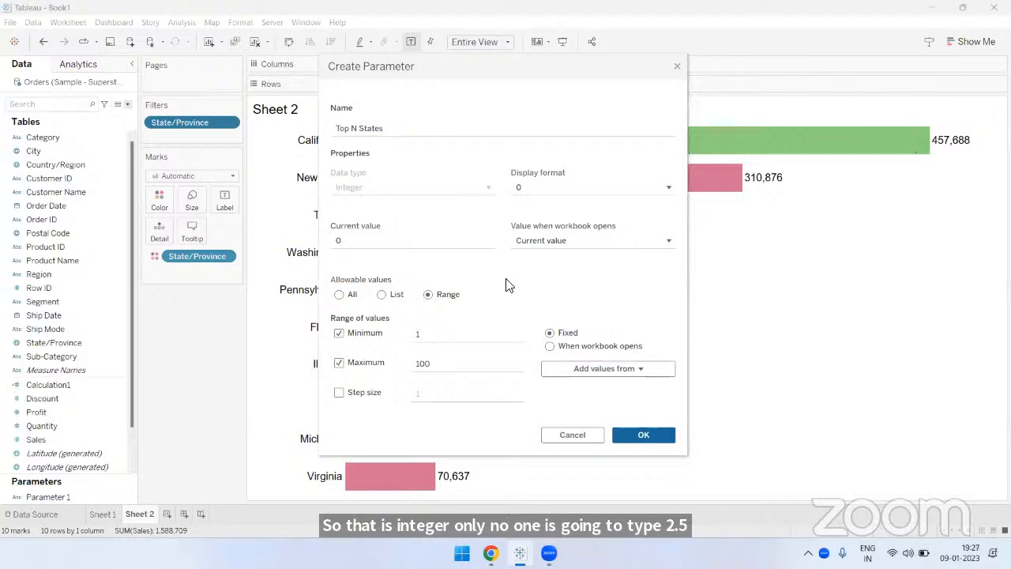
pyautogui.click(411, 242)
pyautogui.press('BackSpace')
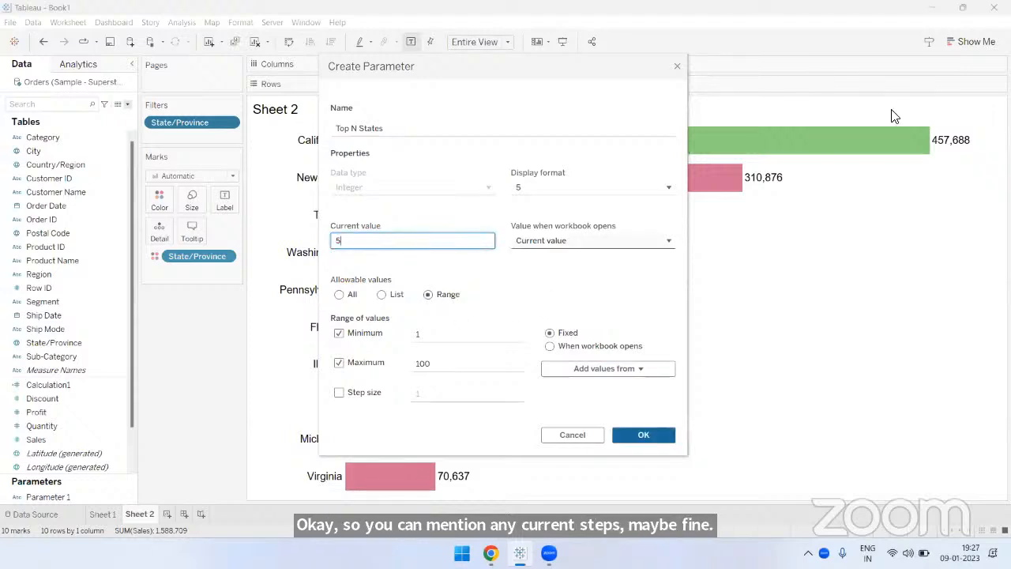
# - Set the parameter range's maximum to 59 and enable a step size of 1
pyautogui.click(444, 341)
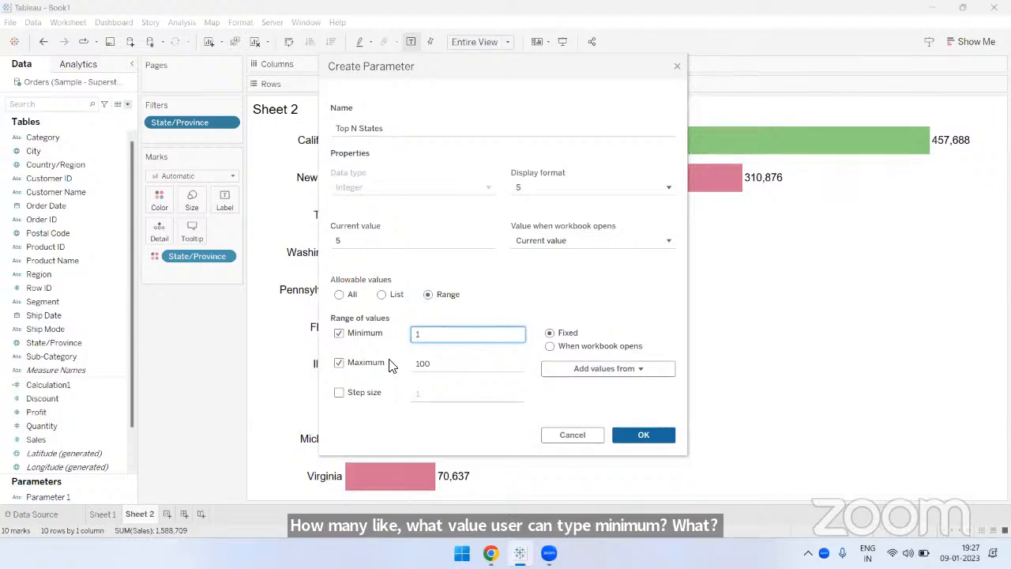
pyautogui.click(477, 370)
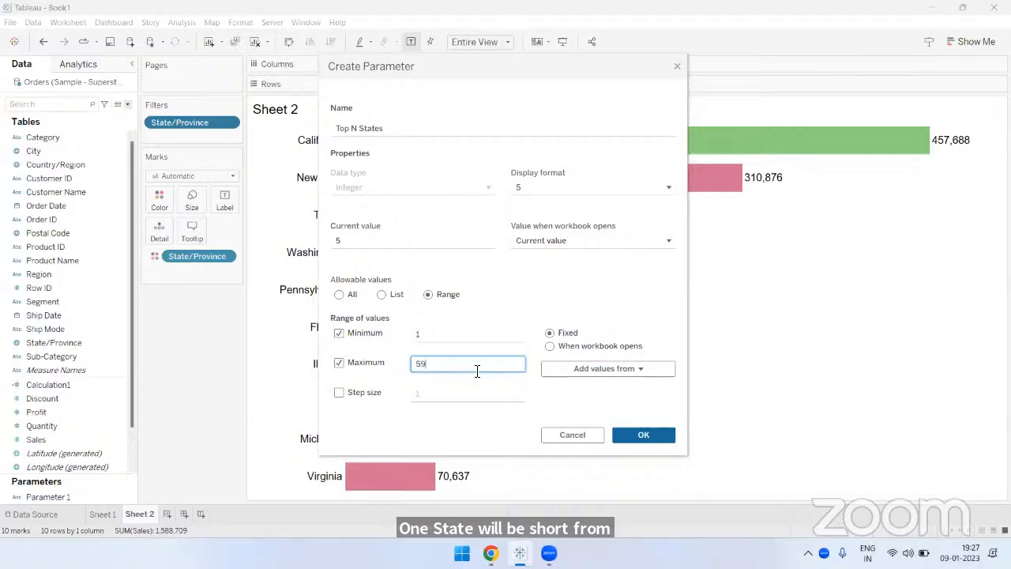
pyautogui.click(509, 322)
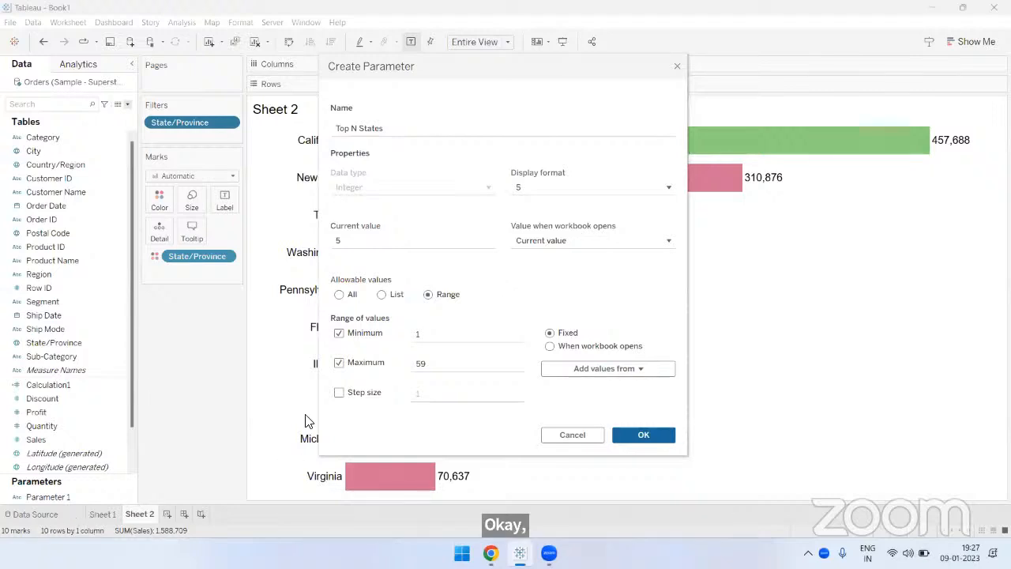
pyautogui.click(454, 361)
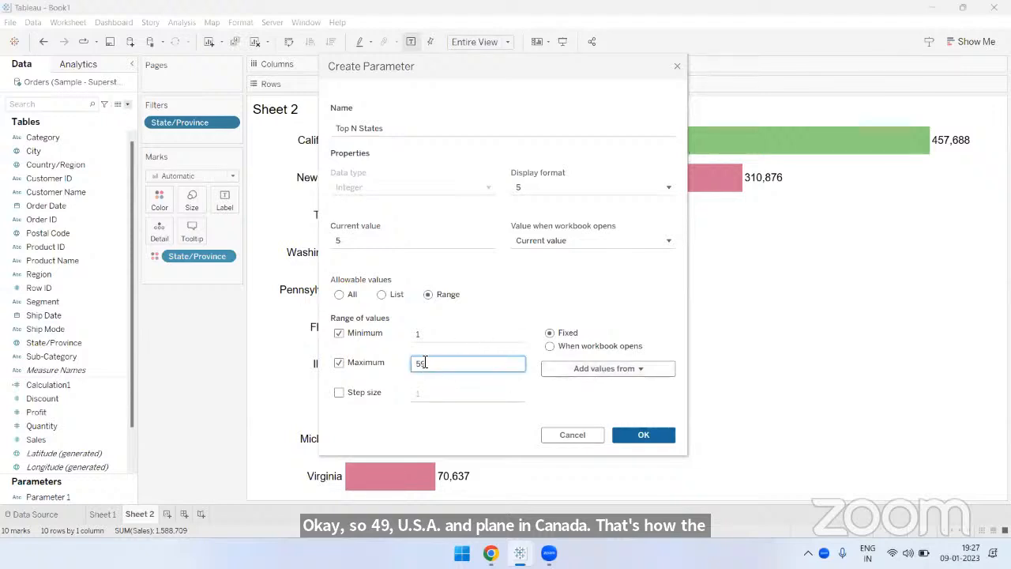
pyautogui.click(339, 392)
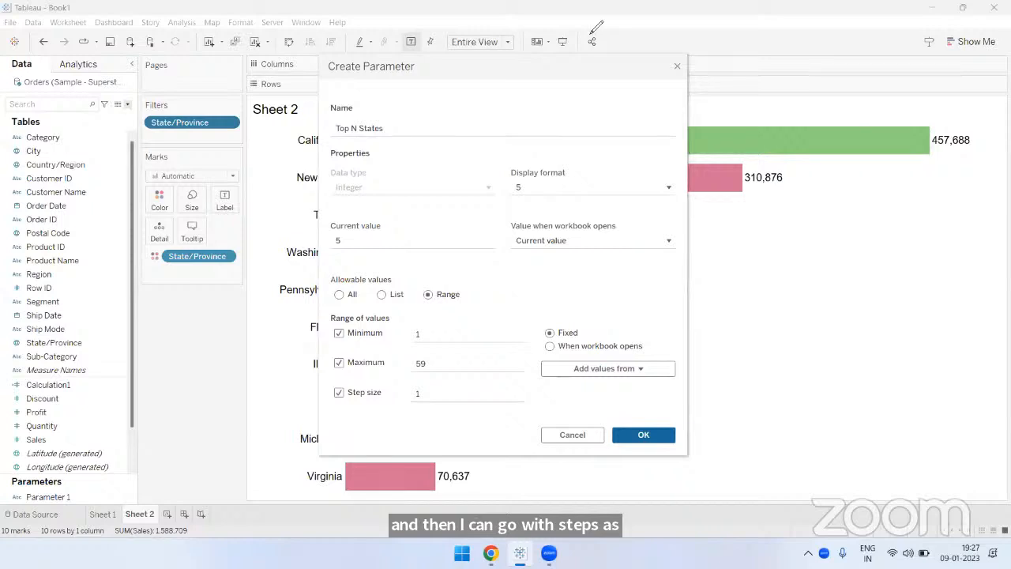
pyautogui.moveTo(786, 207)
pyautogui.mouseDown()
pyautogui.moveTo(877, 229)
pyautogui.moveTo(881, 241)
pyautogui.moveTo(888, 207)
pyautogui.mouseUp()
pyautogui.moveTo(807, 269); pyautogui.dragTo(803, 402)
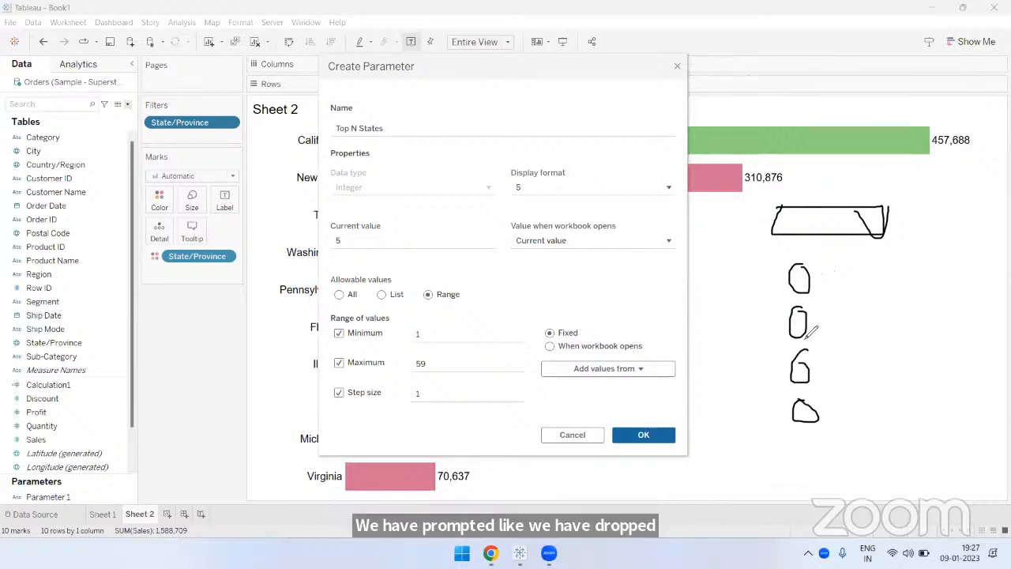
pyautogui.moveTo(798, 313); pyautogui.dragTo(798, 335)
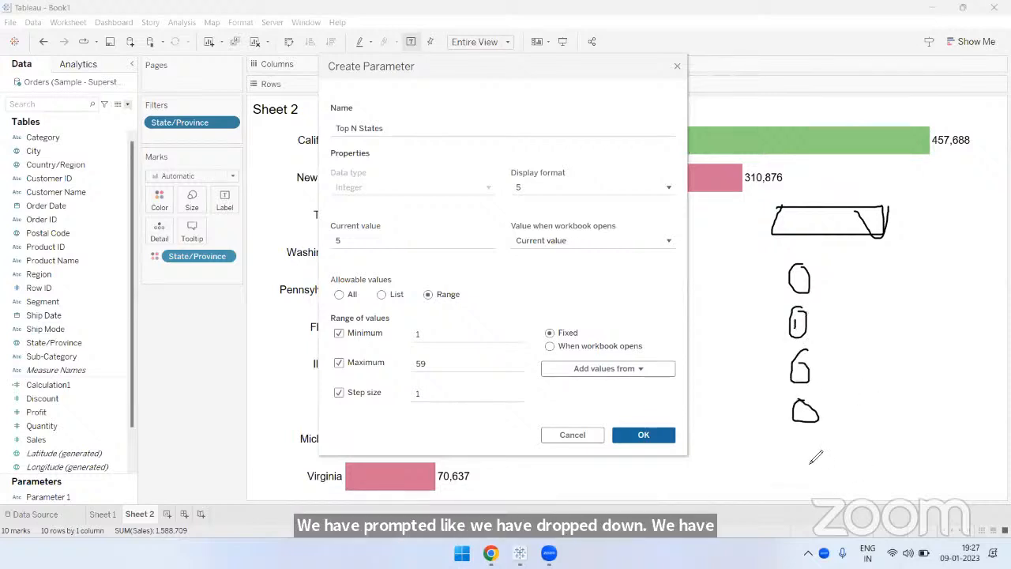
pyautogui.moveTo(784, 455); pyautogui.dragTo(926, 452)
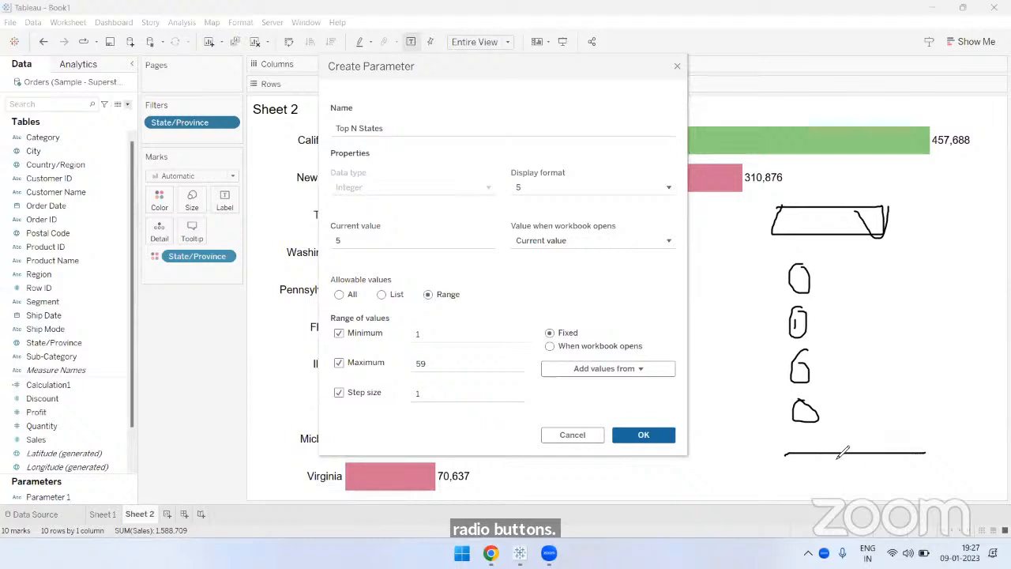
pyautogui.moveTo(836, 447)
pyautogui.mouseDown()
pyautogui.moveTo(902, 446)
pyautogui.moveTo(909, 461)
pyautogui.mouseUp()
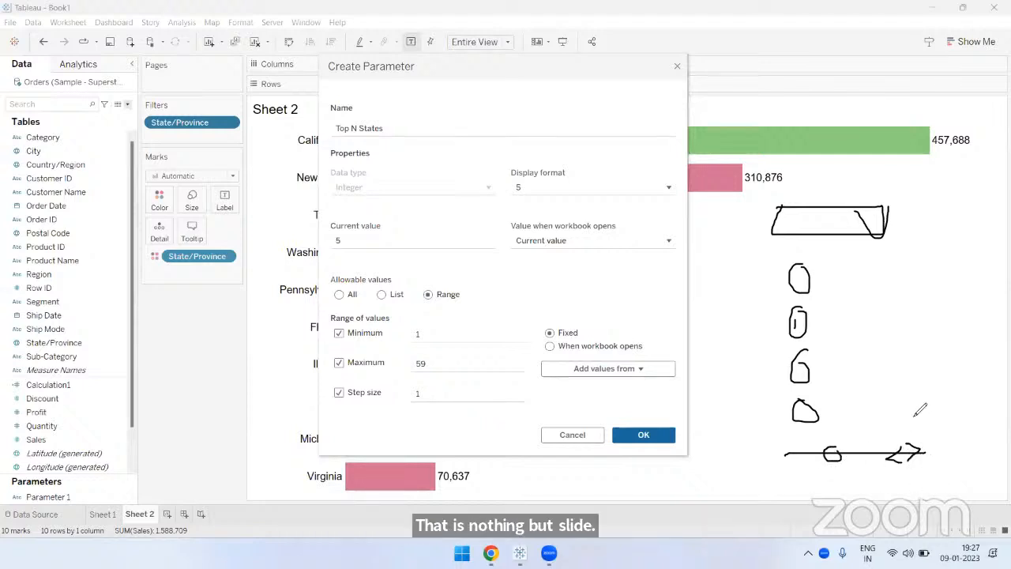
pyautogui.moveTo(914, 412)
pyautogui.mouseDown()
pyautogui.moveTo(910, 439)
pyautogui.moveTo(925, 458)
pyautogui.mouseUp()
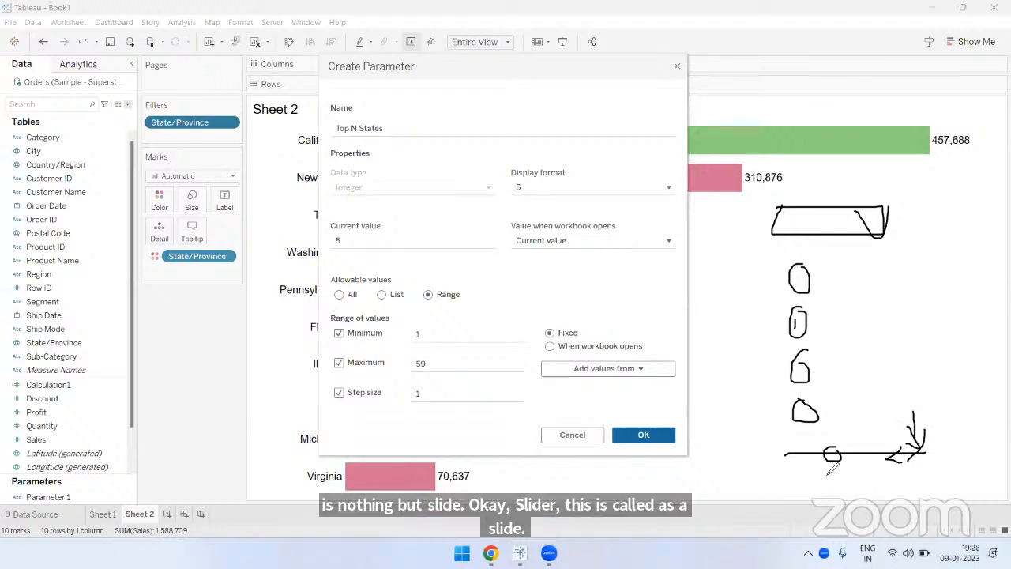
pyautogui.moveTo(828, 471)
pyautogui.mouseDown()
pyautogui.moveTo(837, 485)
pyautogui.moveTo(826, 496)
pyautogui.mouseUp()
pyautogui.moveTo(828, 471)
pyautogui.mouseDown()
pyautogui.moveTo(877, 442)
pyautogui.moveTo(863, 507)
pyautogui.moveTo(870, 490)
pyautogui.mouseUp()
pyautogui.click(877, 471)
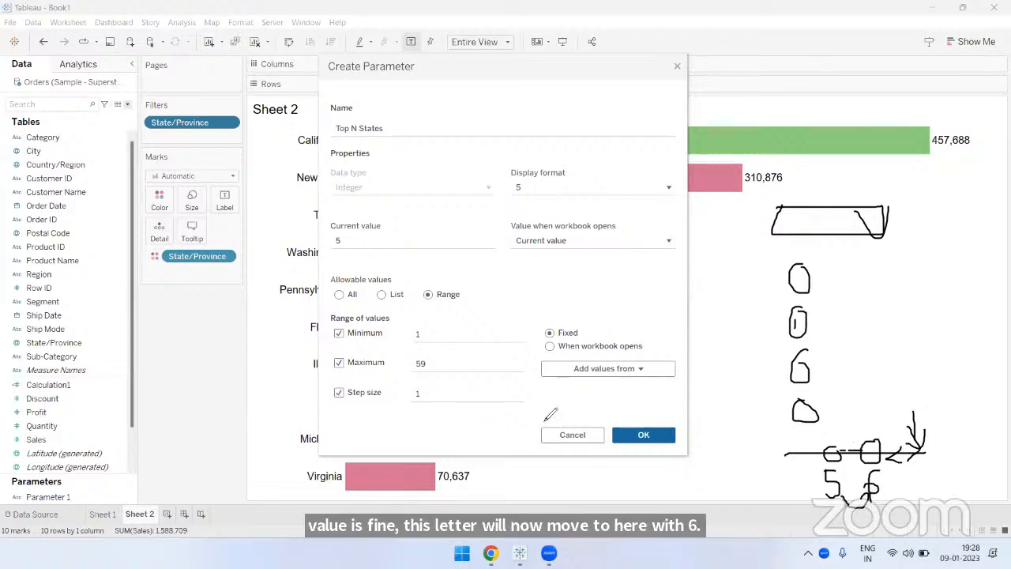
pyautogui.moveTo(448, 388); pyautogui.dragTo(478, 366)
pyautogui.moveTo(694, 470)
pyautogui.mouseDown()
pyautogui.moveTo(716, 487)
pyautogui.moveTo(739, 478)
pyautogui.moveTo(742, 509)
pyautogui.moveTo(760, 485)
pyautogui.mouseUp()
pyautogui.moveTo(750, 495); pyautogui.dragTo(769, 495)
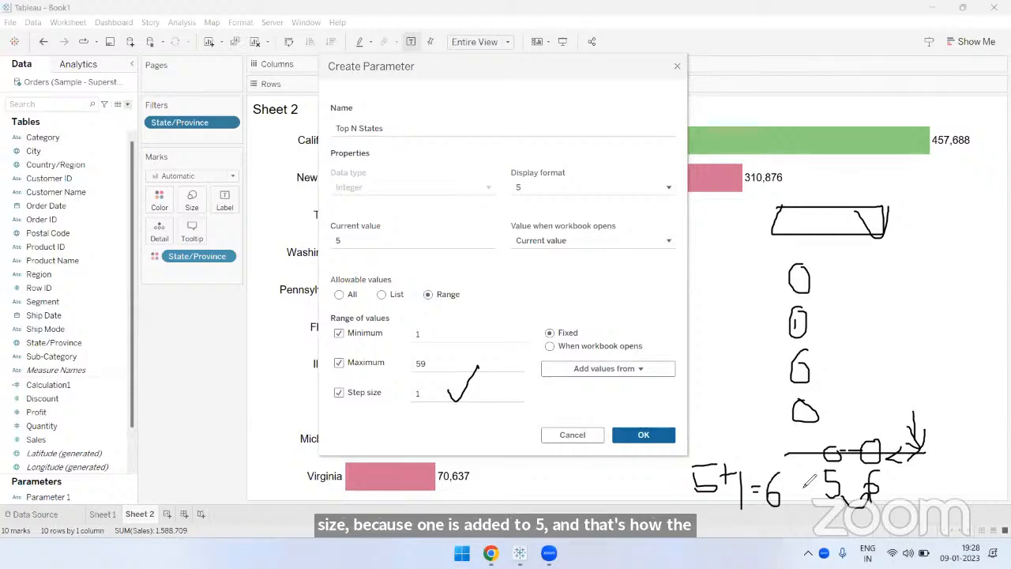
pyautogui.moveTo(838, 443); pyautogui.dragTo(872, 439)
pyautogui.moveTo(872, 439); pyautogui.dragTo(898, 434)
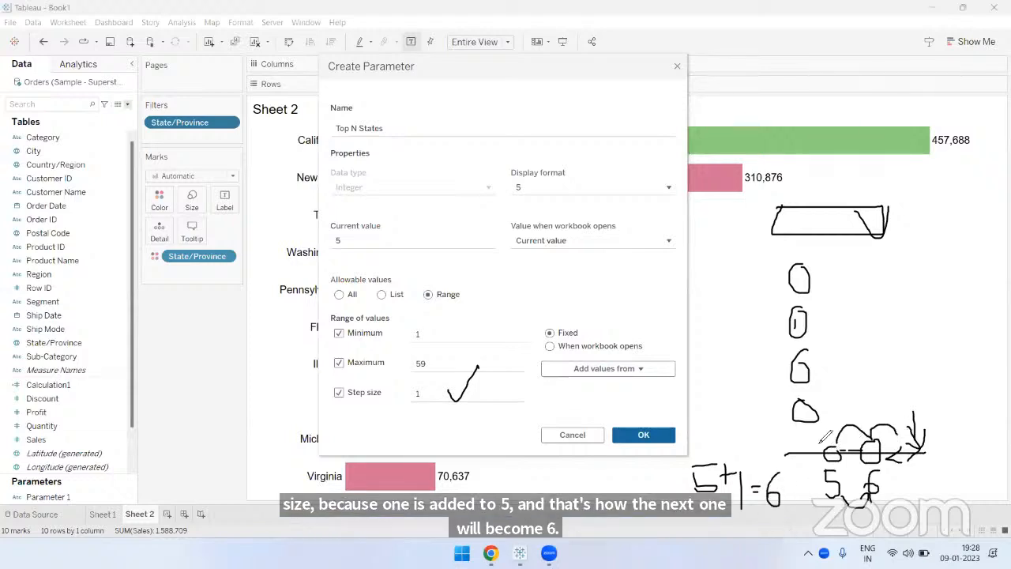
pyautogui.moveTo(791, 437); pyautogui.dragTo(816, 439)
pyautogui.moveTo(817, 440); pyautogui.dragTo(831, 430)
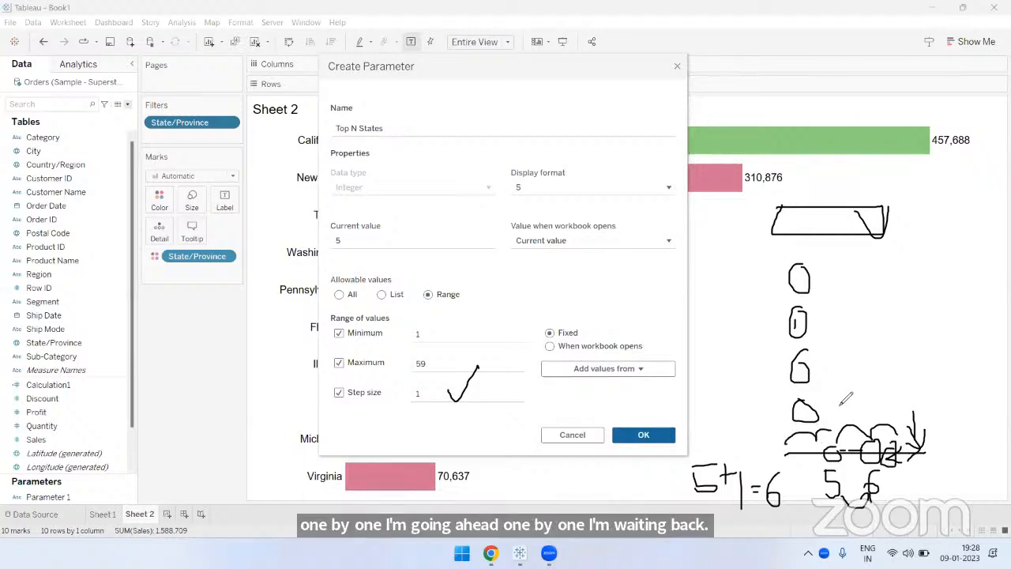
pyautogui.moveTo(853, 371); pyautogui.dragTo(852, 415)
pyautogui.moveTo(840, 399); pyautogui.dragTo(866, 398)
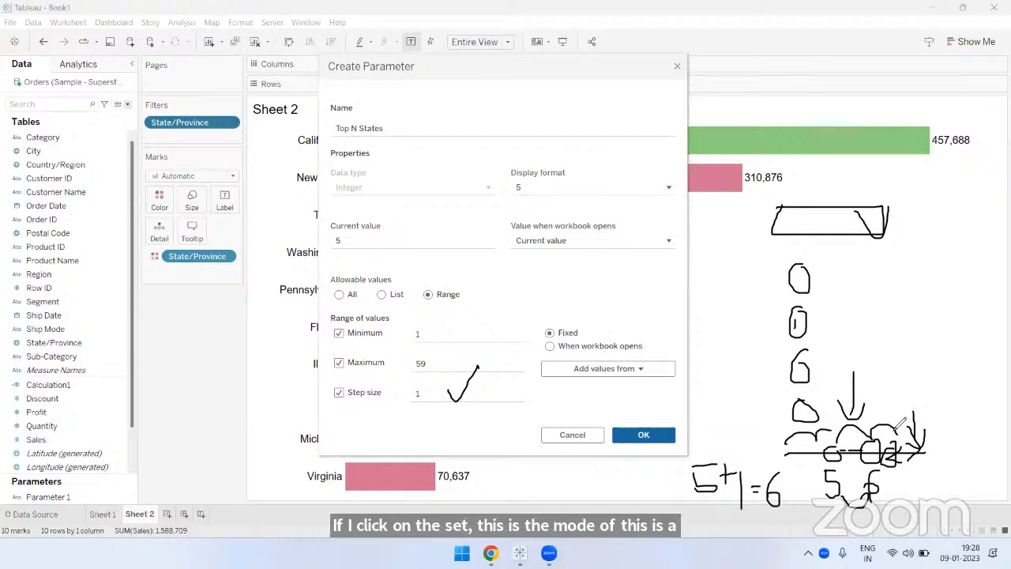
pyautogui.click(720, 199)
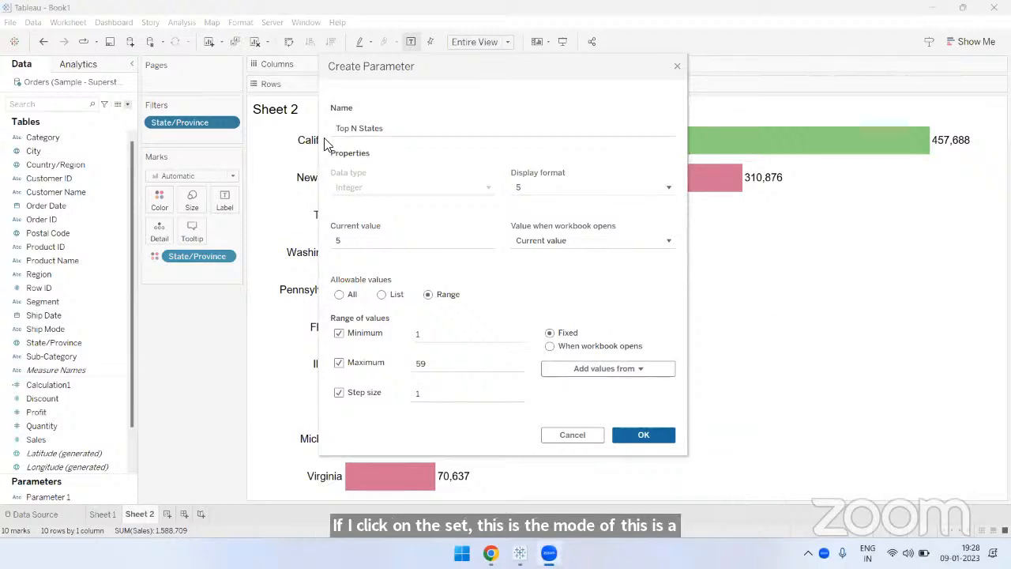
# - Finish creating the Top N States parameter and apply it as the count in the State/Province top filter
pyautogui.click(399, 128)
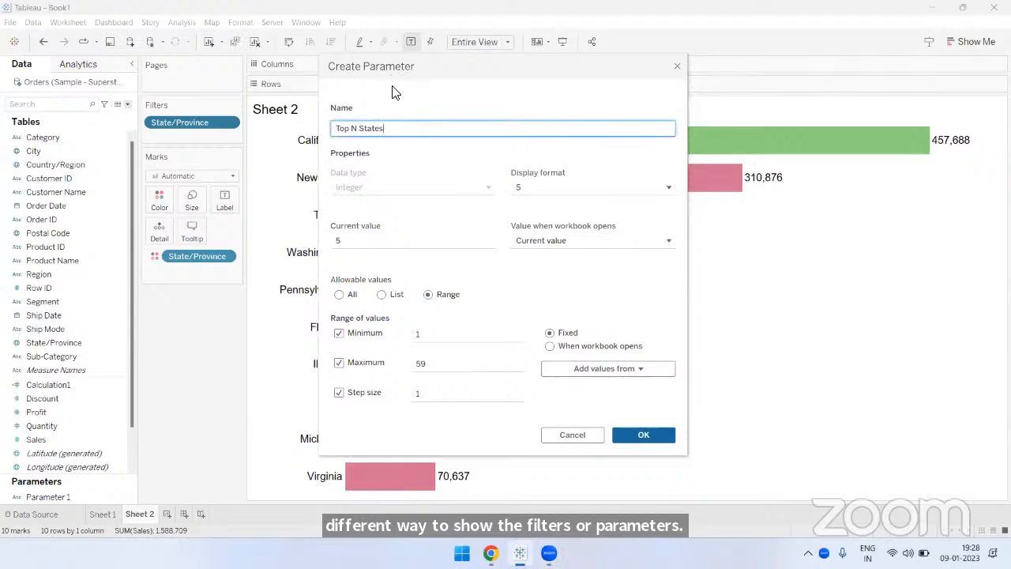
pyautogui.click(643, 434)
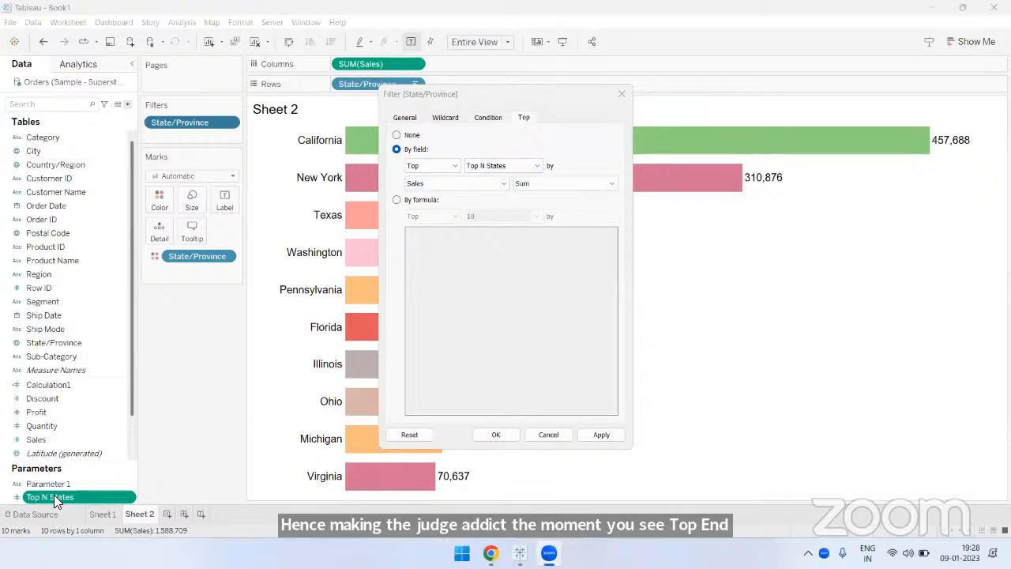
pyautogui.click(486, 437)
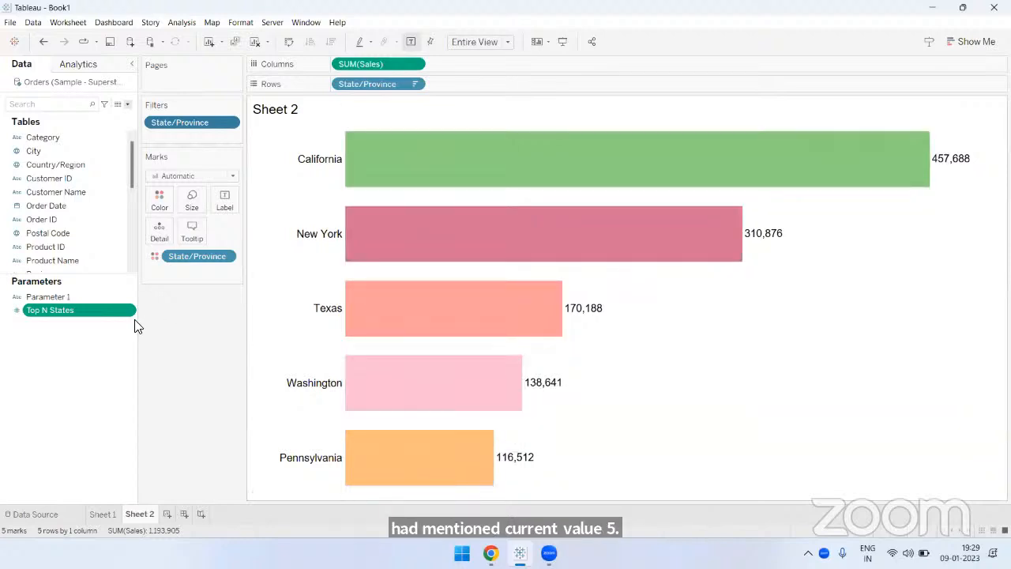
# - Show the Top N States parameter control and step its value up to 6 and back down to 4
pyautogui.rightClick(80, 310)
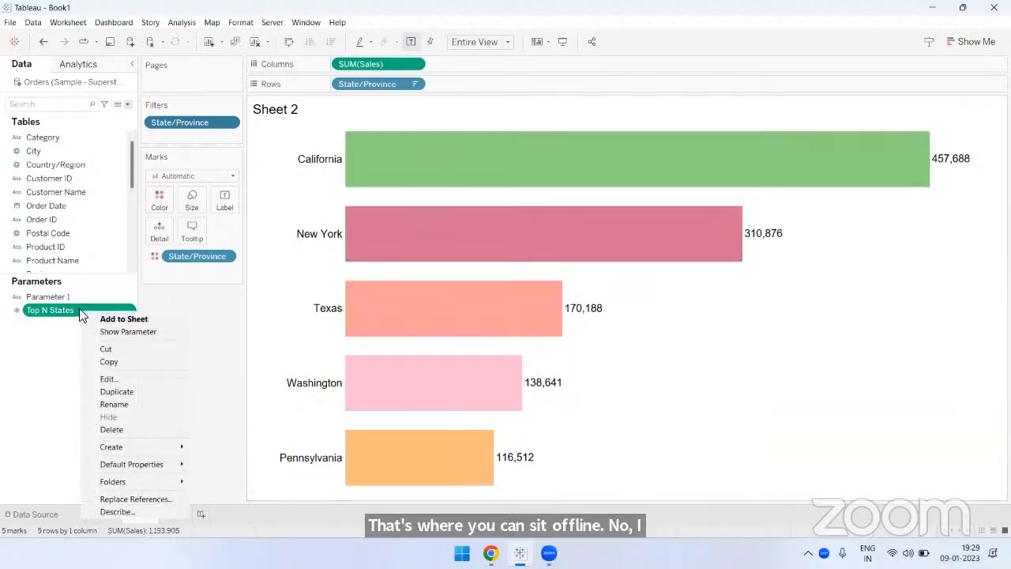
pyautogui.click(109, 335)
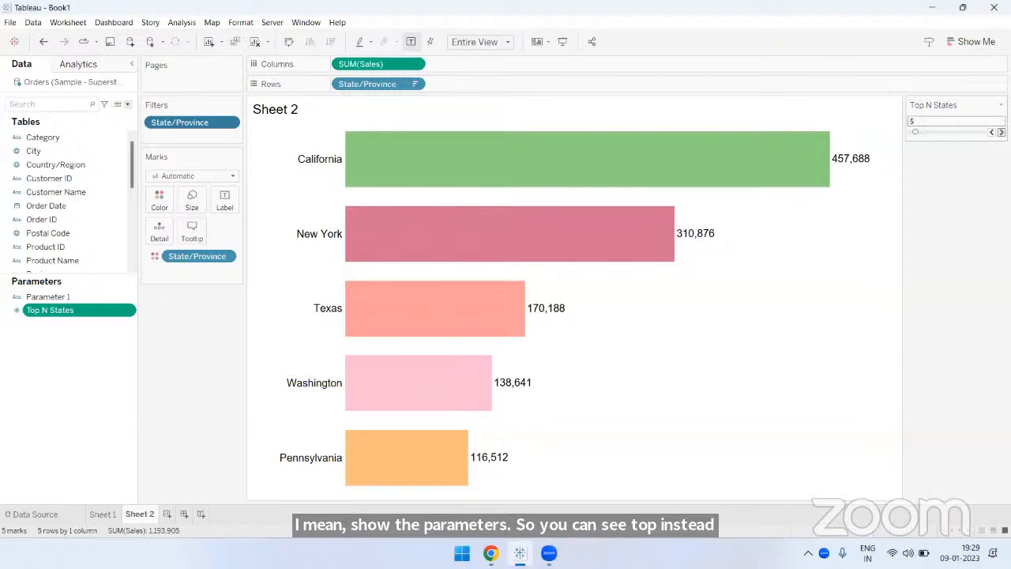
pyautogui.click(1001, 132)
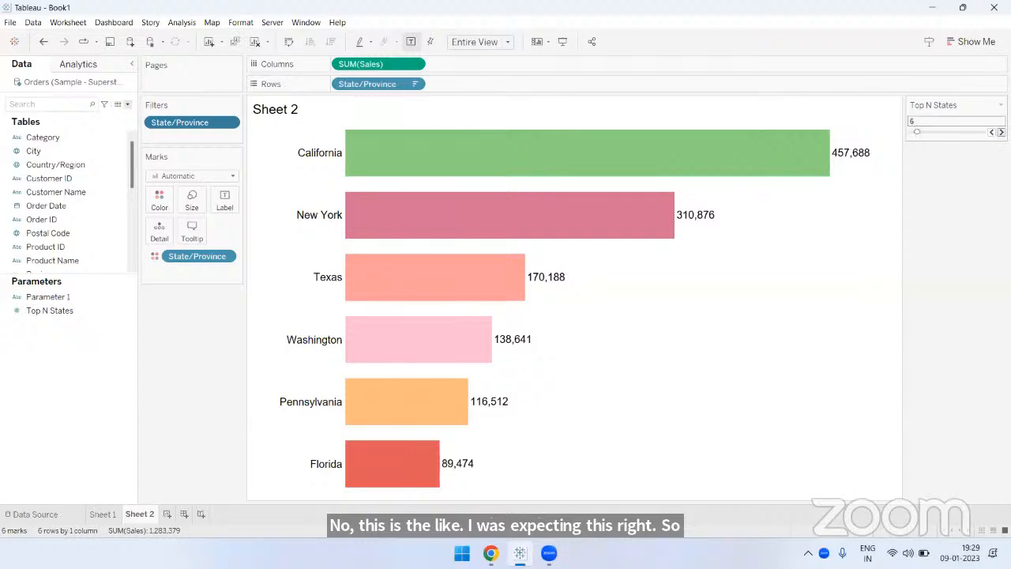
pyautogui.click(992, 132)
pyautogui.click(992, 132)
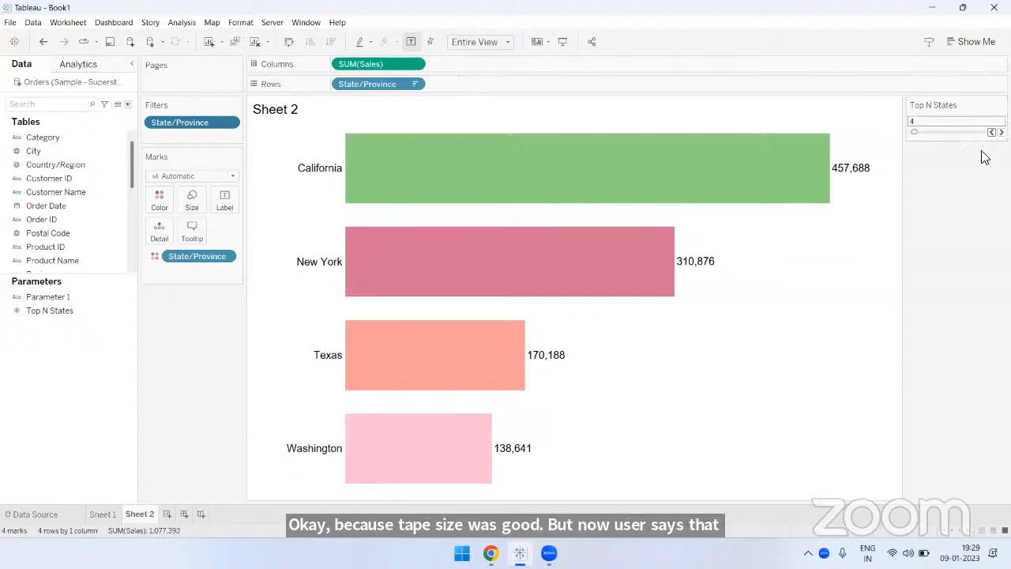
# - Change the Top N States parameter control from a slider to Type In and activate its value for editing
pyautogui.click(1001, 104)
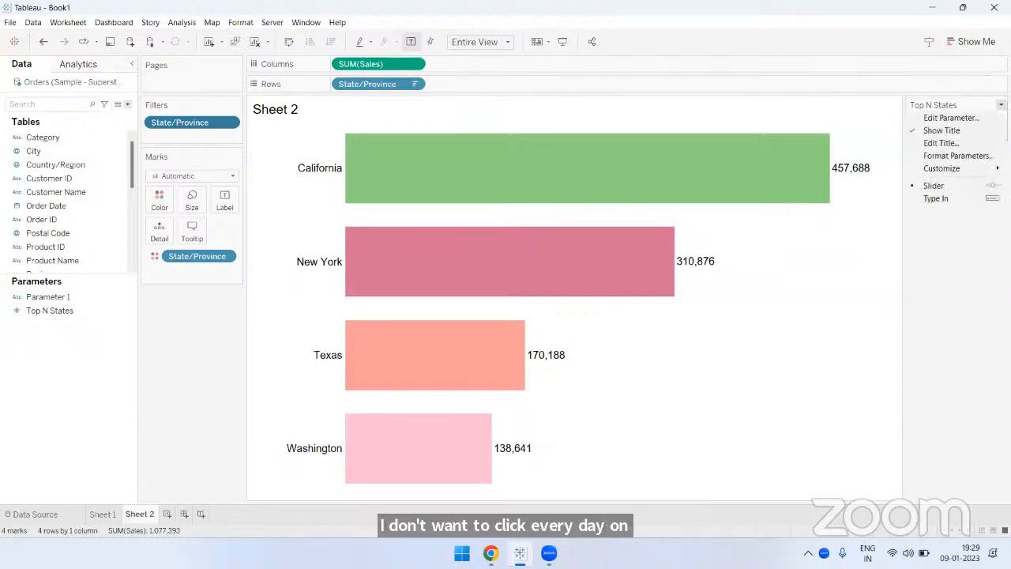
pyautogui.click(945, 230)
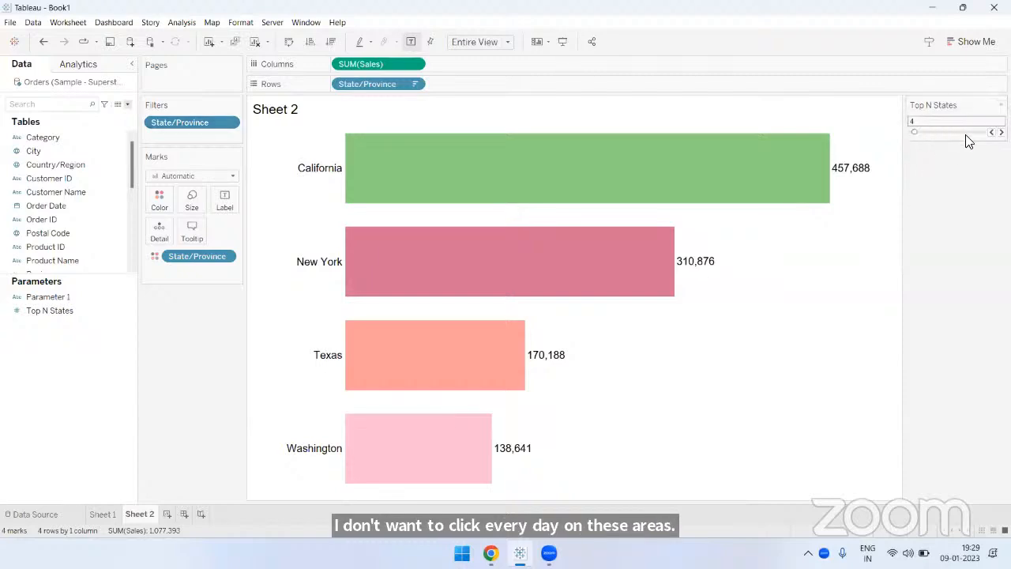
pyautogui.click(1000, 104)
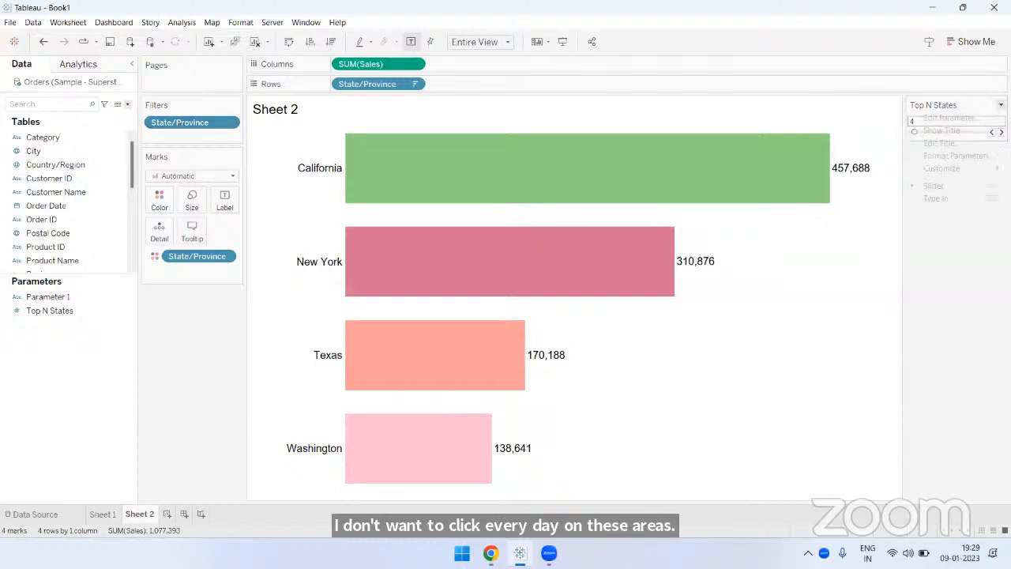
pyautogui.click(934, 201)
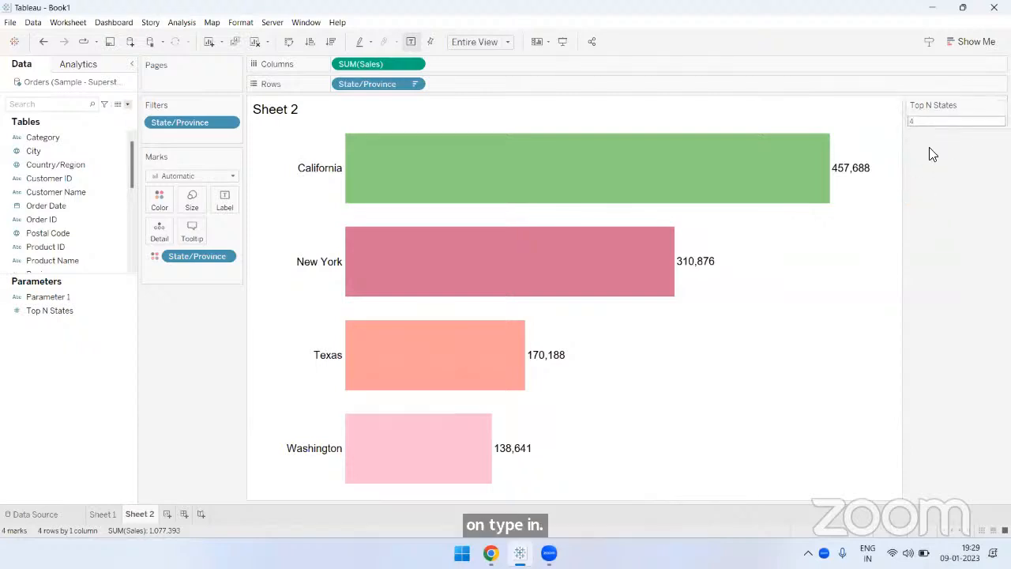
pyautogui.click(930, 122)
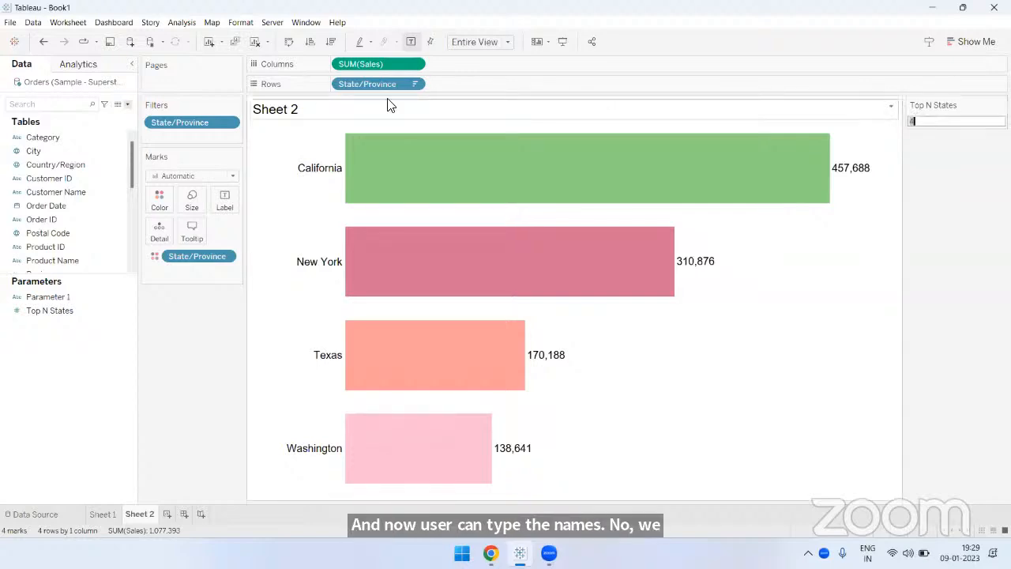
# - Replace the sheet title with "Top States" and insert the Top N States parameter between the two words
pyautogui.doubleClick(467, 114)
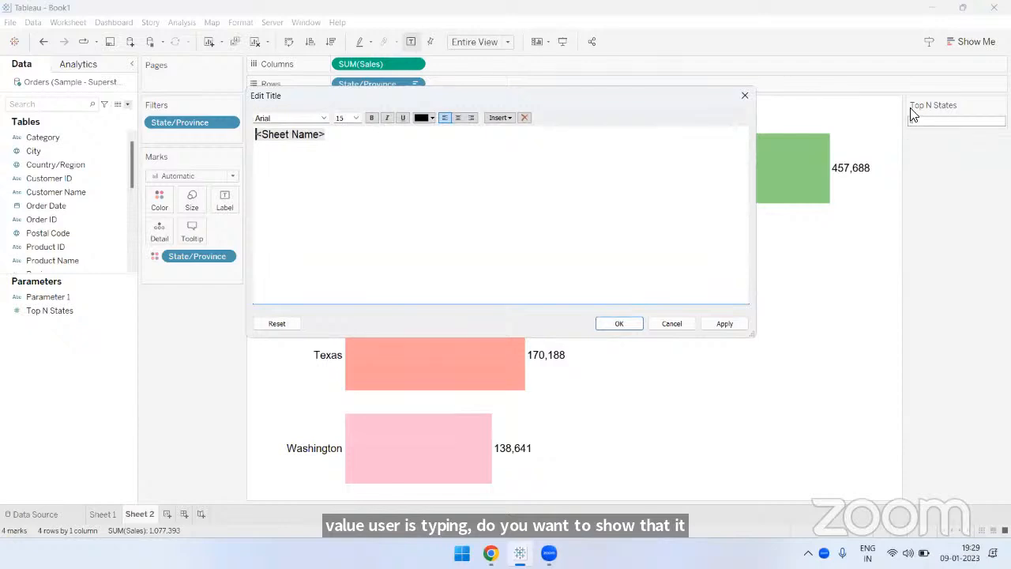
pyautogui.moveTo(327, 138); pyautogui.dragTo(204, 142)
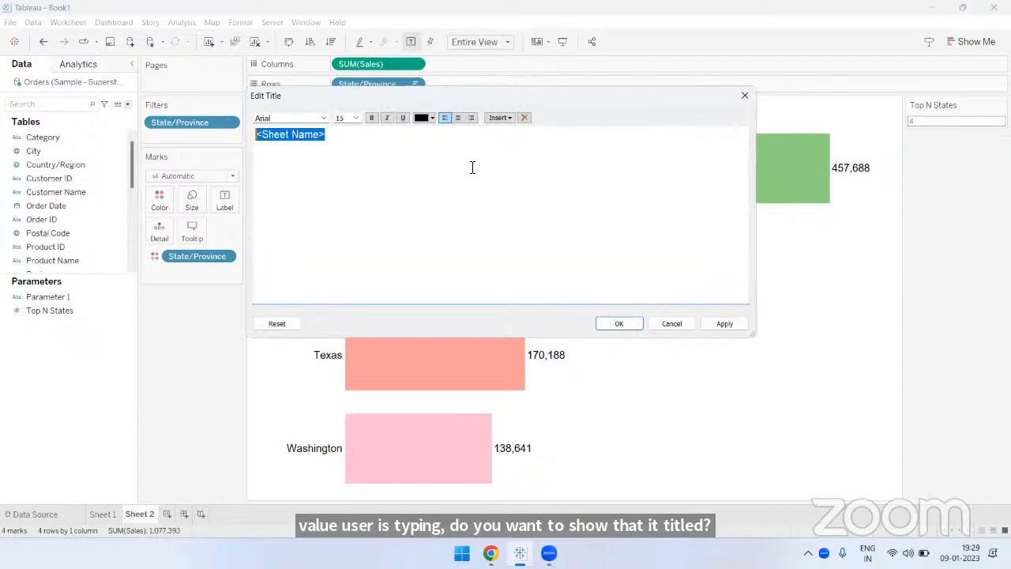
pyautogui.press('BackSpace')
pyautogui.moveTo(615, 96); pyautogui.dragTo(666, 102)
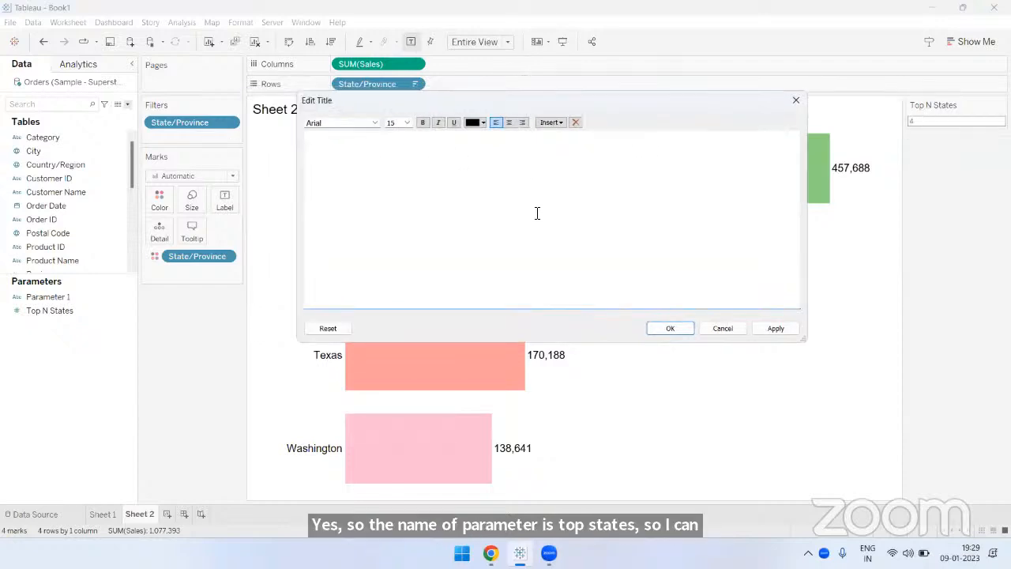
pyautogui.write('Top States')
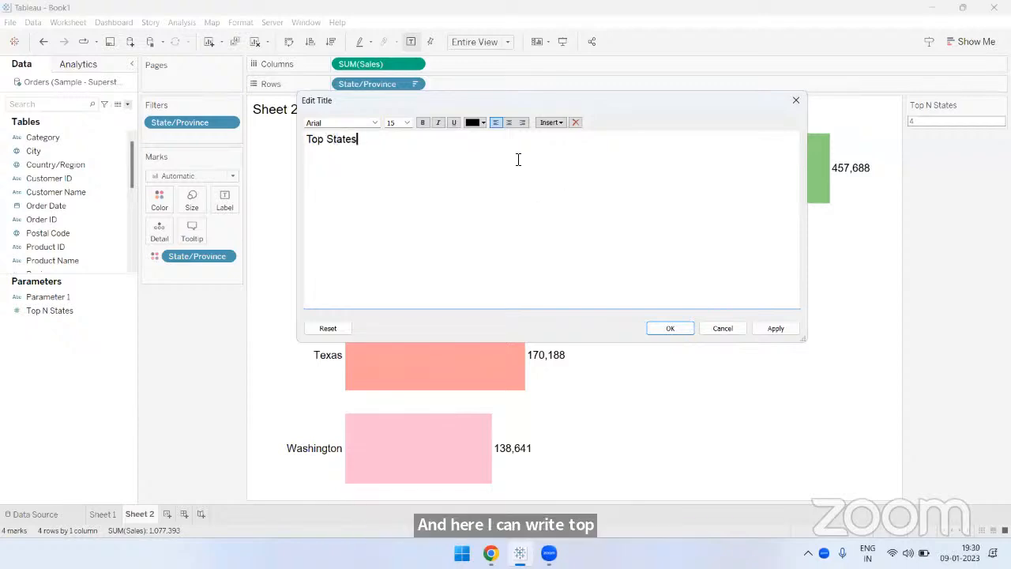
pyautogui.click(327, 140)
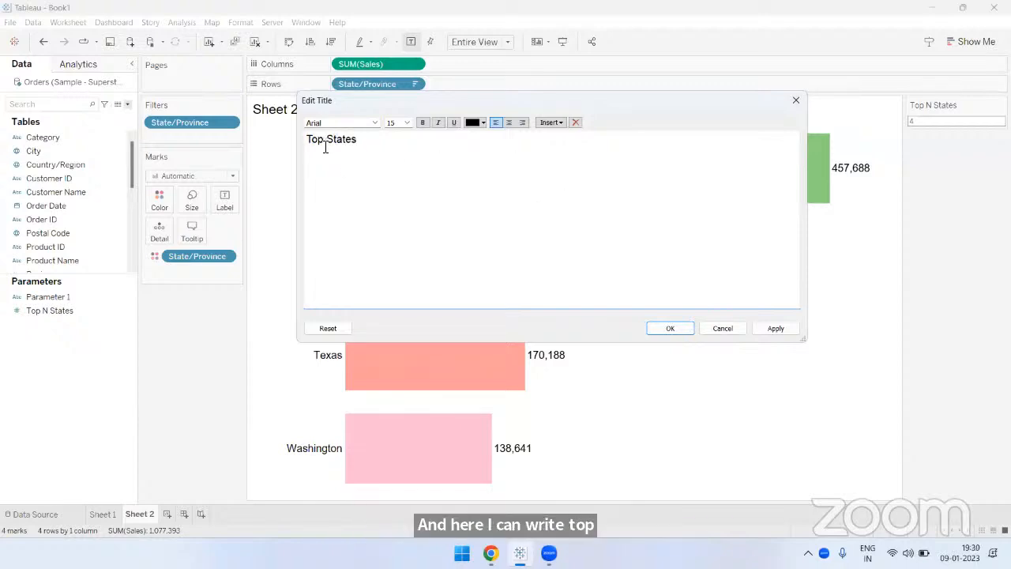
pyautogui.click(553, 123)
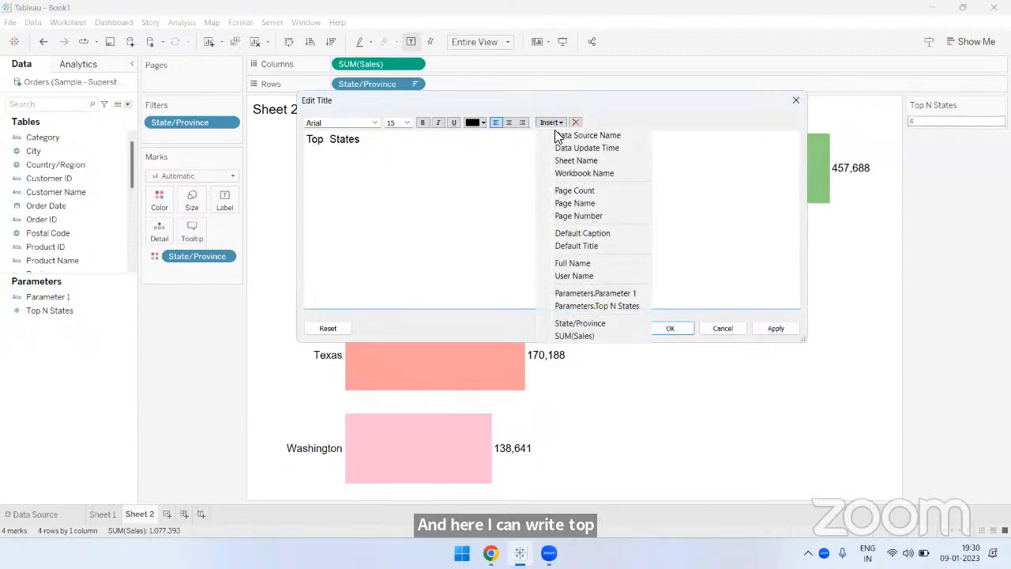
pyautogui.click(588, 306)
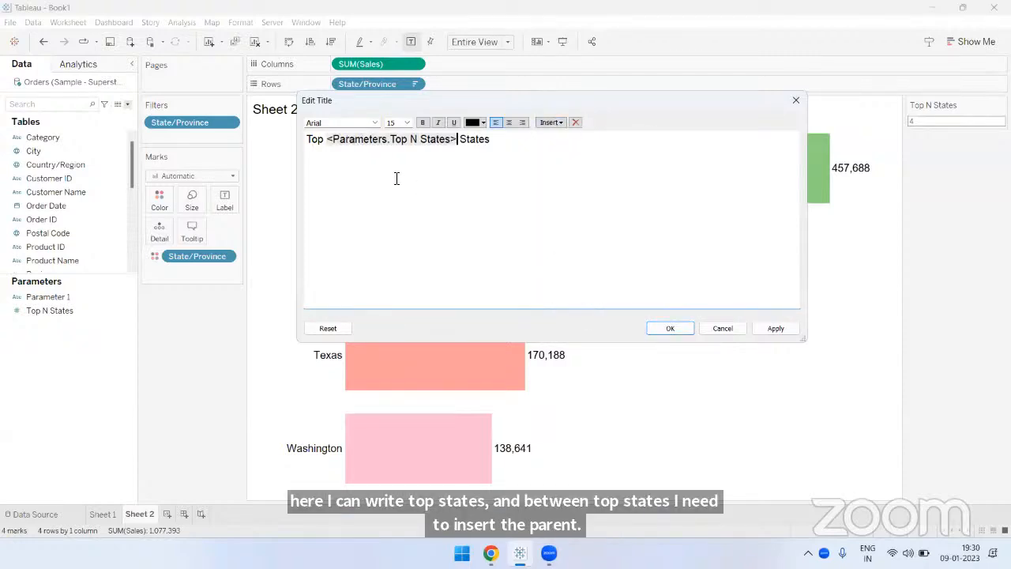
# - Centre the whole sheet title and set its font size to 20
pyautogui.hotkey('ctrl', 'a')
pyautogui.click(509, 123)
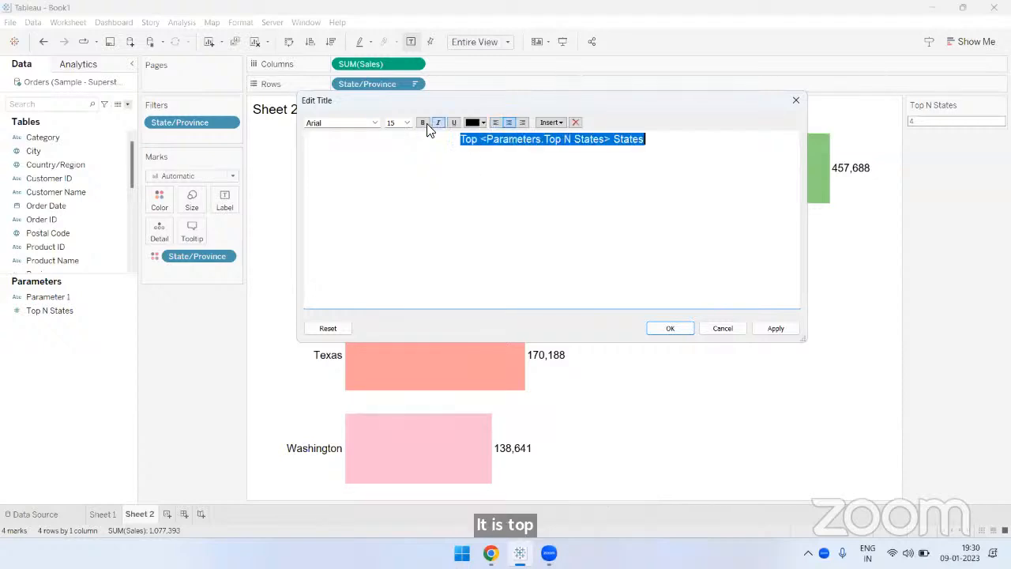
pyautogui.click(407, 123)
pyautogui.click(395, 210)
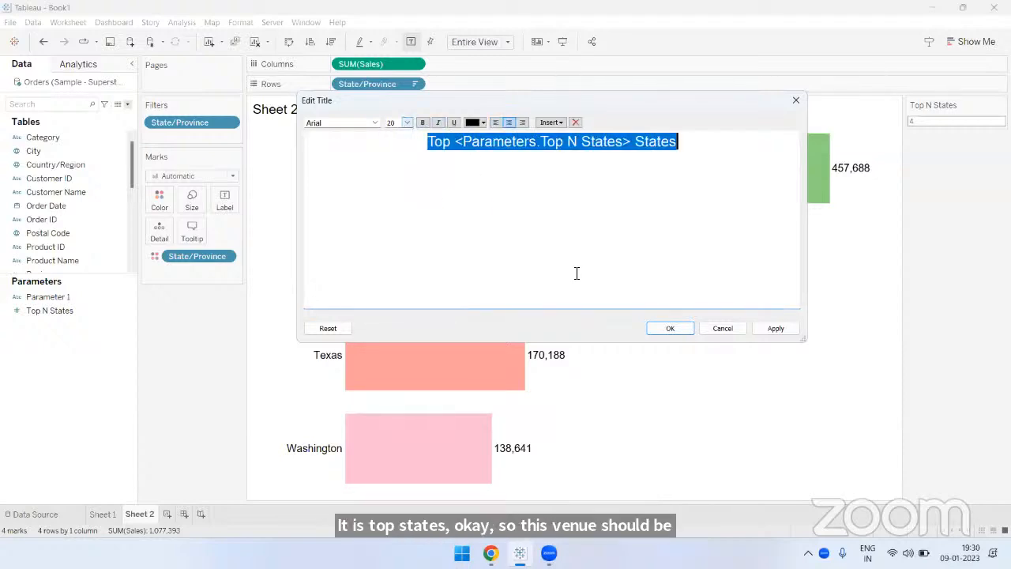
pyautogui.click(590, 284)
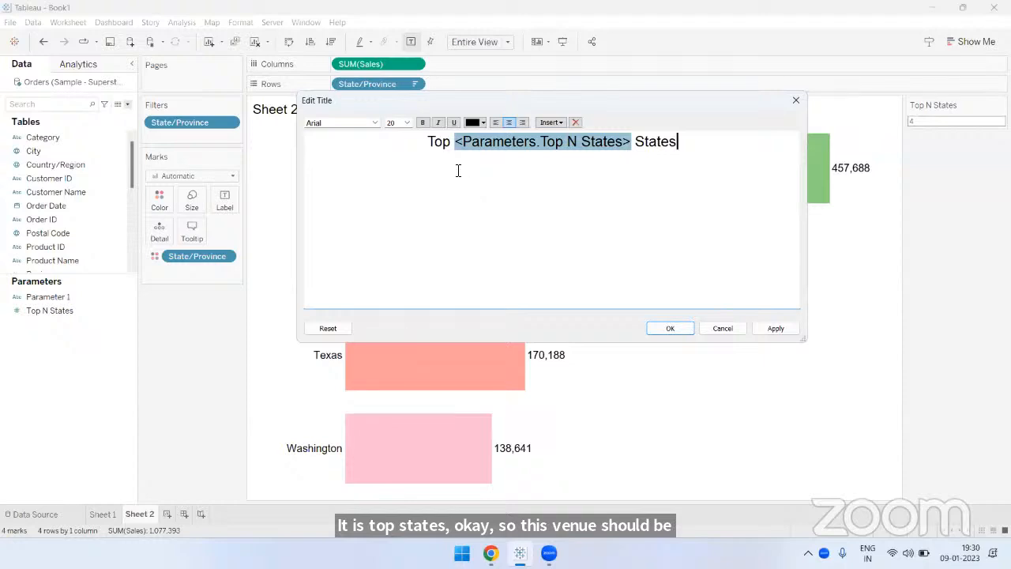
# - Colour the word "Top" in the sheet title orange
pyautogui.doubleClick(429, 142)
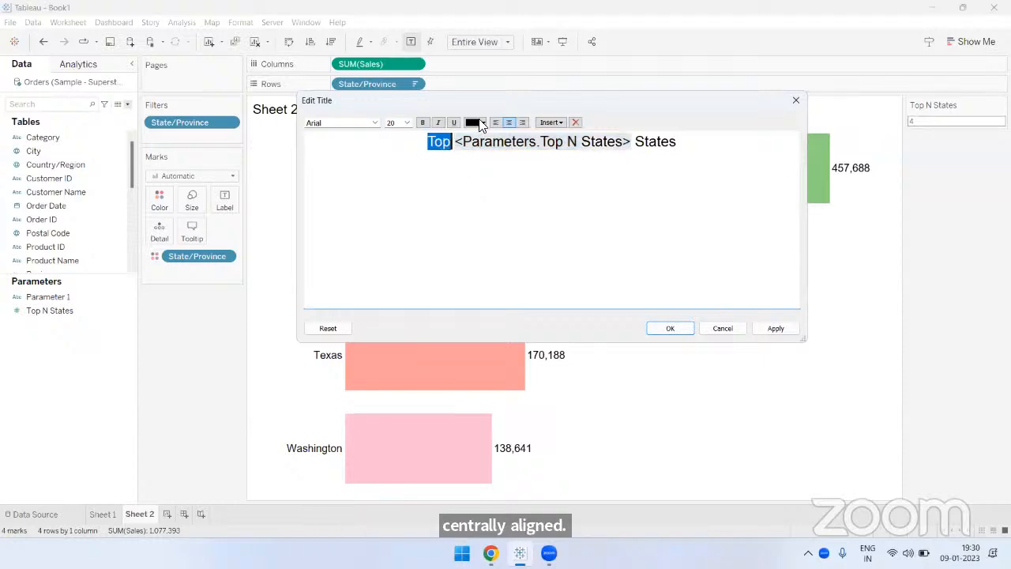
pyautogui.click(481, 124)
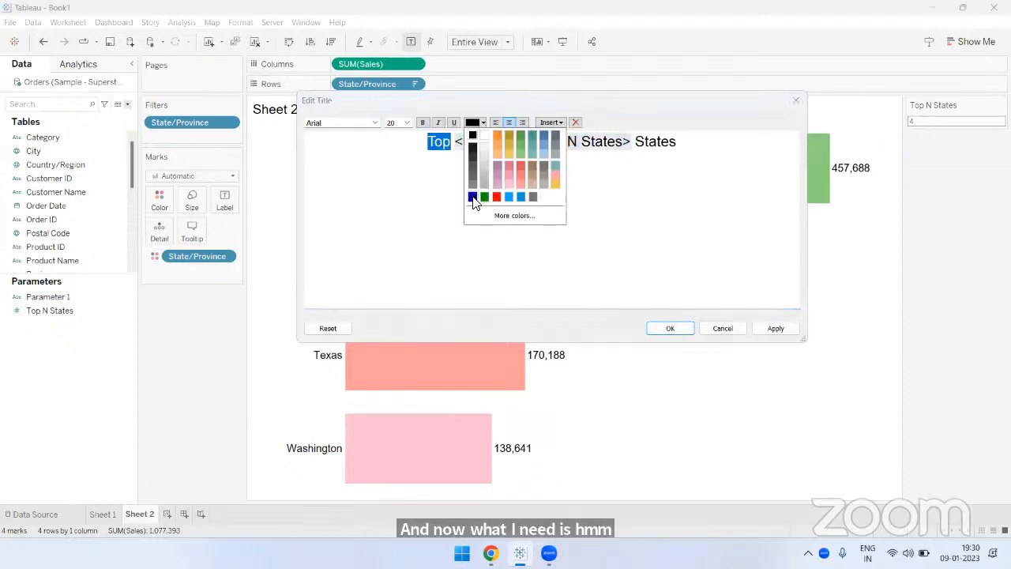
pyautogui.click(495, 134)
pyautogui.click(588, 184)
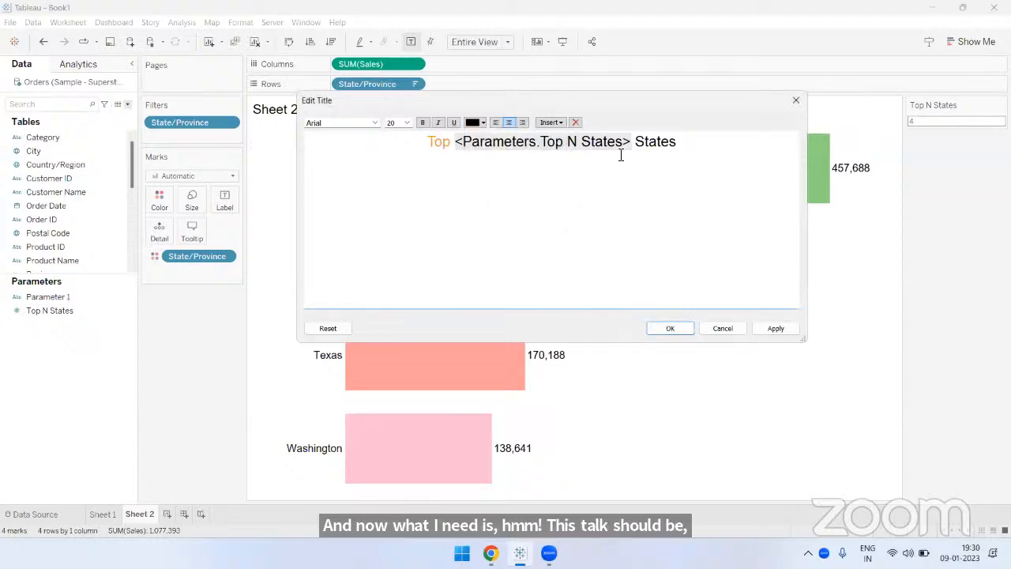
# - Colour the word "States" orange and the inserted Top N States parameter dark blue in the sheet title, and apply the title
pyautogui.moveTo(634, 142); pyautogui.dragTo(700, 142)
pyautogui.click(484, 123)
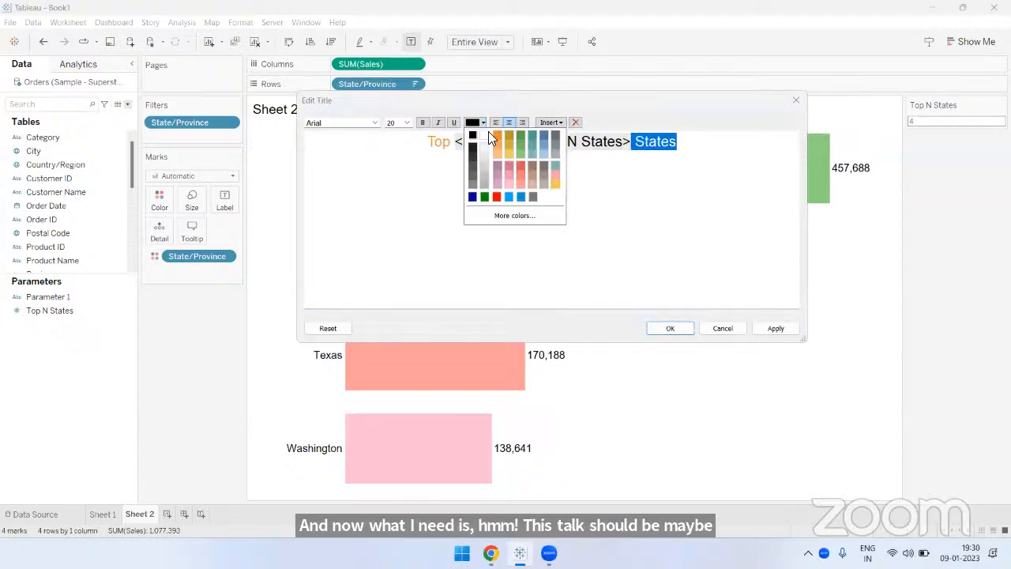
pyautogui.click(495, 135)
pyautogui.click(506, 143)
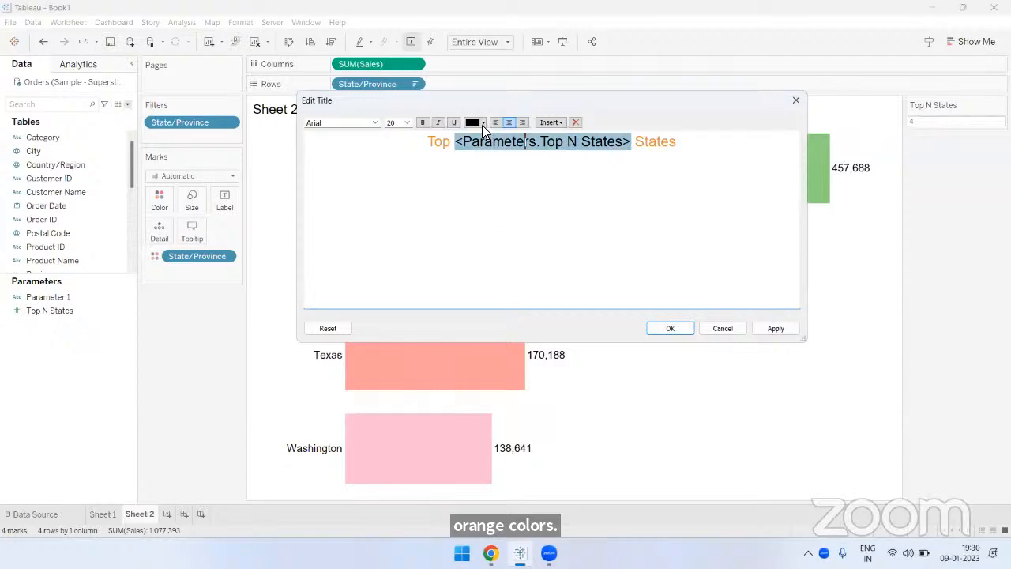
pyautogui.click(482, 124)
pyautogui.click(598, 224)
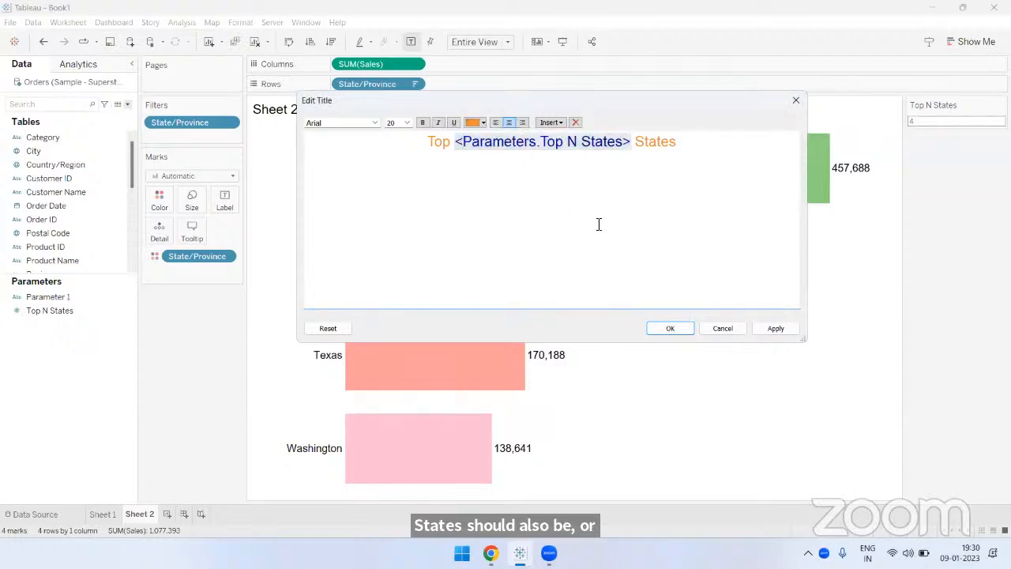
pyautogui.click(666, 328)
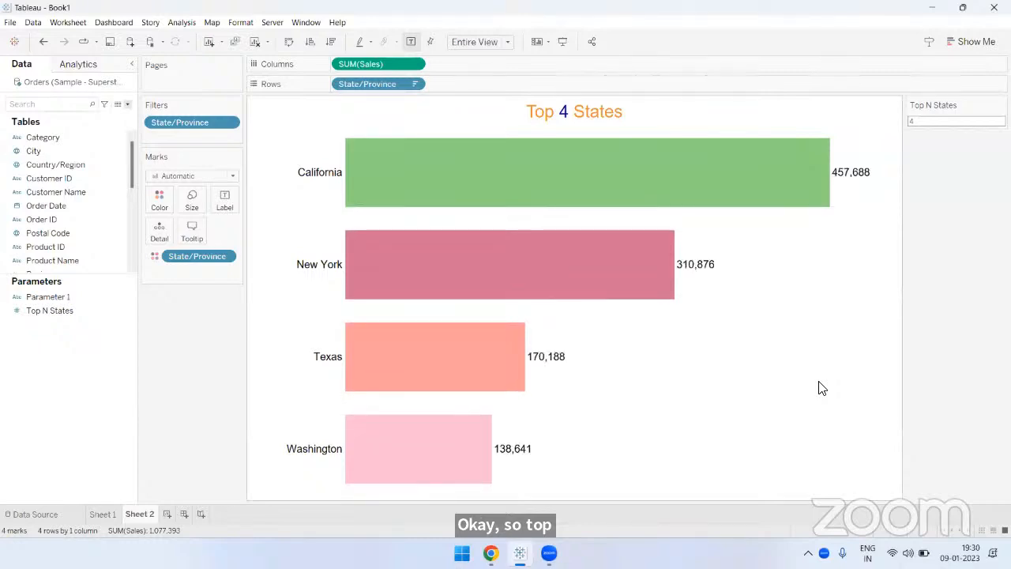
# - Test the Top N States parameter with the values 10, 12, 25 and 15 in succession
pyautogui.click(932, 121)
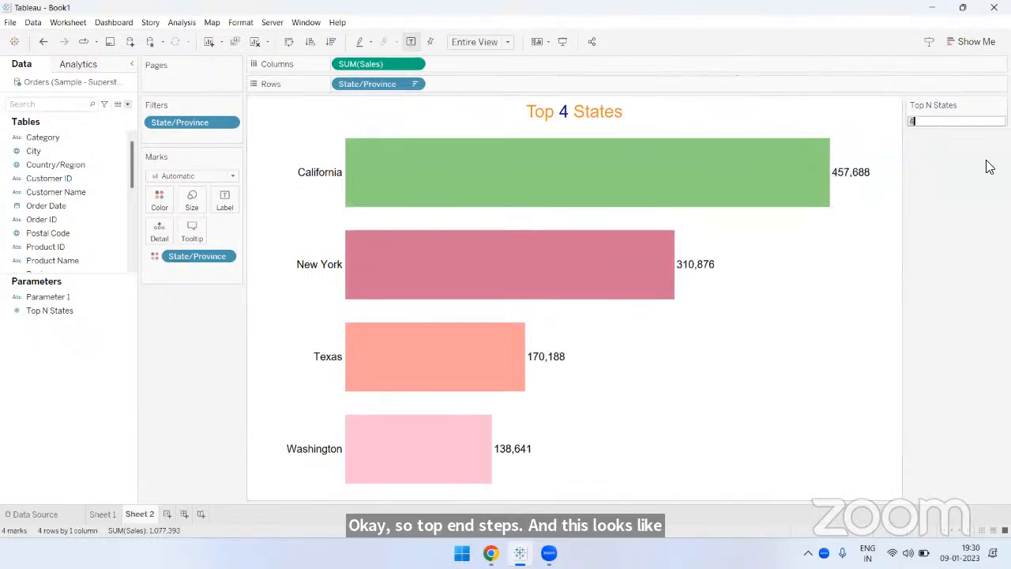
pyautogui.write('10')
pyautogui.press('Return')
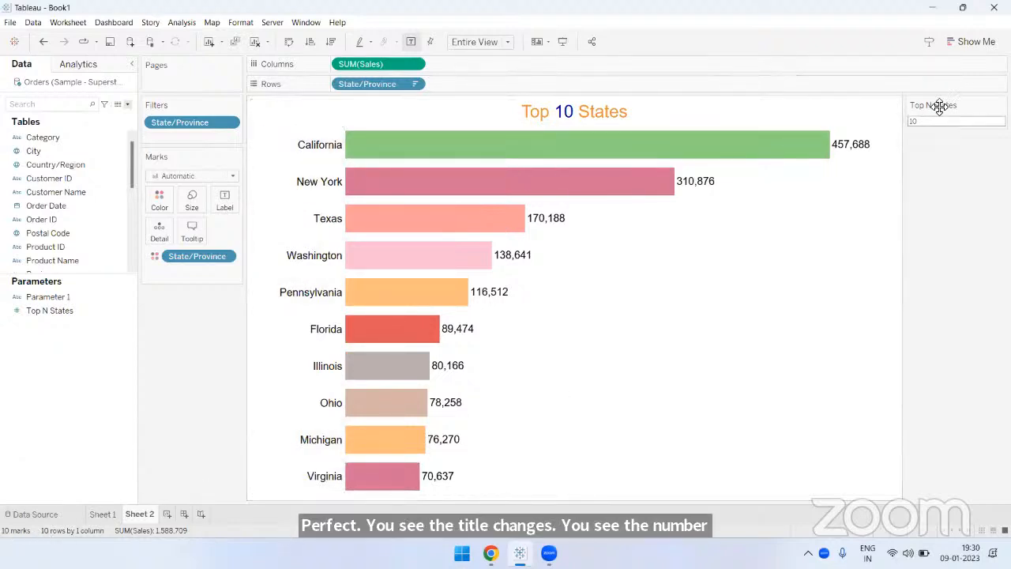
pyautogui.write('12')
pyautogui.press('Return')
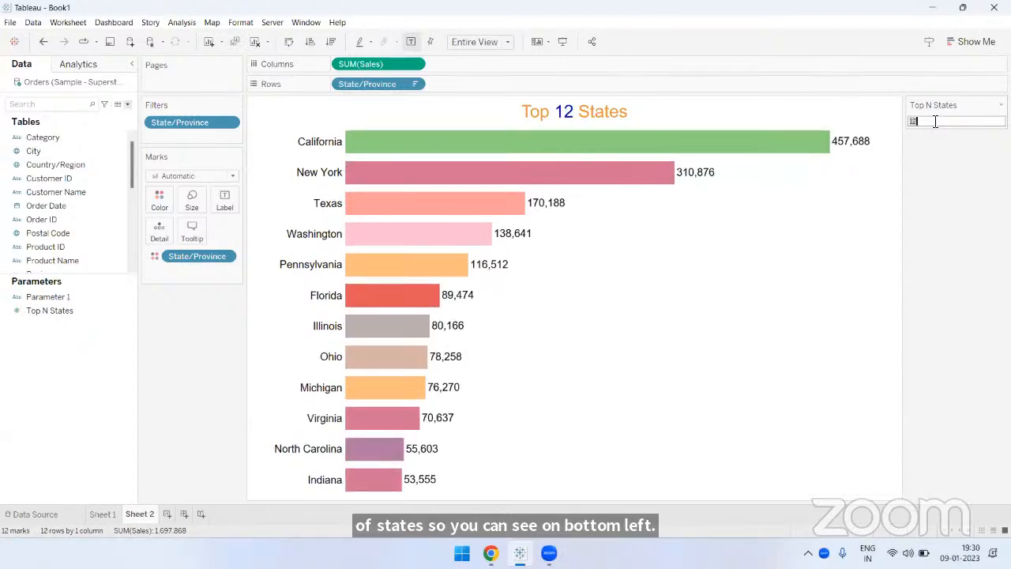
pyautogui.write('2')
pyautogui.press('Return')
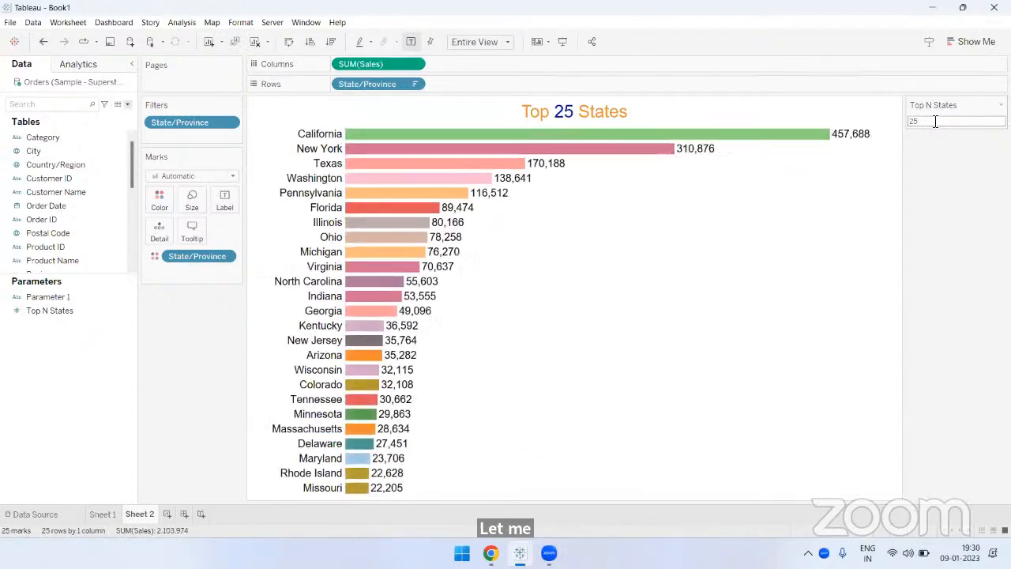
pyautogui.write('15')
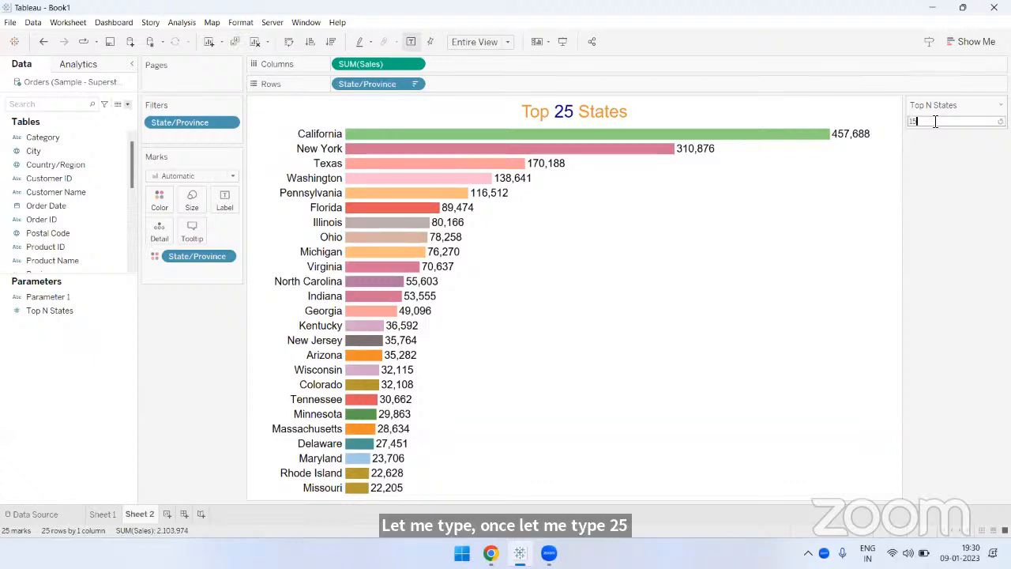
pyautogui.press('Return')
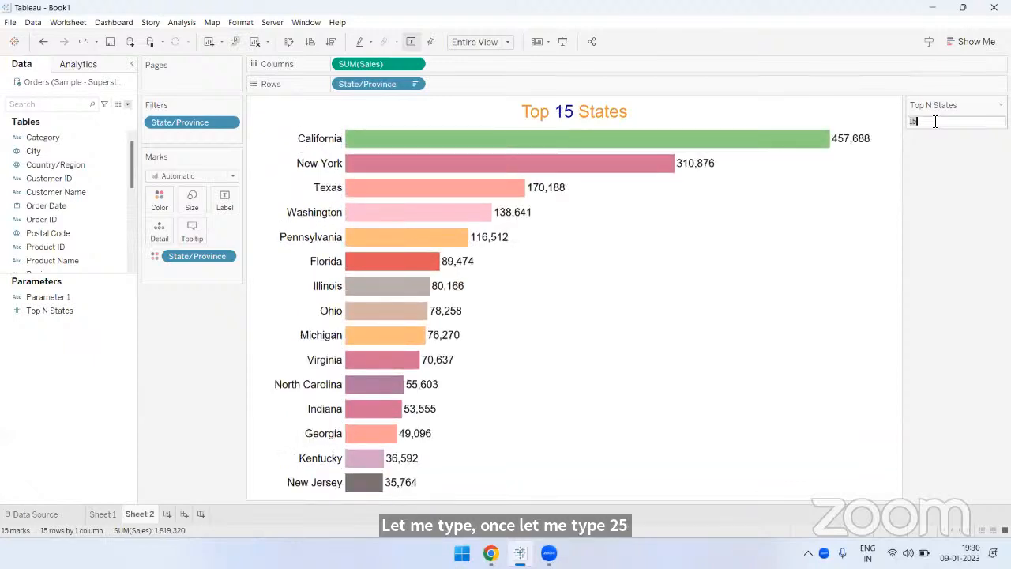
# - Test the Top N States parameter with the values 40, 20 and 7 in succession
pyautogui.write('2')
pyautogui.write('0')
pyautogui.press('Return')
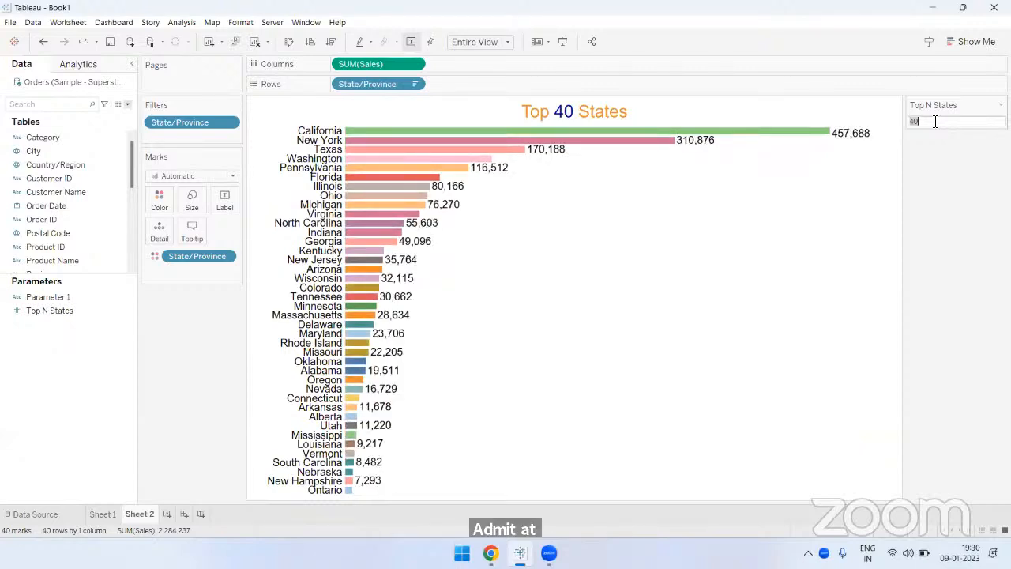
pyautogui.write('20')
pyautogui.press('Return')
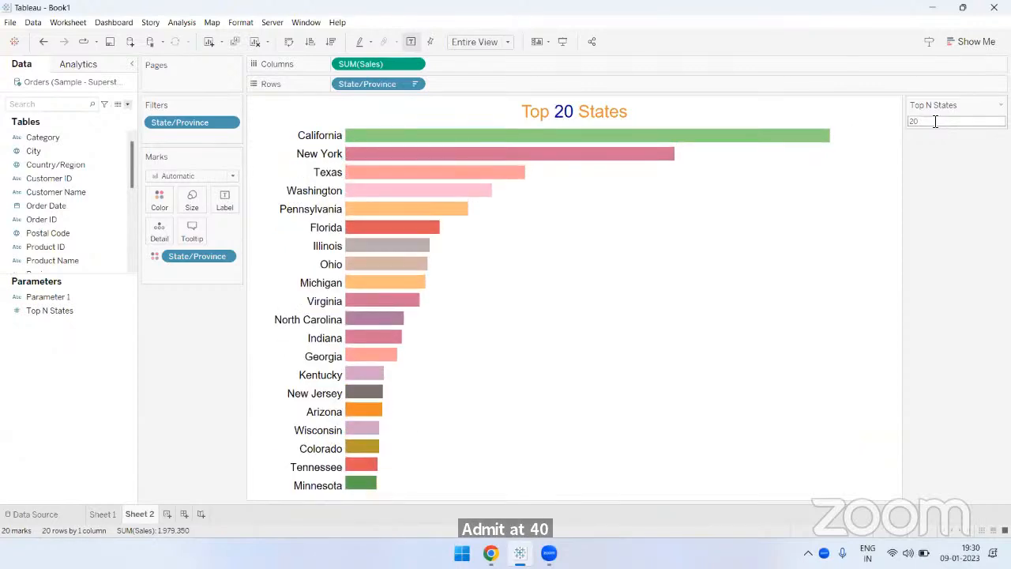
pyautogui.doubleClick(935, 121)
pyautogui.write('7')
pyautogui.press('Return')
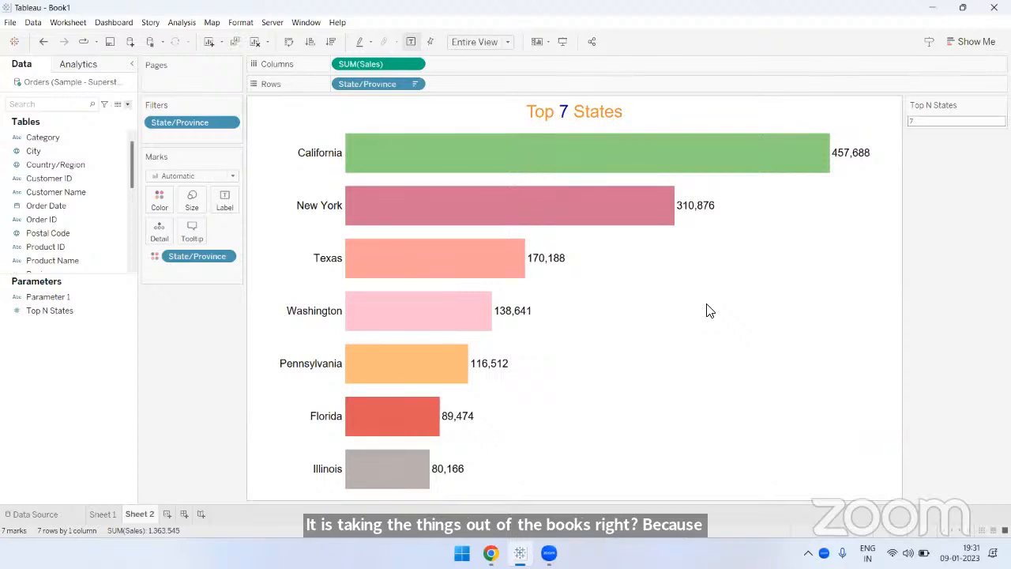
# - Set the Top N States parameter to 5, and view Sheet 1 before returning to Sheet 2
pyautogui.click(958, 123)
pyautogui.press('Return')
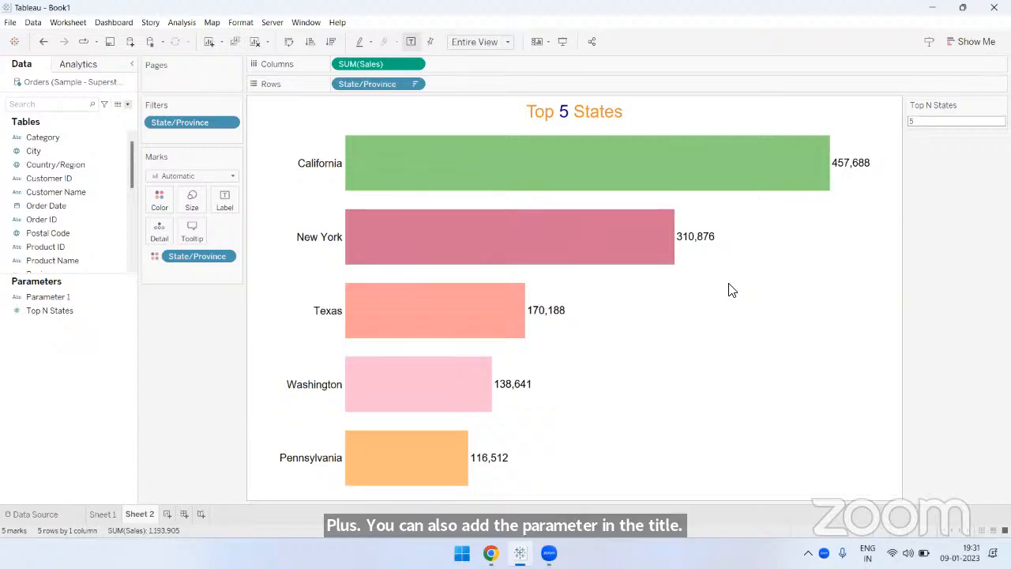
pyautogui.click(102, 514)
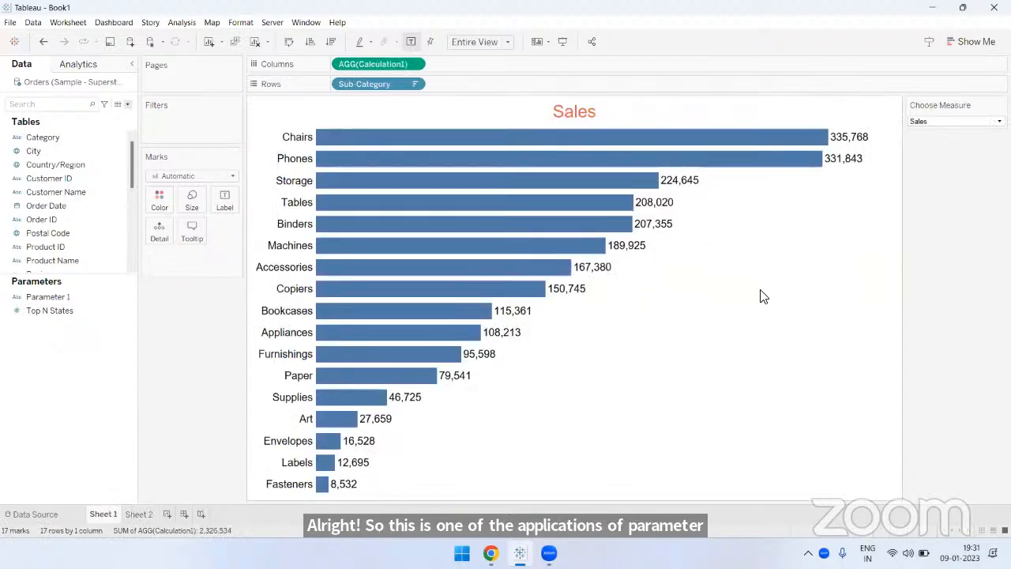
pyautogui.click(139, 514)
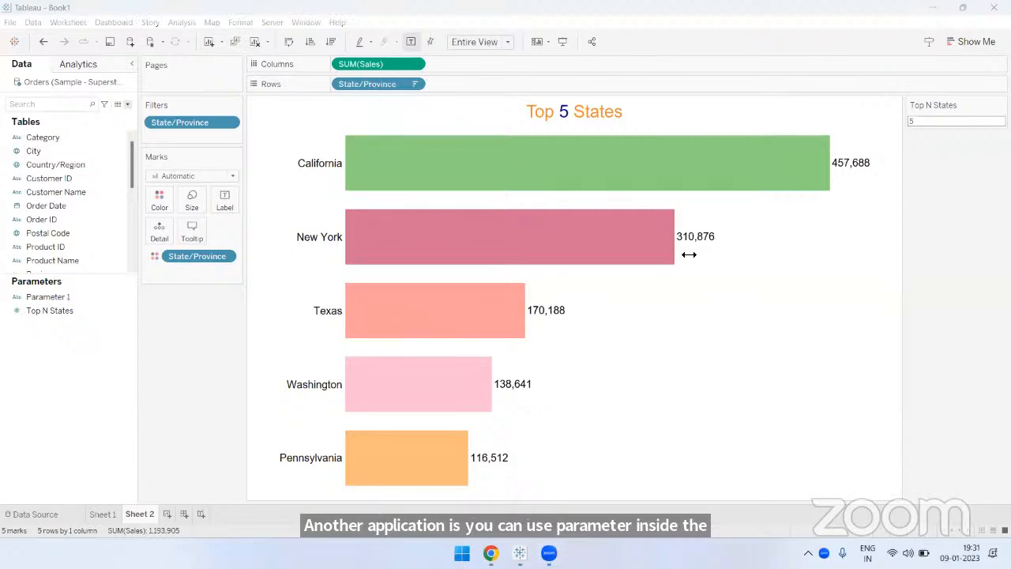
# - Add a red on-screen text annotation with the heading "Parameters:" over the empty area beside the New York and Texas bars
pyautogui.click(718, 274)
pyautogui.write('Parame')
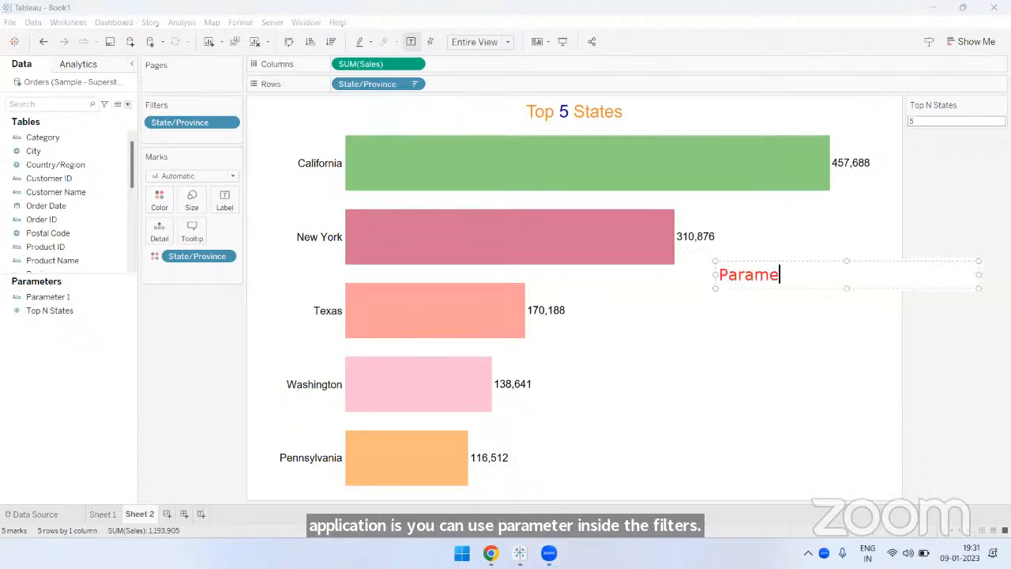
pyautogui.write('etr')
pyautogui.press('BackSpace')
pyautogui.press('BackSpace')
pyautogui.press('BackSpace')
pyautogui.write('t')
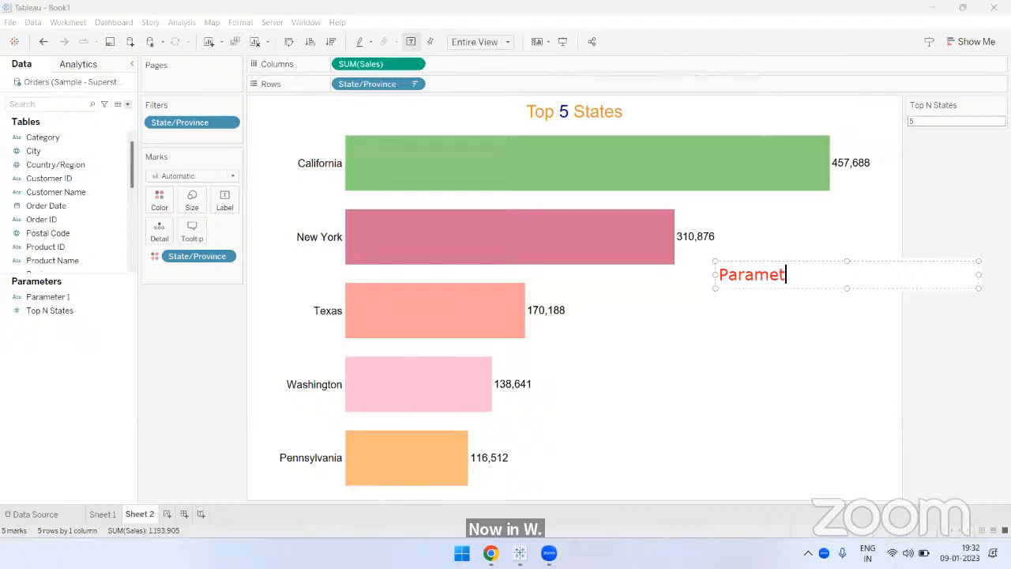
pyautogui.write('ers:')
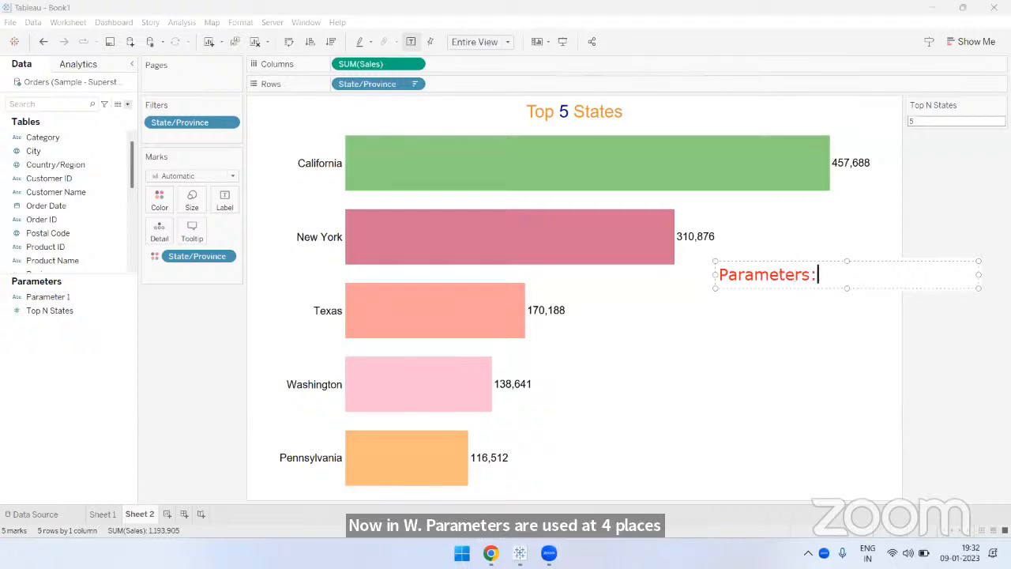
# - List "1) Filters", "2) Sets", "3) Bins" and "4) Reference lines" under the annotation's heading
pyautogui.press('Return')
pyautogui.write('1) Filters:')
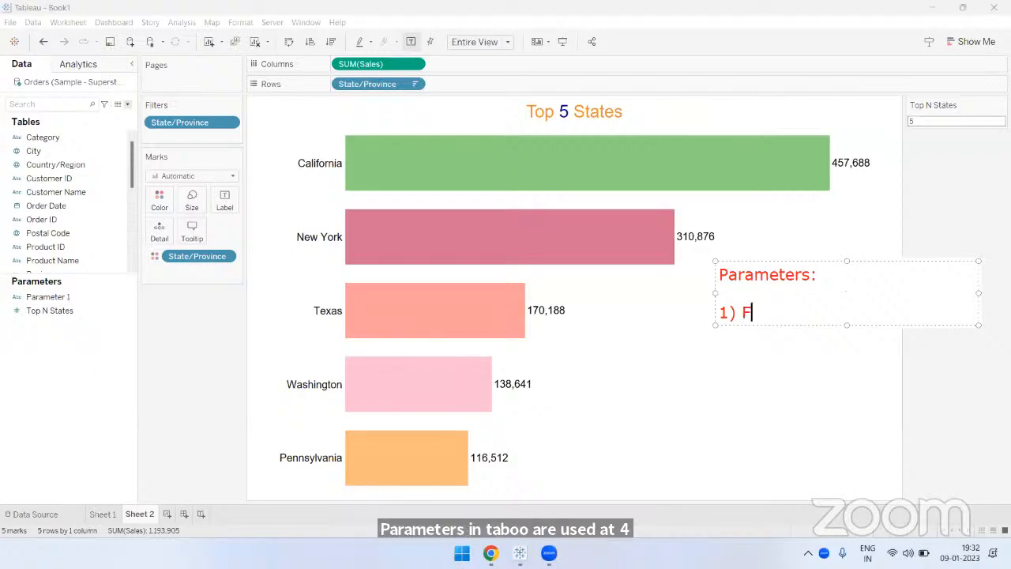
pyautogui.press('Return')
pyautogui.write('2) Sets')
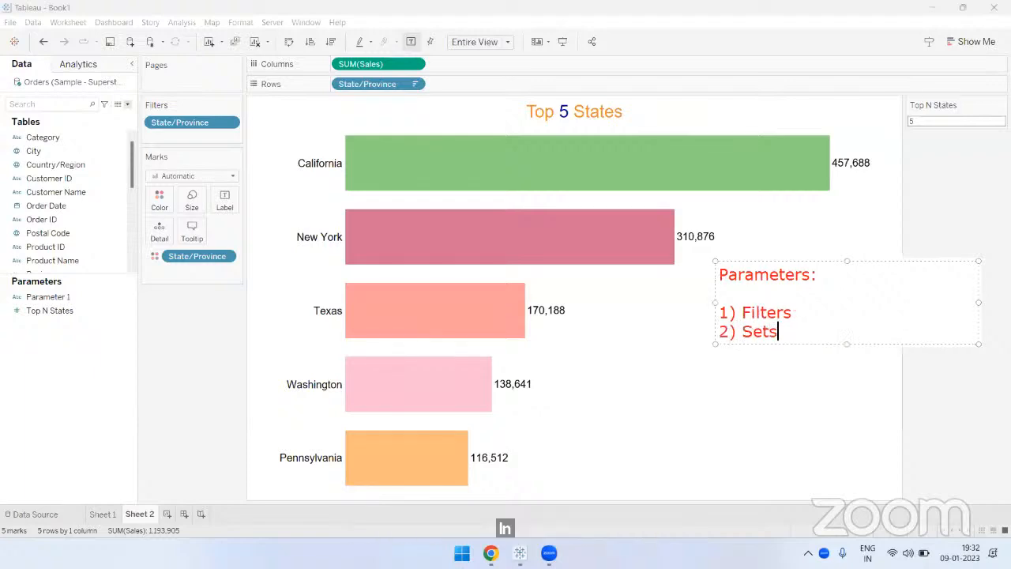
pyautogui.press('Return')
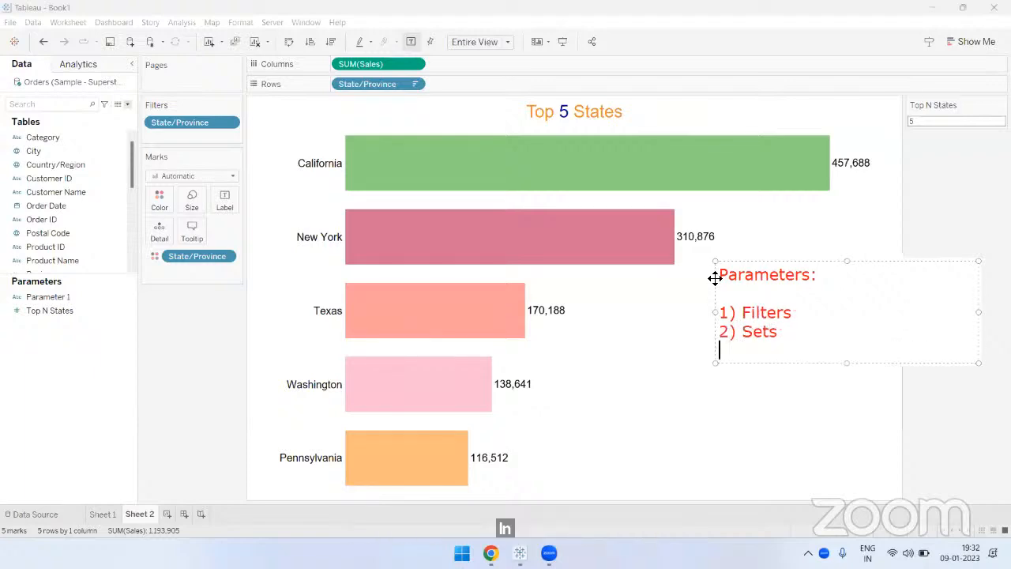
pyautogui.write('3) ')
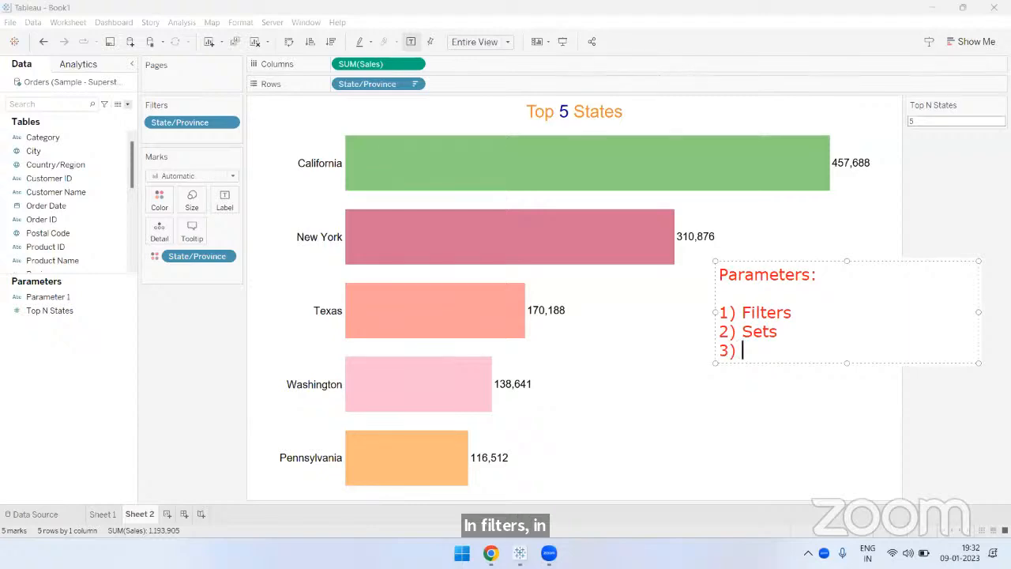
pyautogui.write('Bins')
pyautogui.press('Return')
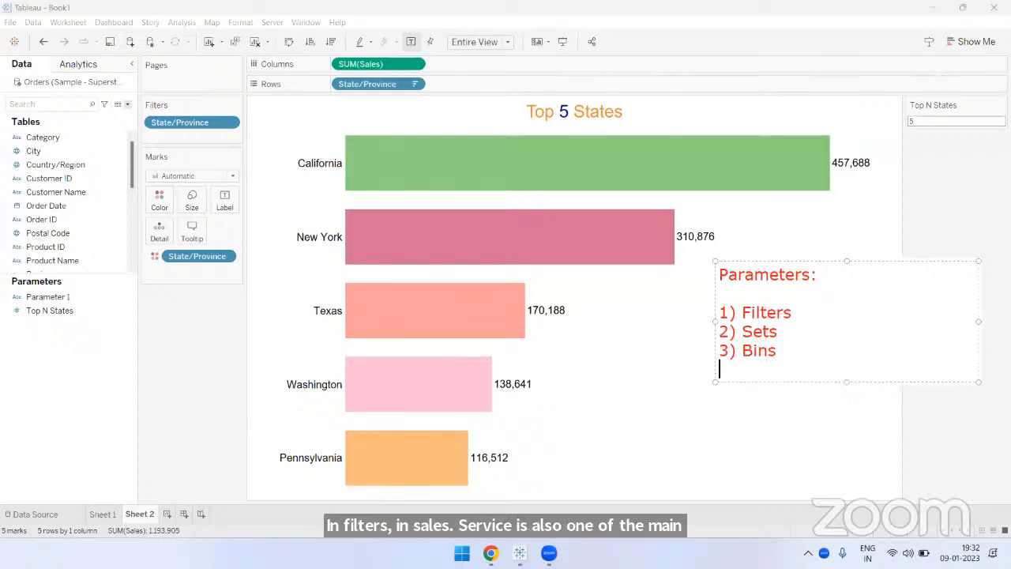
pyautogui.write('4) Refe')
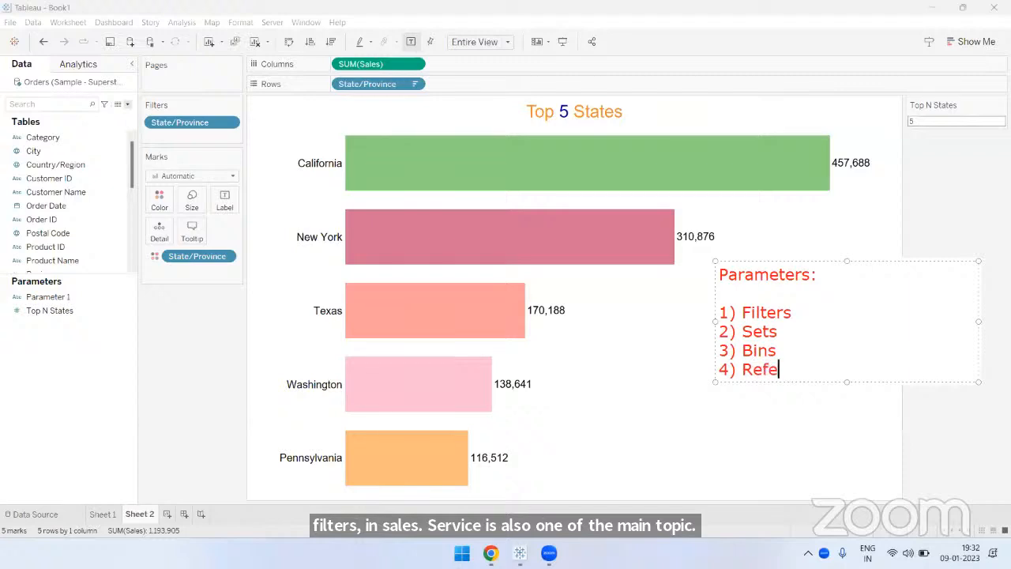
pyautogui.write('rence lines')
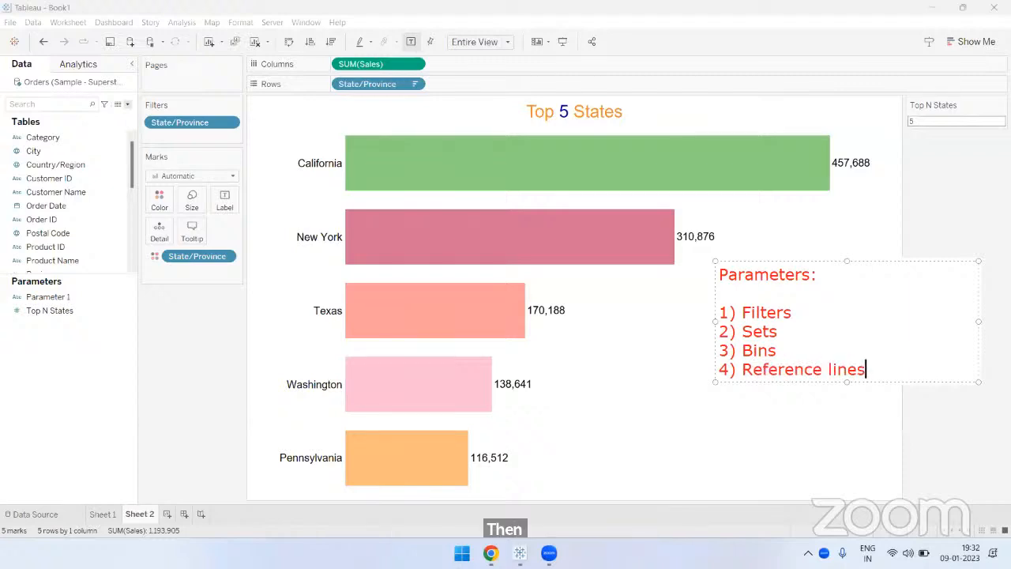
pyautogui.click(648, 346)
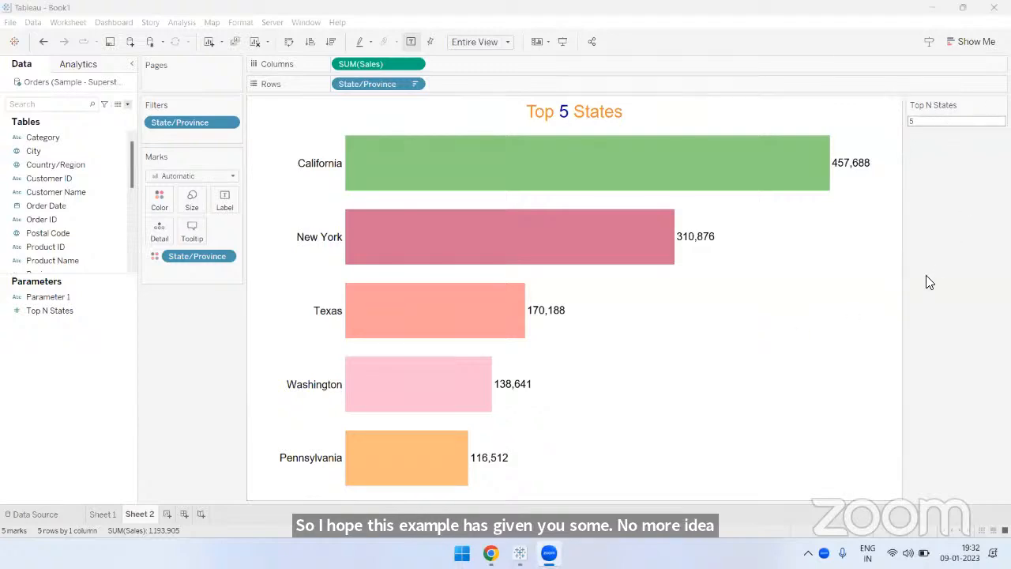
# - On Sheet 1, set the Choose Measure parameter to Quantity and change its control to a Single Value List
pyautogui.click(102, 514)
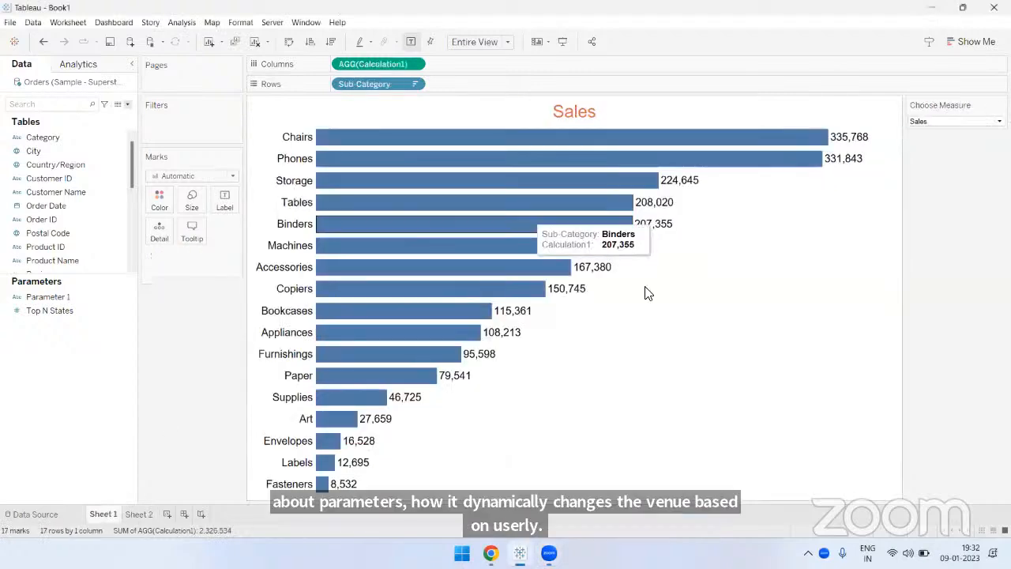
pyautogui.click(921, 124)
pyautogui.click(929, 169)
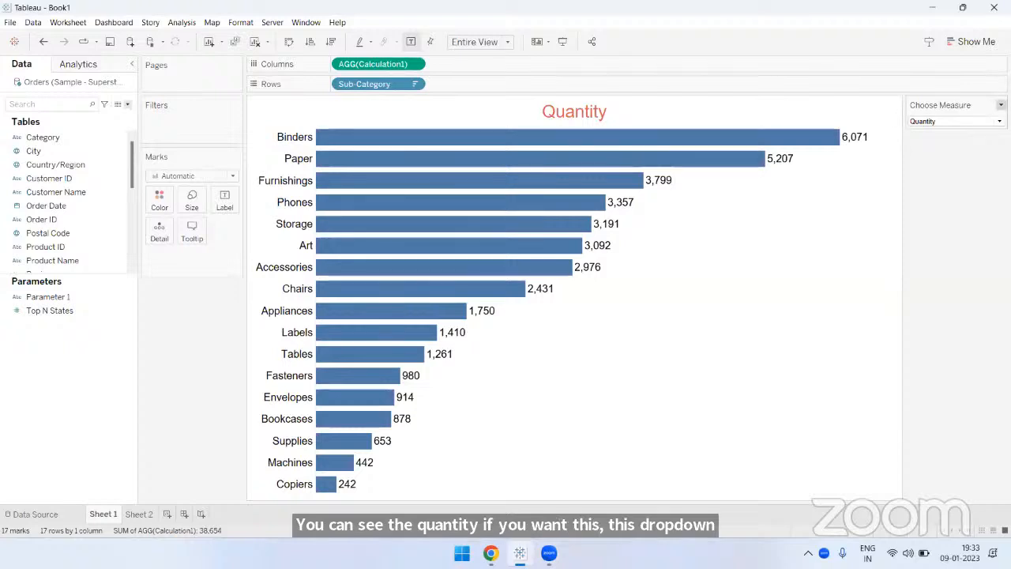
pyautogui.click(1001, 105)
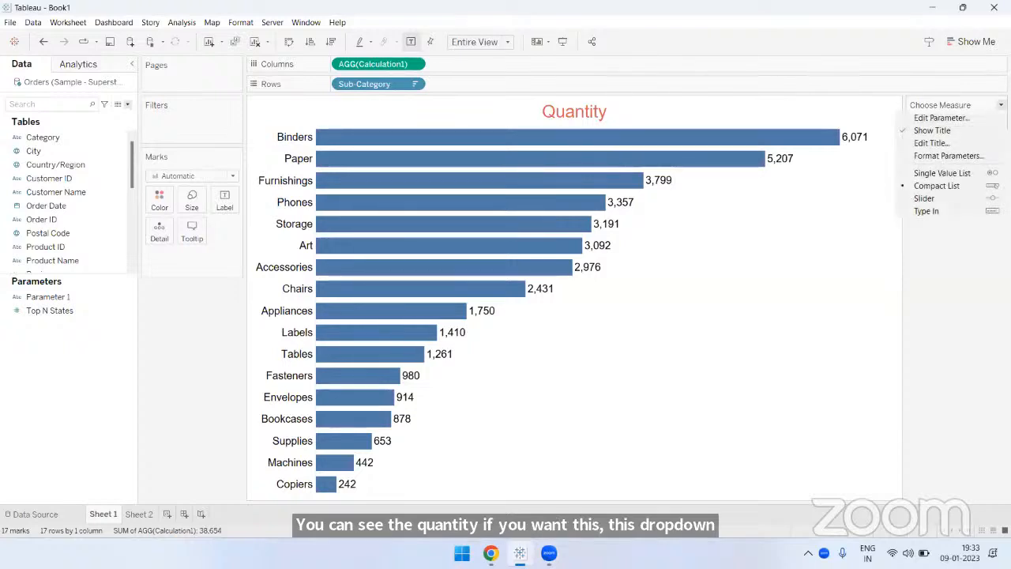
pyautogui.click(956, 173)
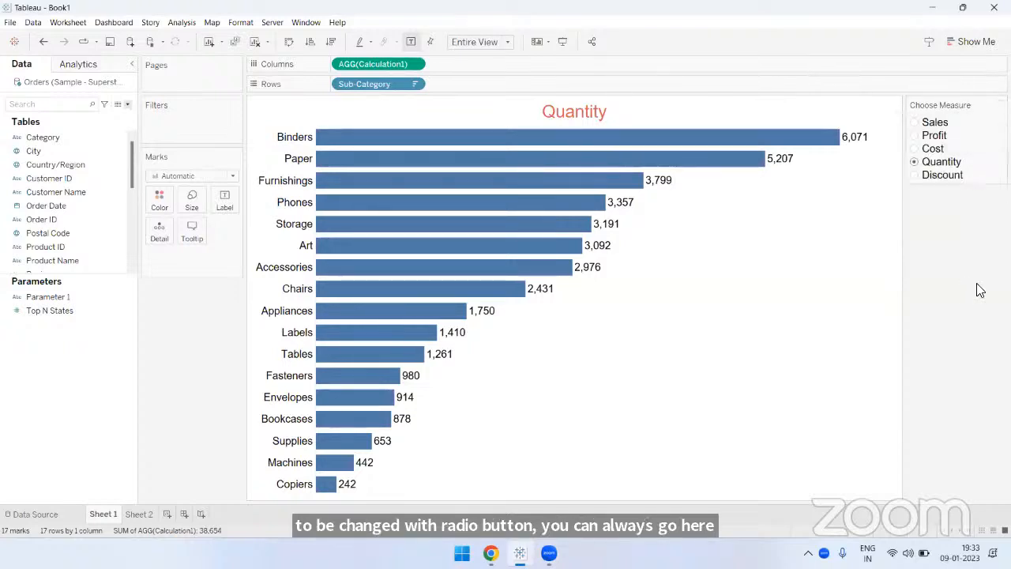
# - Switch the Choose Measure parameter through Profit, Discount and Sales, ending on Cost
pyautogui.click(915, 136)
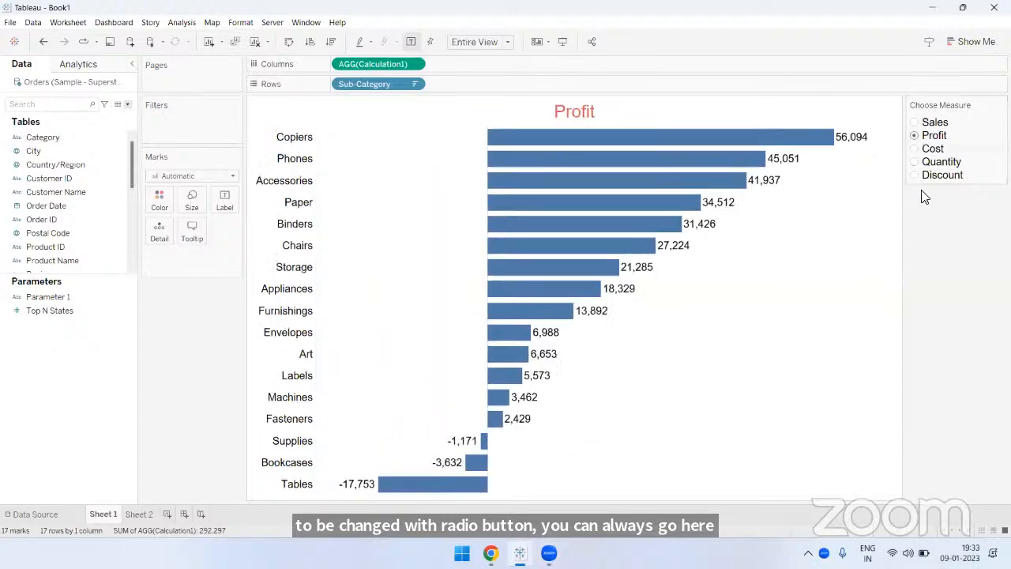
pyautogui.click(916, 175)
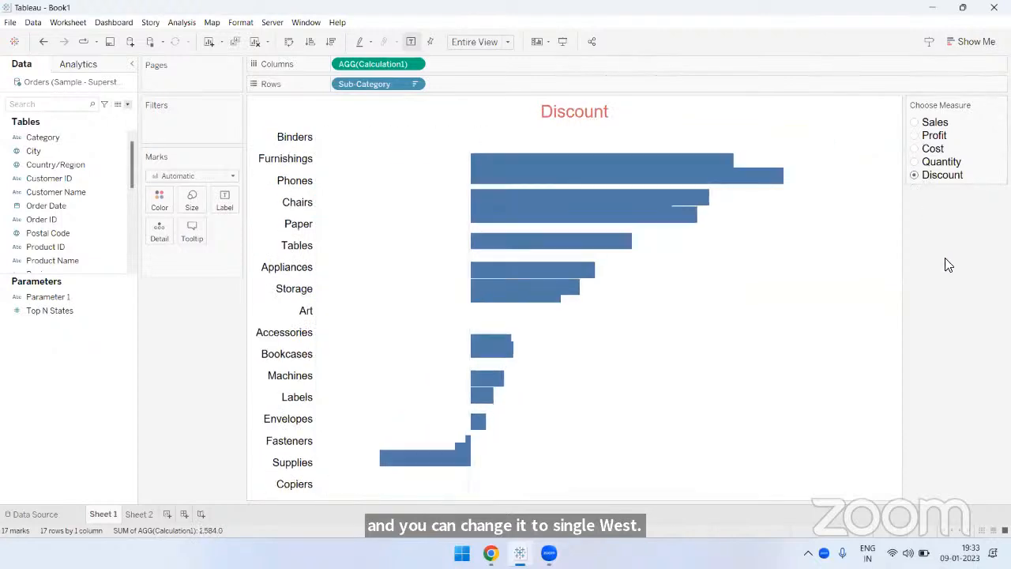
pyautogui.click(914, 123)
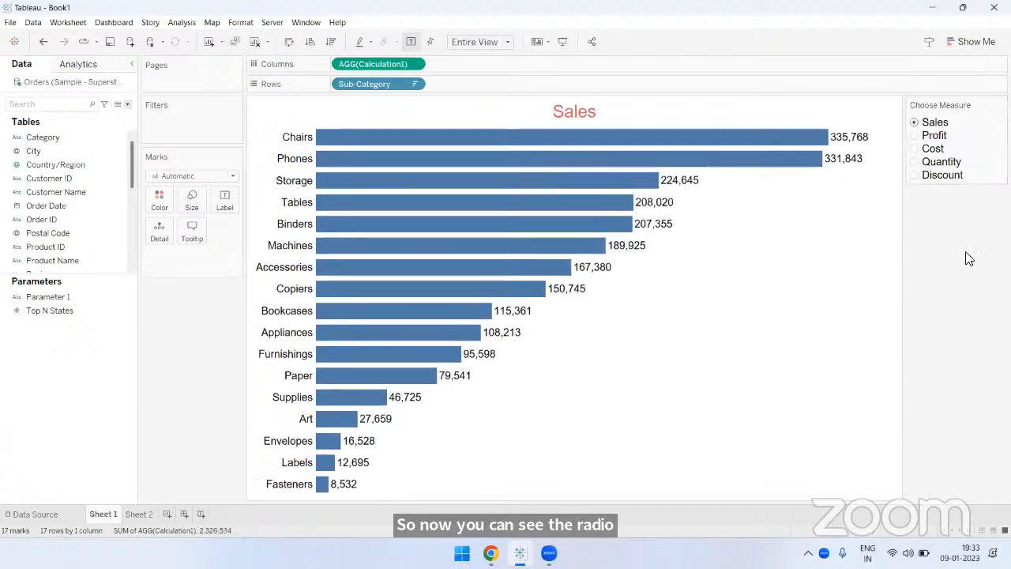
pyautogui.click(917, 148)
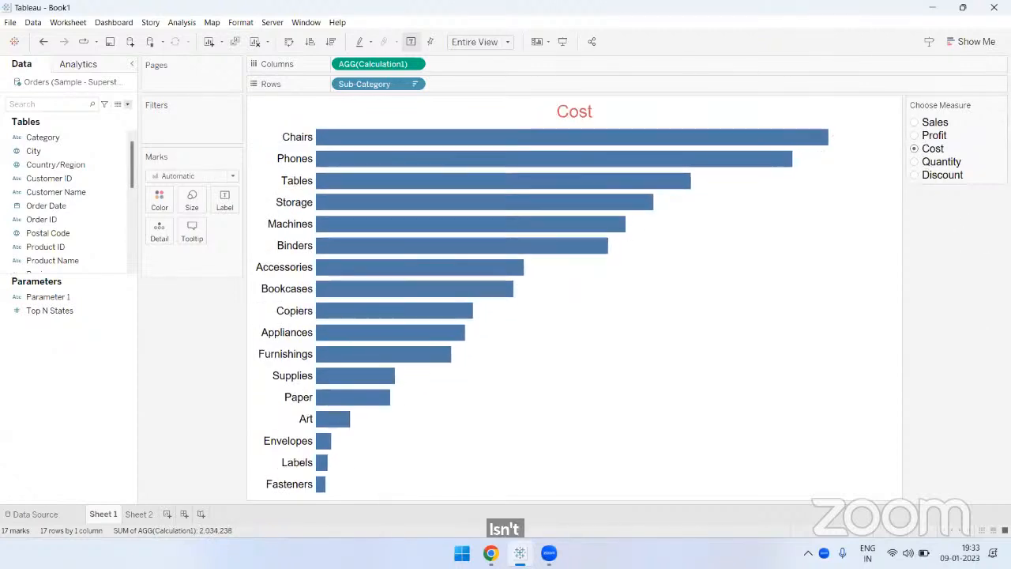
# - Add a new blank worksheet after Sheet 2 and enlarge the field list above the parameters
pyautogui.click(151, 512)
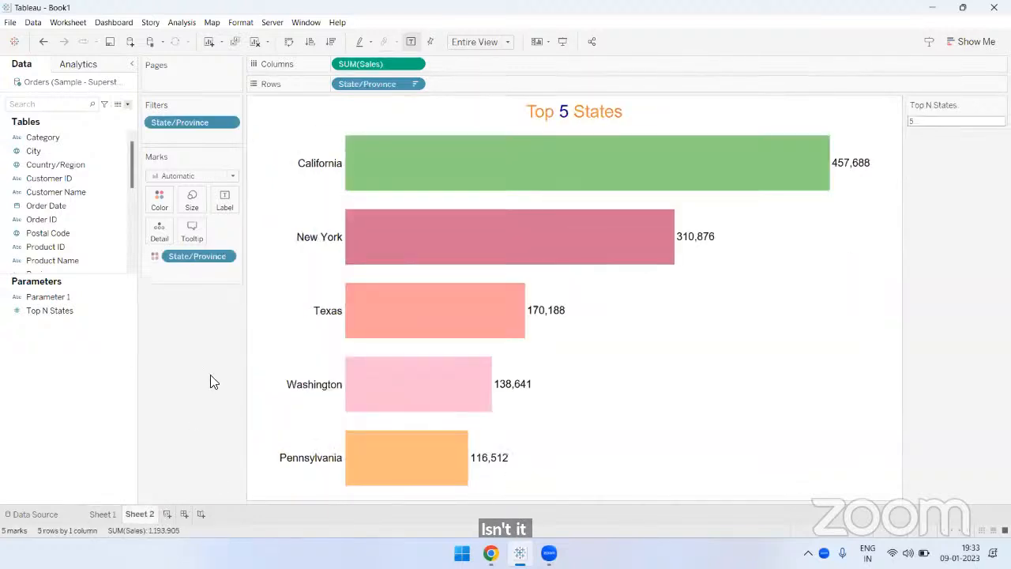
pyautogui.click(166, 514)
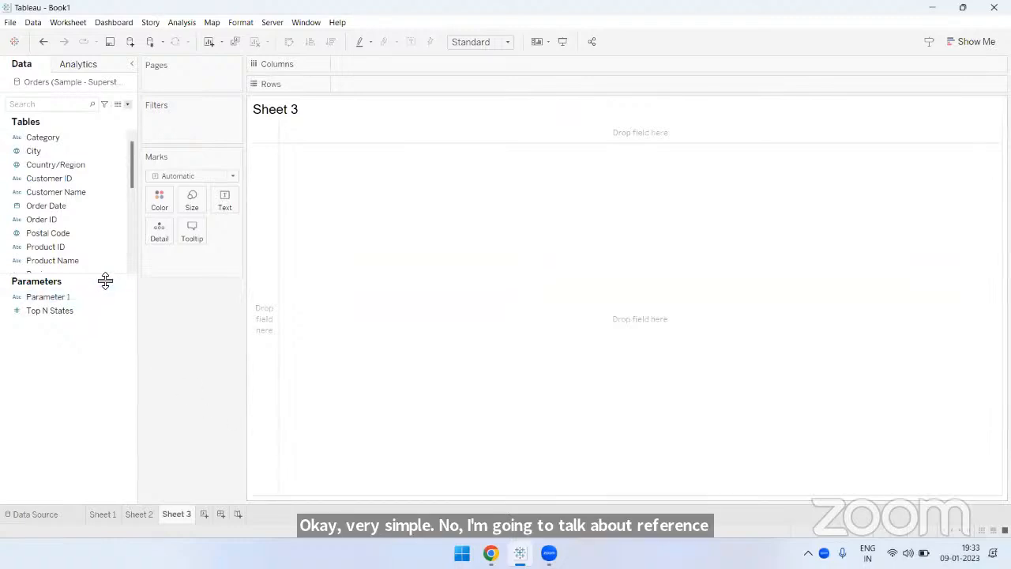
pyautogui.moveTo(105, 280); pyautogui.dragTo(103, 355)
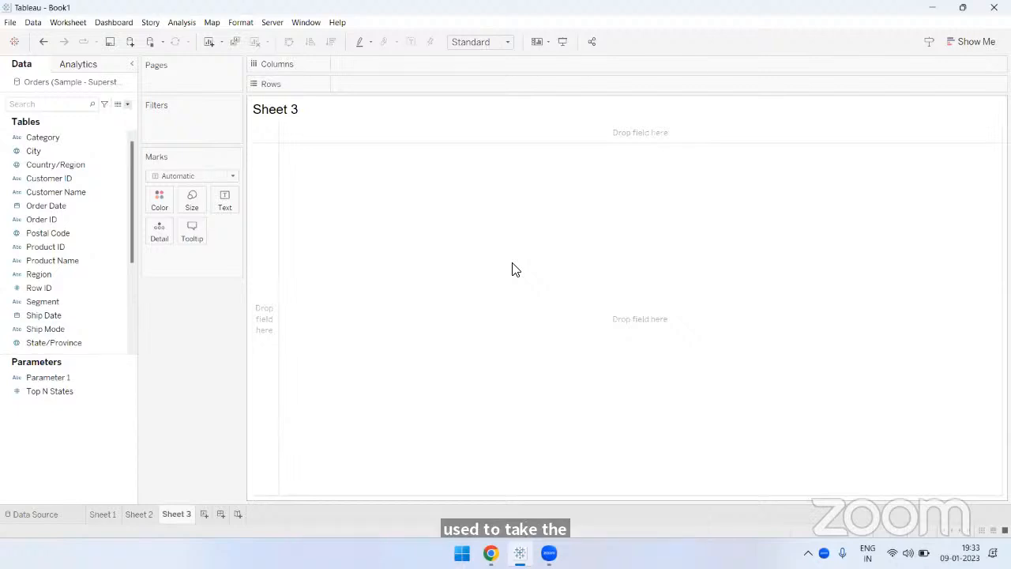
# - Sketch freehand chart axes with a rising wavy trend line over the empty Sheet 3 view
pyautogui.click(738, 58)
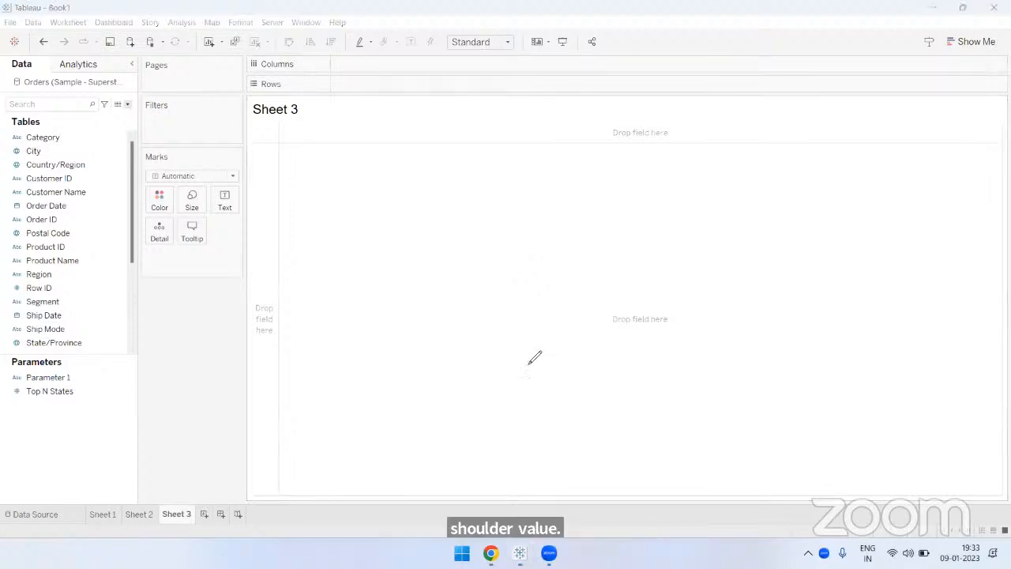
pyautogui.moveTo(453, 162)
pyautogui.mouseDown()
pyautogui.moveTo(460, 332)
pyautogui.moveTo(658, 366)
pyautogui.moveTo(835, 363)
pyautogui.mouseUp()
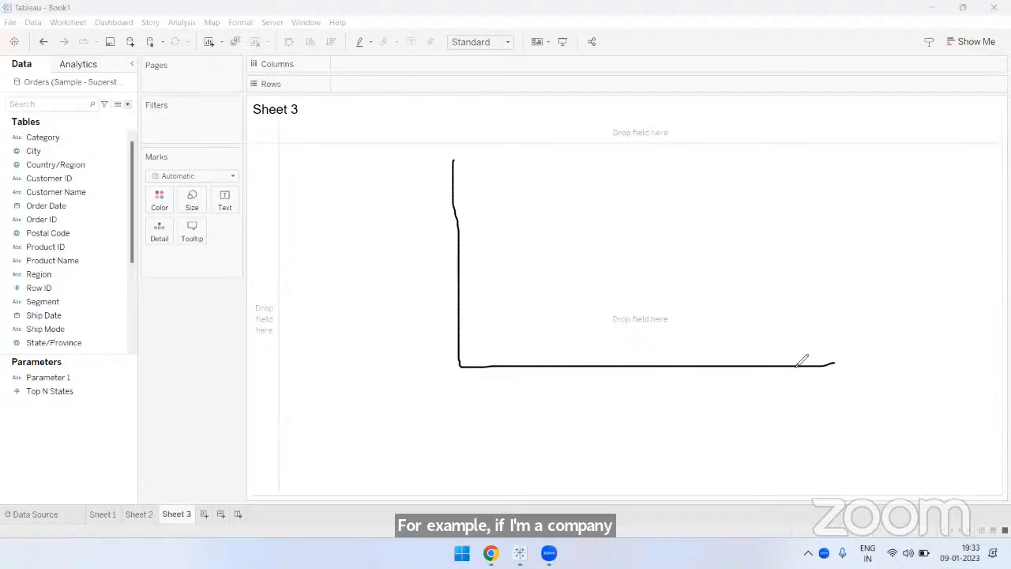
pyautogui.moveTo(483, 345)
pyautogui.mouseDown()
pyautogui.moveTo(528, 302)
pyautogui.moveTo(598, 260)
pyautogui.moveTo(666, 255)
pyautogui.mouseUp()
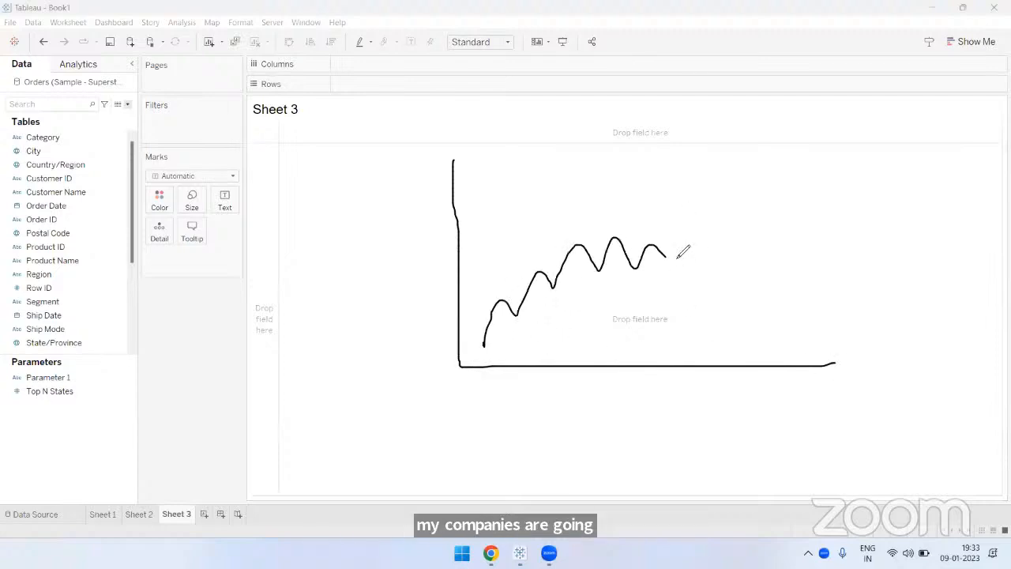
pyautogui.moveTo(667, 176); pyautogui.dragTo(664, 365)
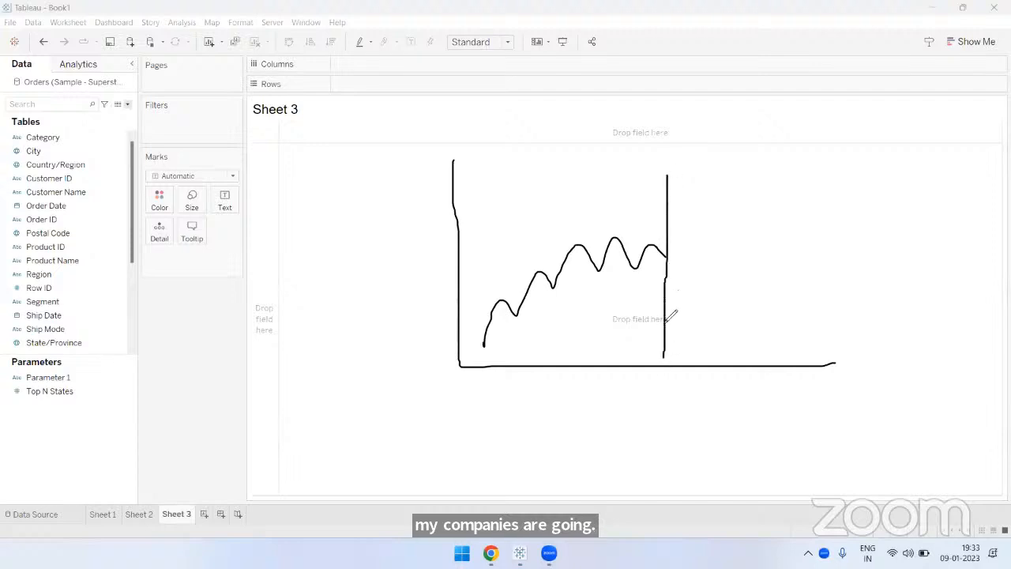
pyautogui.moveTo(662, 179); pyautogui.dragTo(664, 357)
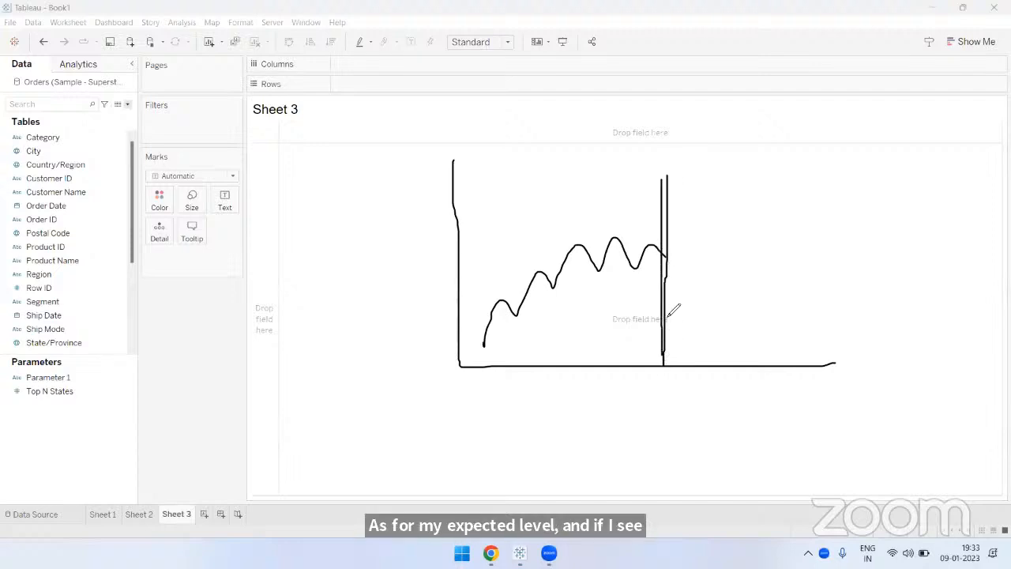
pyautogui.hotkey('ctrl', 'z')
pyautogui.hotkey('ctrl', 'z')
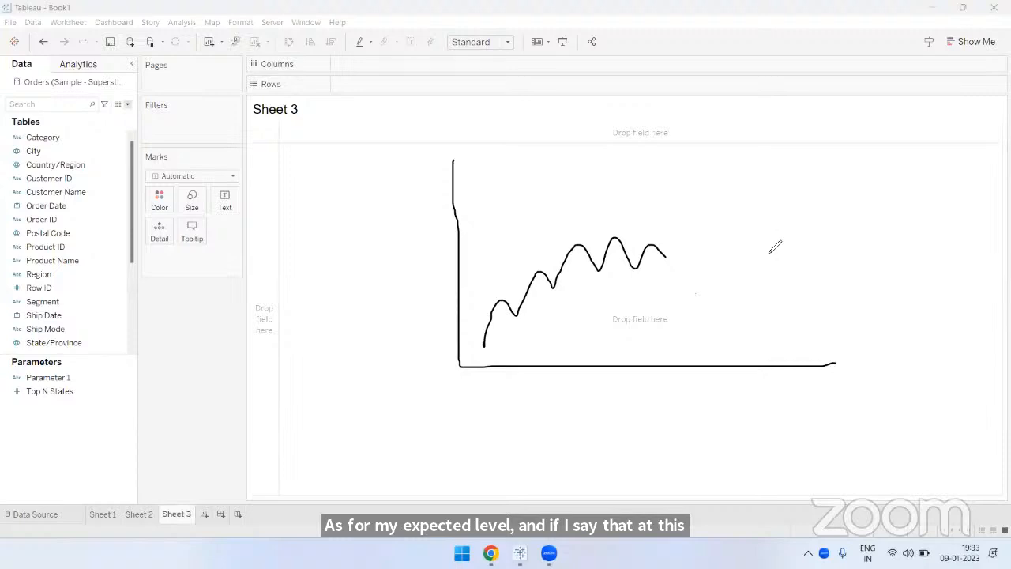
# - Draw a vertical reference line labelled 100K beyond the trend line's end, and retrace the trend with an upward arrow beneath it
pyautogui.moveTo(764, 175); pyautogui.dragTo(768, 377)
pyautogui.moveTo(755, 196)
pyautogui.mouseDown()
pyautogui.moveTo(790, 197)
pyautogui.moveTo(798, 215)
pyautogui.moveTo(825, 188)
pyautogui.moveTo(852, 190)
pyautogui.moveTo(861, 222)
pyautogui.moveTo(885, 221)
pyautogui.mouseUp()
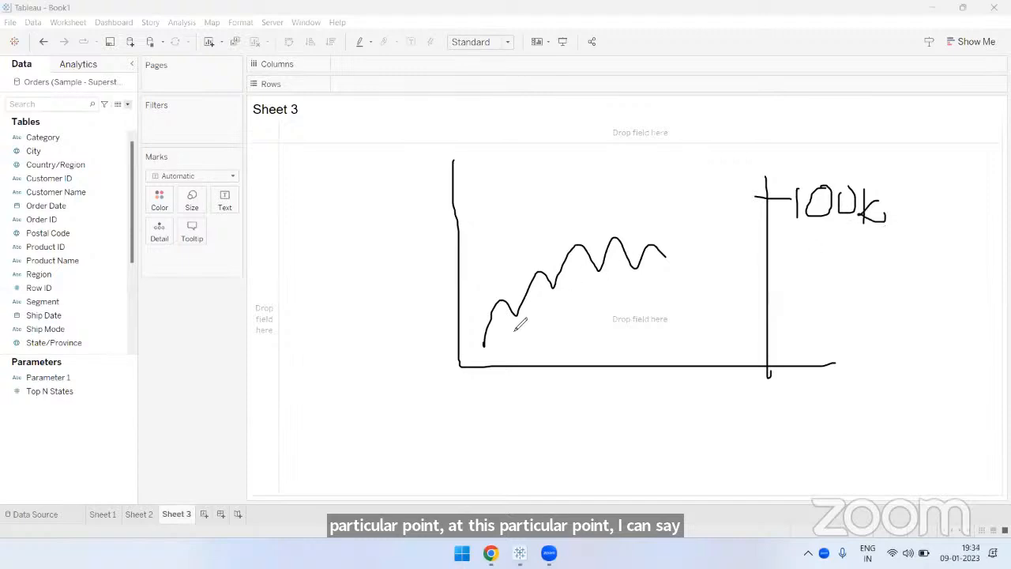
pyautogui.moveTo(485, 344)
pyautogui.mouseDown()
pyautogui.moveTo(557, 267)
pyautogui.moveTo(666, 255)
pyautogui.mouseUp()
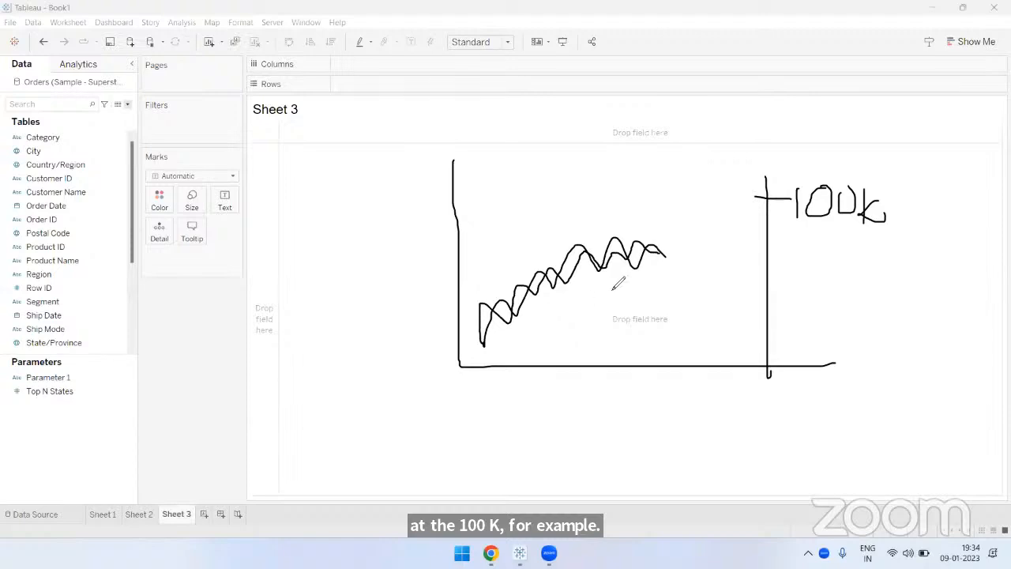
pyautogui.moveTo(522, 336)
pyautogui.mouseDown()
pyautogui.moveTo(650, 272)
pyautogui.moveTo(617, 270)
pyautogui.mouseUp()
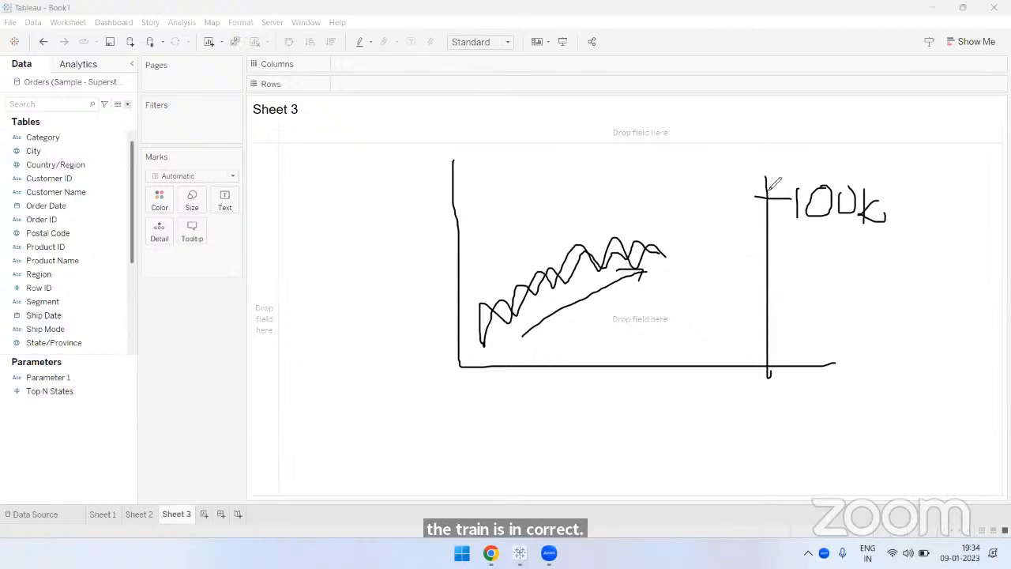
pyautogui.moveTo(765, 177); pyautogui.dragTo(762, 375)
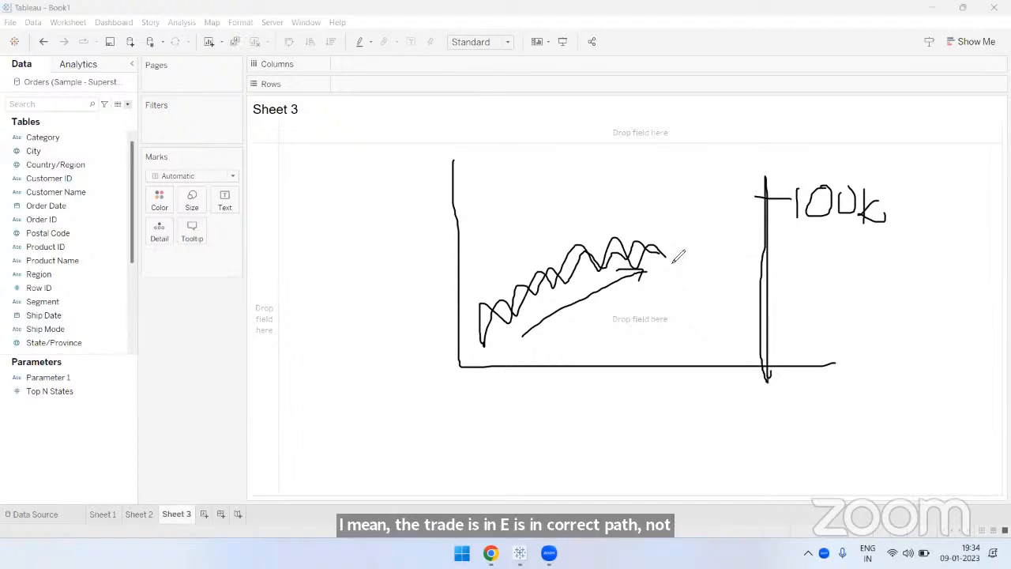
# - Try extending the wavy trend up to the 100K mark, undo that stroke, and thicken the vertical reference line
pyautogui.moveTo(670, 253); pyautogui.dragTo(763, 197)
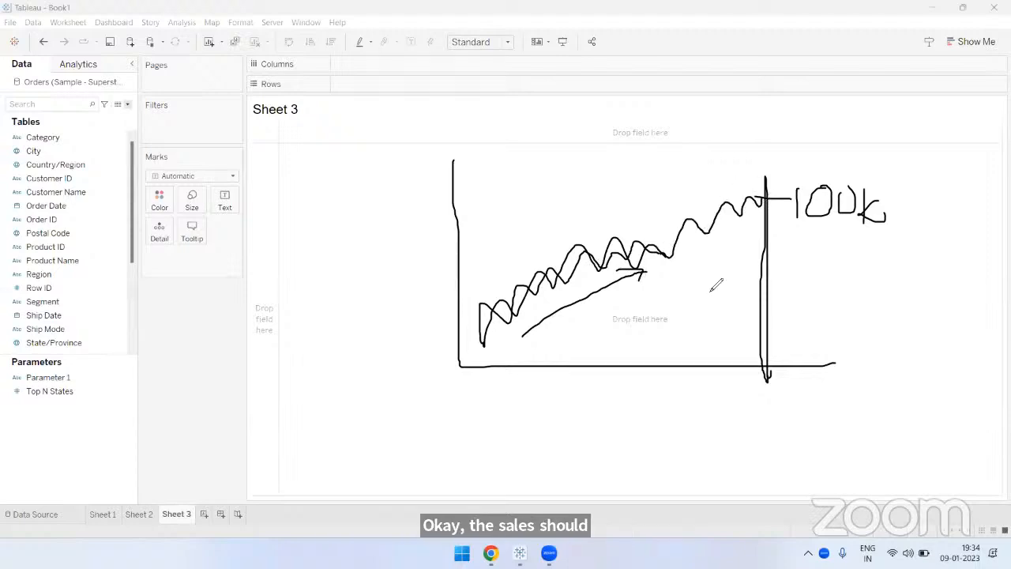
pyautogui.hotkey('ctrl', 'z')
pyautogui.moveTo(767, 177); pyautogui.dragTo(771, 378)
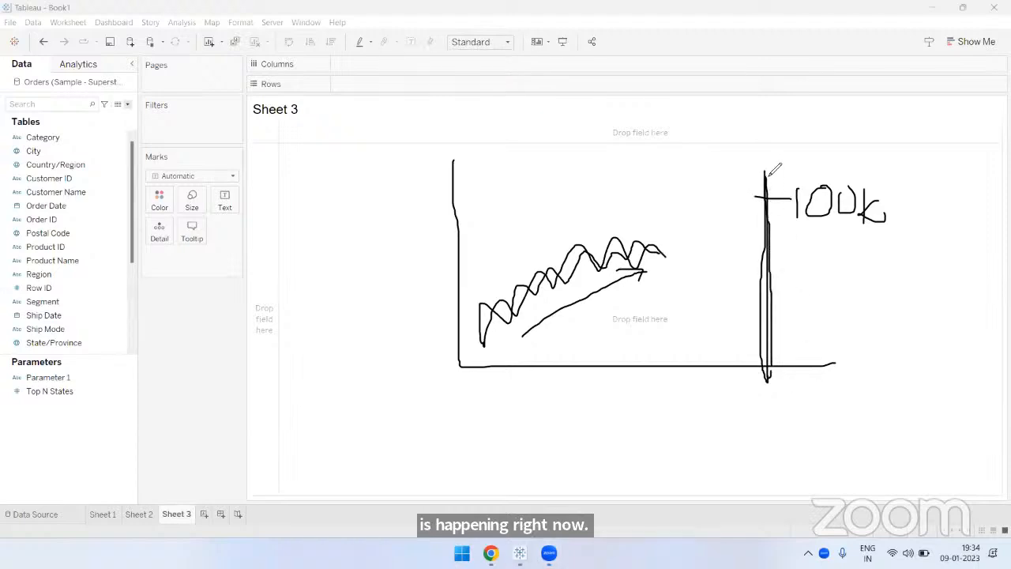
pyautogui.moveTo(774, 169); pyautogui.dragTo(782, 365)
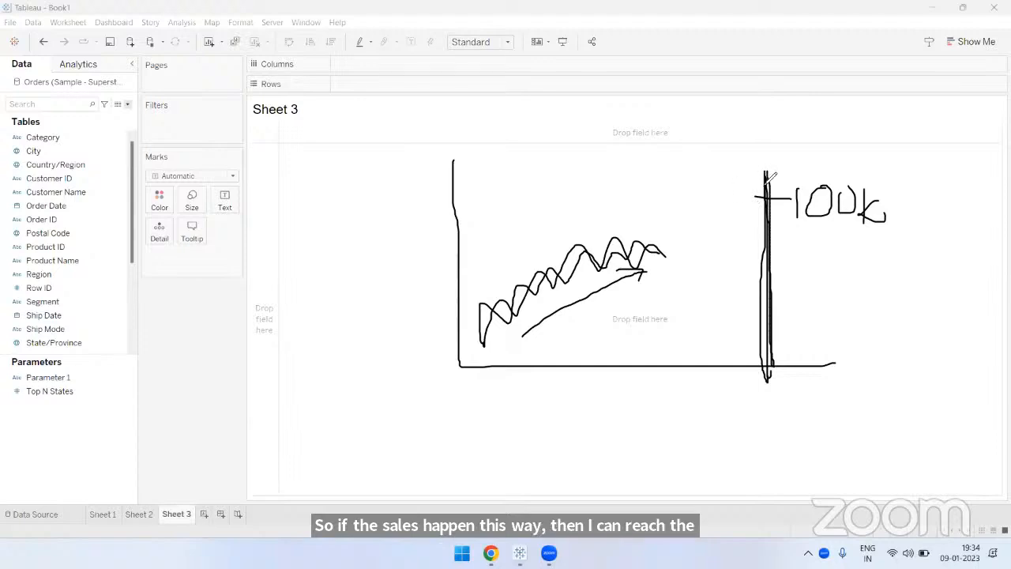
# - Draw a downward arrow at the top of the reference line and underline the 100K label twice
pyautogui.moveTo(783, 126); pyautogui.dragTo(783, 176)
pyautogui.moveTo(878, 227); pyautogui.dragTo(806, 228)
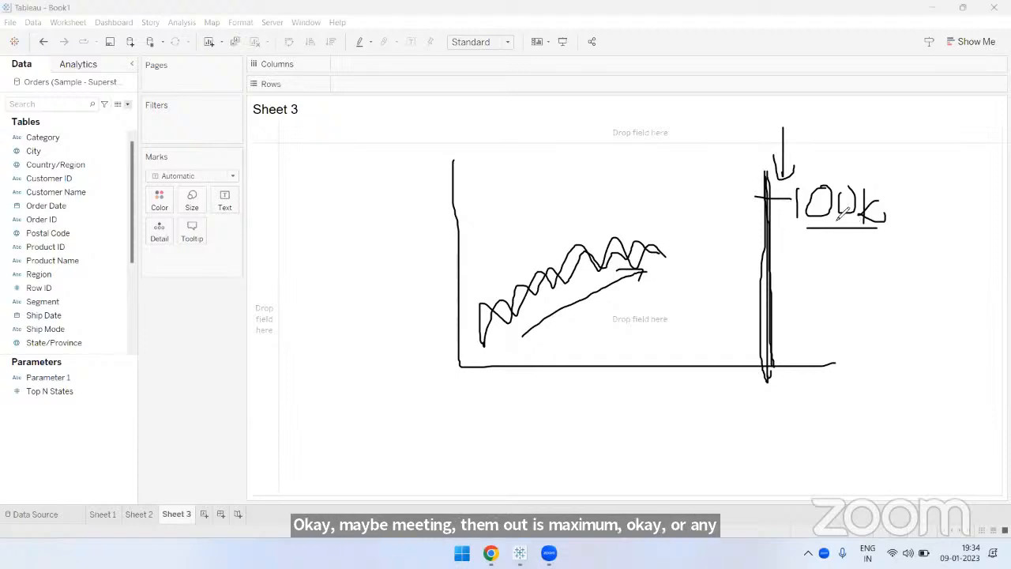
pyautogui.moveTo(796, 221); pyautogui.dragTo(874, 221)
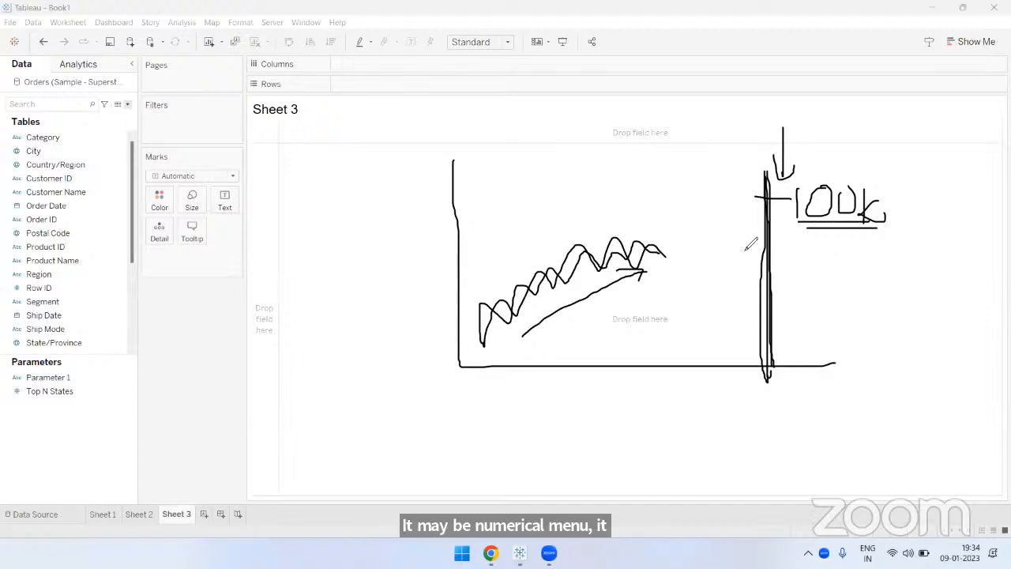
# - Circle the foot of the reference line with a trailing stroke and add a check mark beside 100K
pyautogui.moveTo(778, 211); pyautogui.dragTo(788, 342)
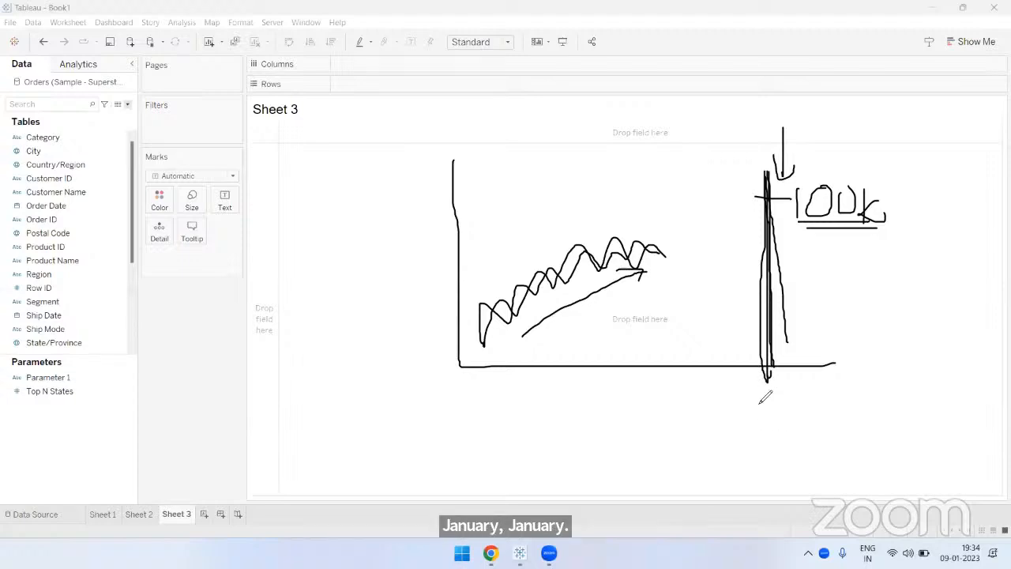
pyautogui.moveTo(766, 378)
pyautogui.mouseDown()
pyautogui.moveTo(795, 413)
pyautogui.moveTo(876, 424)
pyautogui.moveTo(909, 416)
pyautogui.mouseUp()
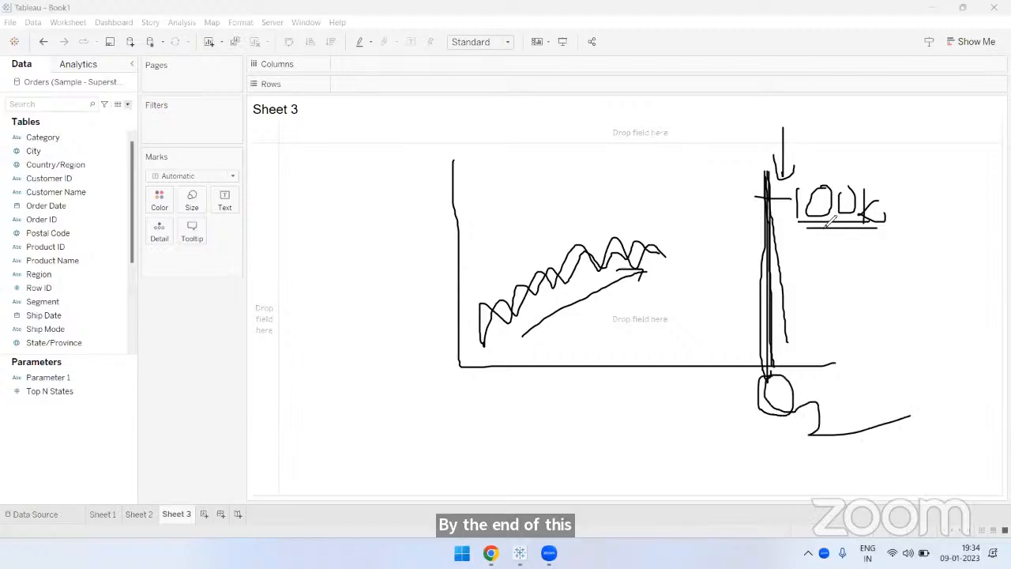
pyautogui.moveTo(889, 201); pyautogui.dragTo(932, 165)
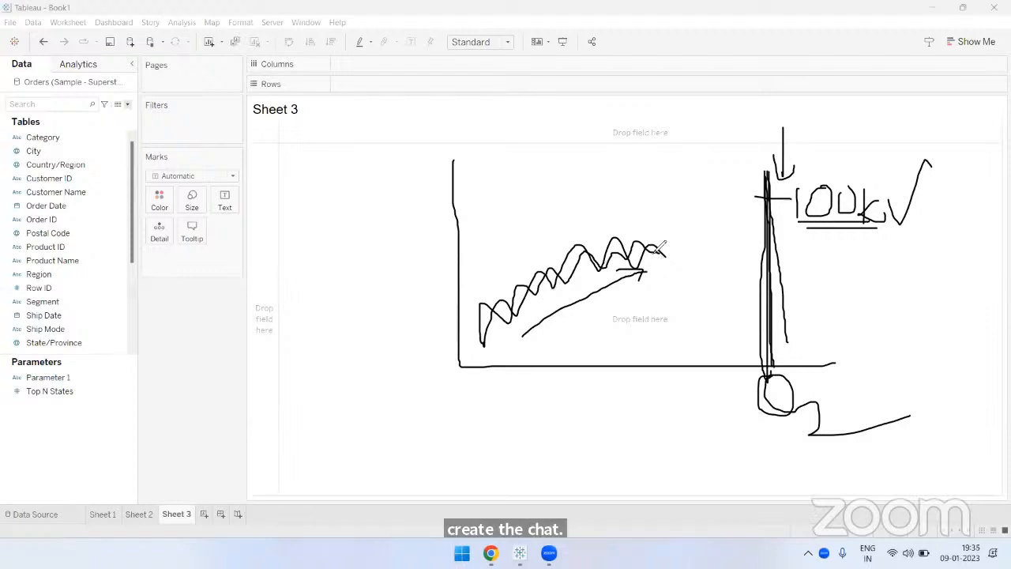
# - Retrace and encircle the vertical reference line, and clear the whole sketch from the screen
pyautogui.moveTo(767, 185); pyautogui.dragTo(767, 364)
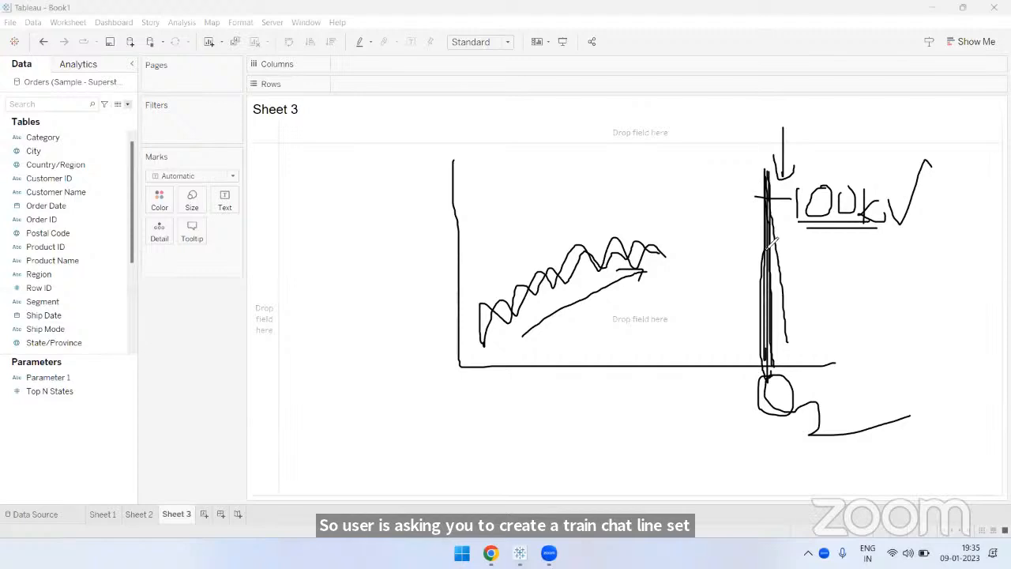
pyautogui.moveTo(728, 199); pyautogui.dragTo(763, 193)
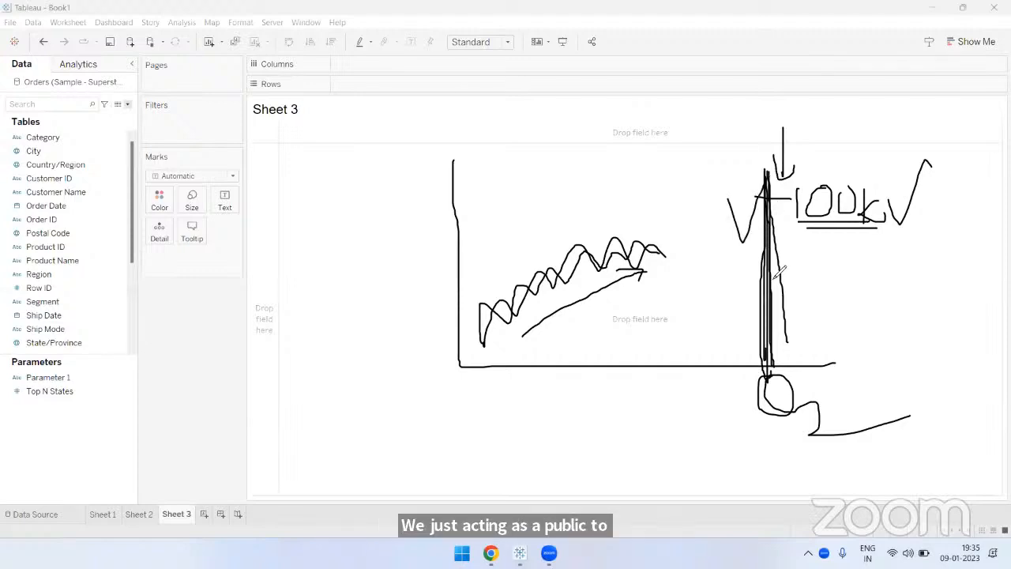
pyautogui.hotkey('ctrl', 'z')
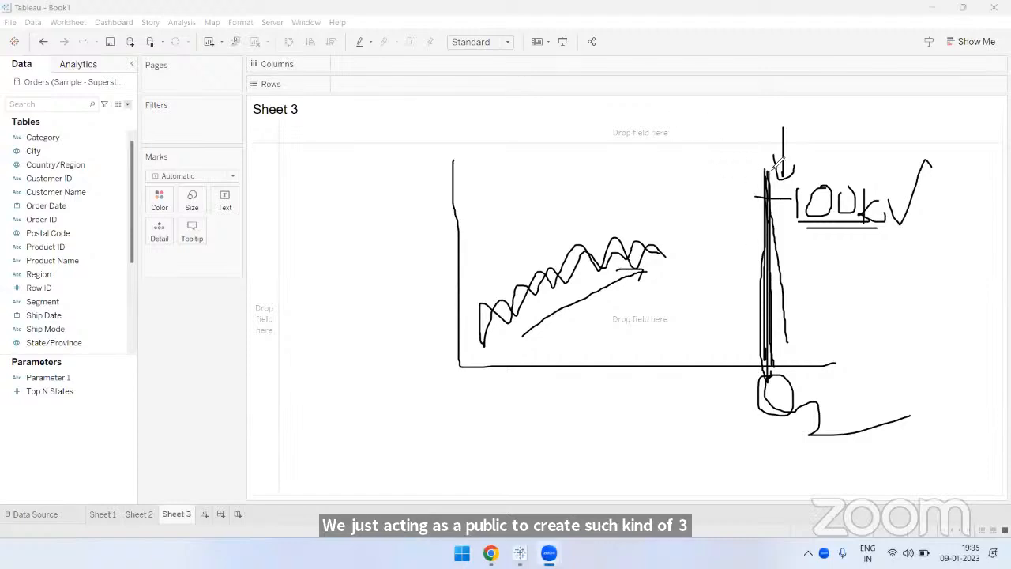
pyautogui.moveTo(770, 166)
pyautogui.mouseDown()
pyautogui.moveTo(730, 353)
pyautogui.moveTo(764, 168)
pyautogui.mouseUp()
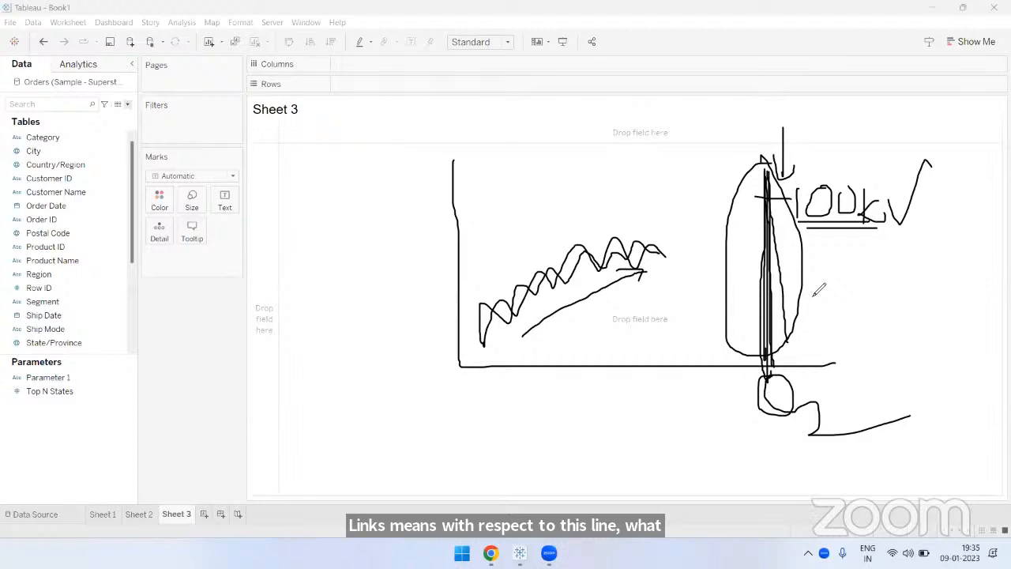
pyautogui.click(666, 270)
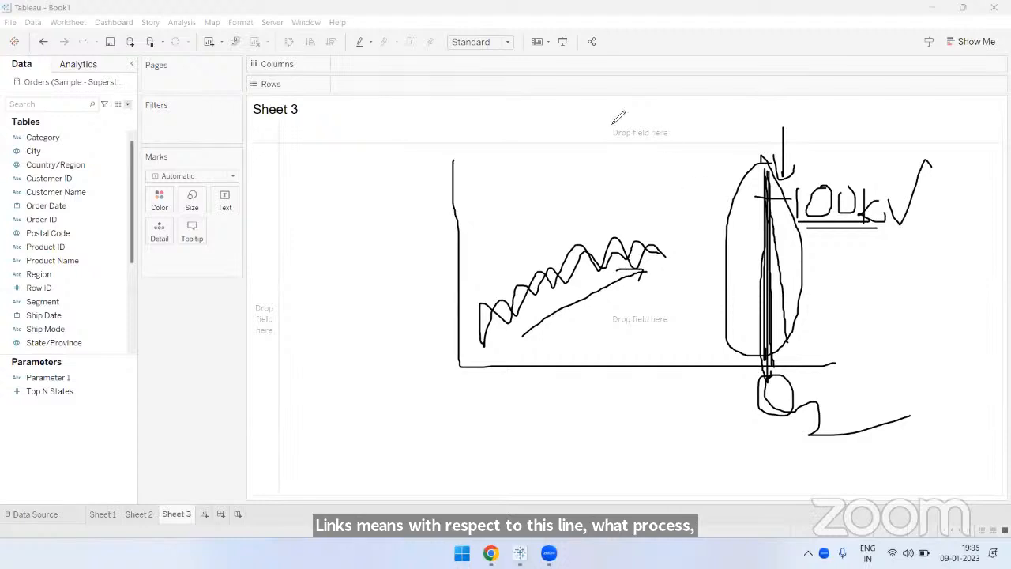
# - Sketch new axes with a wavy trend crossed by a horizontal reference line, and clear the drawing
pyautogui.moveTo(612, 119); pyautogui.dragTo(943, 282)
pyautogui.moveTo(666, 254)
pyautogui.mouseDown()
pyautogui.moveTo(711, 207)
pyautogui.moveTo(881, 209)
pyautogui.mouseUp()
pyautogui.moveTo(651, 214); pyautogui.dragTo(882, 213)
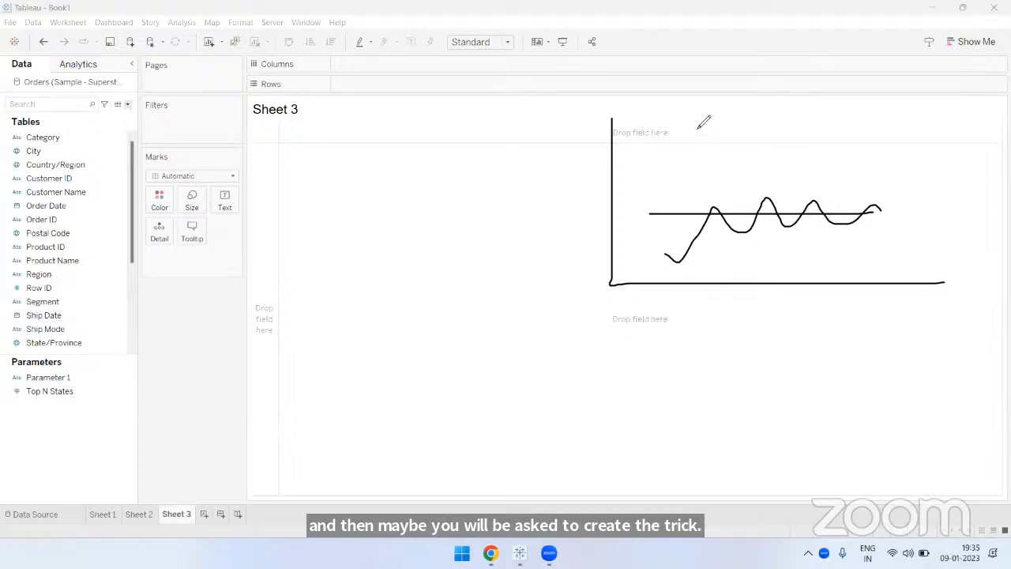
pyautogui.click(525, 73)
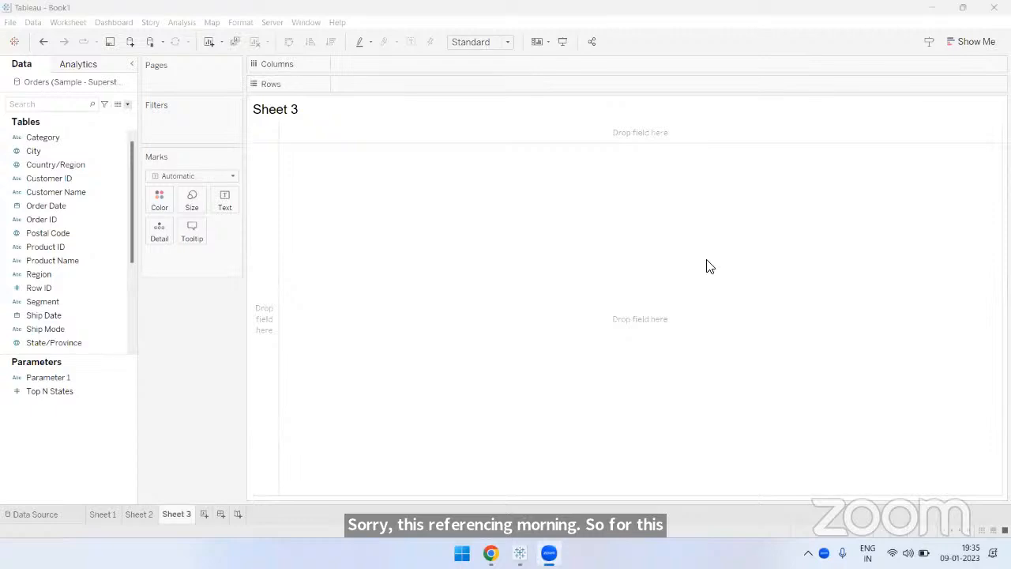
# - Build a line chart on Sheet 3 with continuous Month of Order Date on Columns and Sales on Rows
pyautogui.click(174, 340)
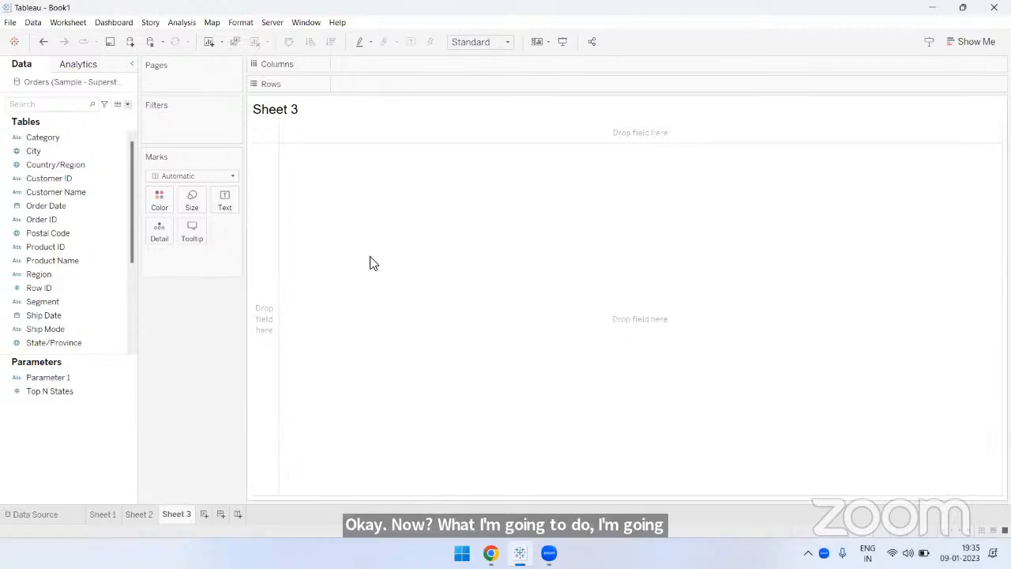
pyautogui.click(76, 204)
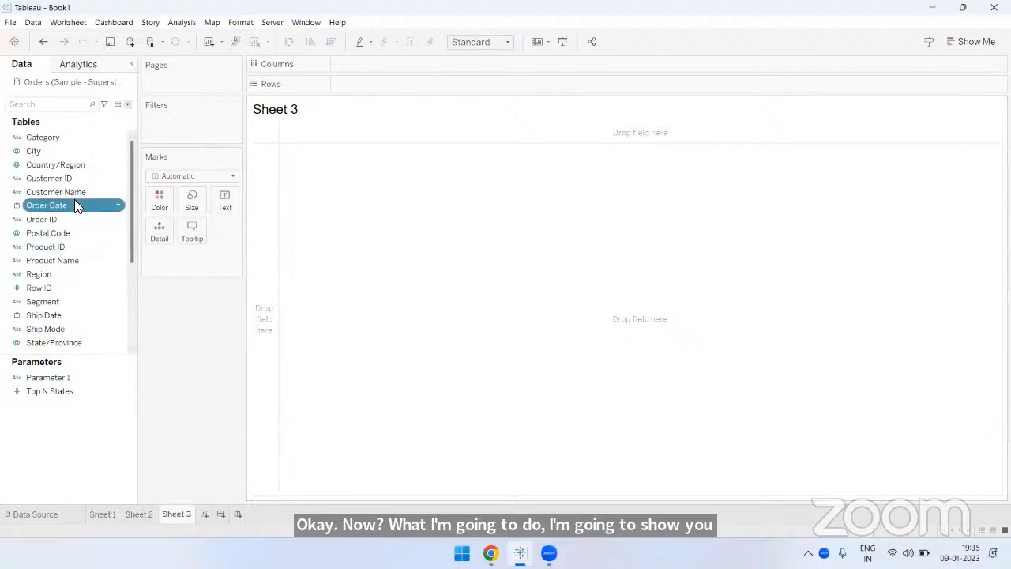
pyautogui.moveTo(74, 204); pyautogui.dragTo(376, 63)
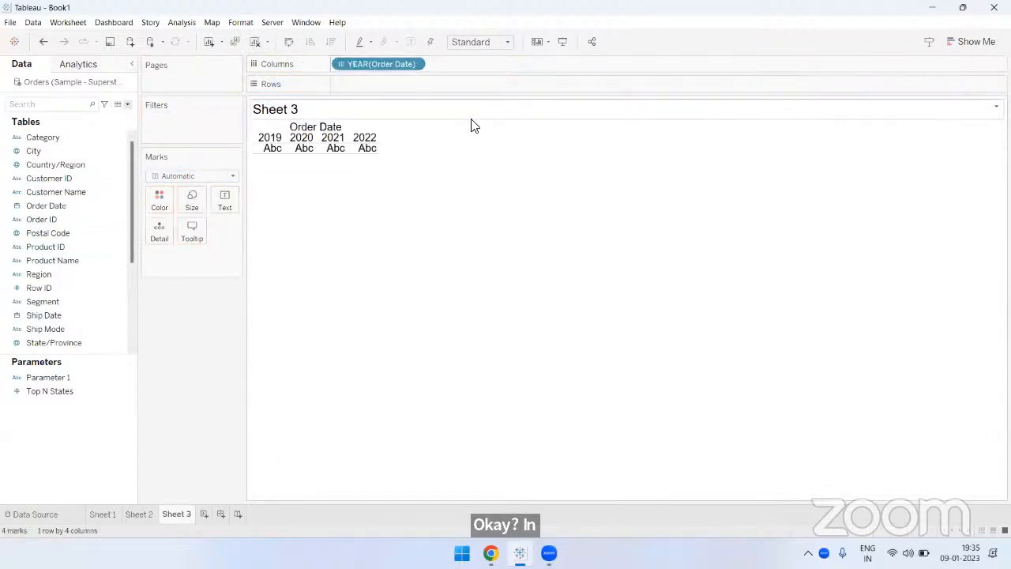
pyautogui.click(414, 66)
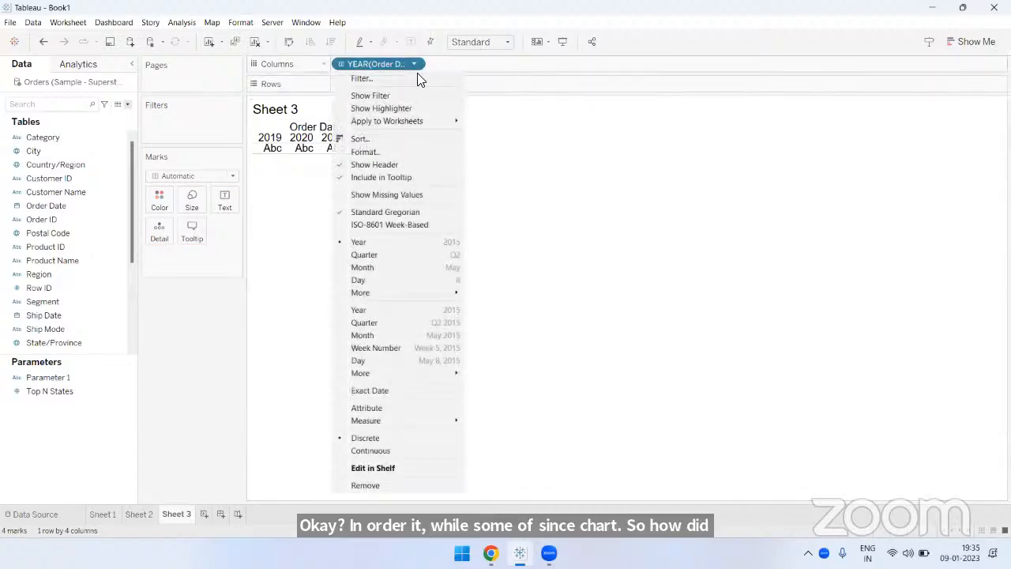
pyautogui.click(422, 335)
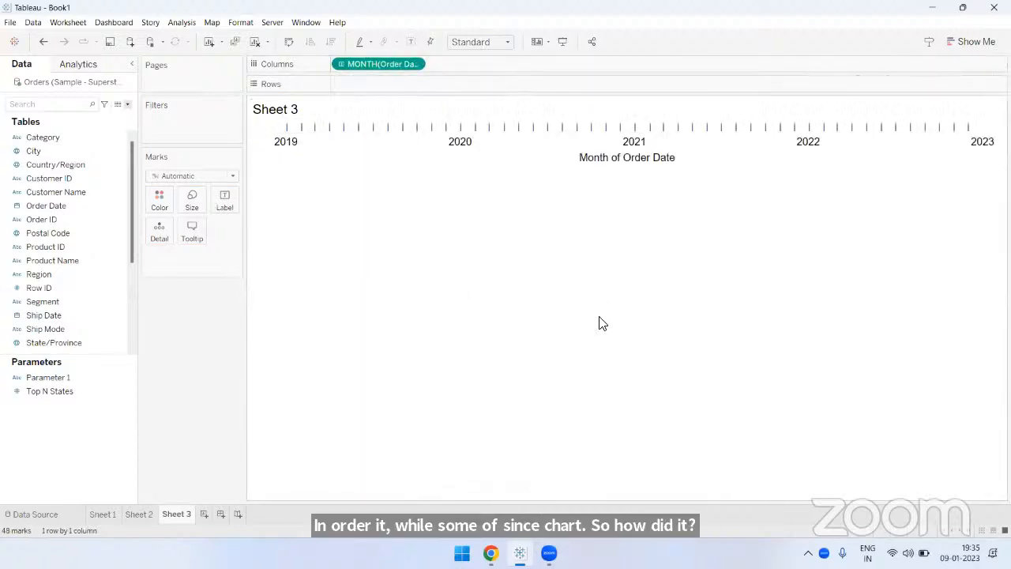
pyautogui.scroll(-3, 92, 316)
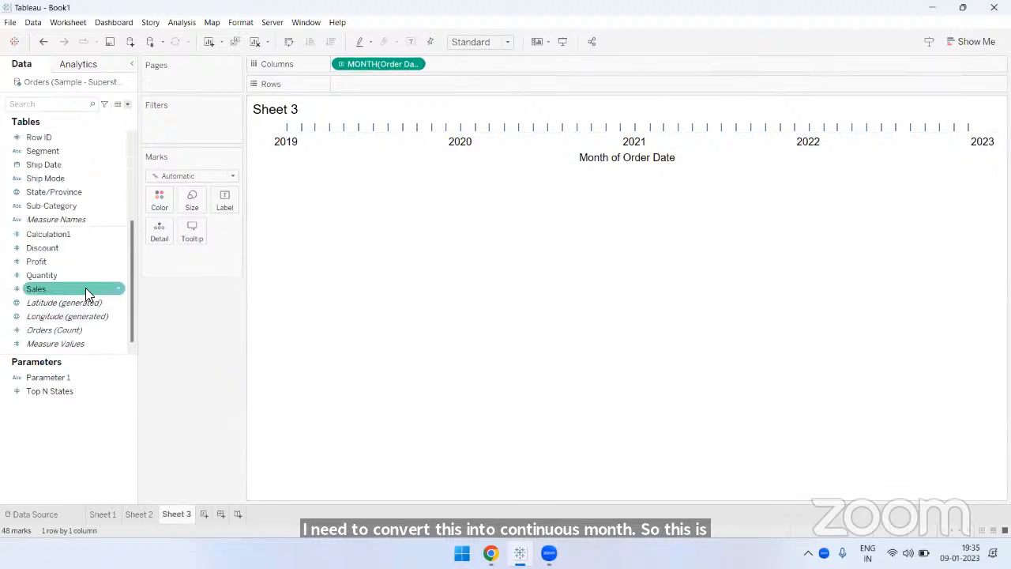
pyautogui.moveTo(86, 288)
pyautogui.mouseDown()
pyautogui.moveTo(224, 168)
pyautogui.moveTo(378, 82)
pyautogui.moveTo(430, 102)
pyautogui.moveTo(506, 103)
pyautogui.mouseUp()
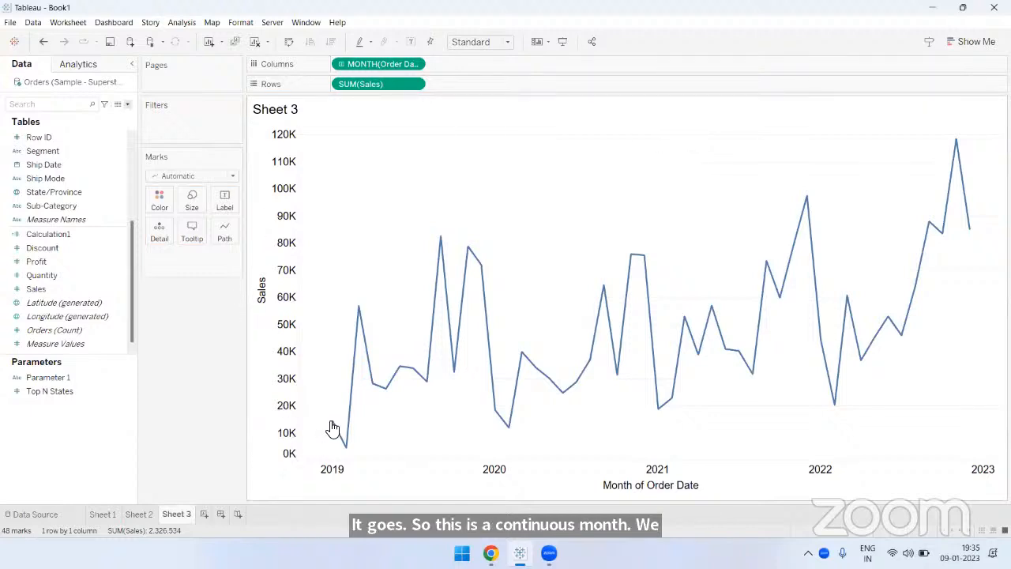
# - Show the sales values as mark labels on the monthly line chart
pyautogui.moveTo(333, 427)
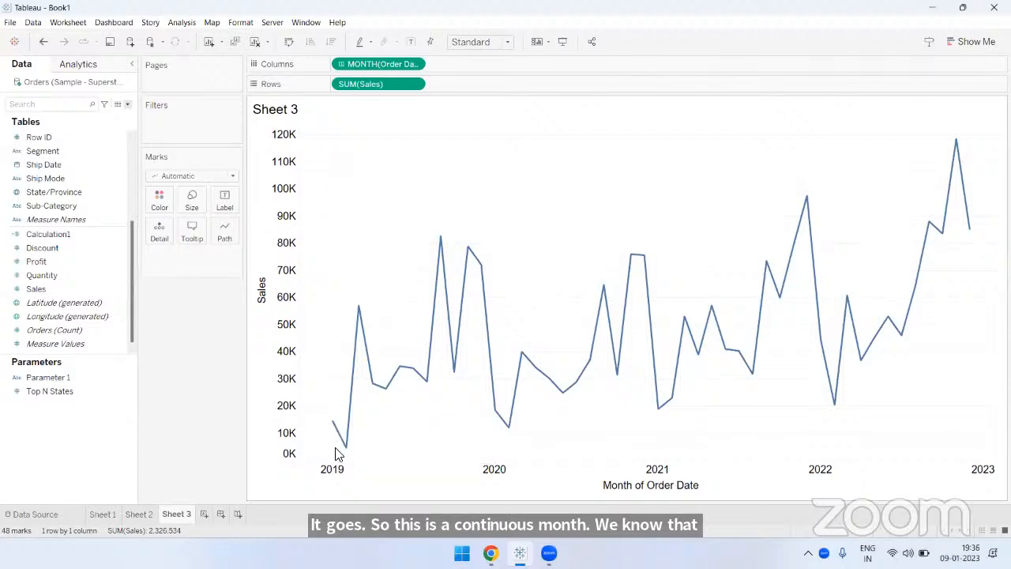
pyautogui.moveTo(349, 453)
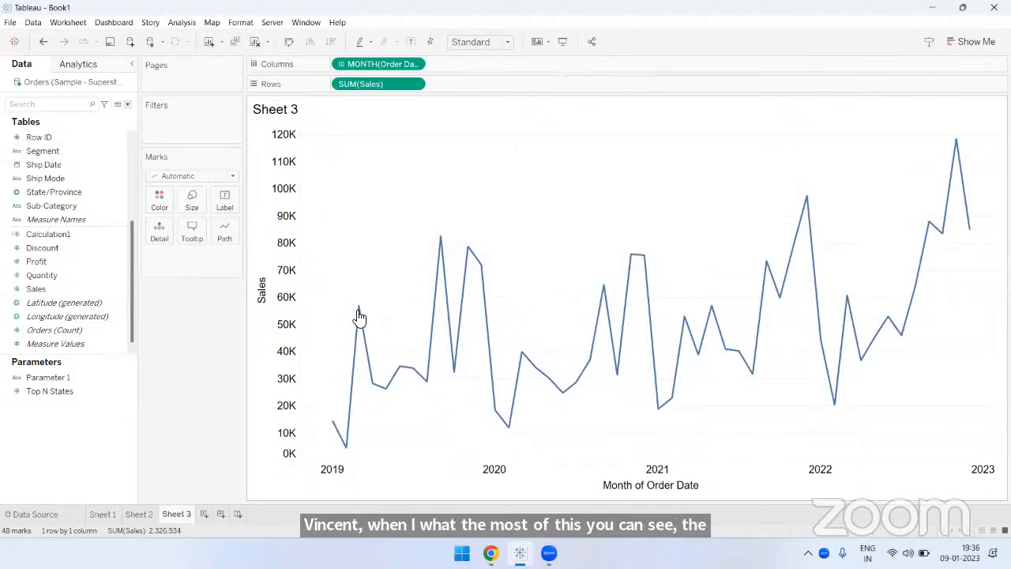
pyautogui.moveTo(359, 313)
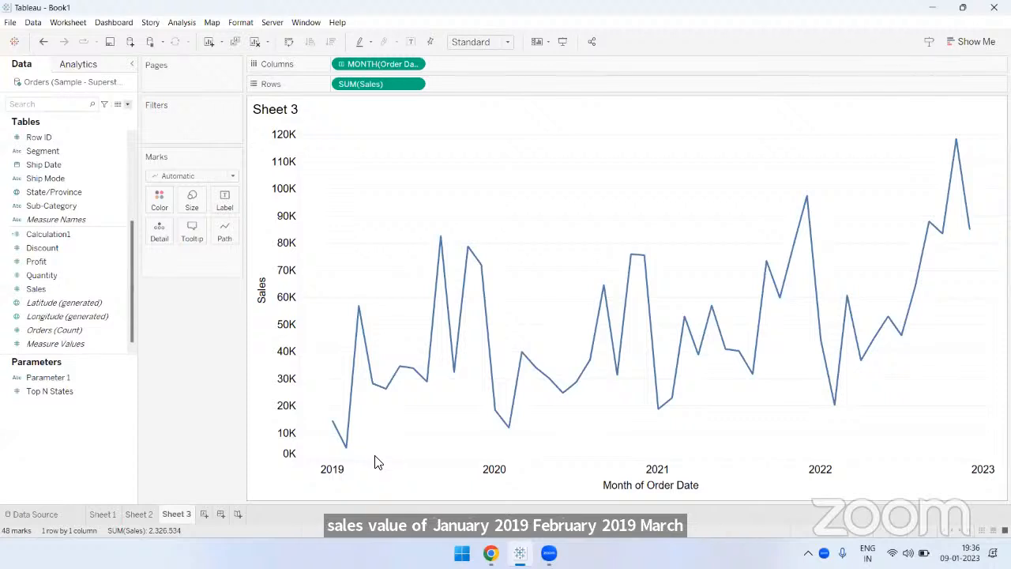
pyautogui.moveTo(973, 237)
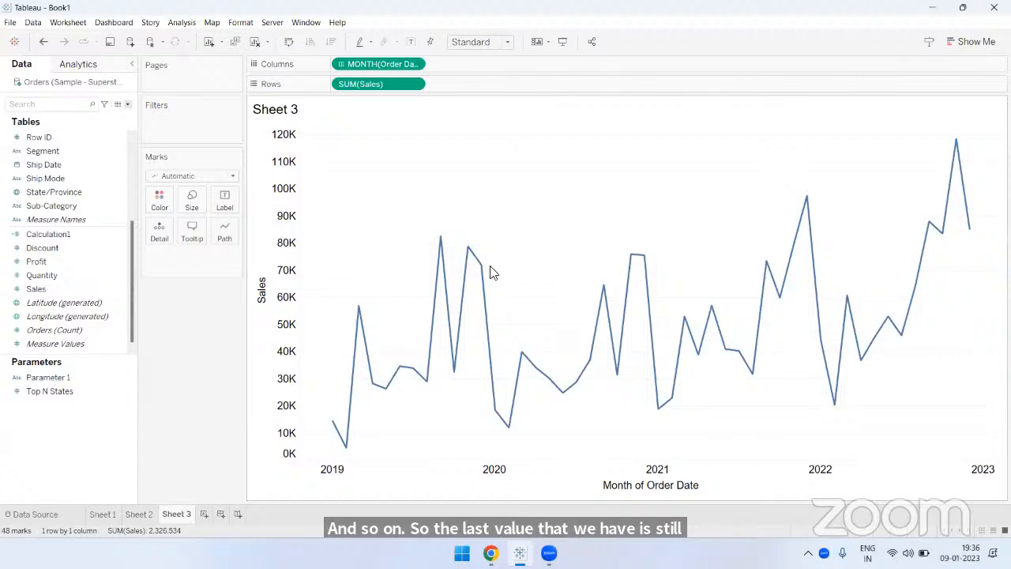
pyautogui.click(410, 42)
# - Format the SUM(Sales) pane labels as custom numbers in thousands (K) with zero decimal places
pyautogui.rightClick(416, 85)
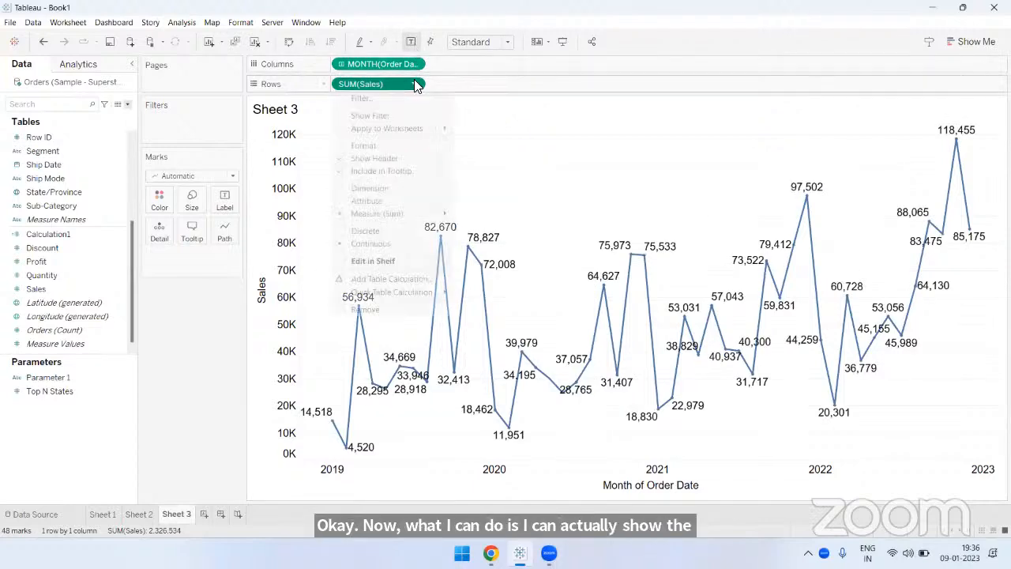
pyautogui.click(399, 144)
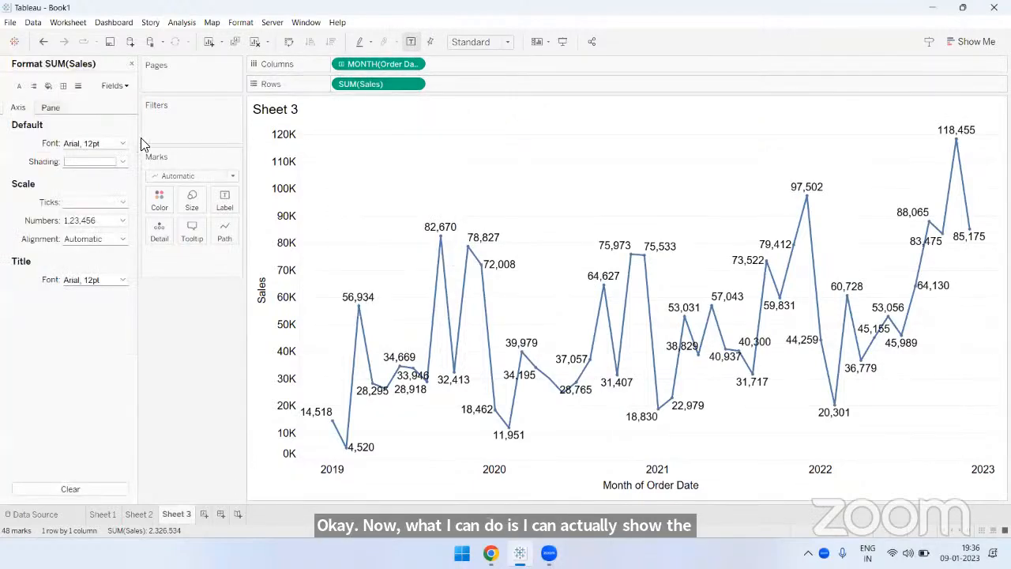
pyautogui.click(51, 107)
pyautogui.click(122, 180)
pyautogui.click(93, 215)
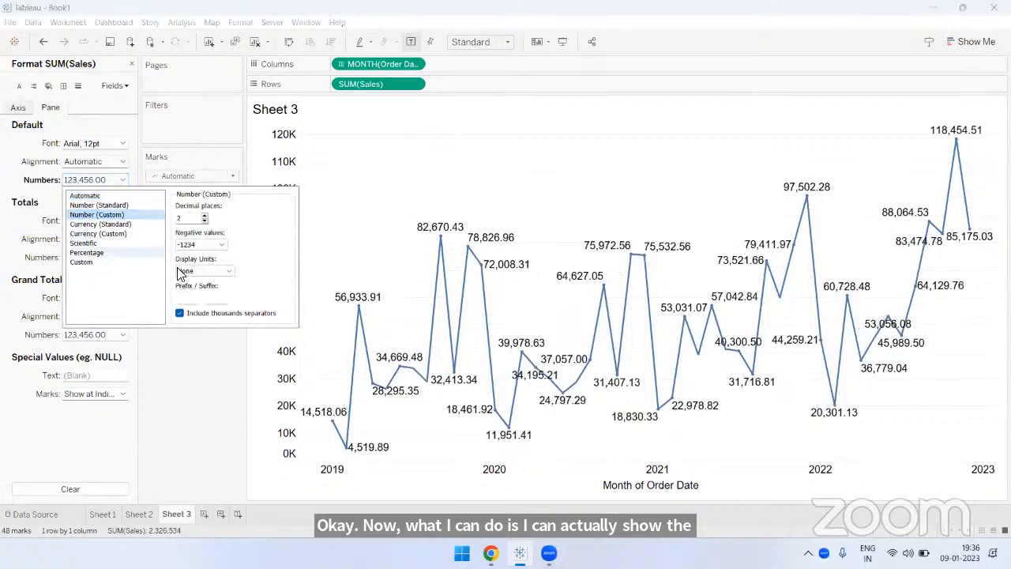
pyautogui.click(202, 270)
pyautogui.click(197, 278)
pyautogui.click(204, 222)
pyautogui.click(204, 222)
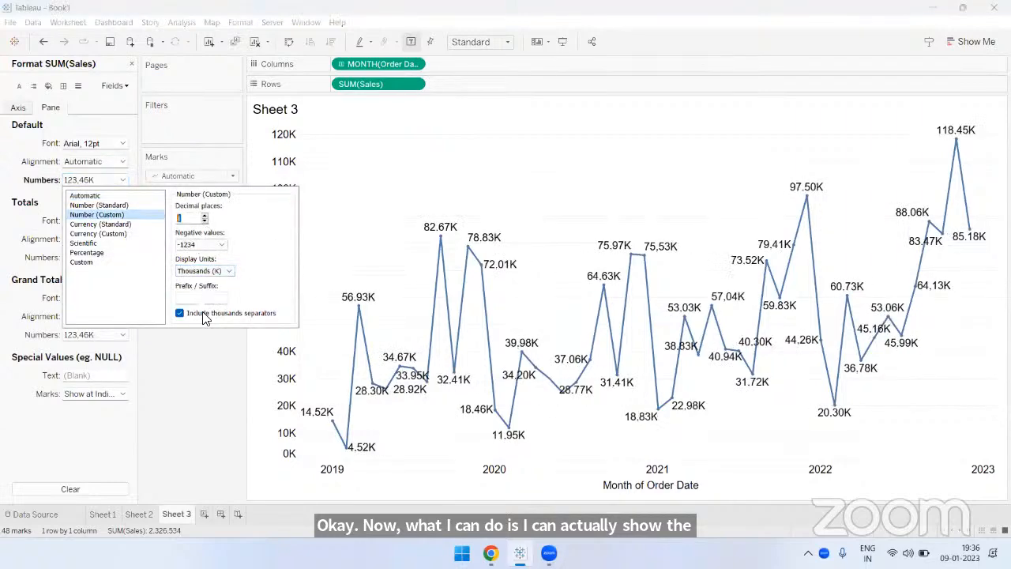
pyautogui.click(202, 398)
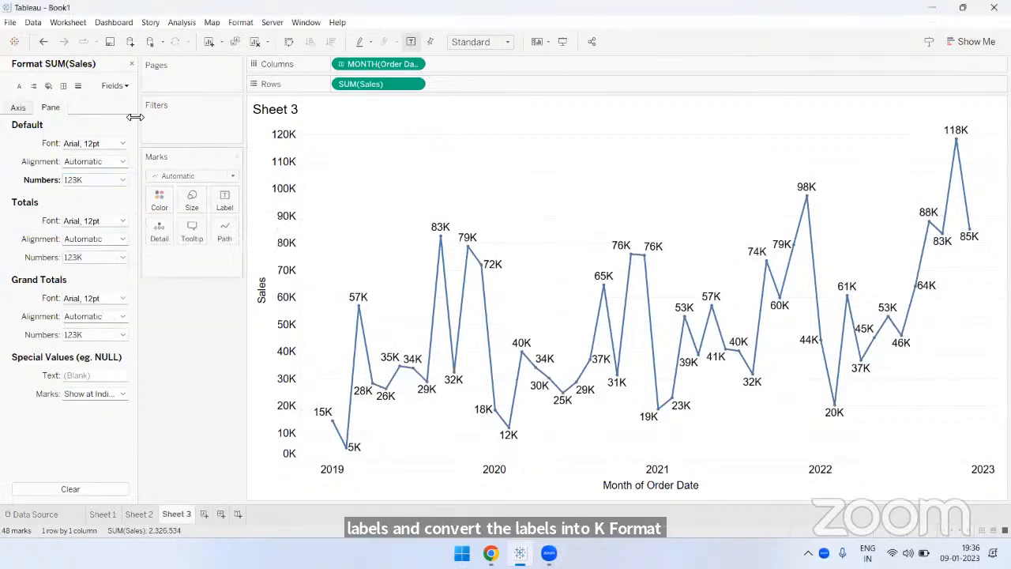
pyautogui.click(132, 64)
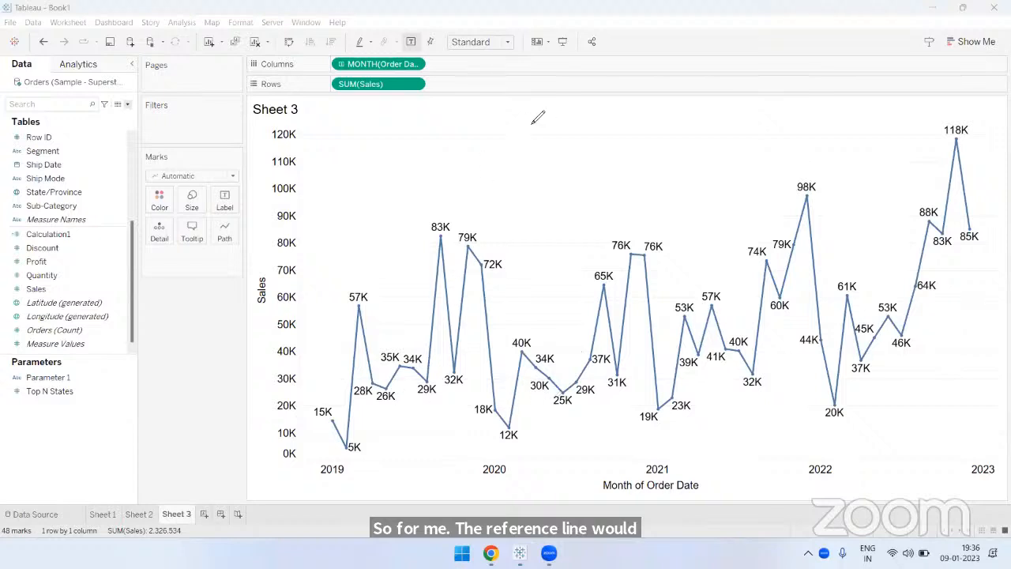
# - Handwrite the year range 2019–2022 above the line chart as a screen annotation
pyautogui.moveTo(523, 136); pyautogui.dragTo(553, 172)
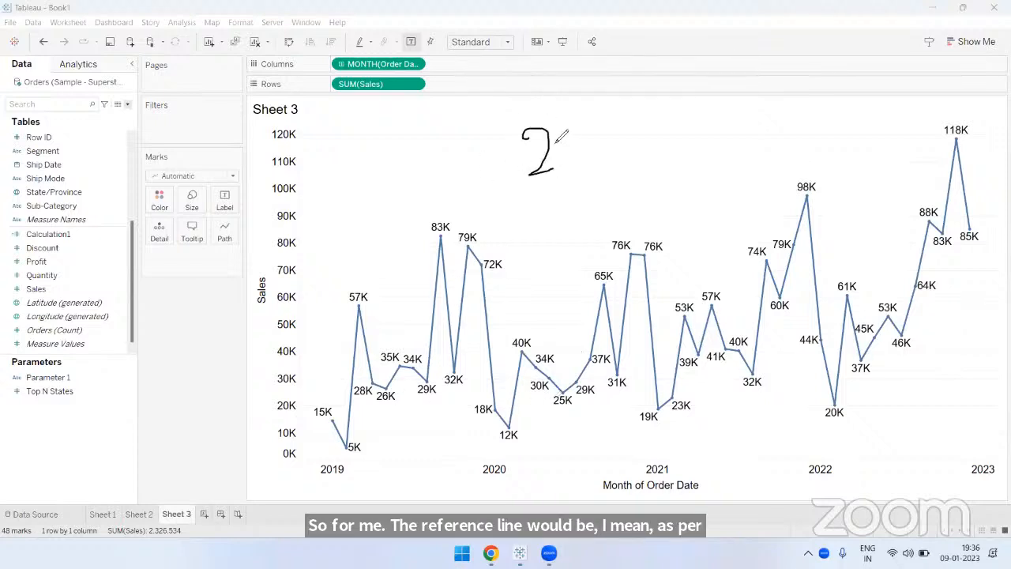
pyautogui.moveTo(564, 130); pyautogui.dragTo(582, 170)
pyautogui.moveTo(606, 131); pyautogui.dragTo(612, 196)
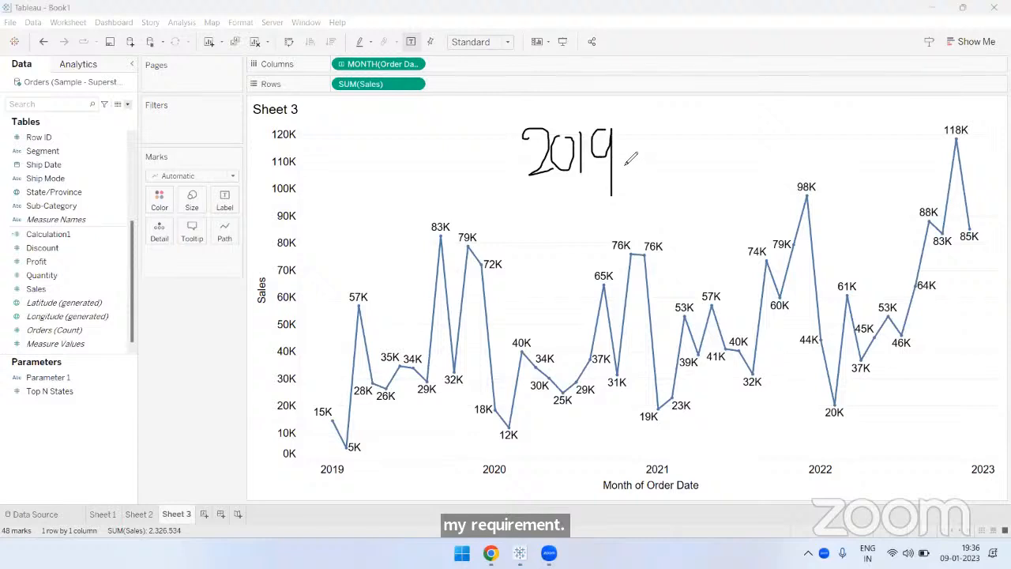
pyautogui.moveTo(621, 158)
pyautogui.mouseDown()
pyautogui.moveTo(646, 158)
pyautogui.moveTo(658, 181)
pyautogui.moveTo(681, 179)
pyautogui.mouseUp()
pyautogui.moveTo(693, 145)
pyautogui.mouseDown()
pyautogui.moveTo(686, 174)
pyautogui.moveTo(695, 147)
pyautogui.moveTo(730, 180)
pyautogui.moveTo(751, 168)
pyautogui.mouseUp()
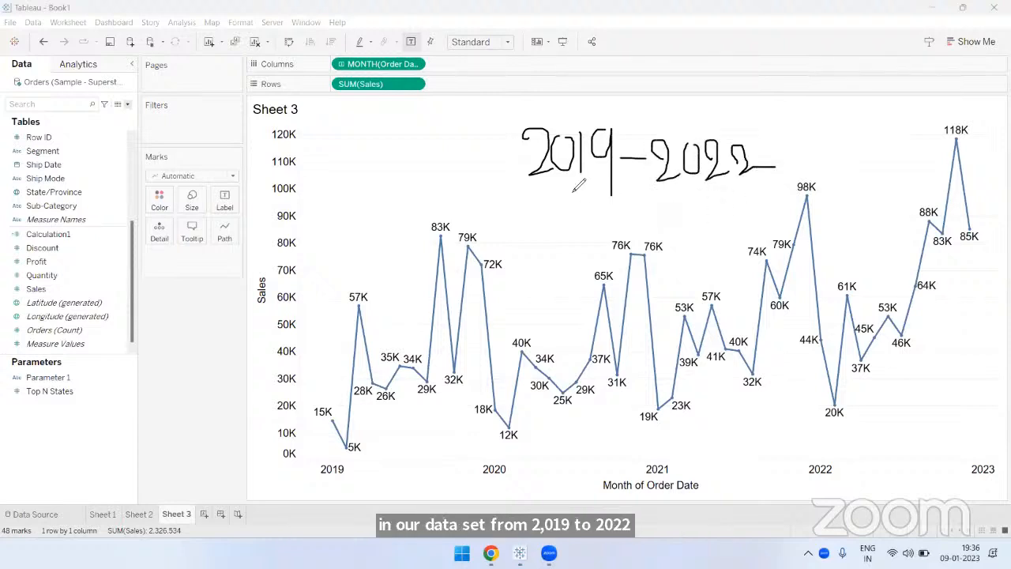
# - Underline both handwritten years, add a 4 below, circle the 48 marks count, and clear the annotations
pyautogui.moveTo(530, 182); pyautogui.dragTo(610, 183)
pyautogui.moveTo(762, 186)
pyautogui.mouseDown()
pyautogui.moveTo(659, 187)
pyautogui.moveTo(673, 249)
pyautogui.mouseUp()
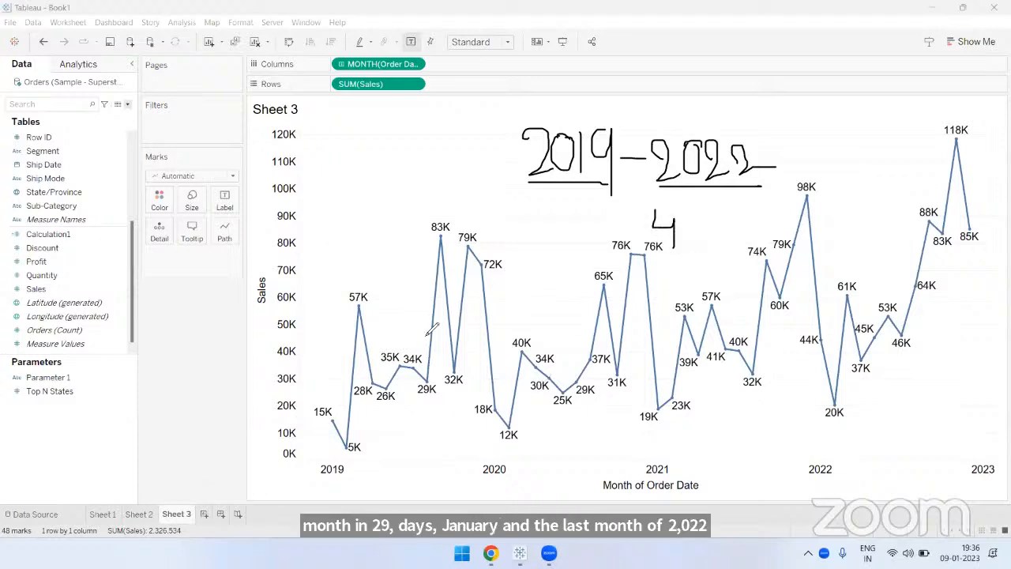
pyautogui.moveTo(35, 537)
pyautogui.mouseDown()
pyautogui.moveTo(4, 530)
pyautogui.moveTo(41, 523)
pyautogui.mouseUp()
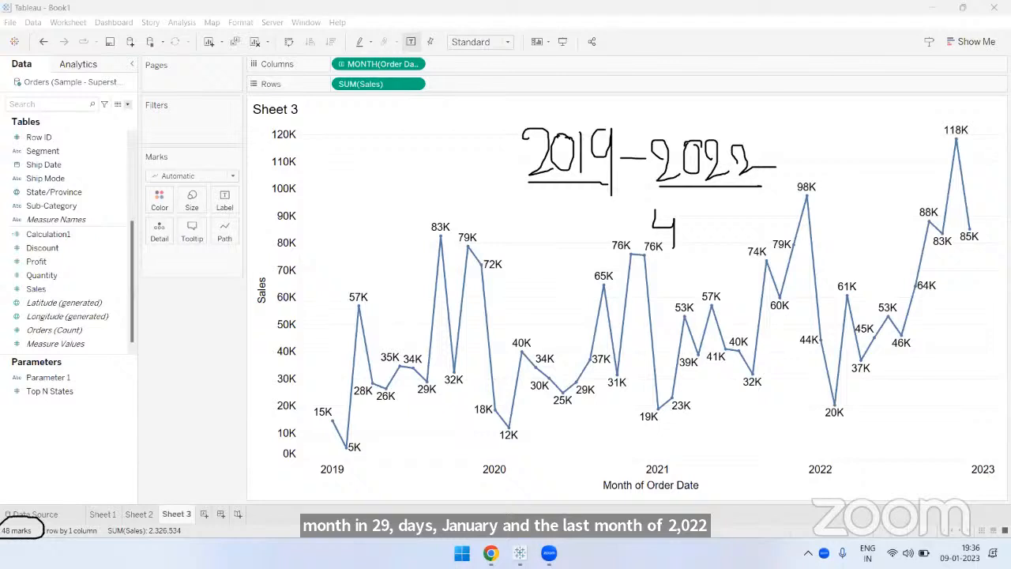
pyautogui.click(704, 68)
pyautogui.moveTo(879, 93)
pyautogui.mouseDown()
pyautogui.moveTo(432, 184)
pyautogui.moveTo(305, 417)
pyautogui.moveTo(870, 329)
pyautogui.moveTo(905, 304)
pyautogui.moveTo(889, 130)
pyautogui.mouseUp()
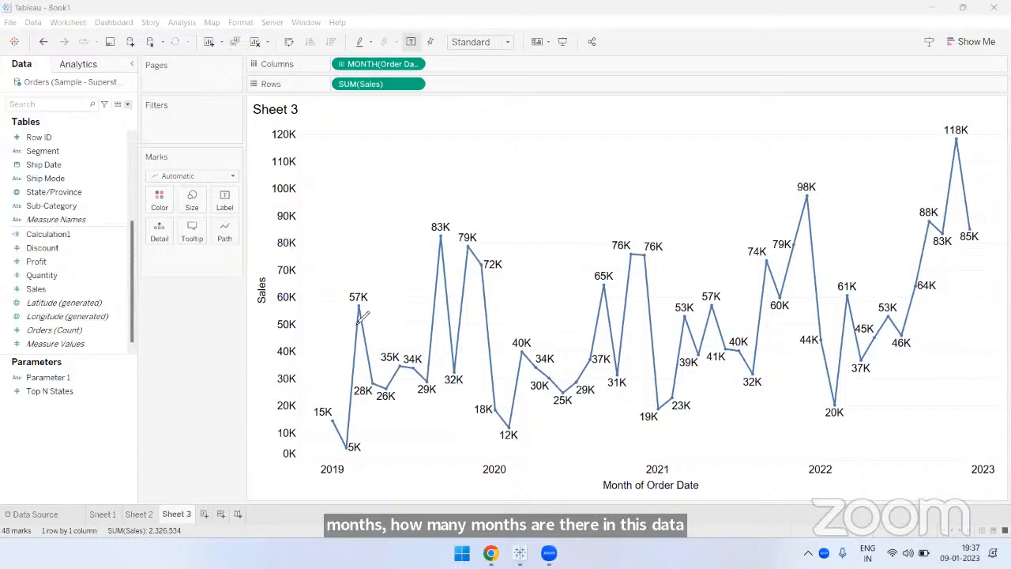
# - Circle the 83K peak and draw a horizontal line across the chart just below 50K, labelled 50K
pyautogui.moveTo(426, 243)
pyautogui.mouseDown()
pyautogui.moveTo(457, 228)
pyautogui.moveTo(419, 225)
pyautogui.moveTo(441, 238)
pyautogui.mouseUp()
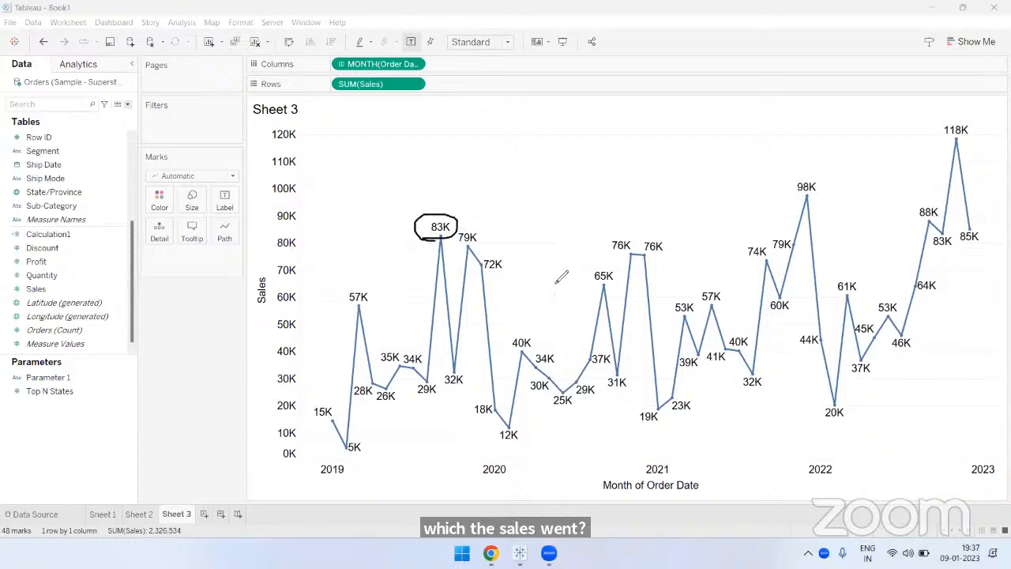
pyautogui.moveTo(309, 331); pyautogui.dragTo(981, 331)
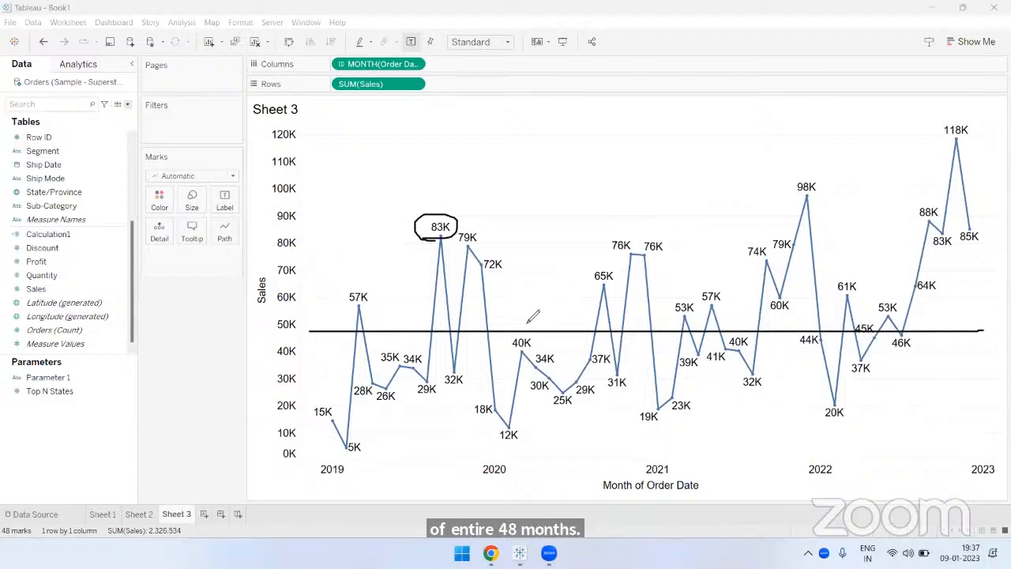
pyautogui.moveTo(523, 303)
pyautogui.mouseDown()
pyautogui.moveTo(526, 333)
pyautogui.moveTo(538, 302)
pyautogui.moveTo(580, 333)
pyautogui.moveTo(592, 320)
pyautogui.moveTo(606, 338)
pyautogui.mouseUp()
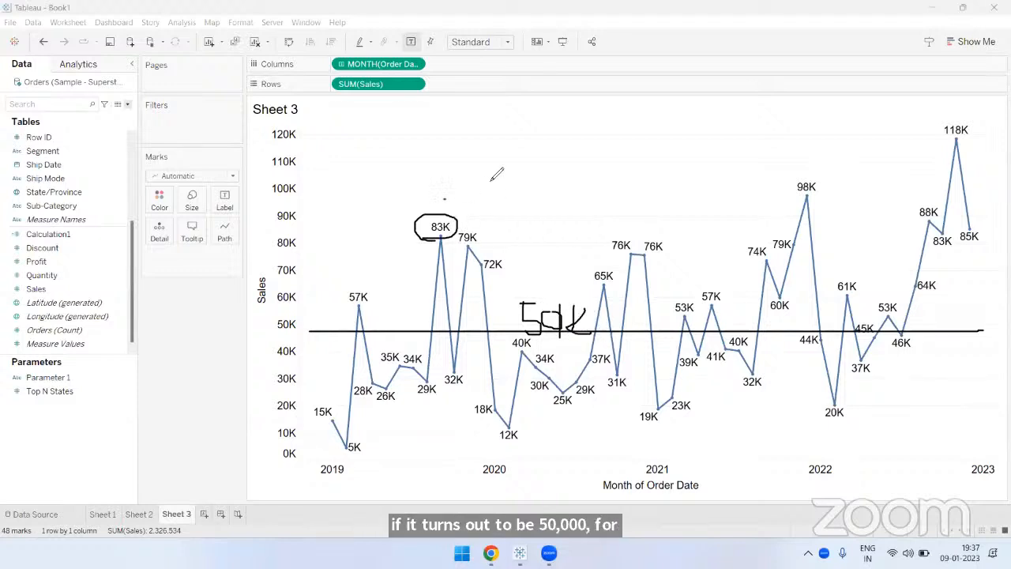
# - Add check marks beside the 83K, 57K and 79K peaks, and clear all the annotations
pyautogui.moveTo(445, 199); pyautogui.dragTo(490, 175)
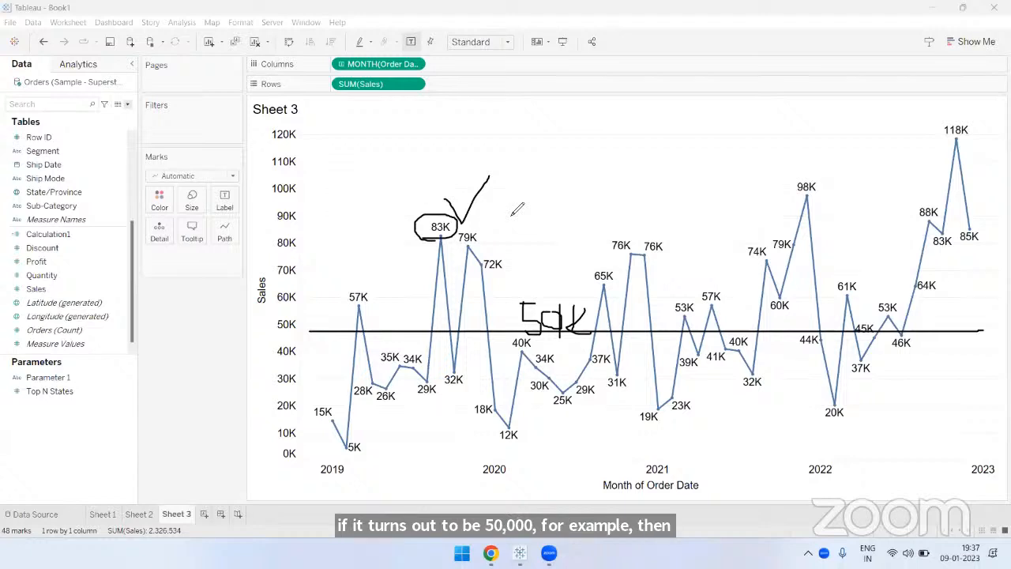
pyautogui.moveTo(371, 291); pyautogui.dragTo(408, 265)
pyautogui.moveTo(479, 227); pyautogui.dragTo(516, 202)
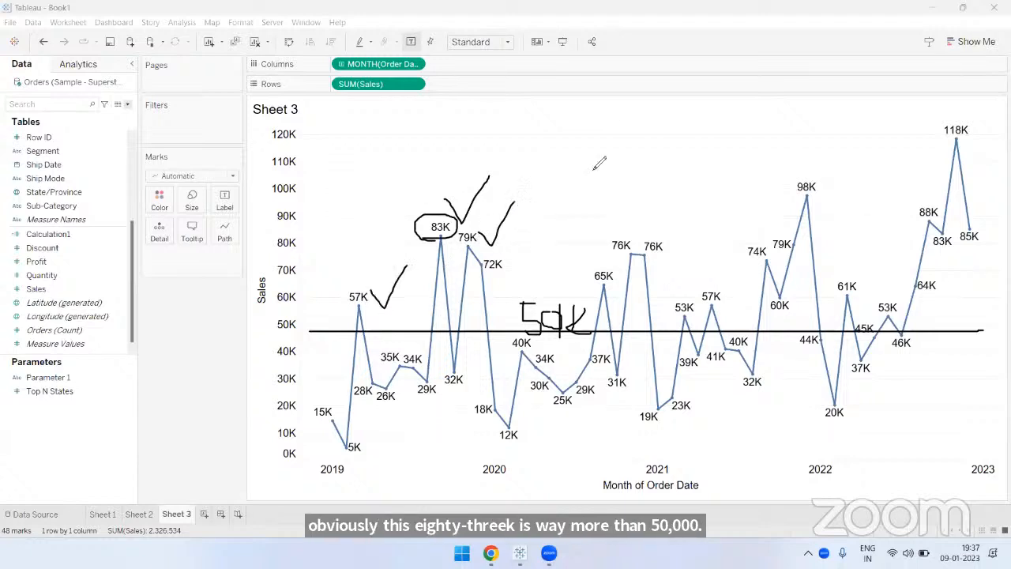
pyautogui.click(695, 82)
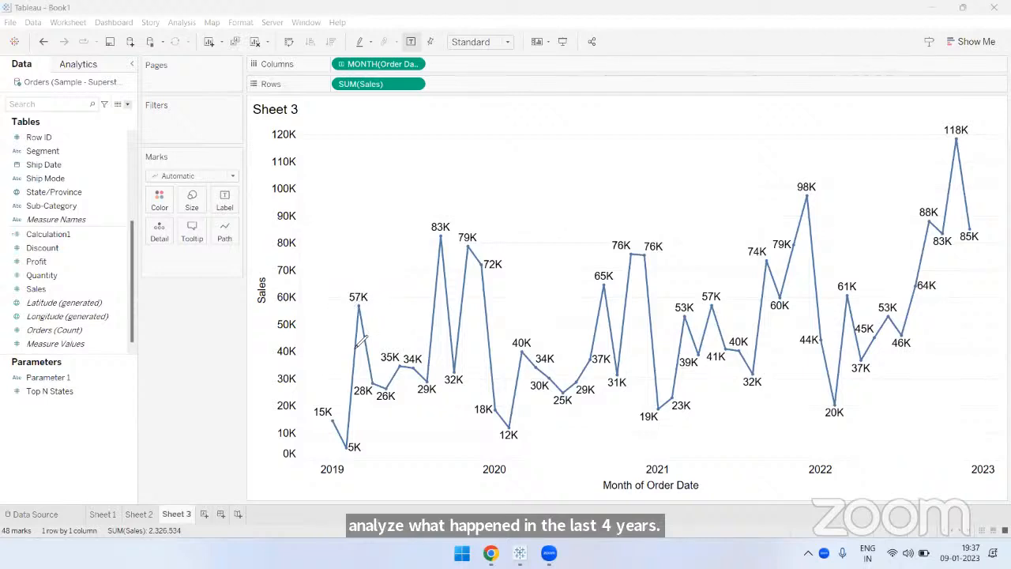
# - Circle the 5K, 12K and 19K low points and sketch a horizontal average line, clearing each drawing
pyautogui.moveTo(376, 448)
pyautogui.mouseDown()
pyautogui.moveTo(344, 433)
pyautogui.moveTo(368, 469)
pyautogui.mouseUp()
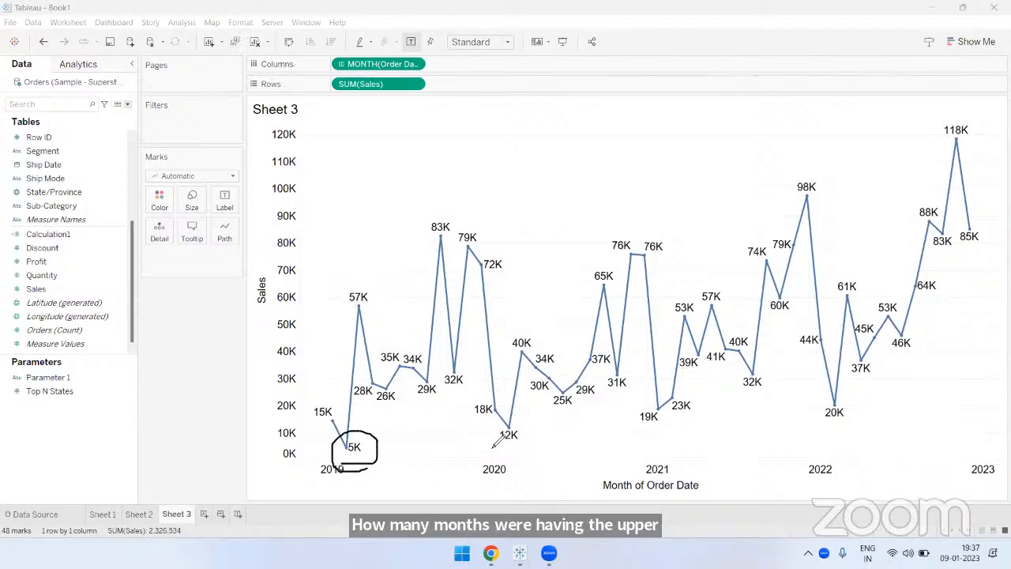
pyautogui.moveTo(514, 421); pyautogui.dragTo(493, 445)
pyautogui.moveTo(658, 406)
pyautogui.mouseDown()
pyautogui.moveTo(632, 425)
pyautogui.moveTo(653, 436)
pyautogui.mouseUp()
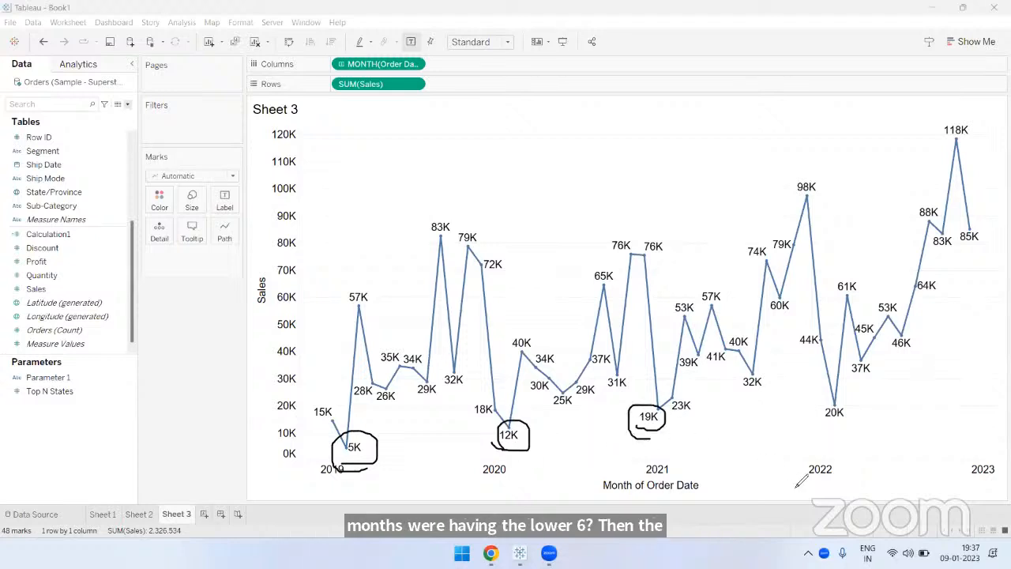
pyautogui.click(695, 69)
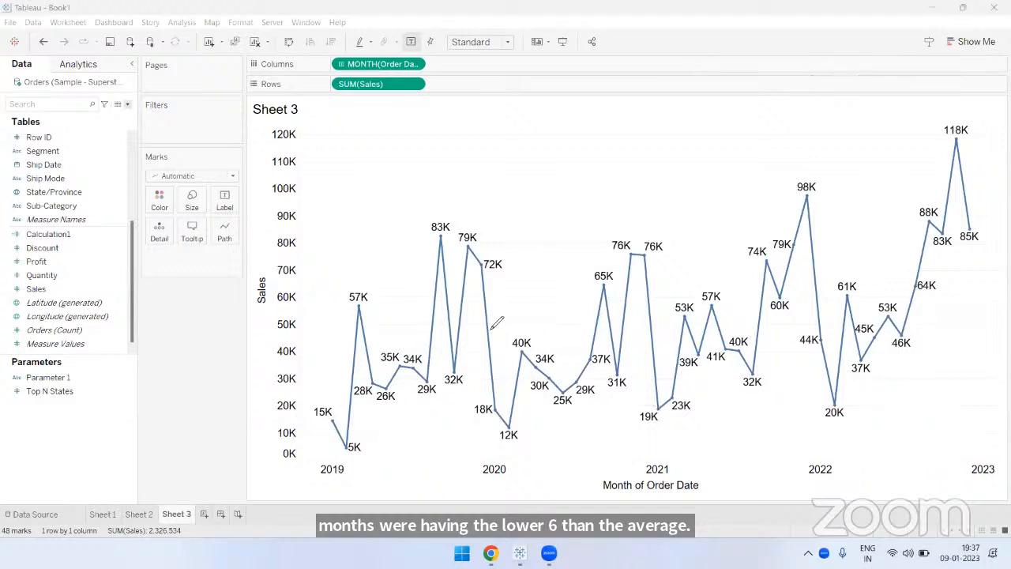
pyautogui.moveTo(302, 330); pyautogui.dragTo(979, 330)
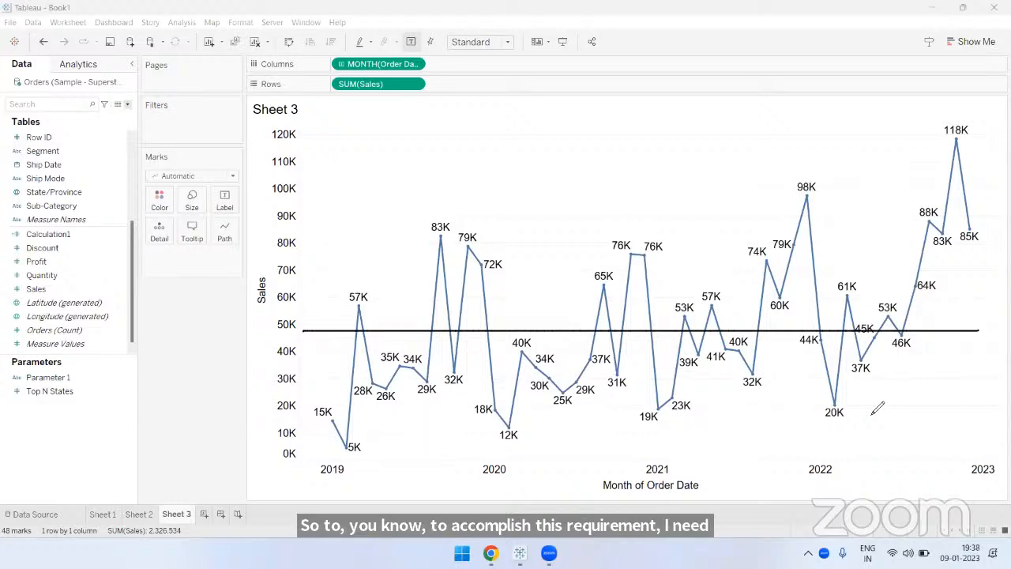
pyautogui.click(685, 72)
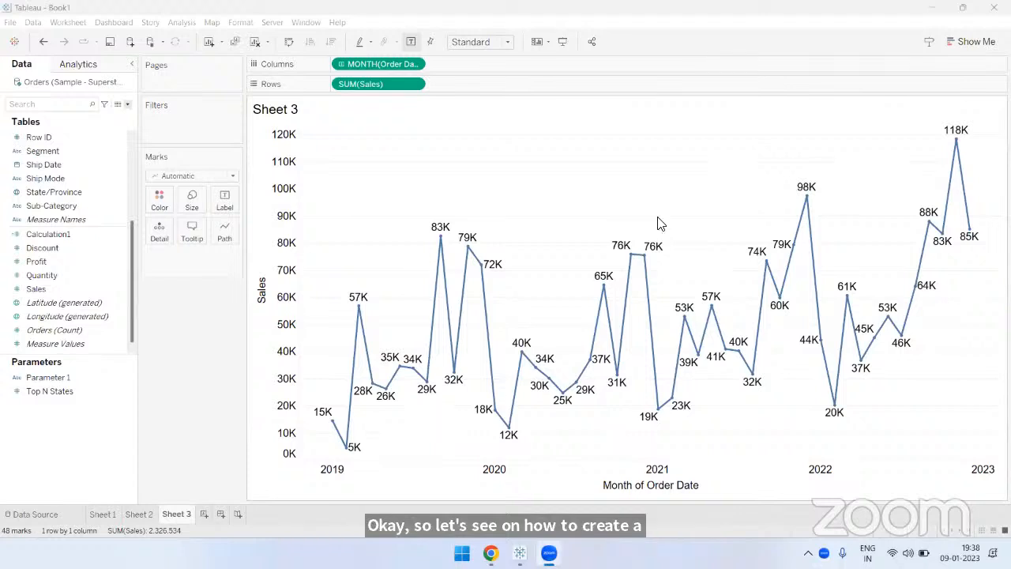
pyautogui.rightClick(496, 174)
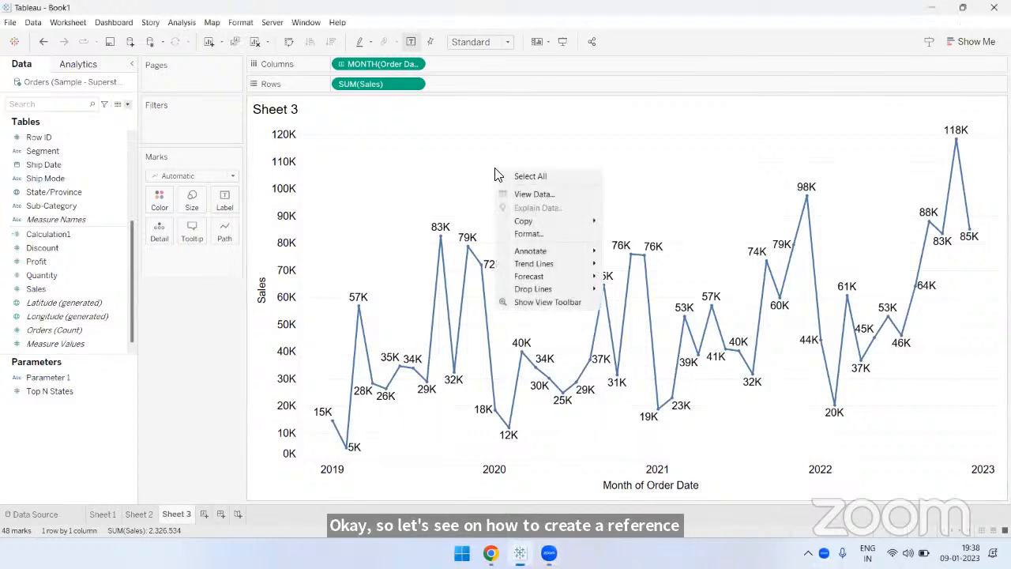
pyautogui.rightClick(269, 153)
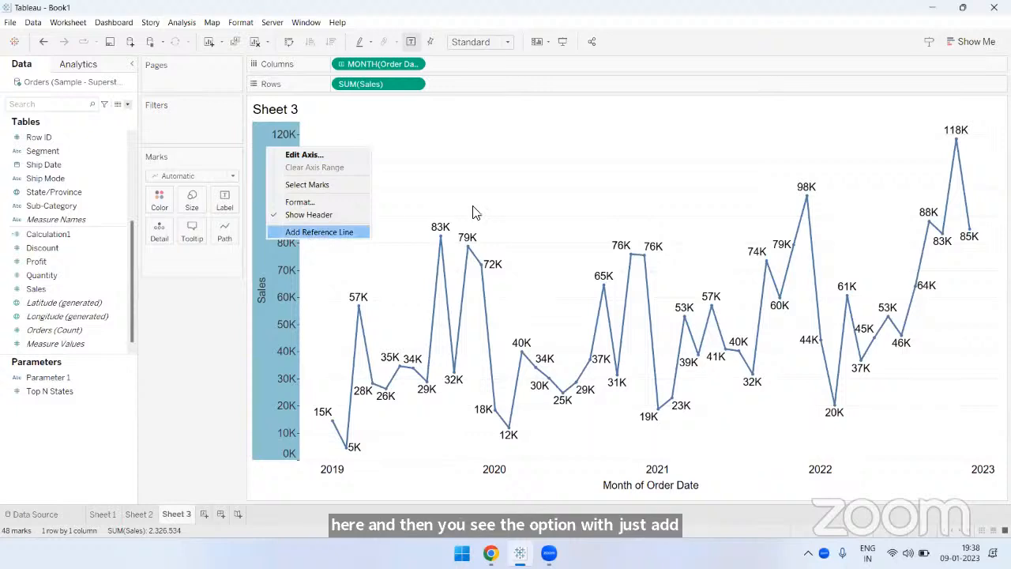
pyautogui.click(499, 197)
pyautogui.click(499, 202)
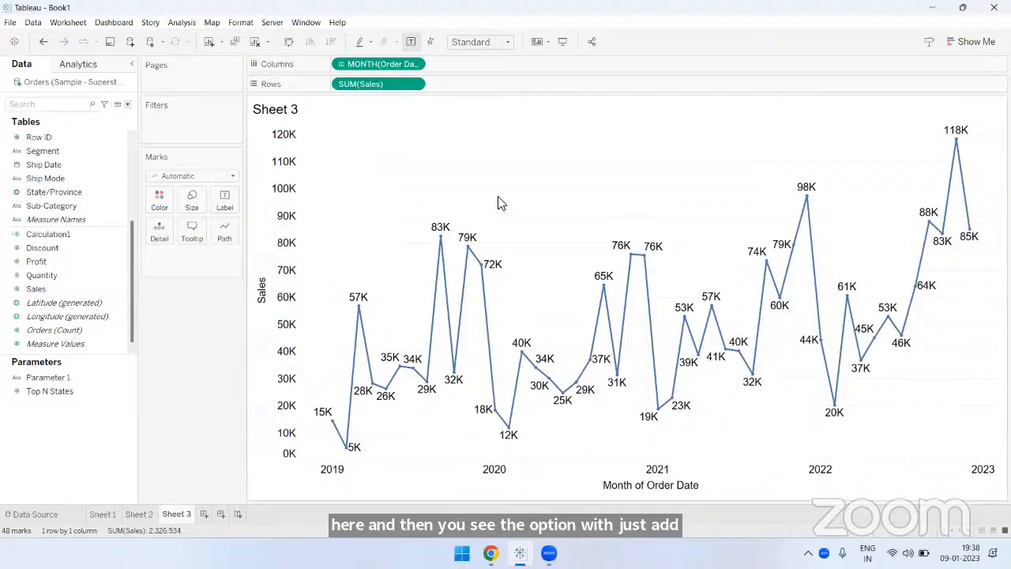
# - Add a reference line to the sales chart for the entire table, using the Average of SUM(Sales)
pyautogui.click(79, 66)
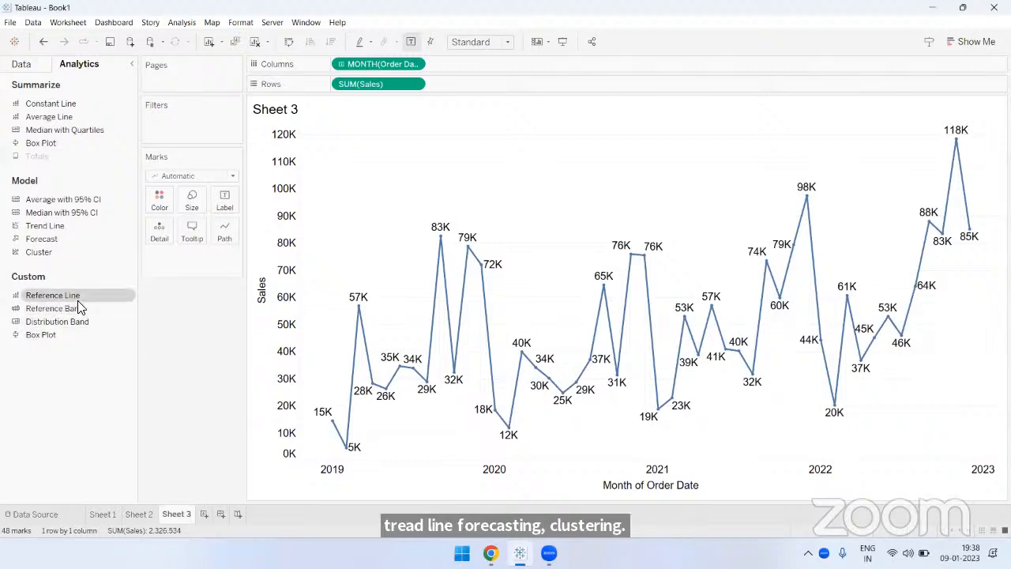
pyautogui.moveTo(77, 296); pyautogui.dragTo(395, 207)
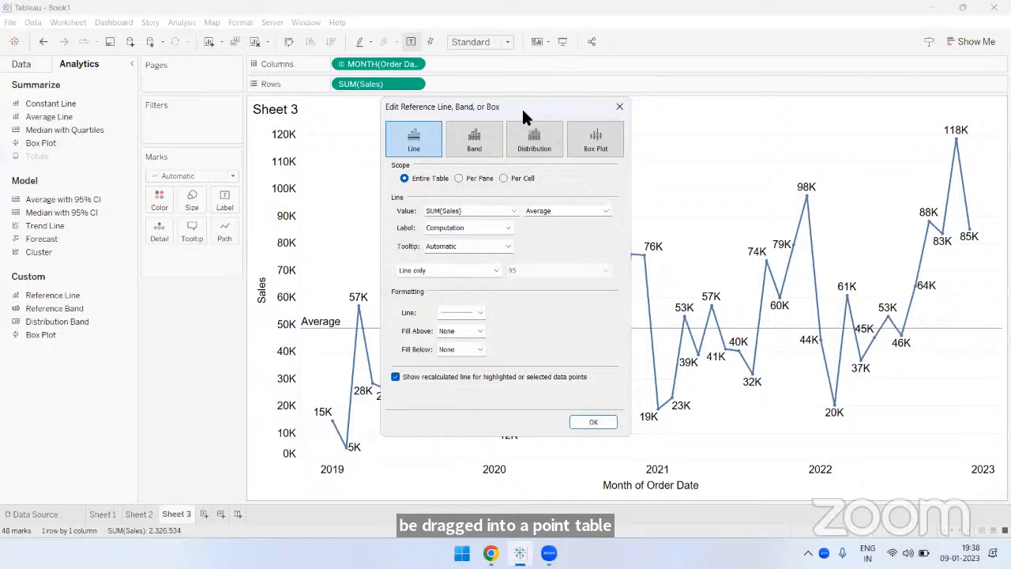
pyautogui.moveTo(522, 106); pyautogui.dragTo(774, 193)
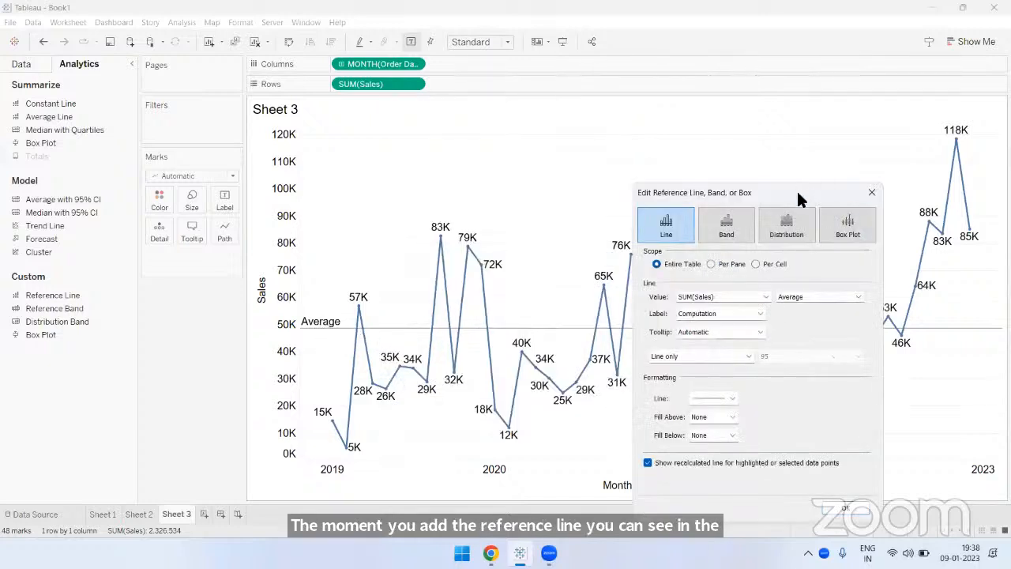
pyautogui.moveTo(798, 193); pyautogui.dragTo(507, 56)
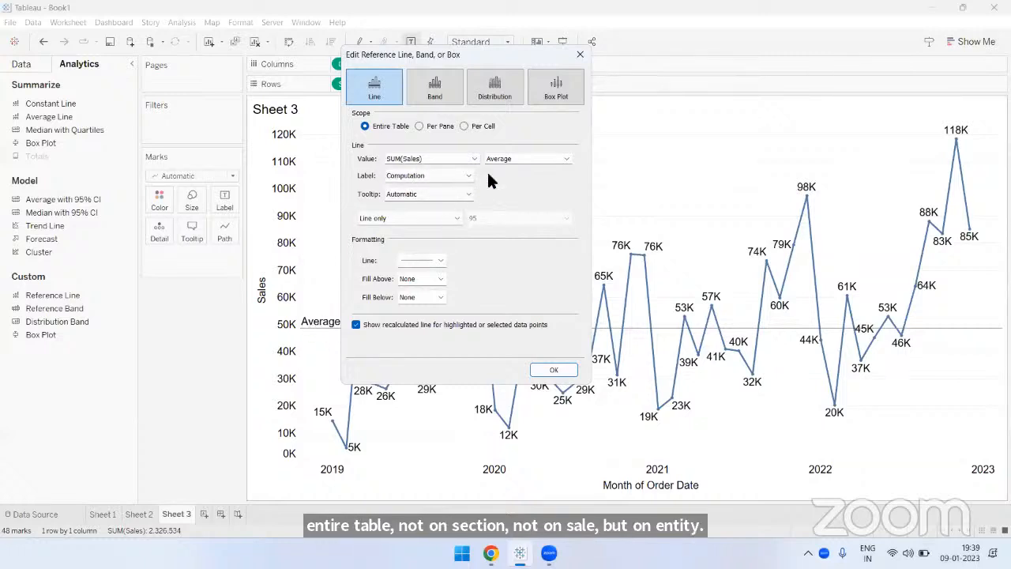
pyautogui.click(555, 160)
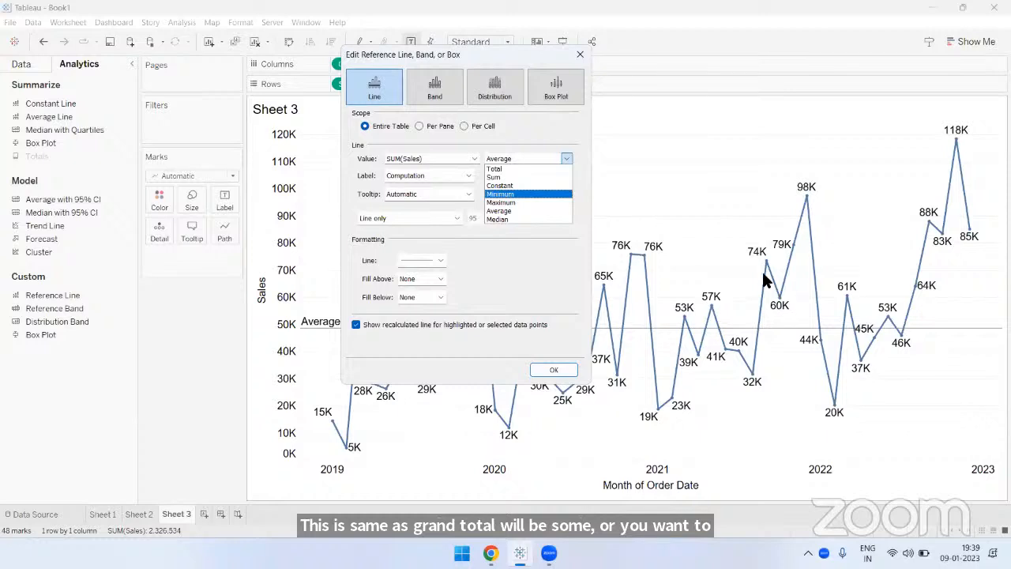
pyautogui.click(507, 209)
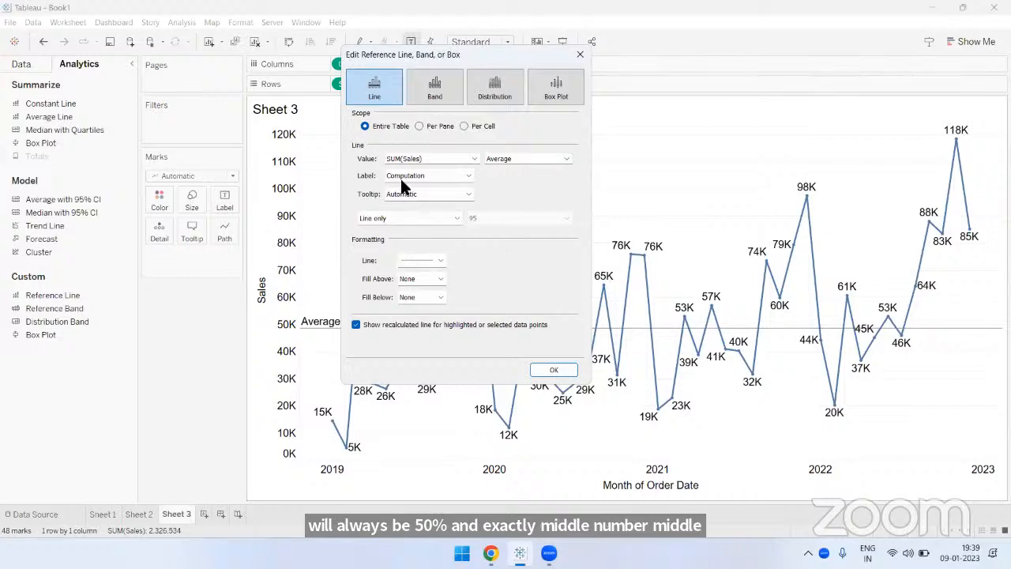
# - Set the average reference line's label to show Value
pyautogui.moveTo(482, 52); pyautogui.dragTo(559, 56)
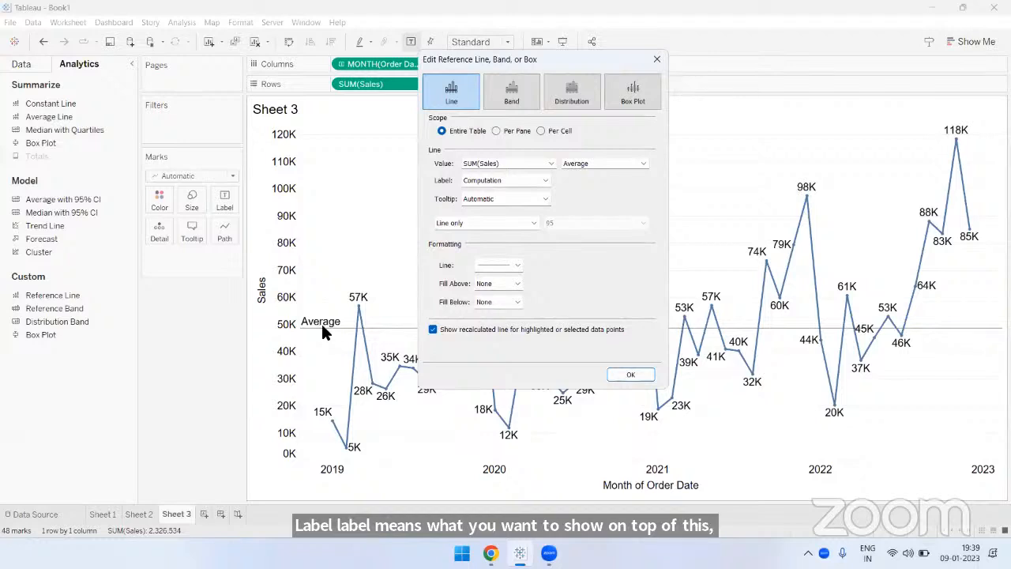
pyautogui.click(542, 181)
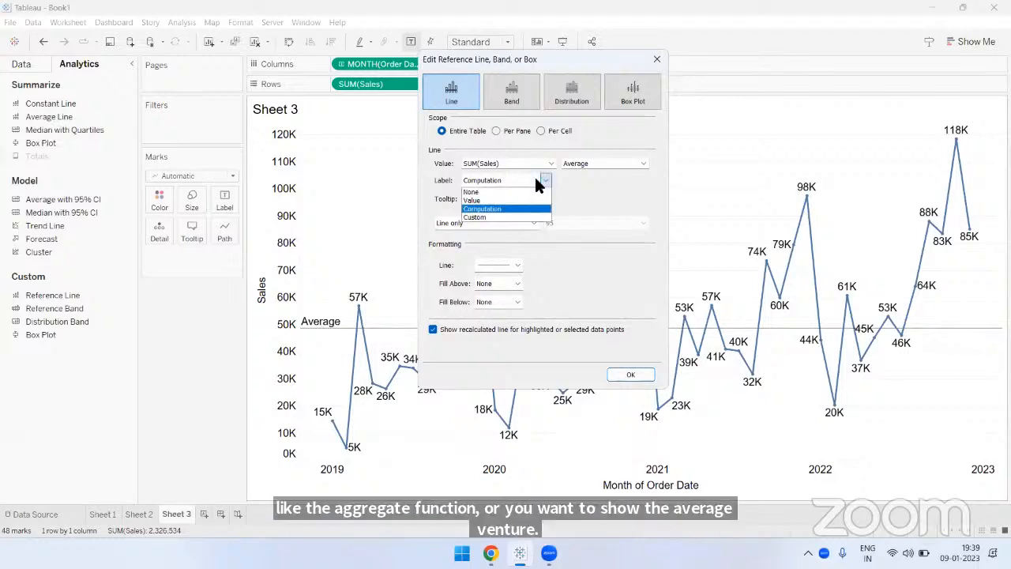
pyautogui.click(476, 200)
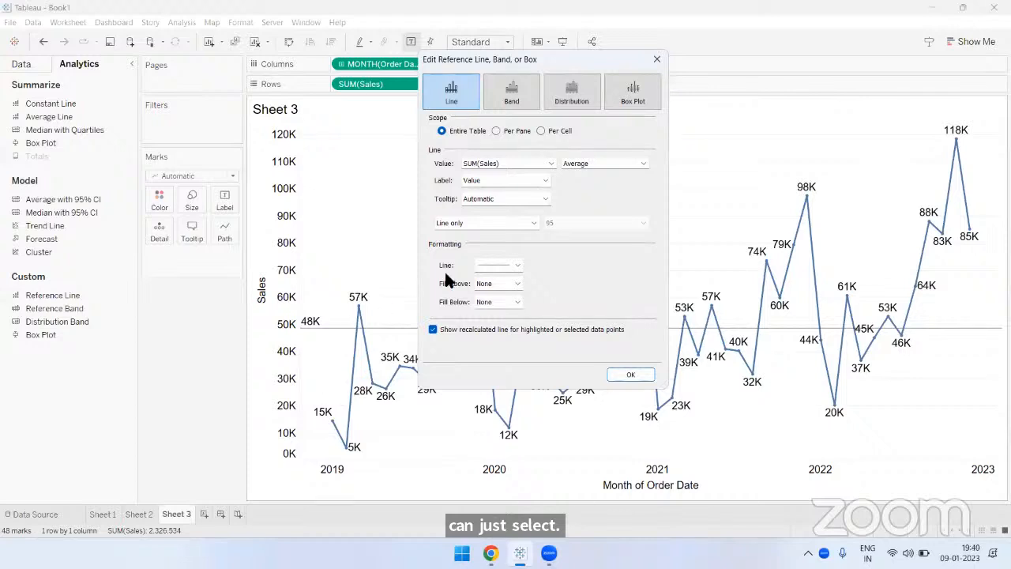
# - Format the reference line as a short-dashed orange line with the second-thickest weight and 100% opacity, and apply the settings
pyautogui.click(518, 265)
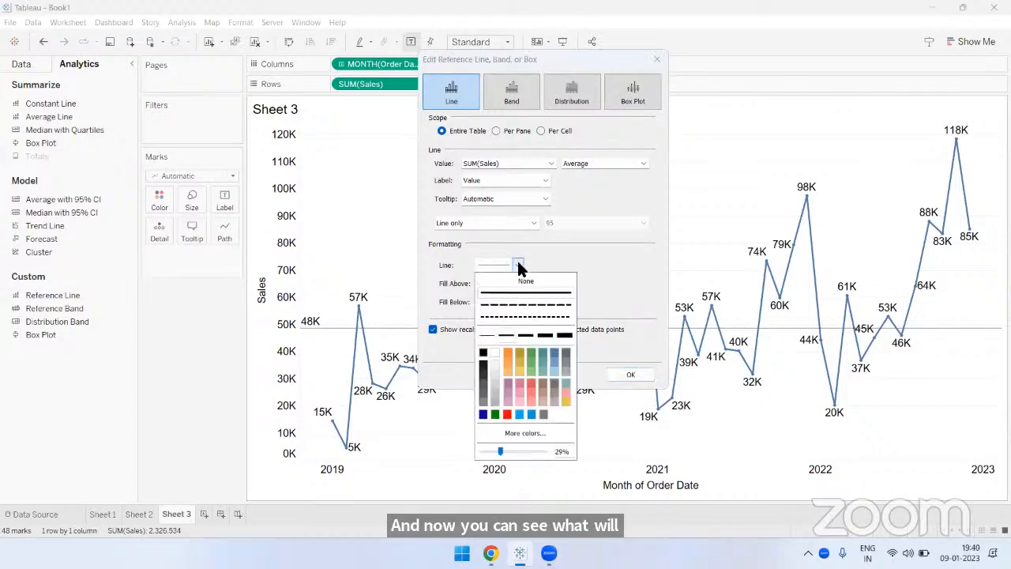
pyautogui.click(507, 350)
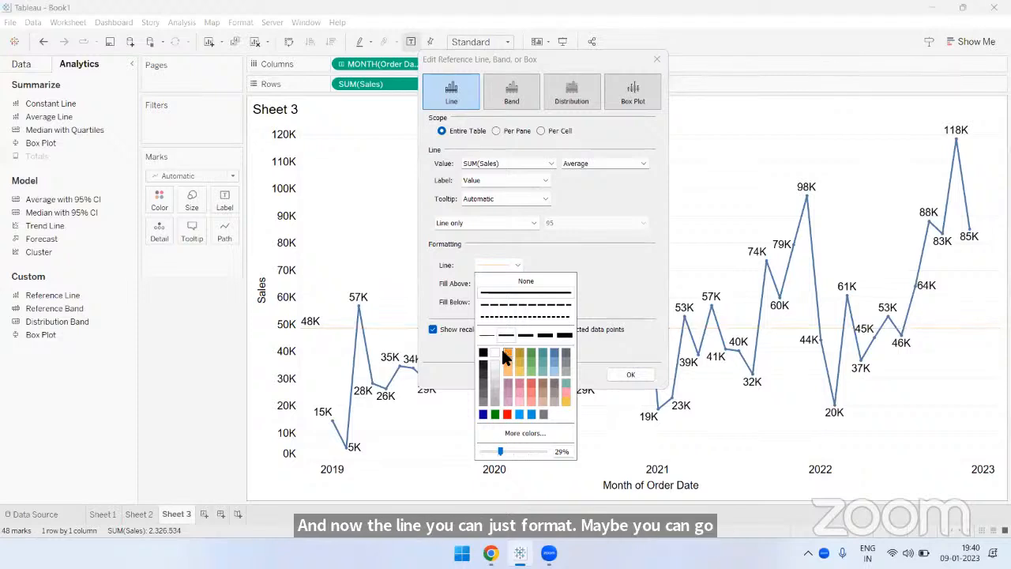
pyautogui.click(545, 336)
pyautogui.moveTo(500, 449); pyautogui.dragTo(558, 454)
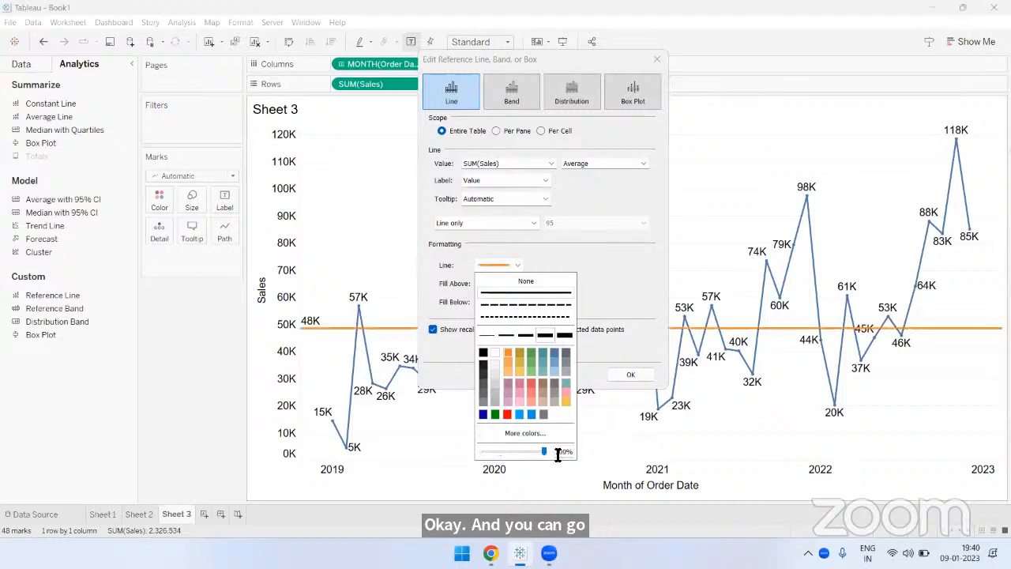
pyautogui.click(522, 305)
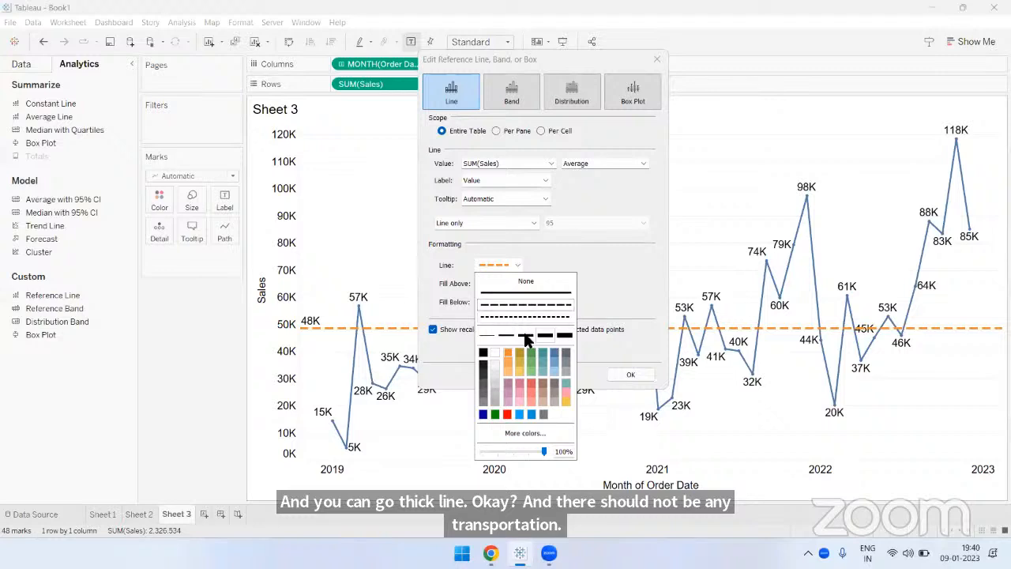
pyautogui.click(527, 317)
pyautogui.click(593, 293)
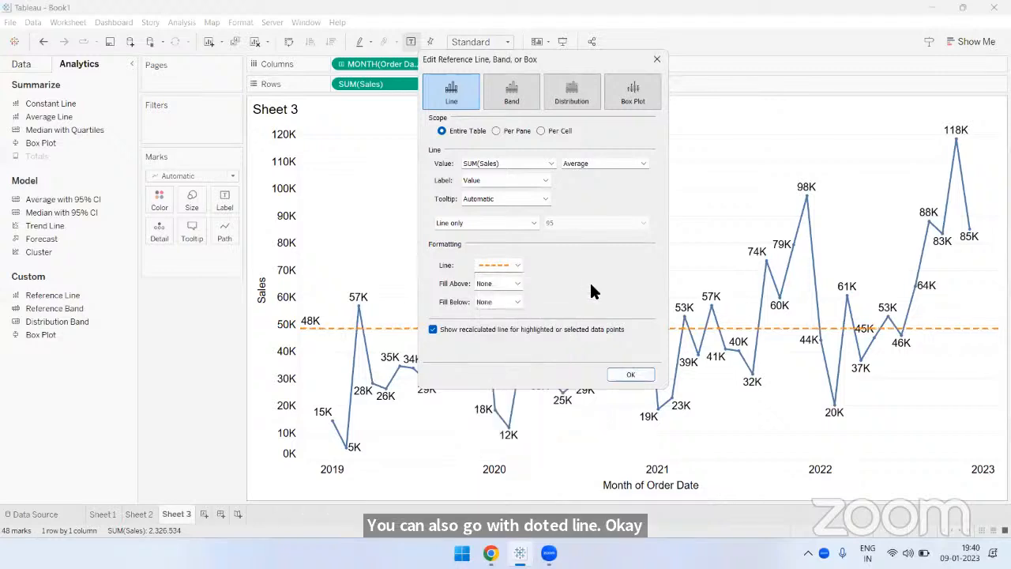
pyautogui.click(629, 375)
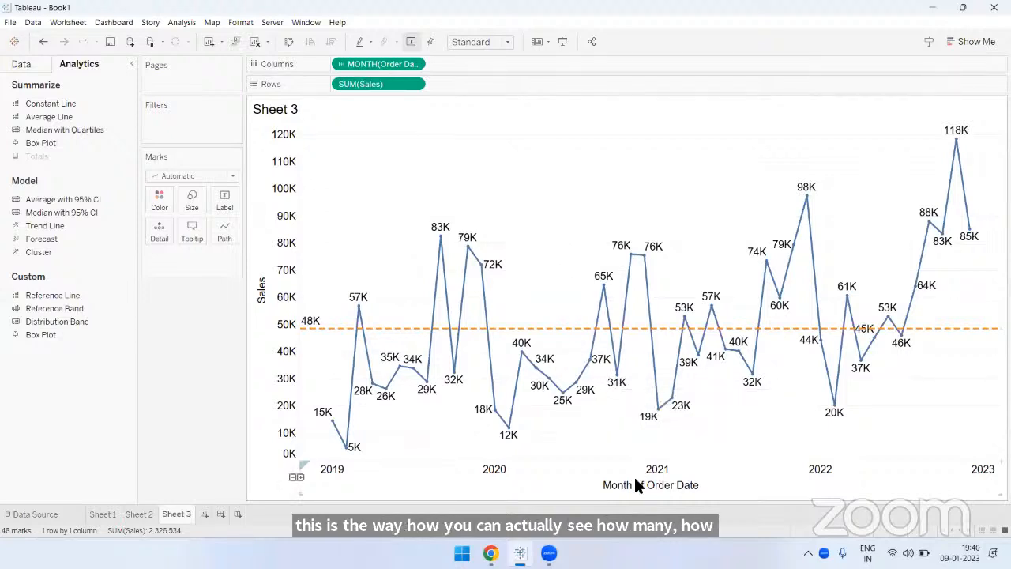
# - Format the reference line label's font as orange, 14 pt, bold
pyautogui.click(518, 327)
pyautogui.click(613, 327)
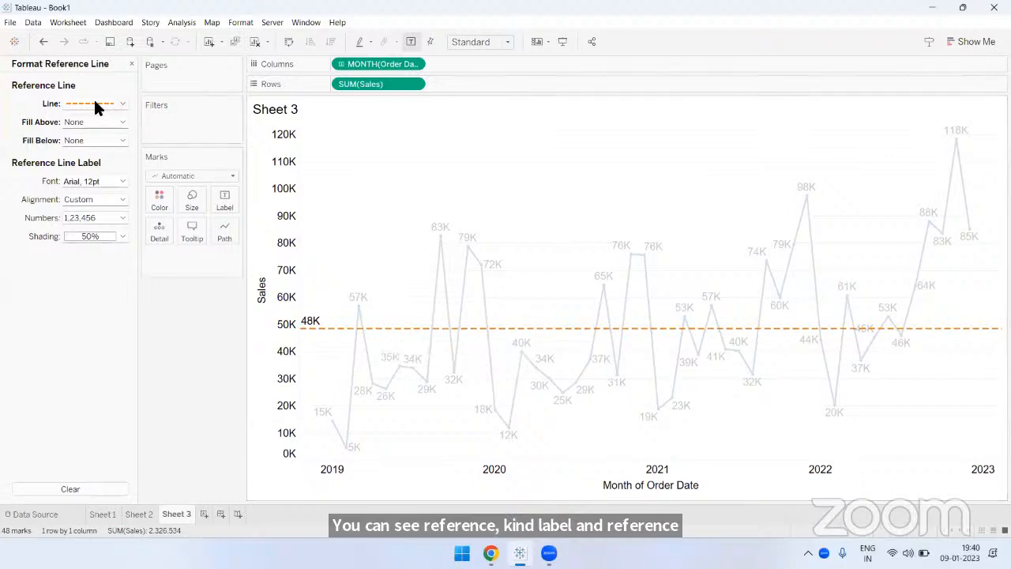
pyautogui.moveTo(315, 328)
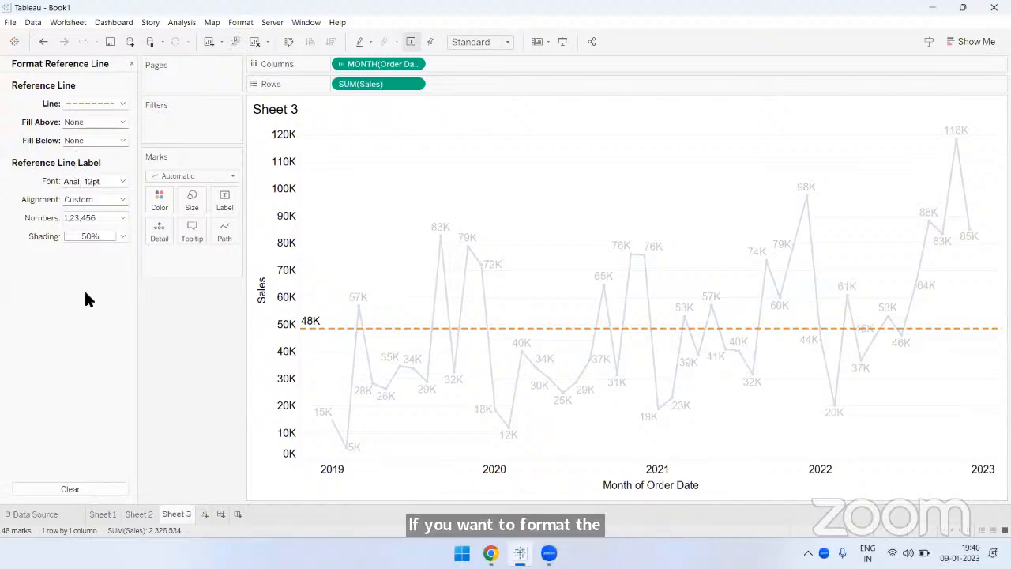
pyautogui.click(120, 181)
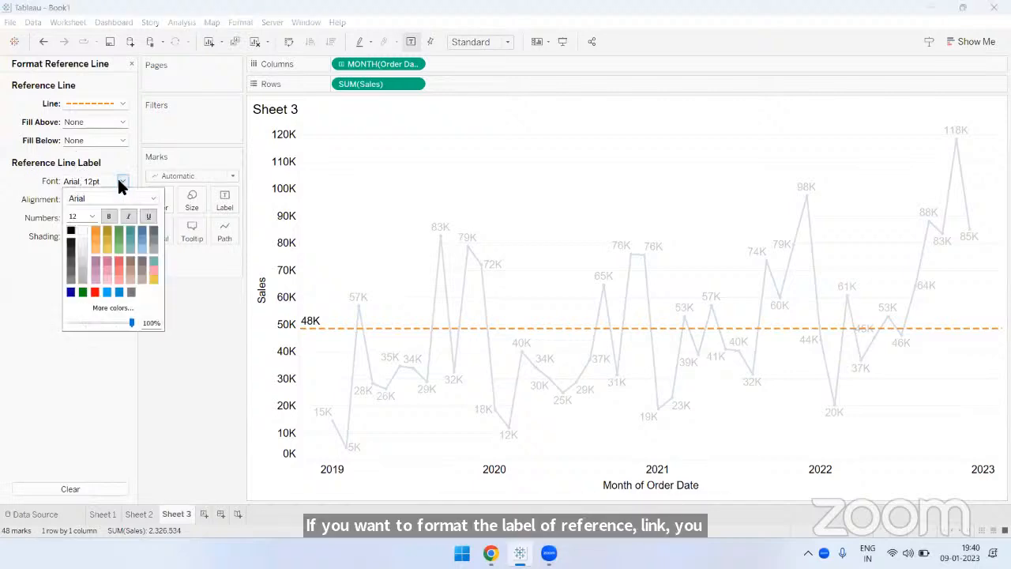
pyautogui.click(96, 227)
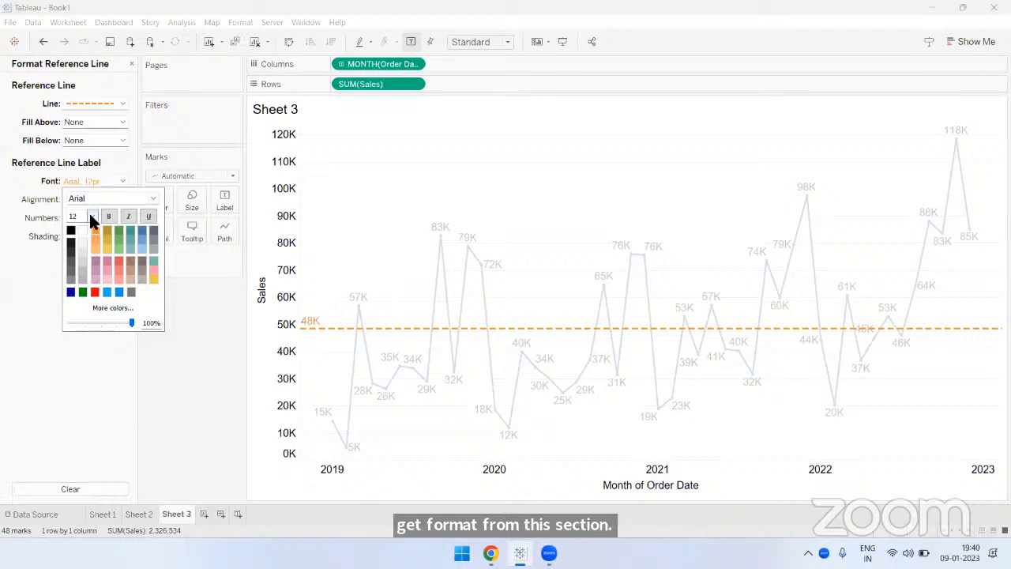
pyautogui.click(91, 216)
pyautogui.click(80, 269)
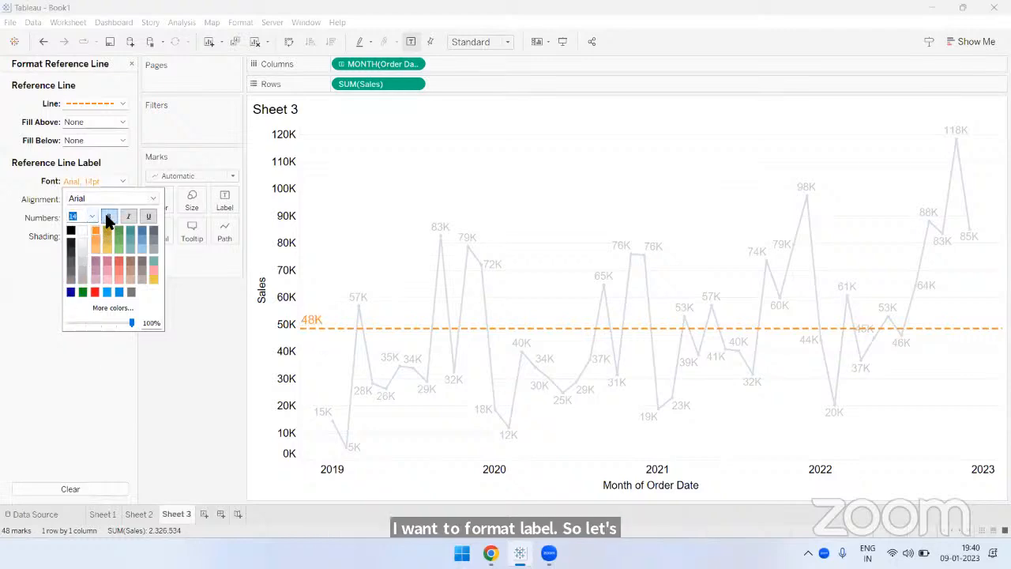
pyautogui.click(109, 222)
pyautogui.click(22, 255)
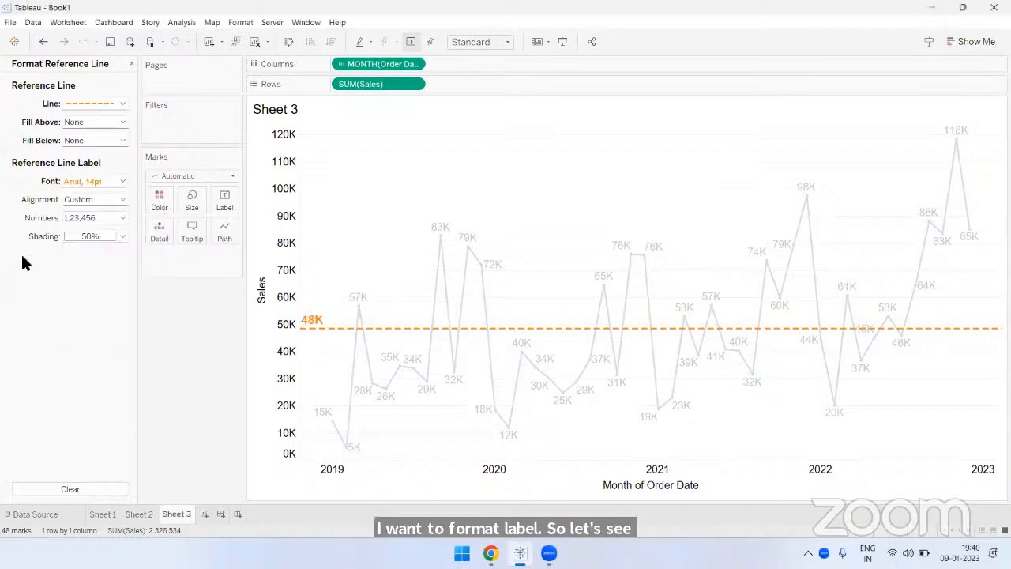
# - Center the reference line label horizontally and give it fully opaque black shading
pyautogui.click(93, 199)
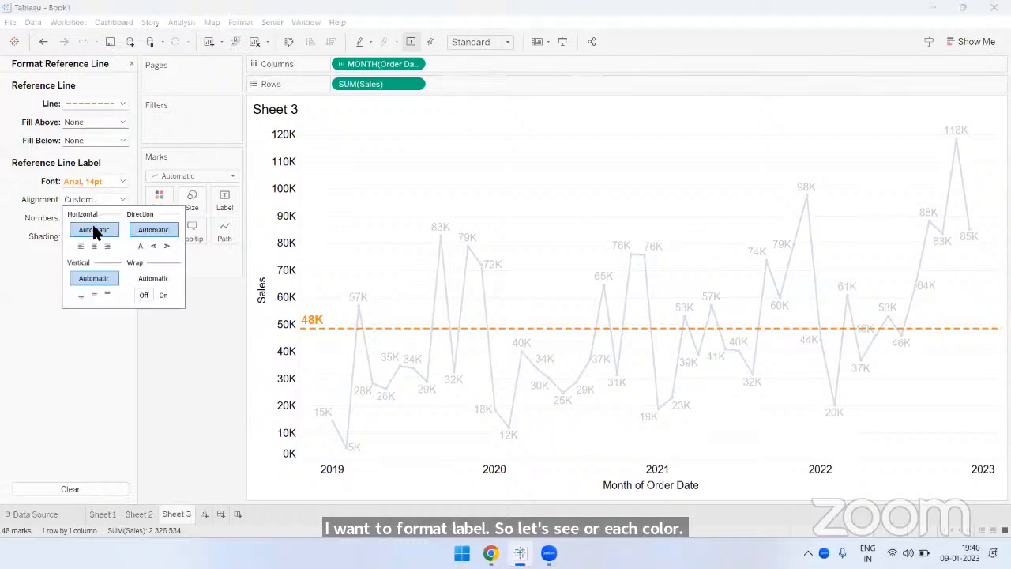
pyautogui.click(40, 254)
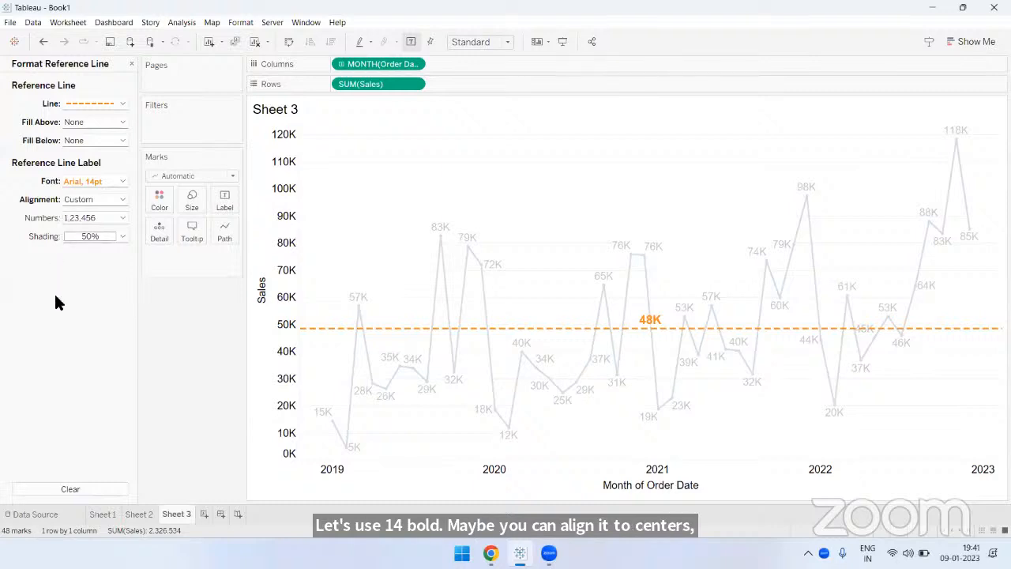
pyautogui.click(83, 238)
pyautogui.click(71, 250)
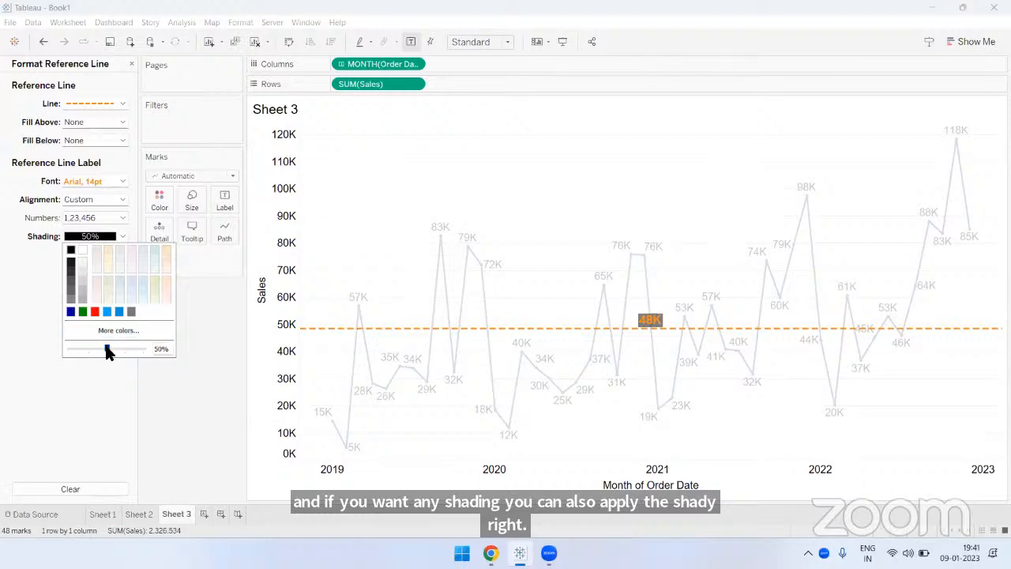
pyautogui.moveTo(108, 353); pyautogui.dragTo(165, 352)
pyautogui.click(175, 394)
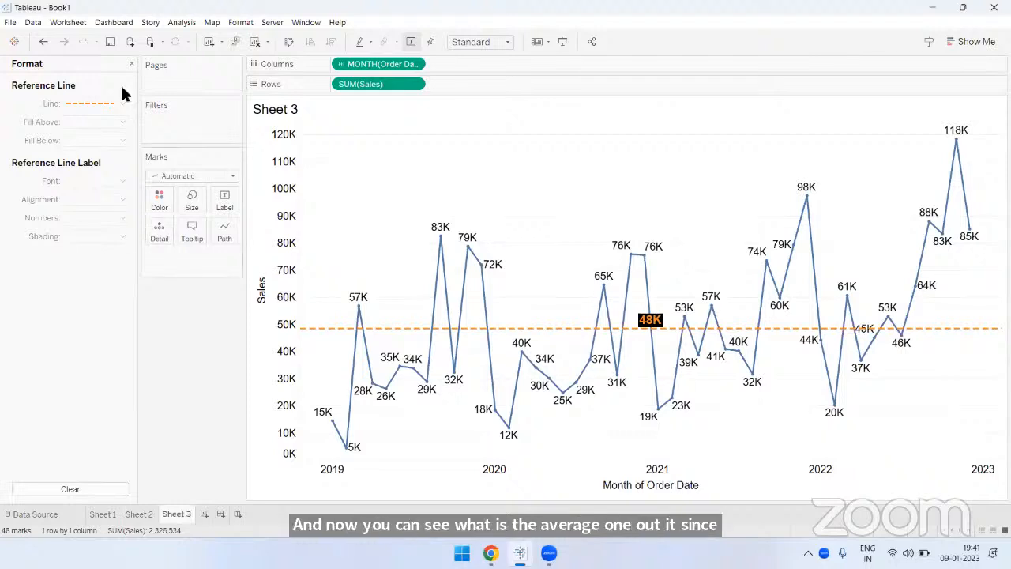
pyautogui.click(132, 65)
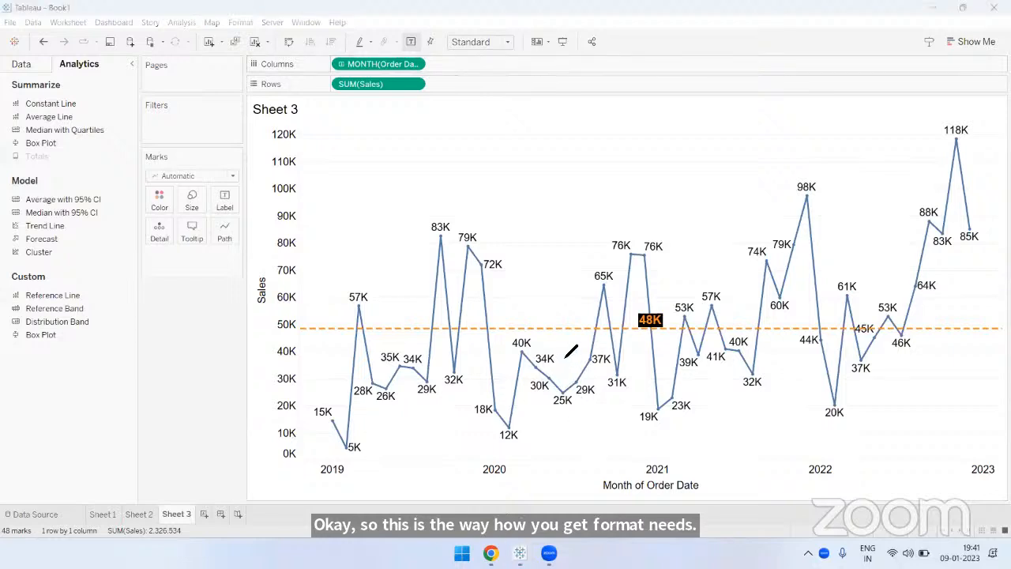
# - Draw arrows pointing up and down from the average line between 2020 and 2021, and clear the annotations
pyautogui.moveTo(563, 329)
pyautogui.mouseDown()
pyautogui.moveTo(564, 369)
pyautogui.moveTo(575, 350)
pyautogui.mouseUp()
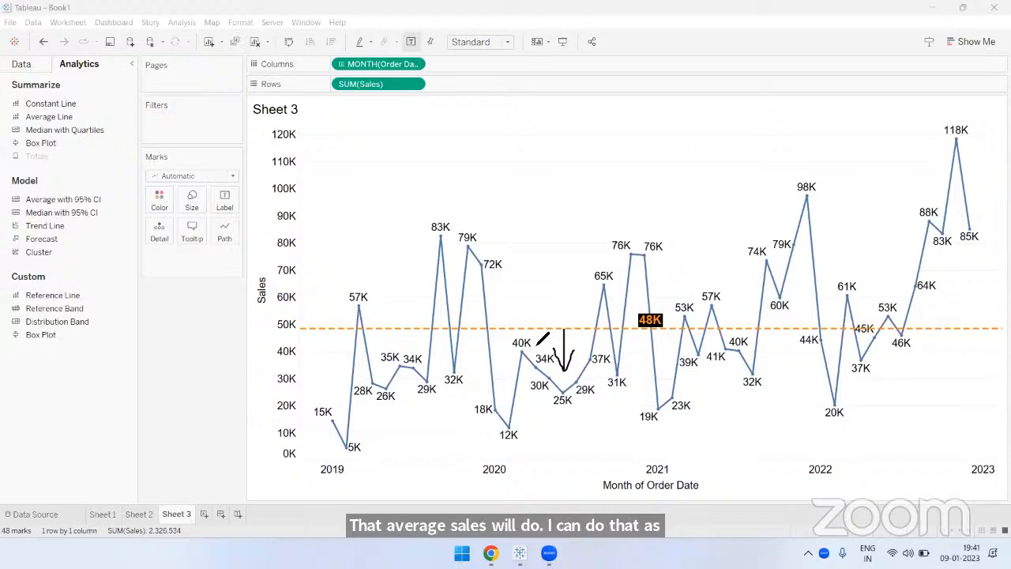
pyautogui.moveTo(535, 330)
pyautogui.mouseDown()
pyautogui.moveTo(534, 274)
pyautogui.moveTo(523, 286)
pyautogui.moveTo(547, 290)
pyautogui.mouseUp()
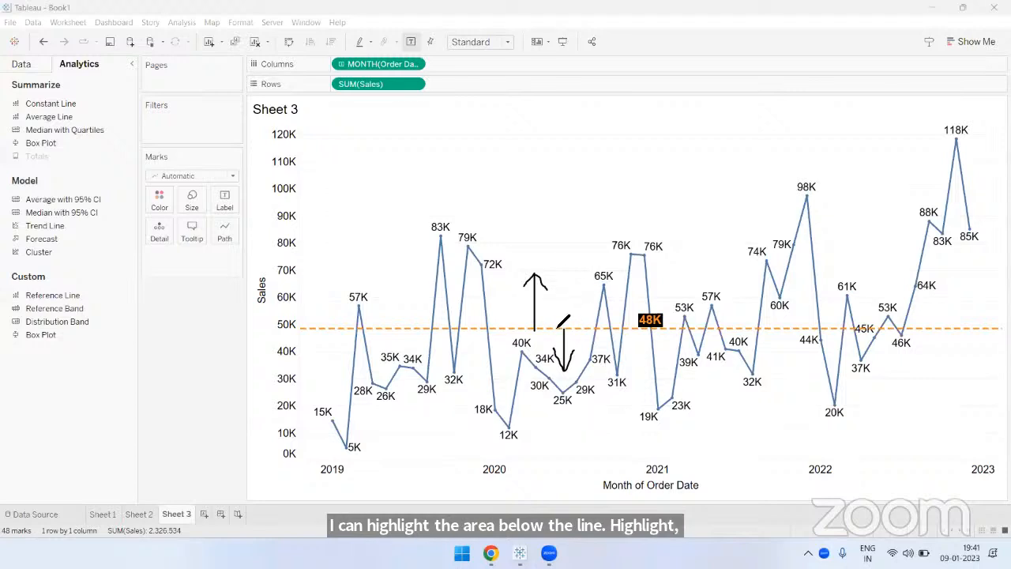
pyautogui.moveTo(559, 328)
pyautogui.mouseDown()
pyautogui.moveTo(556, 253)
pyautogui.moveTo(563, 269)
pyautogui.mouseUp()
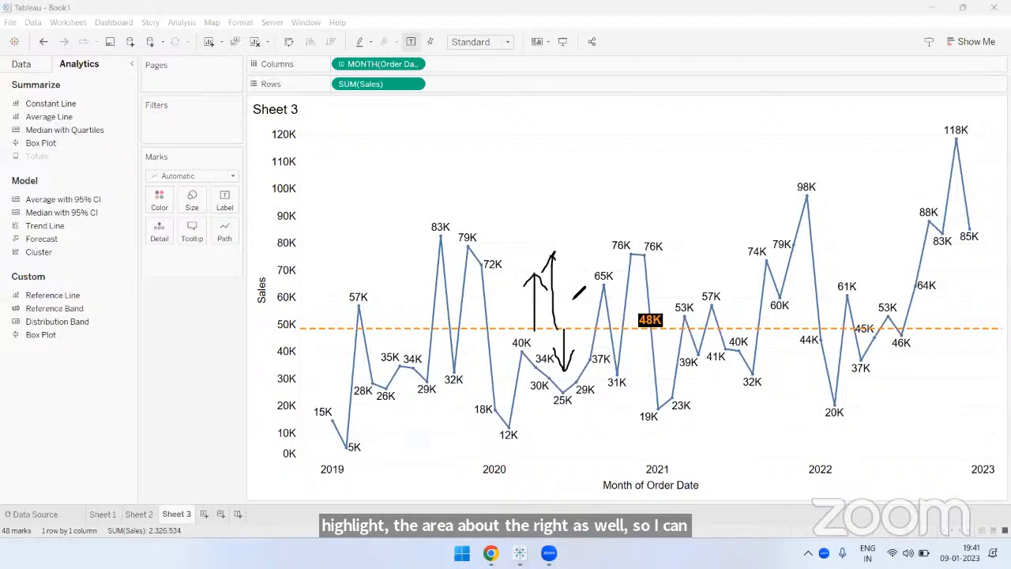
pyautogui.click(586, 326)
pyautogui.moveTo(586, 326)
pyautogui.mouseDown()
pyautogui.moveTo(586, 367)
pyautogui.moveTo(593, 354)
pyautogui.mouseUp()
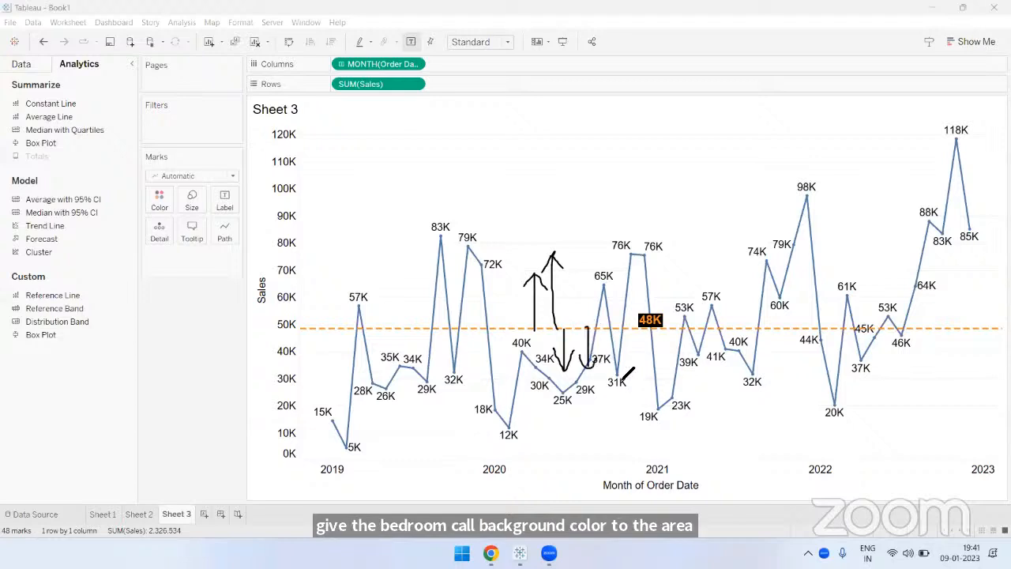
pyautogui.click(692, 77)
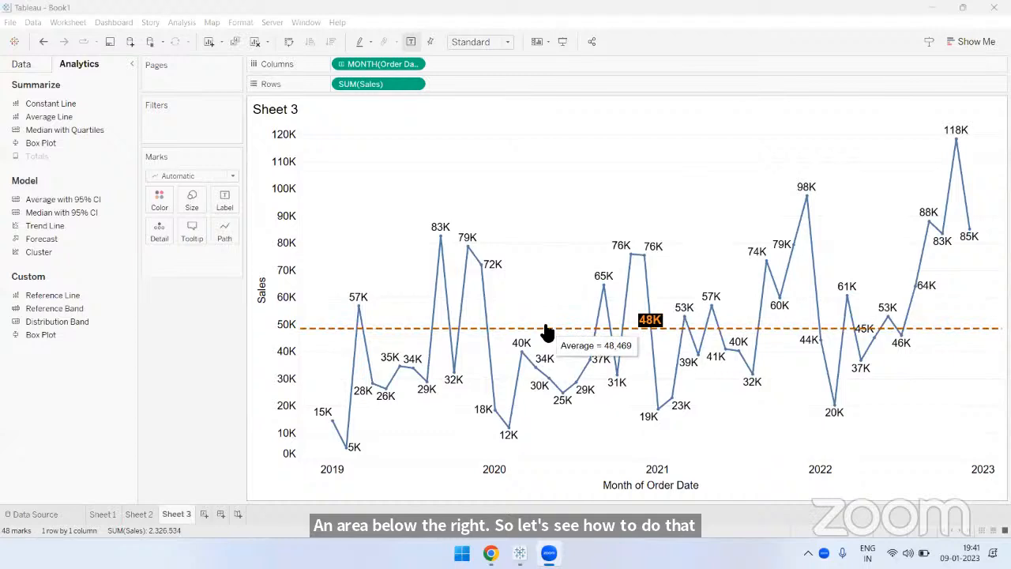
# - Edit the average reference line to fill the area above it with light orange
pyautogui.click(546, 326)
pyautogui.click(614, 328)
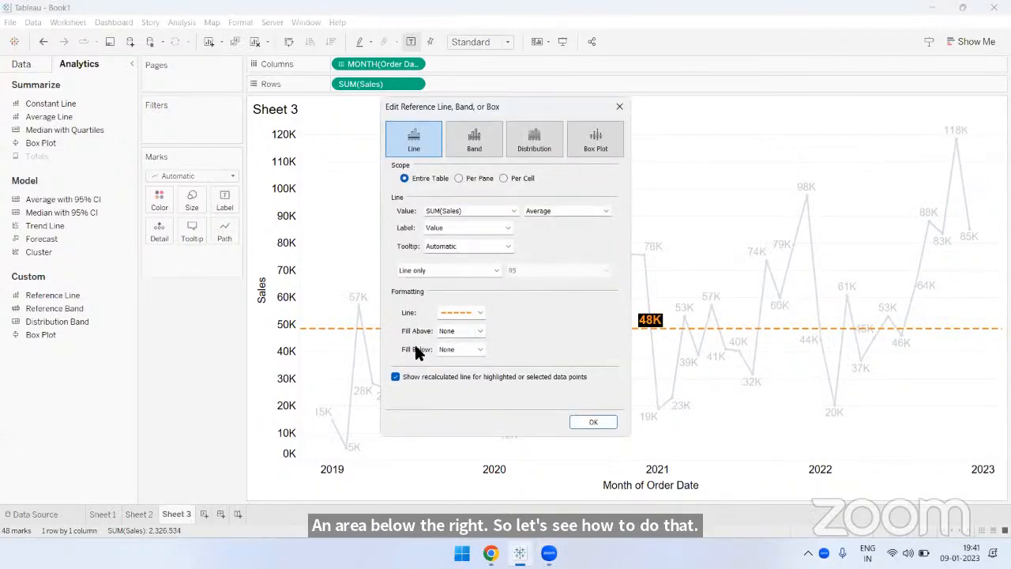
pyautogui.click(455, 331)
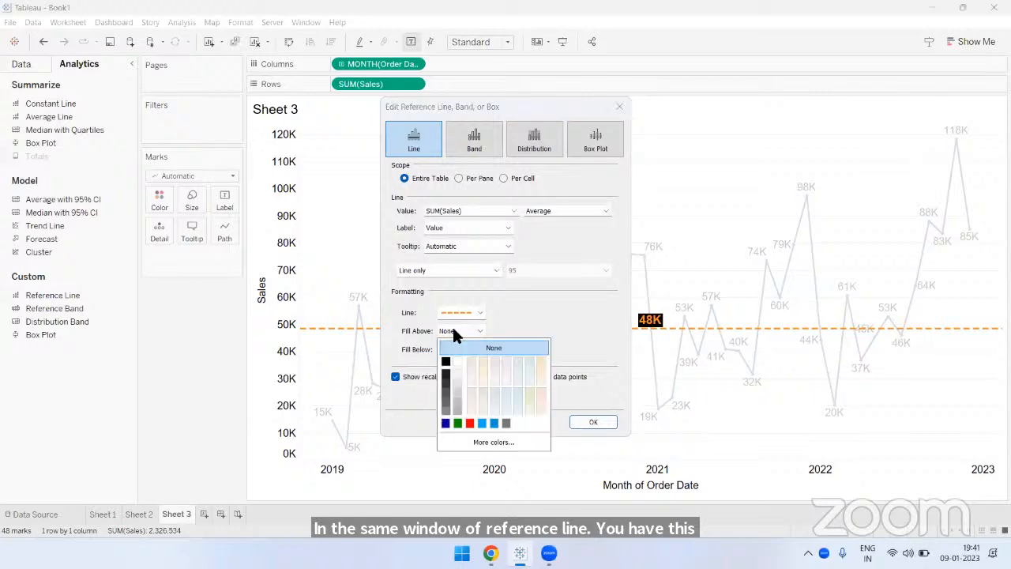
pyautogui.click(542, 365)
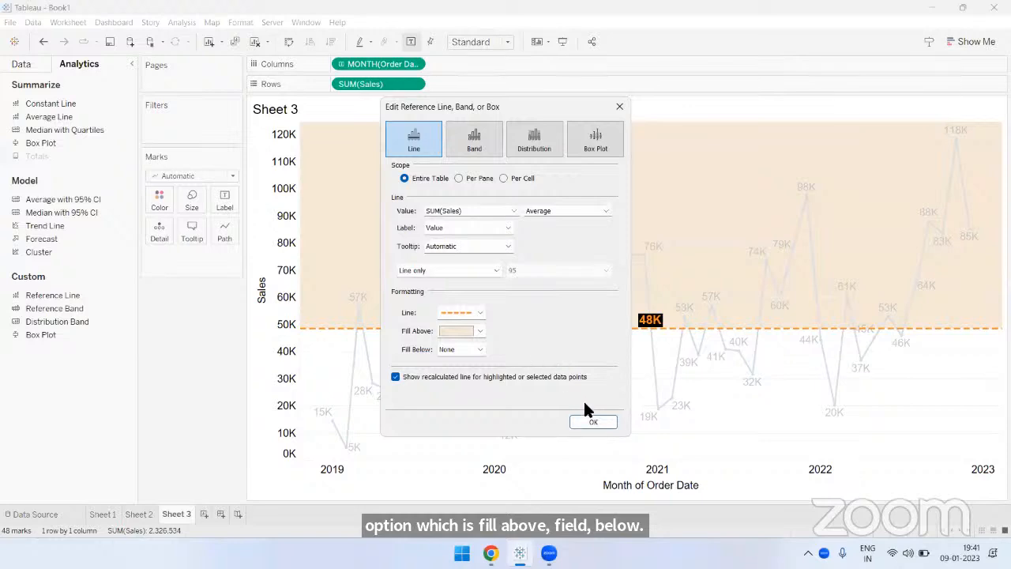
pyautogui.click(591, 420)
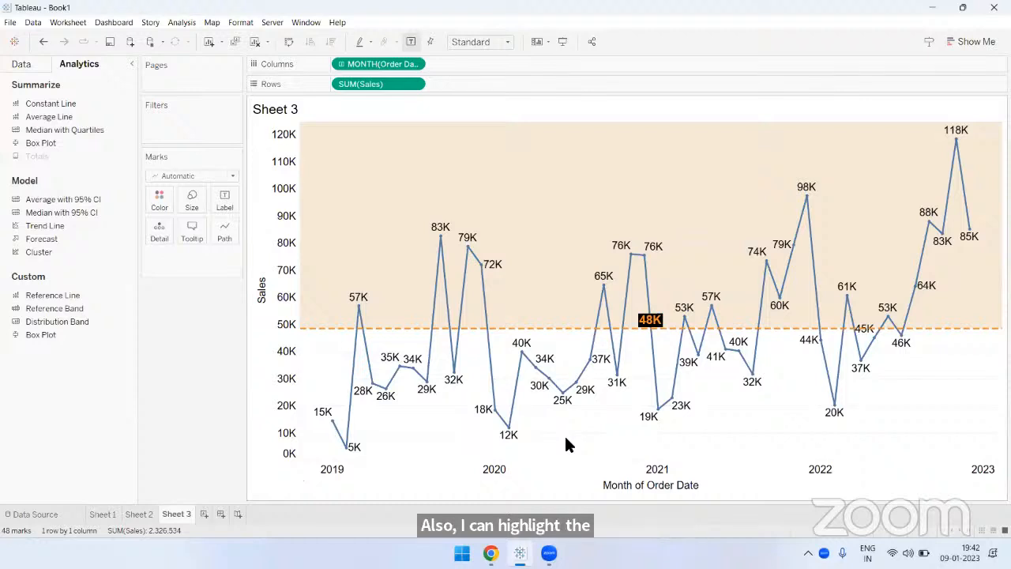
# - Edit the average reference line to fill the area below it with light blue
pyautogui.click(543, 338)
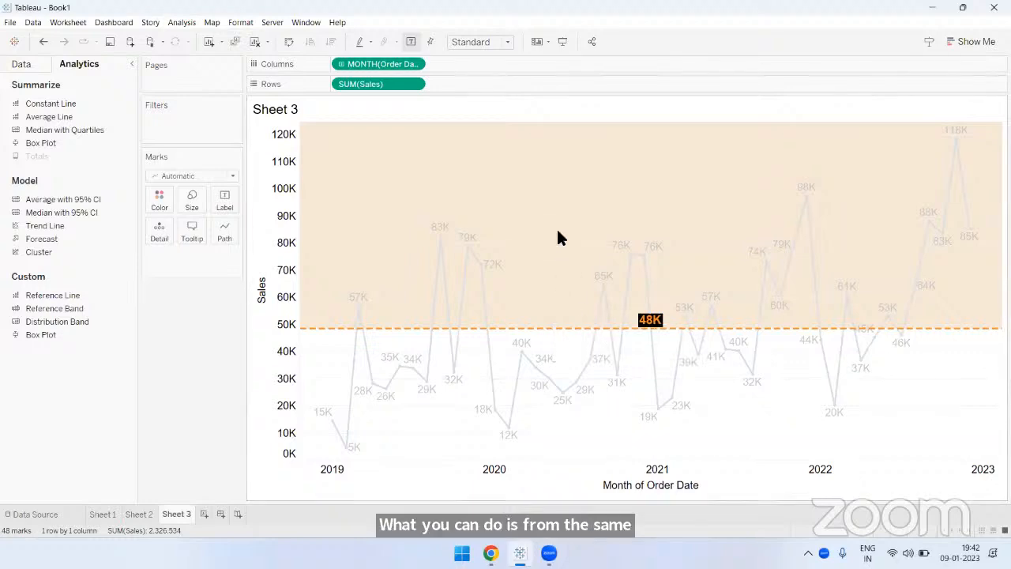
pyautogui.click(578, 327)
pyautogui.click(578, 327)
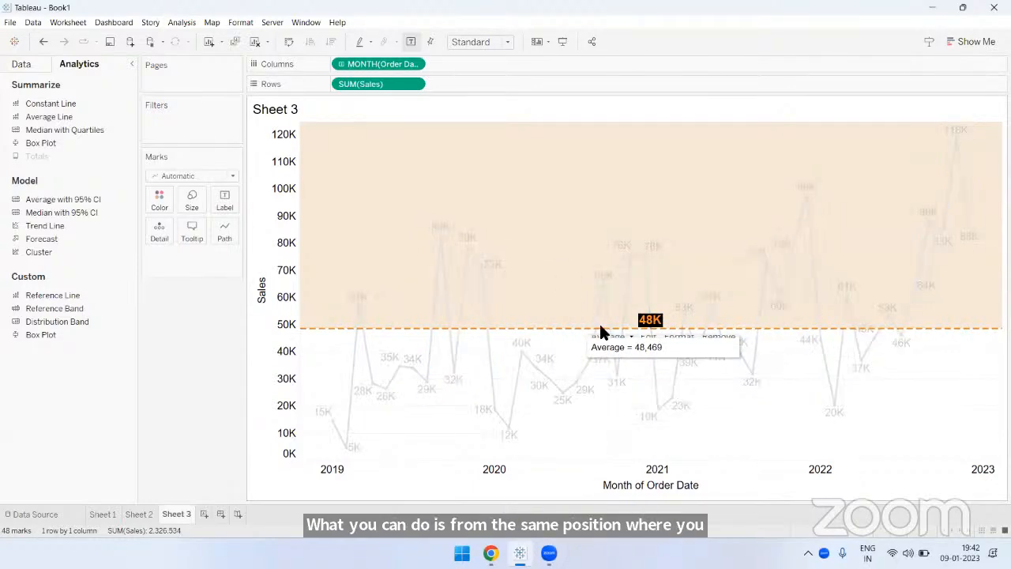
pyautogui.click(648, 329)
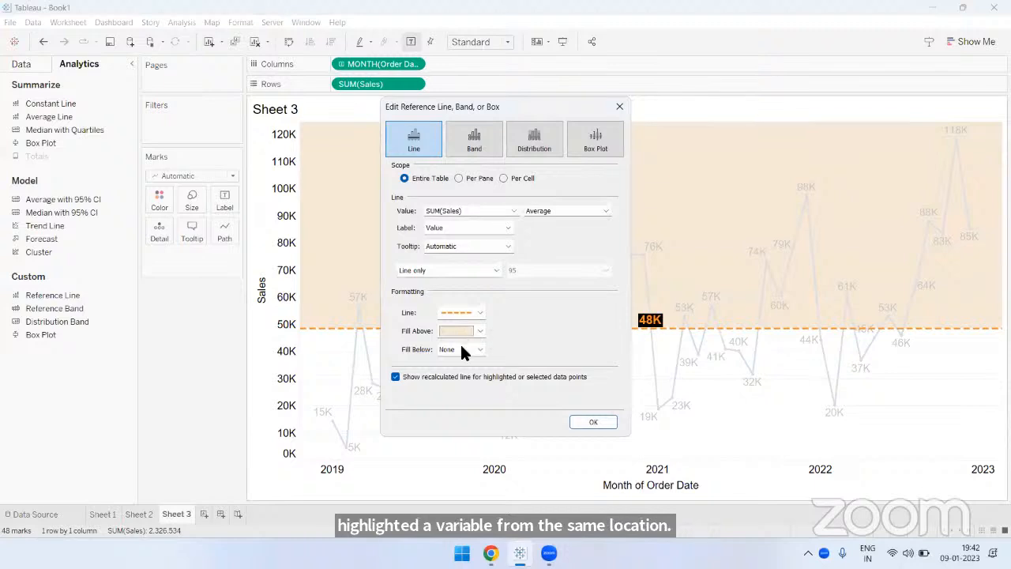
pyautogui.click(462, 349)
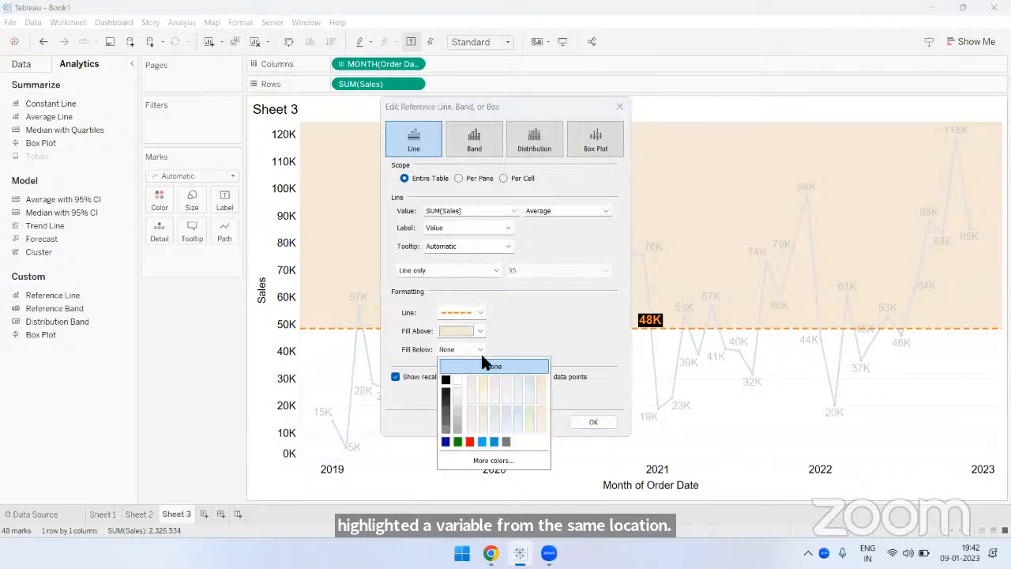
pyautogui.click(516, 407)
pyautogui.click(583, 425)
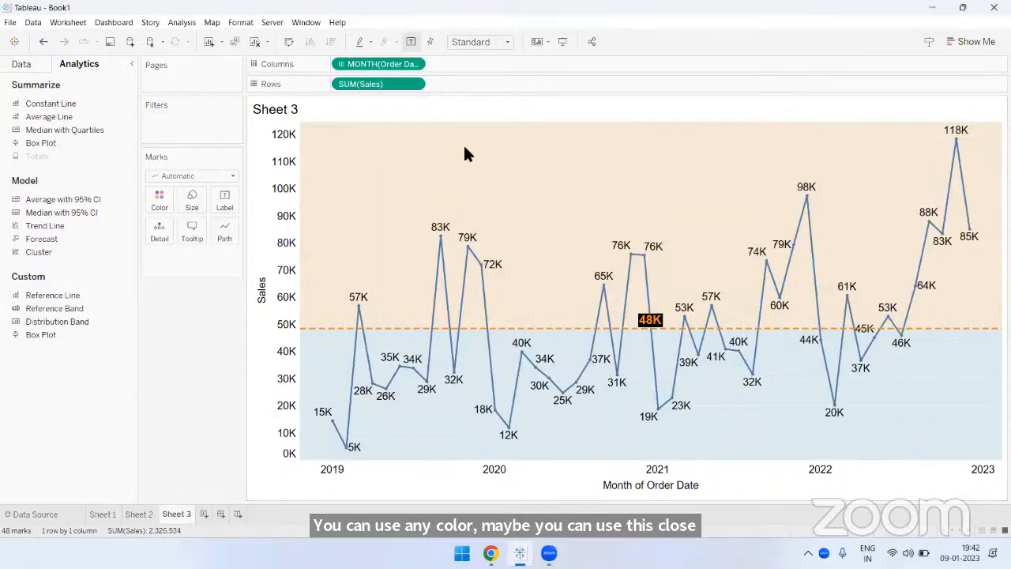
# - In presentation mode, select the October, November and December 2022 points to check their recalculated average, clear the selection and return to the worksheet
pyautogui.click(562, 43)
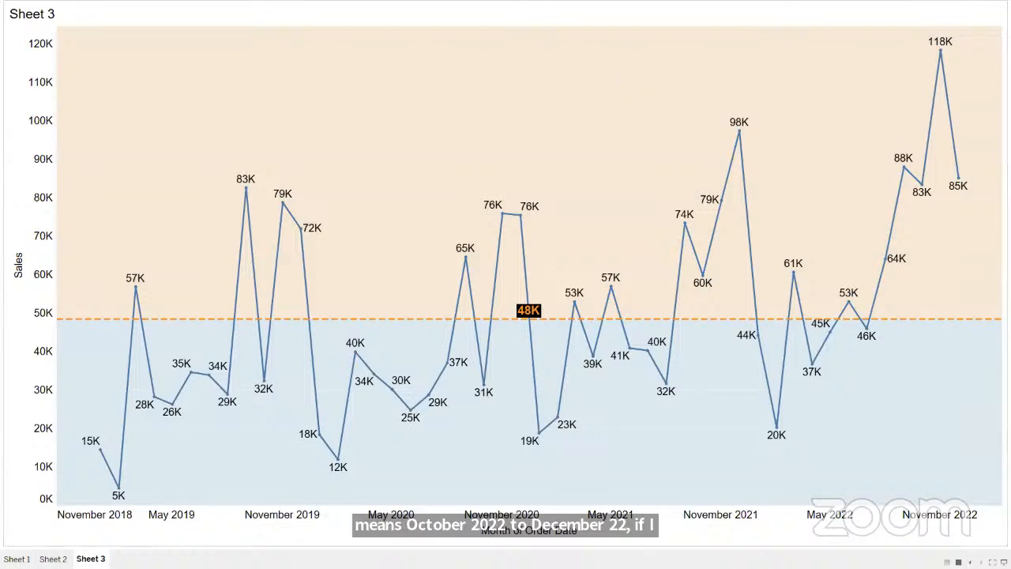
pyautogui.moveTo(924, 196)
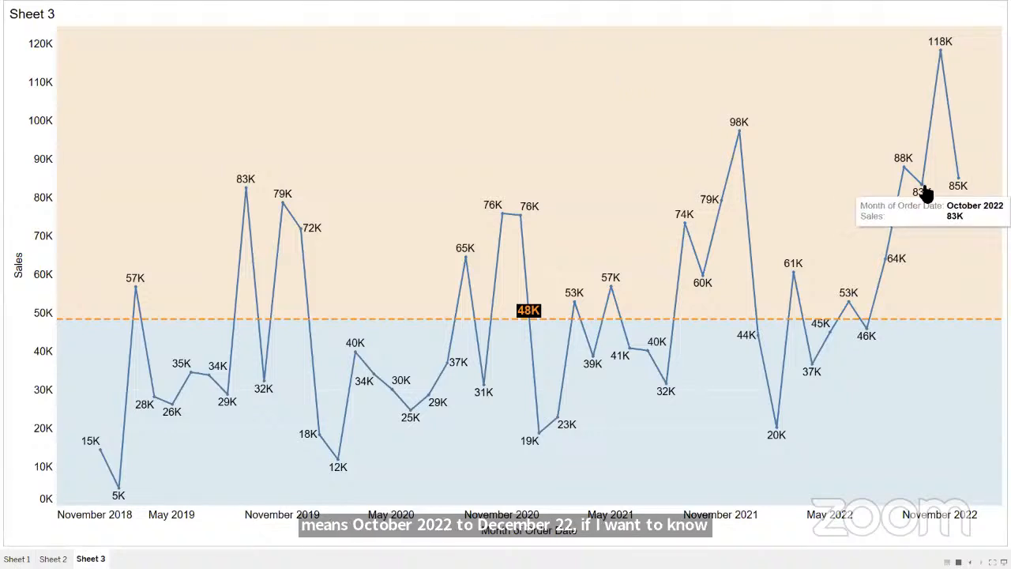
pyautogui.click(925, 191)
pyautogui.moveTo(942, 44)
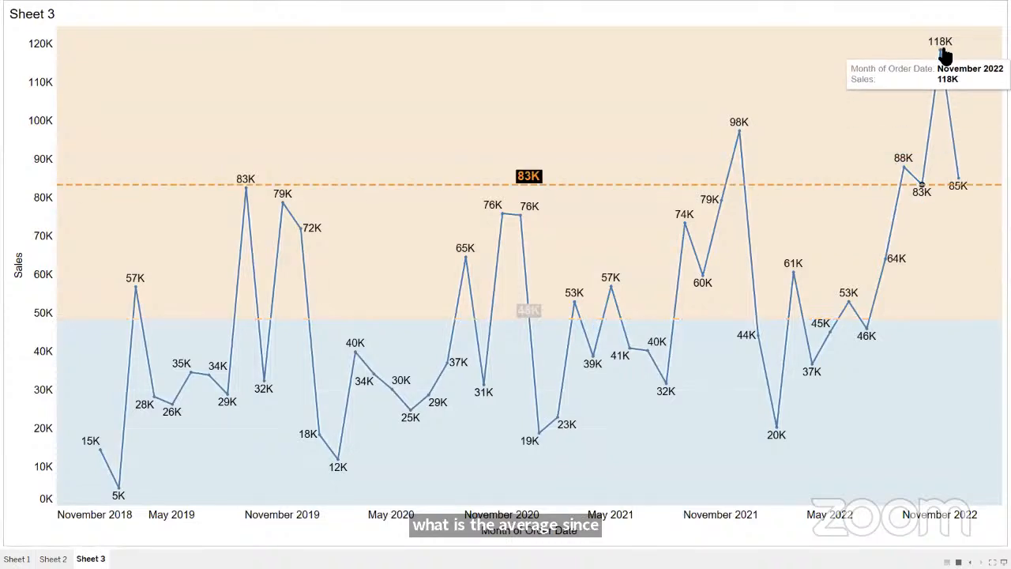
pyautogui.keyDown('ctrl'); pyautogui.click(940, 50); pyautogui.keyUp('ctrl')
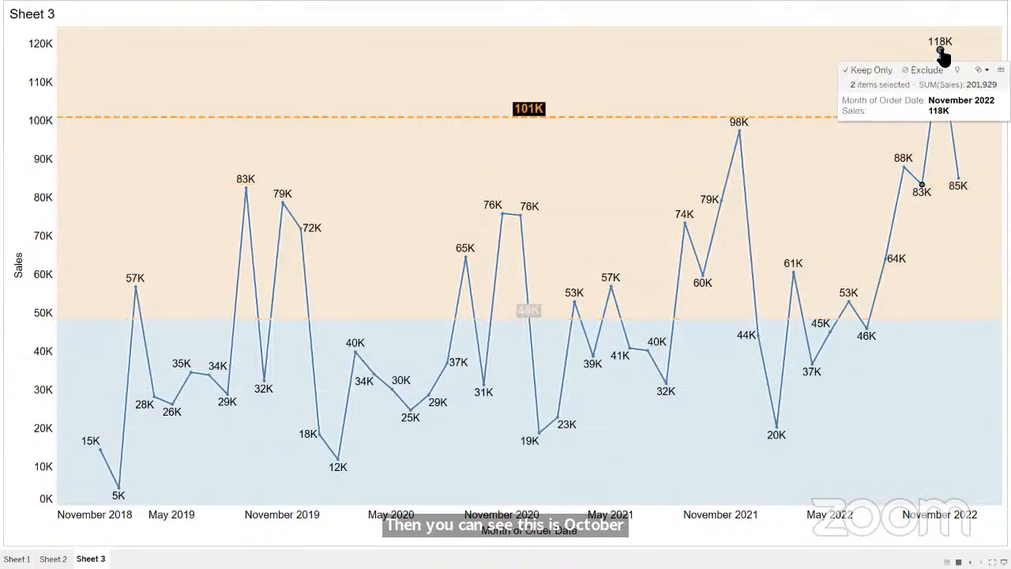
pyautogui.keyDown('ctrl'); pyautogui.click(958, 180); pyautogui.keyUp('ctrl')
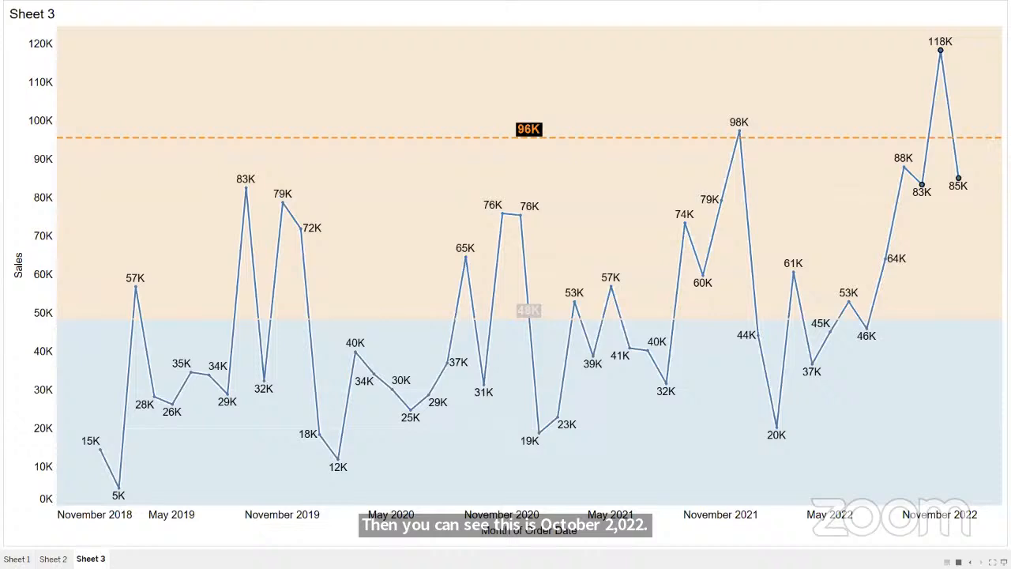
pyautogui.moveTo(543, 141)
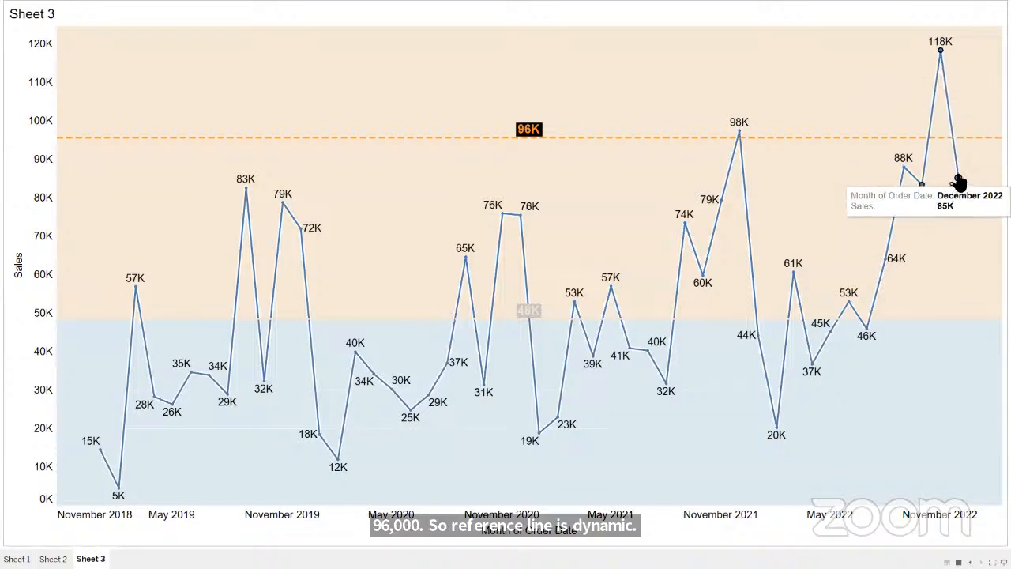
pyautogui.click(566, 194)
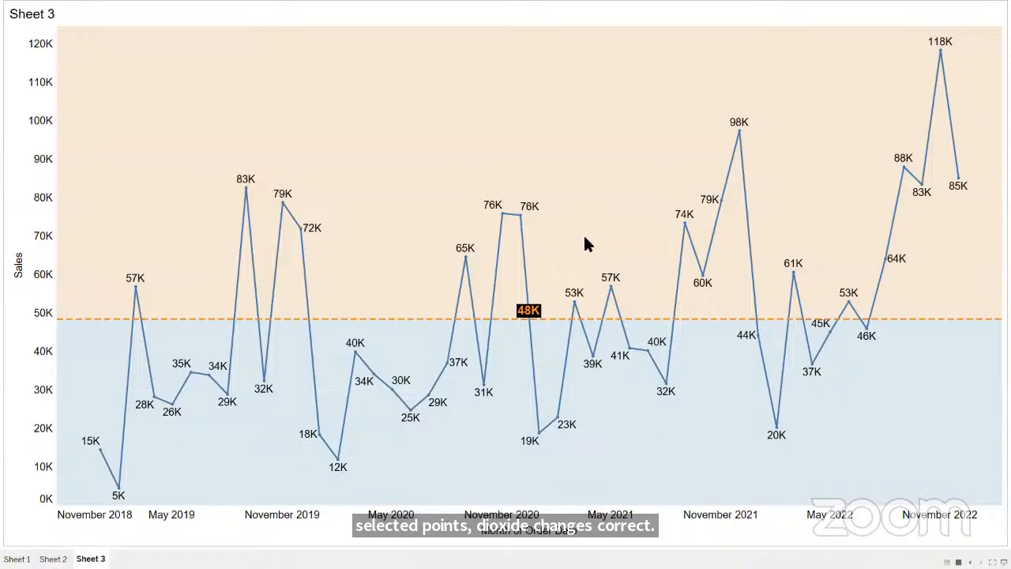
pyautogui.press('Escape')
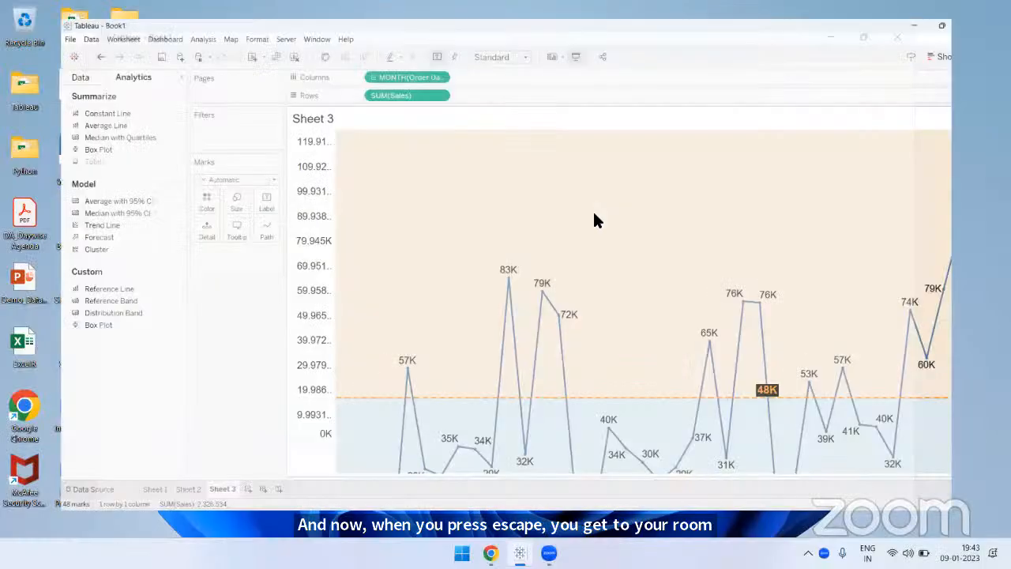
# - Edit the average reference line and set both Fill Above and Fill Below to None
pyautogui.click(552, 328)
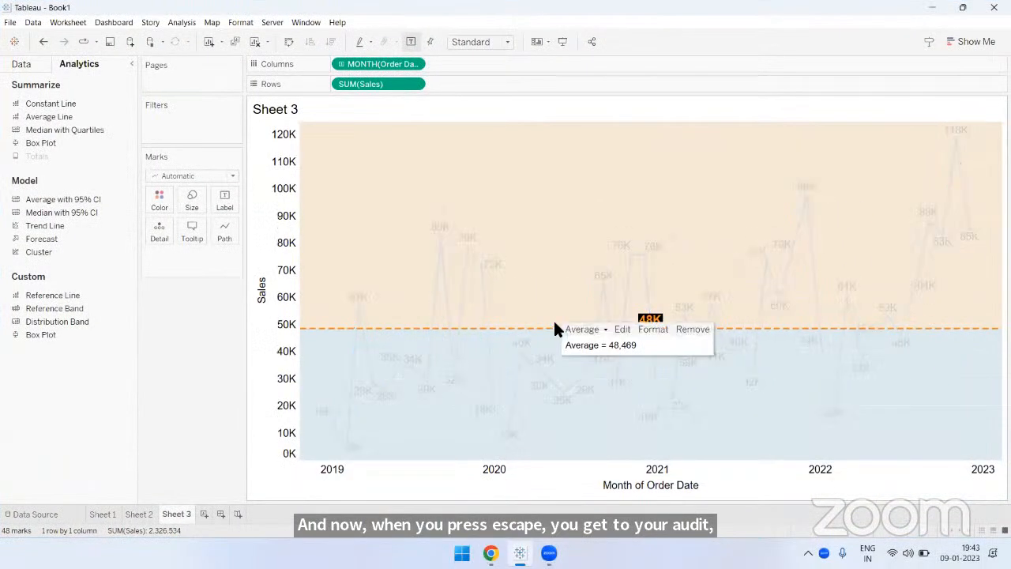
pyautogui.click(625, 324)
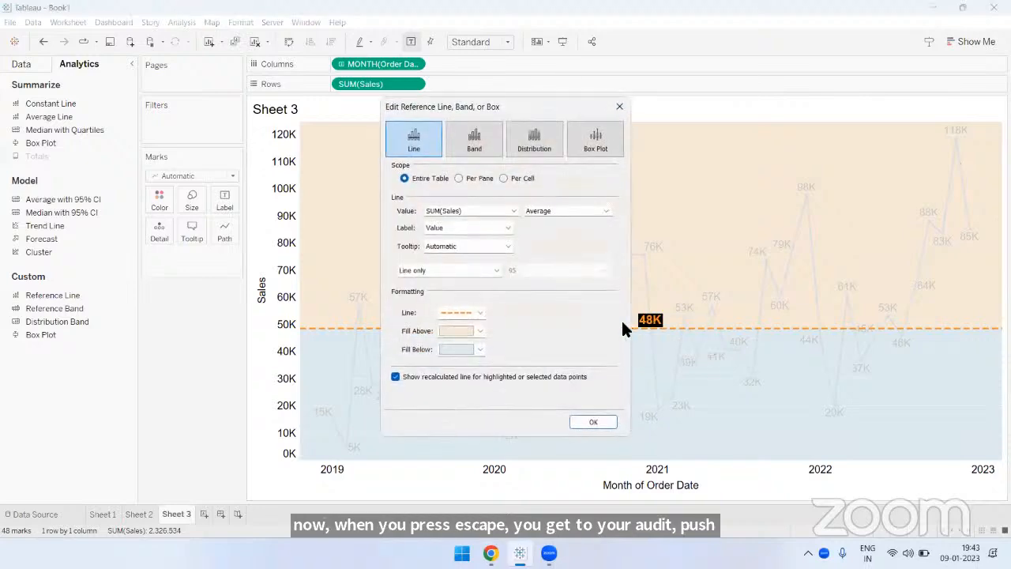
pyautogui.click(463, 330)
pyautogui.click(493, 348)
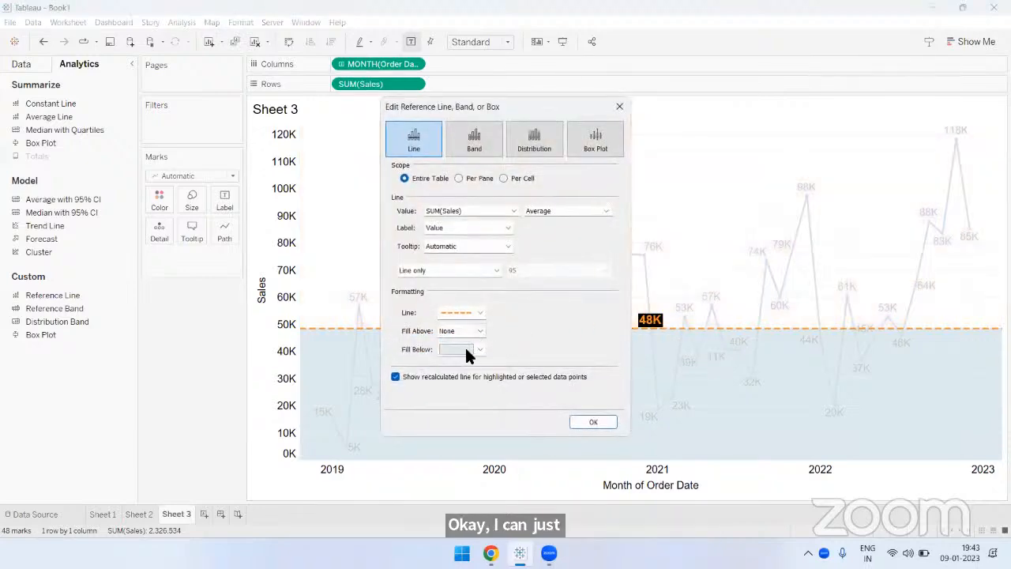
pyautogui.click(464, 348)
pyautogui.click(489, 368)
pyautogui.click(588, 422)
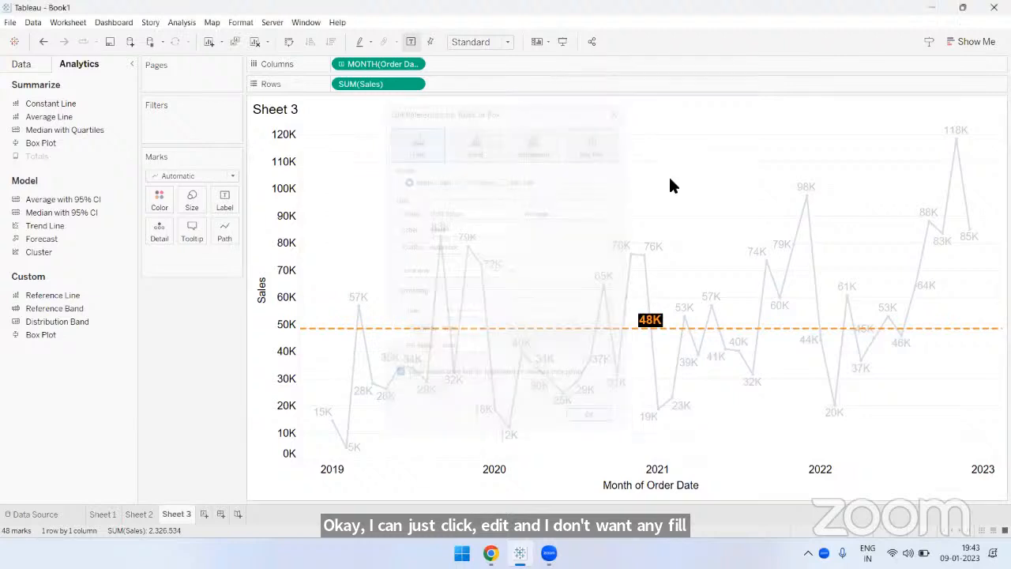
# - Check the recalculated average for a block of above-average points, and for the January and February points of 2019 through 2022, clearing each selection
pyautogui.moveTo(384, 189); pyautogui.dragTo(839, 304)
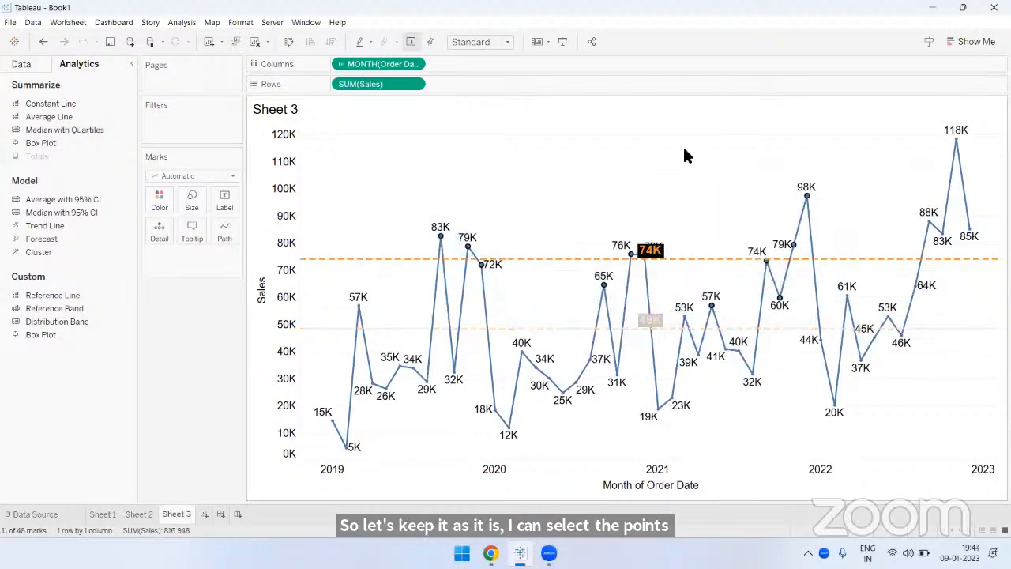
pyautogui.click(685, 155)
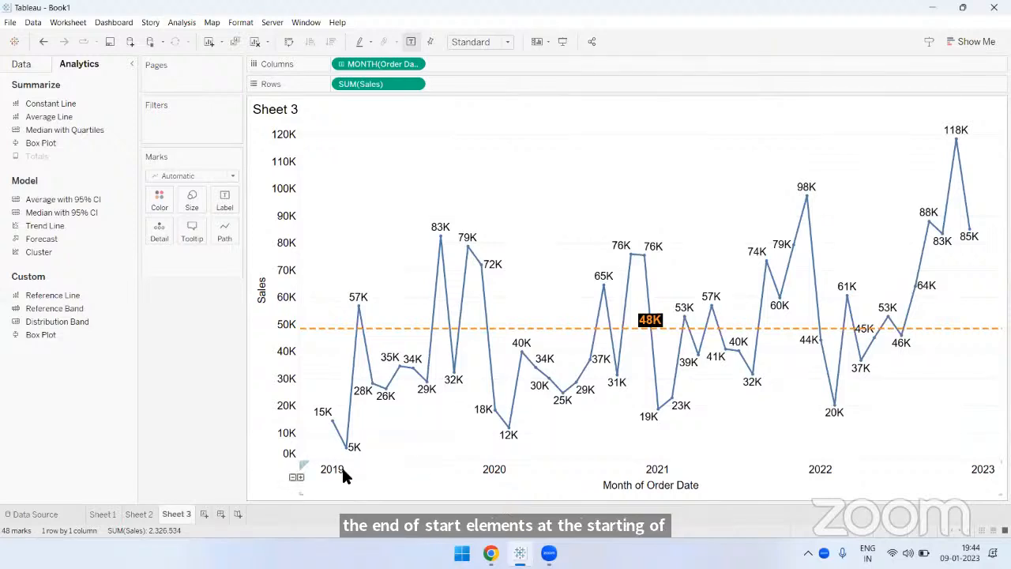
pyautogui.moveTo(332, 420)
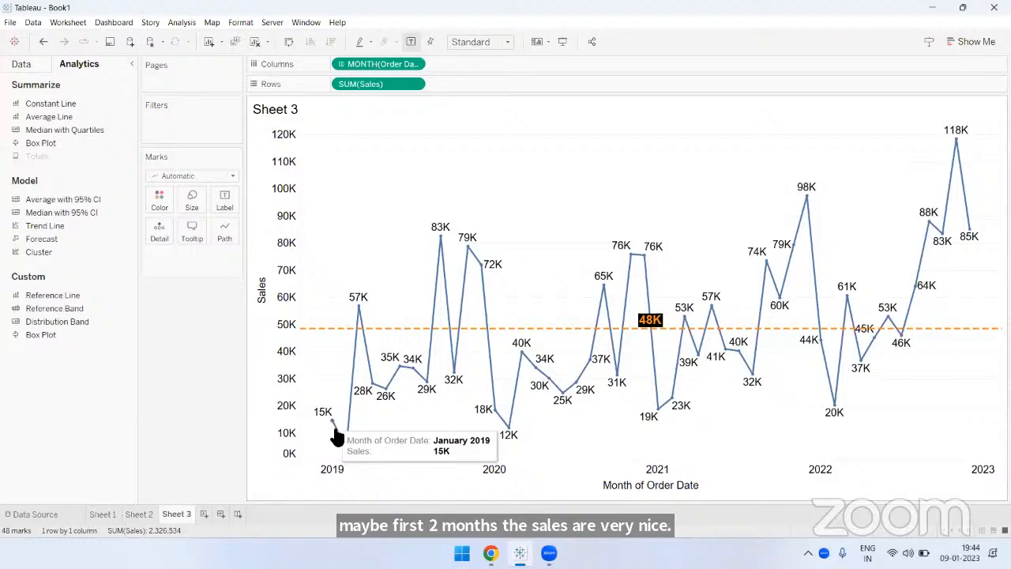
pyautogui.click(332, 422)
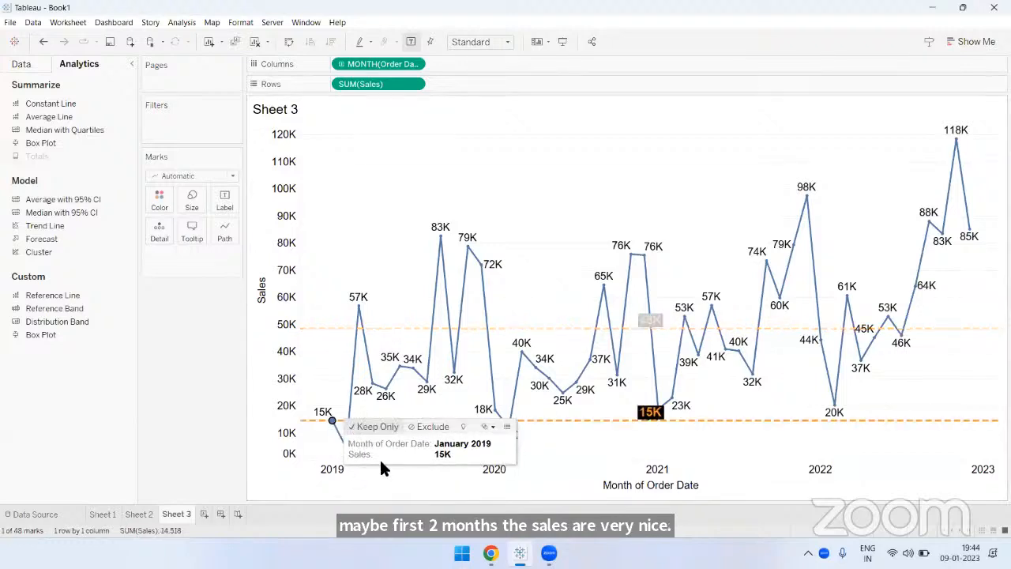
pyautogui.keyDown('ctrl'); pyautogui.click(347, 448); pyautogui.keyUp('ctrl')
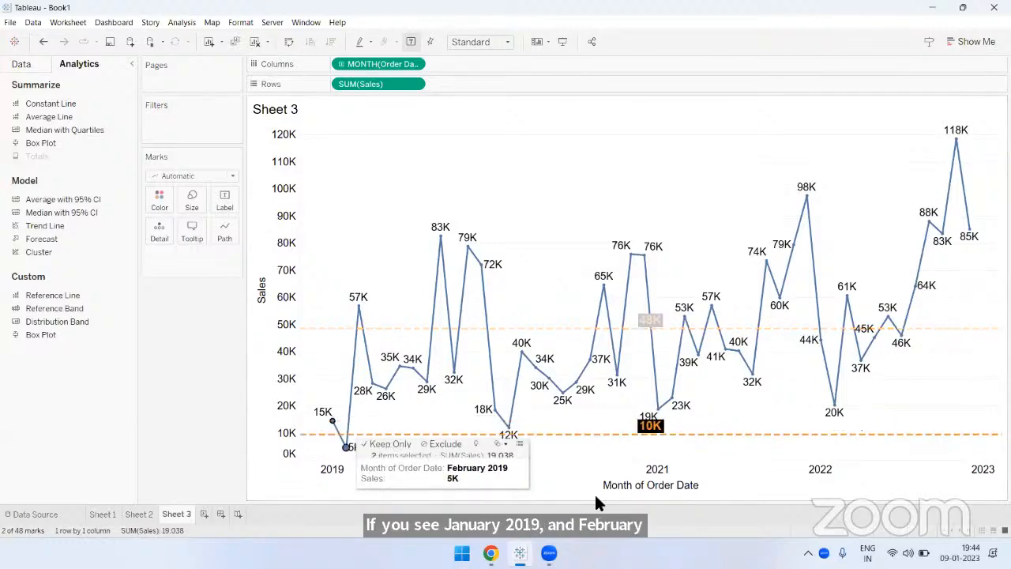
pyautogui.keyDown('ctrl'); pyautogui.click(495, 412); pyautogui.keyUp('ctrl')
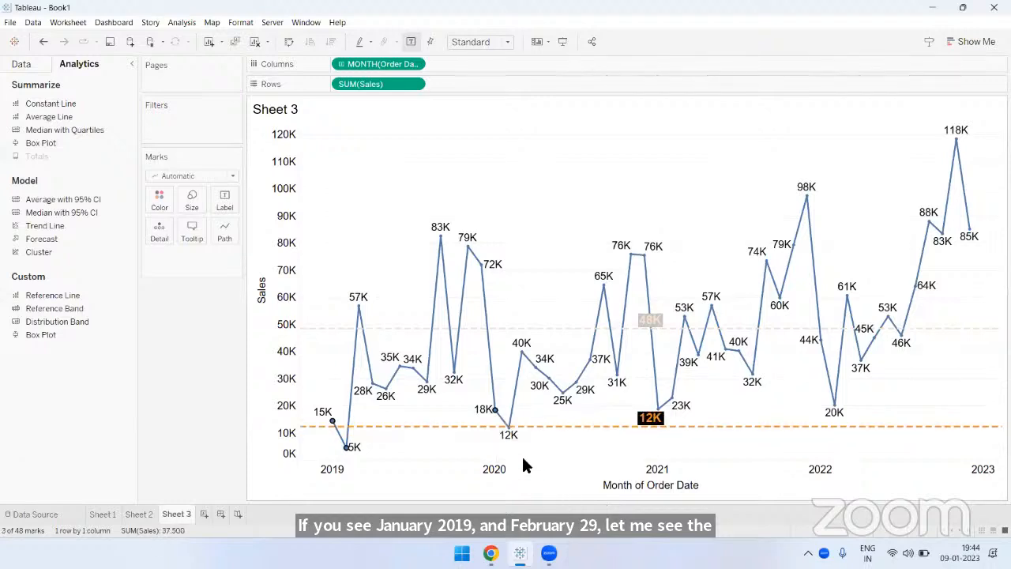
pyautogui.keyDown('ctrl'); pyautogui.click(508, 428); pyautogui.keyUp('ctrl')
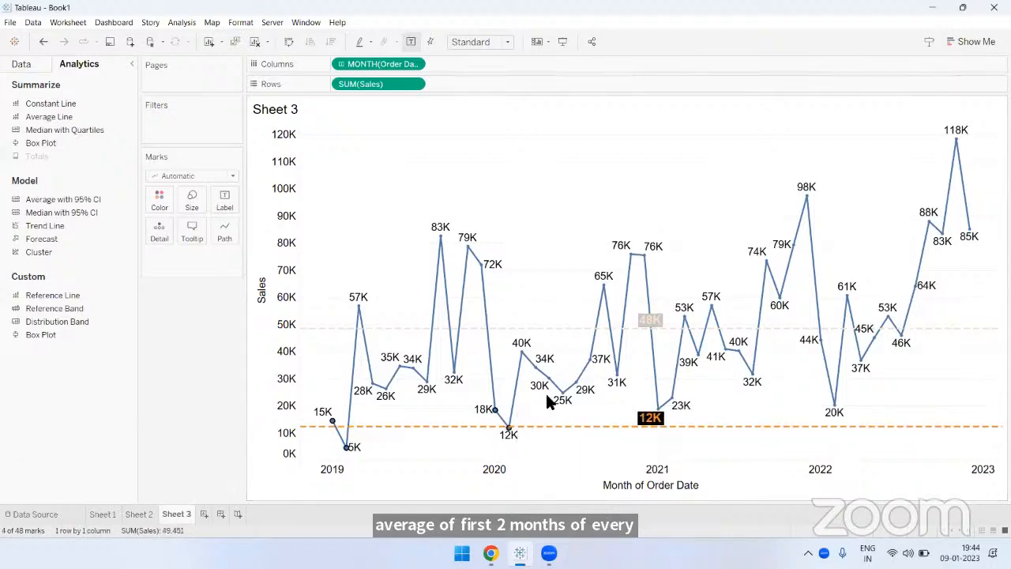
pyautogui.keyDown('ctrl'); pyautogui.click(660, 409); pyautogui.keyUp('ctrl')
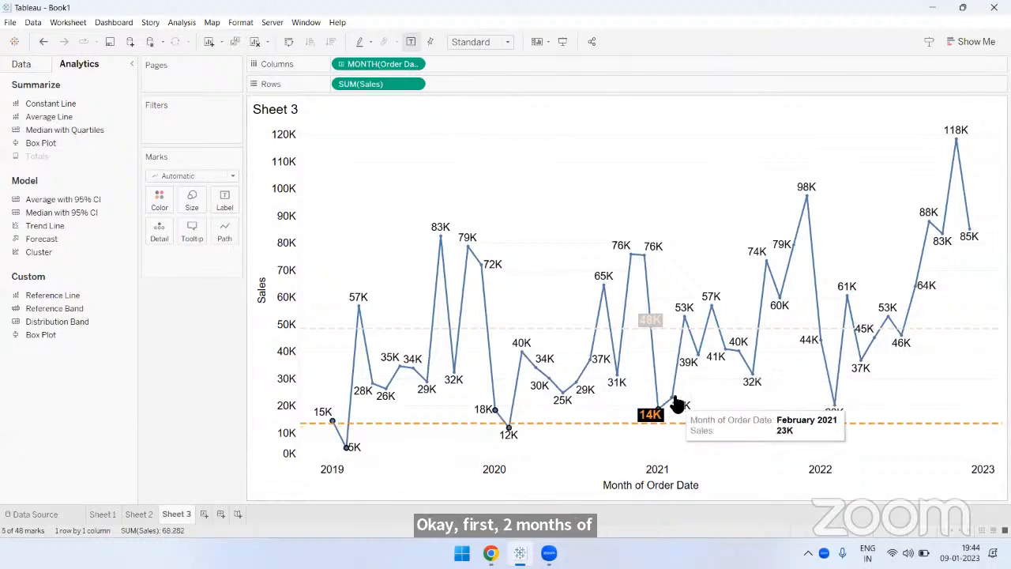
pyautogui.keyDown('ctrl'); pyautogui.click(672, 399); pyautogui.keyUp('ctrl')
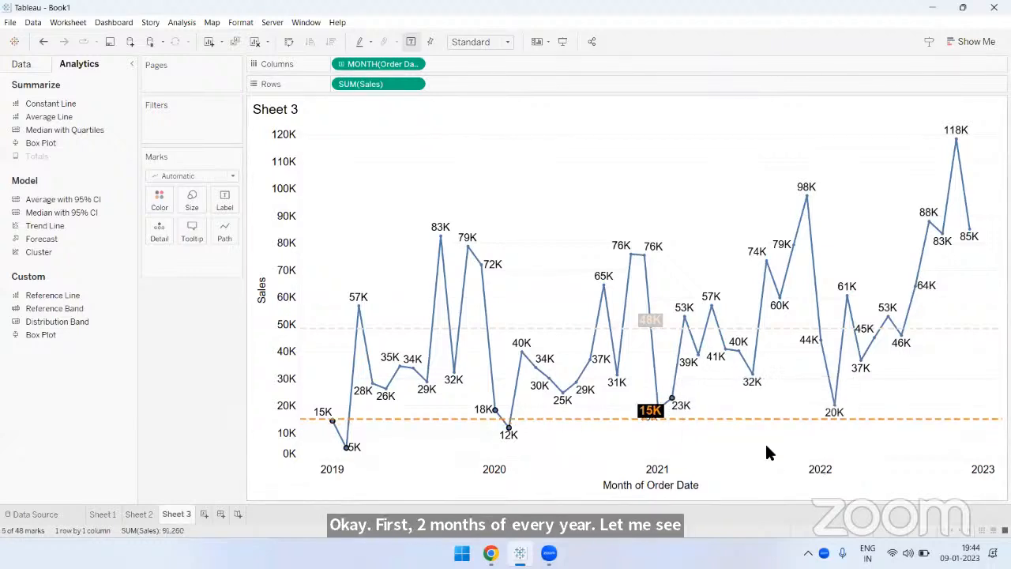
pyautogui.keyDown('ctrl'); pyautogui.click(838, 408); pyautogui.keyUp('ctrl')
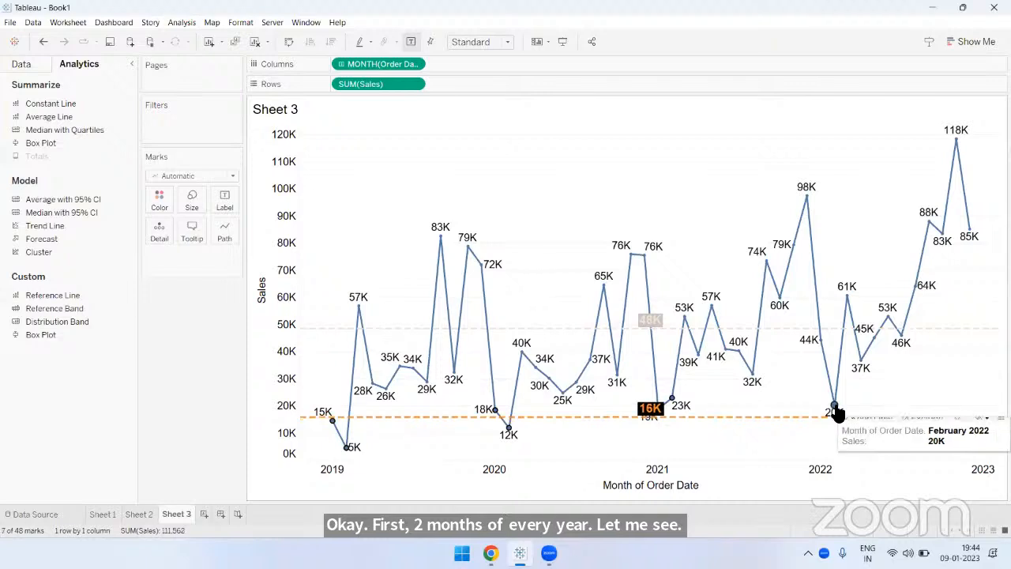
pyautogui.keyDown('ctrl'); pyautogui.click(821, 341); pyautogui.keyUp('ctrl')
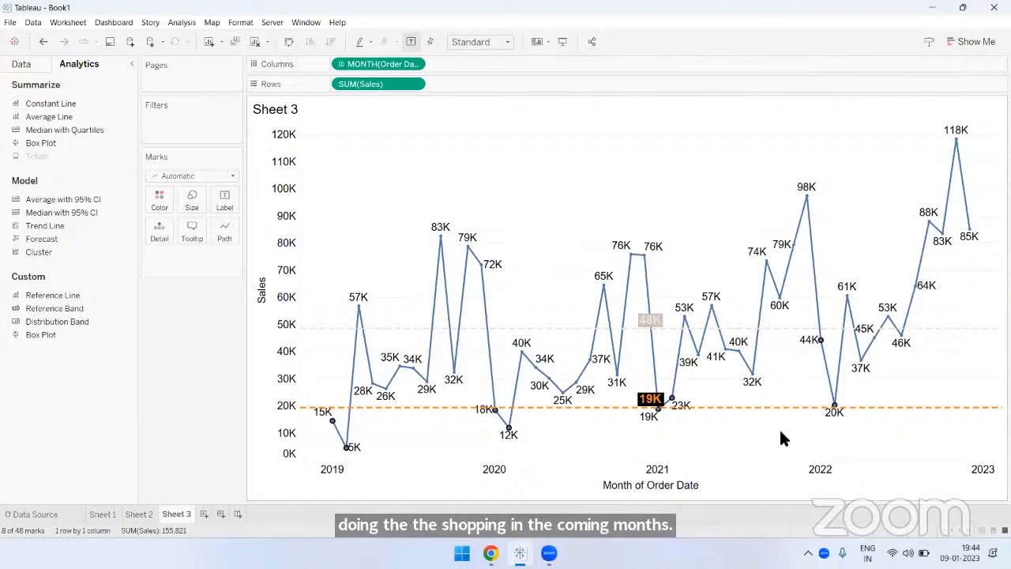
pyautogui.click(780, 432)
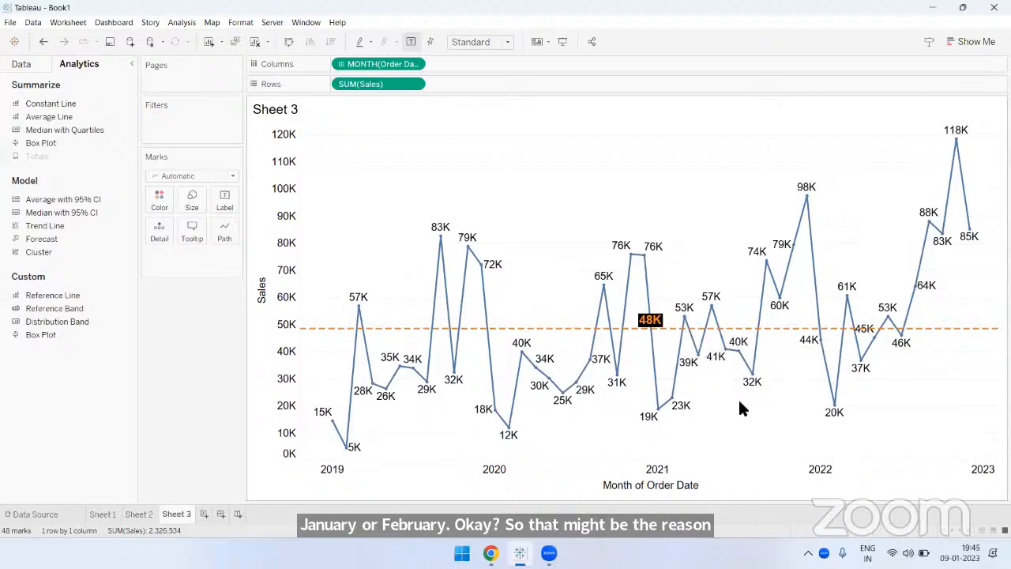
# - Select the November and December points of 2019 through 2022 together to check their recalculated average
pyautogui.moveTo(443, 244)
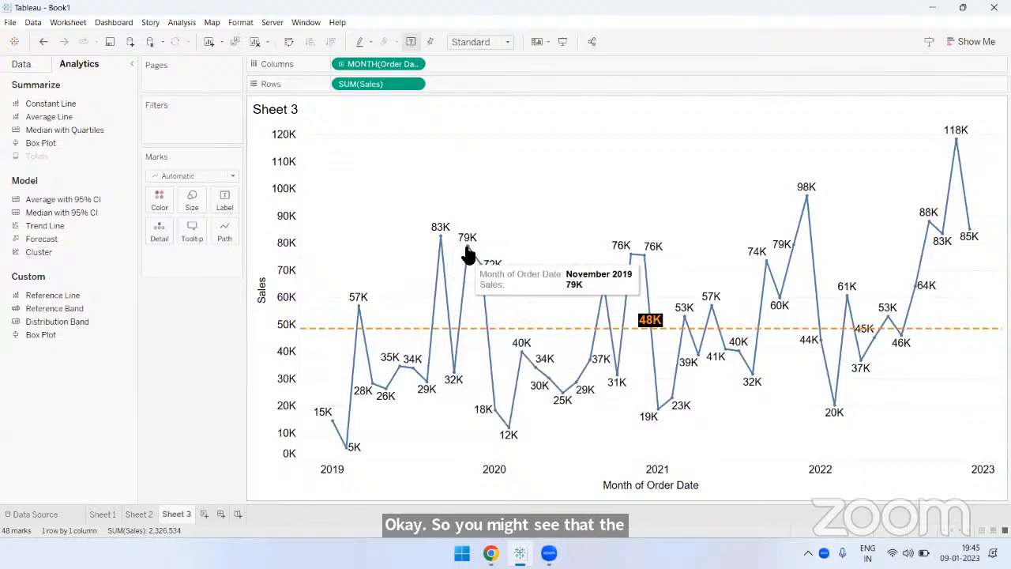
pyautogui.moveTo(459, 211); pyautogui.dragTo(510, 287)
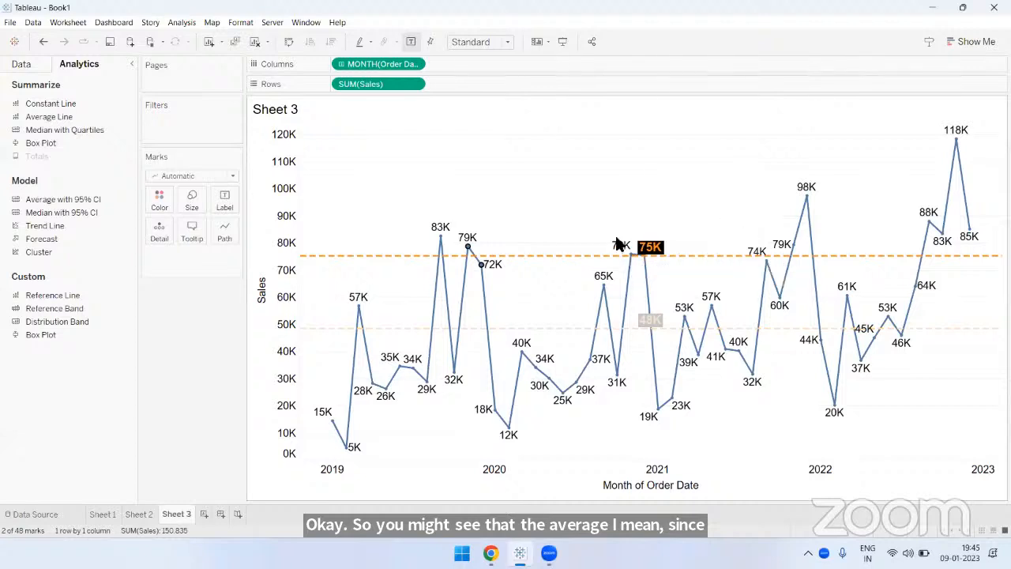
pyautogui.moveTo(619, 244); pyautogui.dragTo(677, 290)
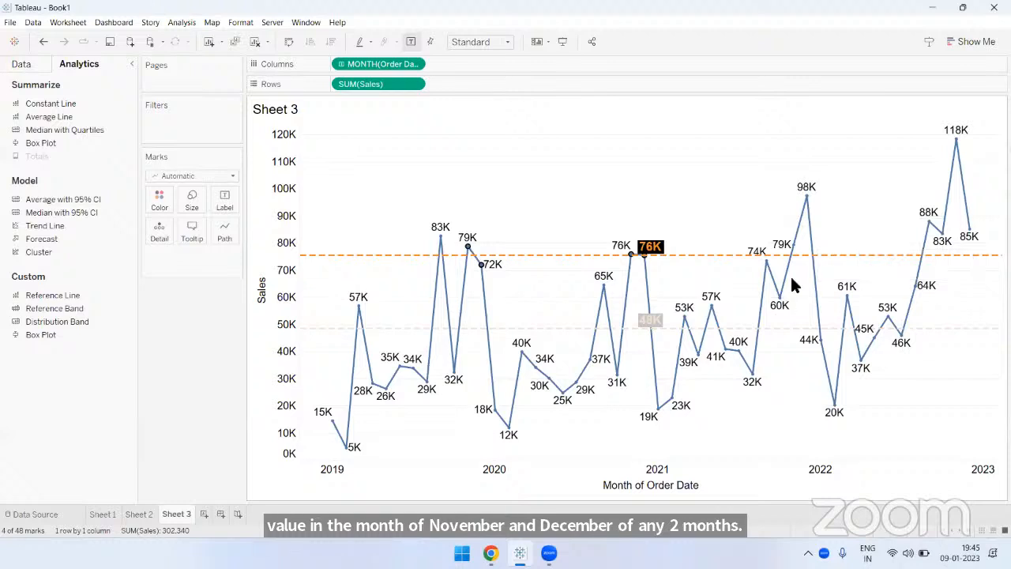
pyautogui.keyDown('ctrl'); pyautogui.click(806, 195); pyautogui.keyUp('ctrl')
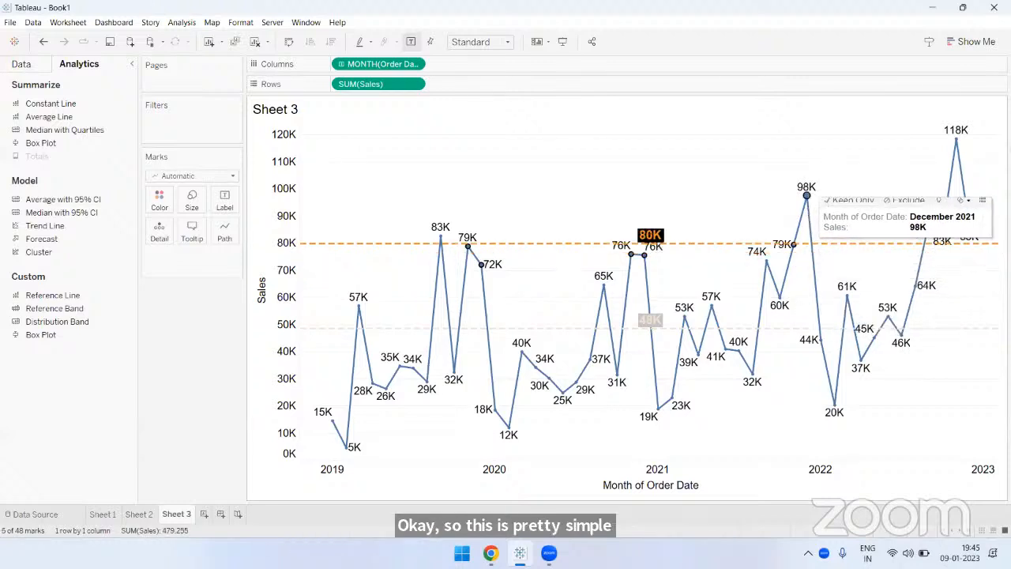
pyautogui.keyDown('ctrl'); pyautogui.click(972, 231); pyautogui.keyUp('ctrl')
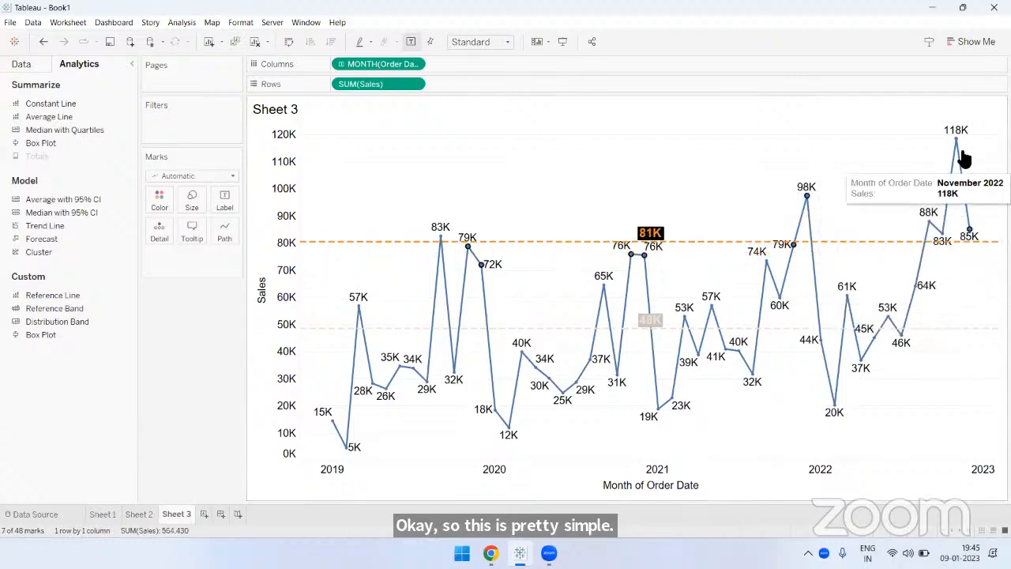
pyautogui.keyDown('ctrl'); pyautogui.click(957, 144); pyautogui.keyUp('ctrl')
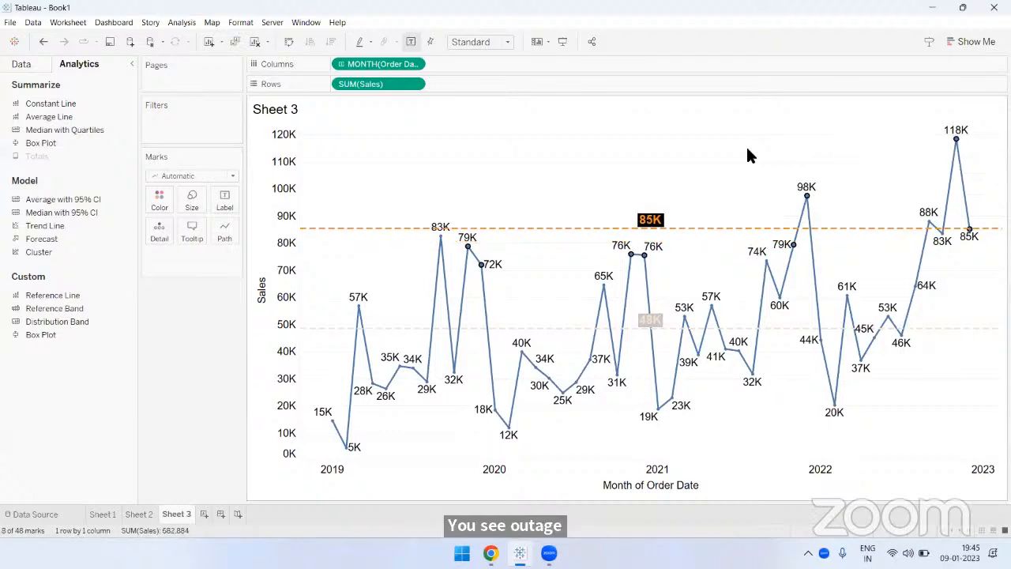
# - Clear the selected points on Sheet 3, then look through Sheet 1, Sheet 2 and Sheet 3, returning to Sheet 2's Top N States parameter
pyautogui.moveTo(653, 229)
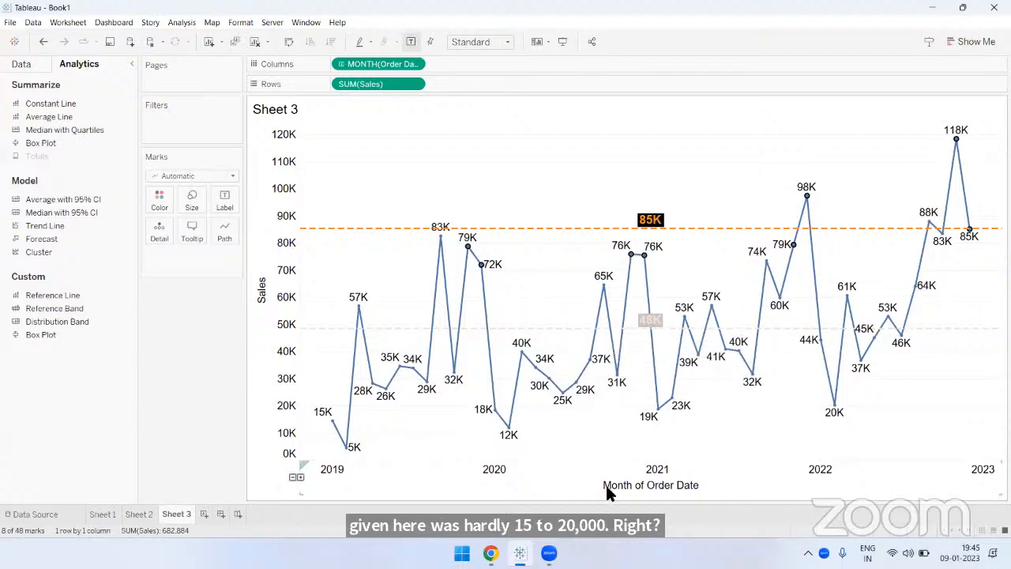
pyautogui.click(559, 192)
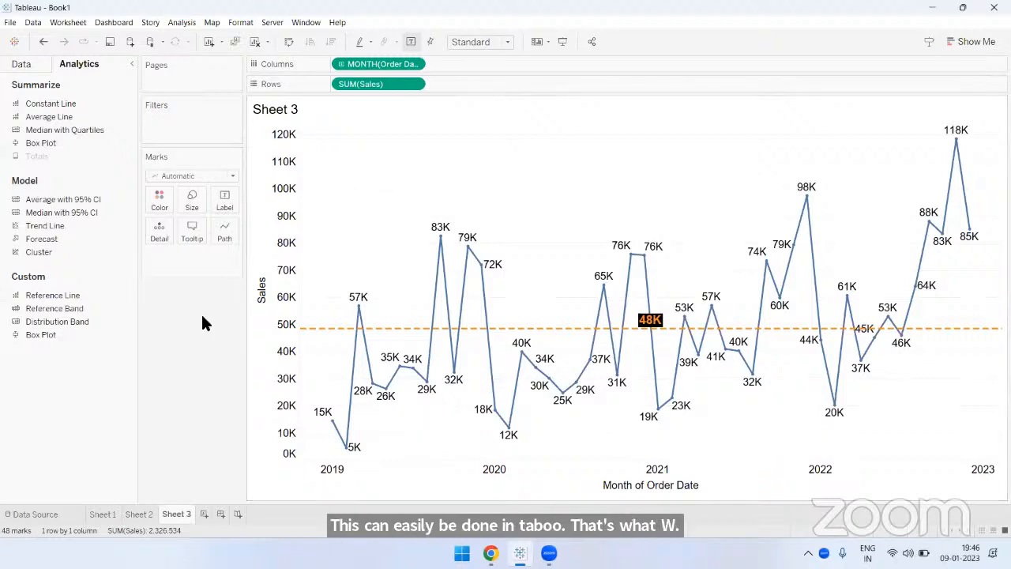
pyautogui.click(116, 514)
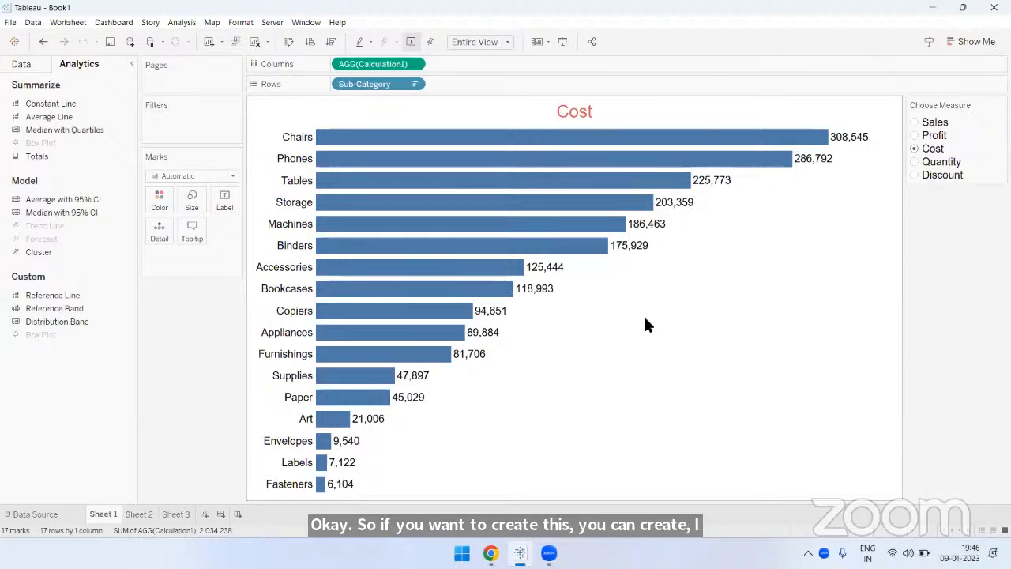
pyautogui.click(141, 511)
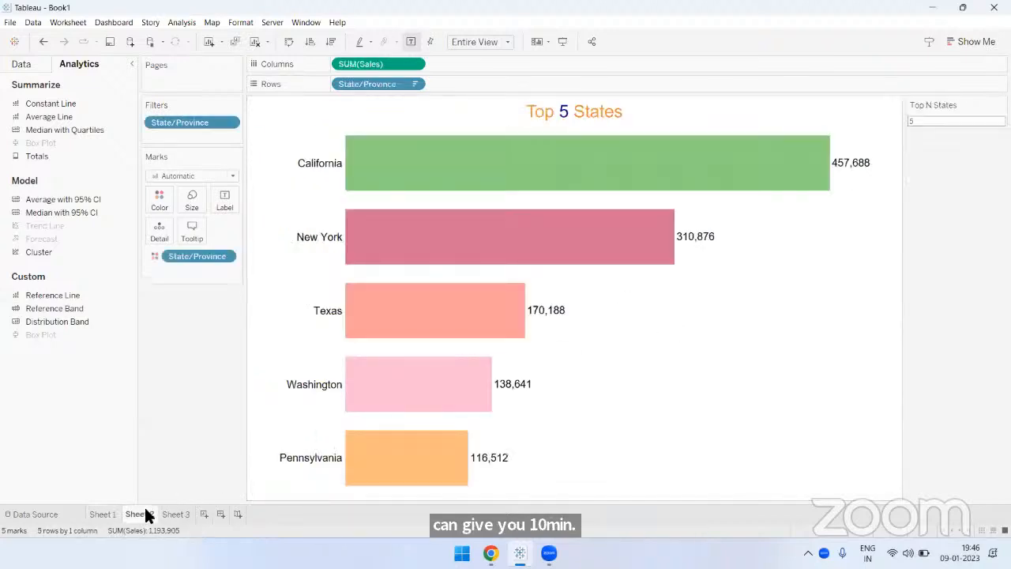
pyautogui.click(168, 516)
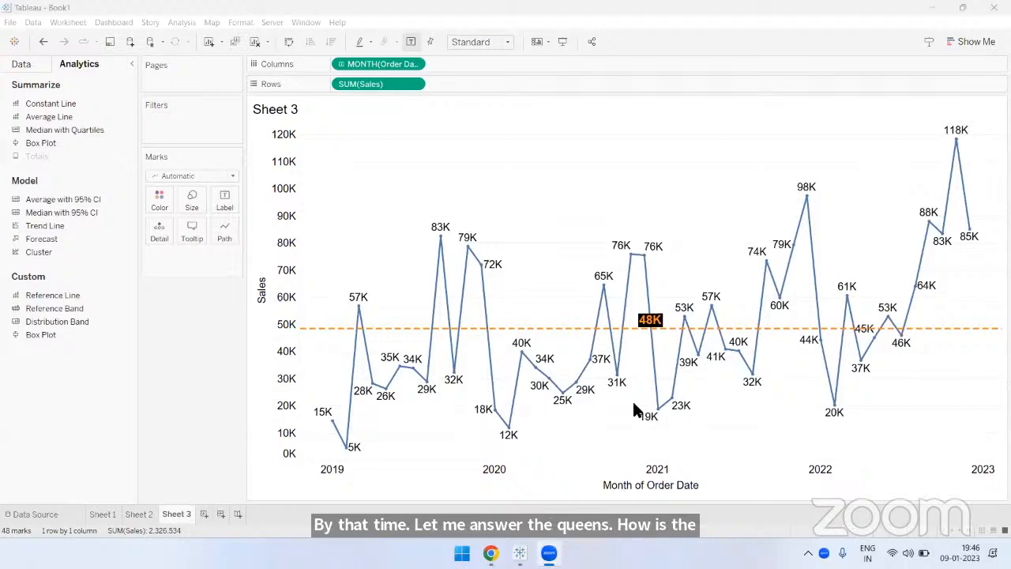
pyautogui.click(199, 340)
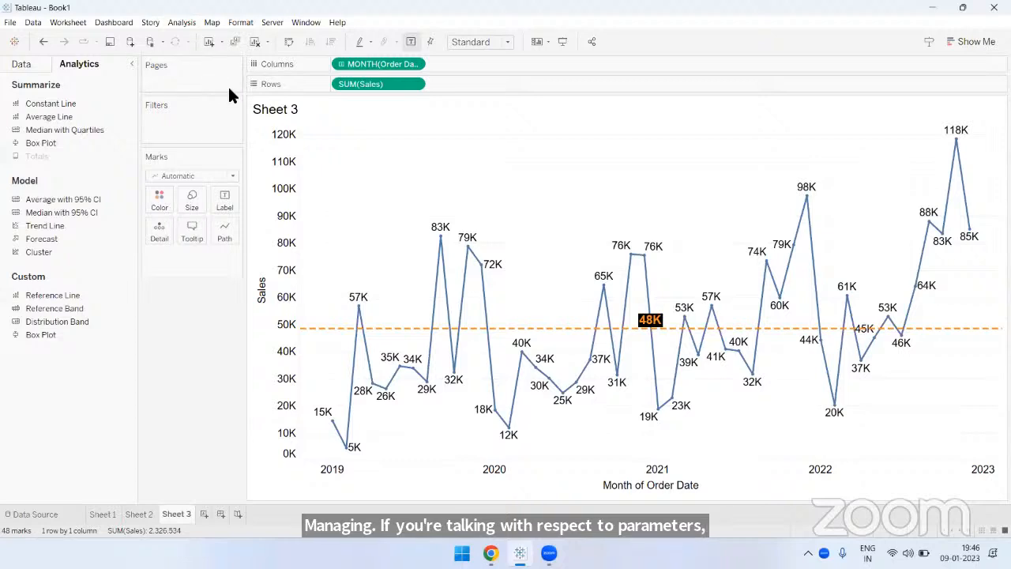
pyautogui.click(138, 513)
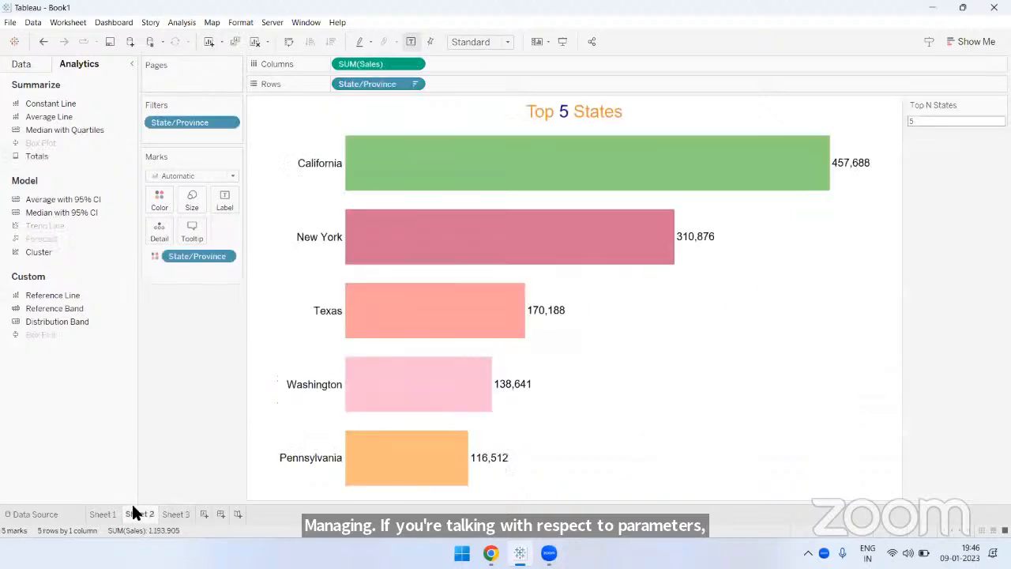
pyautogui.click(923, 120)
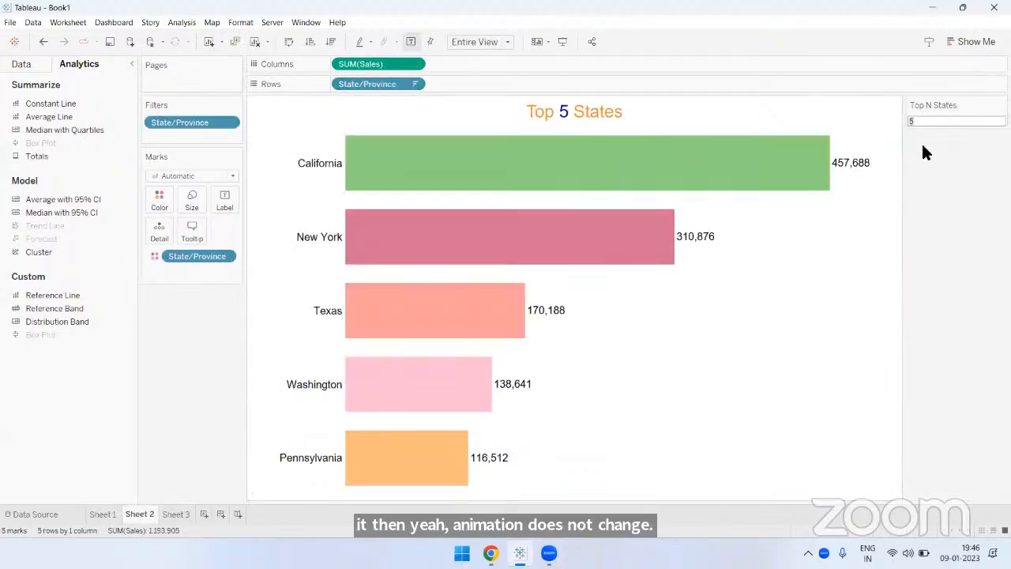
# - On Sheet 1, switch the chosen measure to Sales and then to Discount to watch how the bars animate
pyautogui.click(101, 514)
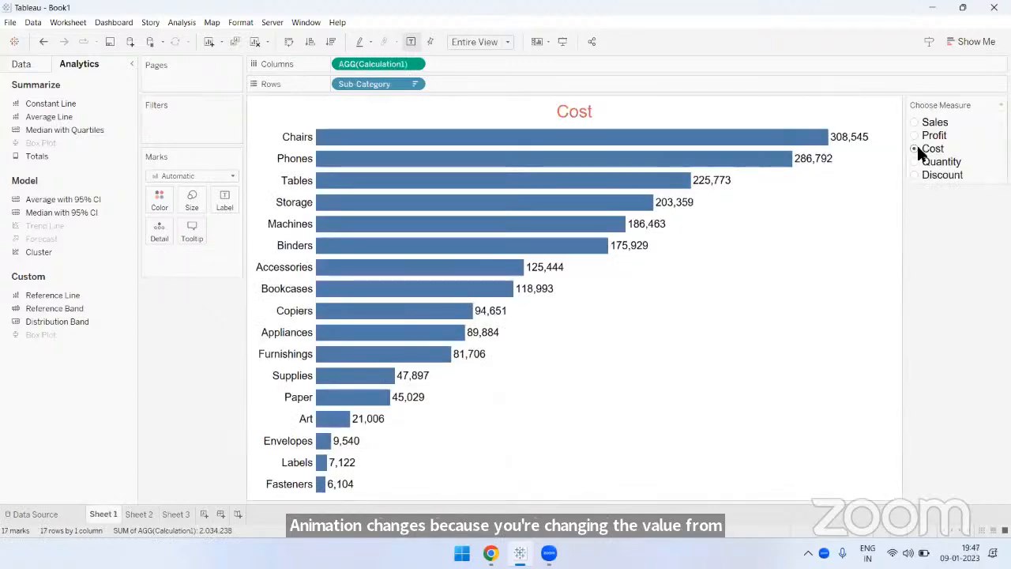
pyautogui.click(915, 122)
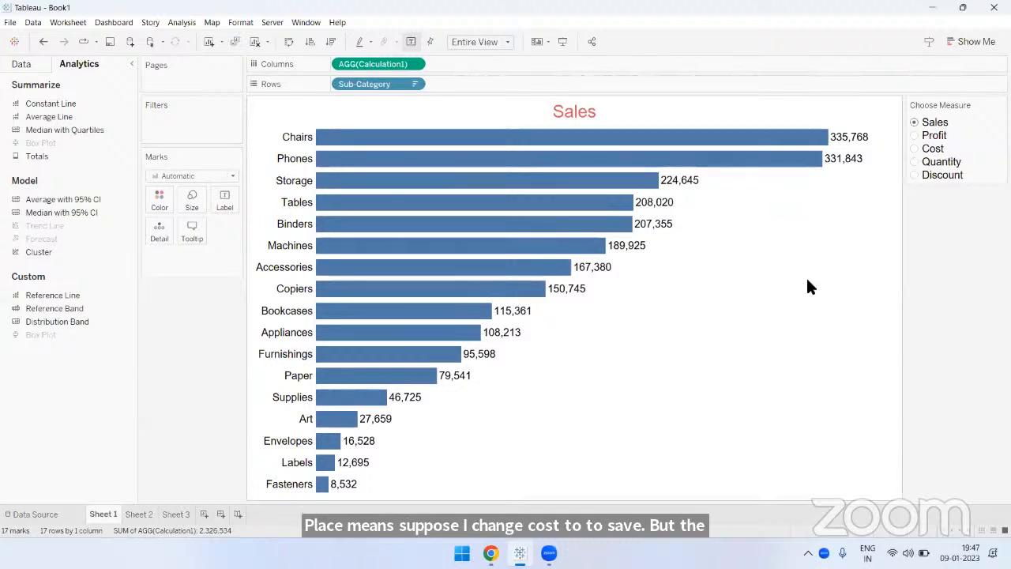
pyautogui.click(915, 176)
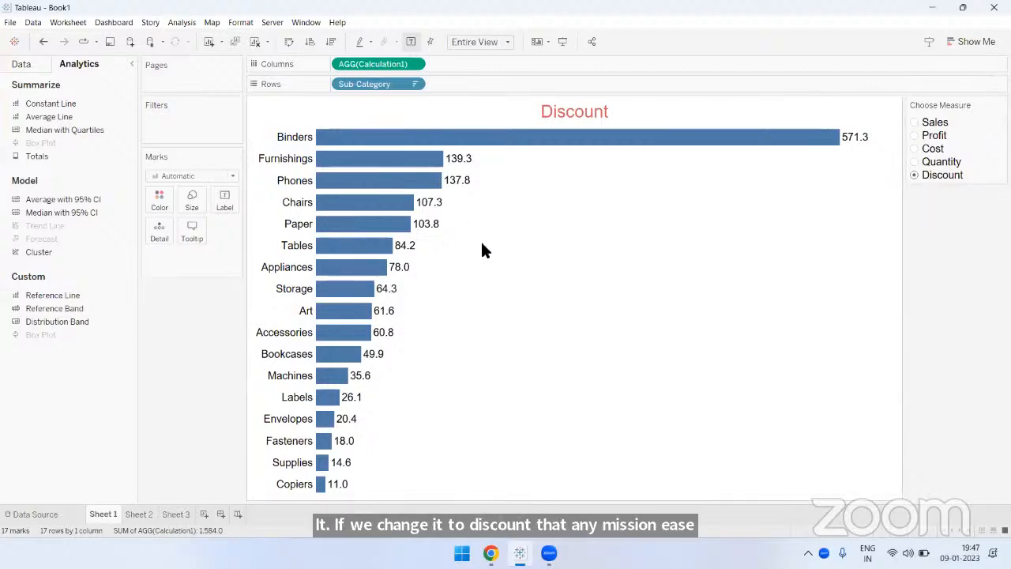
# - Set the workbook's default animation duration to 1.00 seconds (Slow) and close the animation settings
pyautogui.click(241, 22)
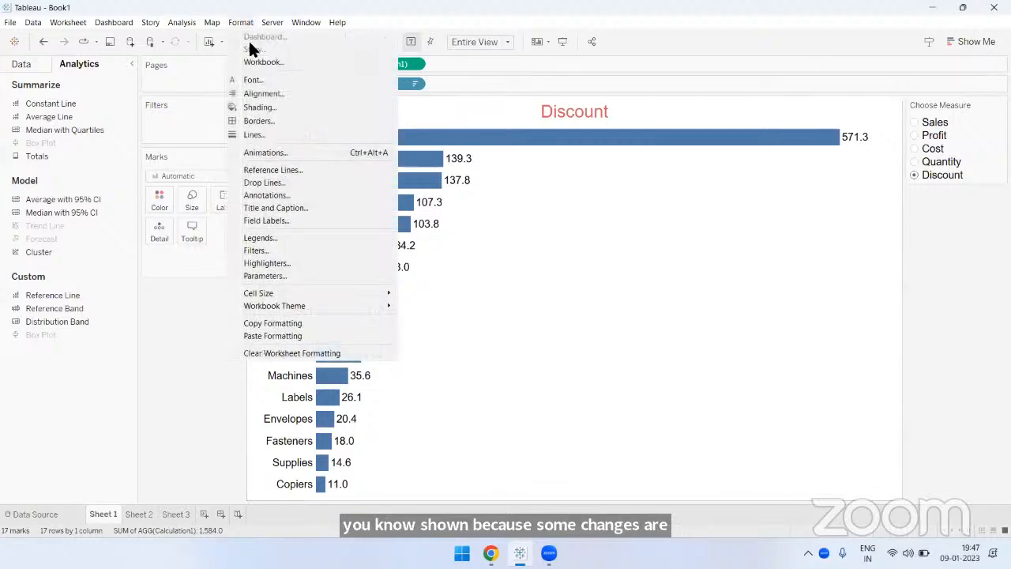
pyautogui.click(271, 151)
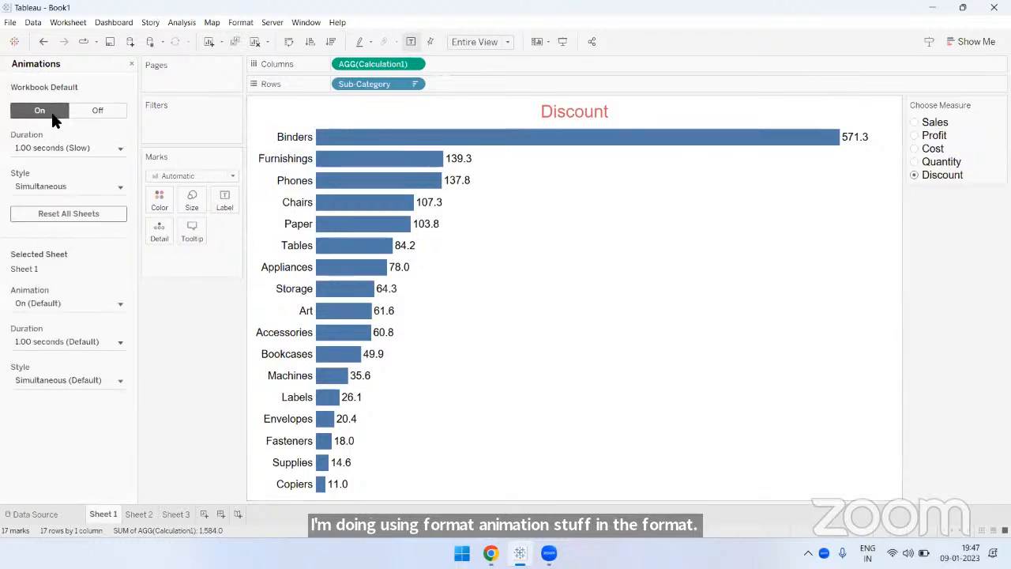
pyautogui.click(117, 152)
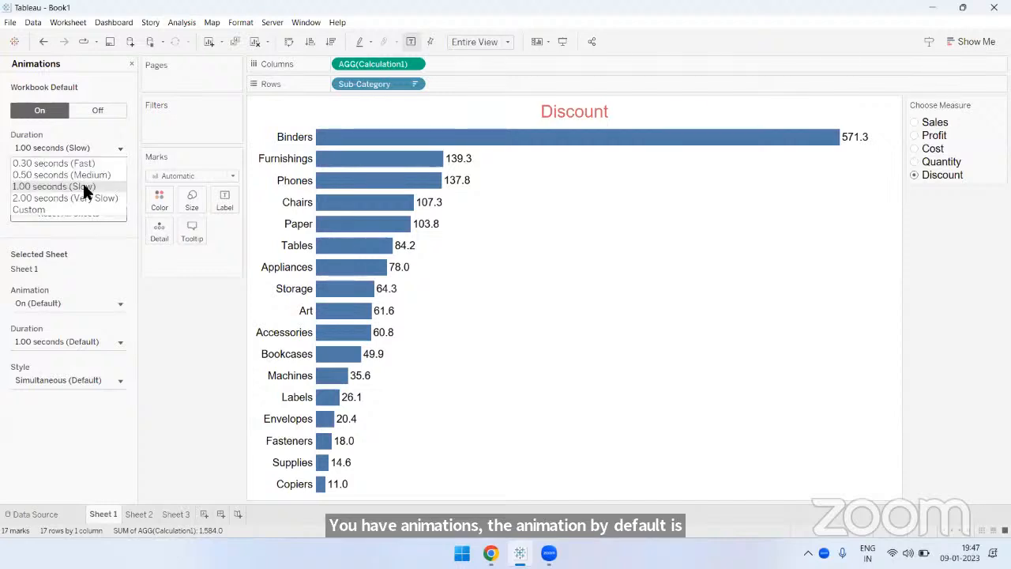
pyautogui.click(83, 185)
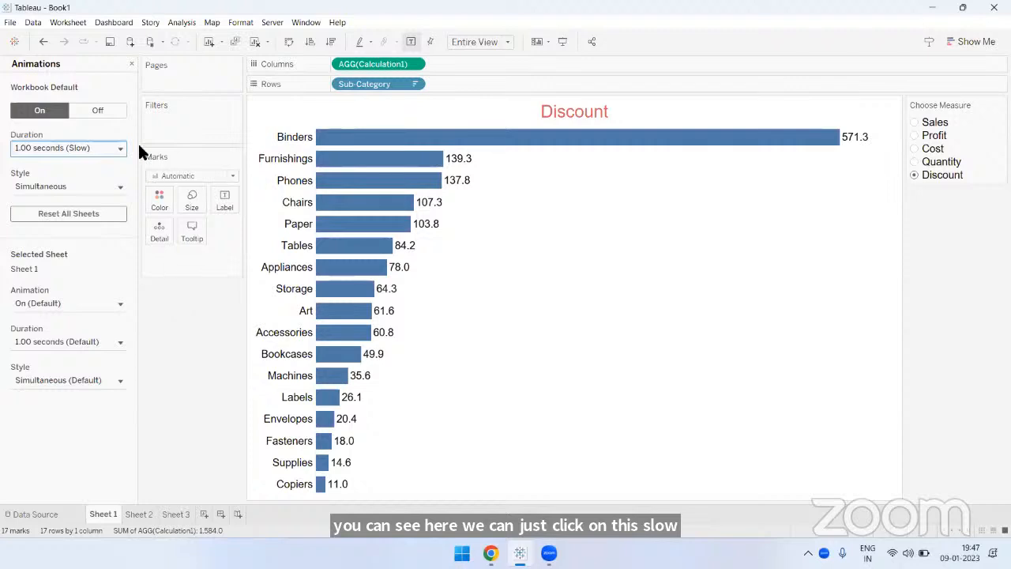
pyautogui.click(131, 63)
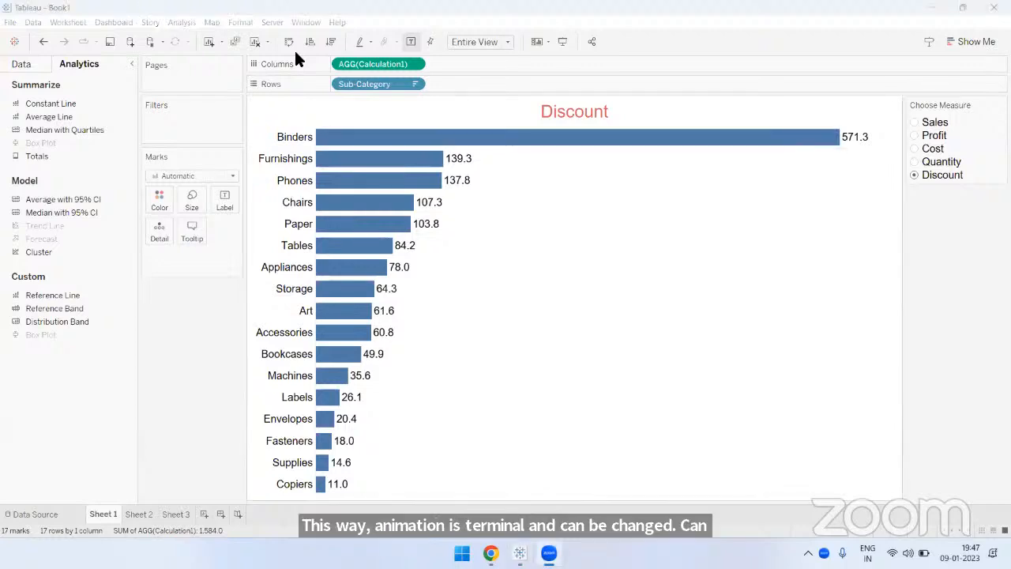
# - Turn off the workbook's default animations and close the animation settings
pyautogui.click(208, 258)
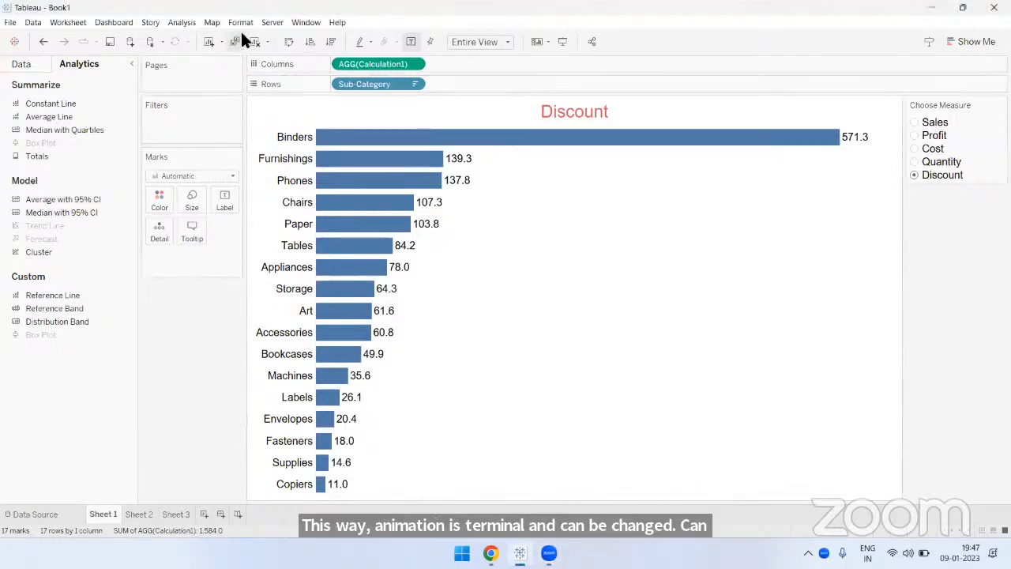
pyautogui.click(240, 22)
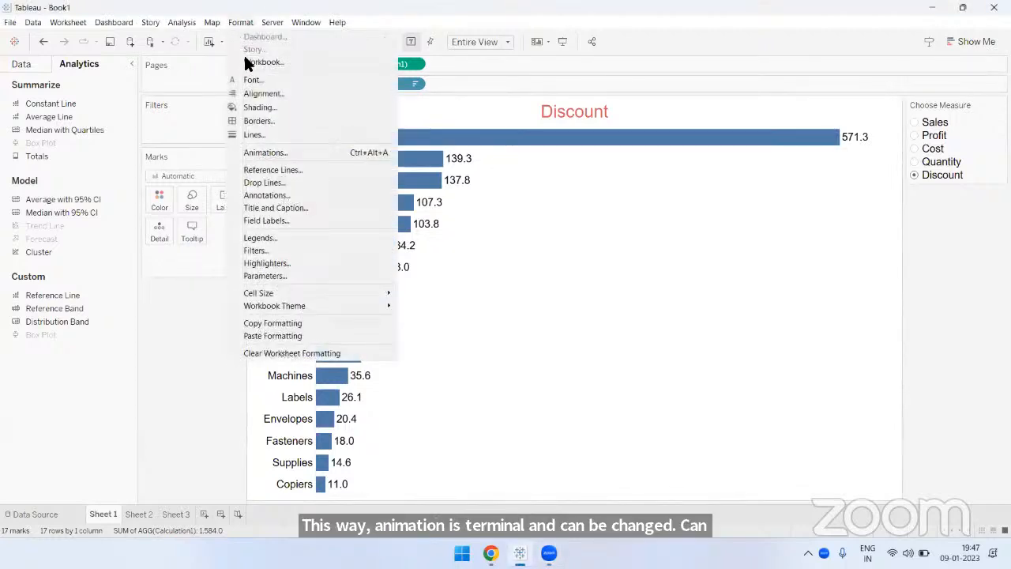
pyautogui.click(264, 153)
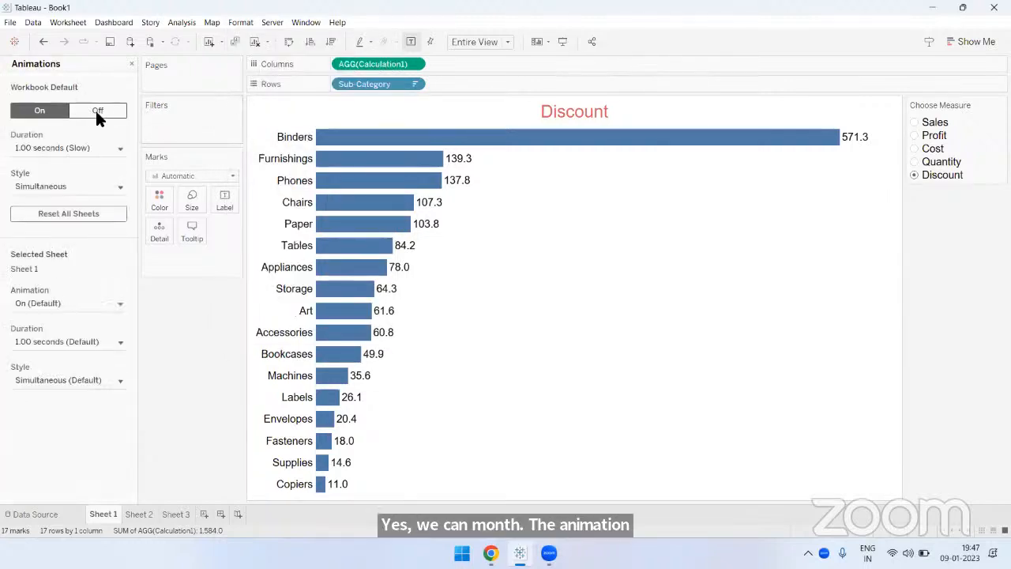
pyautogui.click(96, 115)
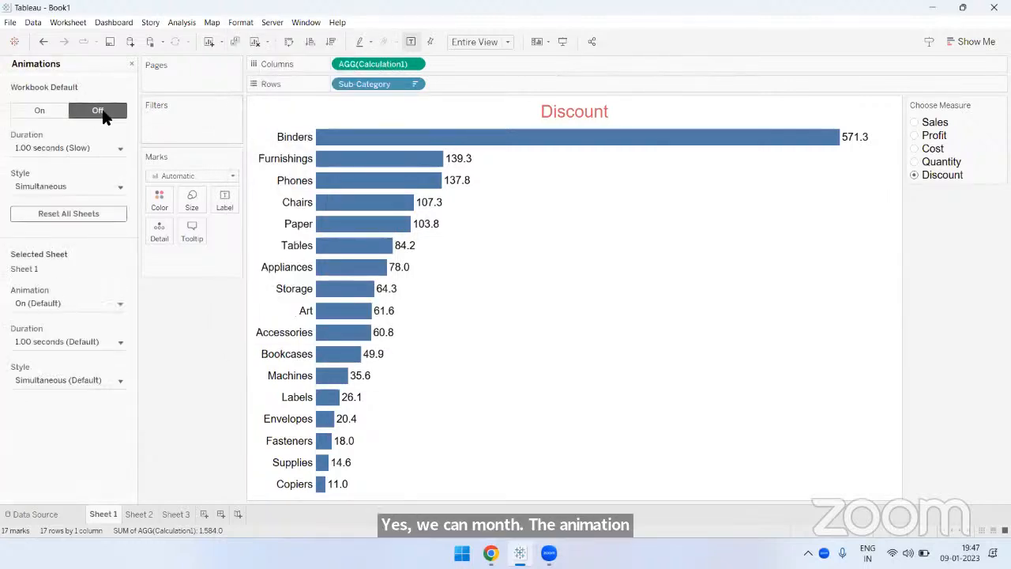
pyautogui.click(132, 64)
# - Check the bar chart's transitions by switching the measure through Cost, Profit, Sales and Discount, ending on Quantity
pyautogui.click(914, 148)
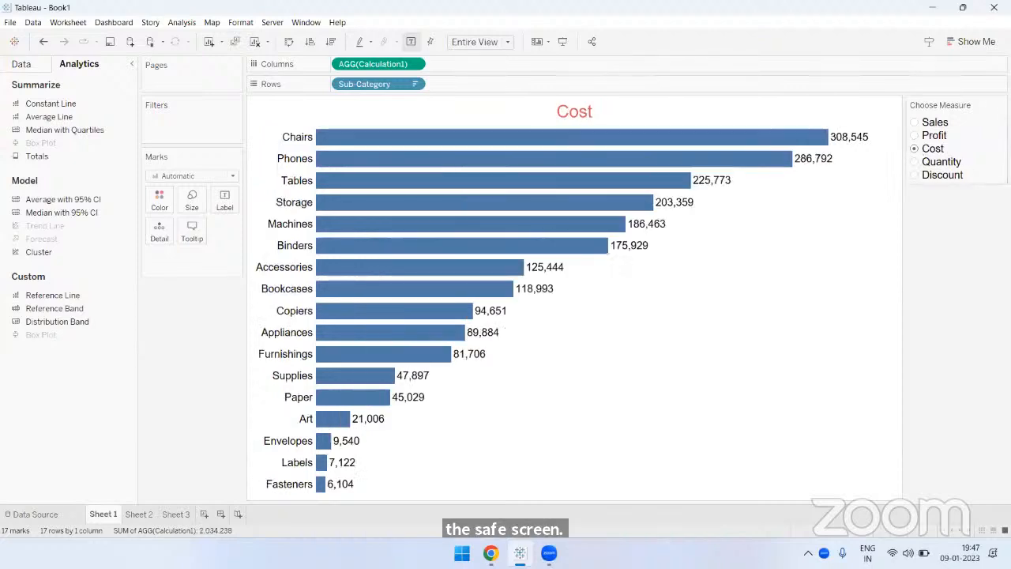
pyautogui.click(912, 135)
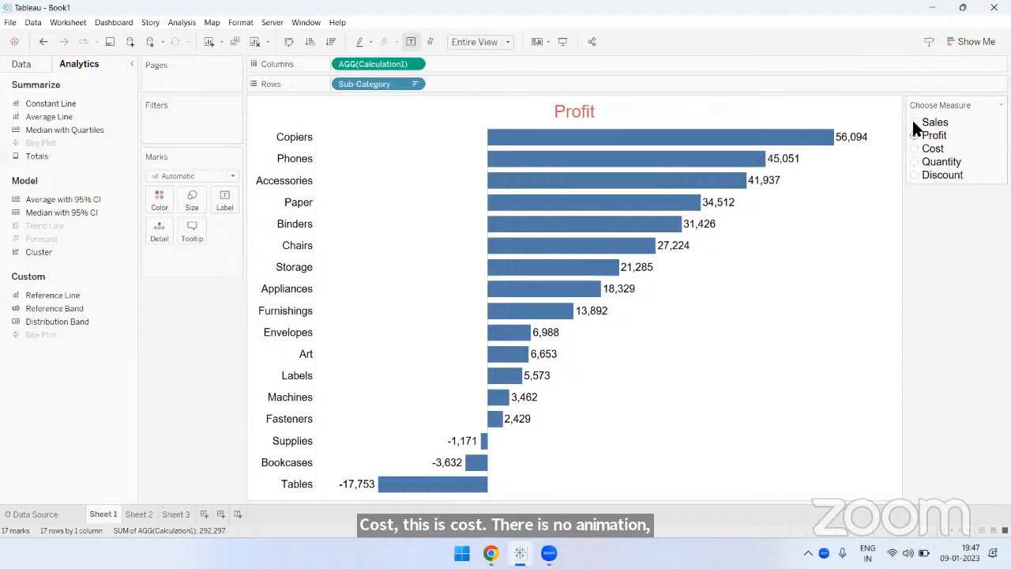
pyautogui.click(914, 123)
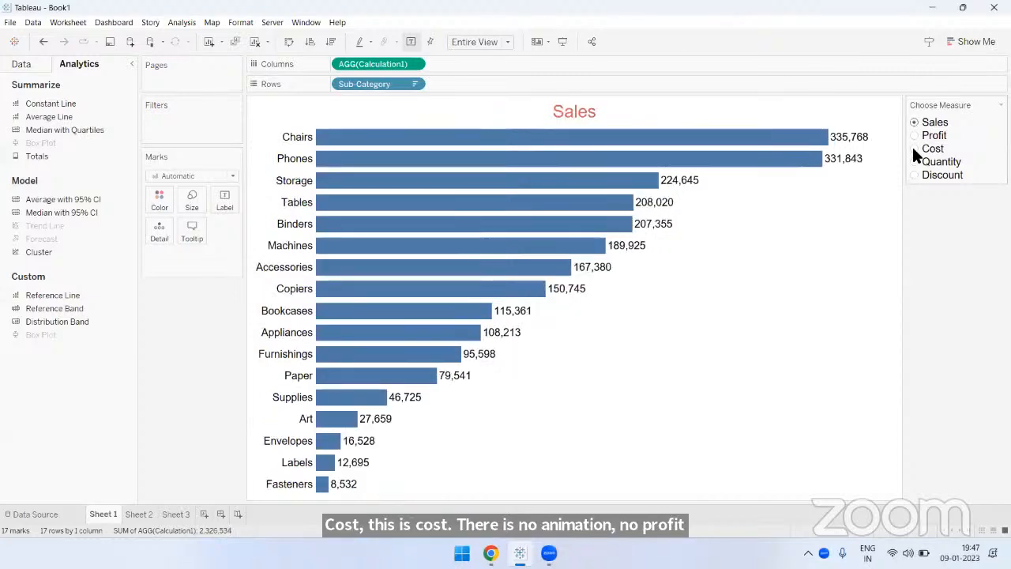
pyautogui.click(914, 173)
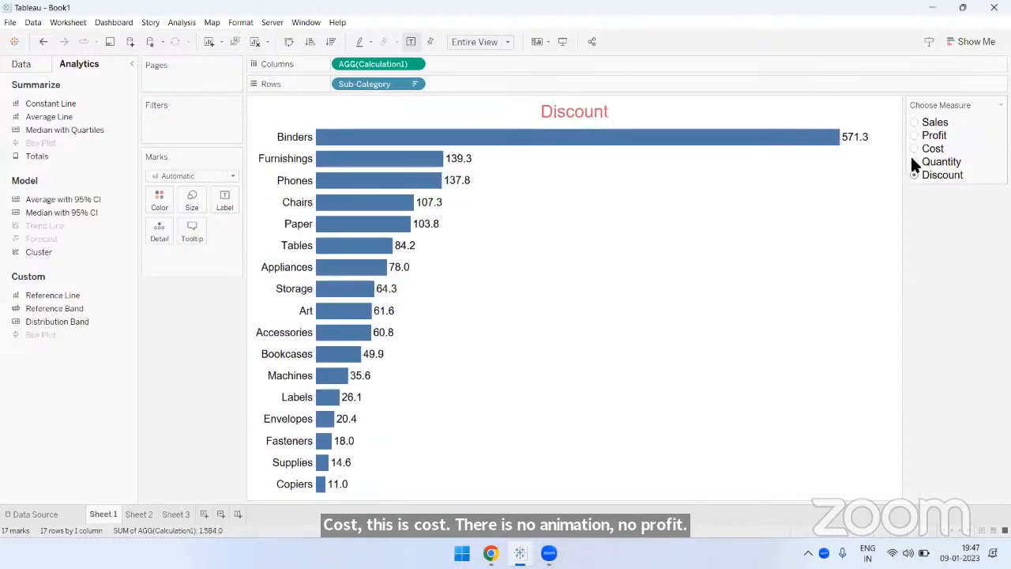
pyautogui.click(914, 161)
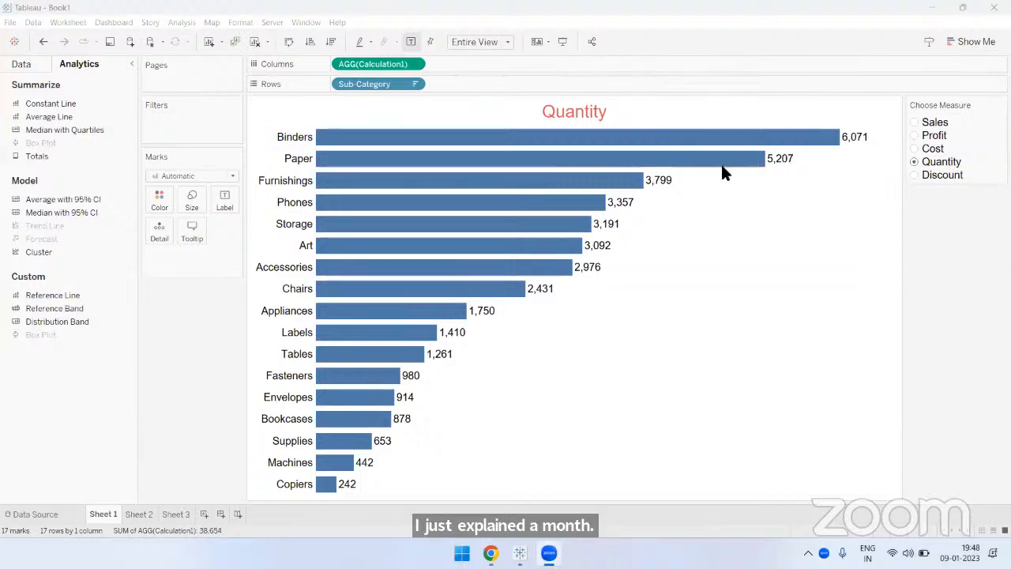
# - Open the definition of Parameter 1 to review its settings and list of values, then close it without changes
pyautogui.click(19, 65)
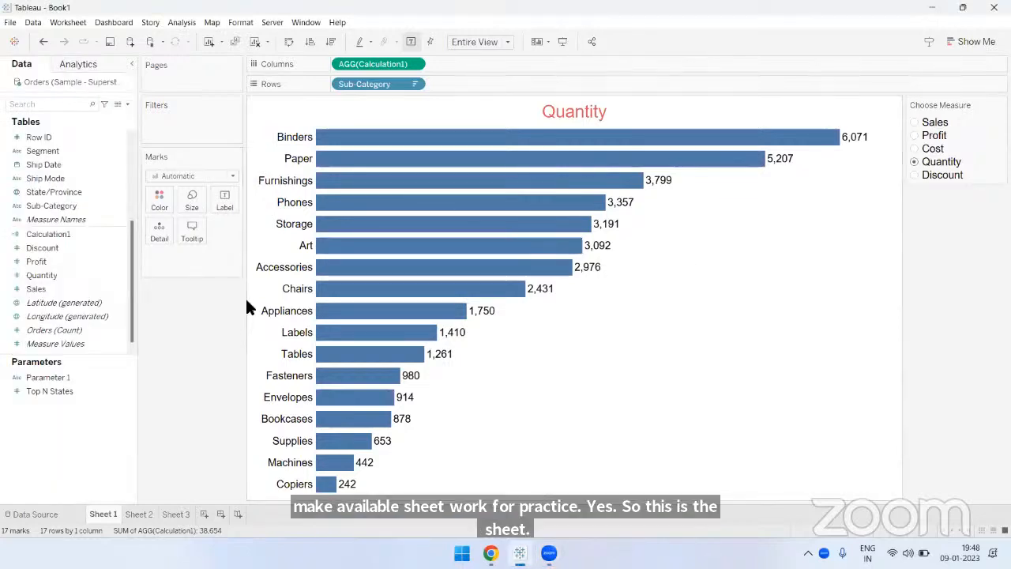
pyautogui.click(57, 381)
pyautogui.rightClick(58, 380)
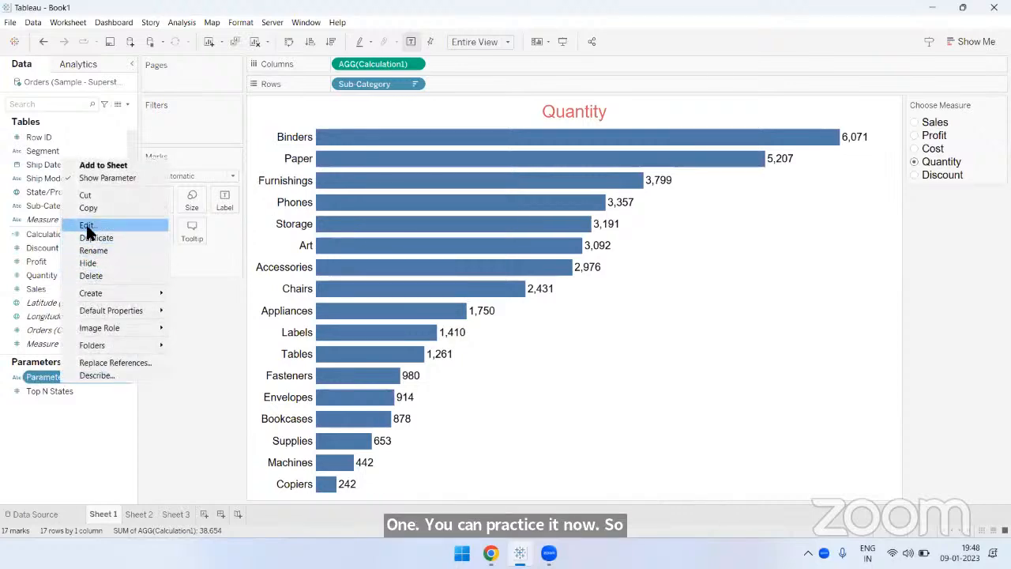
pyautogui.press('Escape')
pyautogui.moveTo(482, 59); pyautogui.dragTo(377, 65)
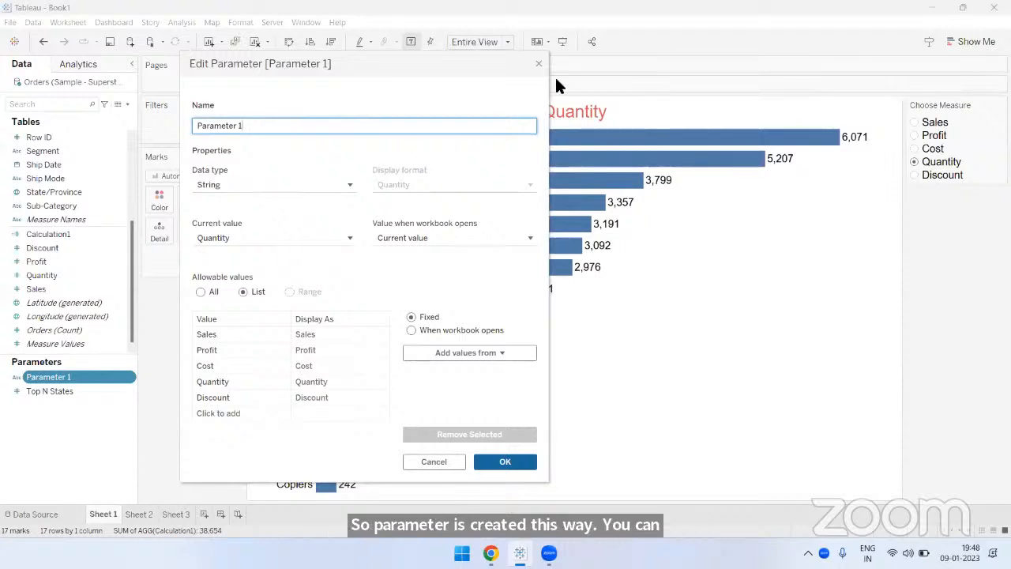
pyautogui.click(536, 63)
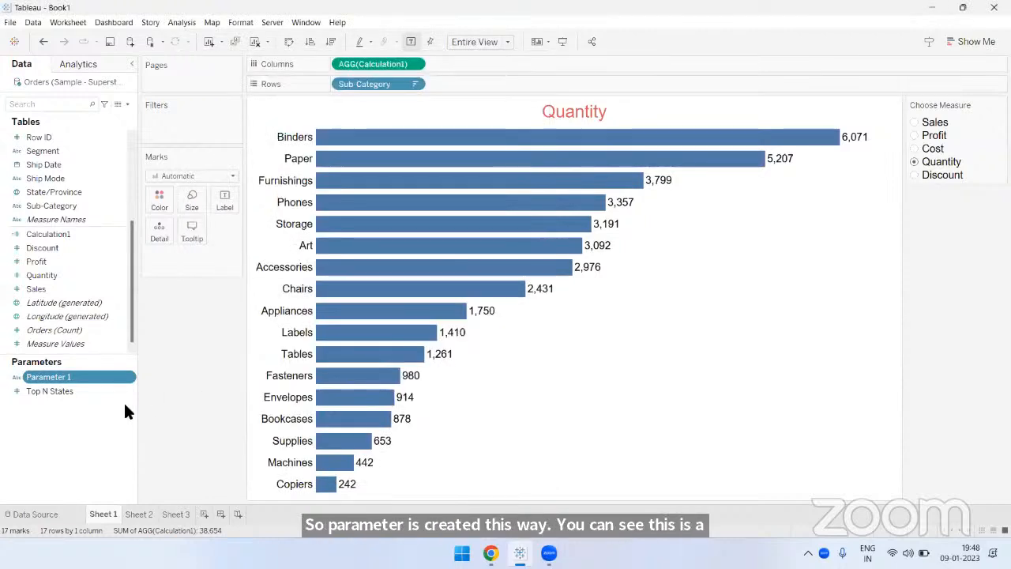
# - Open the Calculation1 formula for editing, and move and resize its editor so the whole formula shows beside the data fields
pyautogui.click(59, 235)
pyautogui.rightClick(60, 232)
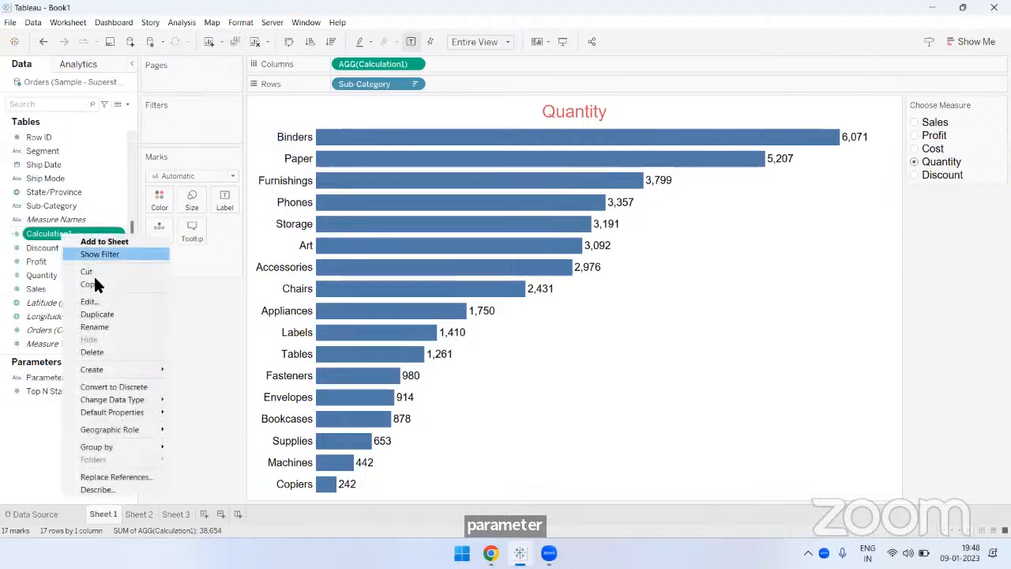
pyautogui.click(101, 301)
pyautogui.moveTo(452, 124); pyautogui.dragTo(626, 216)
pyautogui.scroll(4, 702, 301)
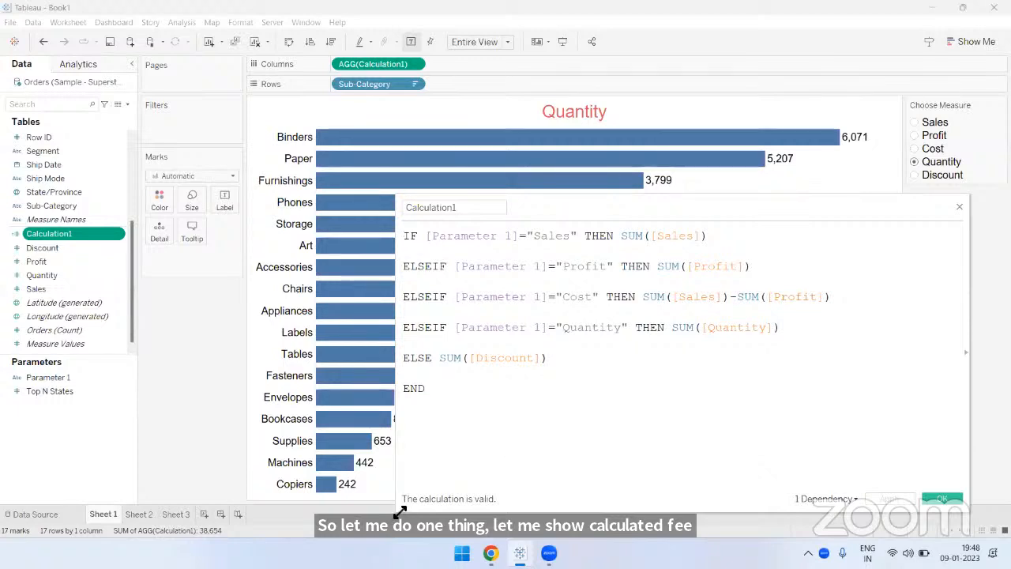
pyautogui.moveTo(397, 507); pyautogui.dragTo(475, 479)
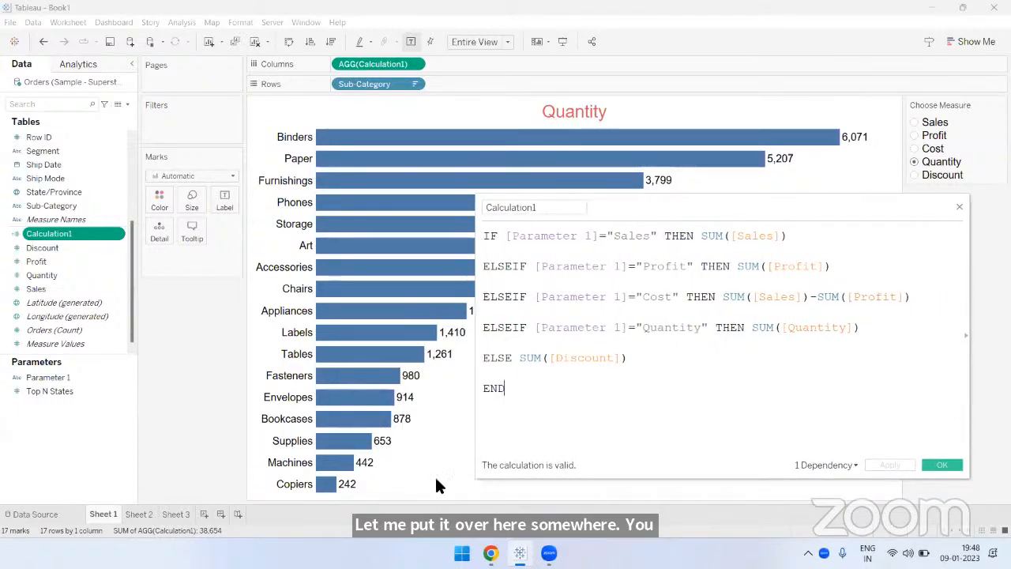
# - Open the definition of Parameter 1 and place it beside the Calculation1 formula to review both together
pyautogui.rightClick(37, 382)
pyautogui.click(76, 210)
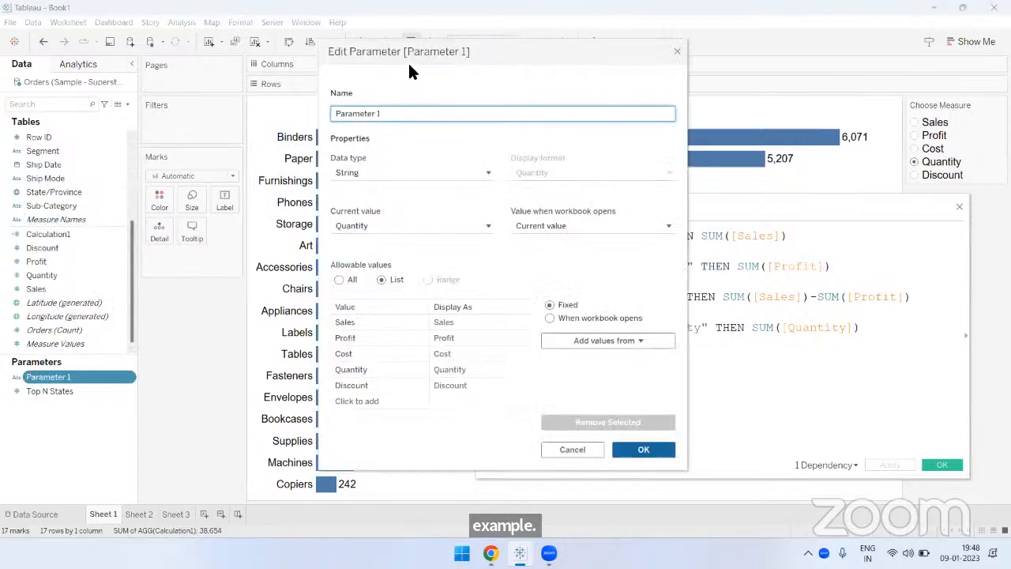
pyautogui.moveTo(408, 52); pyautogui.dragTo(200, 162)
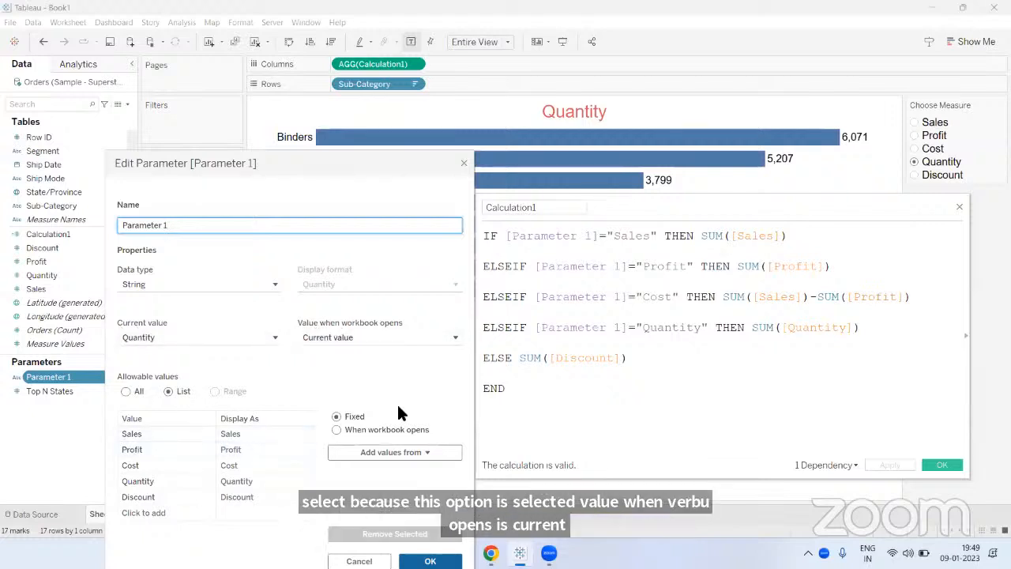
pyautogui.moveTo(275, 158); pyautogui.dragTo(248, 112)
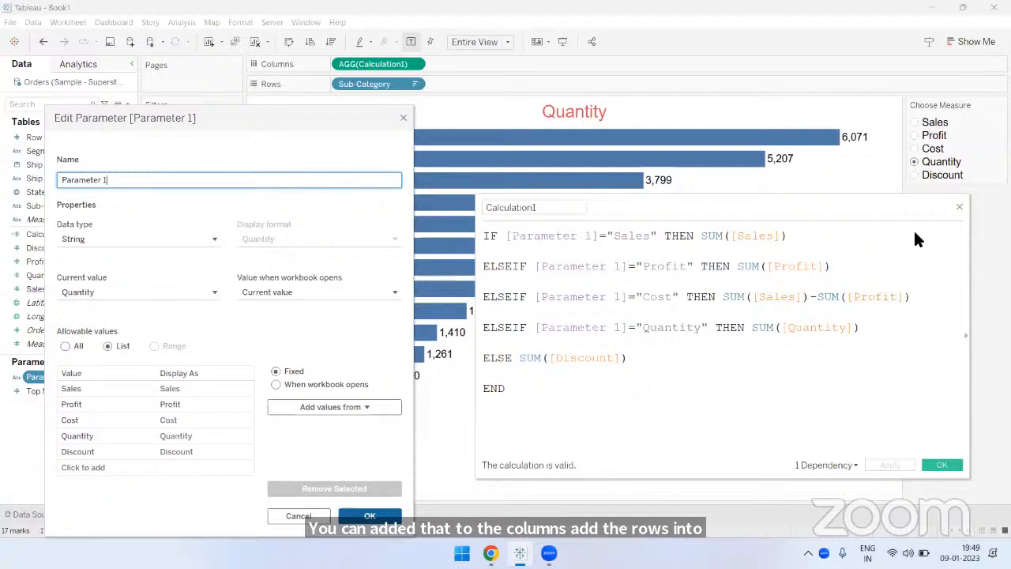
pyautogui.click(787, 162)
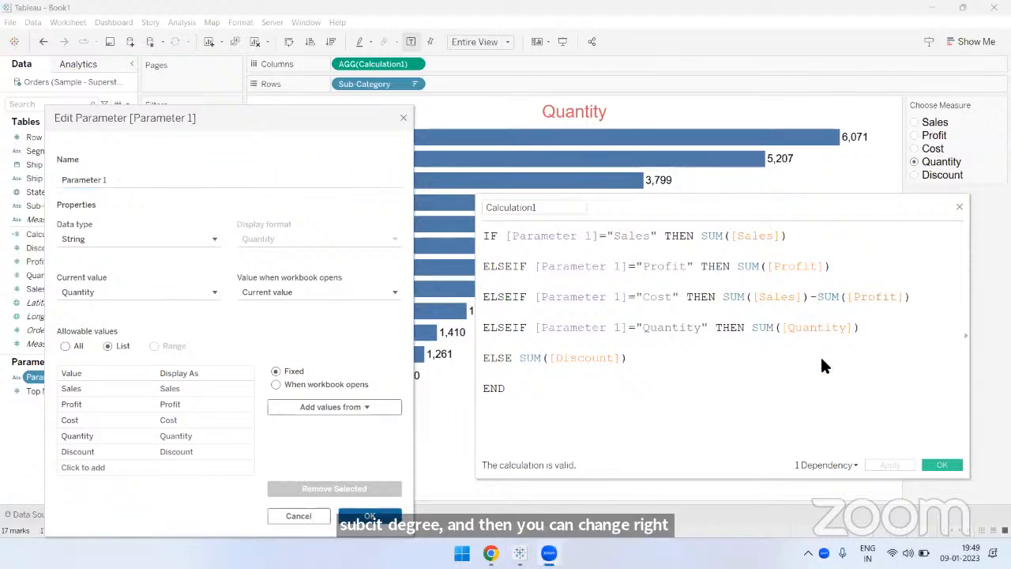
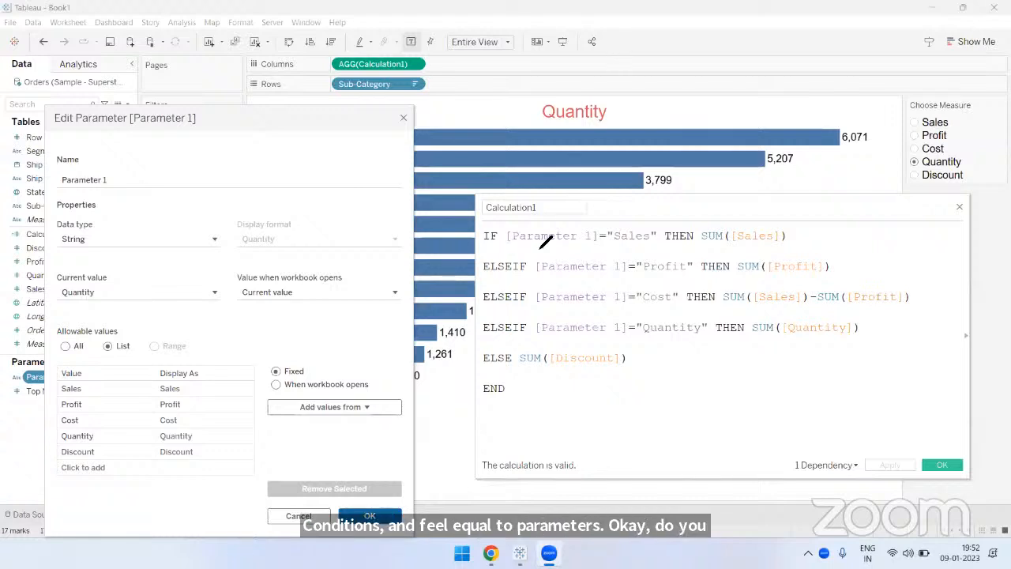
# - Mark the Parameter 1 = "Sales" condition, its SUM([Sales]) result and the Choose Measure options with the annotation pen
pyautogui.moveTo(507, 246); pyautogui.dragTo(644, 255)
pyautogui.moveTo(505, 224)
pyautogui.mouseDown()
pyautogui.moveTo(632, 223)
pyautogui.moveTo(658, 237)
pyautogui.moveTo(506, 252)
pyautogui.moveTo(590, 188)
pyautogui.mouseUp()
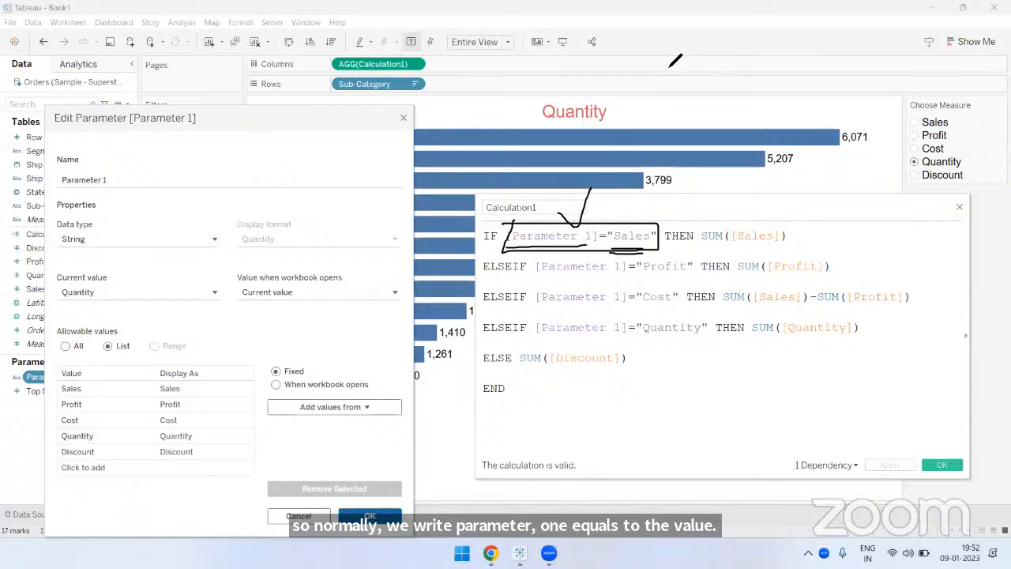
pyautogui.press('e')
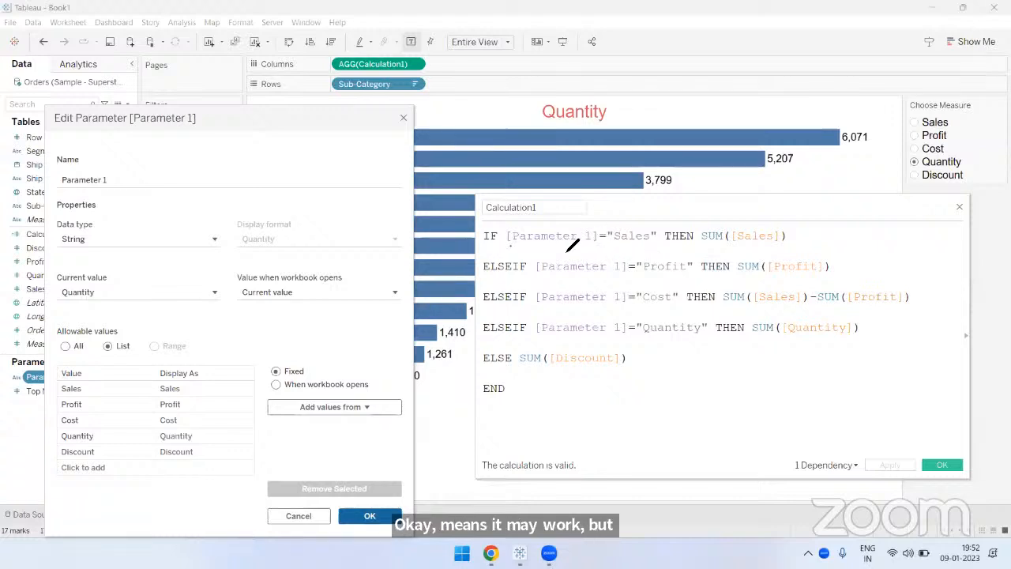
pyautogui.moveTo(509, 246); pyautogui.dragTo(656, 246)
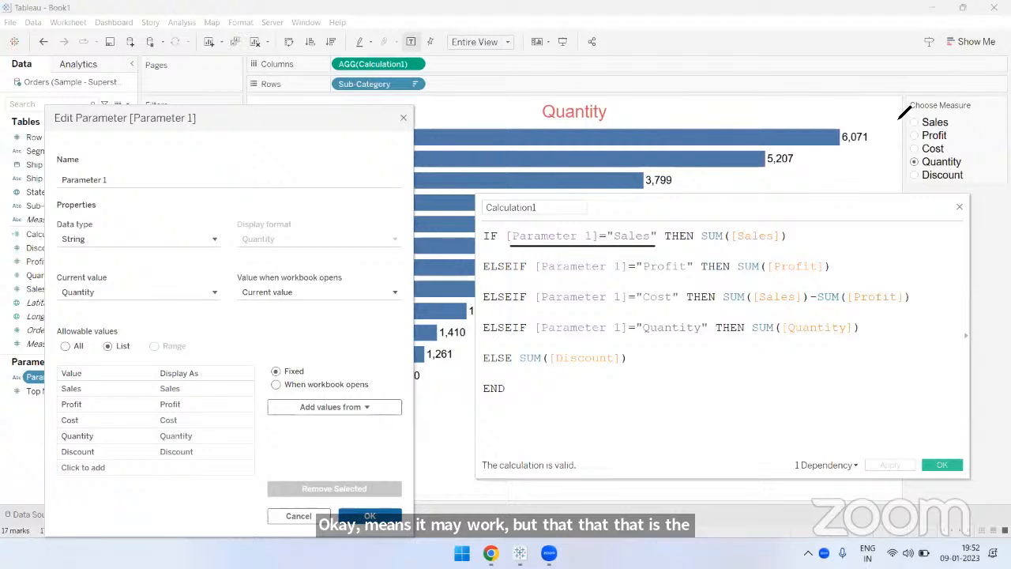
pyautogui.moveTo(904, 111); pyautogui.dragTo(907, 191)
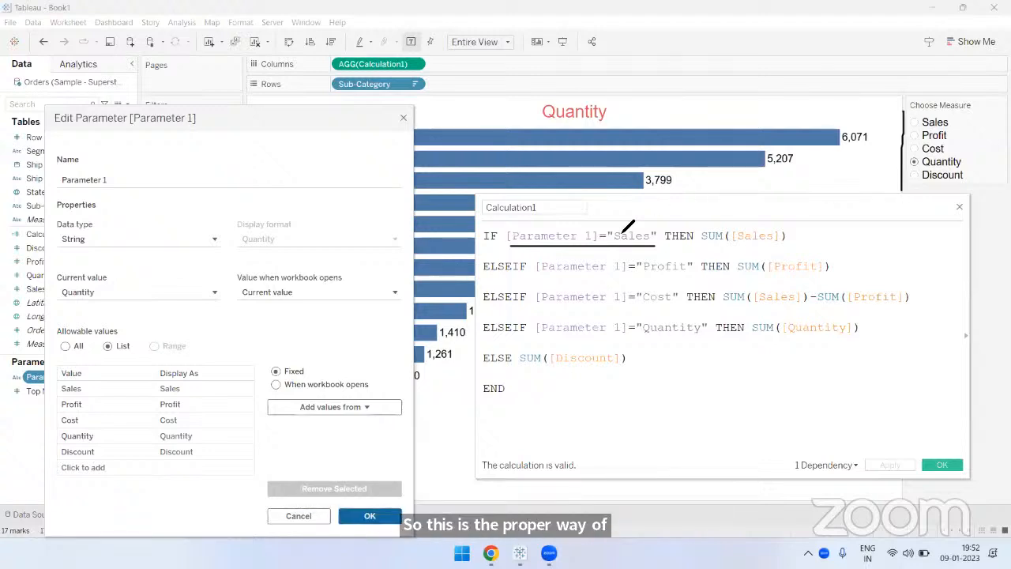
pyautogui.moveTo(581, 234)
pyautogui.mouseDown()
pyautogui.moveTo(610, 200)
pyautogui.moveTo(644, 217)
pyautogui.mouseUp()
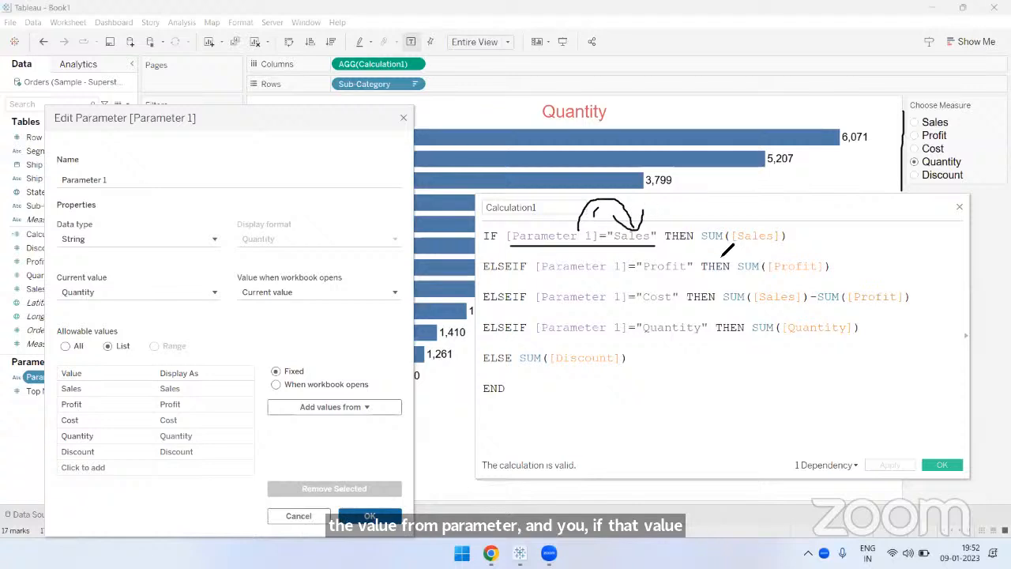
pyautogui.moveTo(700, 246); pyautogui.dragTo(777, 246)
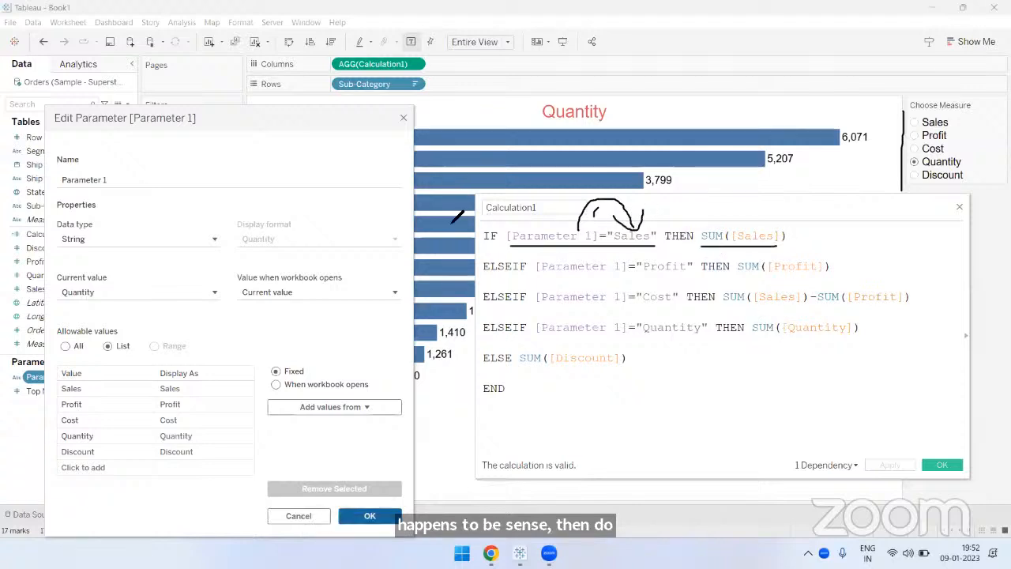
pyautogui.moveTo(440, 136); pyautogui.dragTo(451, 253)
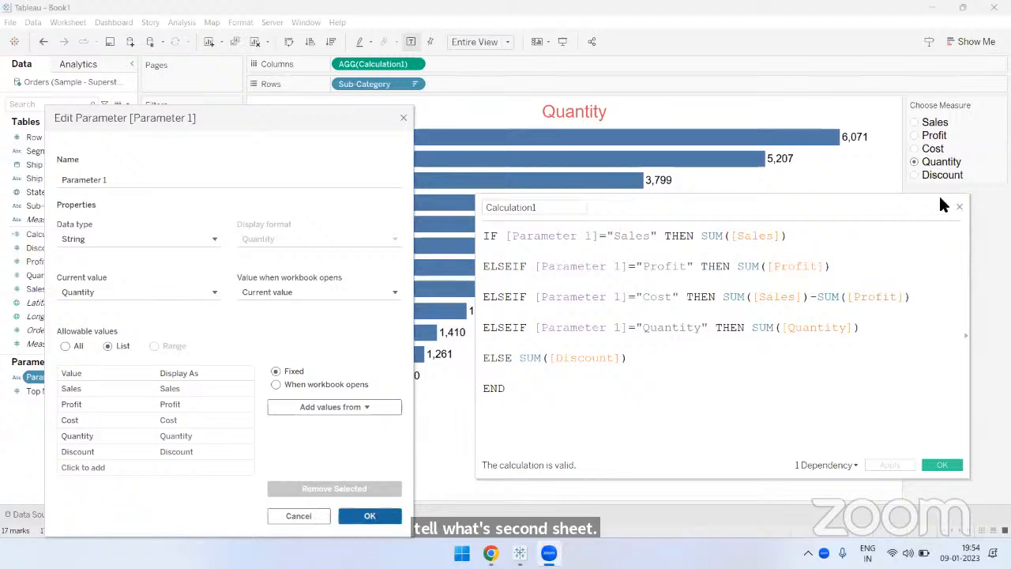
# - Close the Parameter 1 and Calculation1 definitions without changes and switch to Sheet 2
pyautogui.click(402, 117)
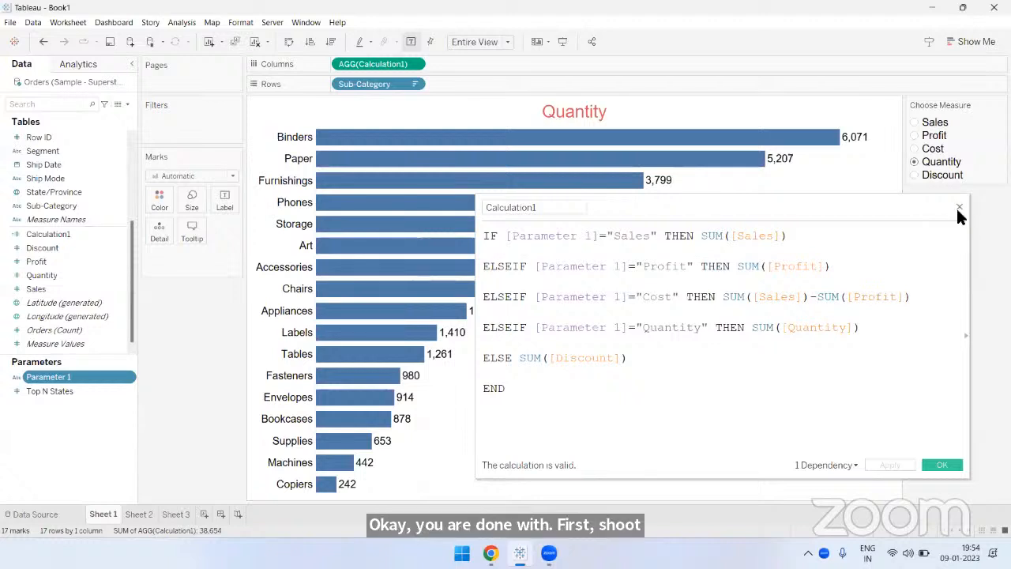
pyautogui.click(958, 207)
pyautogui.click(139, 514)
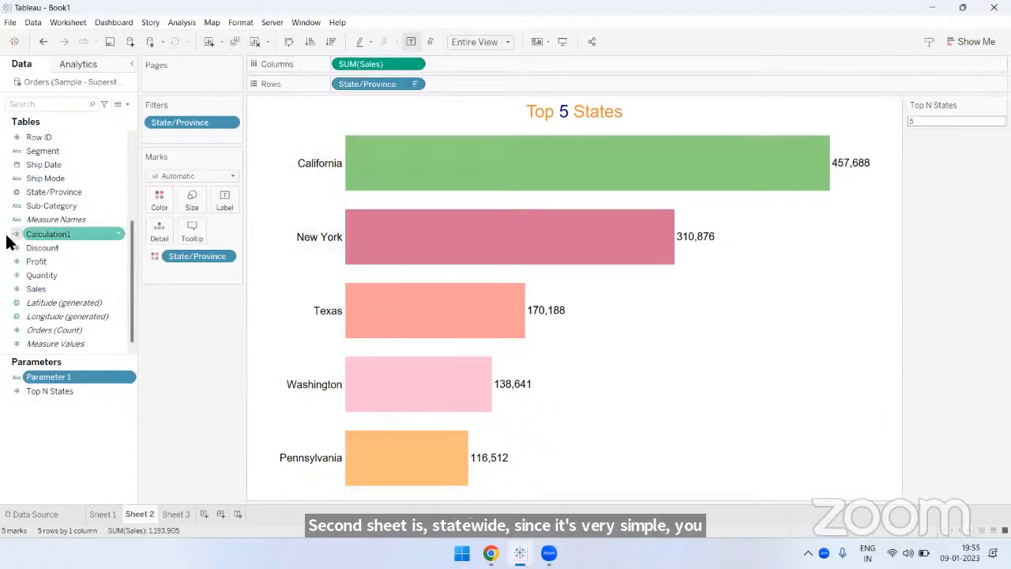
# - Review the State/Province filter's Top condition and the choices for its Top N States limit, then close it unchanged
pyautogui.scroll(3, 52, 245)
pyautogui.click(58, 273)
pyautogui.keyDown('ctrl'); pyautogui.click(67, 233); pyautogui.keyUp('ctrl')
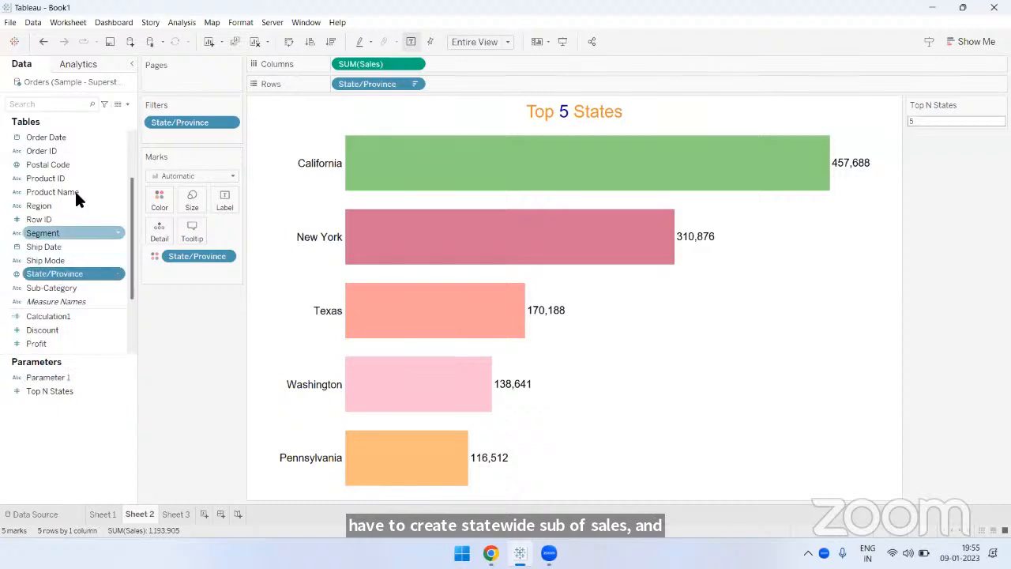
pyautogui.rightClick(198, 123)
pyautogui.click(234, 132)
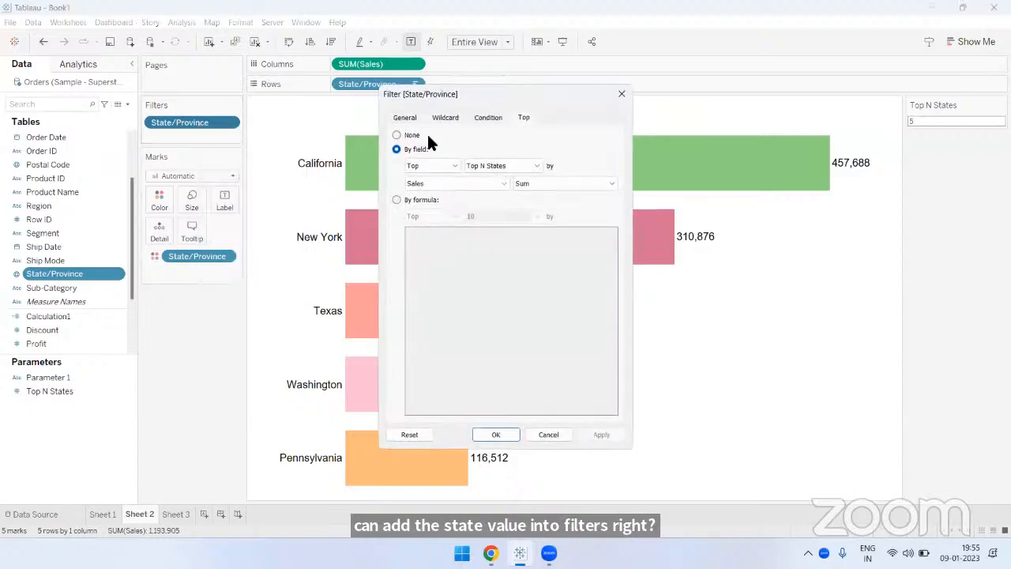
pyautogui.click(540, 165)
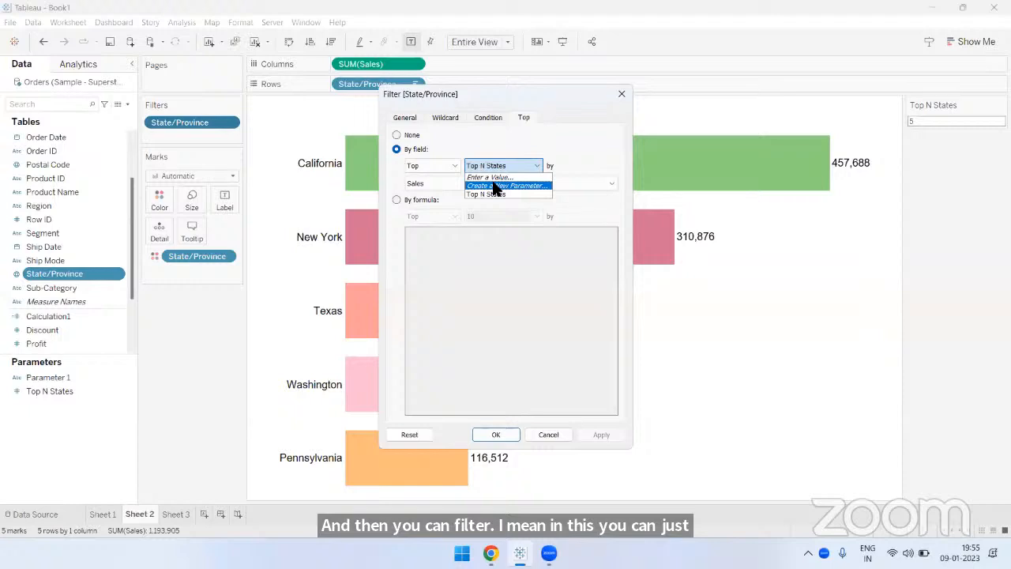
pyautogui.click(486, 162)
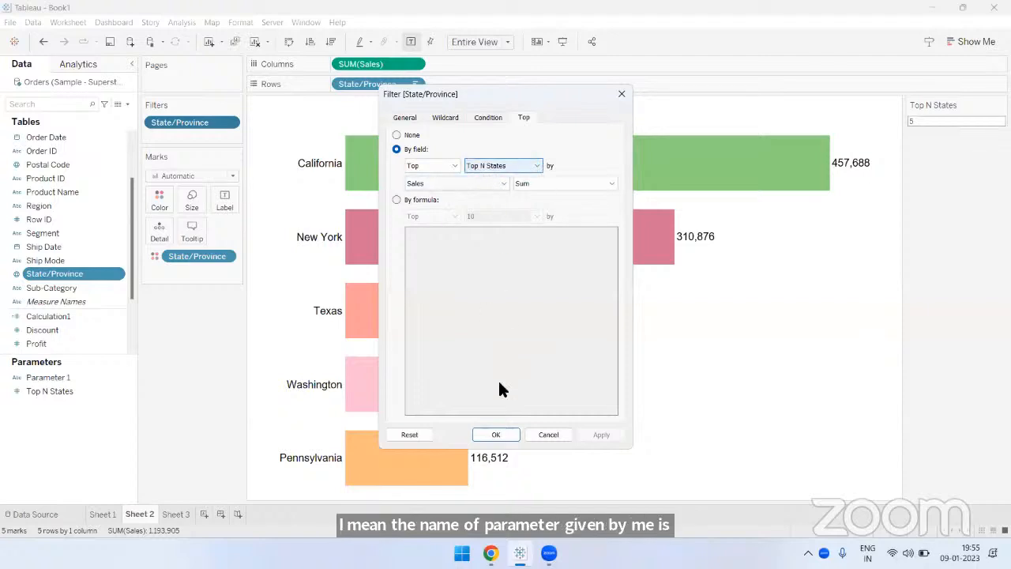
pyautogui.click(622, 94)
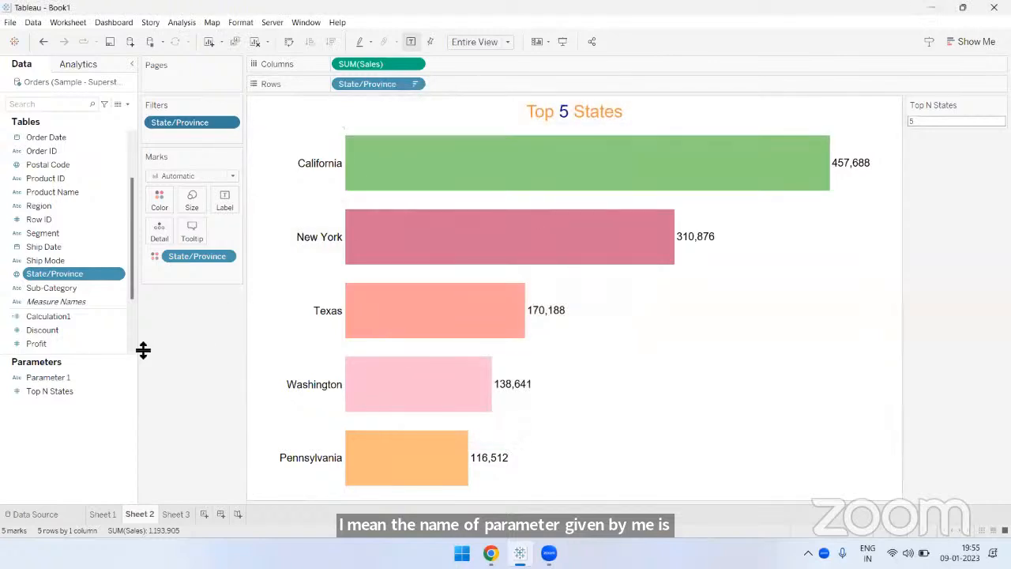
# - Keep the Top N States parameter control as Type In and set its value to 8
pyautogui.rightClick(45, 391)
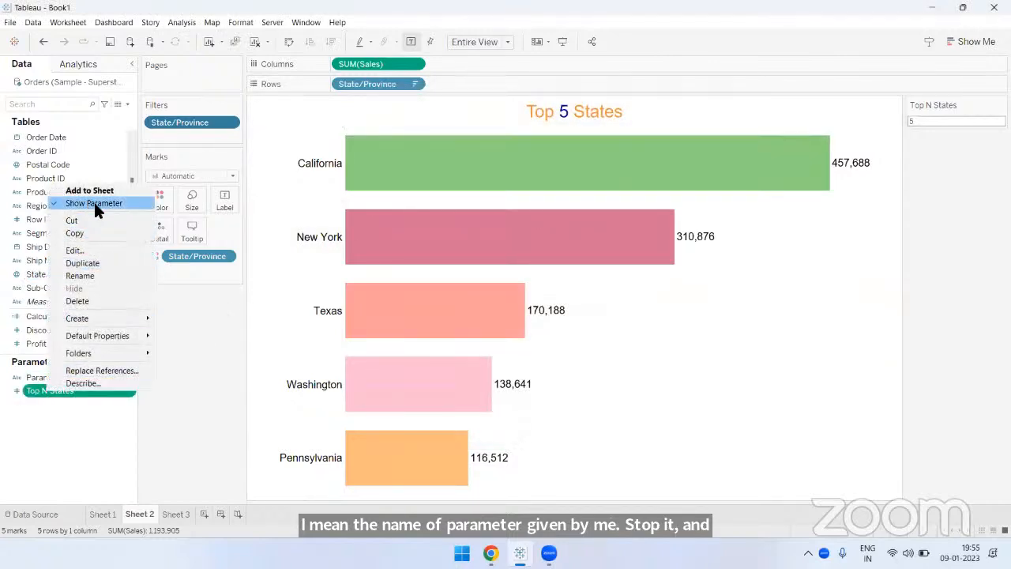
pyautogui.click(988, 113)
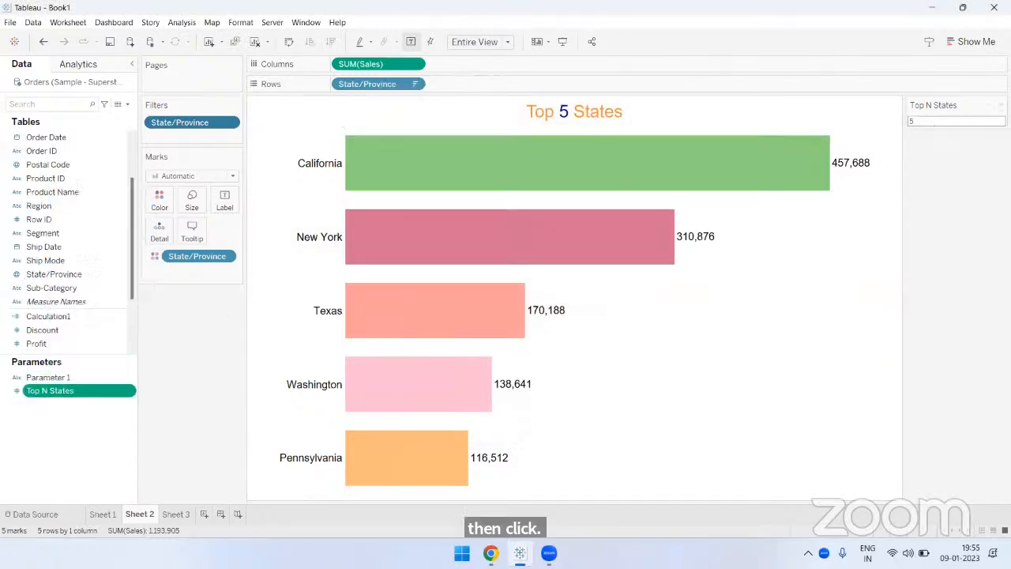
pyautogui.click(1000, 104)
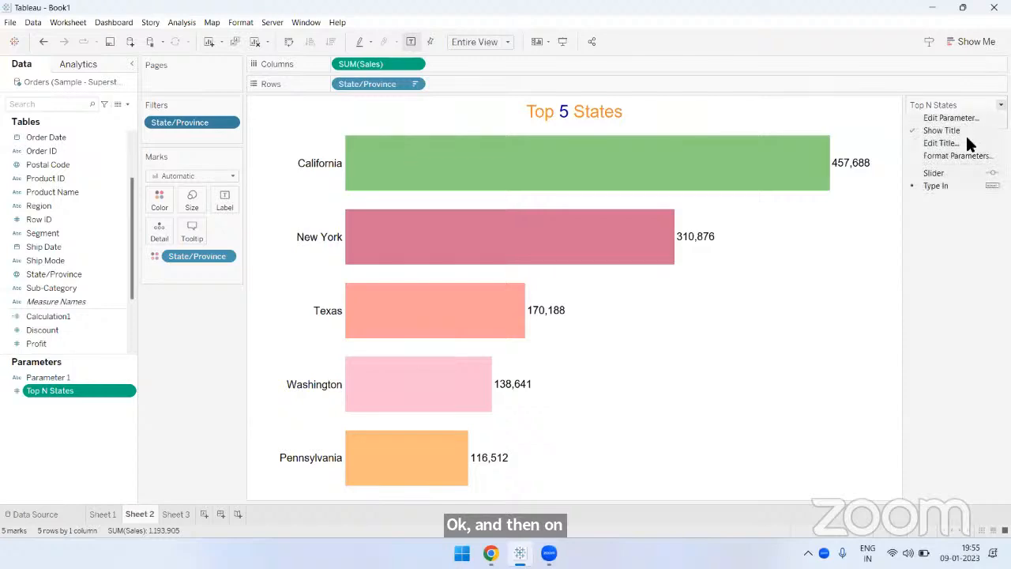
pyautogui.click(945, 186)
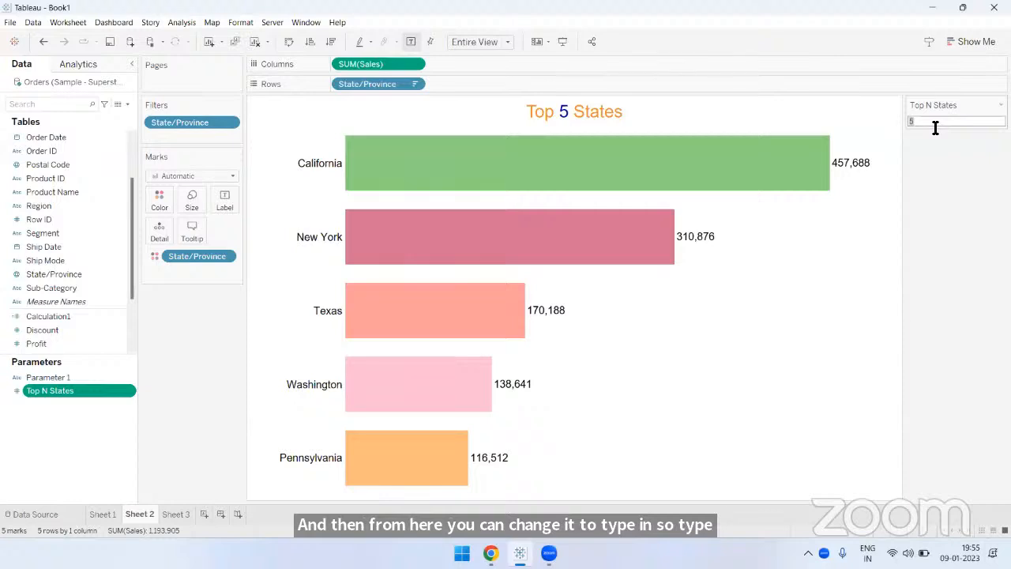
pyautogui.press('BackSpace')
pyautogui.write('8')
pyautogui.press('Return')
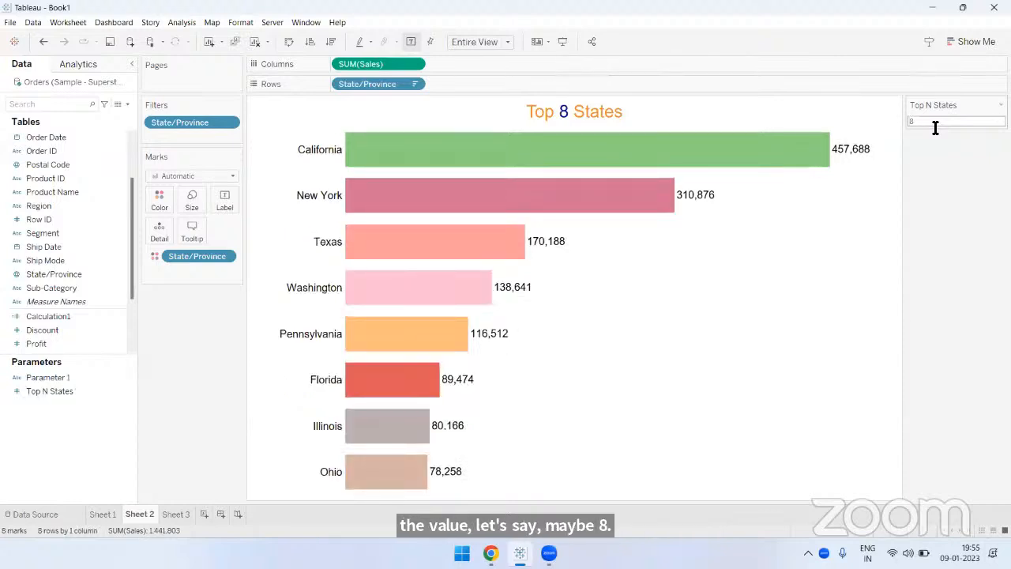
# - On Sheet 1, start a parameter from the Sub-Category field, review its prefilled list of values, and cancel it
pyautogui.click(101, 515)
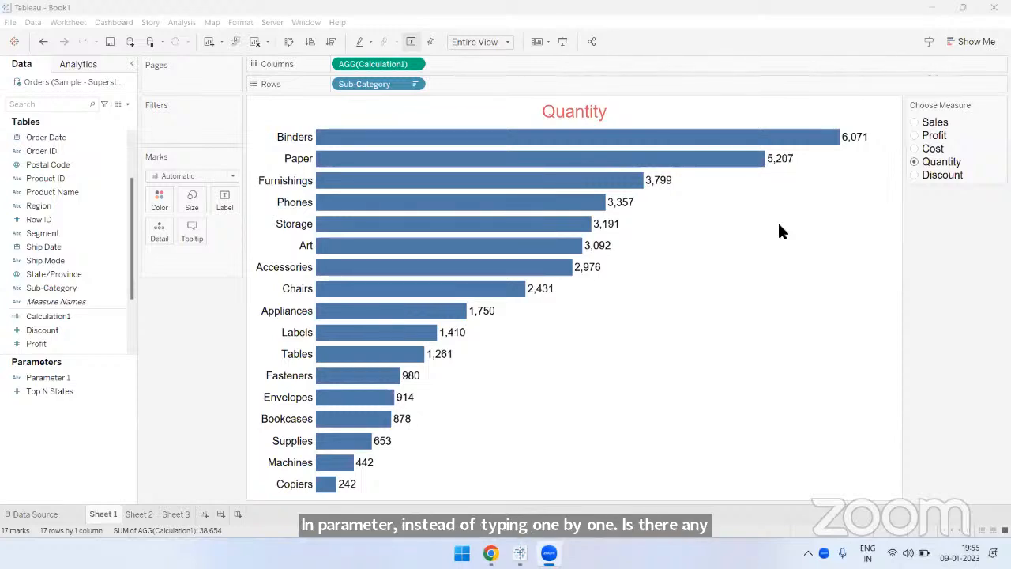
pyautogui.click(204, 320)
pyautogui.scroll(3, 98, 292)
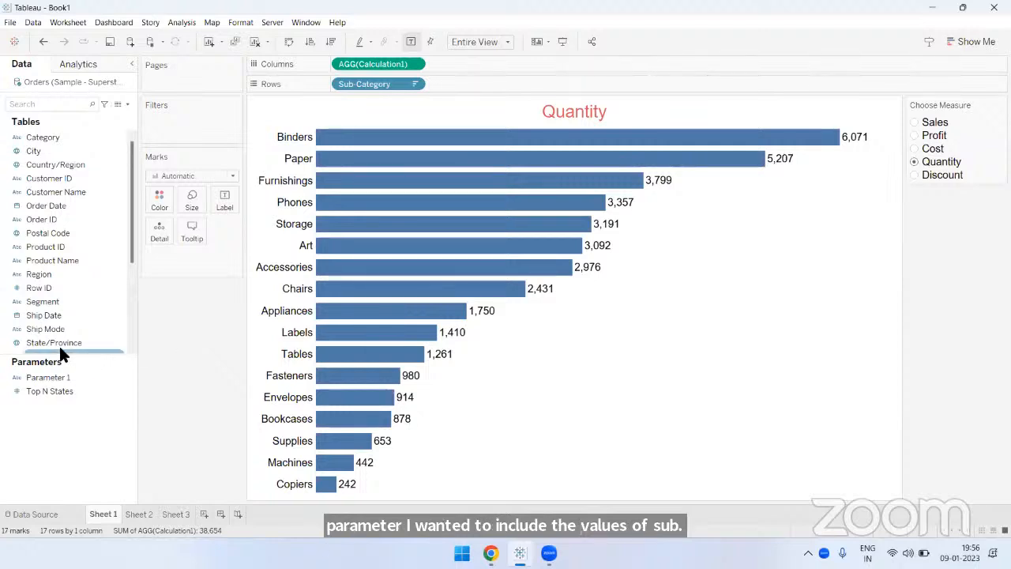
pyautogui.scroll(-2, 54, 326)
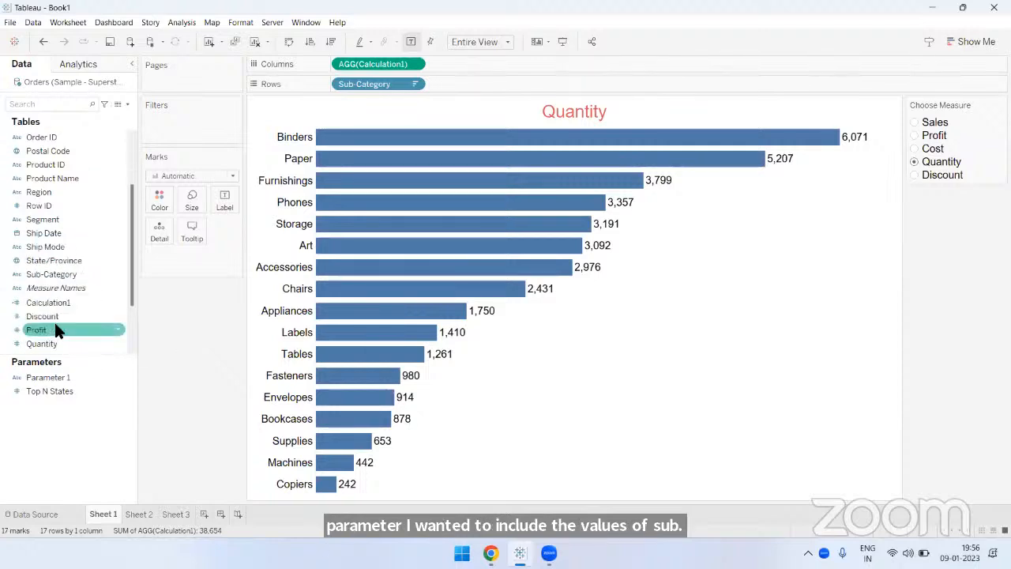
pyautogui.rightClick(67, 274)
pyautogui.moveTo(121, 362)
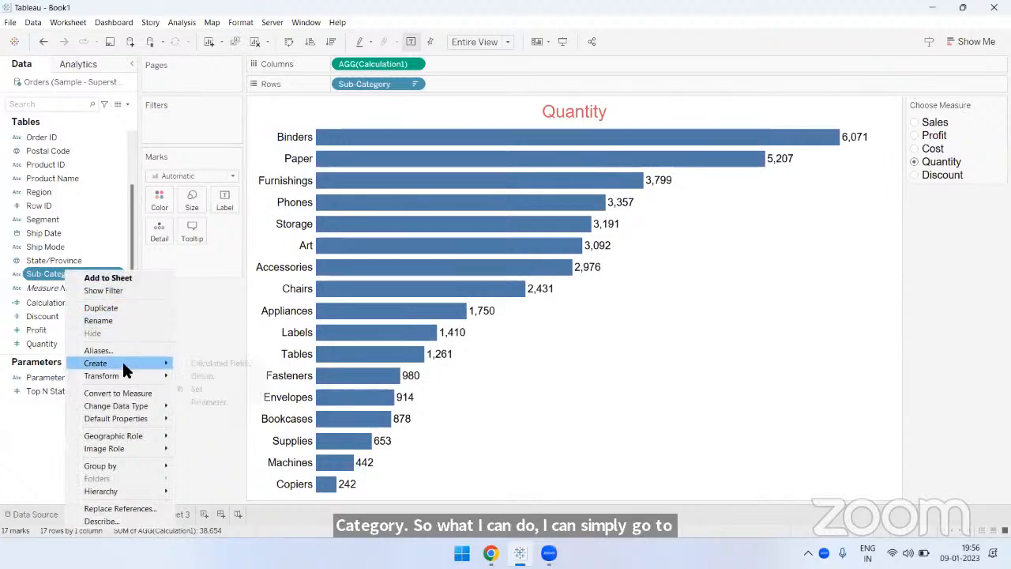
pyautogui.click(210, 402)
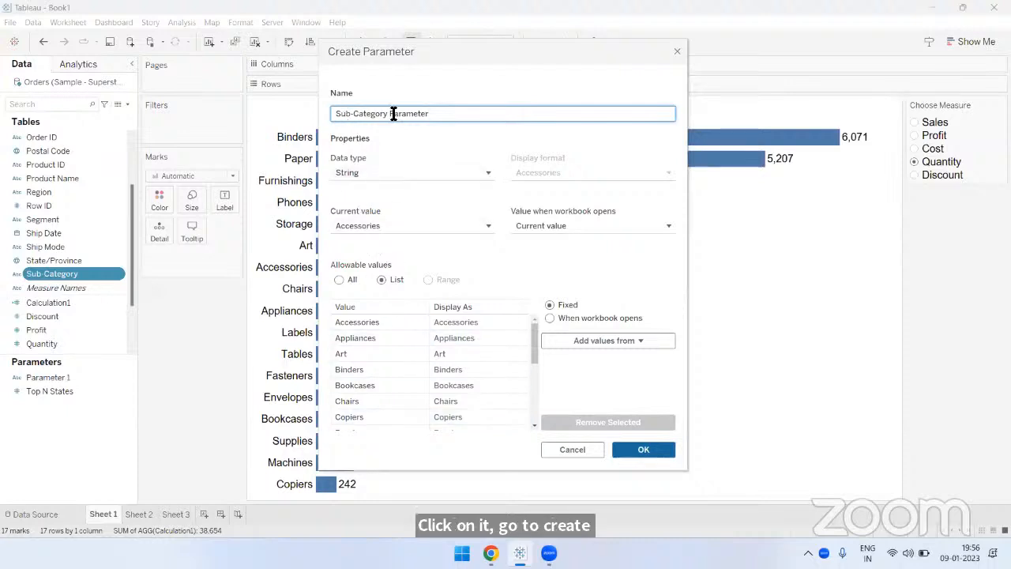
pyautogui.moveTo(340, 113); pyautogui.dragTo(460, 95)
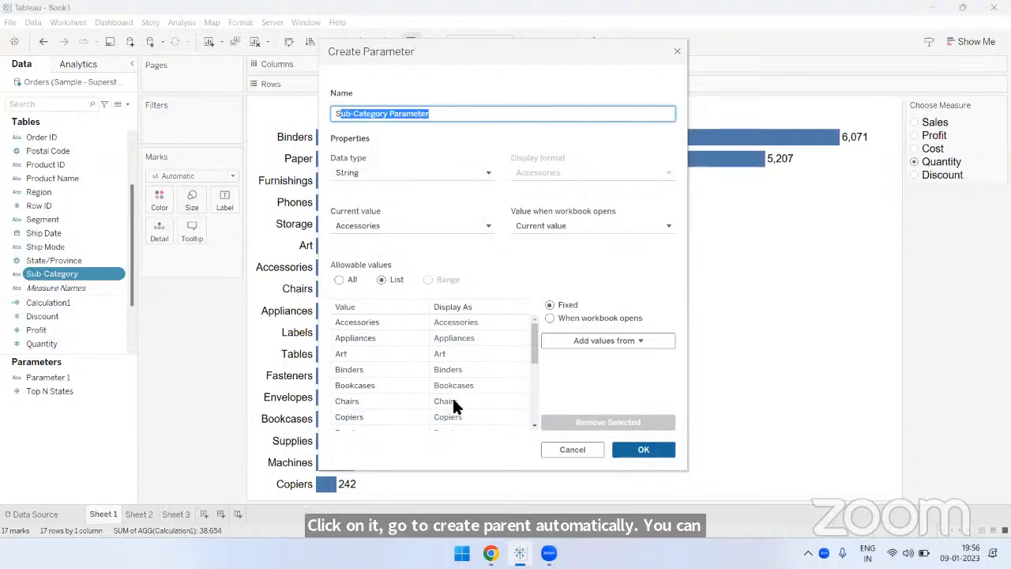
pyautogui.scroll(-5, 452, 399)
pyautogui.scroll(5, 452, 399)
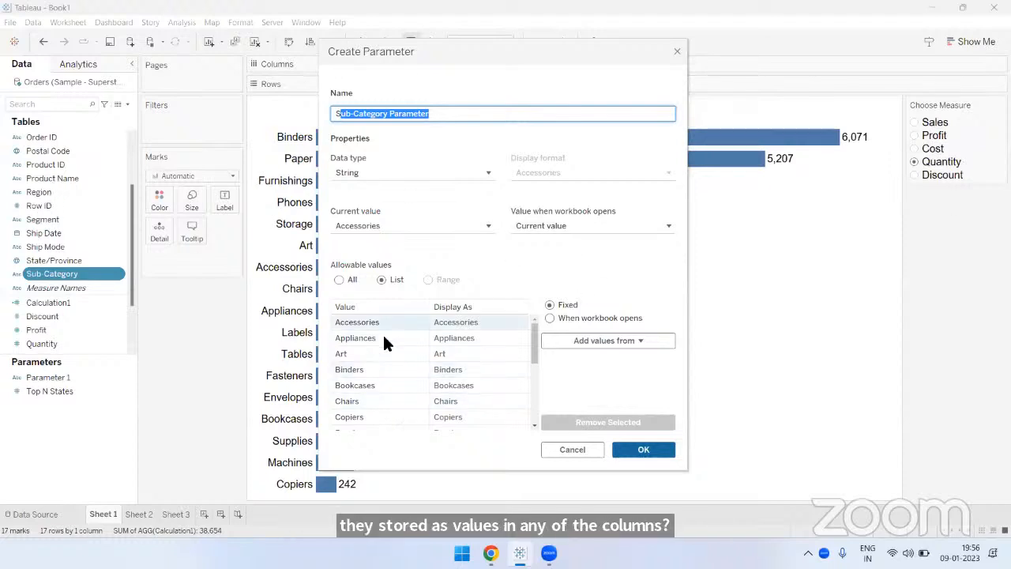
pyautogui.click(577, 447)
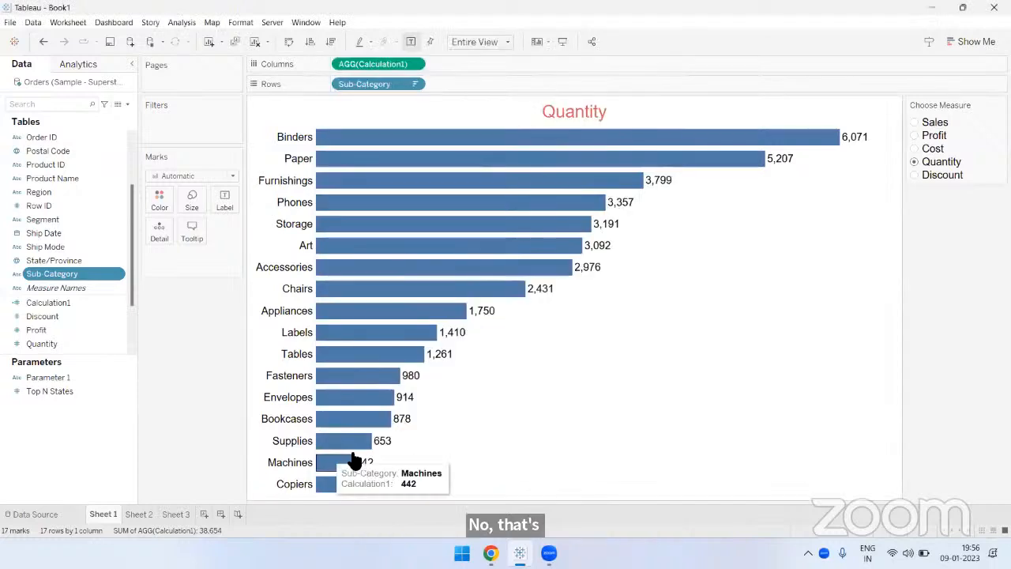
# - Check whether the Measure Names field offers an option to create a parameter, and close its options
pyautogui.click(61, 288)
pyautogui.rightClick(61, 287)
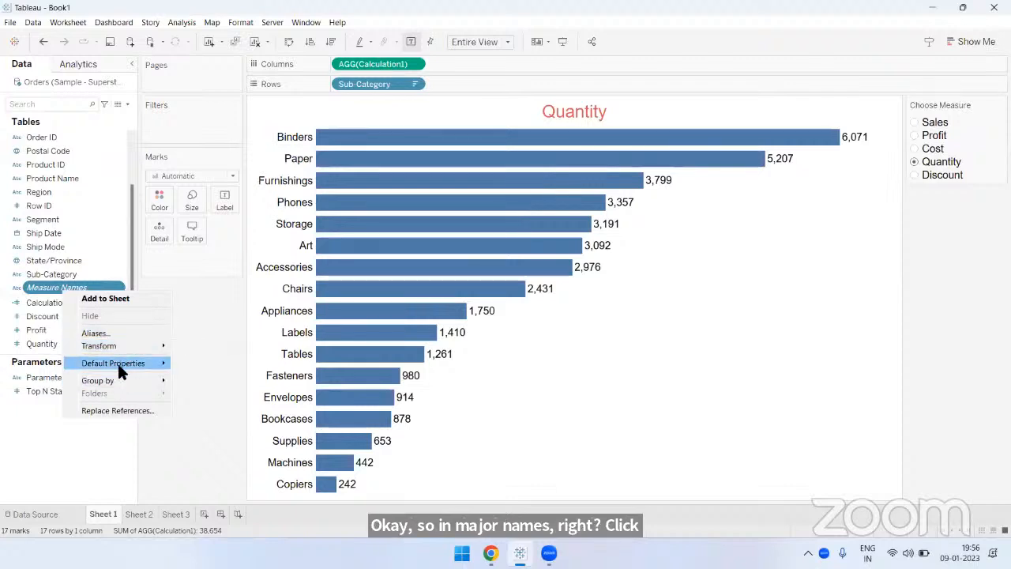
pyautogui.click(188, 403)
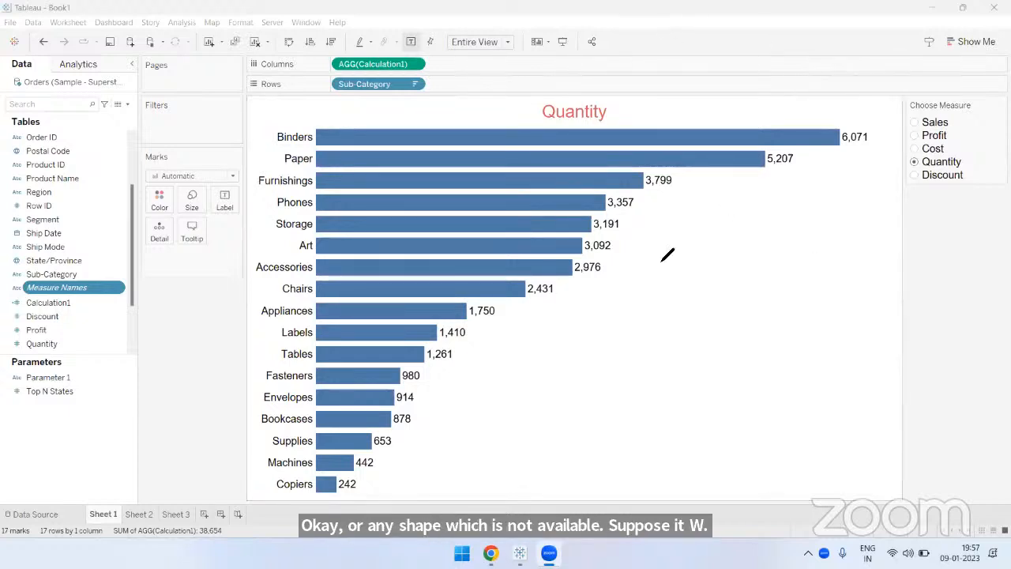
# - Sketch a rounded rectangle marked with a cross and a plain rectangle marked with an arrow beside the bars, then clear the annotations
pyautogui.moveTo(655, 243); pyautogui.dragTo(829, 243)
pyautogui.moveTo(698, 243)
pyautogui.mouseDown()
pyautogui.moveTo(646, 298)
pyautogui.moveTo(763, 352)
pyautogui.mouseUp()
pyautogui.moveTo(648, 324); pyautogui.dragTo(830, 344)
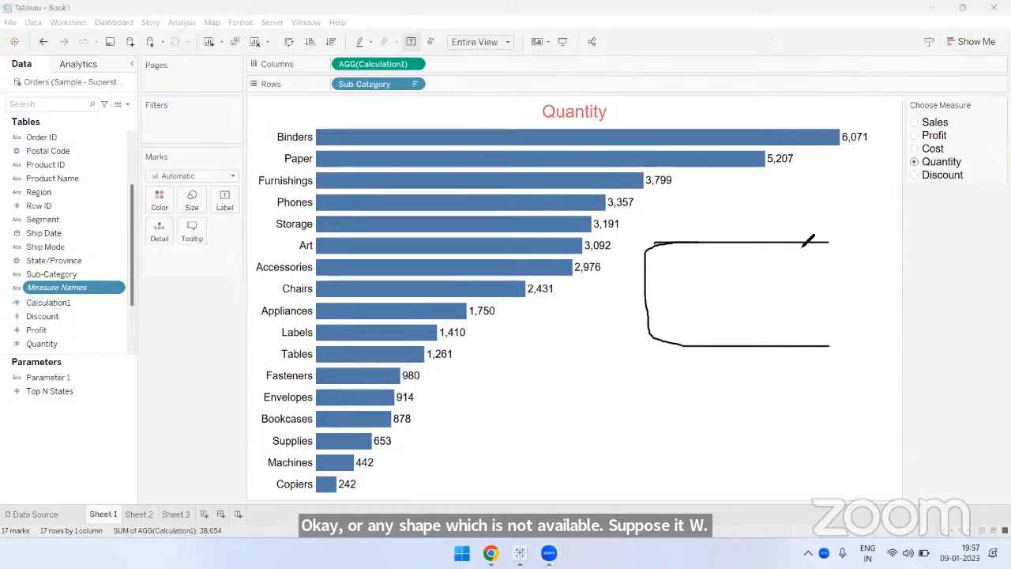
pyautogui.moveTo(808, 240)
pyautogui.mouseDown()
pyautogui.moveTo(849, 318)
pyautogui.moveTo(800, 342)
pyautogui.mouseUp()
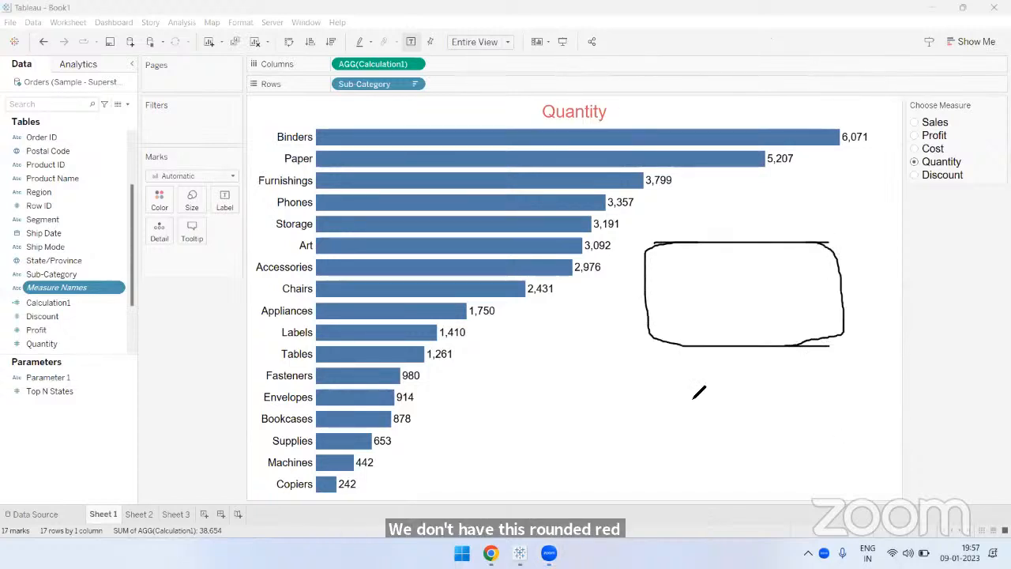
pyautogui.moveTo(675, 369)
pyautogui.mouseDown()
pyautogui.moveTo(678, 455)
pyautogui.moveTo(753, 369)
pyautogui.mouseUp()
pyautogui.moveTo(845, 369)
pyautogui.mouseDown()
pyautogui.moveTo(774, 433)
pyautogui.moveTo(666, 437)
pyautogui.mouseUp()
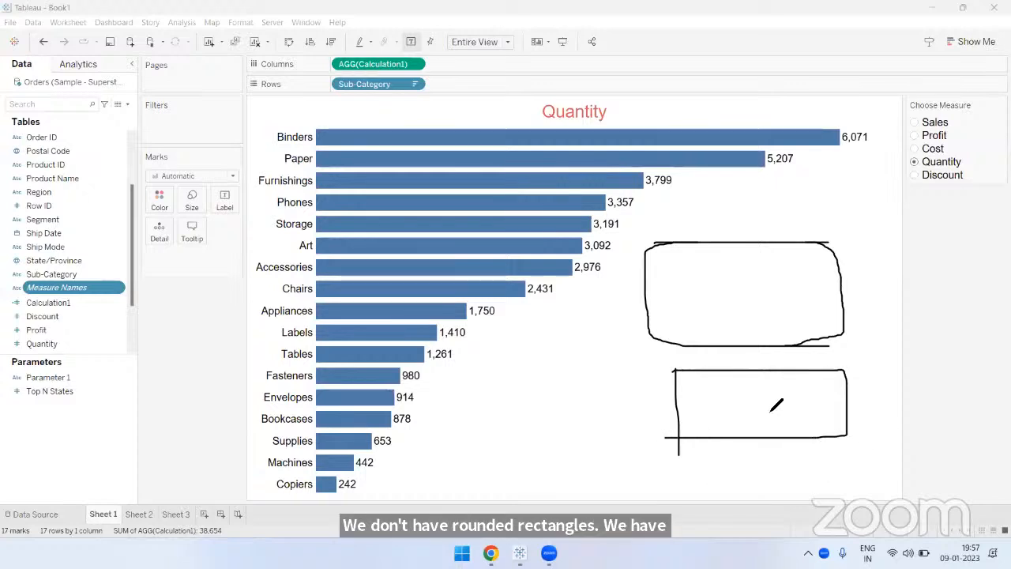
pyautogui.moveTo(911, 390)
pyautogui.mouseDown()
pyautogui.moveTo(869, 390)
pyautogui.moveTo(886, 405)
pyautogui.mouseUp()
pyautogui.moveTo(861, 278)
pyautogui.mouseDown()
pyautogui.moveTo(884, 307)
pyautogui.moveTo(863, 316)
pyautogui.mouseUp()
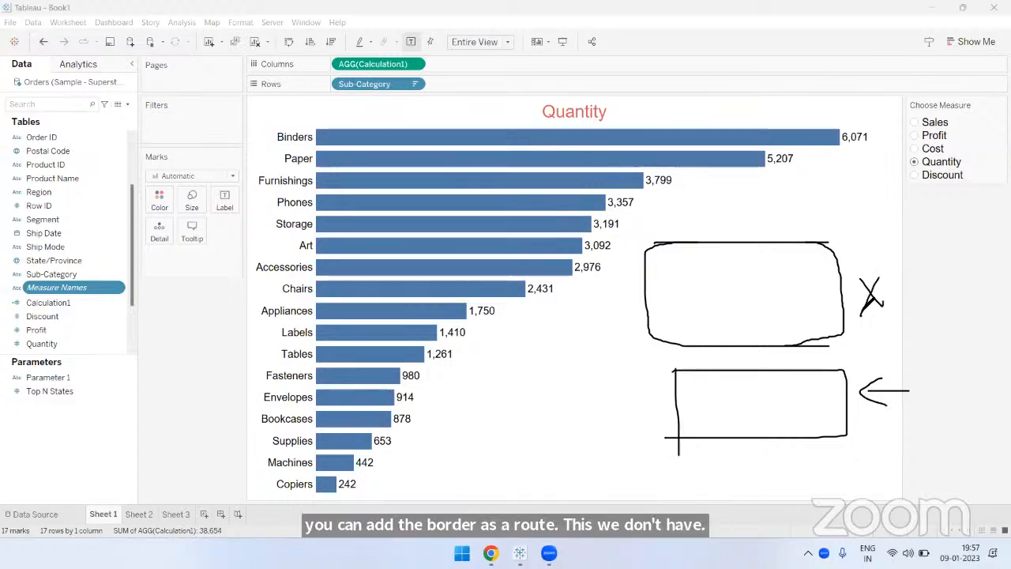
pyautogui.moveTo(876, 256)
pyautogui.mouseDown()
pyautogui.moveTo(777, 284)
pyautogui.moveTo(790, 276)
pyautogui.mouseUp()
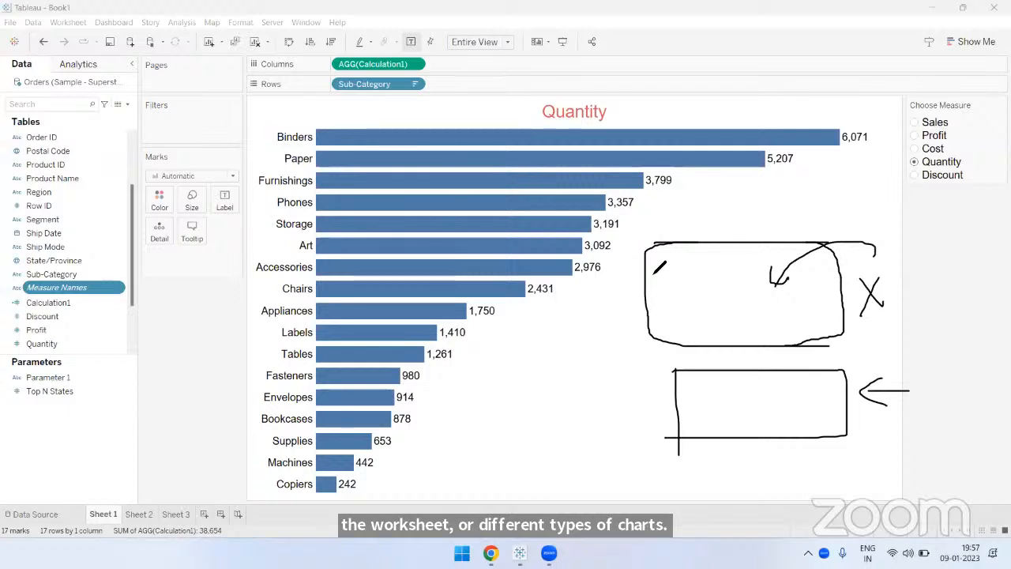
pyautogui.click(669, 67)
pyautogui.click(695, 61)
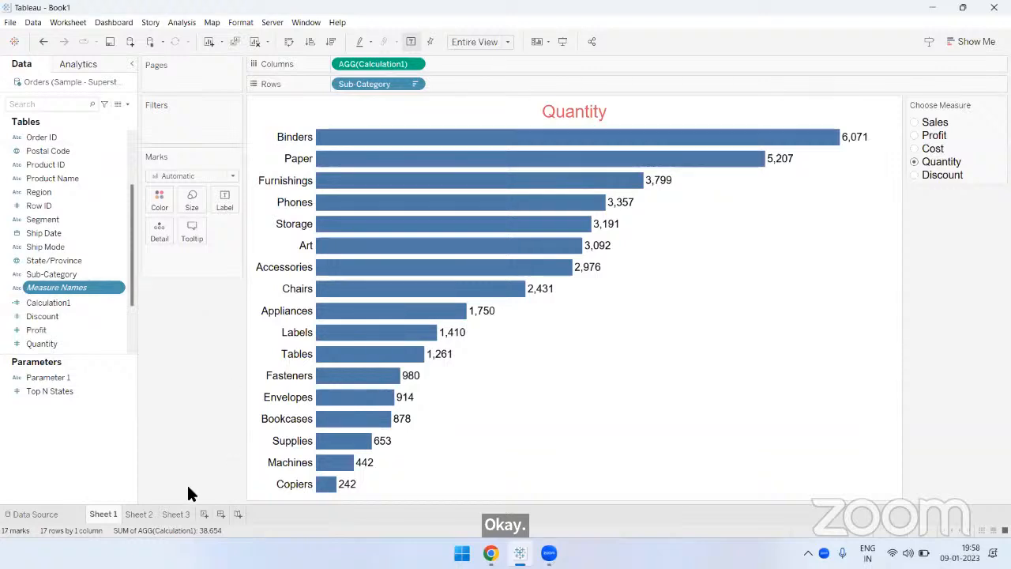
# - On Sheet 1, open the Calculation1 formula, move its editor beside the field list for review, and close it without changes
pyautogui.click(144, 515)
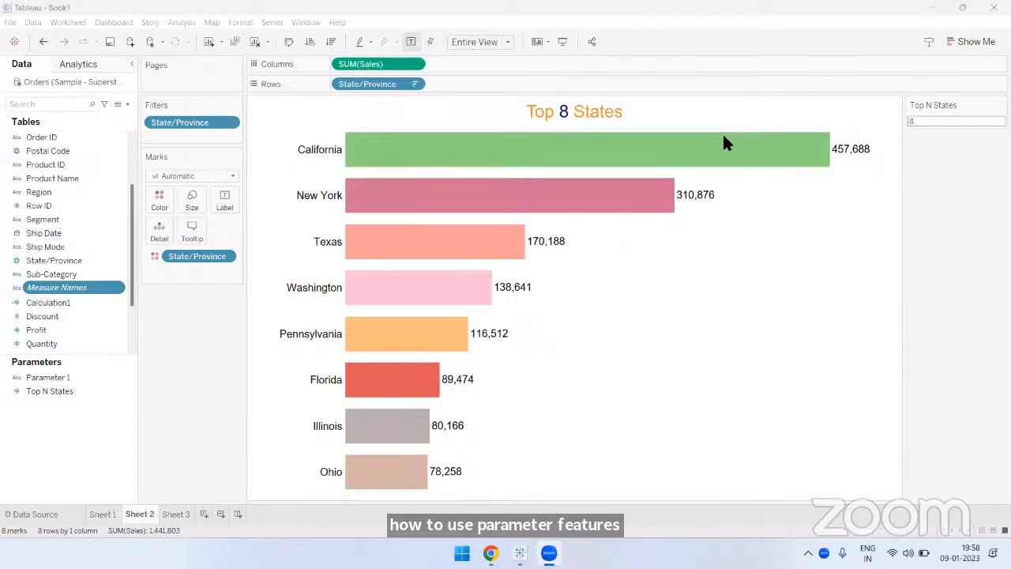
pyautogui.click(101, 515)
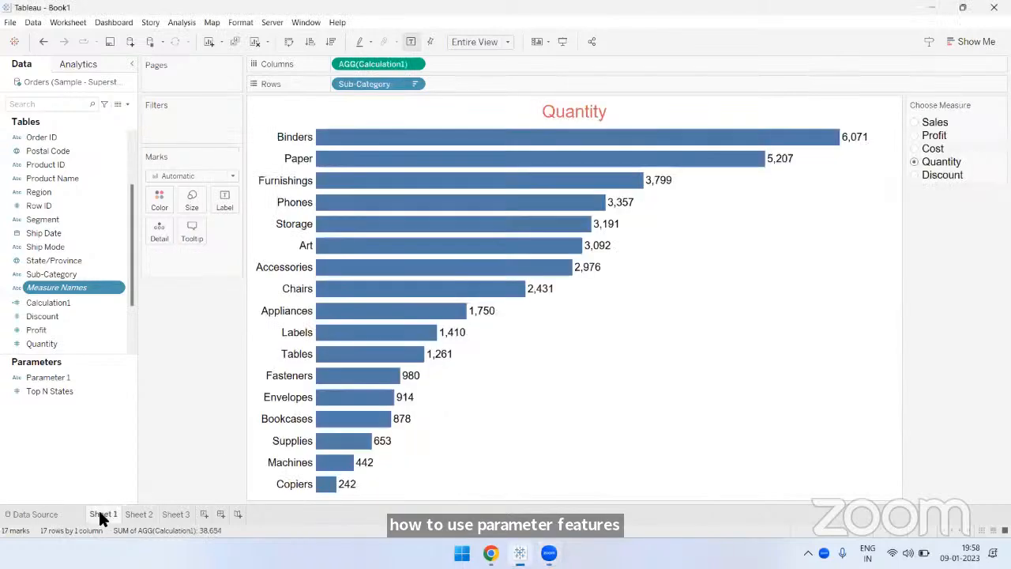
pyautogui.rightClick(49, 304)
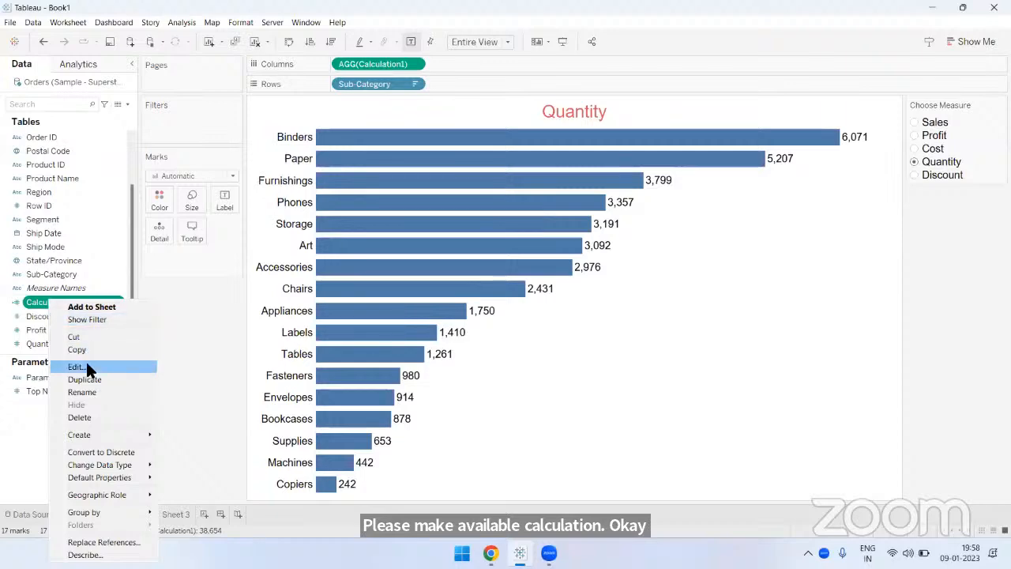
pyautogui.click(85, 361)
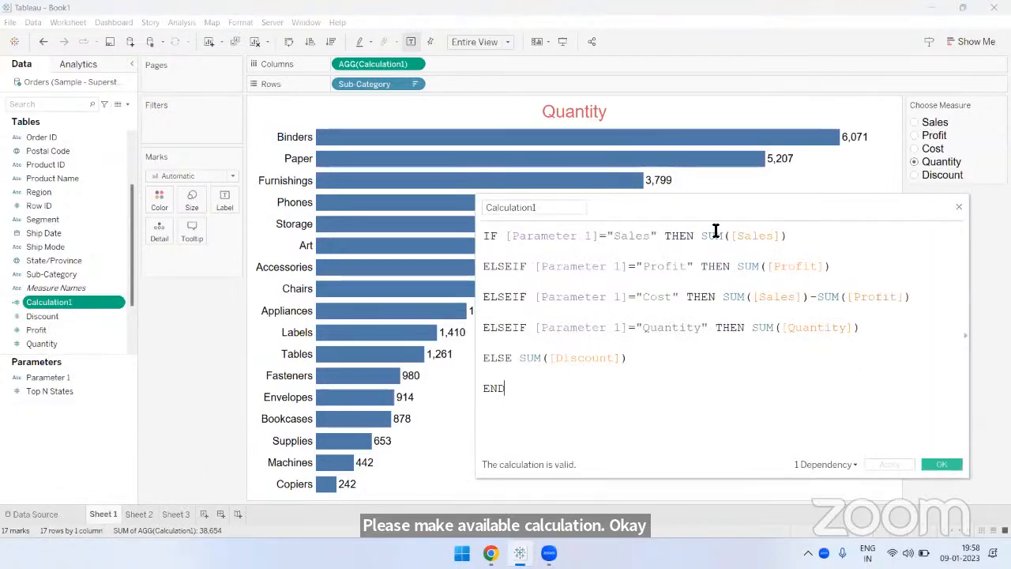
pyautogui.moveTo(707, 207); pyautogui.dragTo(520, 160)
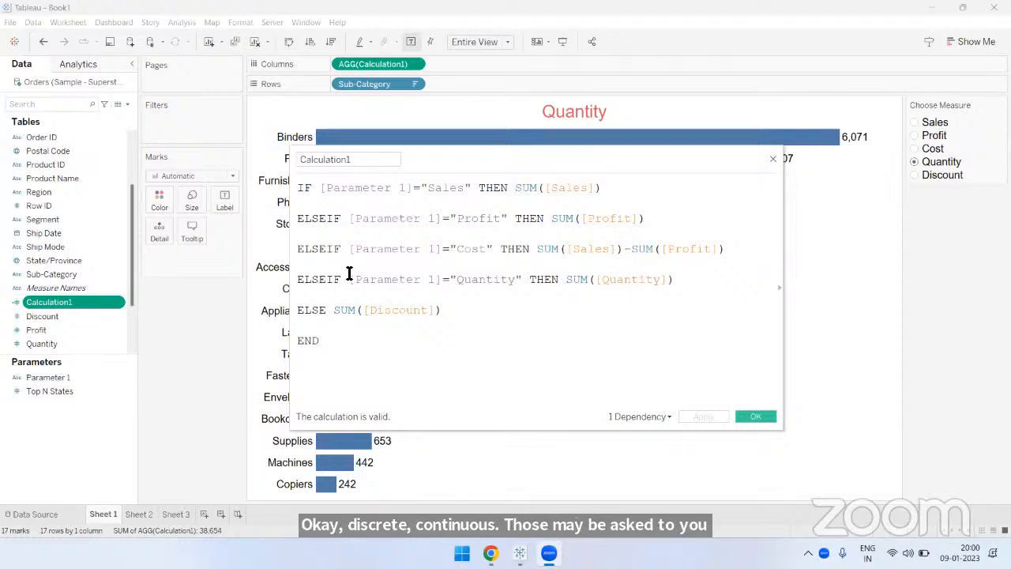
pyautogui.click(775, 161)
# - On Sheet 2, open the Top N States parameter's settings, review its data type and range of values, and close them unchanged
pyautogui.click(130, 513)
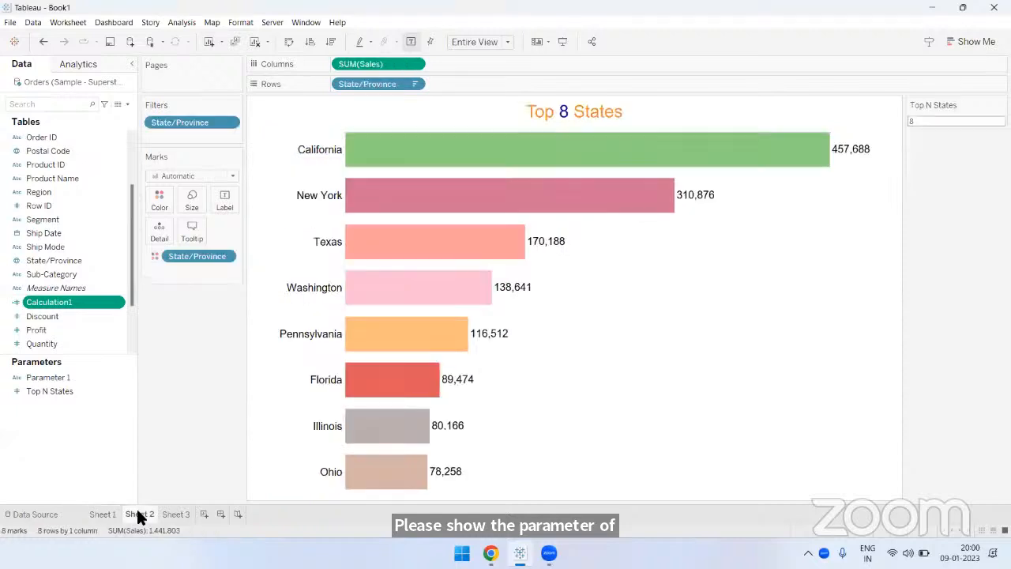
pyautogui.click(59, 392)
pyautogui.rightClick(60, 392)
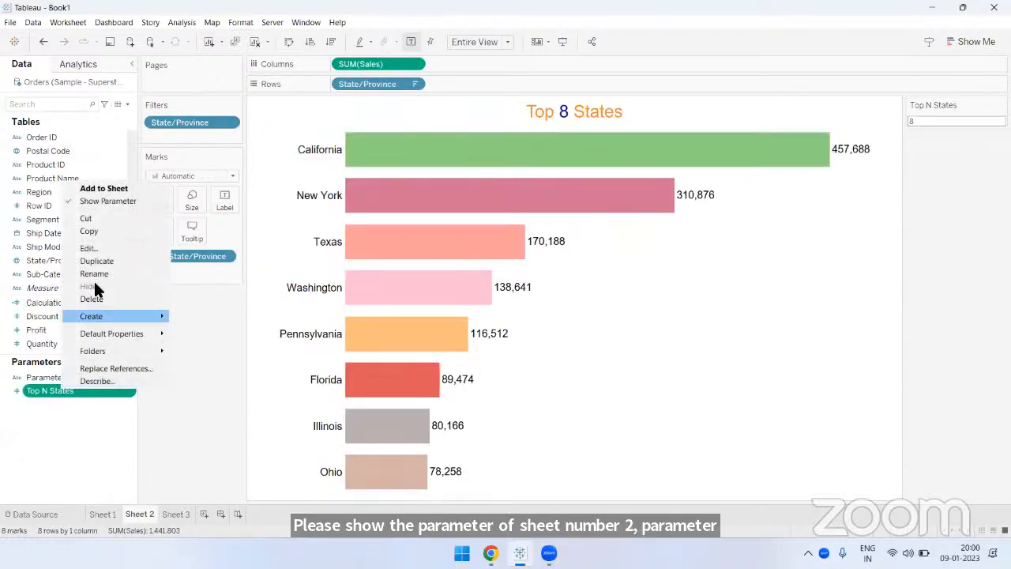
pyautogui.click(89, 248)
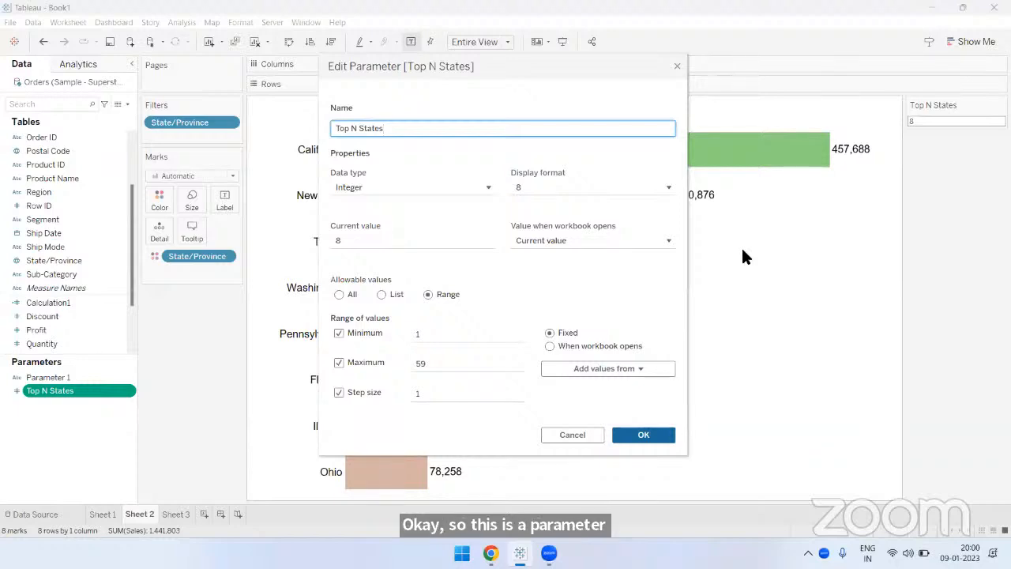
pyautogui.click(663, 139)
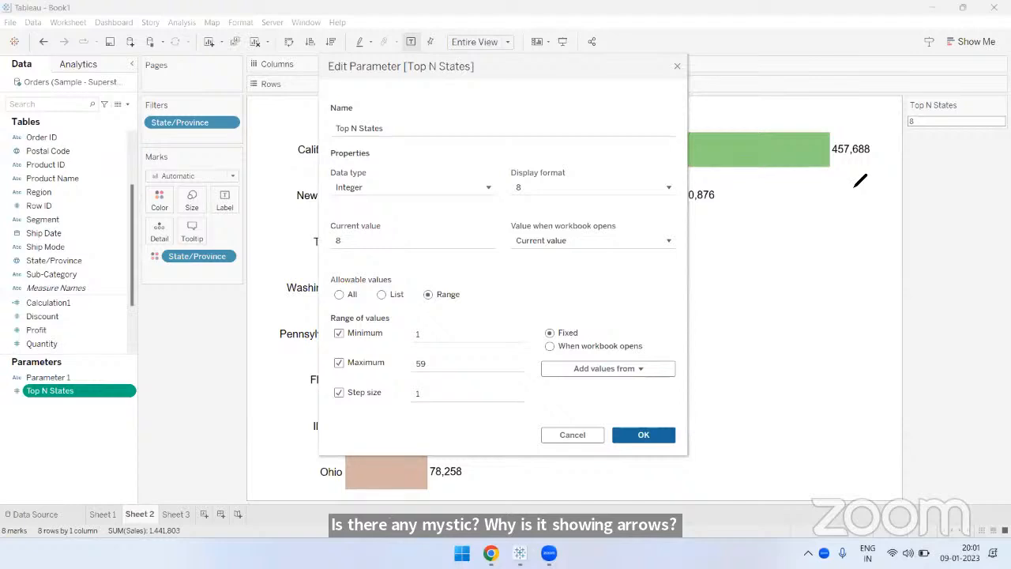
pyautogui.click(678, 66)
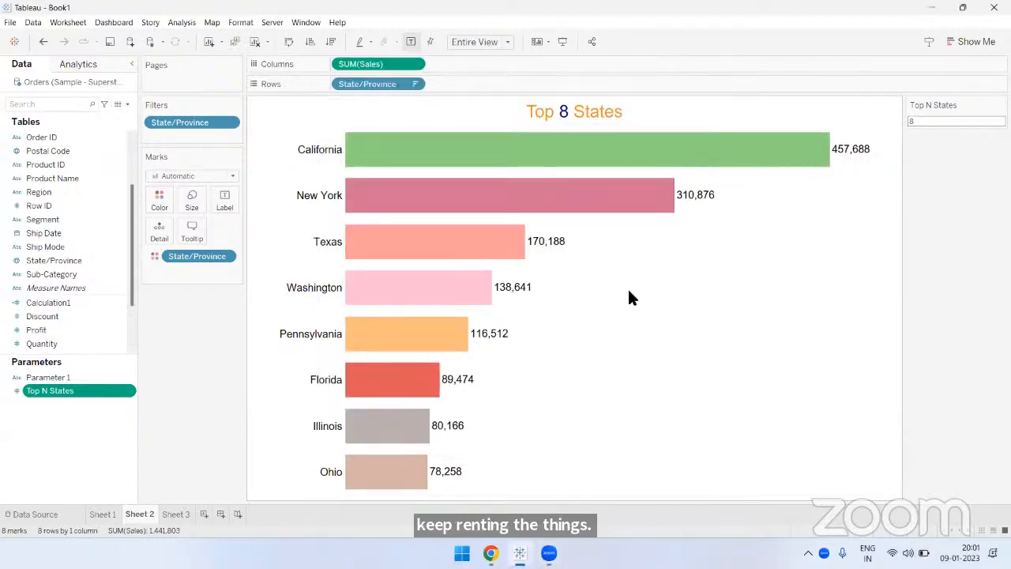
# - Reopen the Calculation1 formula, enlarge its editor, and examine the END keyword and the Cost condition with its "Cost" value
pyautogui.rightClick(48, 303)
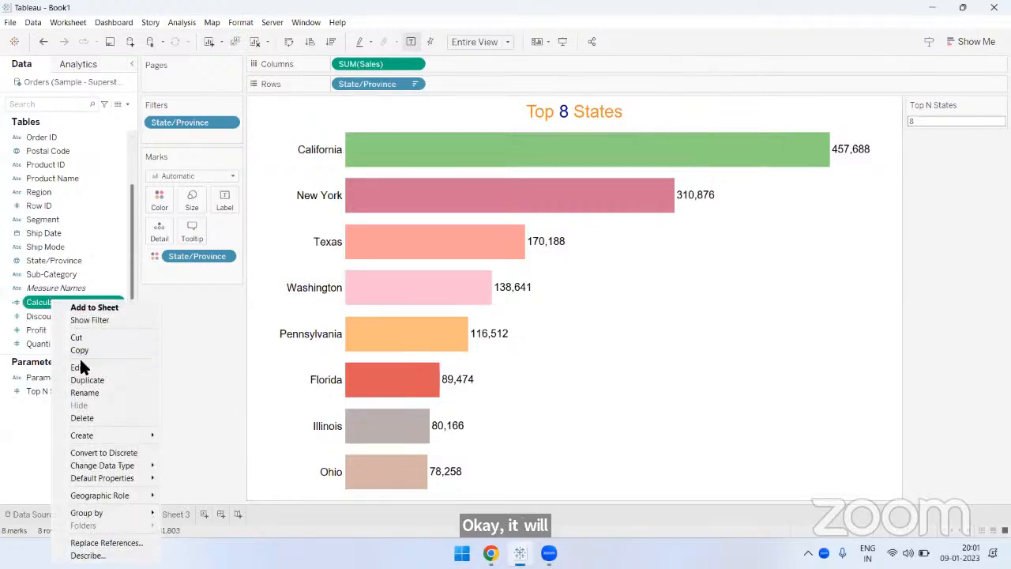
pyautogui.click(79, 366)
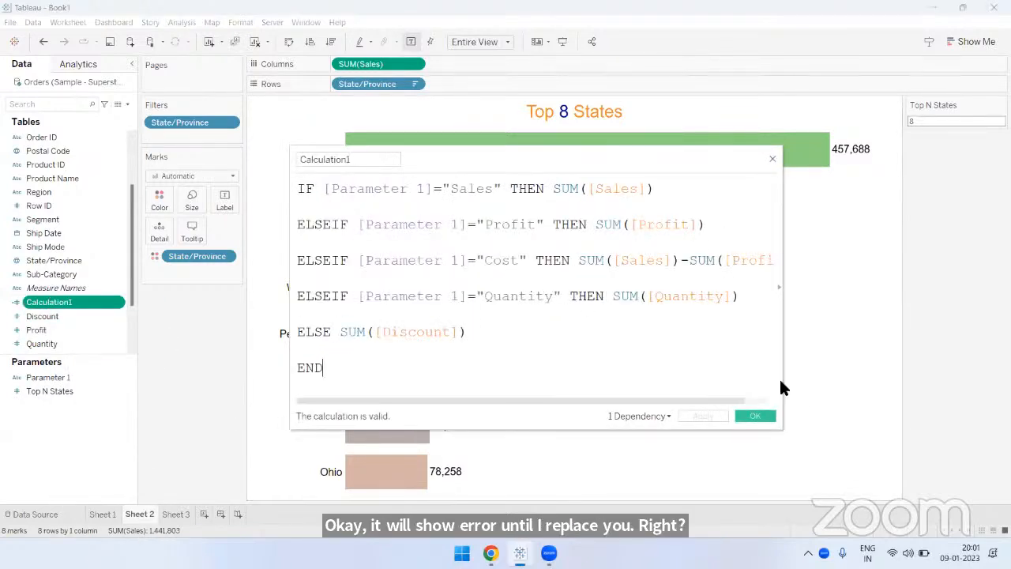
pyautogui.moveTo(784, 425); pyautogui.dragTo(931, 467)
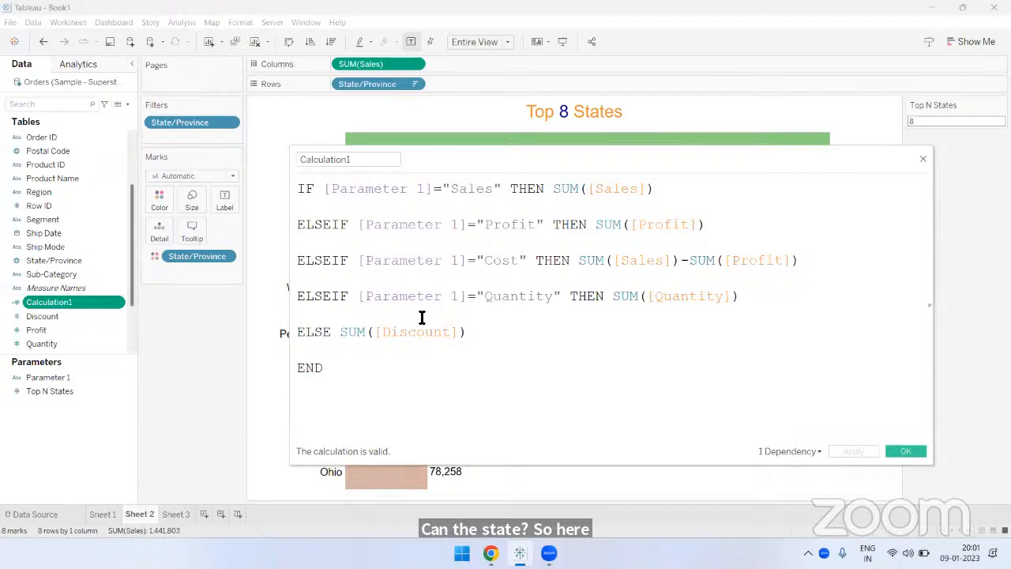
pyautogui.doubleClick(350, 374)
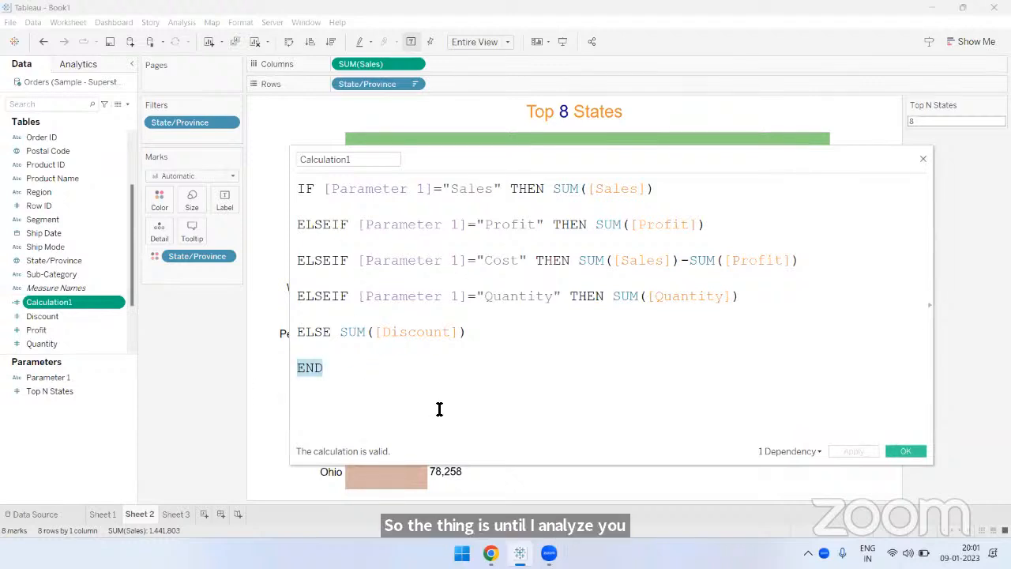
pyautogui.click(413, 364)
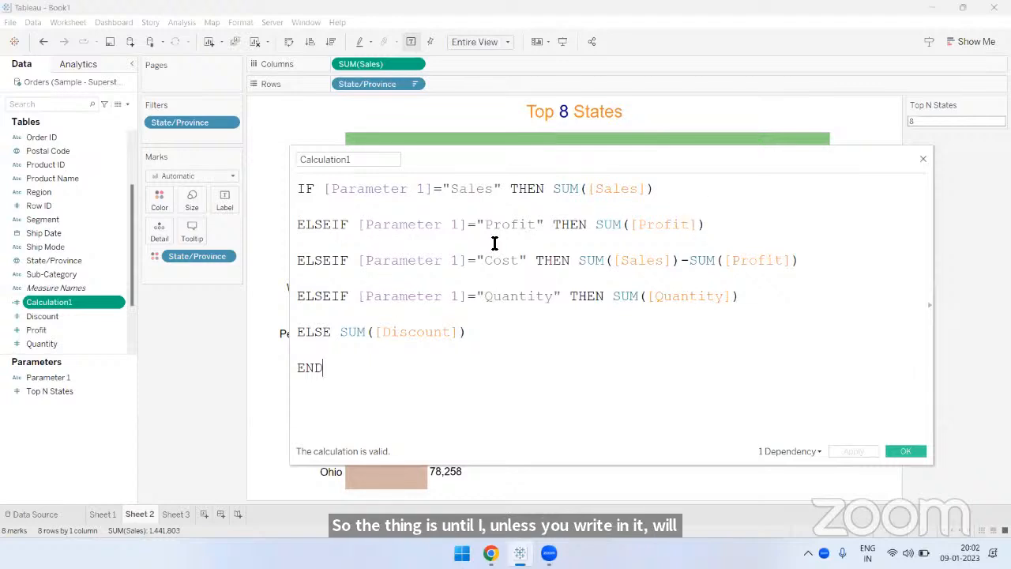
pyautogui.moveTo(361, 261); pyautogui.dragTo(800, 265)
pyautogui.moveTo(485, 262); pyautogui.dragTo(518, 261)
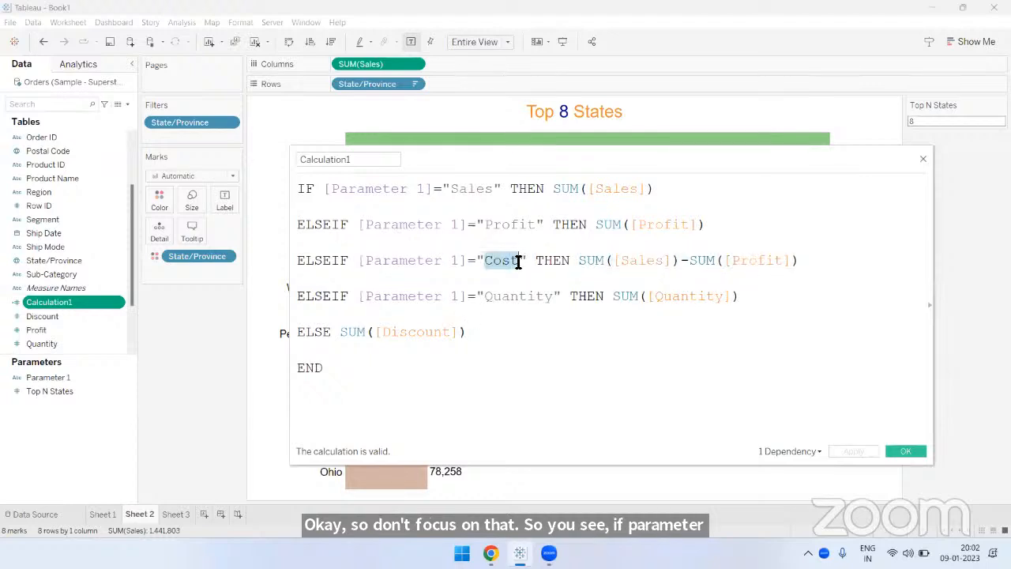
# - Compare Parameter 1's list of values with the strings in the Calculation1 formula, and close both without changes
pyautogui.rightClick(56, 379)
pyautogui.click(101, 223)
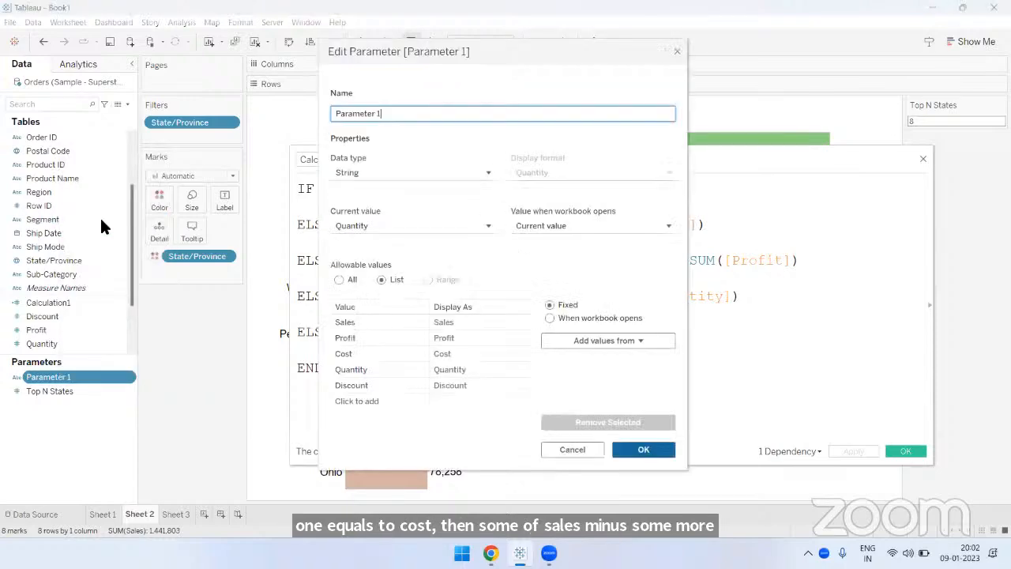
pyautogui.moveTo(495, 57); pyautogui.dragTo(876, 72)
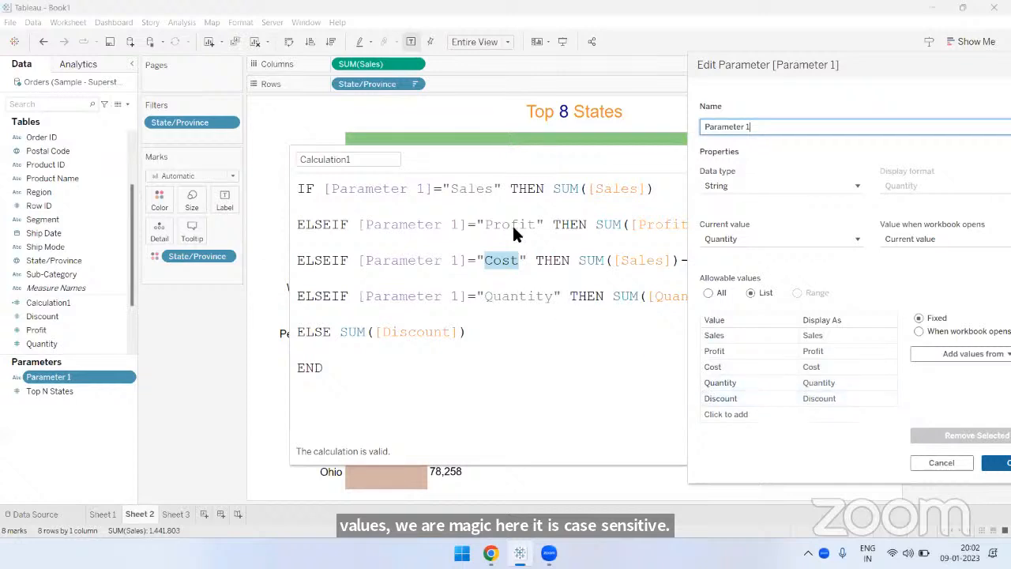
pyautogui.moveTo(778, 68); pyautogui.dragTo(536, 67)
pyautogui.click(795, 66)
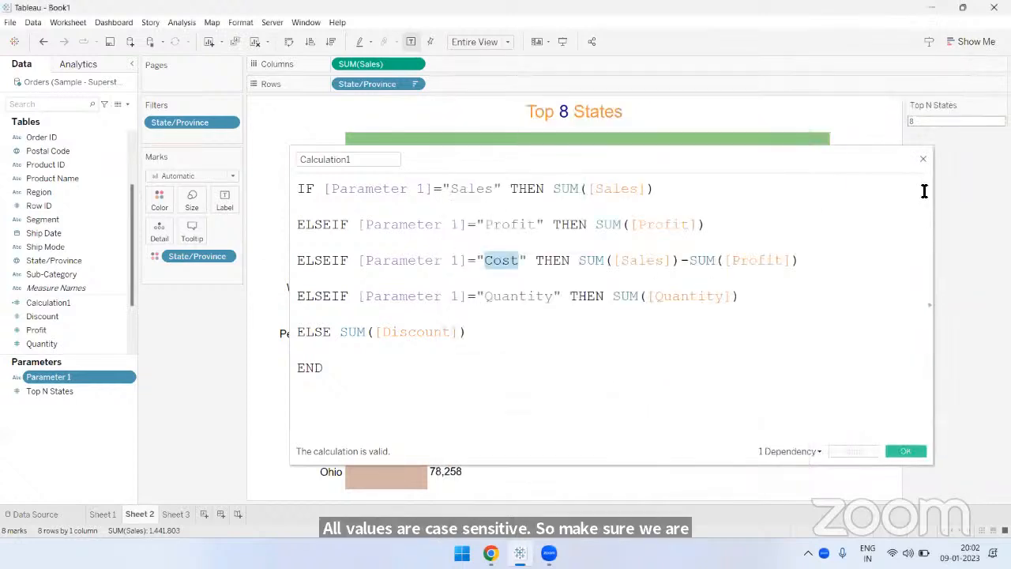
pyautogui.click(923, 158)
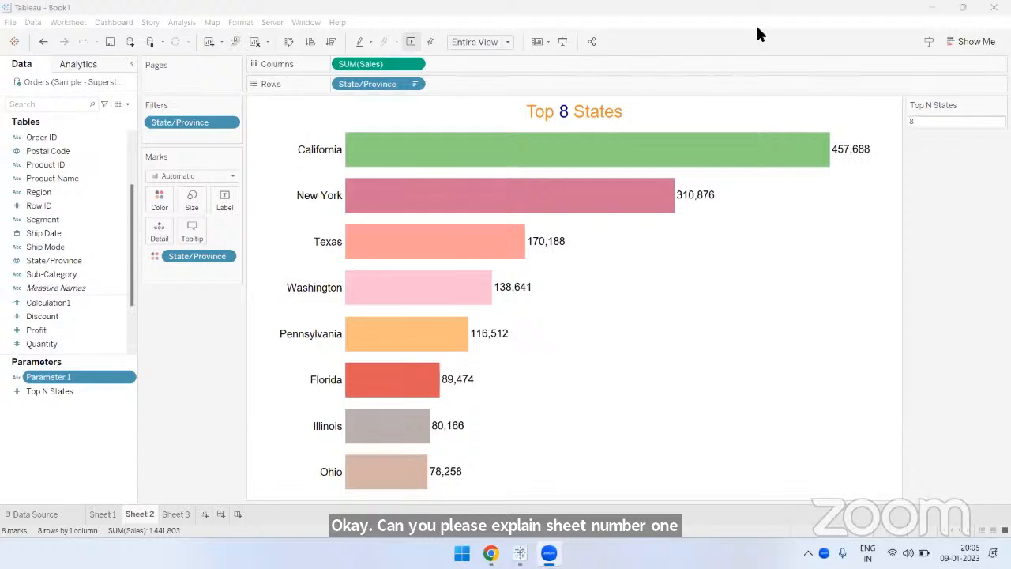
# - On Sheet 1, place Calculation1 on Columns over the existing measure, and switch the Choose Measure parameter to Profit, ending on Discount
pyautogui.click(104, 514)
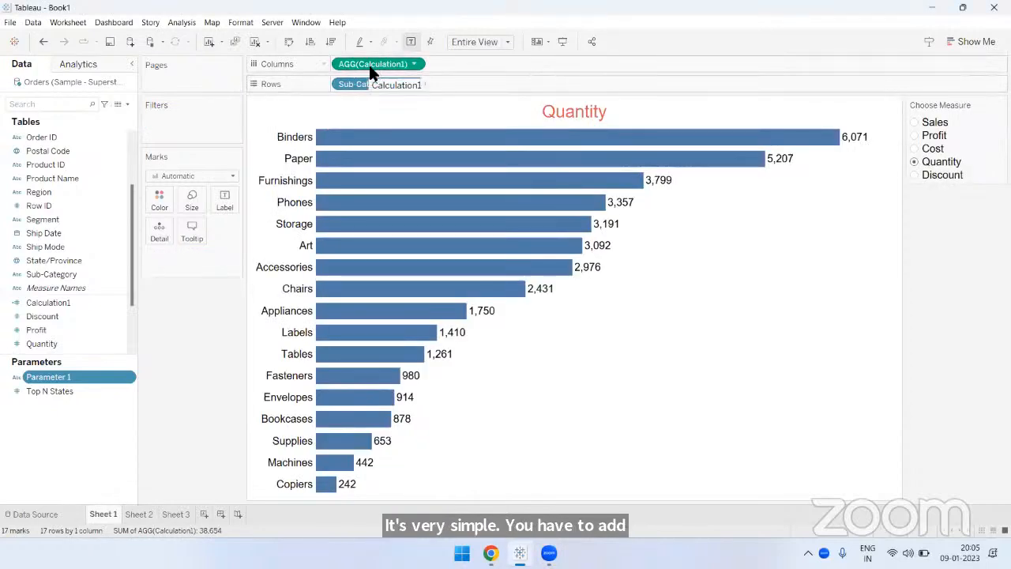
pyautogui.click(74, 301)
pyautogui.scroll(-2, 79, 312)
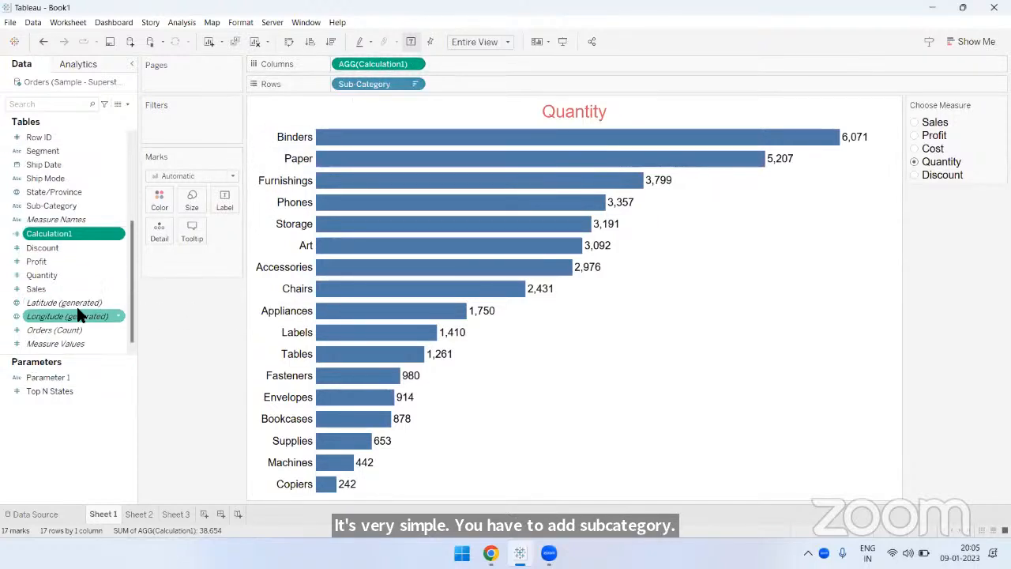
pyautogui.moveTo(71, 237); pyautogui.dragTo(380, 65)
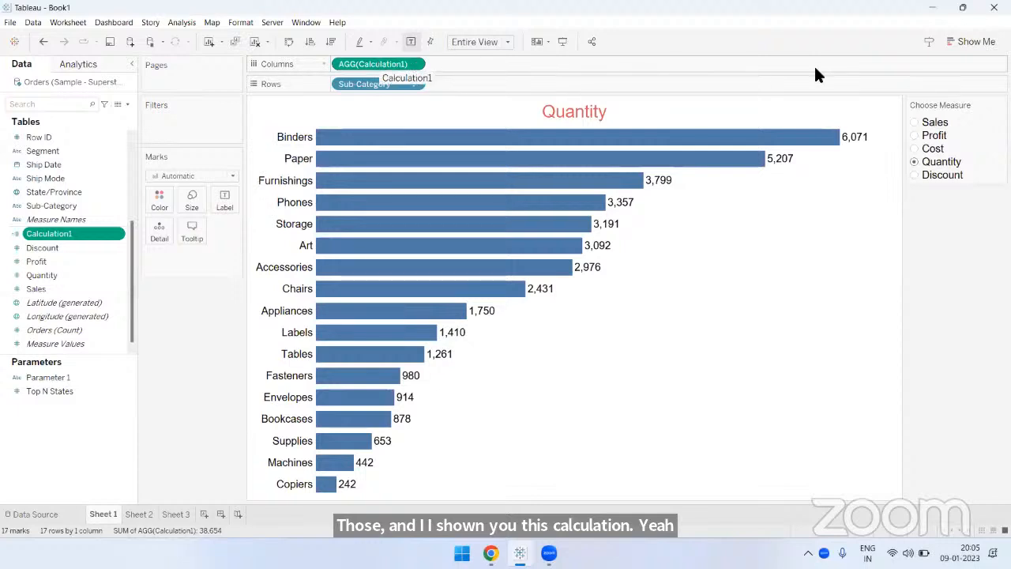
pyautogui.click(914, 135)
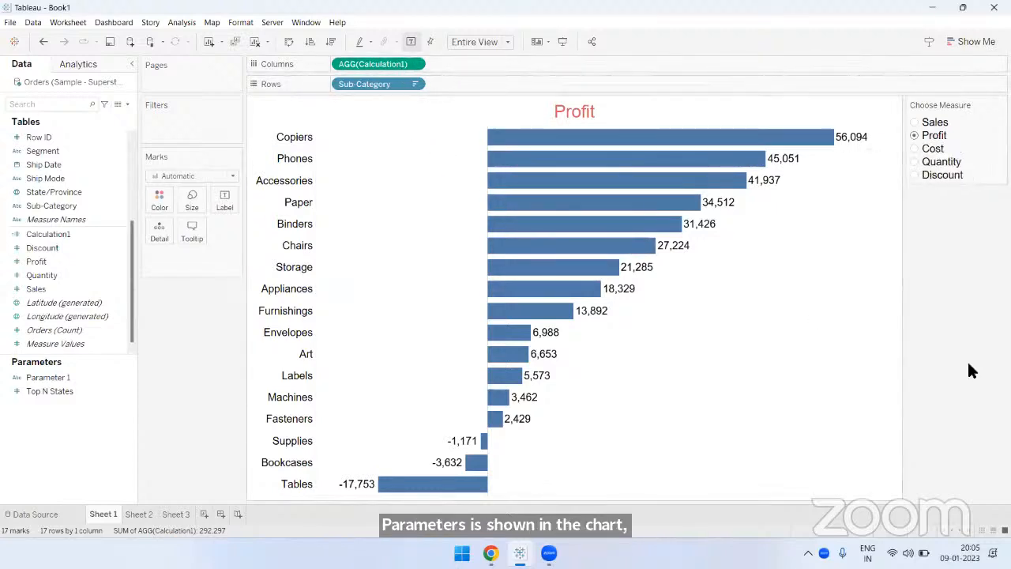
pyautogui.click(940, 175)
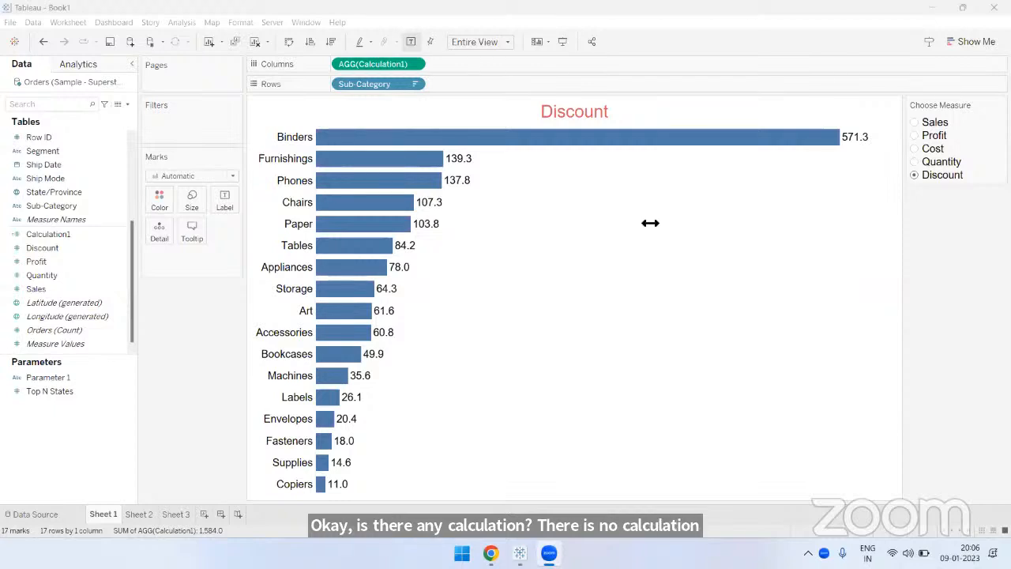
# - On Sheet 2, examine how the chart title combines text with the inserted Top N States parameter, and close the title editor without saving
pyautogui.click(139, 514)
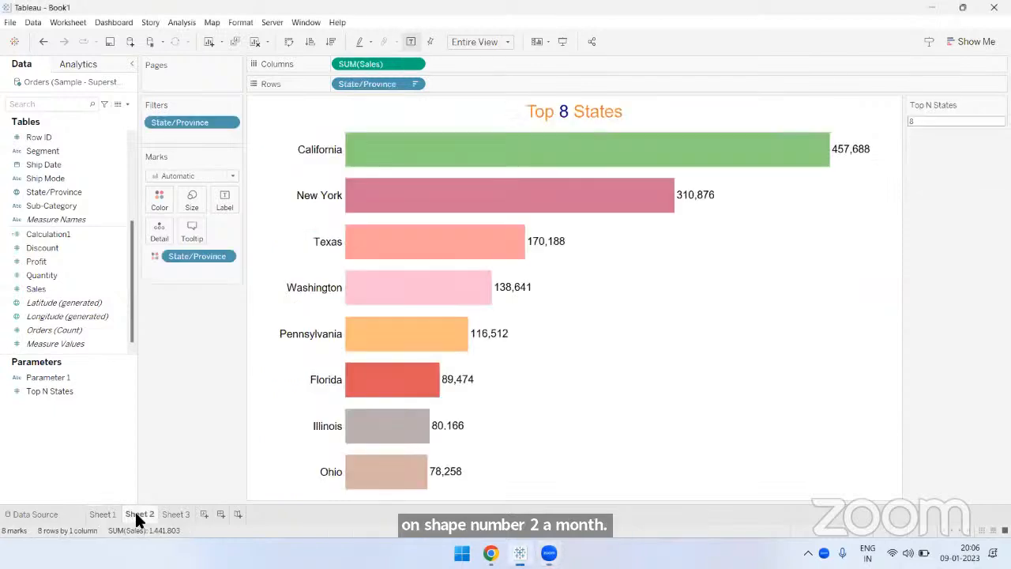
pyautogui.doubleClick(542, 111)
pyautogui.moveTo(430, 143); pyautogui.dragTo(451, 158)
pyautogui.click(525, 207)
pyautogui.doubleClick(645, 142)
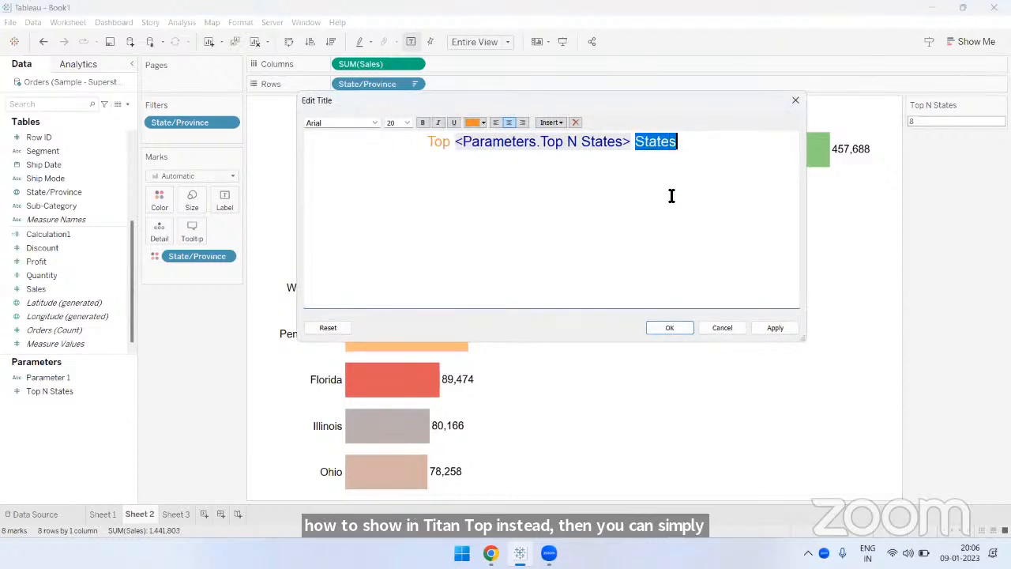
pyautogui.click(671, 197)
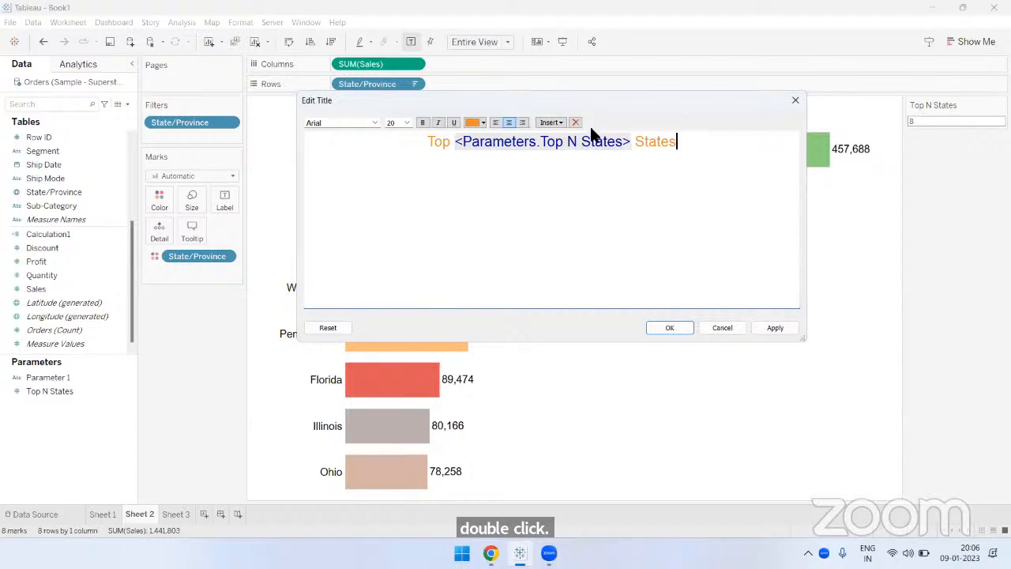
pyautogui.click(549, 124)
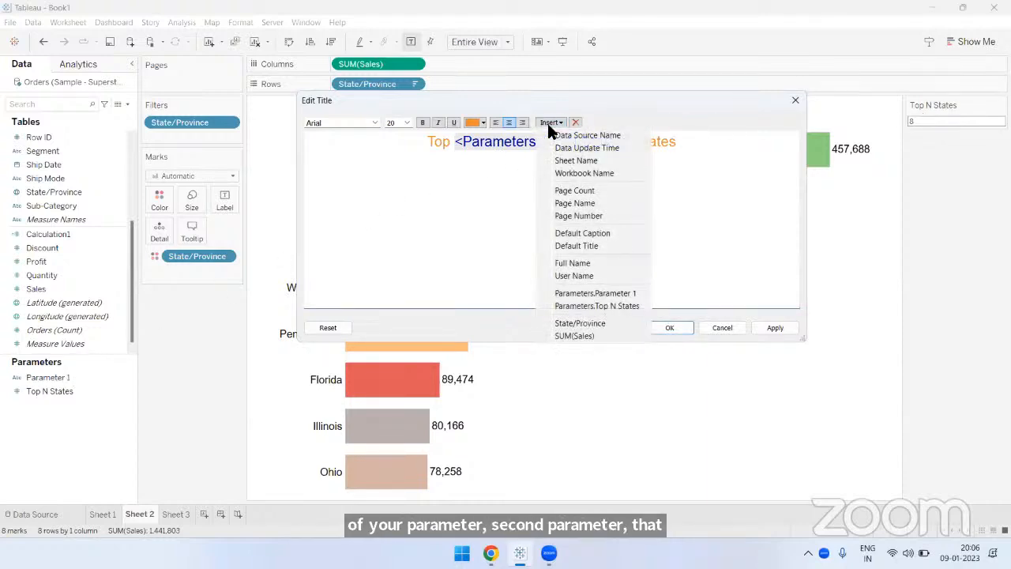
pyautogui.click(587, 305)
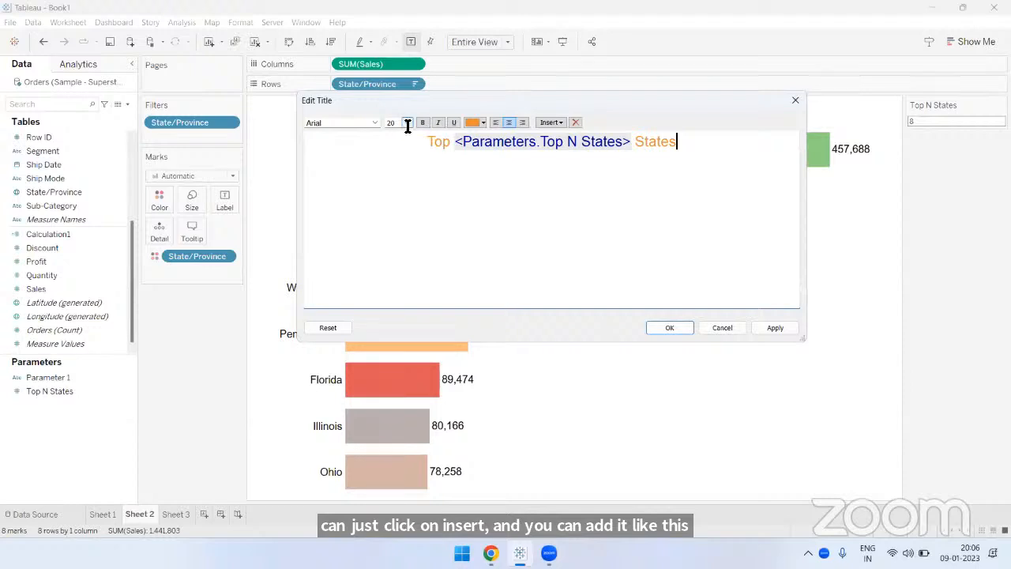
pyautogui.click(795, 101)
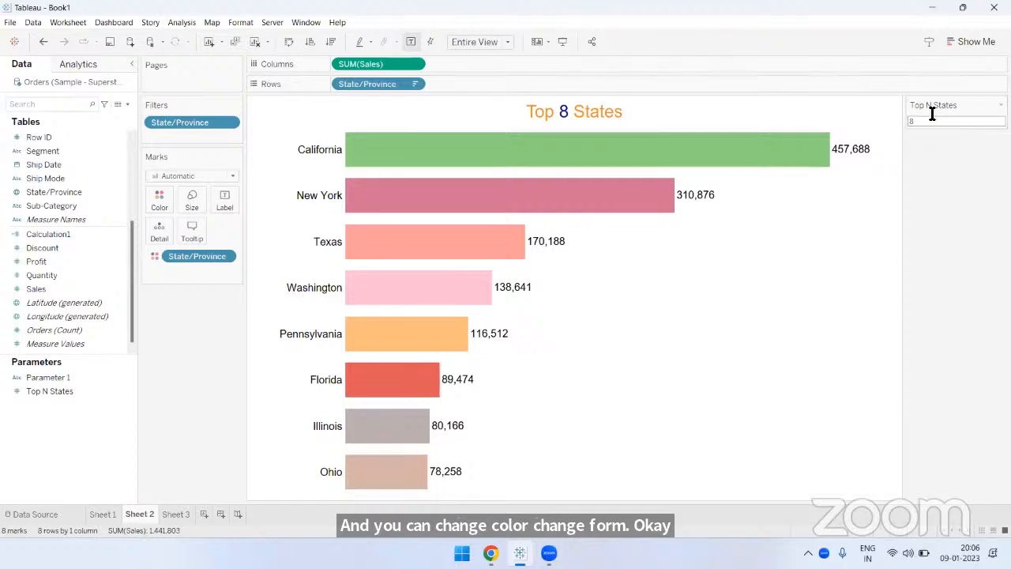
# - Check the Show Parameter option of the Top N States parameter and close its options
pyautogui.rightClick(46, 389)
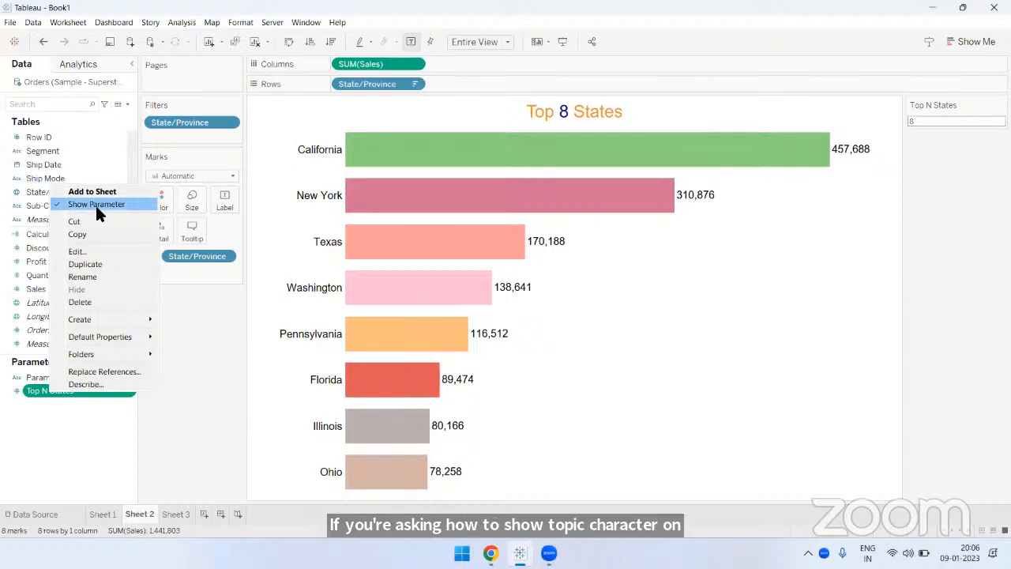
pyautogui.click(198, 371)
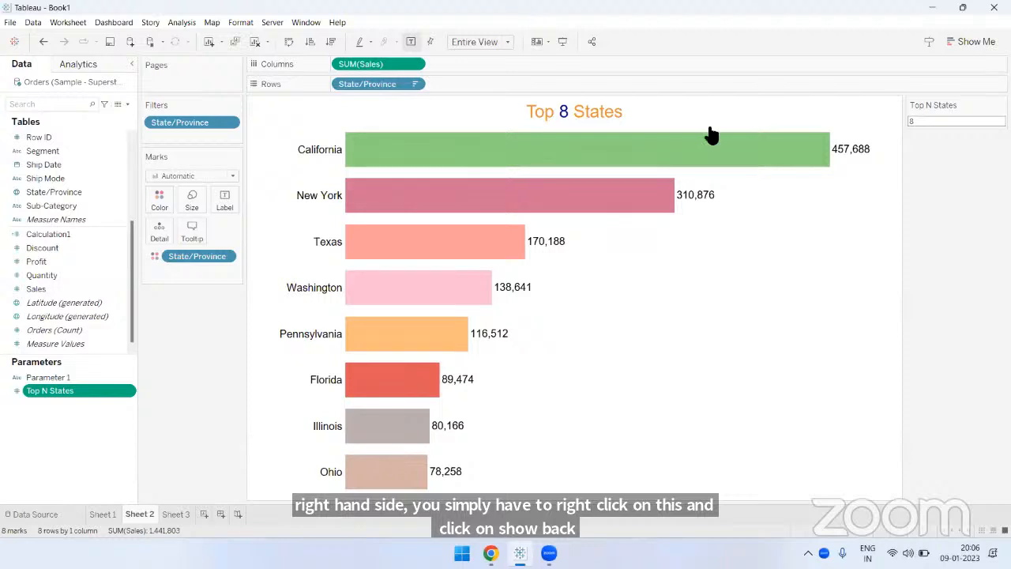
# - Review the Top N States parameter's data type, current value and range settings, and close them without changes
pyautogui.moveTo(711, 136)
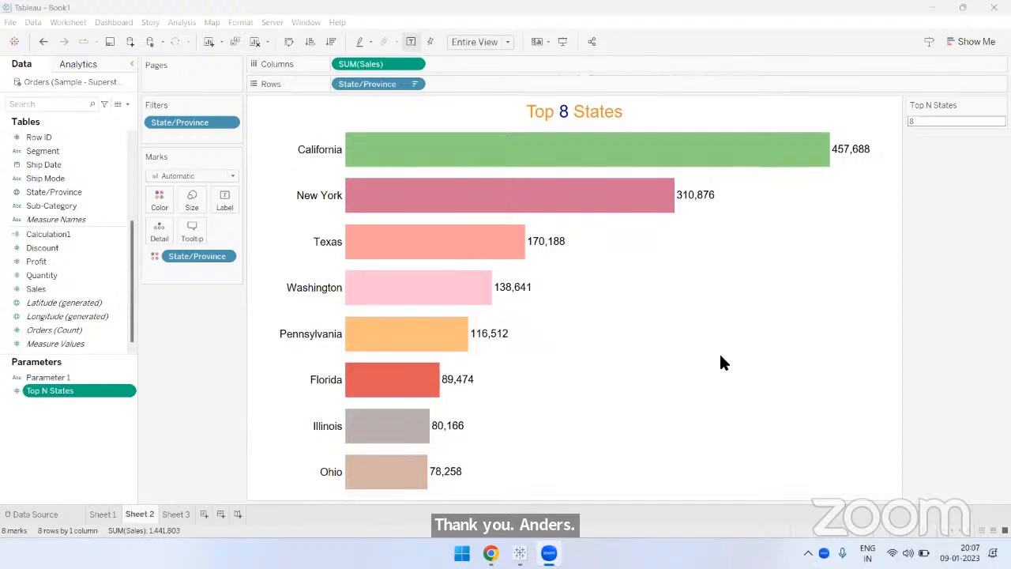
pyautogui.rightClick(61, 390)
pyautogui.click(93, 253)
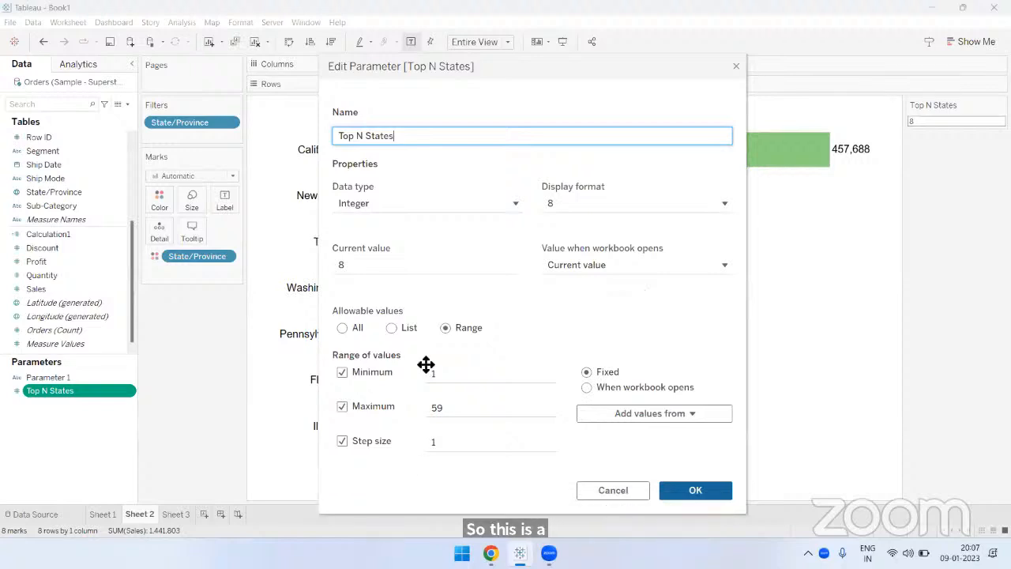
pyautogui.moveTo(480, 90); pyautogui.dragTo(467, 77)
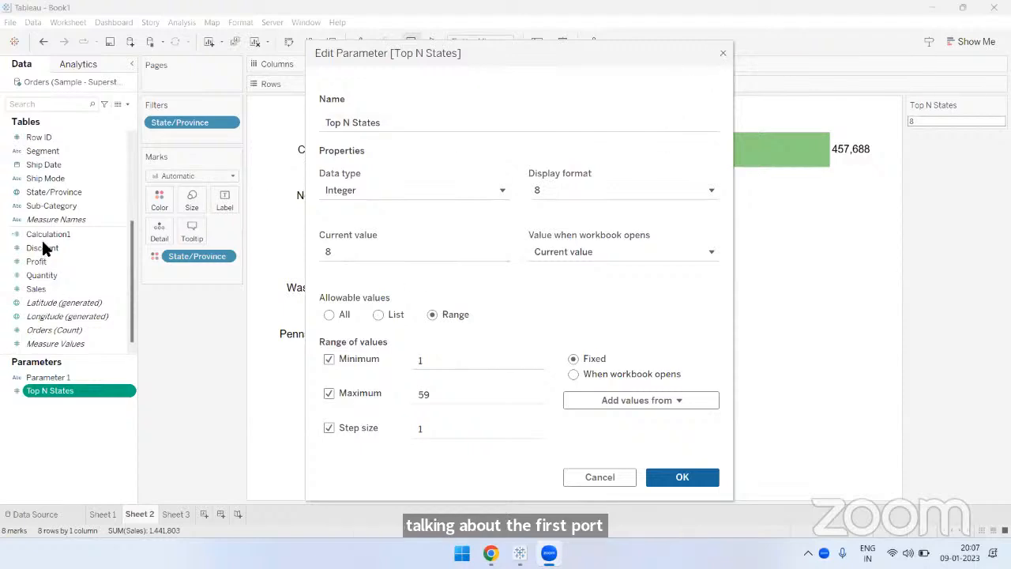
pyautogui.click(723, 52)
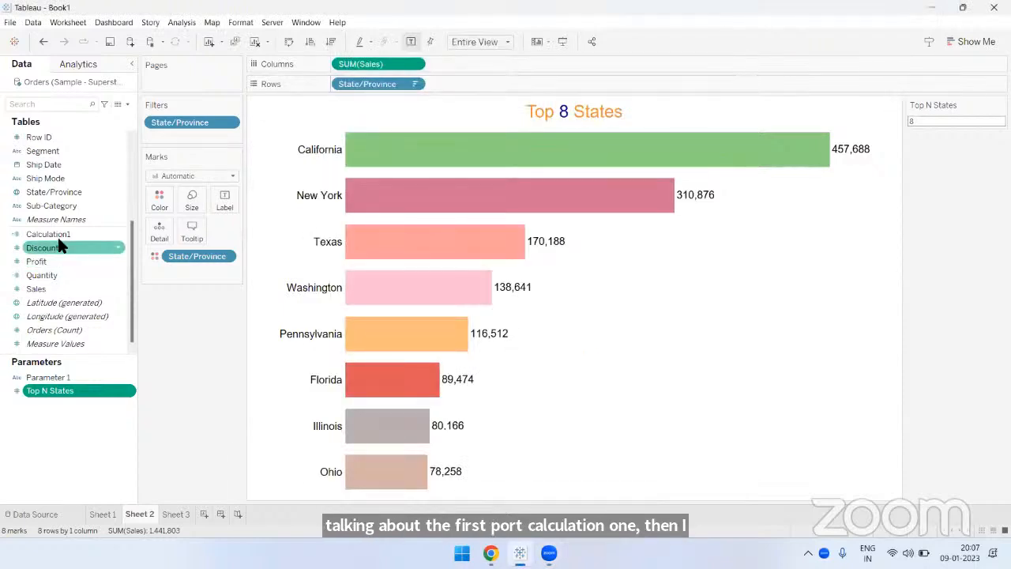
# - Open the Calculation1 formula, select all of its text, and close the calculation editor without changes
pyautogui.rightClick(58, 236)
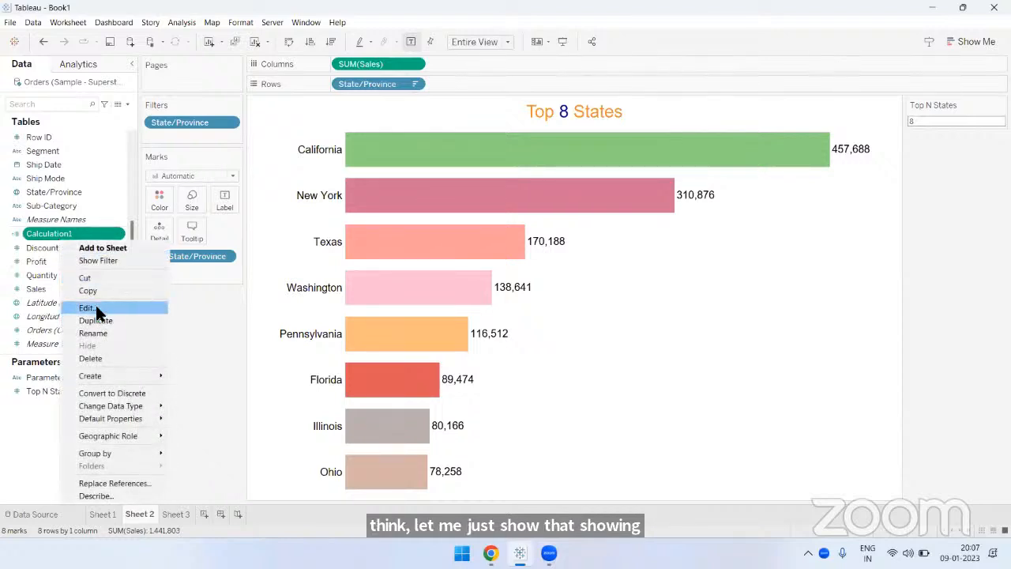
pyautogui.click(96, 306)
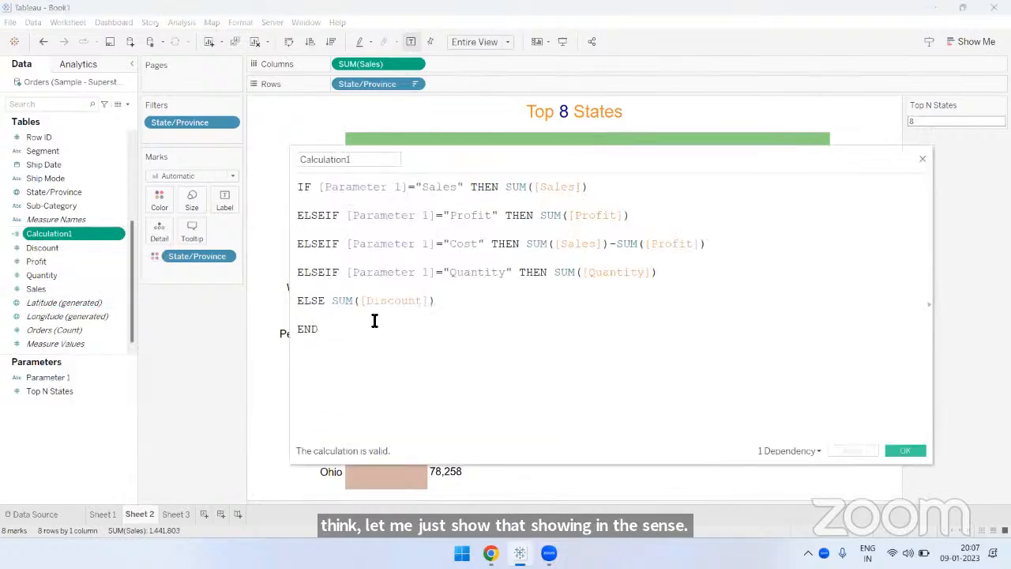
pyautogui.hotkey('ctrl', 'a')
pyautogui.keyDown('ctrl'); pyautogui.scroll(2, 644, 248); pyautogui.keyUp('ctrl')
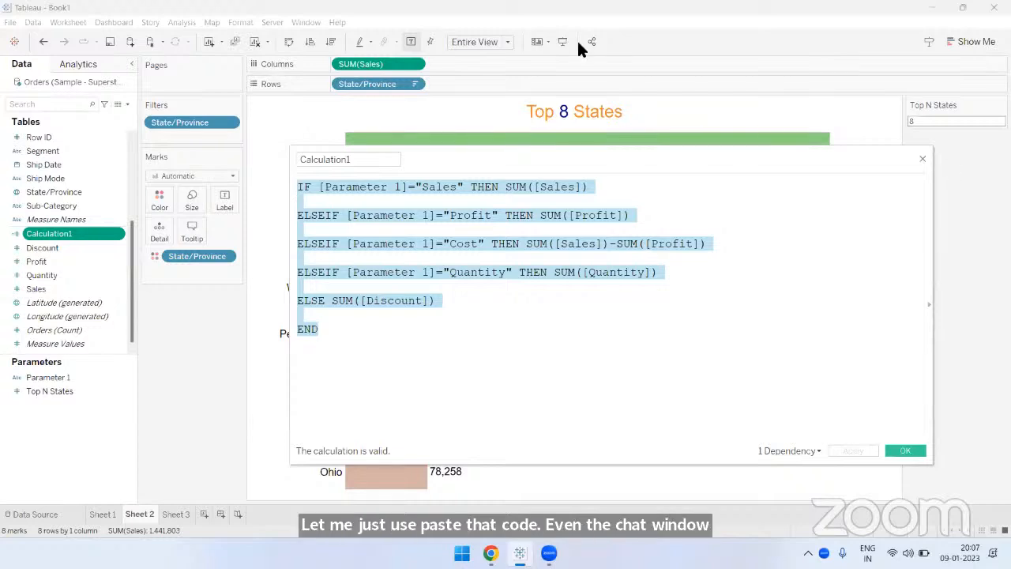
pyautogui.press('Escape')
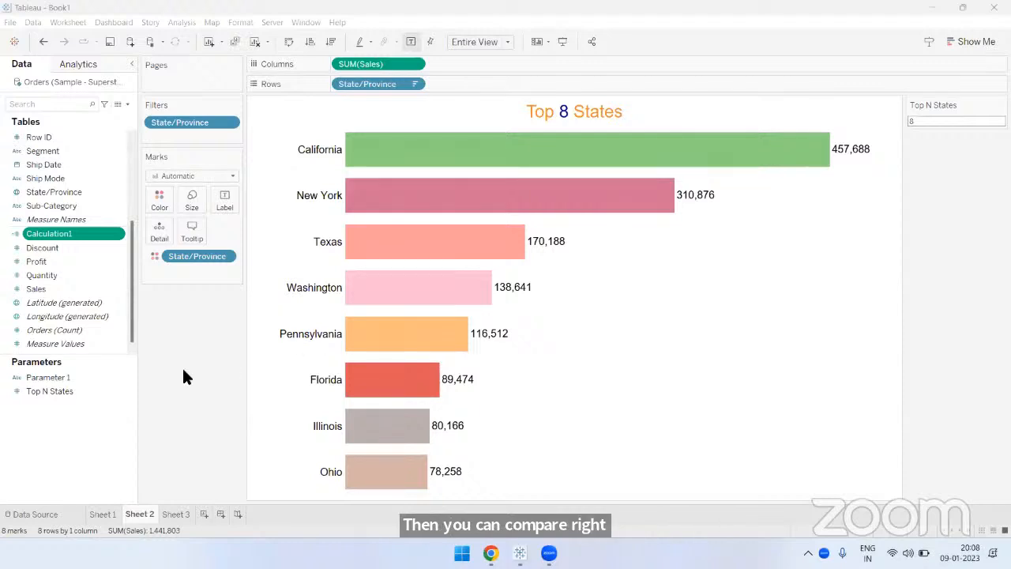
# - Reopen the Top N States parameter's settings for comparison, and close them with the values as they are
pyautogui.rightClick(49, 391)
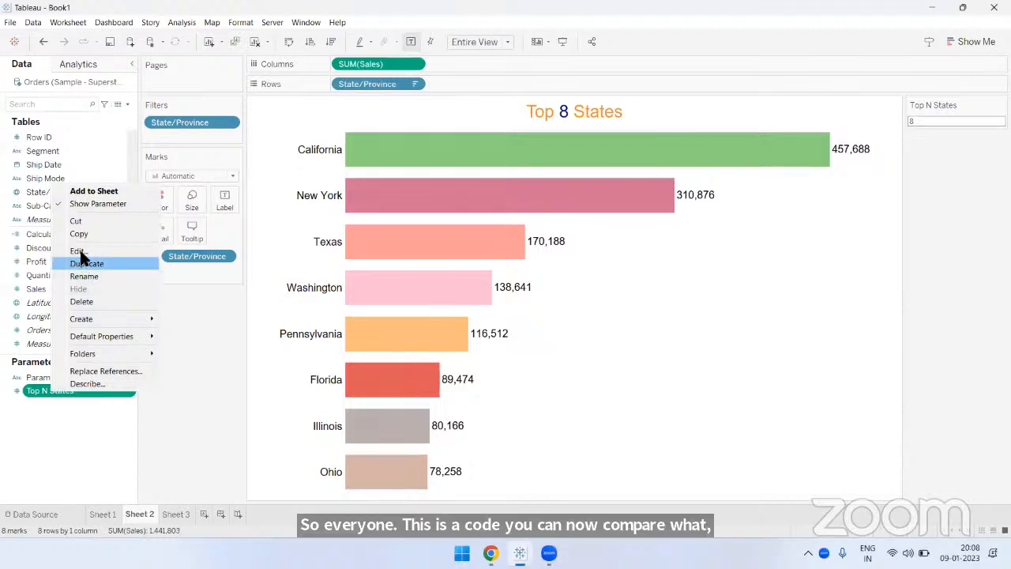
pyautogui.click(79, 250)
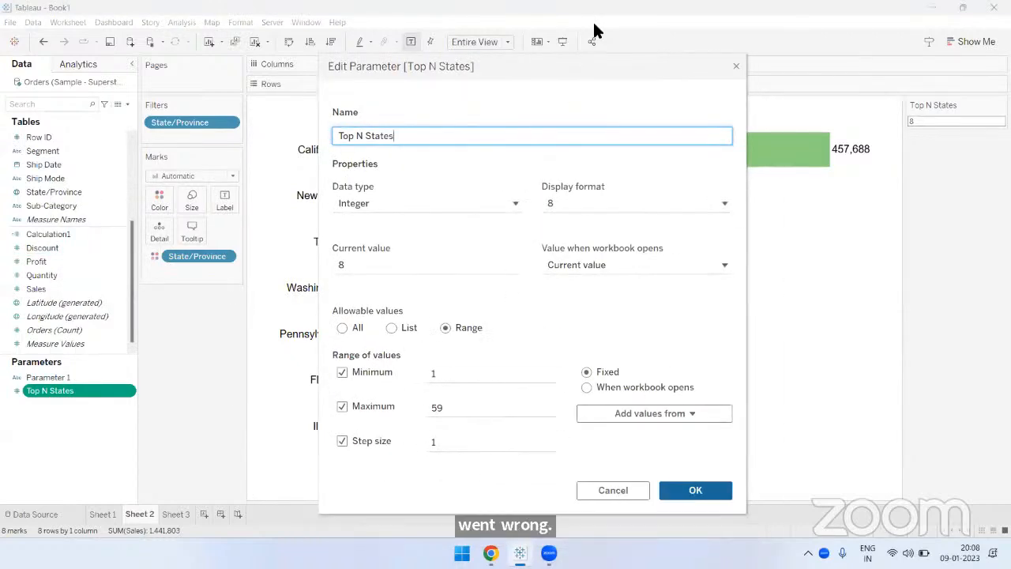
pyautogui.click(659, 188)
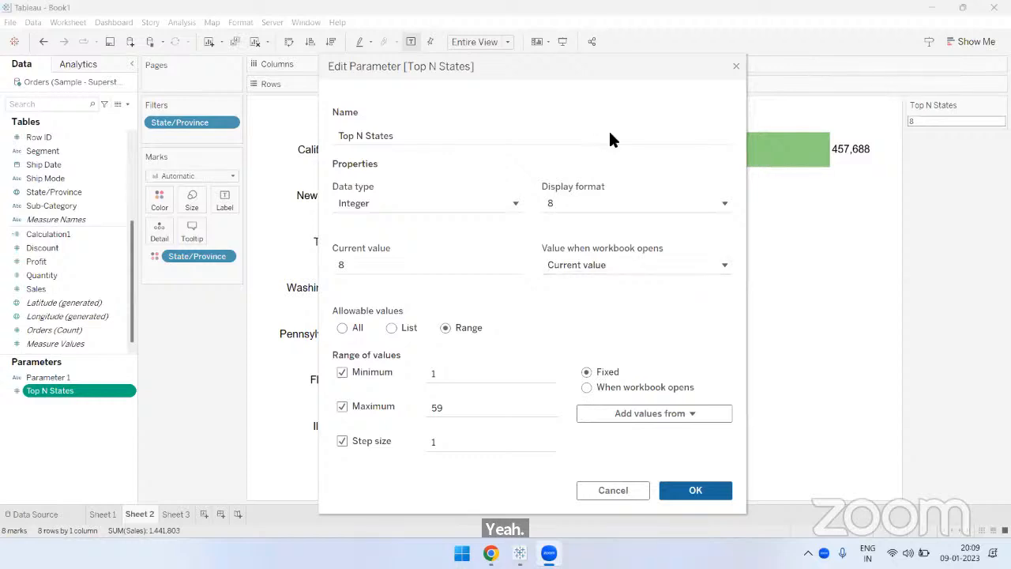
pyautogui.press('Return')
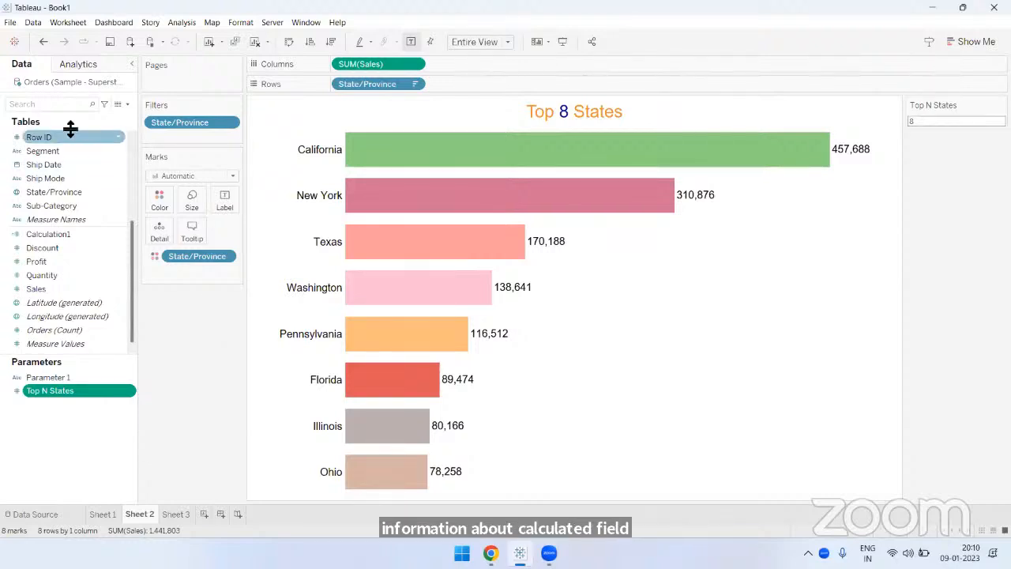
# - Start a new calculated field to examine the function list and its categories, and close it without creating the field
pyautogui.click(127, 104)
pyautogui.click(117, 112)
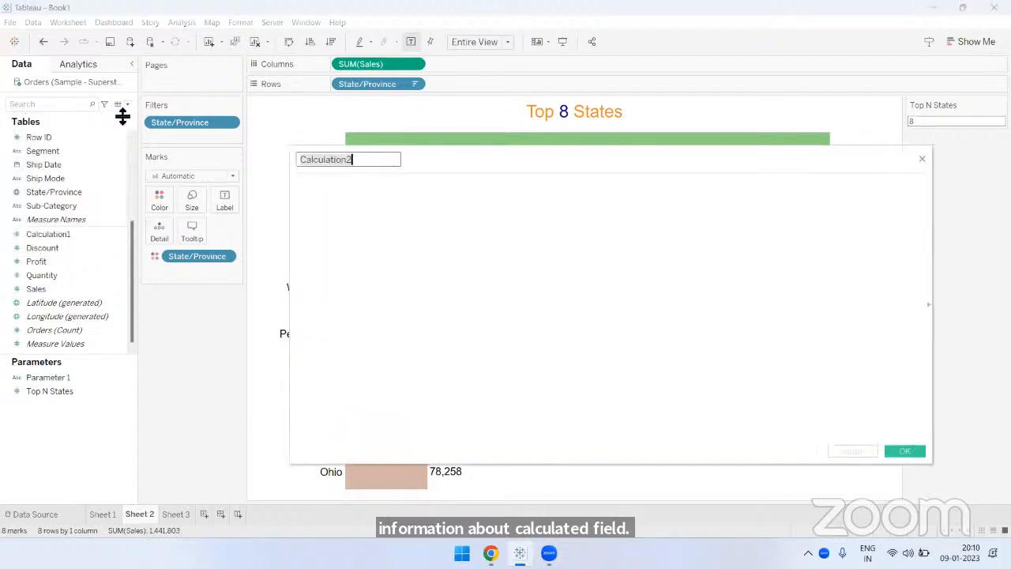
pyautogui.moveTo(518, 162); pyautogui.dragTo(309, 93)
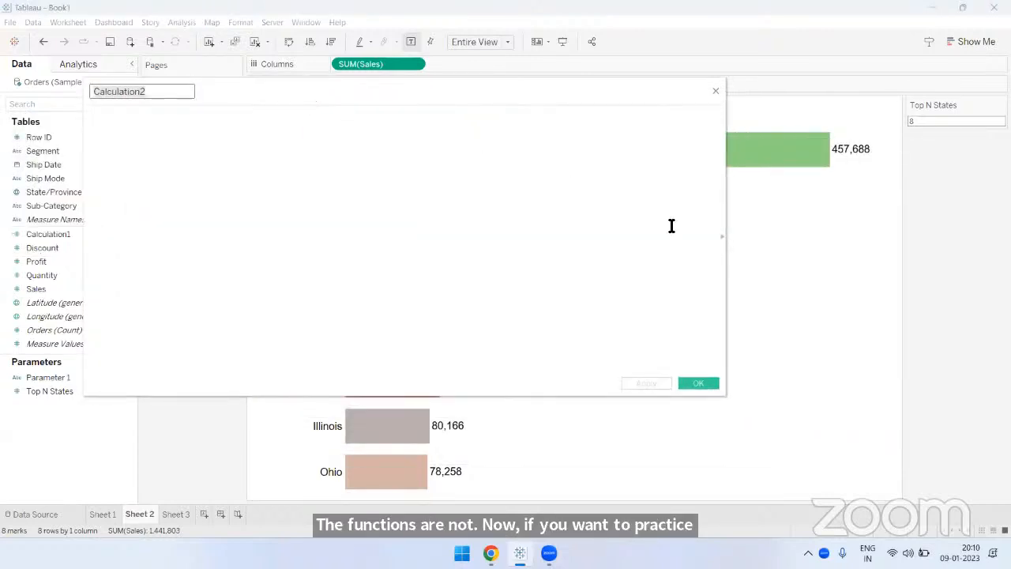
pyautogui.click(720, 236)
pyautogui.click(804, 95)
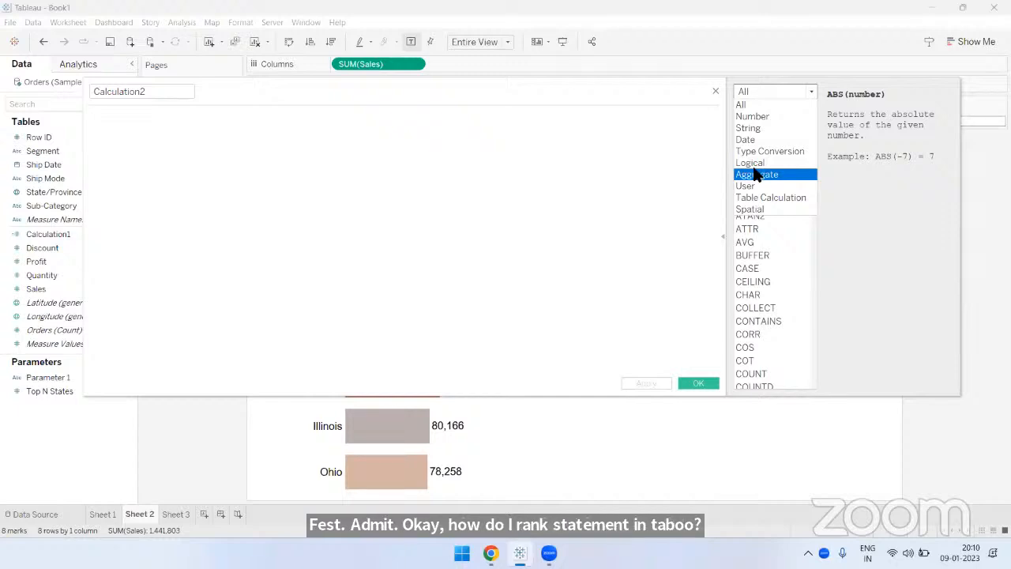
pyautogui.click(716, 91)
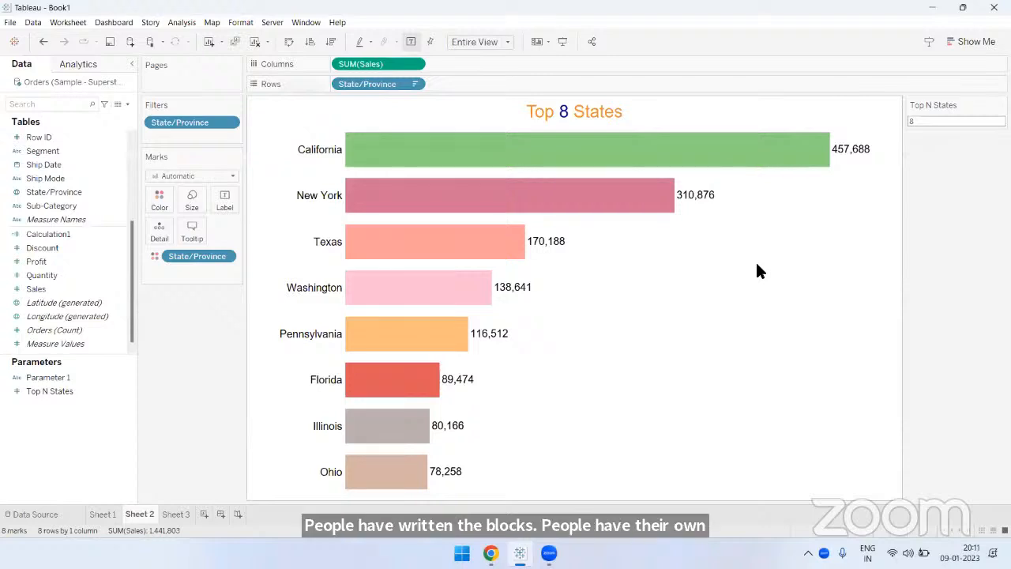
# - Show the Calculation1 formula in a narrower editor with the function list hidden, and close it without changes
pyautogui.moveTo(690, 222)
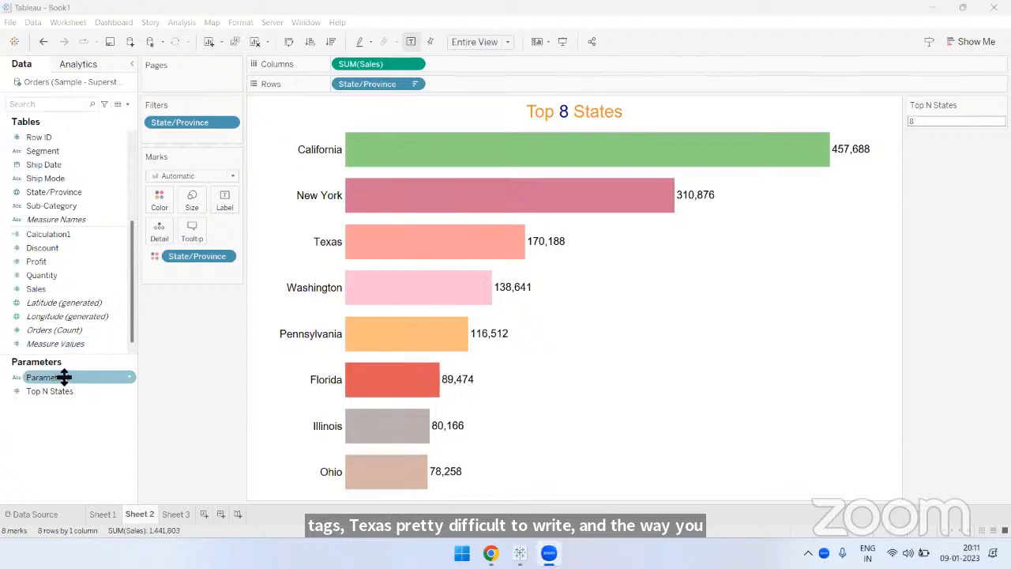
pyautogui.rightClick(63, 234)
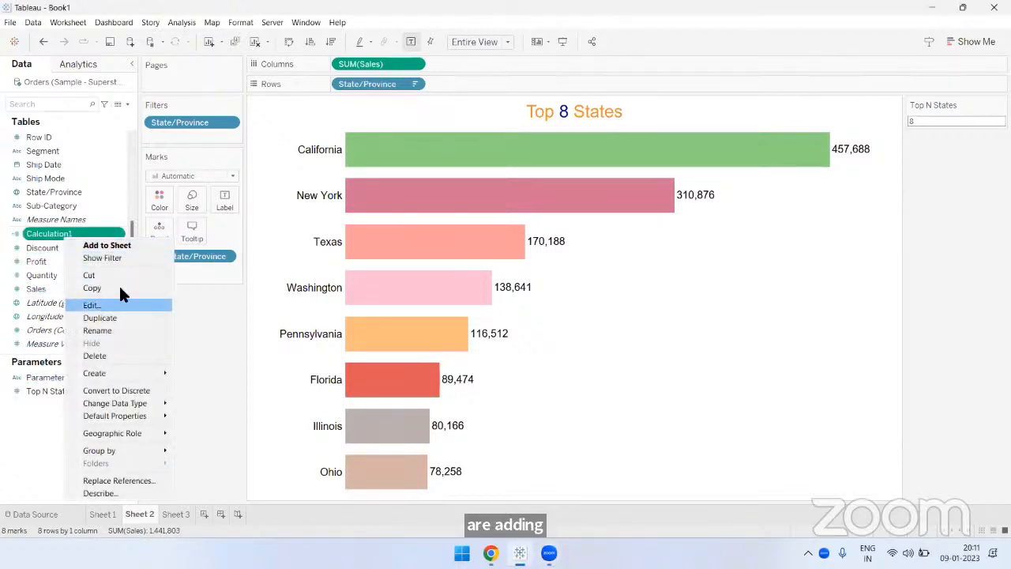
pyautogui.click(120, 305)
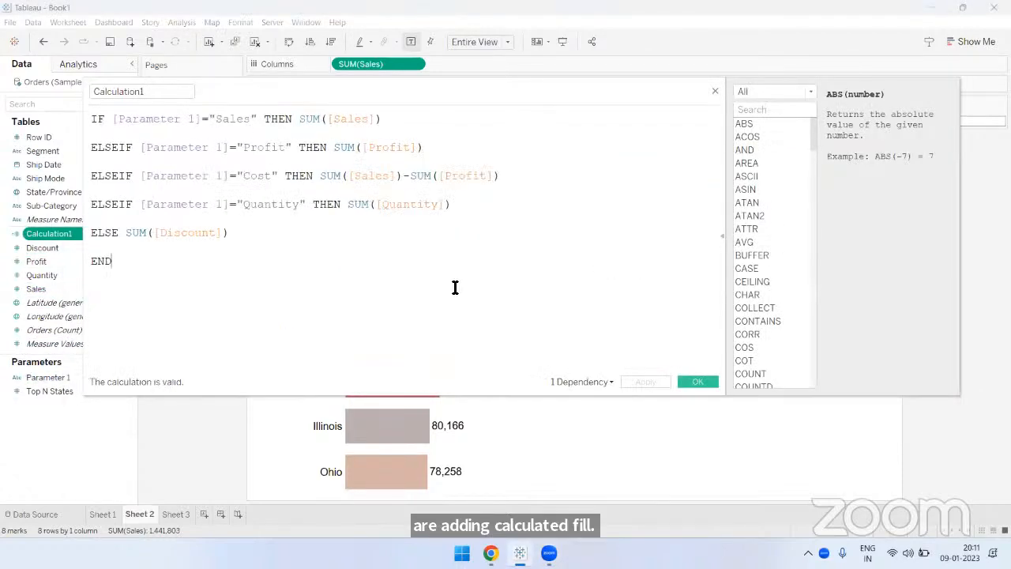
pyautogui.click(720, 234)
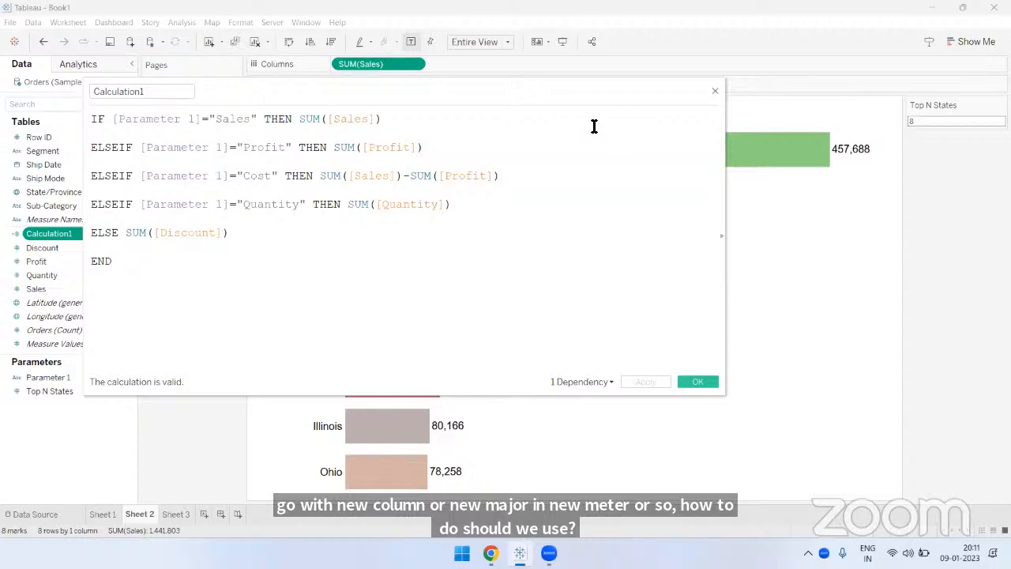
pyautogui.moveTo(583, 106); pyautogui.dragTo(753, 134)
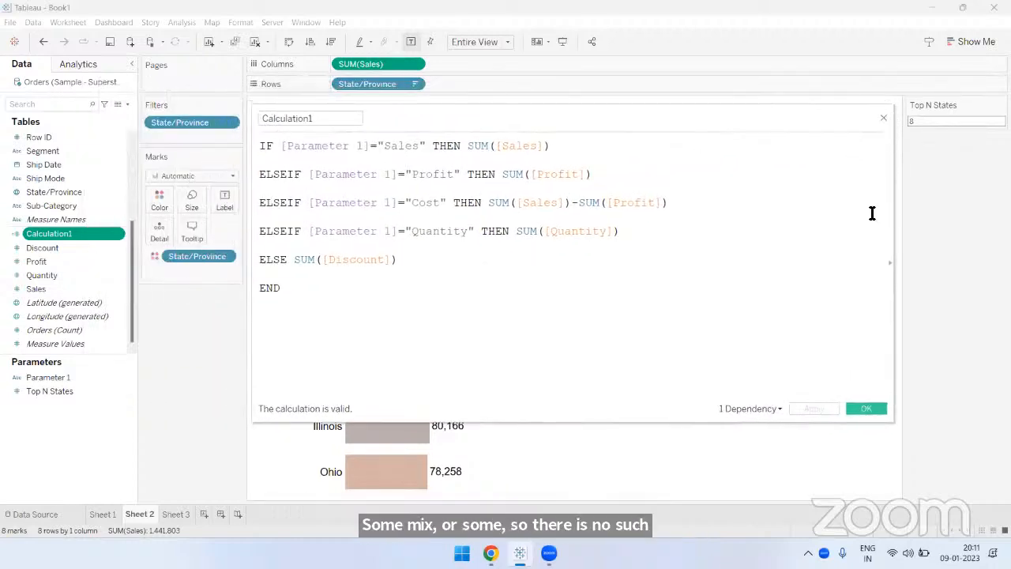
pyautogui.moveTo(892, 211); pyautogui.dragTo(770, 209)
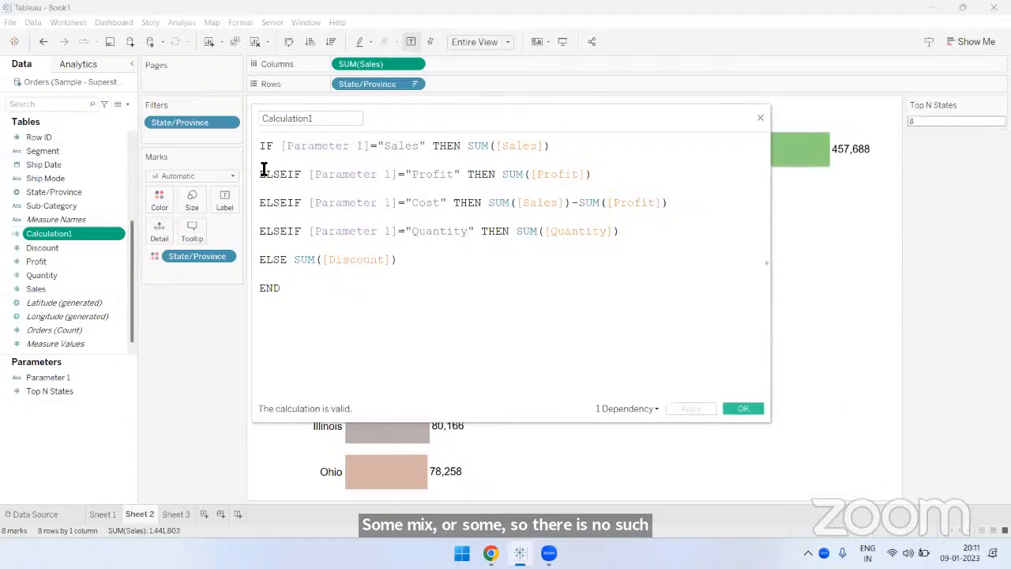
pyautogui.click(763, 117)
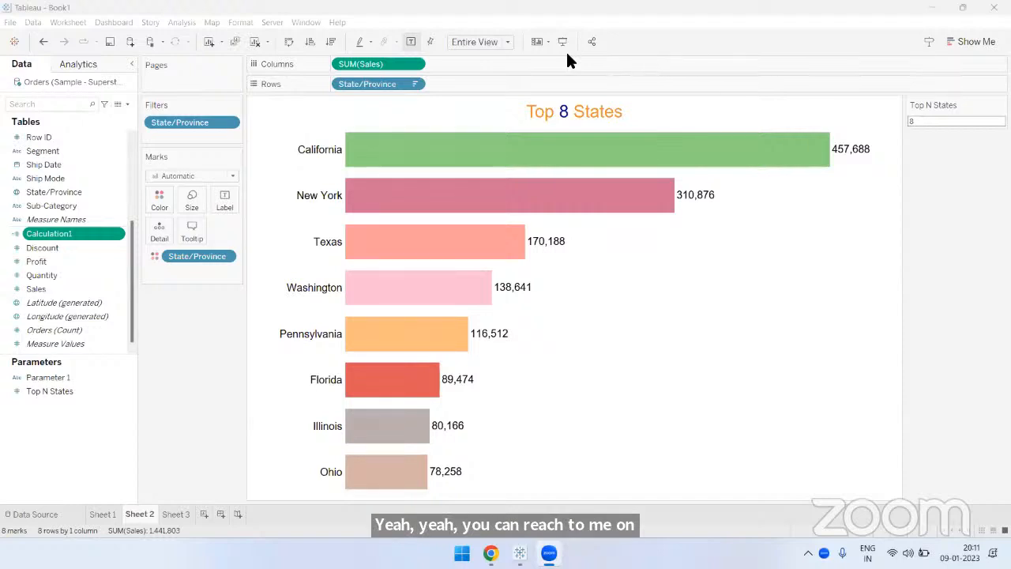
# - Review the Calculation1 IF statement again with Sheet 3 displayed behind it, and close the editor
pyautogui.rightClick(50, 235)
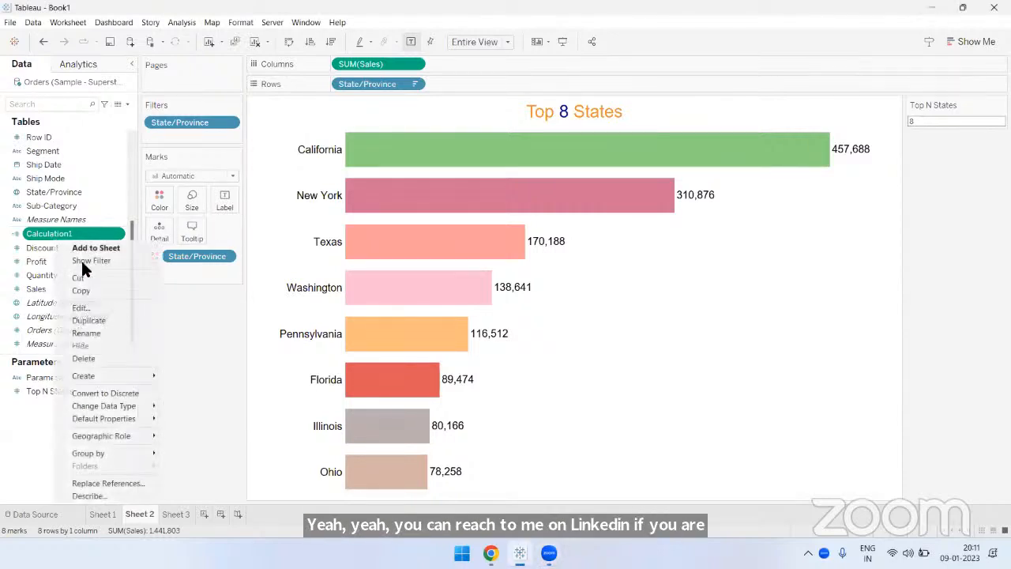
pyautogui.click(81, 307)
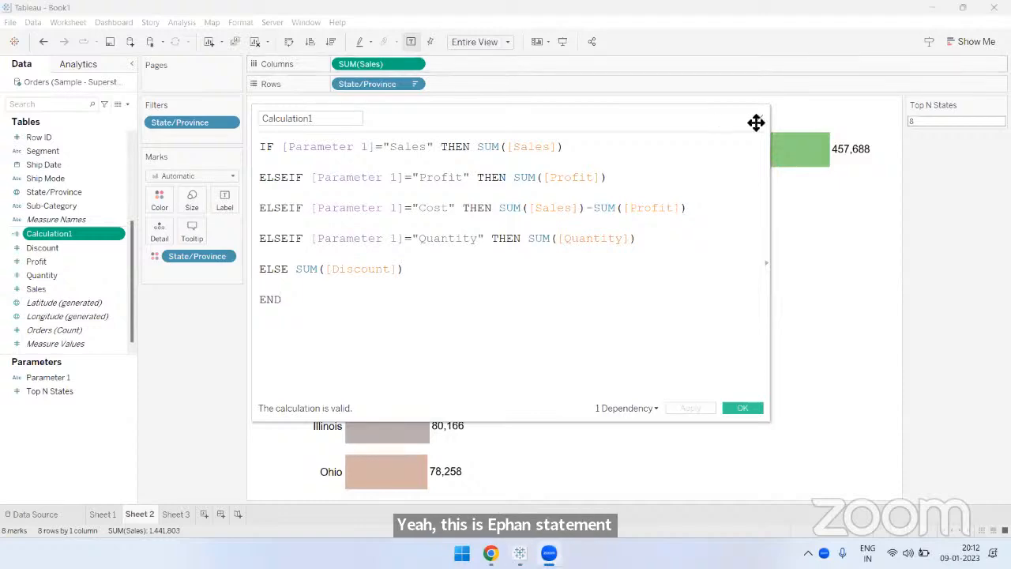
pyautogui.click(181, 514)
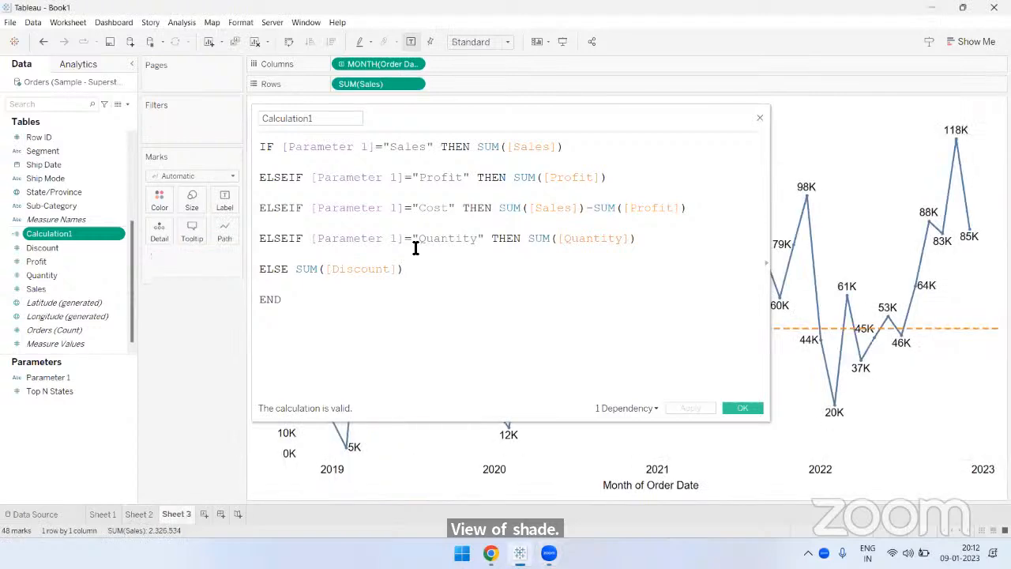
pyautogui.moveTo(532, 133); pyautogui.dragTo(558, 113)
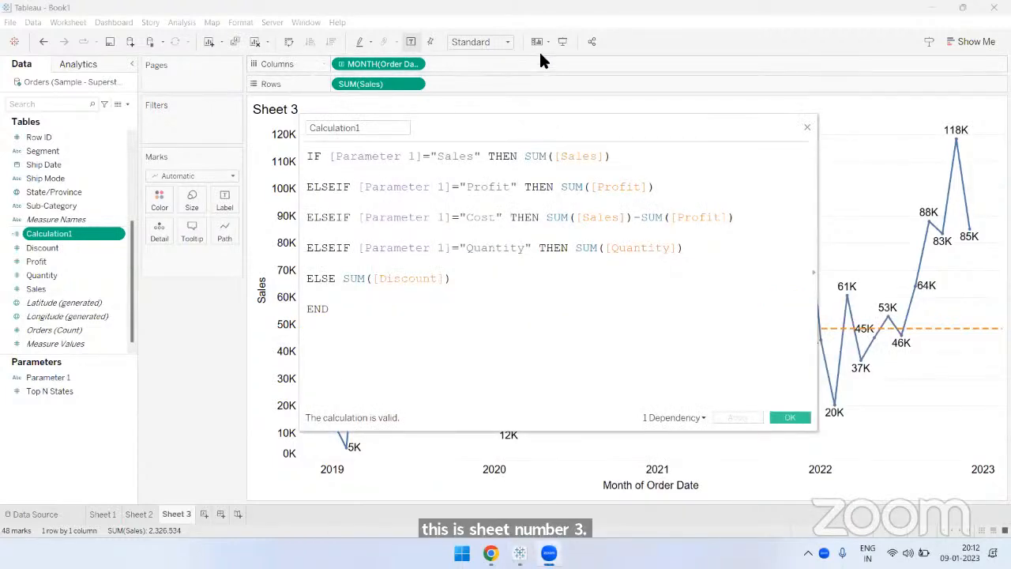
pyautogui.click(510, 293)
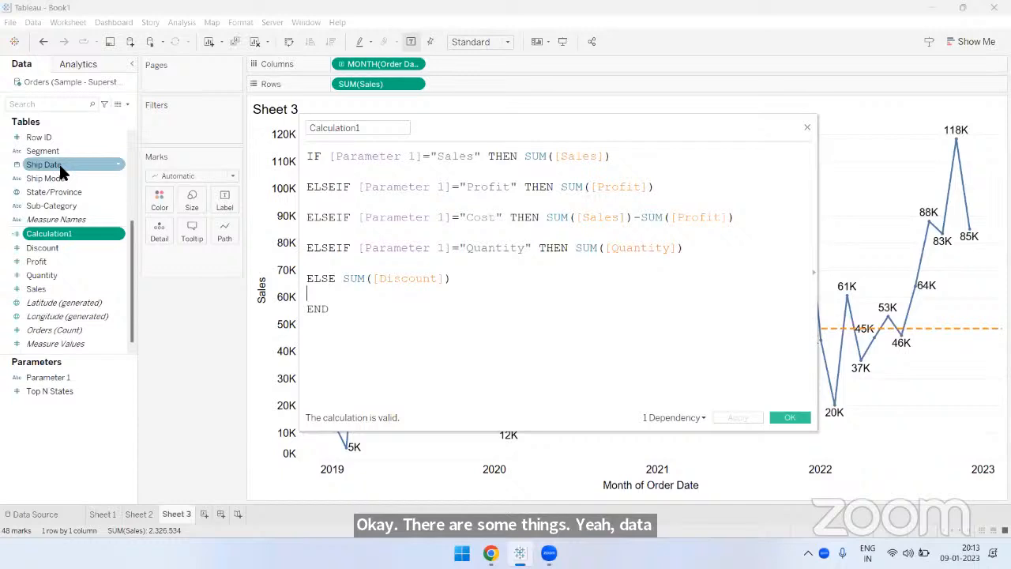
pyautogui.click(808, 127)
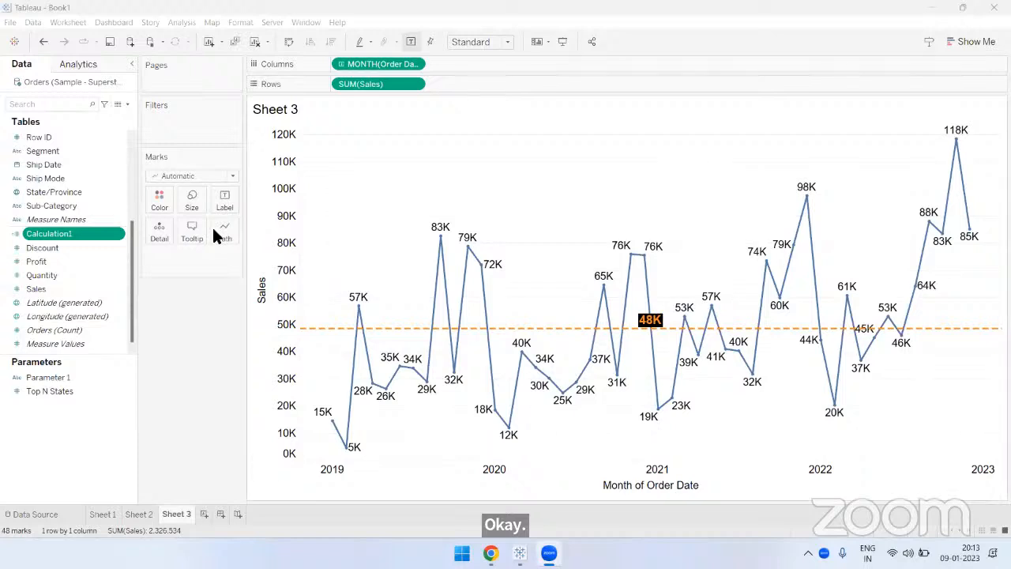
# - In Calculation1, add an extra closing parenthesis after SUM([Discount]) and inspect the calculation's error details
pyautogui.rightClick(93, 234)
pyautogui.click(110, 304)
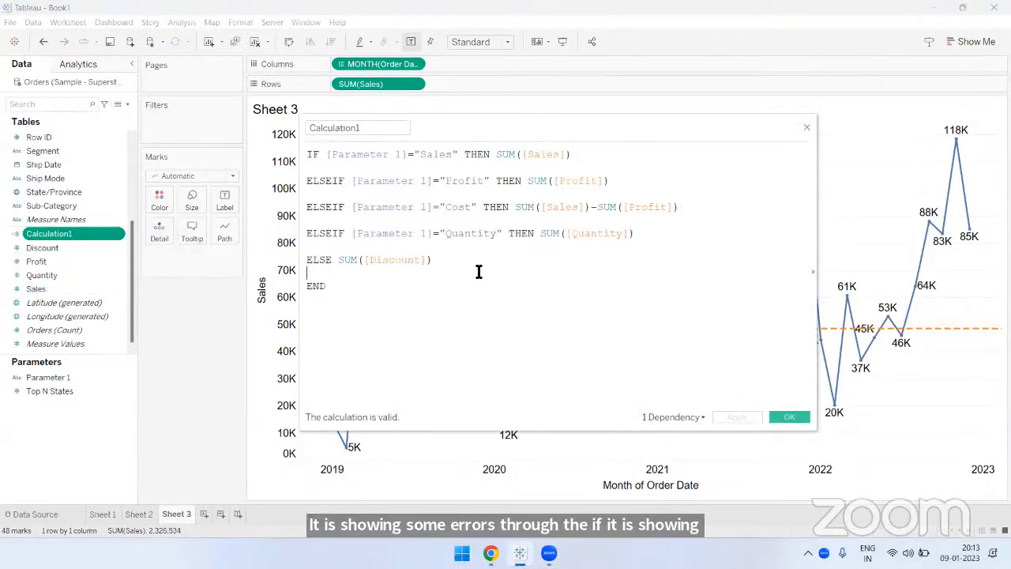
pyautogui.click(434, 259)
pyautogui.write(')')
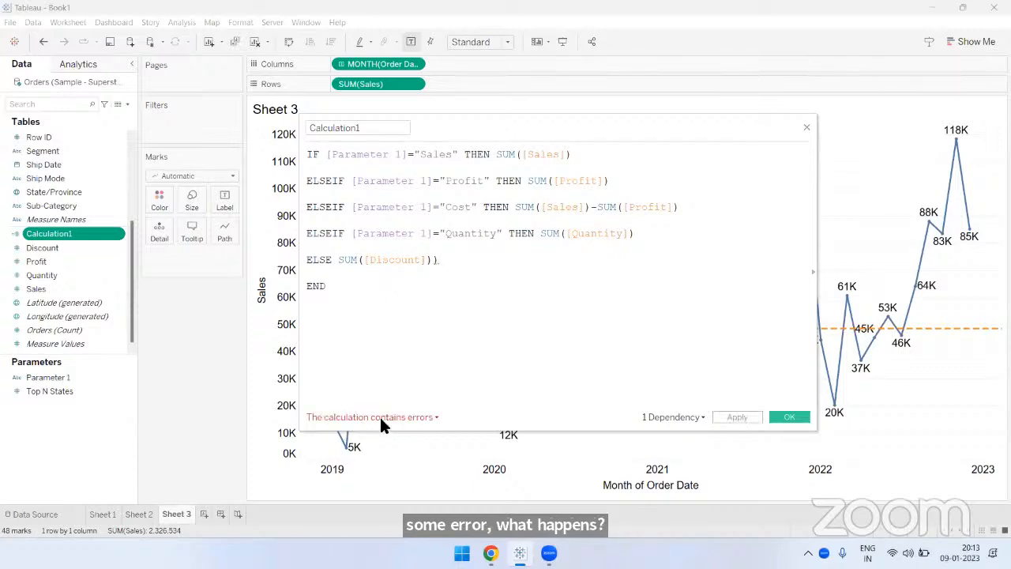
pyautogui.click(373, 418)
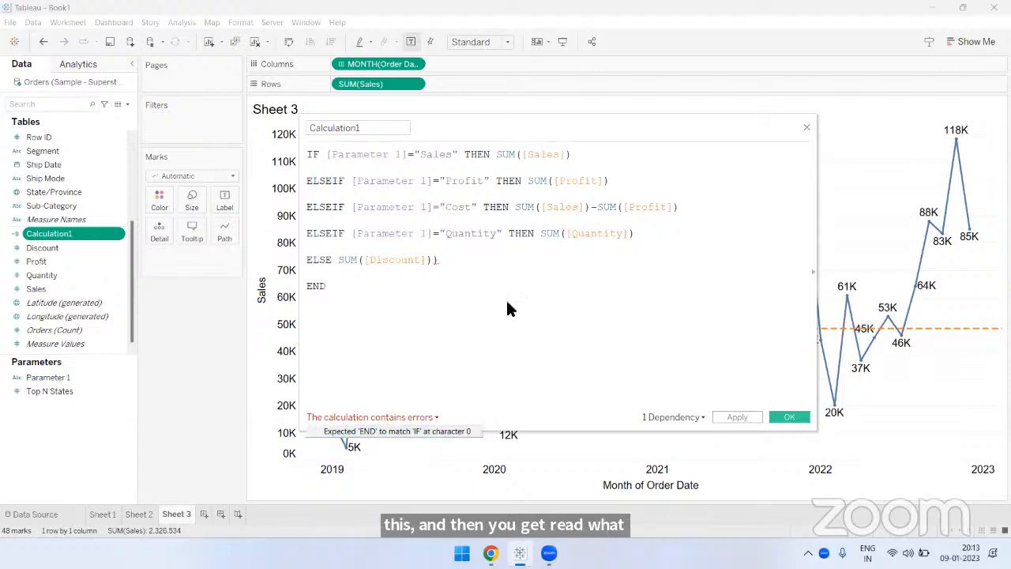
# - Remove the extra closing parenthesis after SUM([Discount]) in the Calculation1 formula
pyautogui.click(485, 268)
pyautogui.scroll(1, 489, 269)
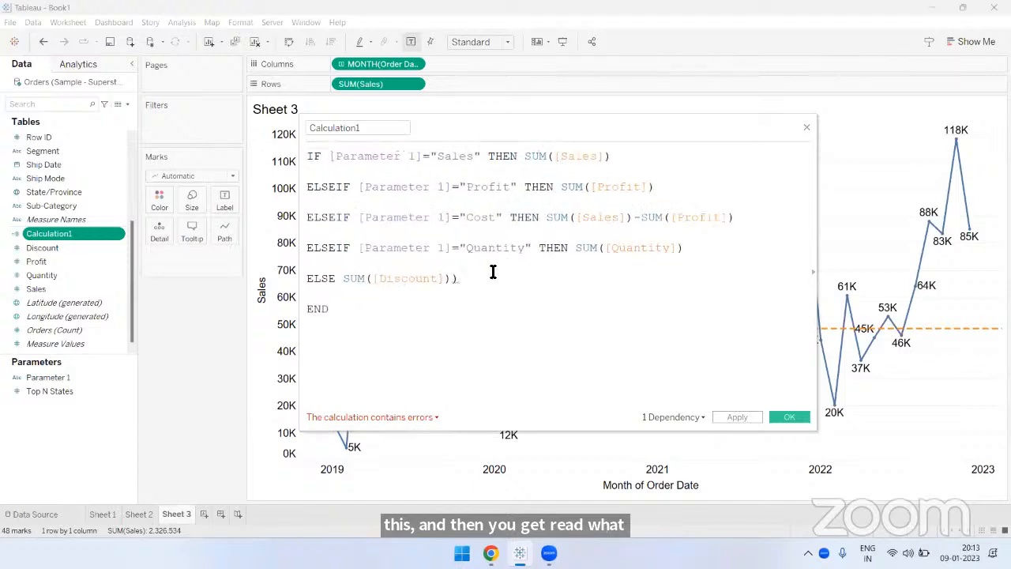
pyautogui.click(446, 279)
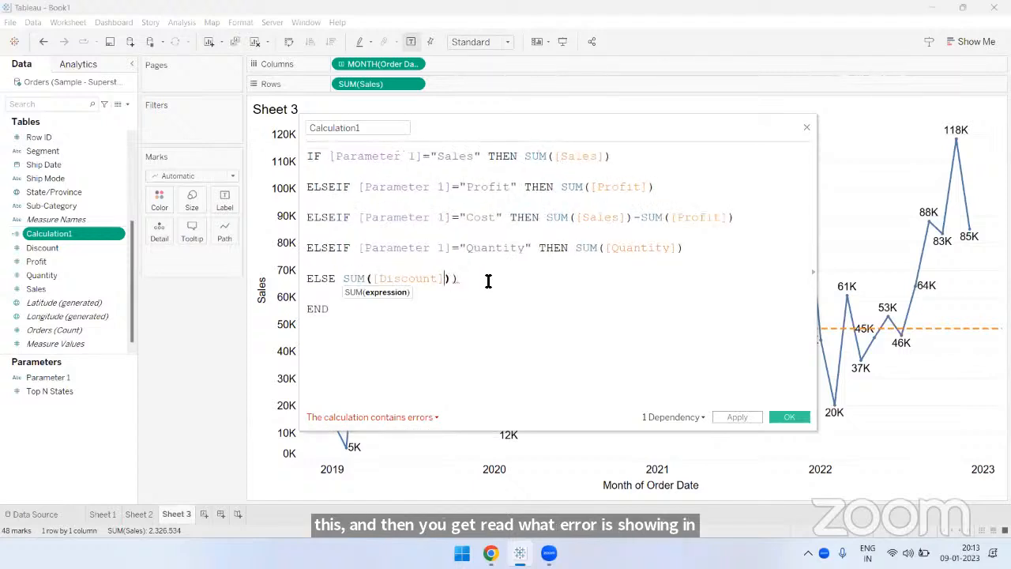
pyautogui.press('Delete')
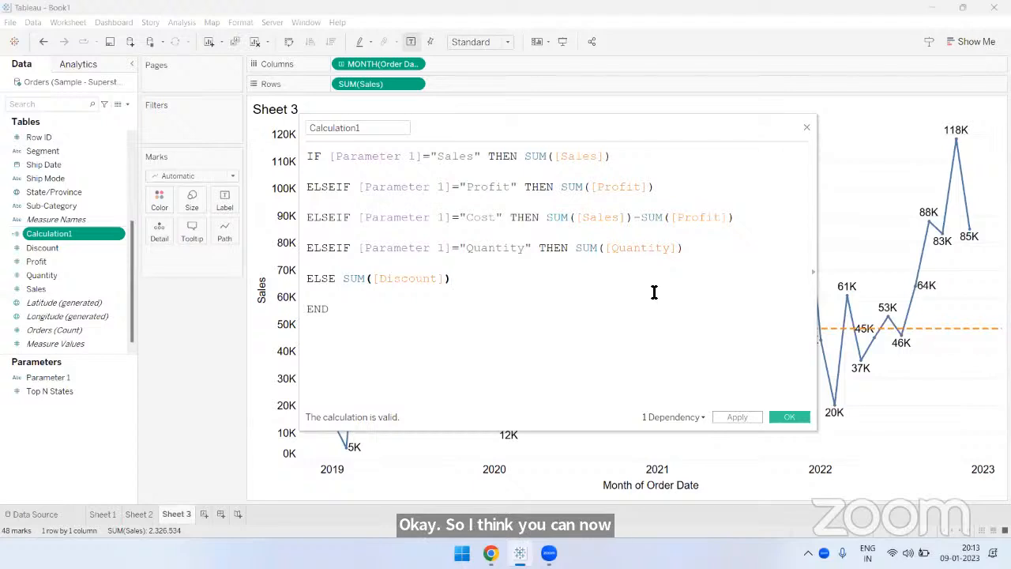
# - Close the Calculation1 editor and show where a Reference Line can be placed on the Sheet 3 chart, without adding one
pyautogui.click(806, 128)
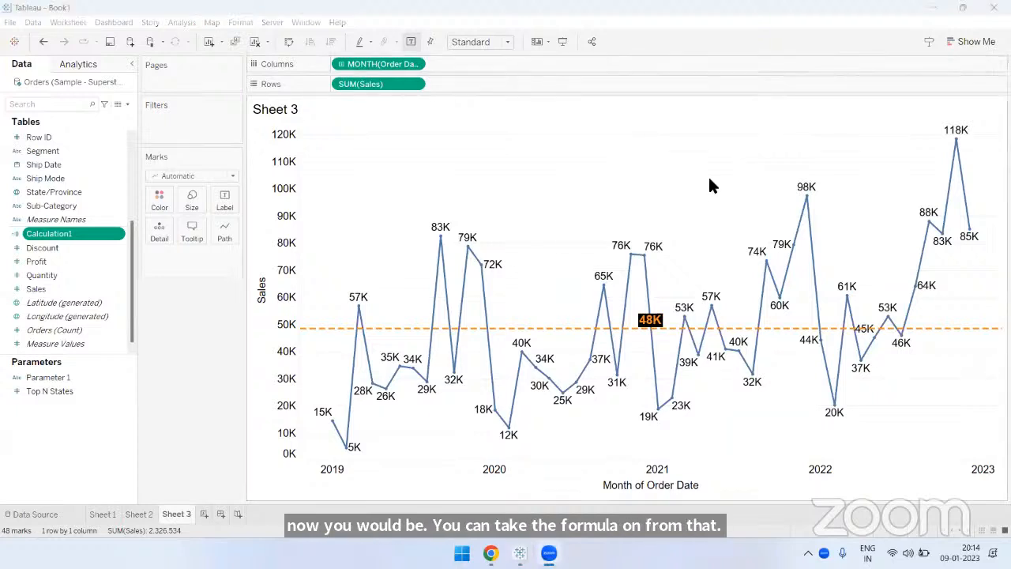
pyautogui.moveTo(656, 326)
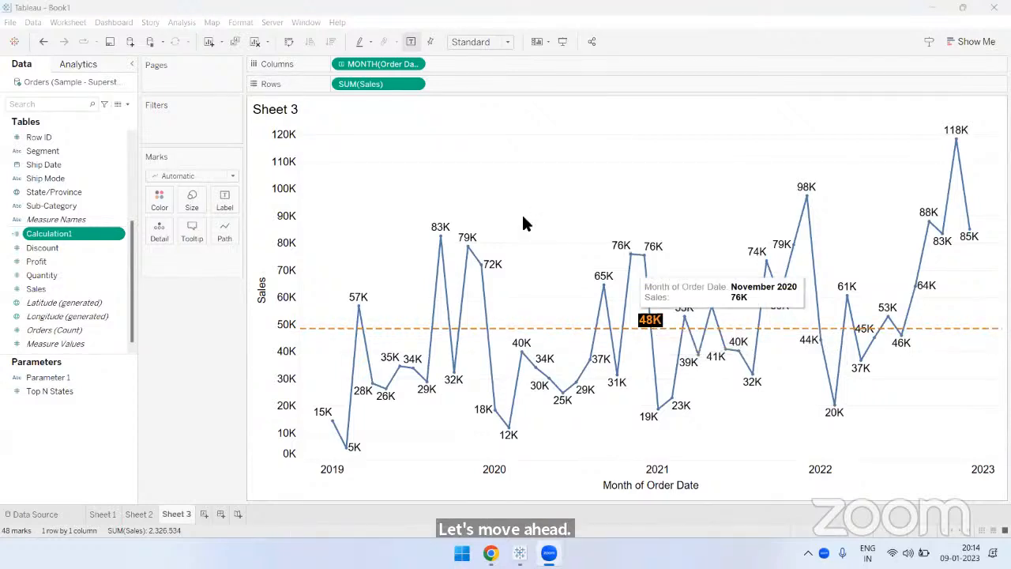
pyautogui.click(77, 67)
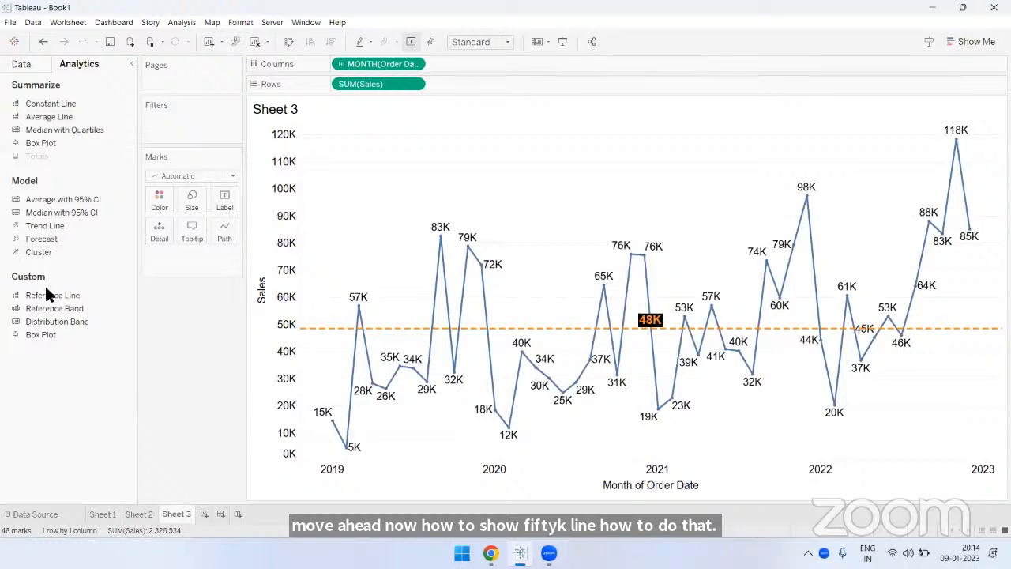
pyautogui.moveTo(47, 294); pyautogui.dragTo(383, 214)
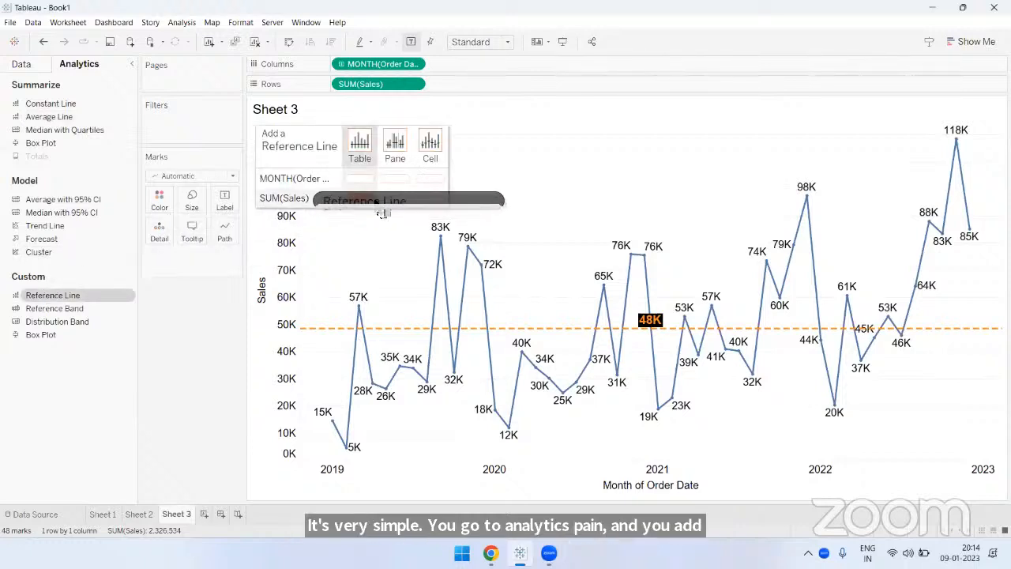
pyautogui.moveTo(383, 213); pyautogui.dragTo(205, 312)
# - Open the existing average reference line's settings on Sheet 3, review its line formatting options, and close them unchanged
pyautogui.click(377, 328)
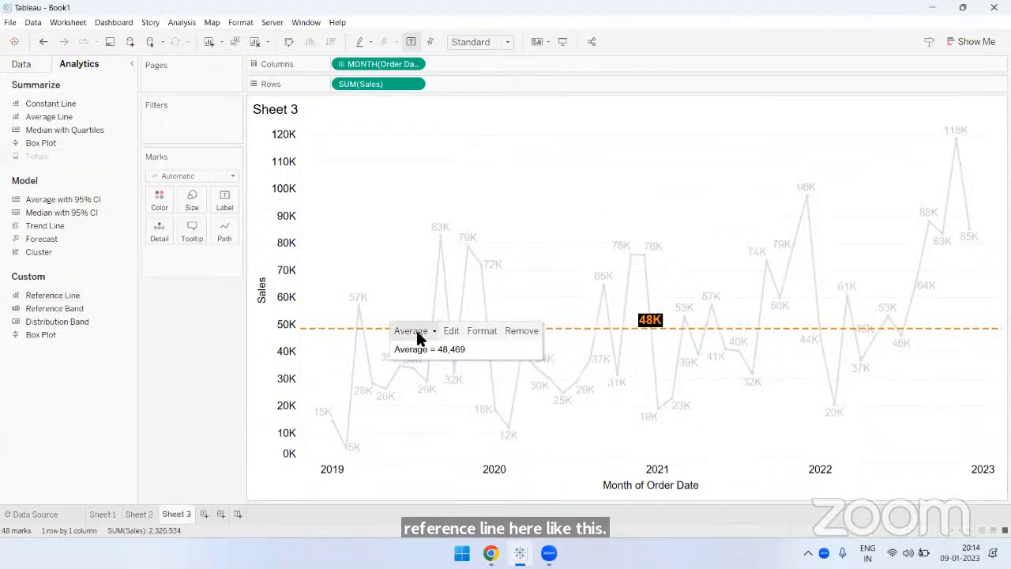
pyautogui.click(450, 331)
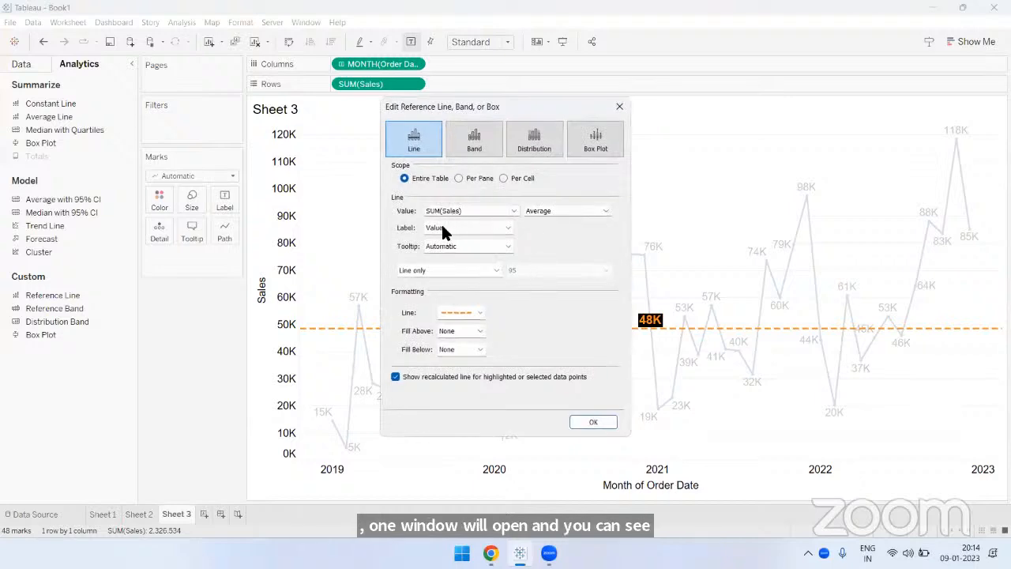
pyautogui.click(447, 314)
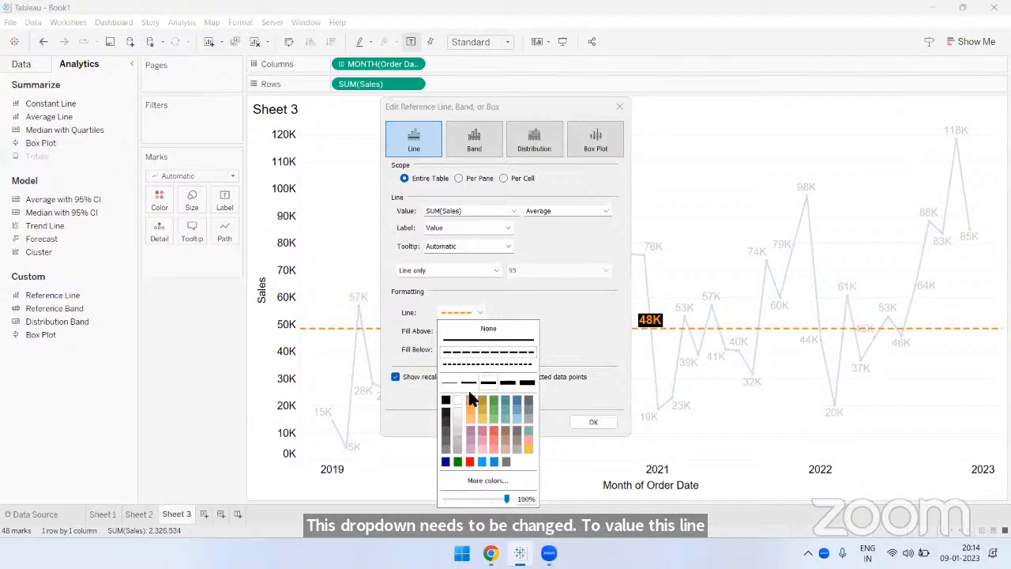
pyautogui.click(563, 326)
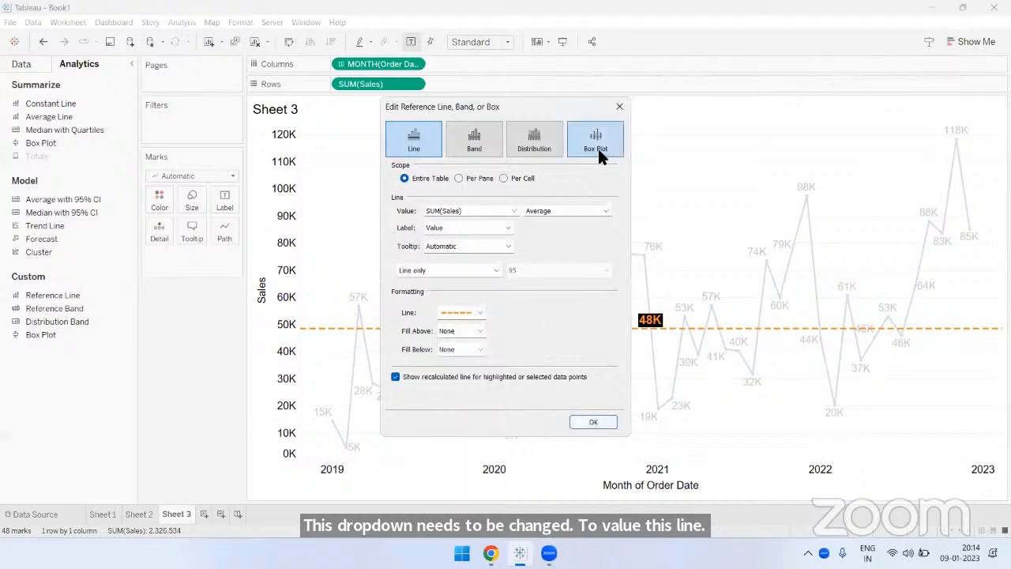
pyautogui.click(619, 106)
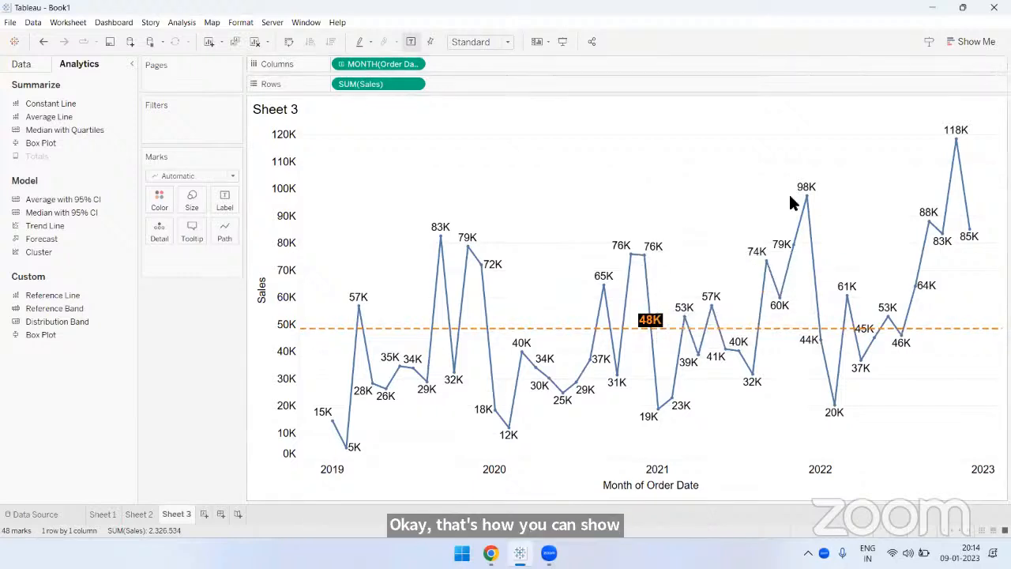
# - Add a new worksheet, and enlarge the Tables field list by lowering its divider with Parameters and widening the Data pane
pyautogui.click(203, 514)
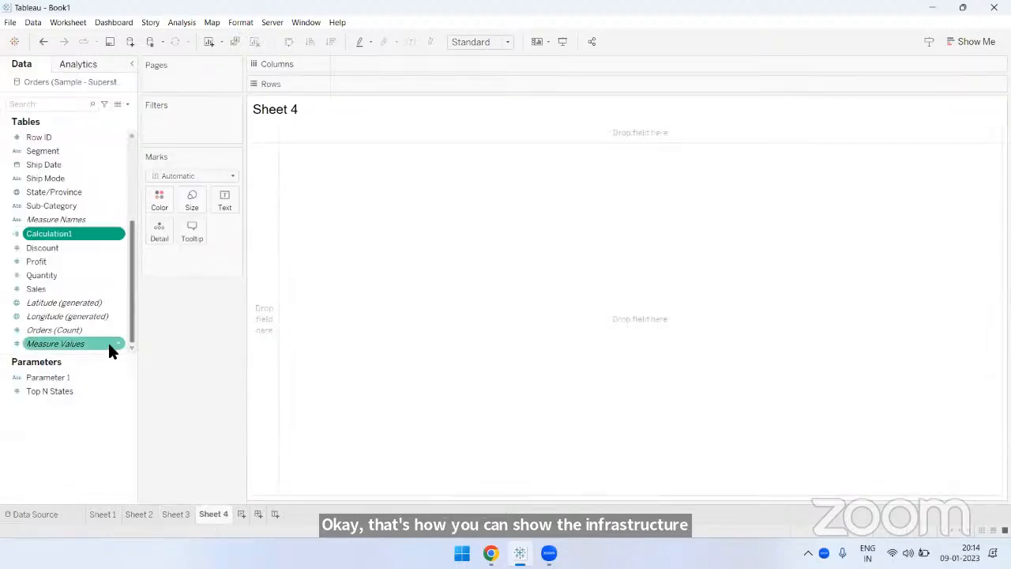
pyautogui.moveTo(90, 361); pyautogui.dragTo(91, 442)
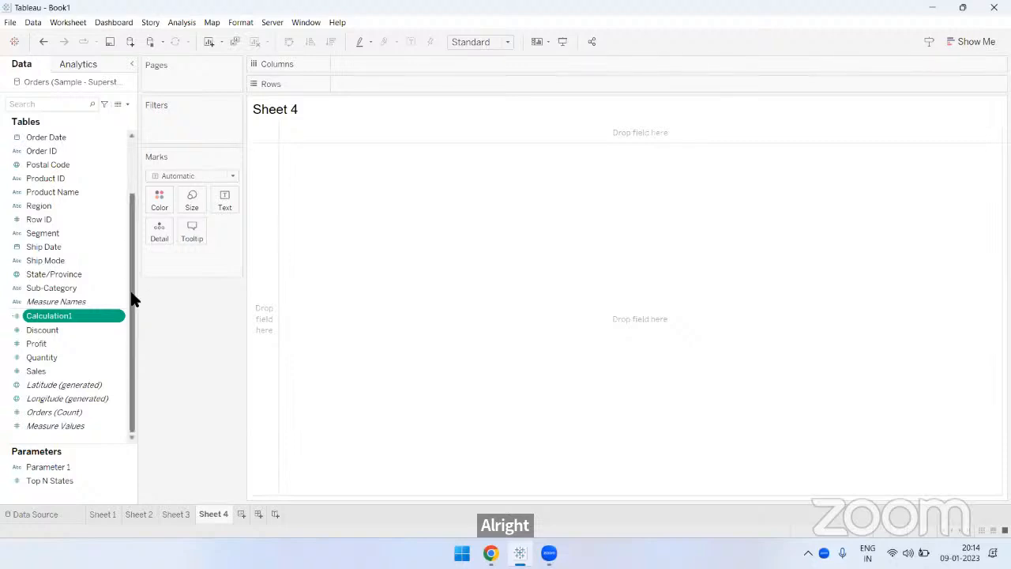
pyautogui.scroll(3, 129, 294)
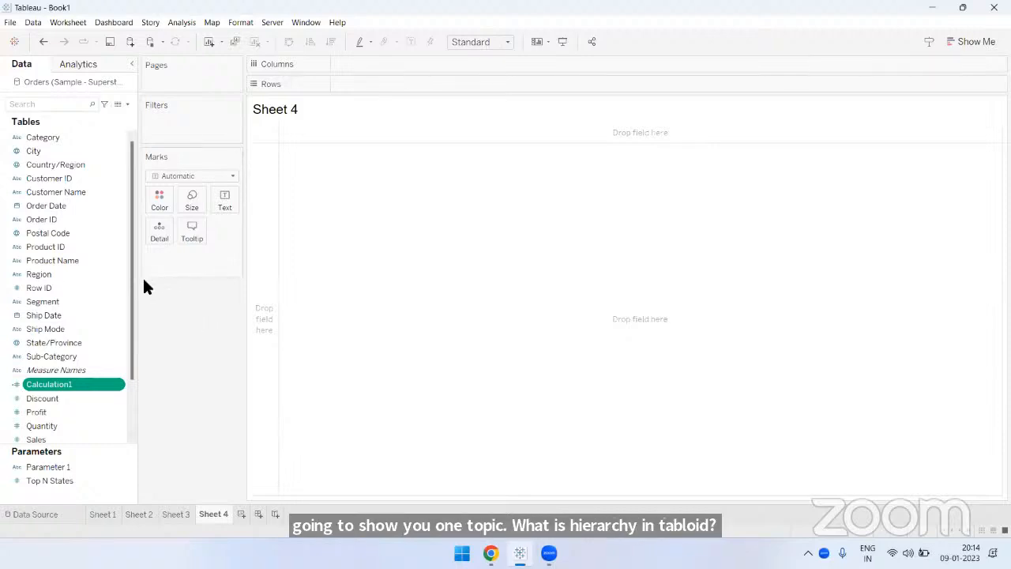
pyautogui.moveTo(143, 281); pyautogui.dragTo(157, 282)
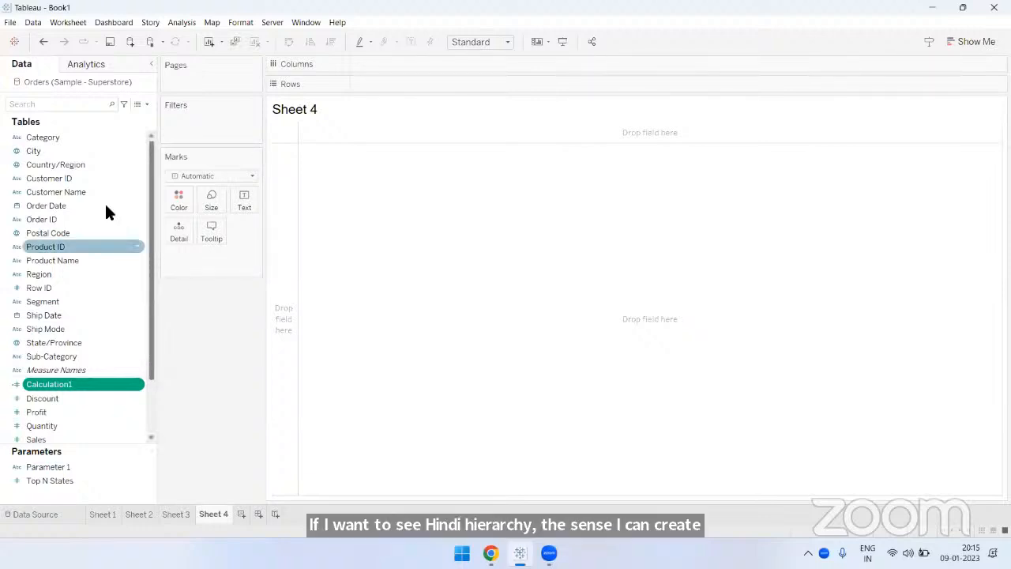
# - Create a hierarchy named Location from the Country/Region field
pyautogui.click(80, 165)
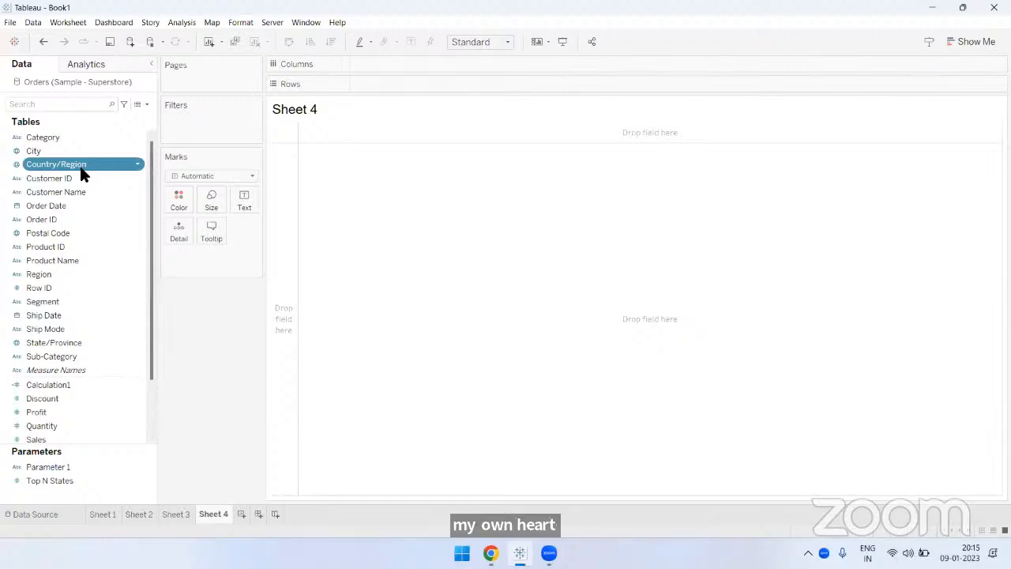
pyautogui.rightClick(81, 173)
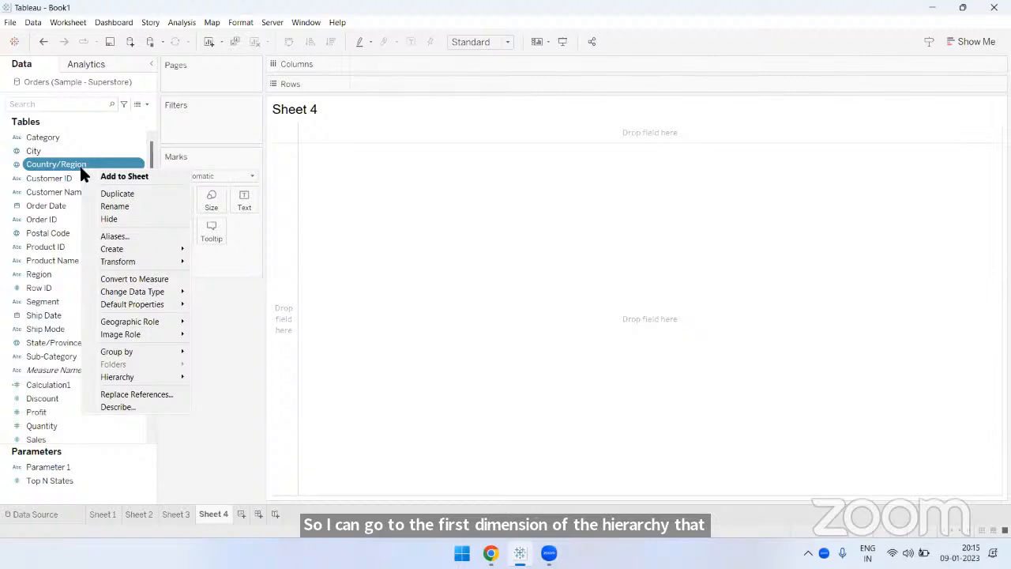
pyautogui.moveTo(147, 249)
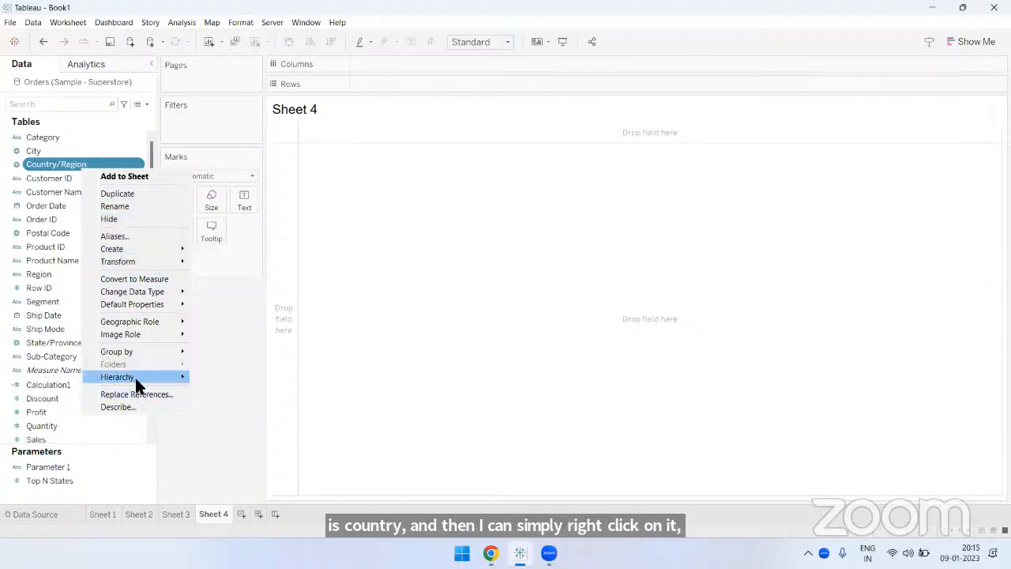
pyautogui.moveTo(136, 384)
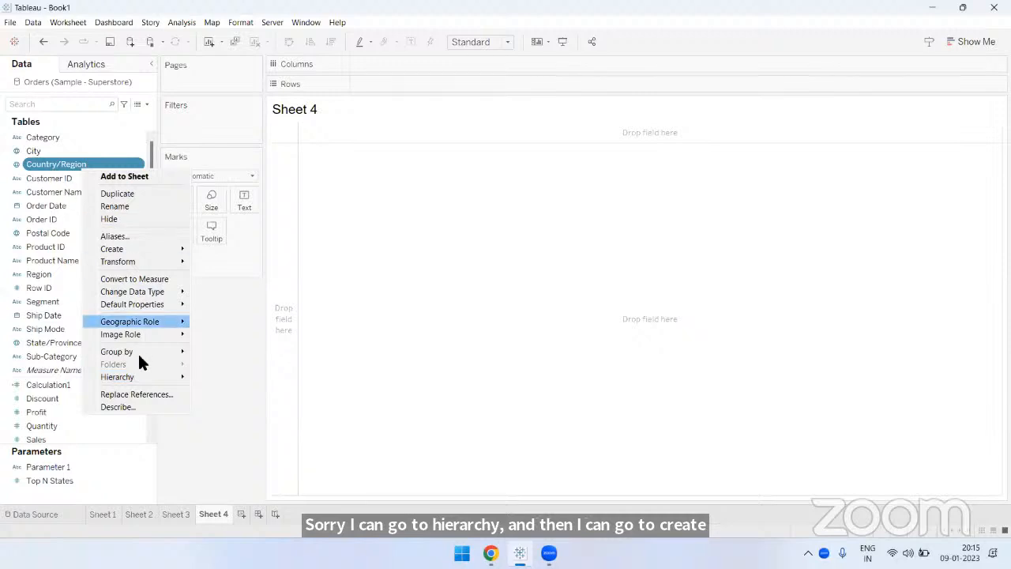
pyautogui.click(229, 379)
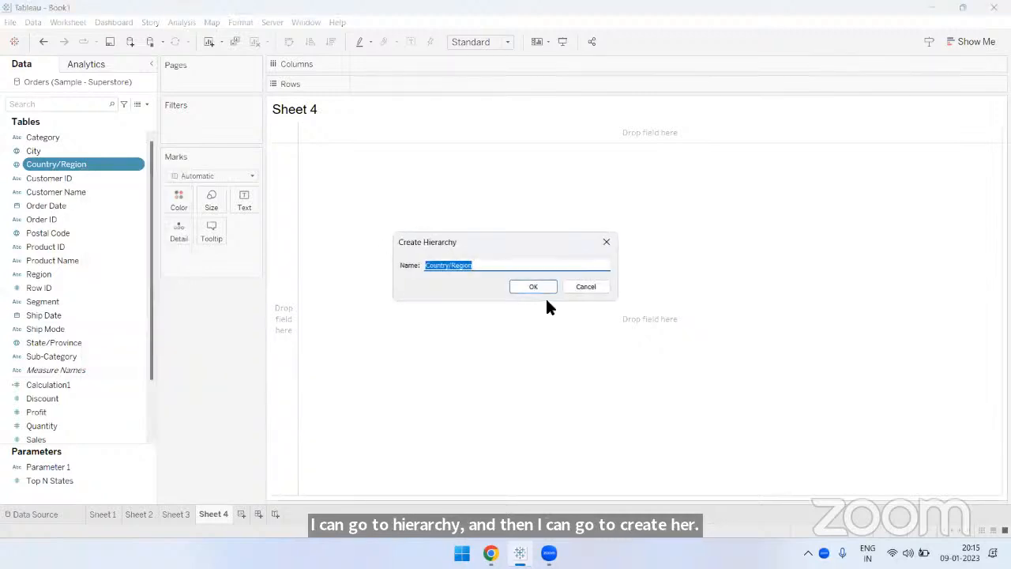
pyautogui.click(504, 265)
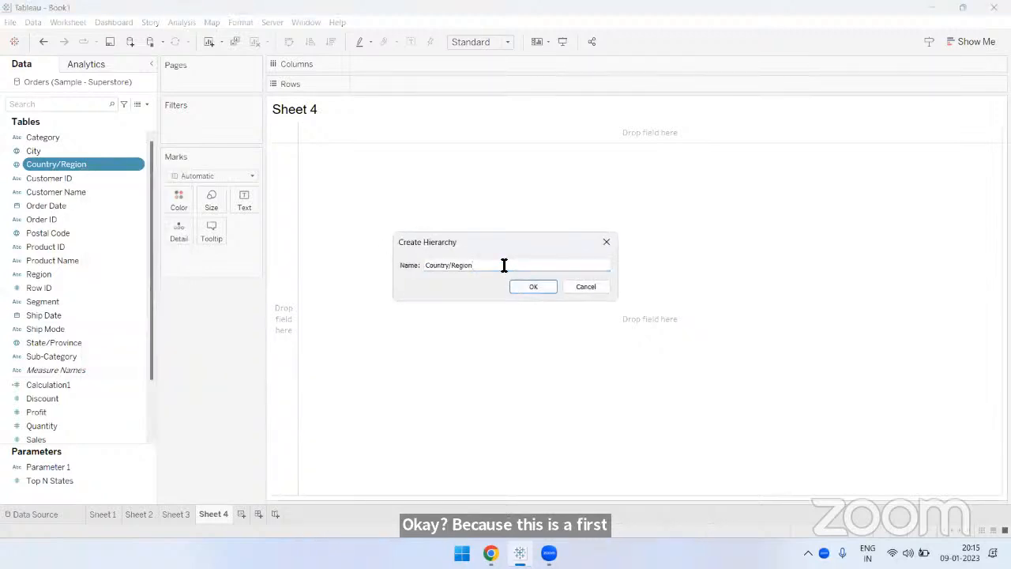
pyautogui.moveTo(598, 176); pyautogui.dragTo(598, 176)
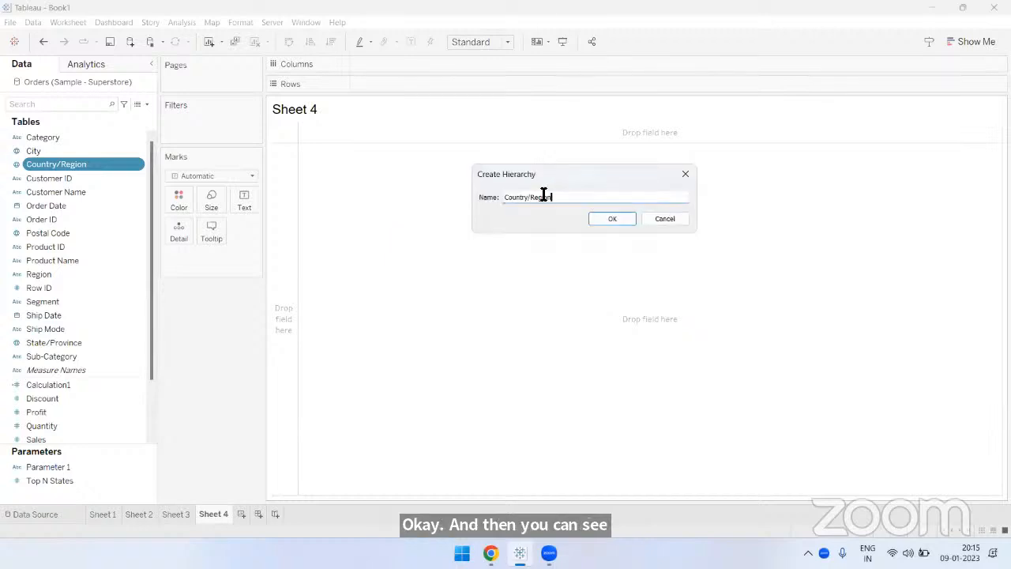
pyautogui.moveTo(551, 197); pyautogui.dragTo(498, 197)
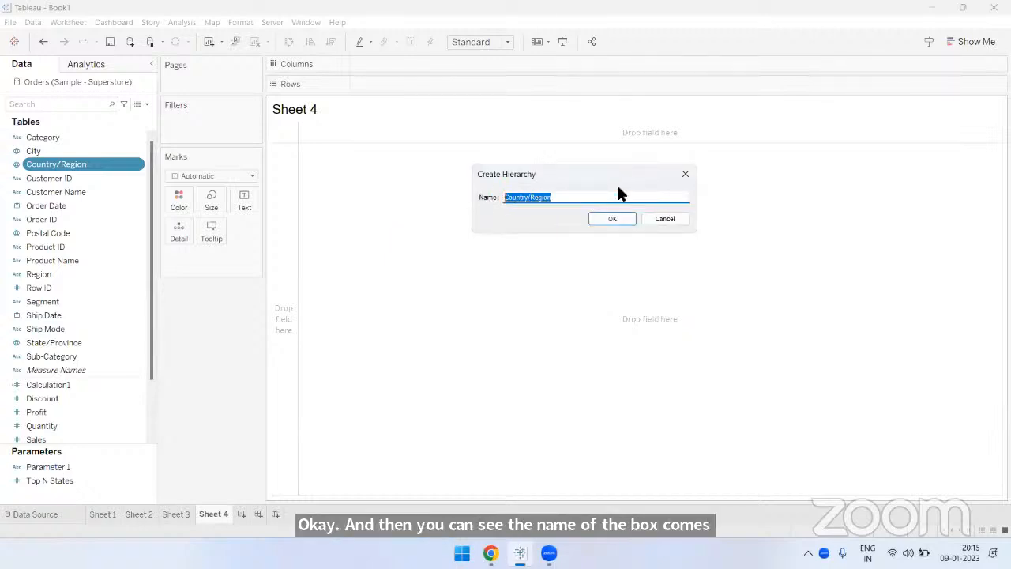
pyautogui.press('BackSpace')
pyautogui.write('Location')
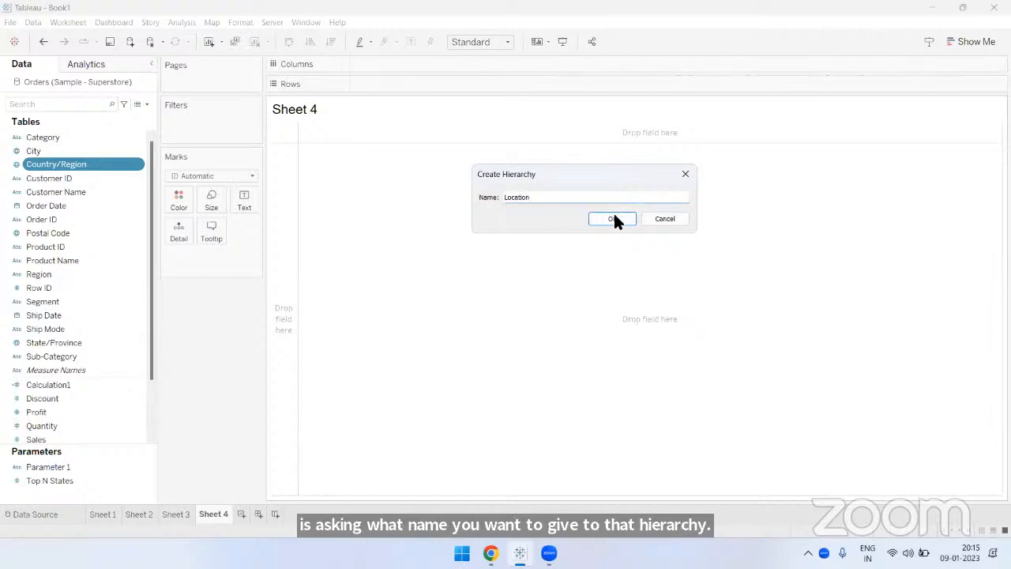
pyautogui.click(614, 217)
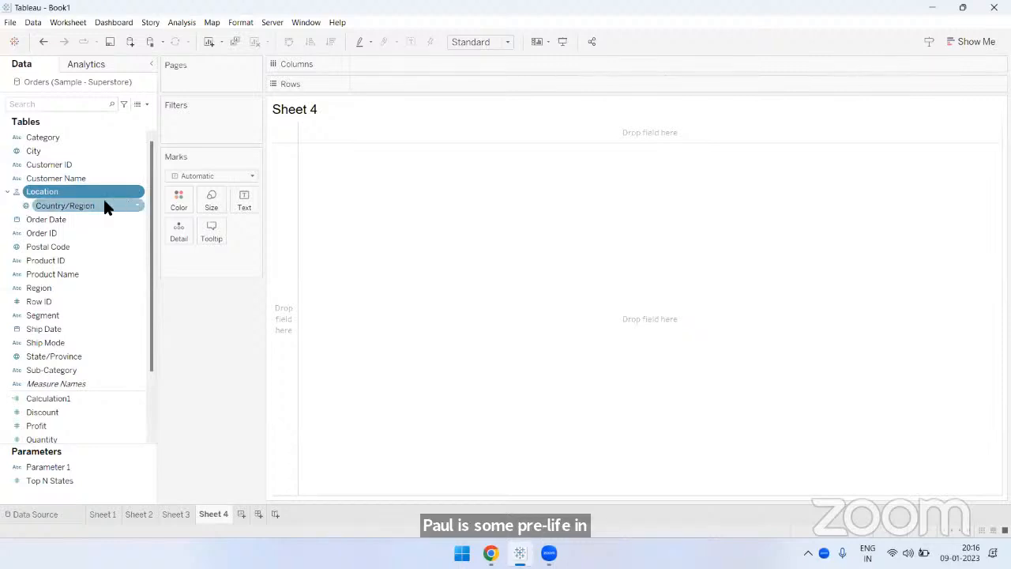
# - Place the Region field directly below Country/Region in the Location hierarchy, and undo that addition
pyautogui.click(62, 204)
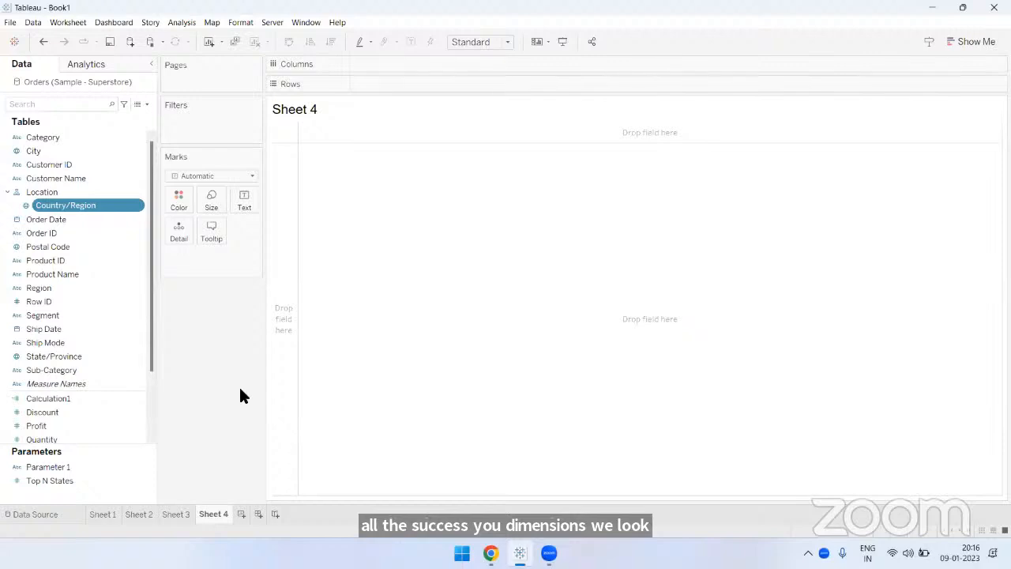
pyautogui.click(61, 289)
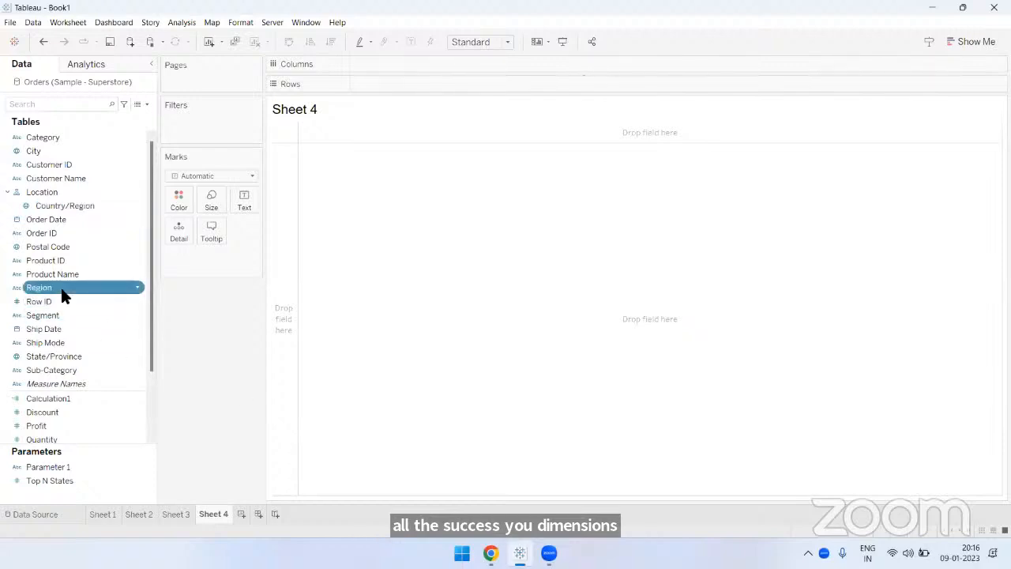
pyautogui.moveTo(61, 287); pyautogui.dragTo(90, 216)
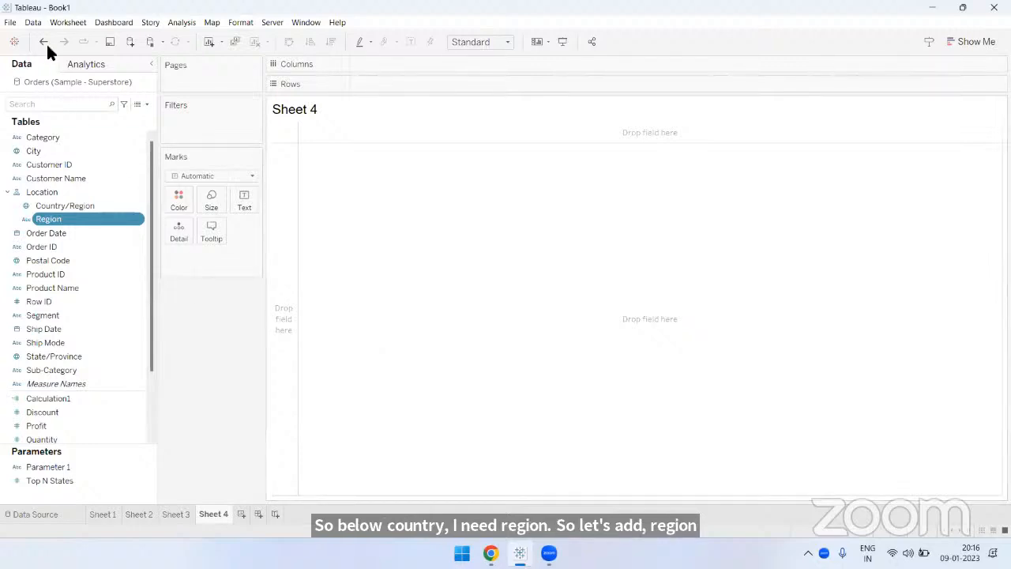
pyautogui.hotkey('ctrl', 'z')
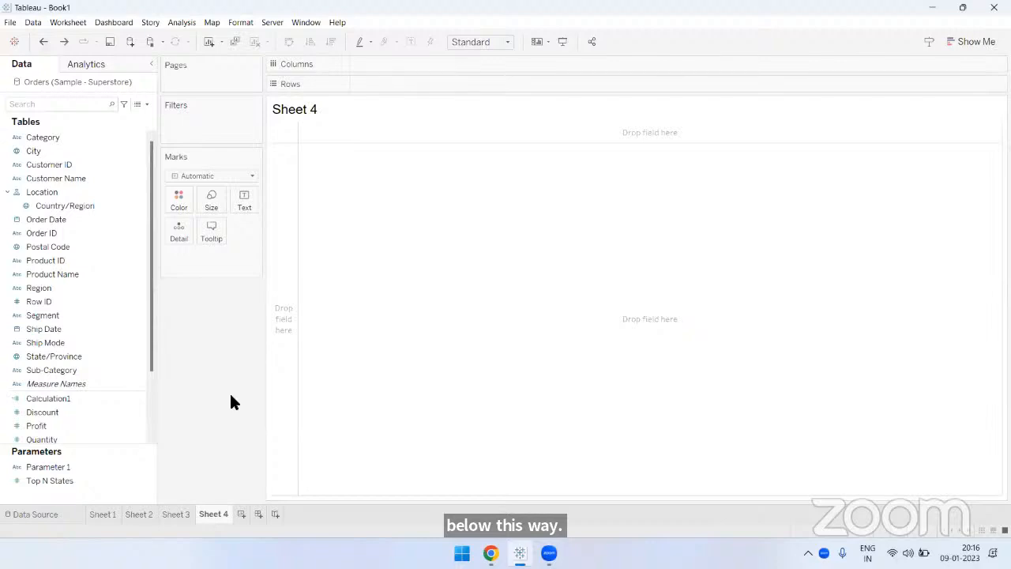
# - Add the Region field to the existing Location hierarchy with the Add to Hierarchy command
pyautogui.rightClick(68, 289)
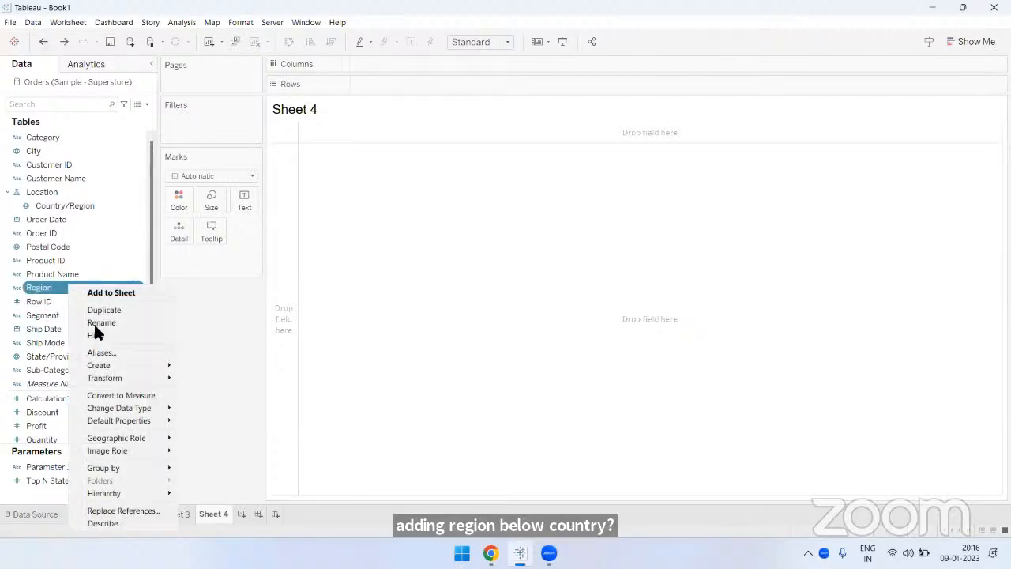
pyautogui.moveTo(129, 493)
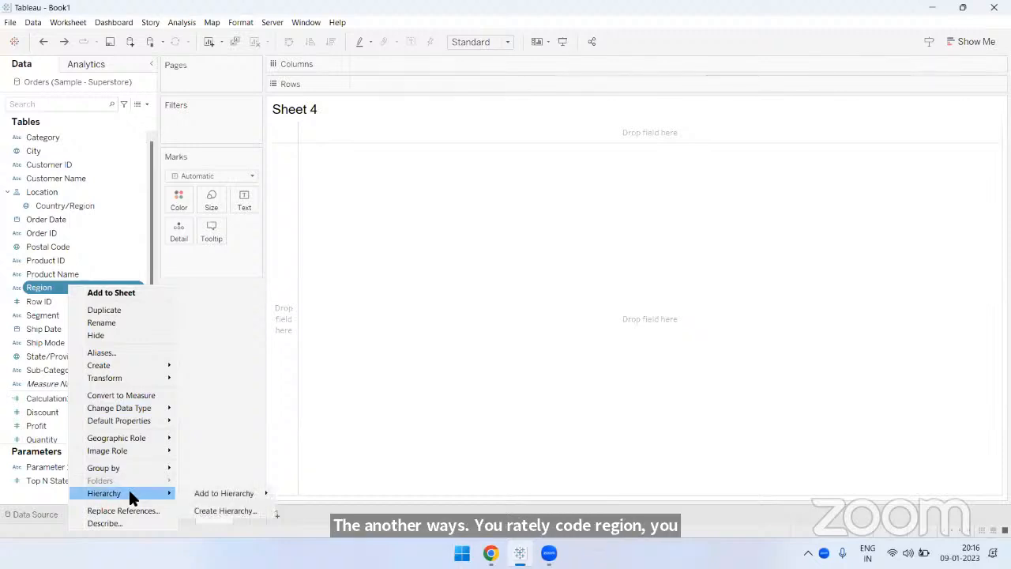
pyautogui.moveTo(231, 490)
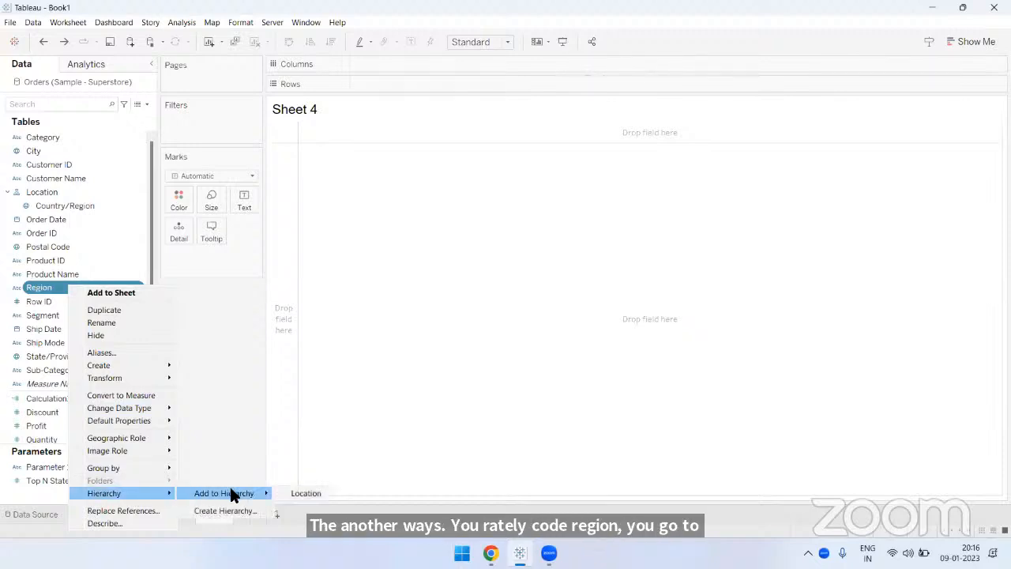
pyautogui.click(305, 498)
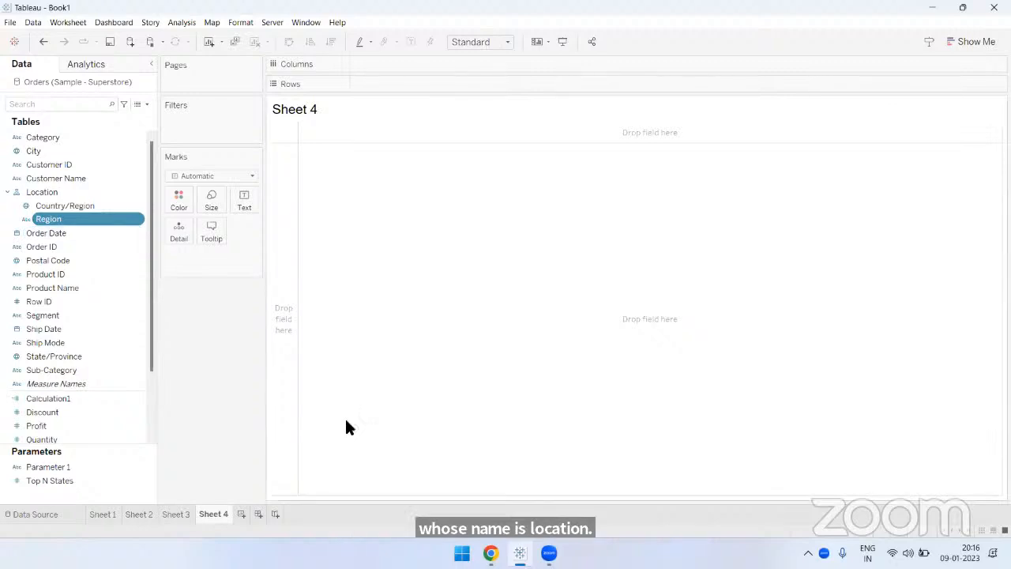
# - Add State/Province and City in that order below Region in the Location hierarchy, and collapse and re-expand the hierarchy
pyautogui.moveTo(82, 357); pyautogui.dragTo(113, 232)
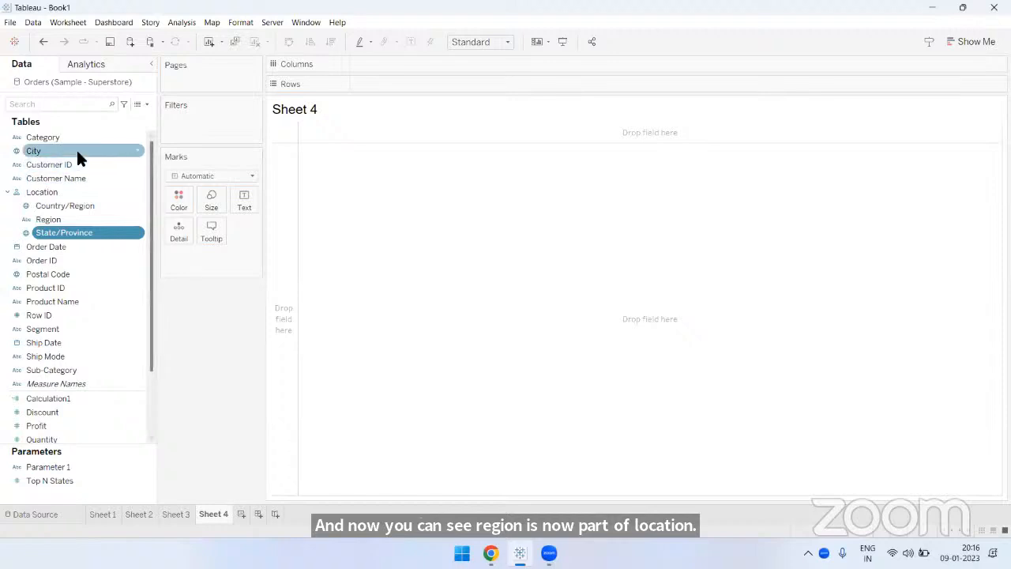
pyautogui.moveTo(77, 154); pyautogui.dragTo(102, 237)
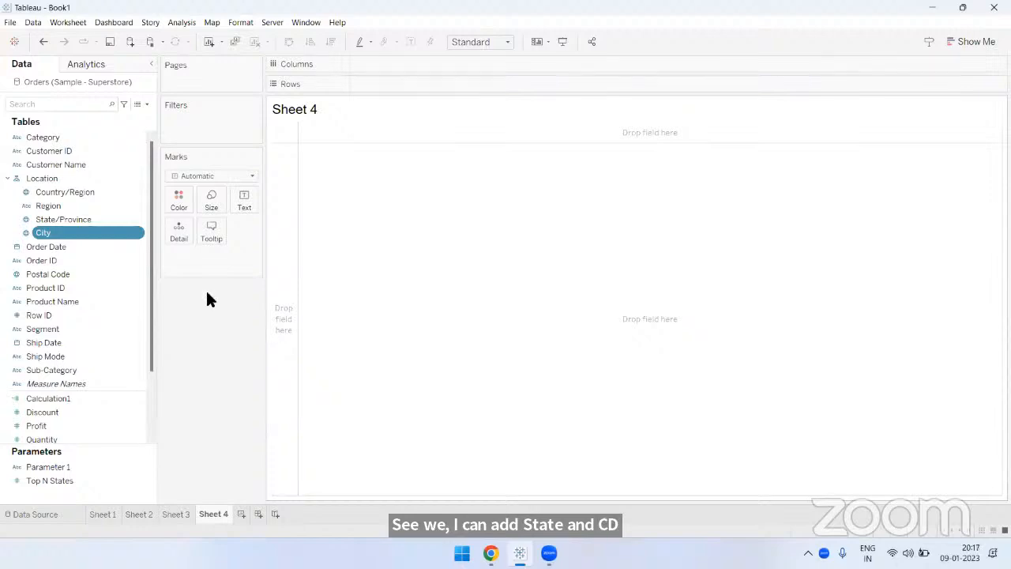
pyautogui.click(7, 179)
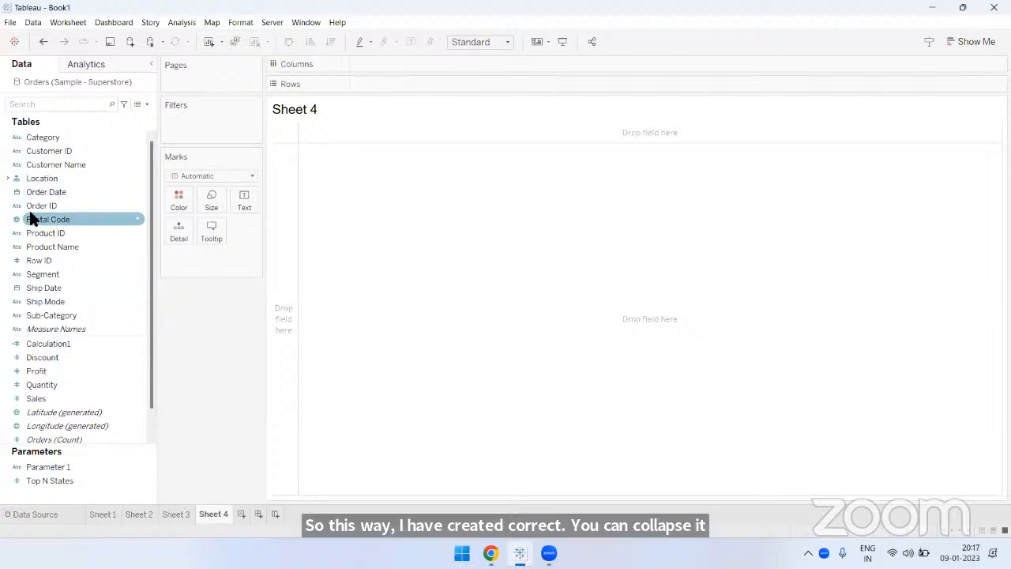
pyautogui.click(7, 179)
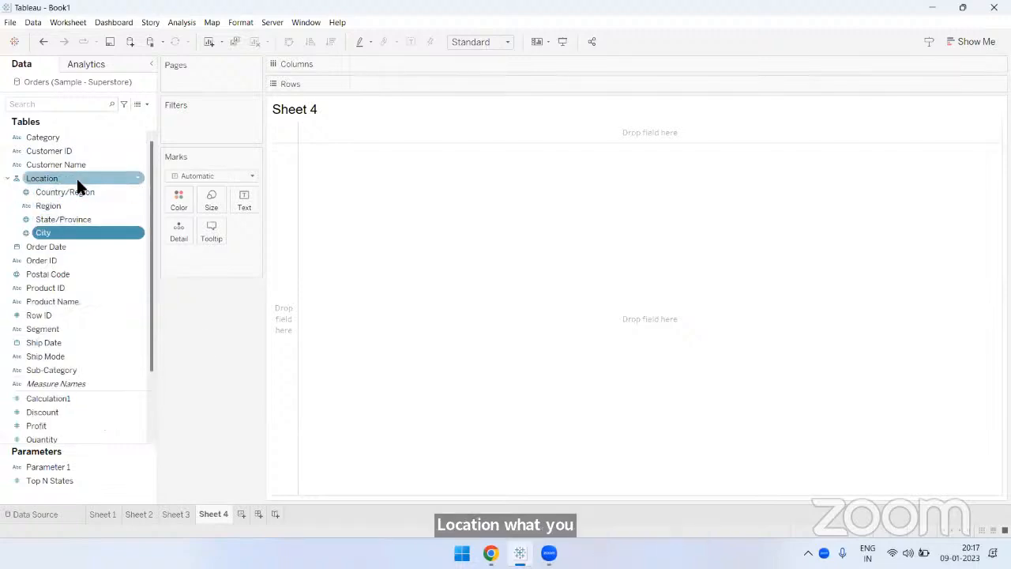
# - Build a Sales table with the Location hierarchy on rows, sorted in descending order of sales
pyautogui.moveTo(76, 178); pyautogui.dragTo(417, 87)
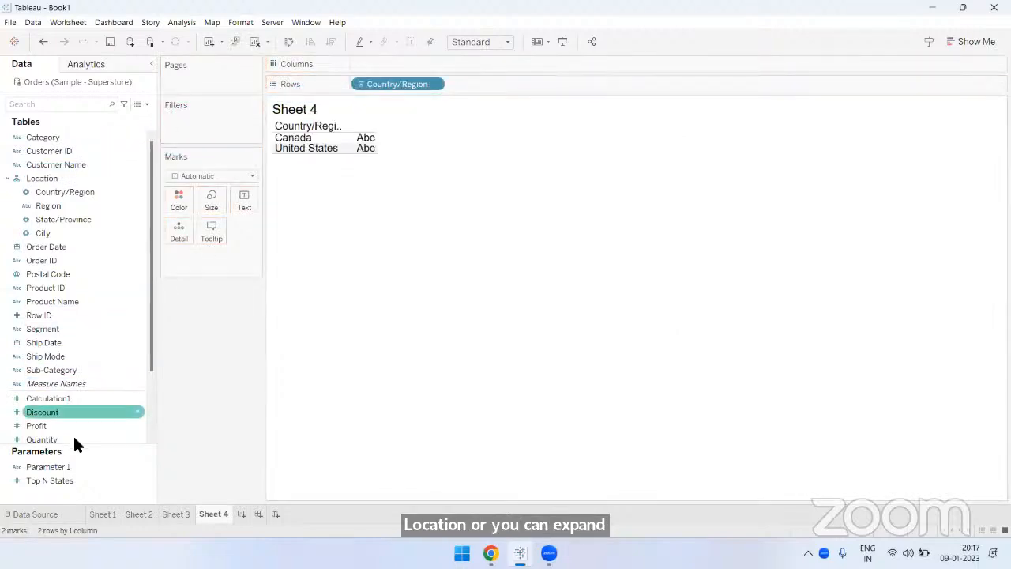
pyautogui.scroll(-2, 73, 434)
pyautogui.doubleClick(55, 370)
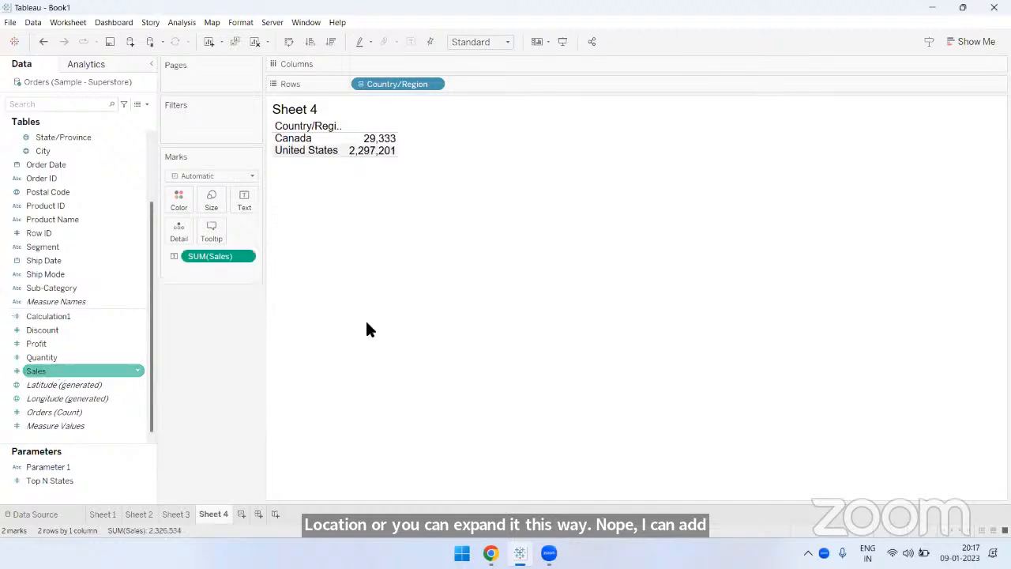
pyautogui.click(332, 44)
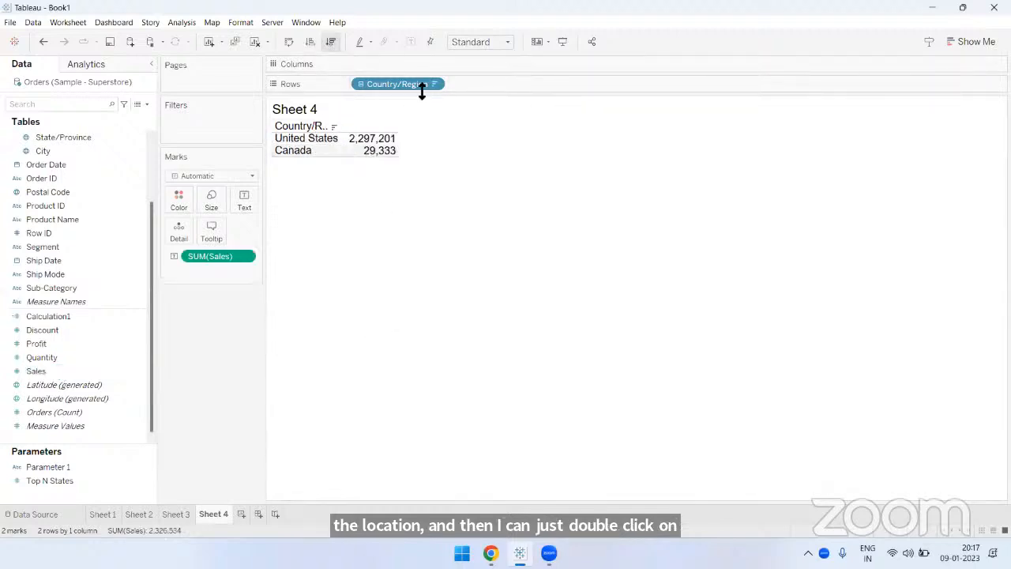
pyautogui.click(600, 58)
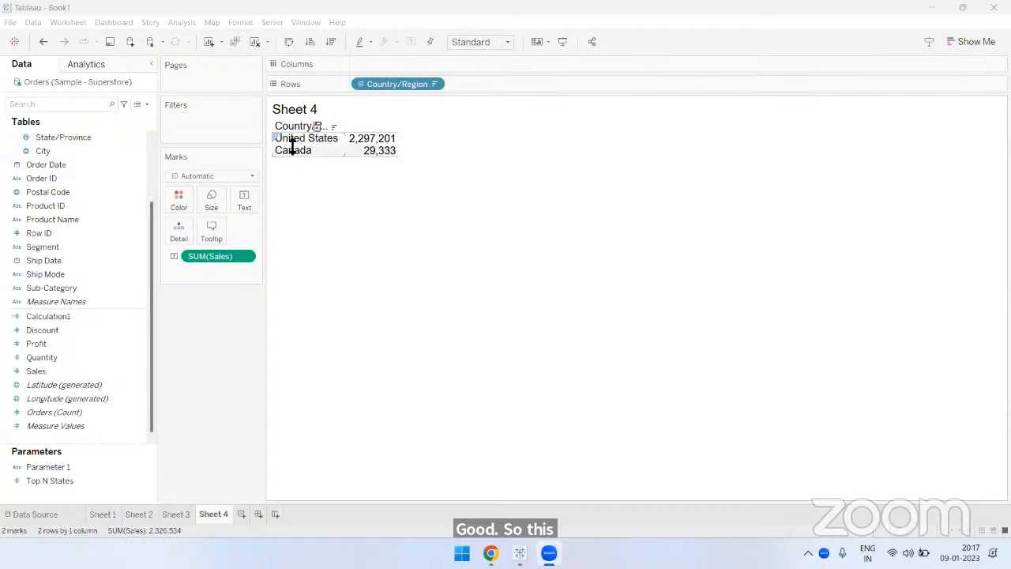
# - Make the table rows taller and widen the Country/Region column enough to fit its full header
pyautogui.moveTo(292, 144); pyautogui.dragTo(341, 145)
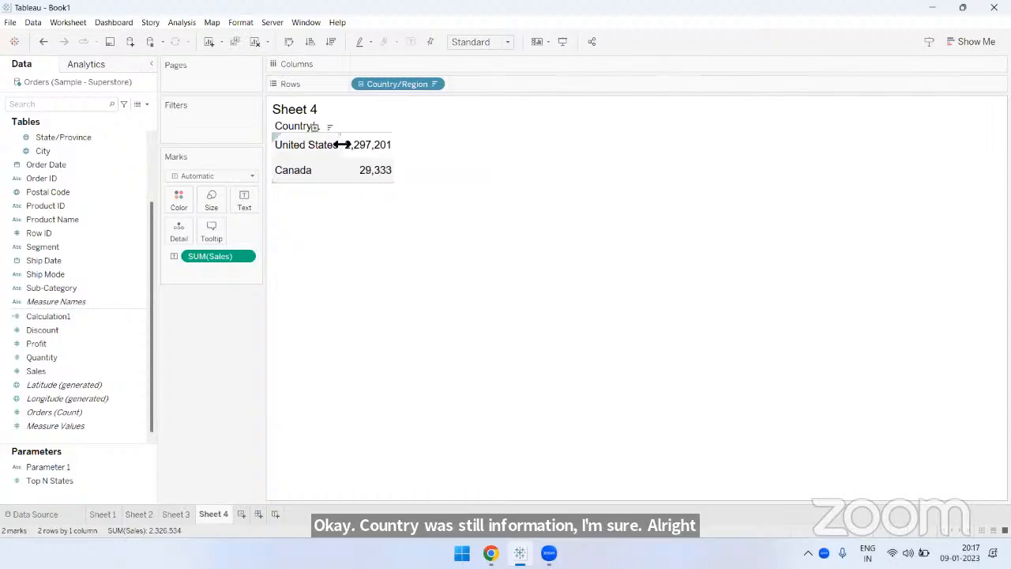
pyautogui.moveTo(341, 144); pyautogui.dragTo(358, 145)
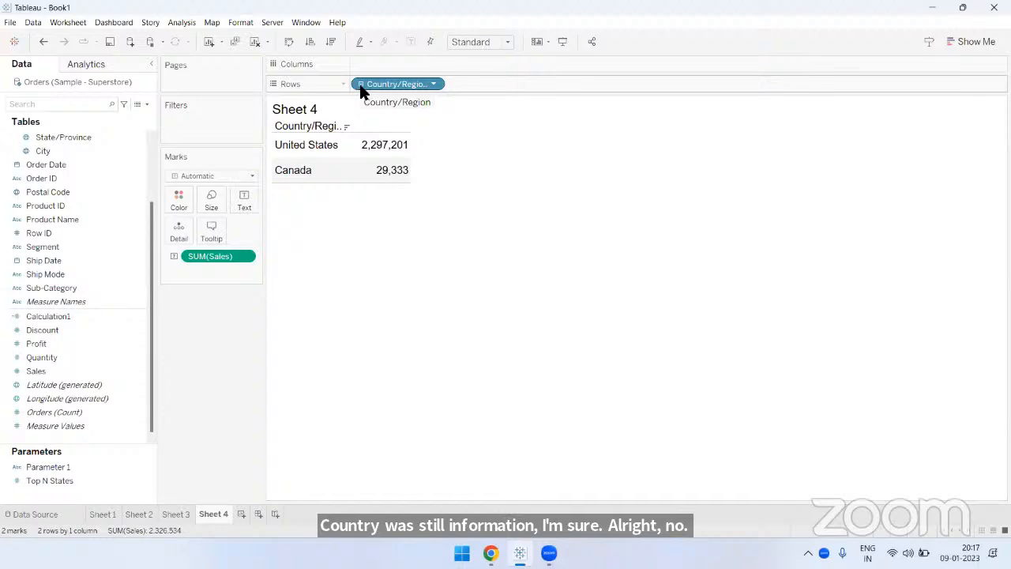
pyautogui.scroll(2, 45, 219)
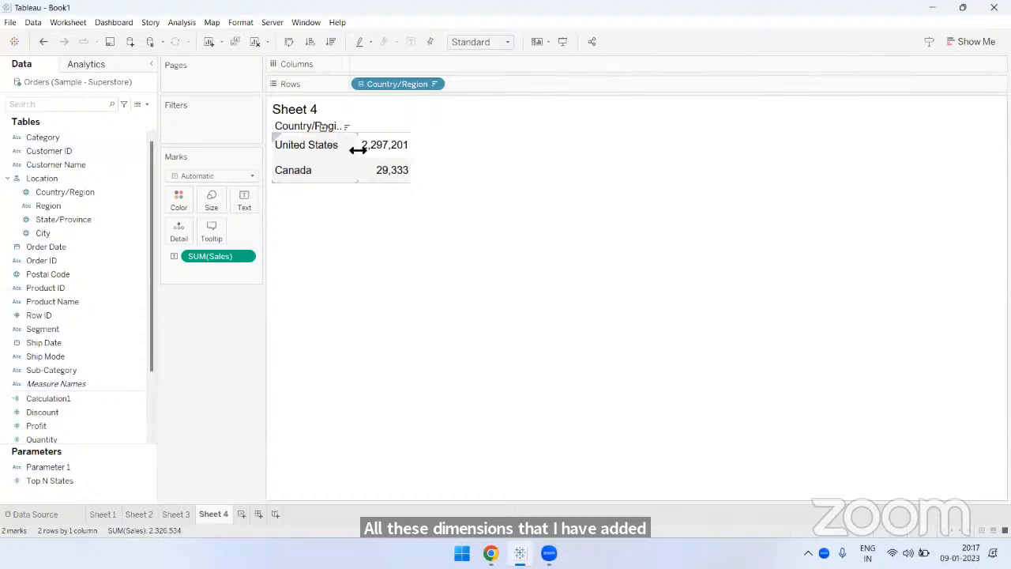
pyautogui.moveTo(364, 149); pyautogui.dragTo(375, 155)
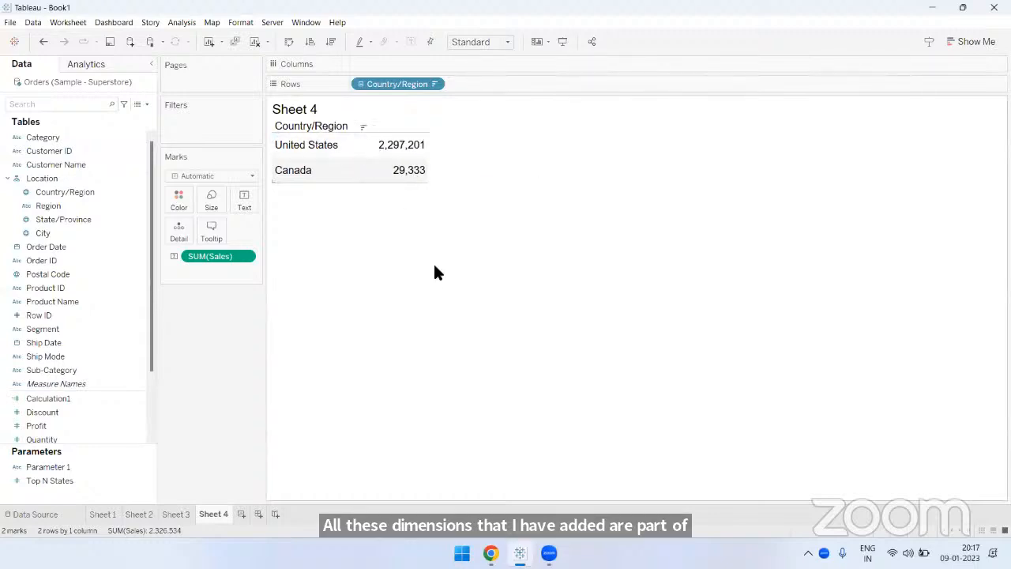
# - Drill down from Country/Region to Region in the table, and make the region rows slightly taller
pyautogui.click(83, 191)
pyautogui.click(74, 206)
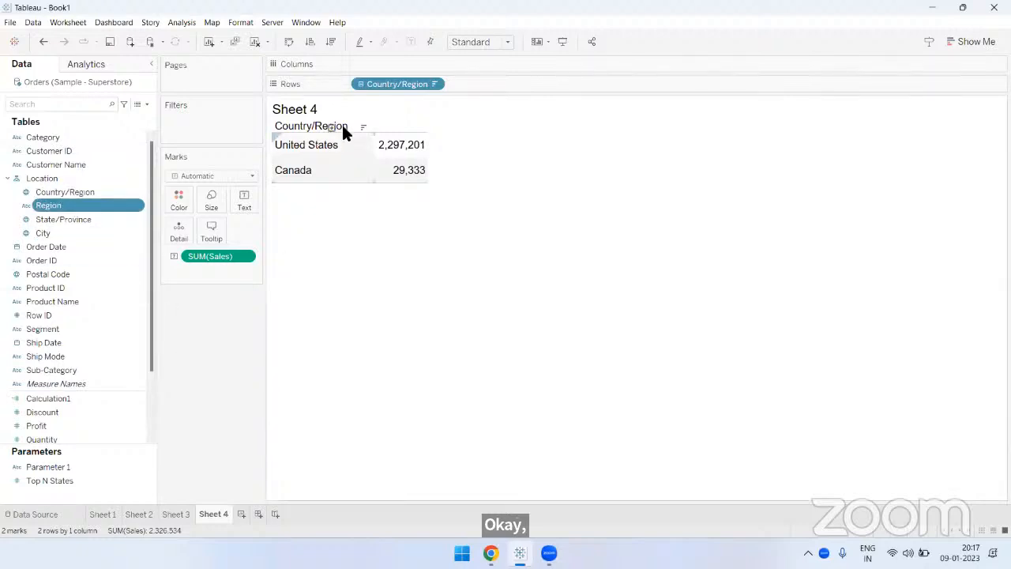
pyautogui.click(361, 84)
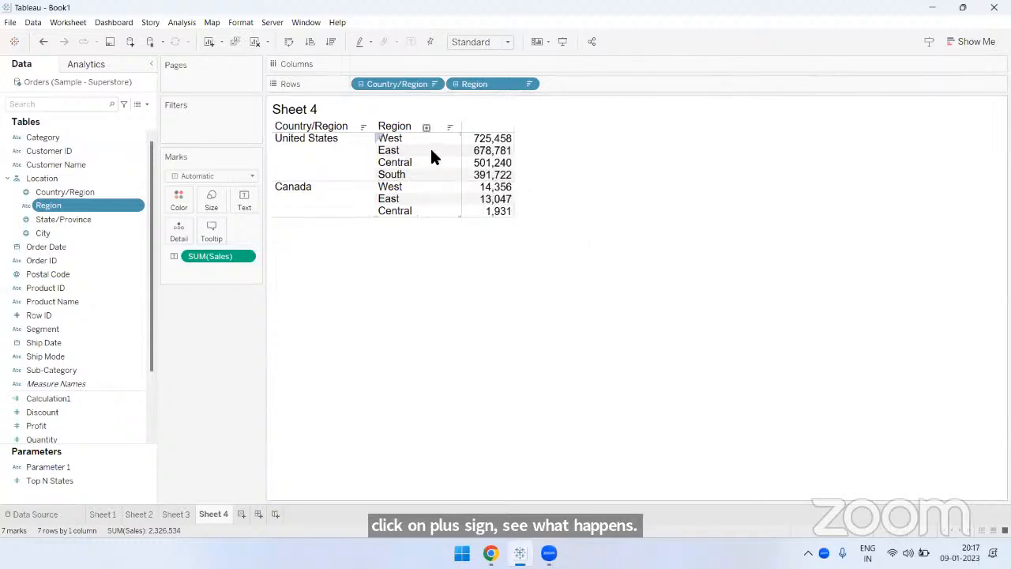
pyautogui.moveTo(430, 147); pyautogui.dragTo(430, 152)
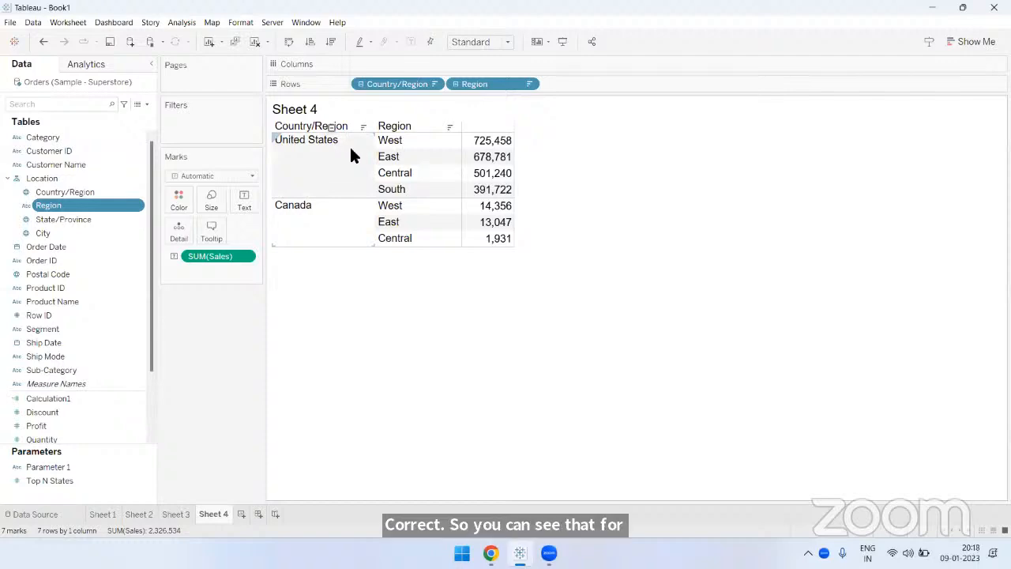
pyautogui.moveTo(490, 204)
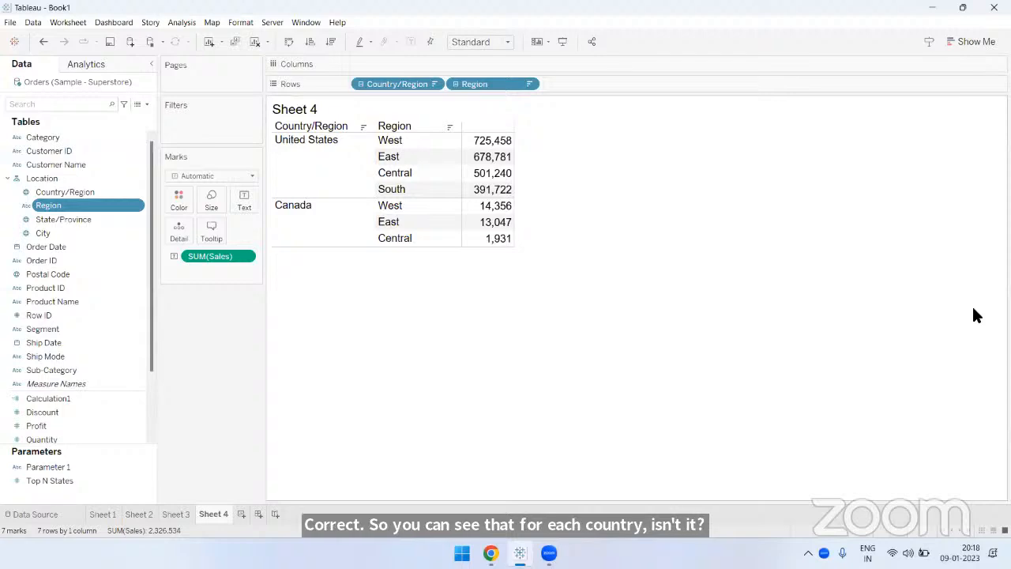
# - Drill down from Region to State/Province in the table, and increase the height of the state rows
pyautogui.click(86, 218)
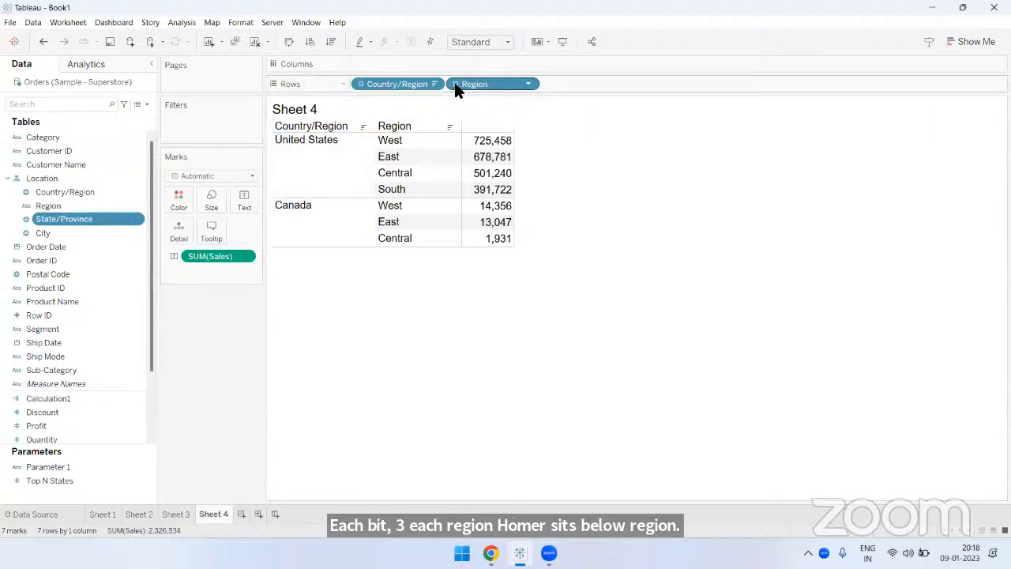
pyautogui.moveTo(456, 89); pyautogui.dragTo(537, 85)
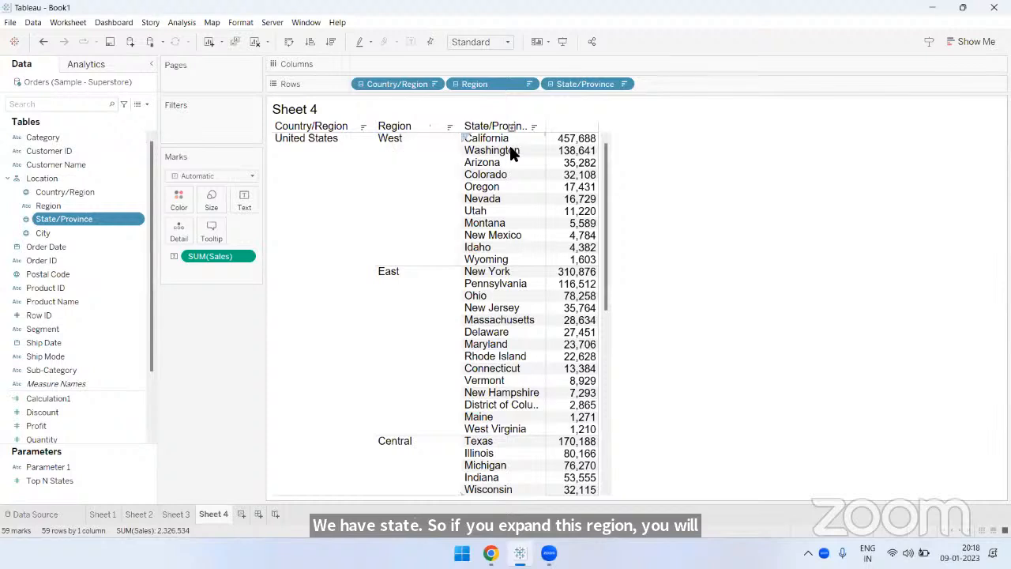
pyautogui.moveTo(513, 144); pyautogui.dragTo(514, 154)
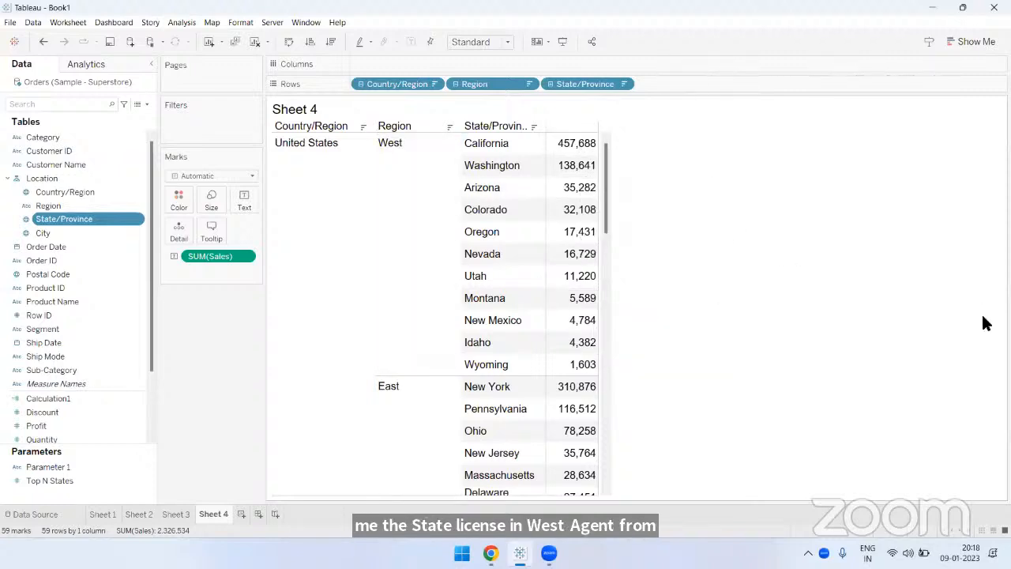
# - Drill down from State/Province to City, the lowest level of the Location hierarchy
pyautogui.click(77, 232)
pyautogui.moveTo(387, 123); pyautogui.dragTo(553, 86)
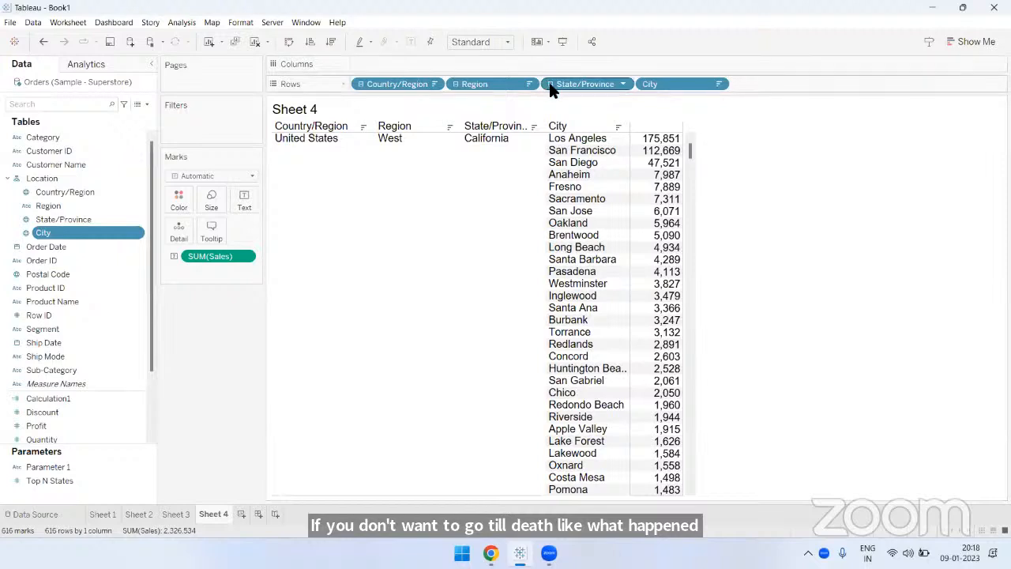
pyautogui.hotkey('ctrl', 'z')
pyautogui.hotkey('ctrl', 'y')
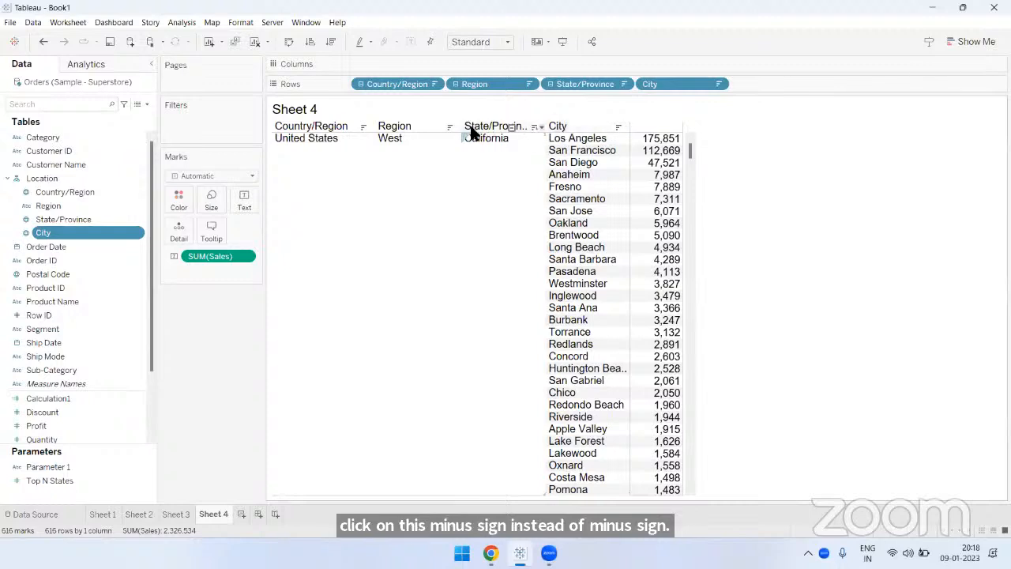
# - Drill up one level at a time from City until the table lists sales by Country/Region only
pyautogui.click(511, 127)
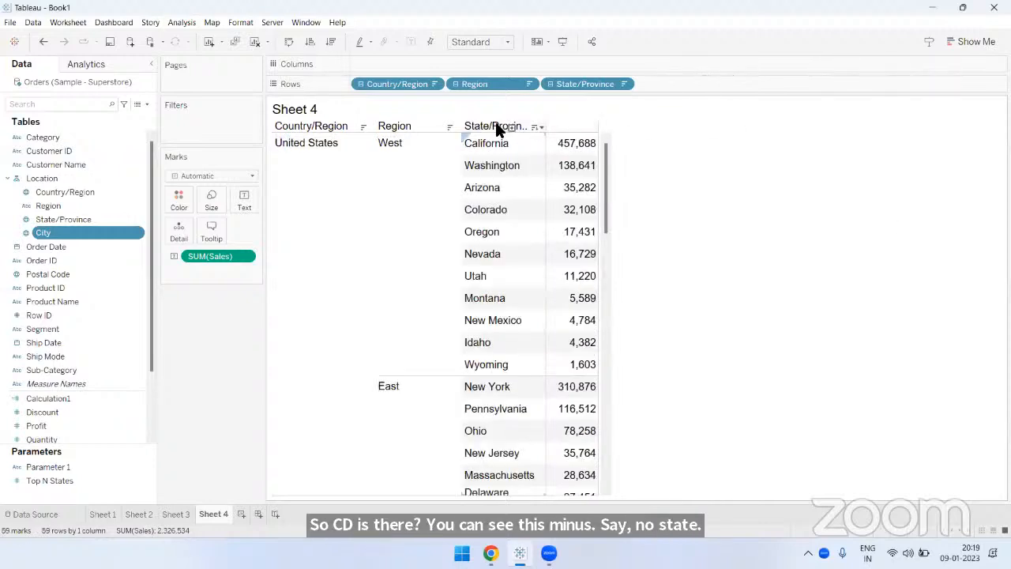
pyautogui.click(426, 127)
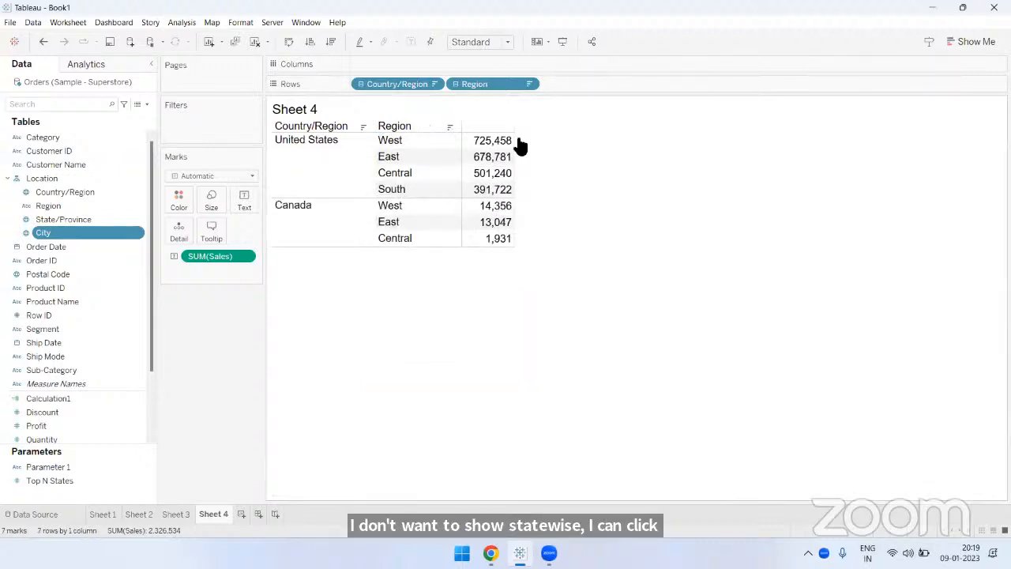
pyautogui.click(332, 128)
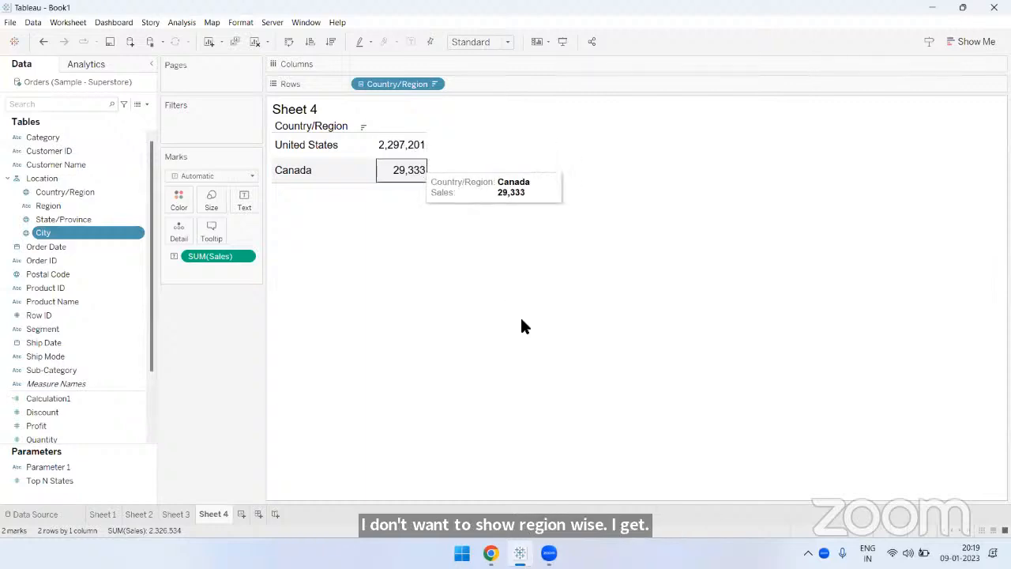
# - Expand the table again level by level through Region and State/Province down to City
pyautogui.click(330, 128)
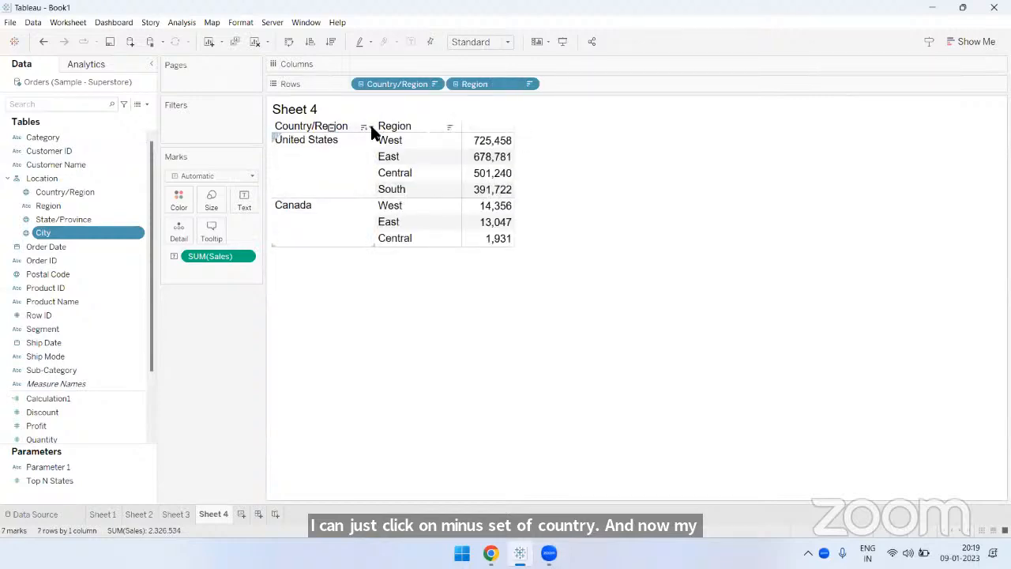
pyautogui.click(425, 128)
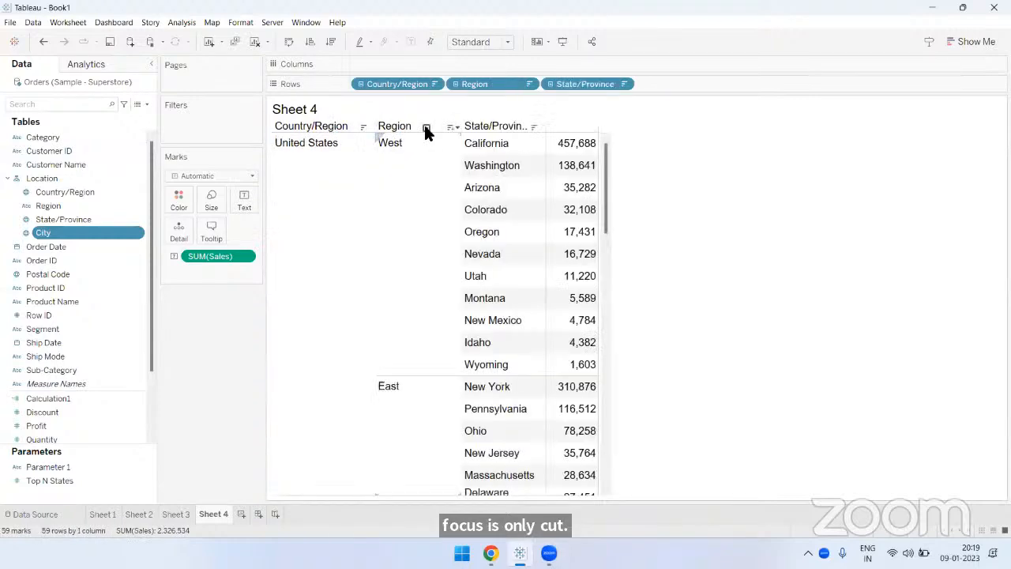
pyautogui.click(509, 128)
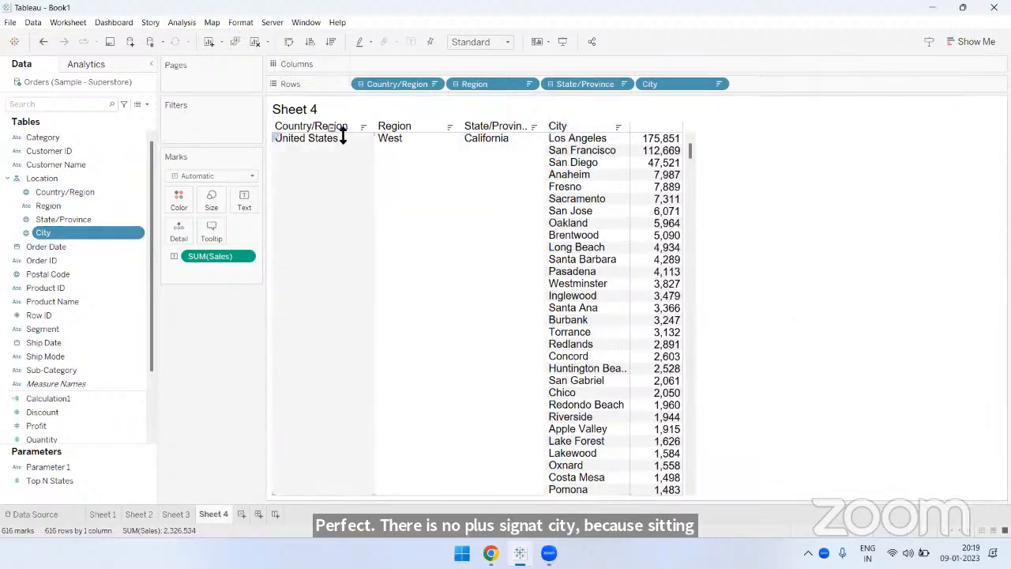
pyautogui.moveTo(668, 298)
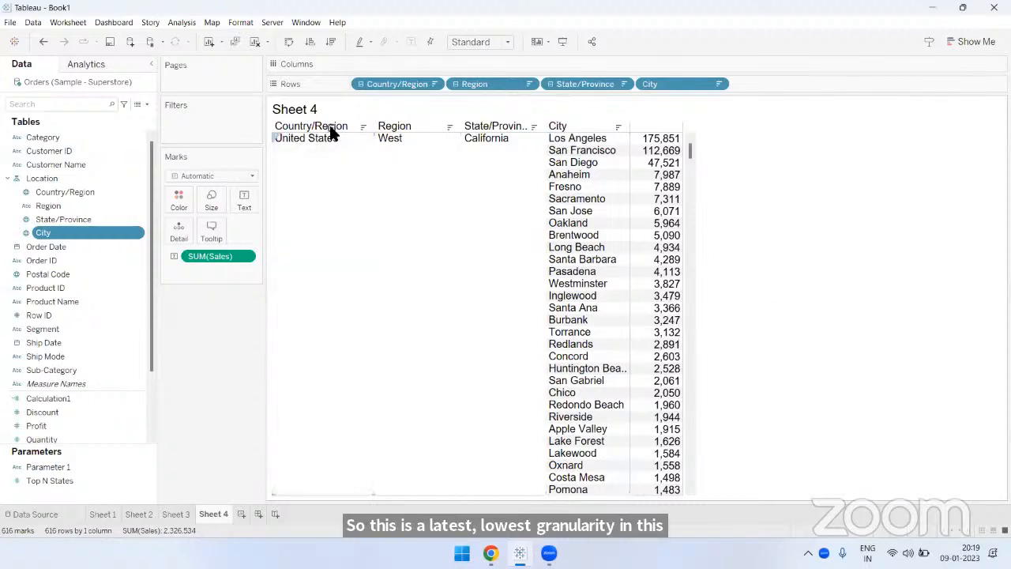
# - Collapse the whole table to Country/Region, and expand and collapse its Region level once
pyautogui.click(330, 127)
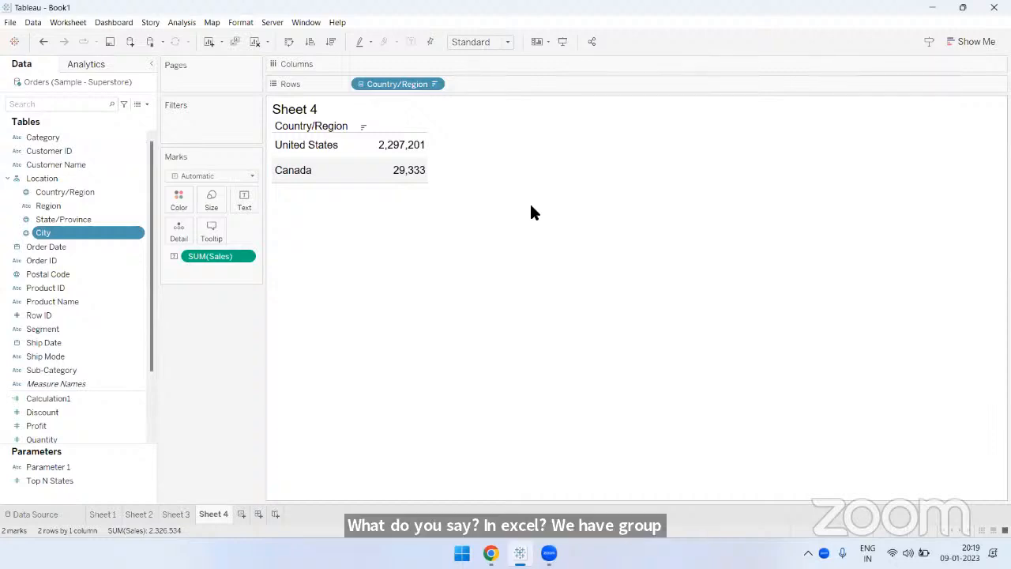
pyautogui.click(330, 125)
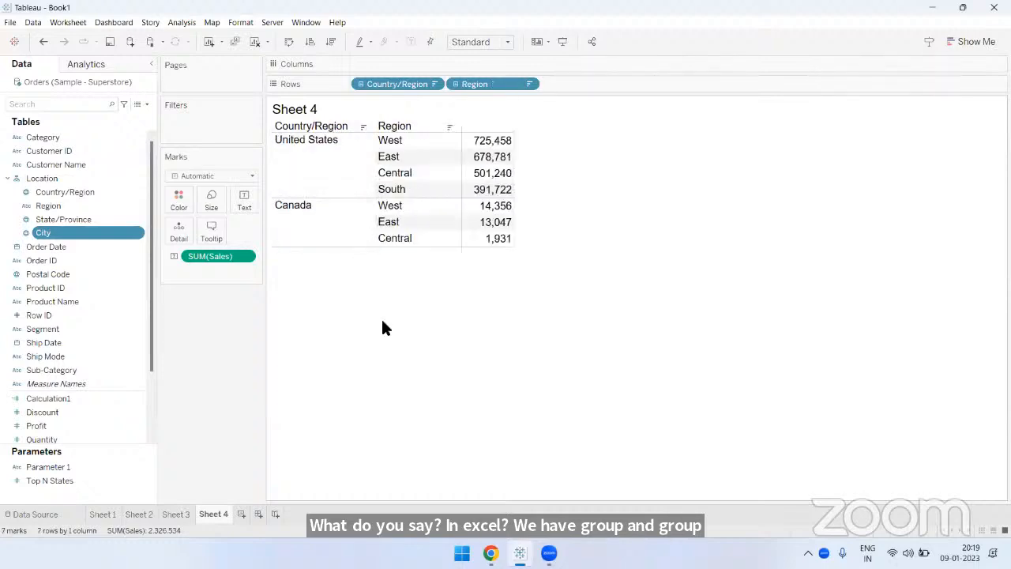
pyautogui.click(331, 127)
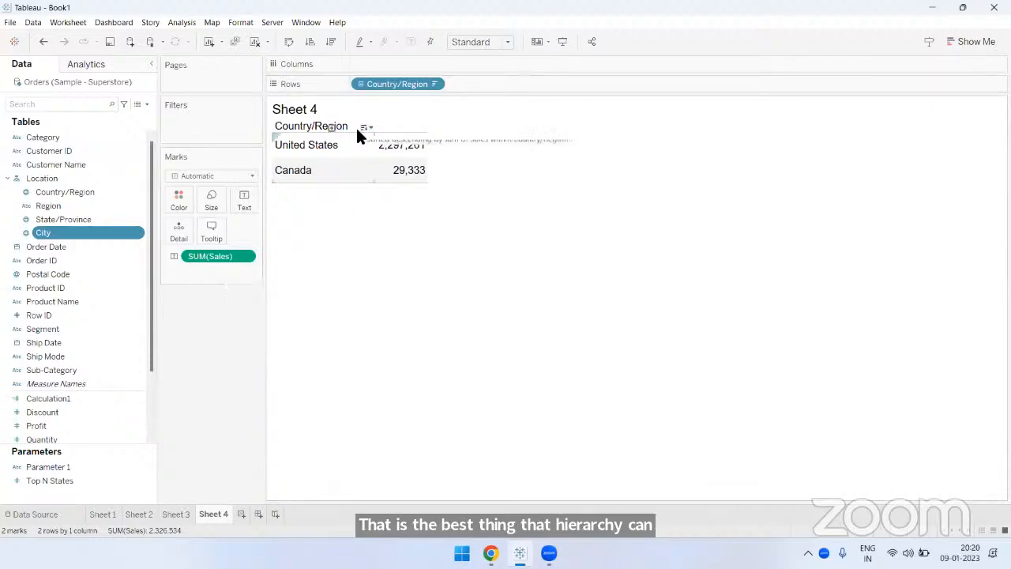
# - Expand the table from Country/Region down to City, and collapse it back to the Region level
pyautogui.click(330, 128)
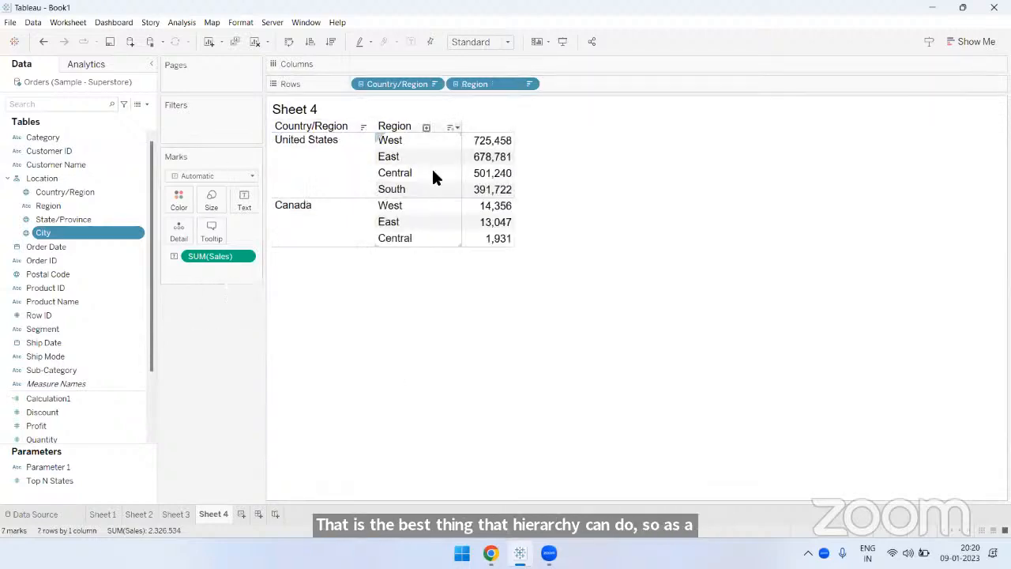
pyautogui.click(427, 125)
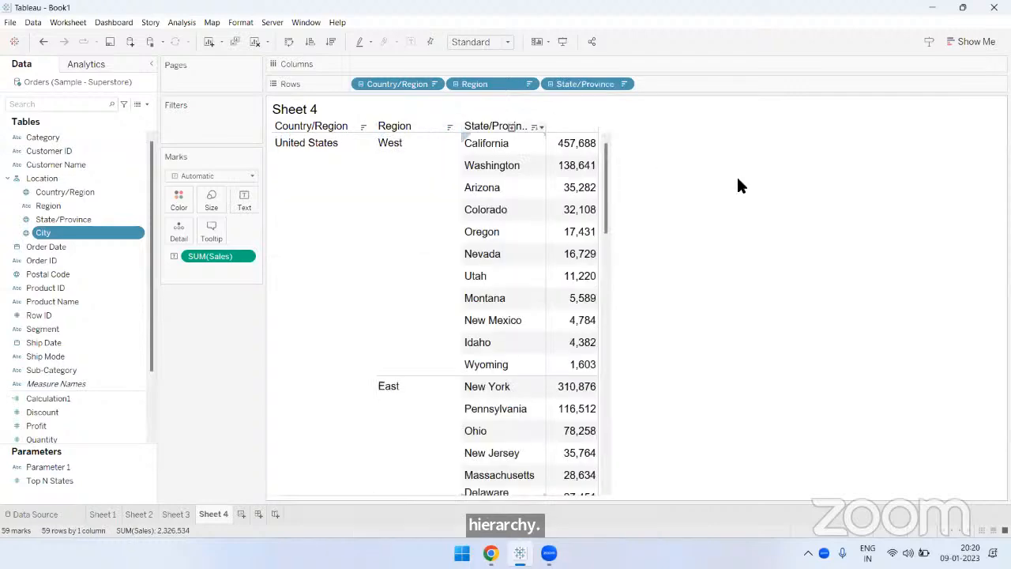
pyautogui.click(508, 125)
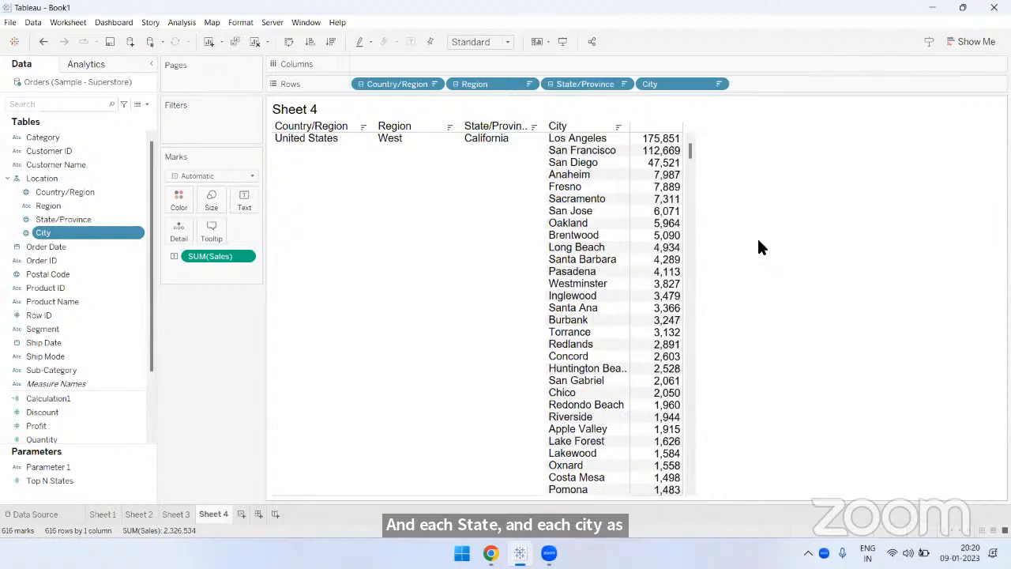
pyautogui.click(424, 128)
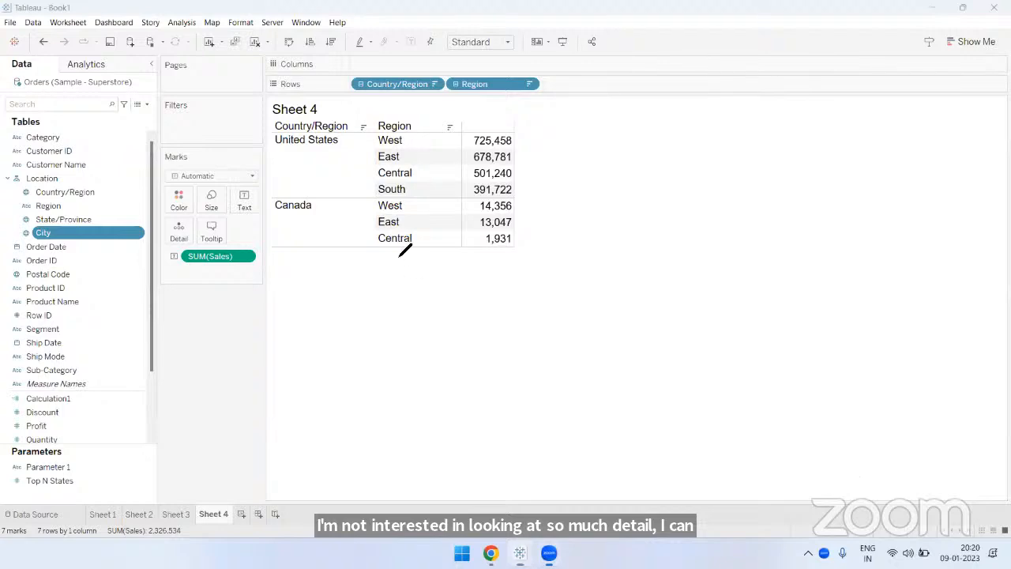
# - Mark Canada's Central sales row with an underline and arrows, clear the drawings, and collapse the table to Country/Region
pyautogui.moveTo(384, 247); pyautogui.dragTo(544, 245)
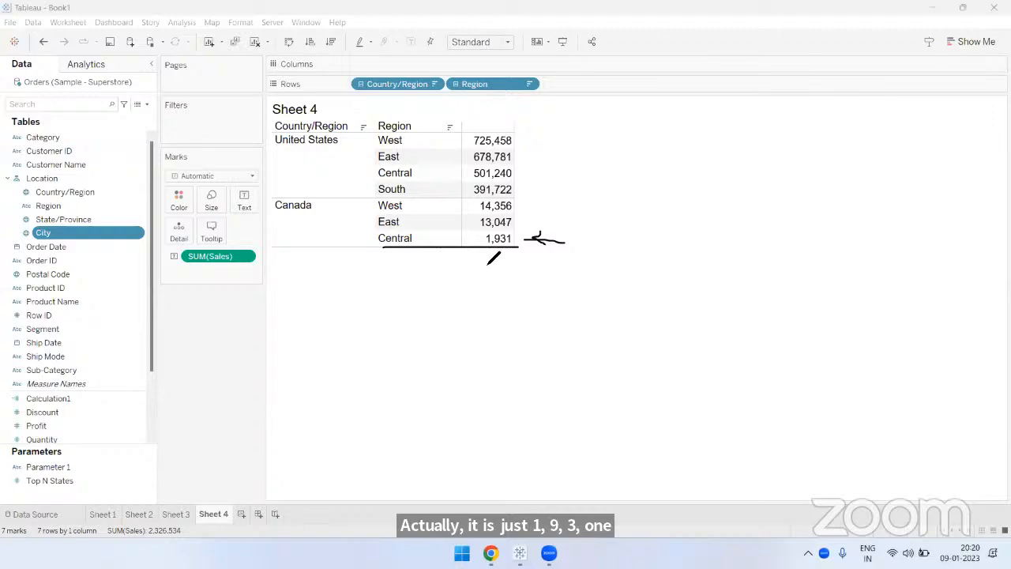
pyautogui.moveTo(484, 253); pyautogui.dragTo(483, 291)
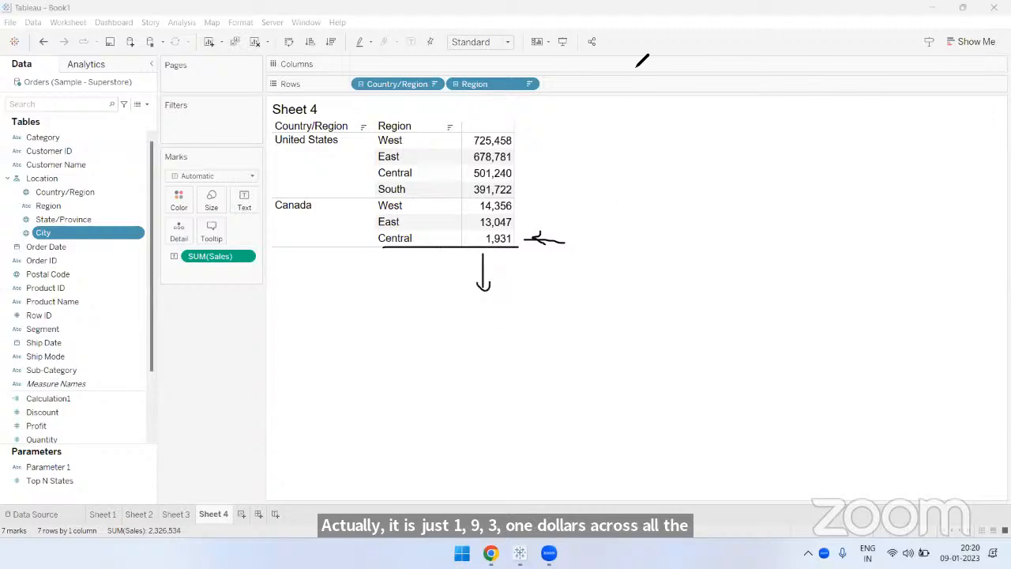
pyautogui.press('e')
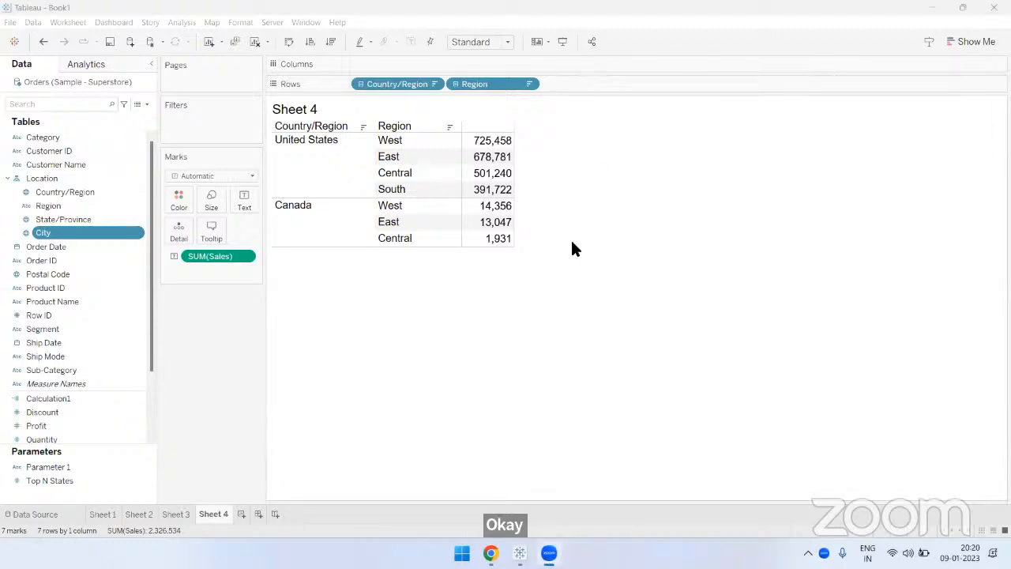
pyautogui.moveTo(501, 245)
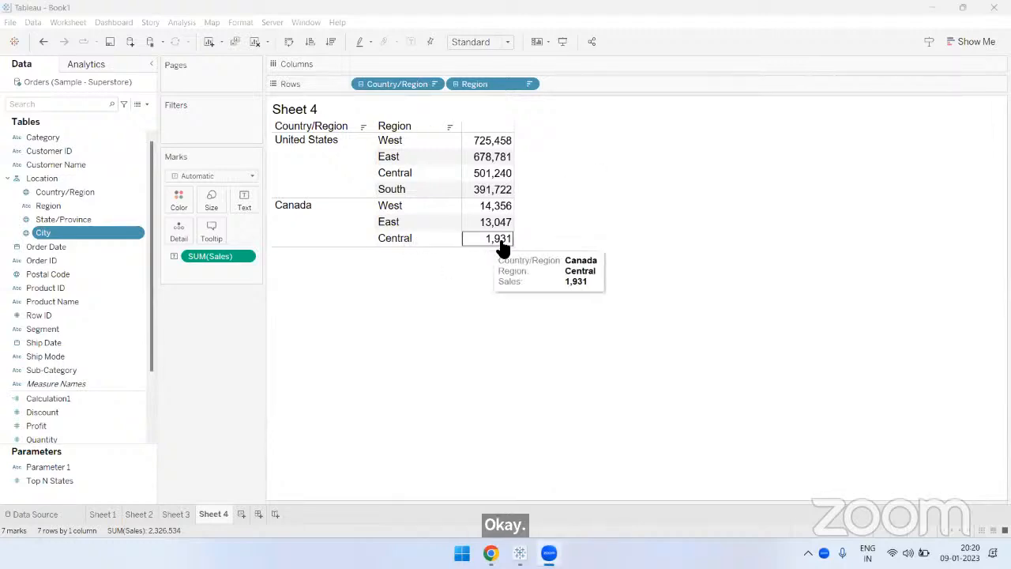
pyautogui.click(361, 84)
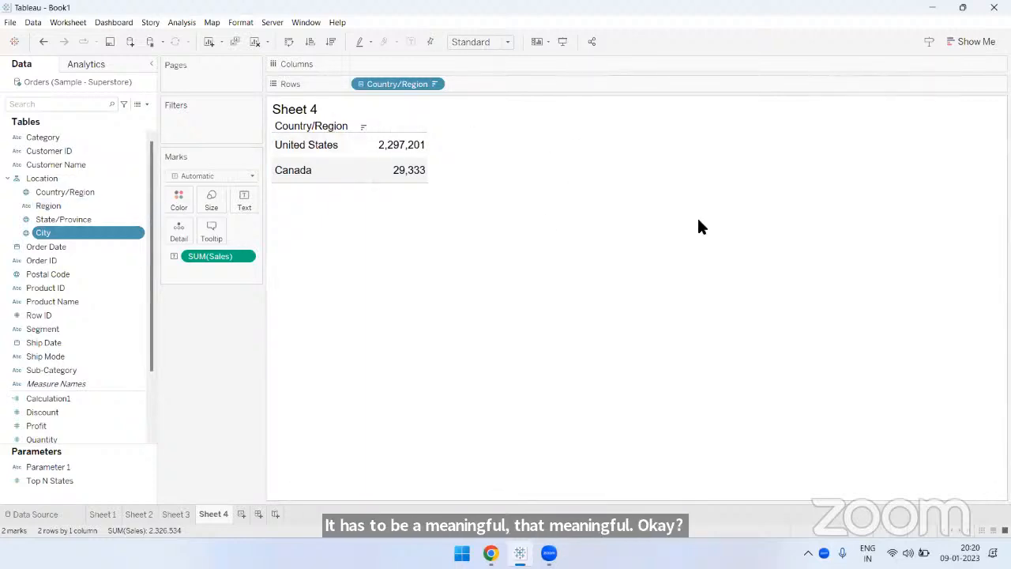
pyautogui.click(86, 191)
pyautogui.click(79, 203)
pyautogui.click(80, 217)
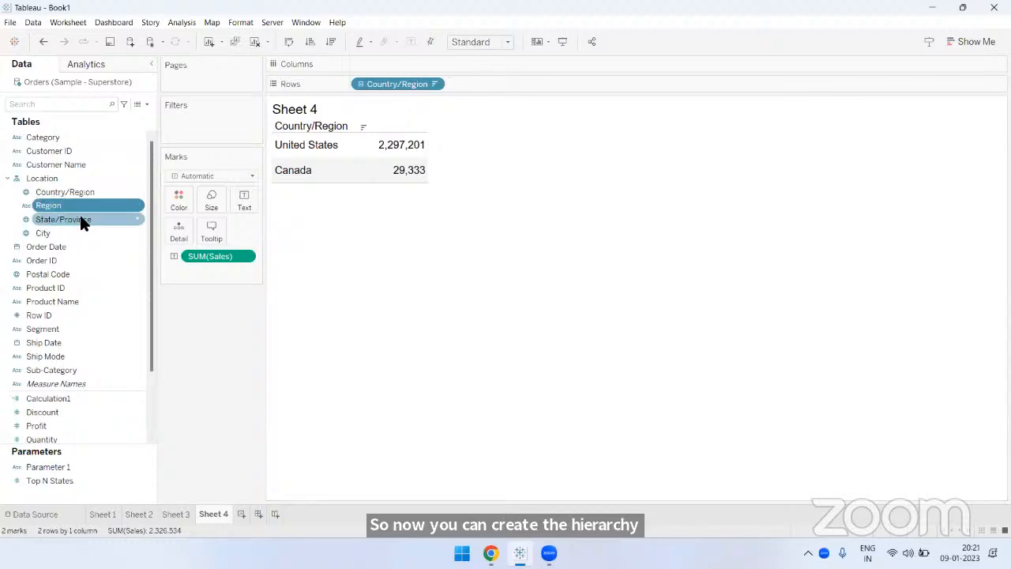
pyautogui.click(73, 231)
pyautogui.click(75, 193)
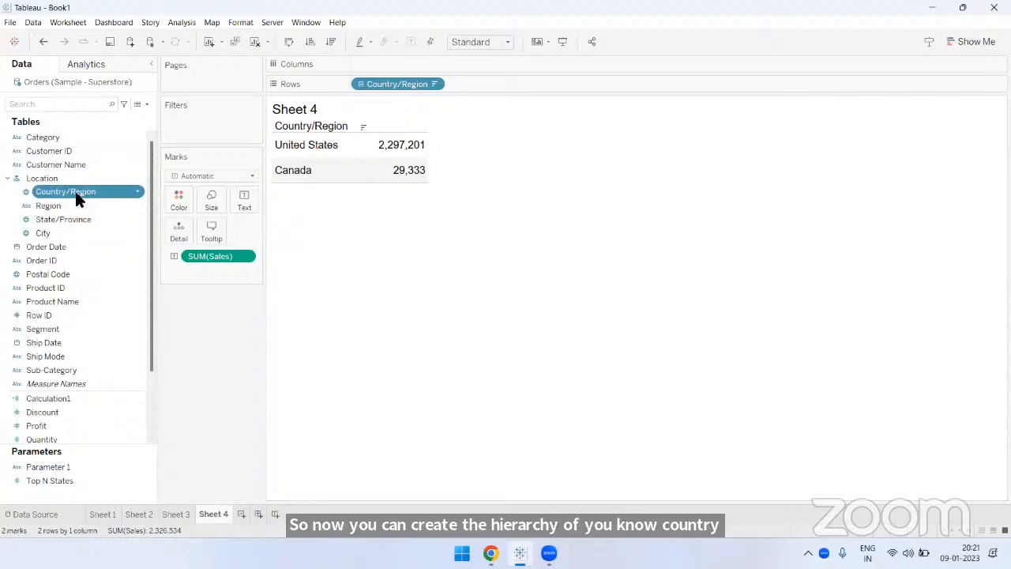
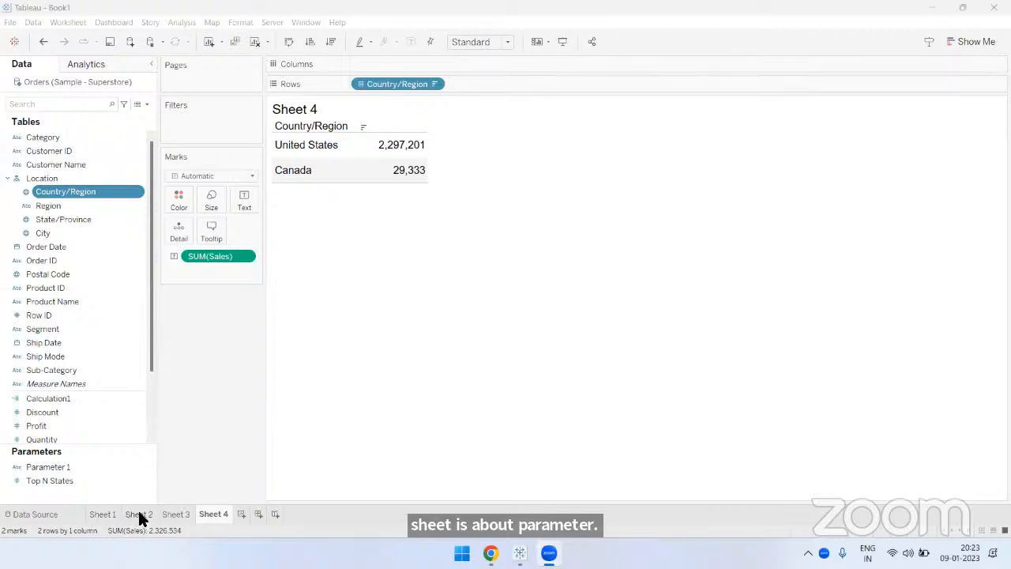
# - Check Sheet 3, return to Sheet 4, and expand the table from Country/Region to the Region level
pyautogui.click(174, 514)
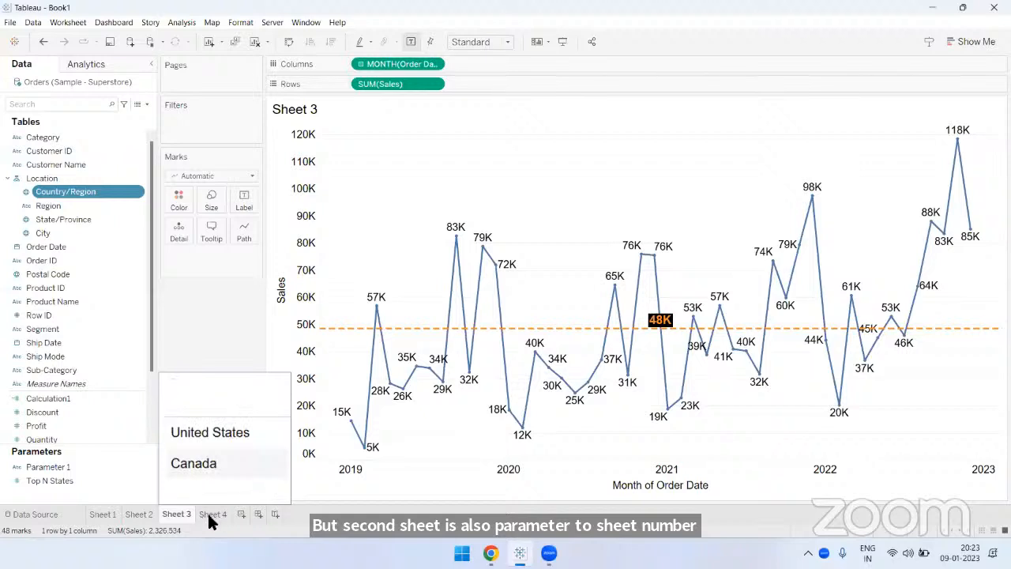
pyautogui.click(208, 514)
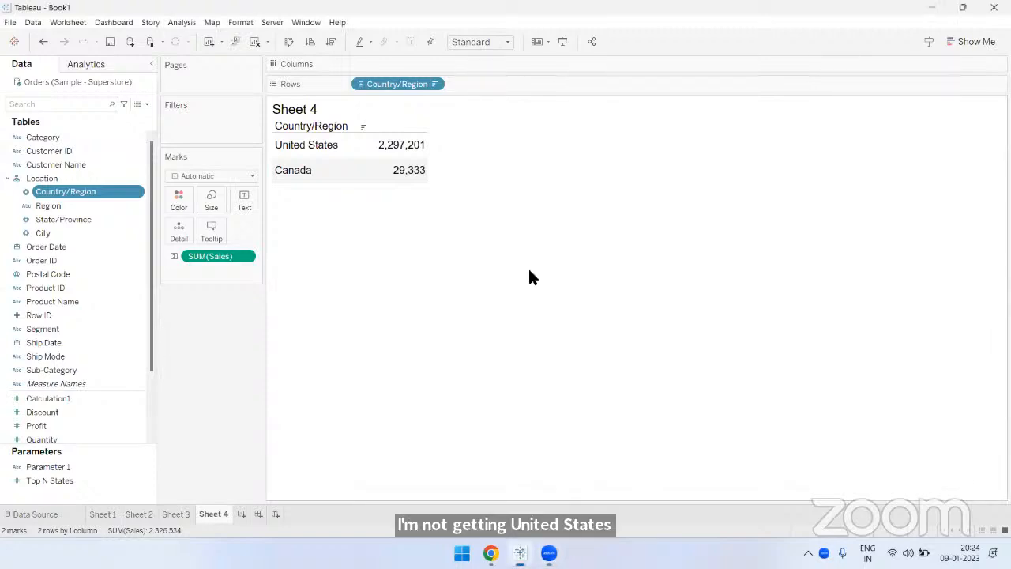
pyautogui.click(330, 45)
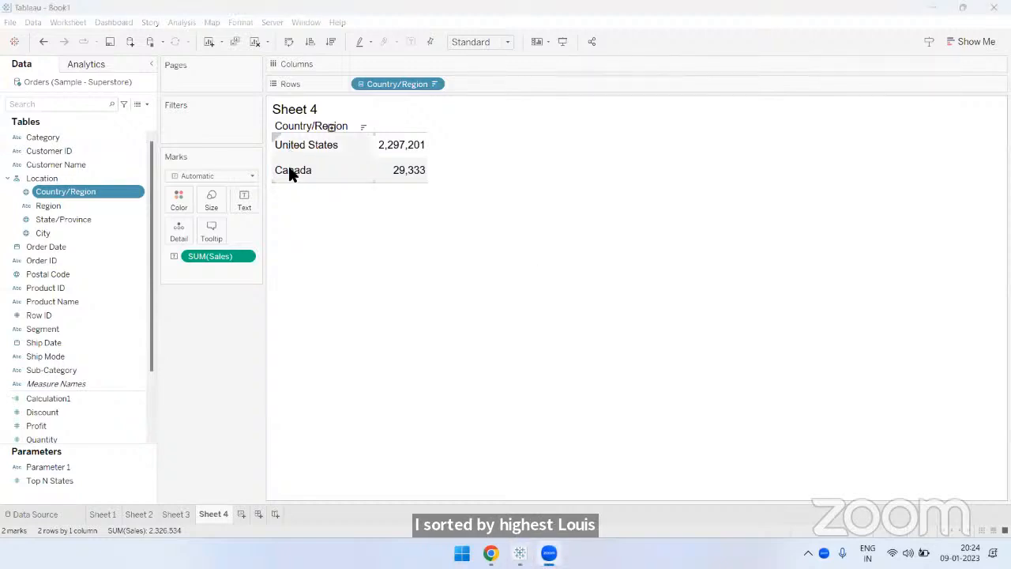
pyautogui.click(330, 132)
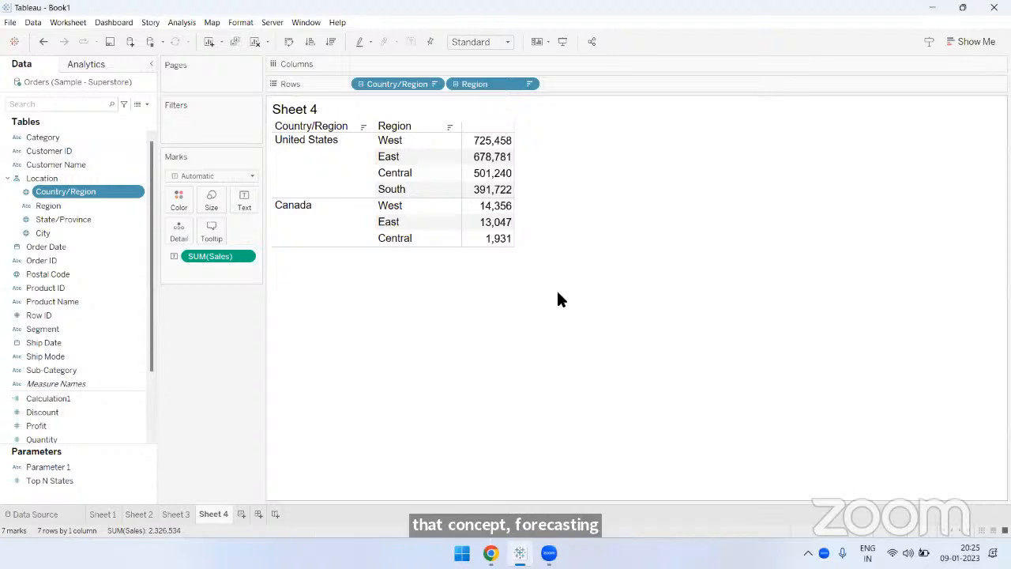
pyautogui.click(567, 484)
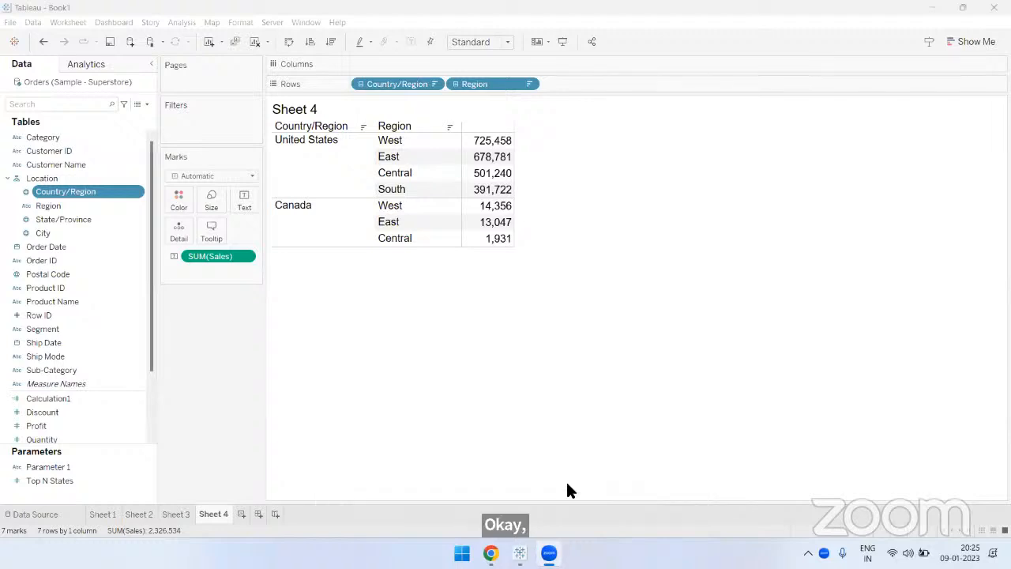
# - On Sheet 3, draw a straight vertical annotation line across the sales line chart and move it to early 2021
pyautogui.click(177, 513)
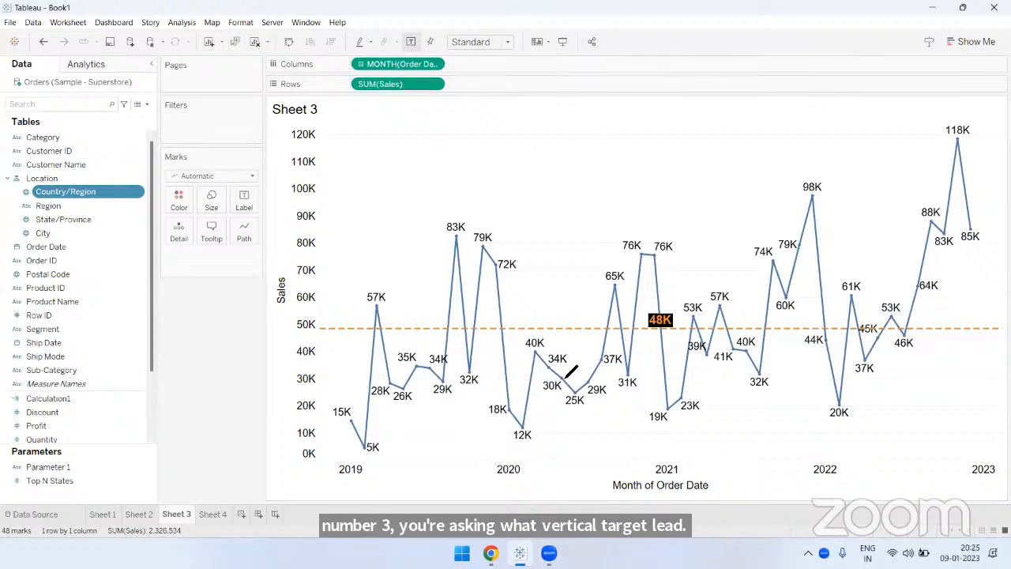
pyautogui.moveTo(574, 112); pyautogui.dragTo(581, 448)
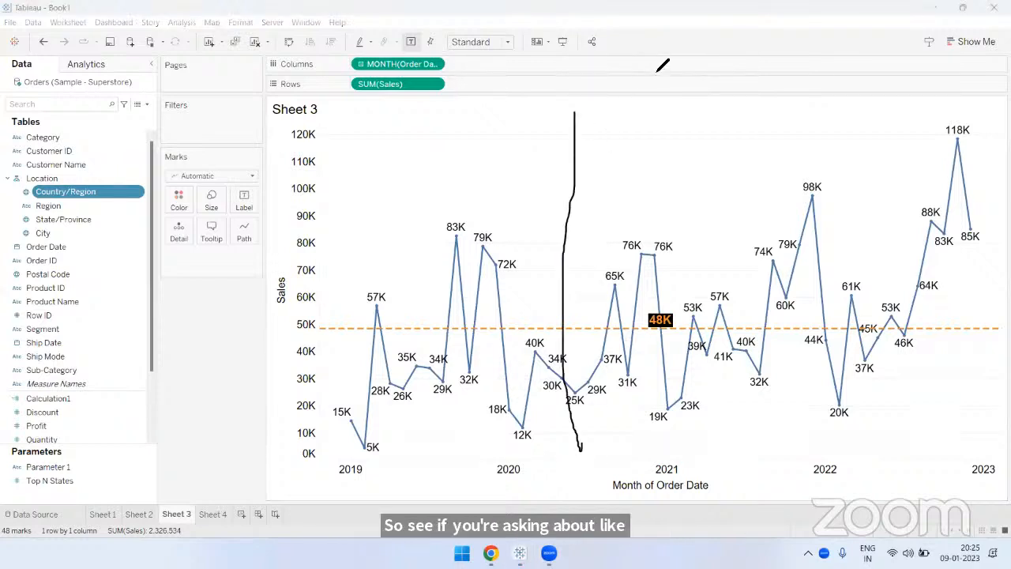
pyautogui.moveTo(594, 118); pyautogui.dragTo(596, 466)
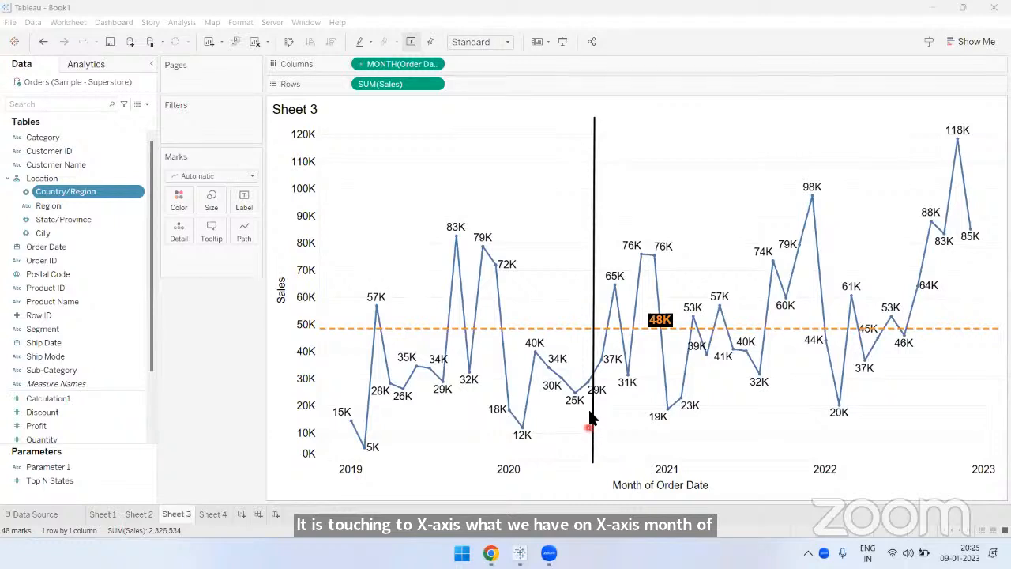
pyautogui.moveTo(514, 271)
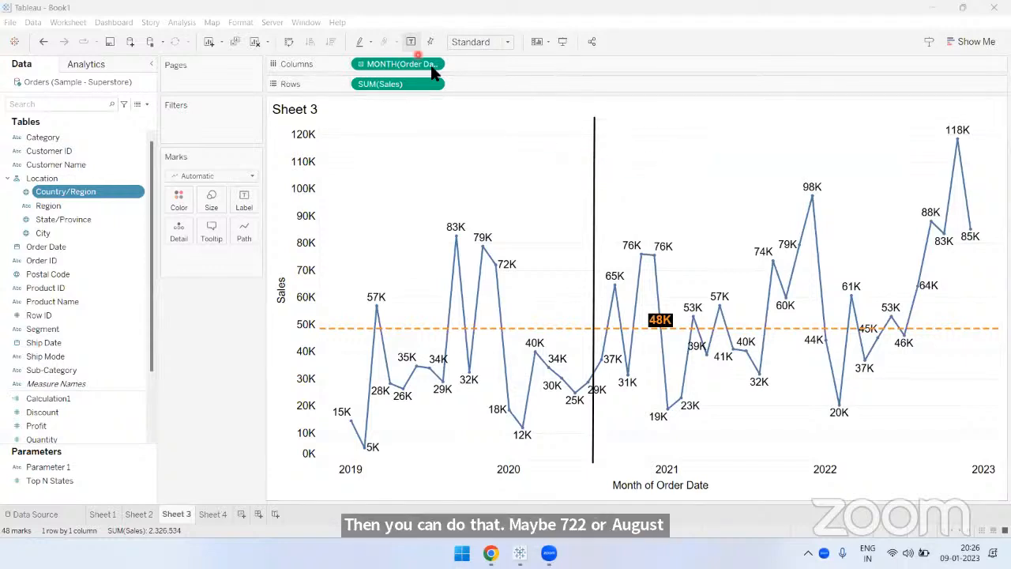
pyautogui.moveTo(596, 187); pyautogui.dragTo(688, 183)
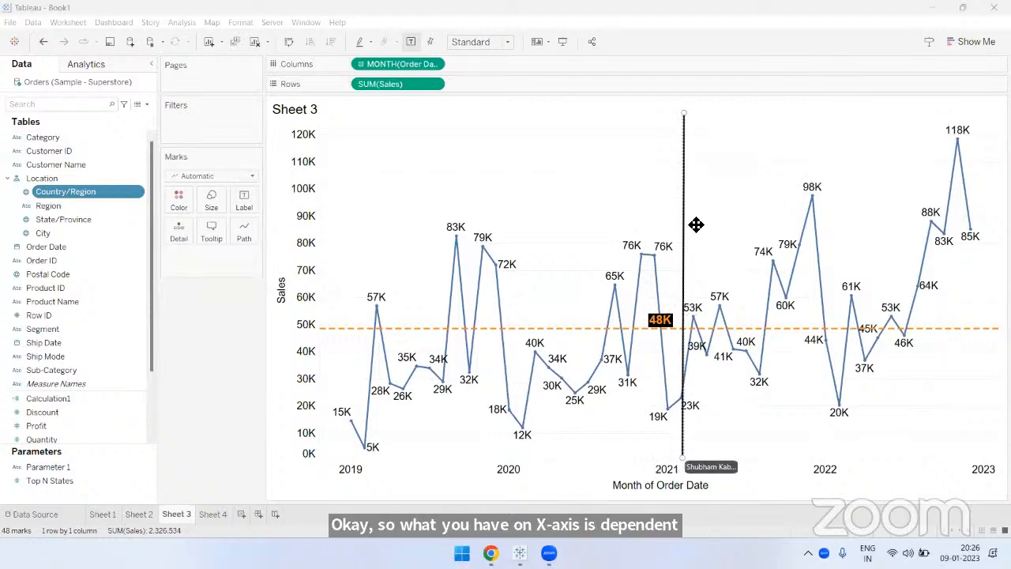
# - Handwrite marks beside the vertical line and a stroke along the Sales axis, and clear all the drawings
pyautogui.click(598, 60)
pyautogui.moveTo(686, 160)
pyautogui.mouseDown()
pyautogui.moveTo(765, 164)
pyautogui.moveTo(709, 174)
pyautogui.mouseUp()
pyautogui.moveTo(725, 182)
pyautogui.mouseDown()
pyautogui.moveTo(741, 204)
pyautogui.moveTo(697, 234)
pyautogui.mouseUp()
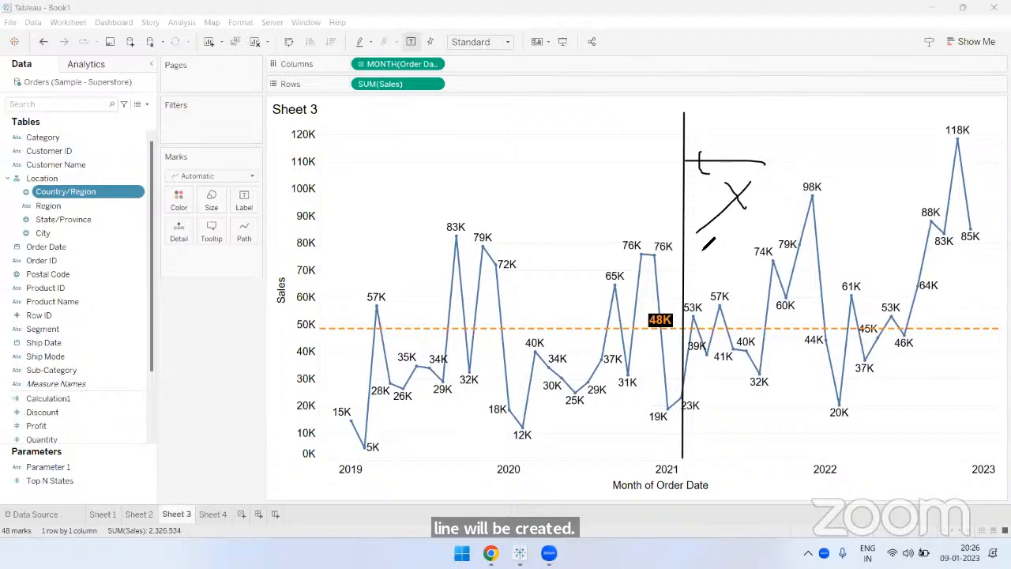
pyautogui.moveTo(325, 117); pyautogui.dragTo(309, 312)
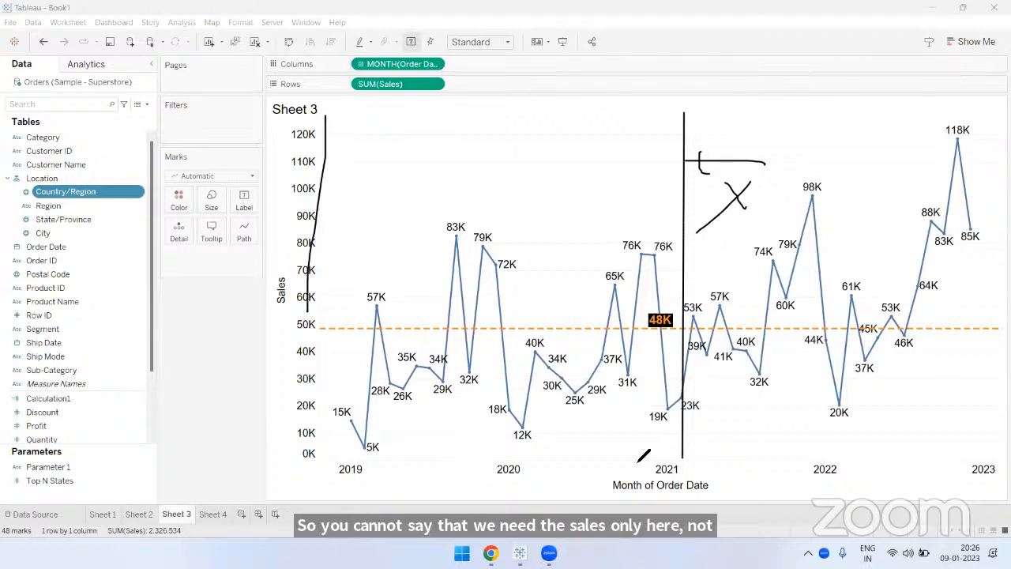
pyautogui.click(652, 68)
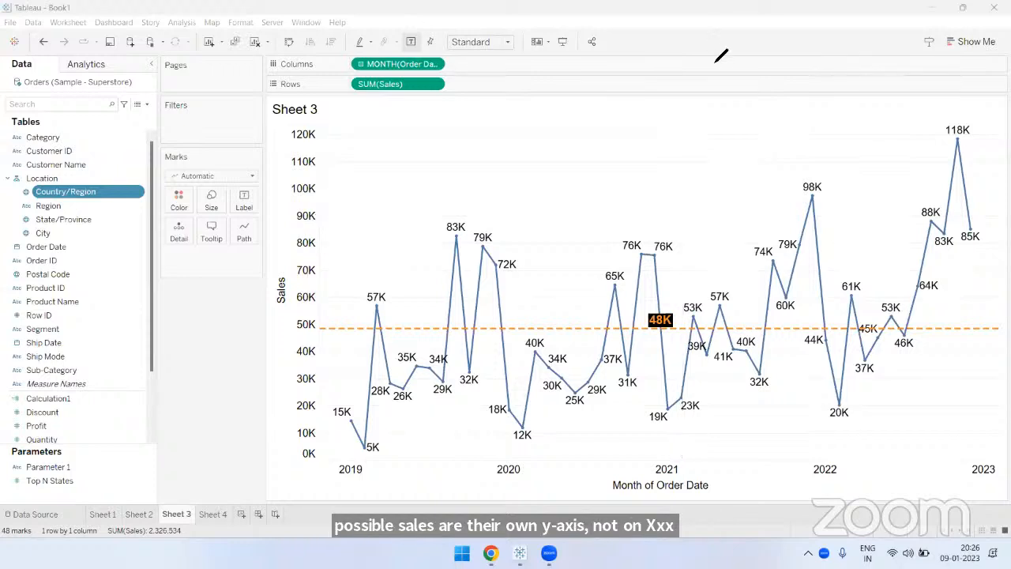
pyautogui.click(715, 63)
# - Switch to Sheet 4 and back to Sheet 3, and add a reference line for MONTH(Order Date) across the entire table
pyautogui.click(207, 513)
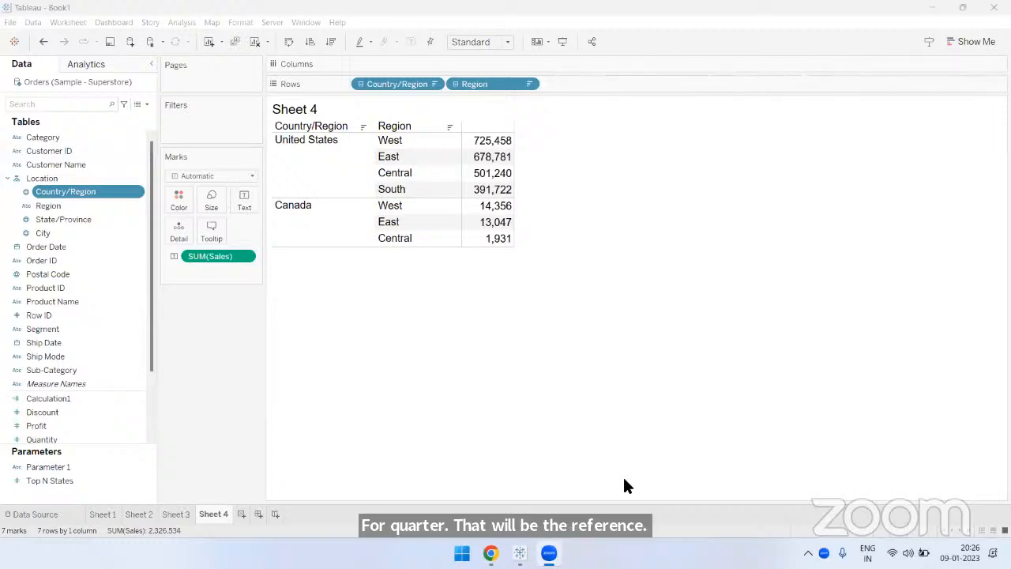
pyautogui.click(183, 514)
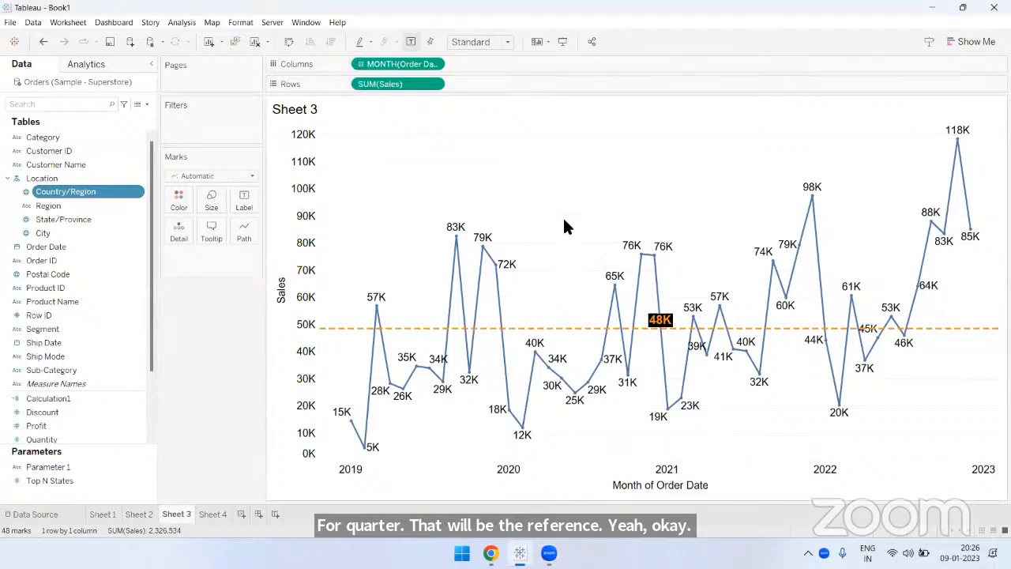
pyautogui.click(85, 62)
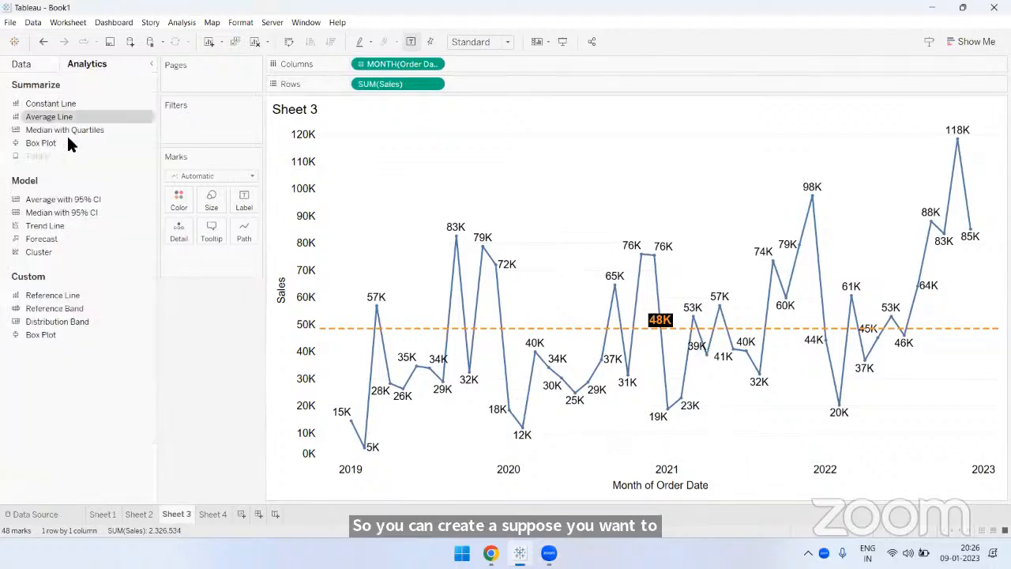
pyautogui.moveTo(72, 289); pyautogui.dragTo(324, 248)
pyautogui.moveTo(302, 180); pyautogui.dragTo(374, 177)
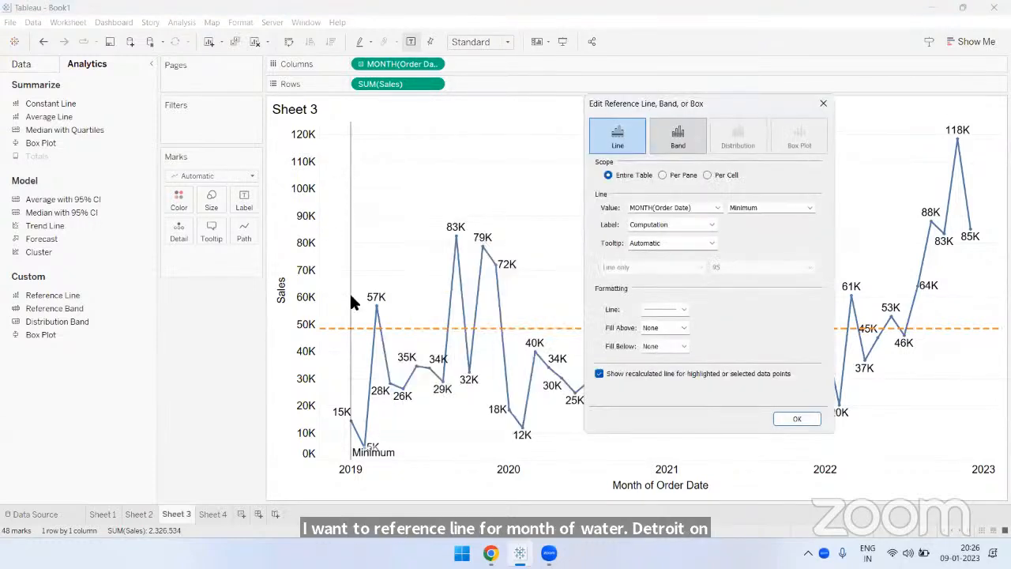
# - Set the reference line's value to the constant date 15/8/2020, and move the dialog clear of the line
pyautogui.click(731, 210)
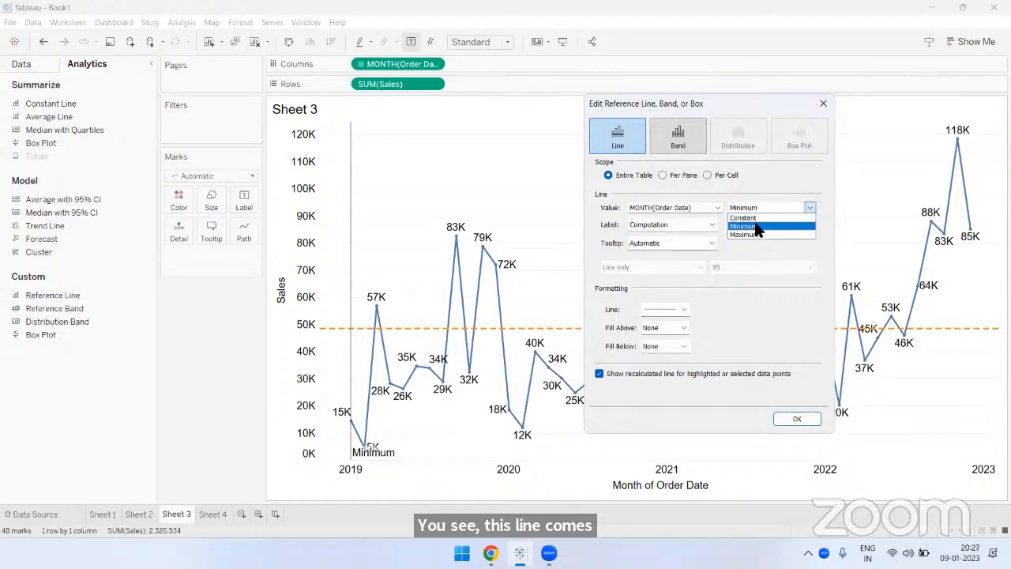
pyautogui.click(758, 217)
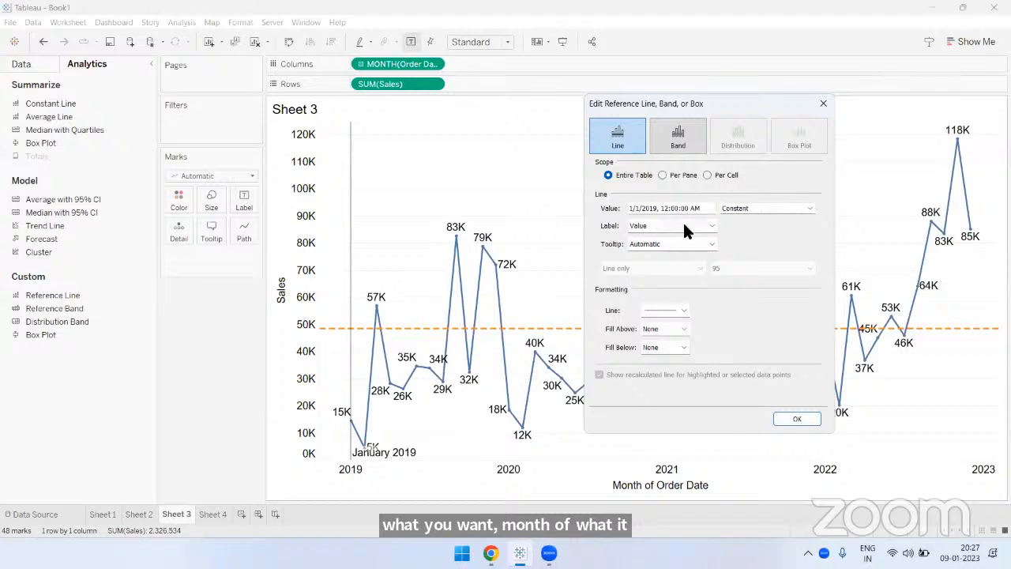
pyautogui.click(712, 226)
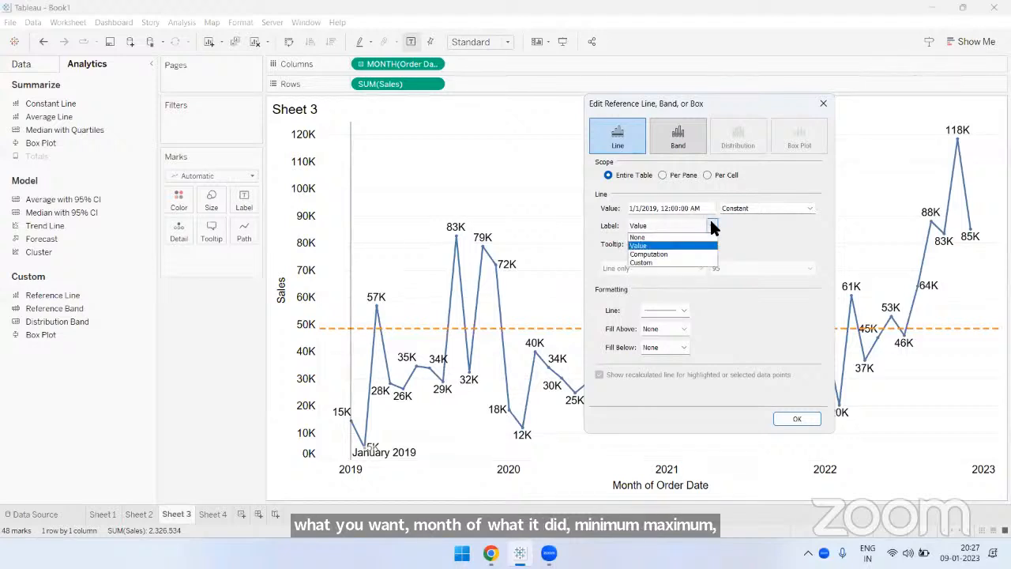
pyautogui.click(713, 227)
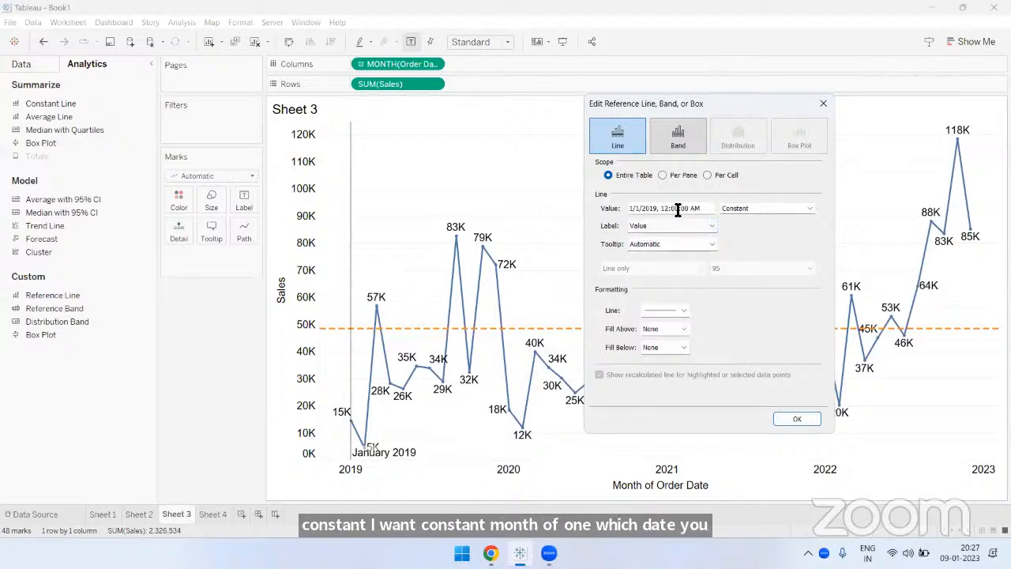
pyautogui.click(683, 208)
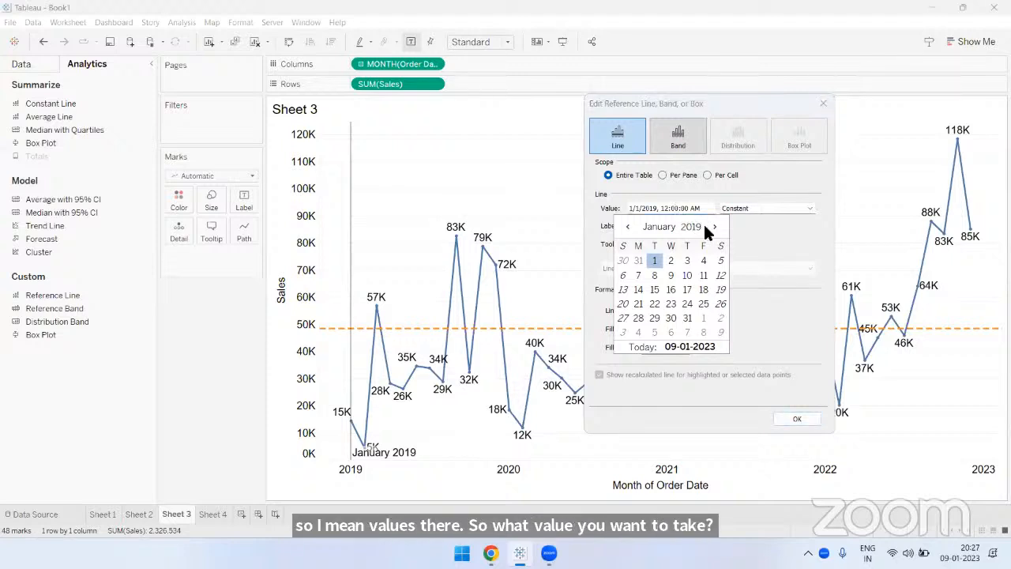
pyautogui.click(703, 224)
pyautogui.click(704, 224)
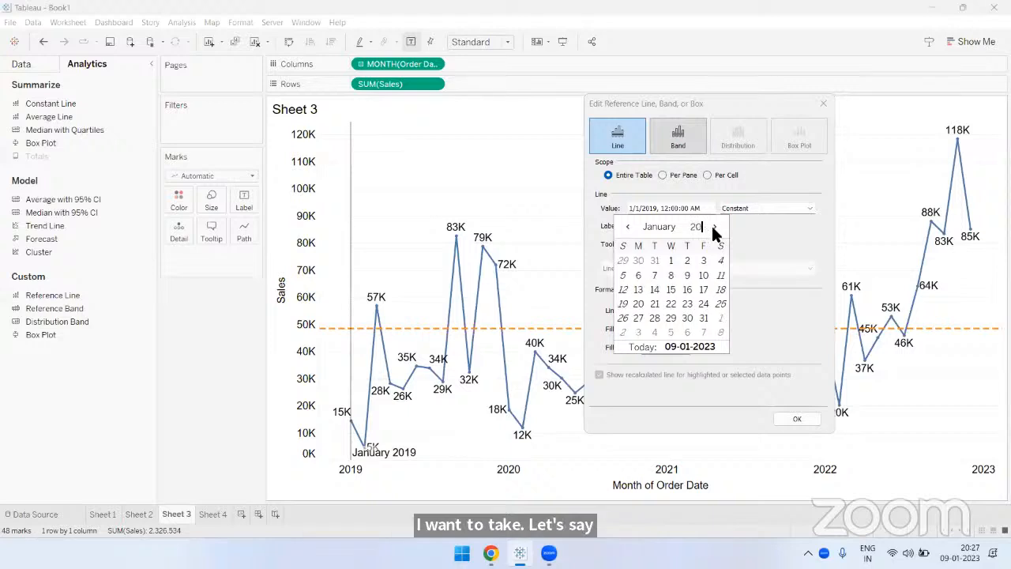
pyautogui.click(668, 226)
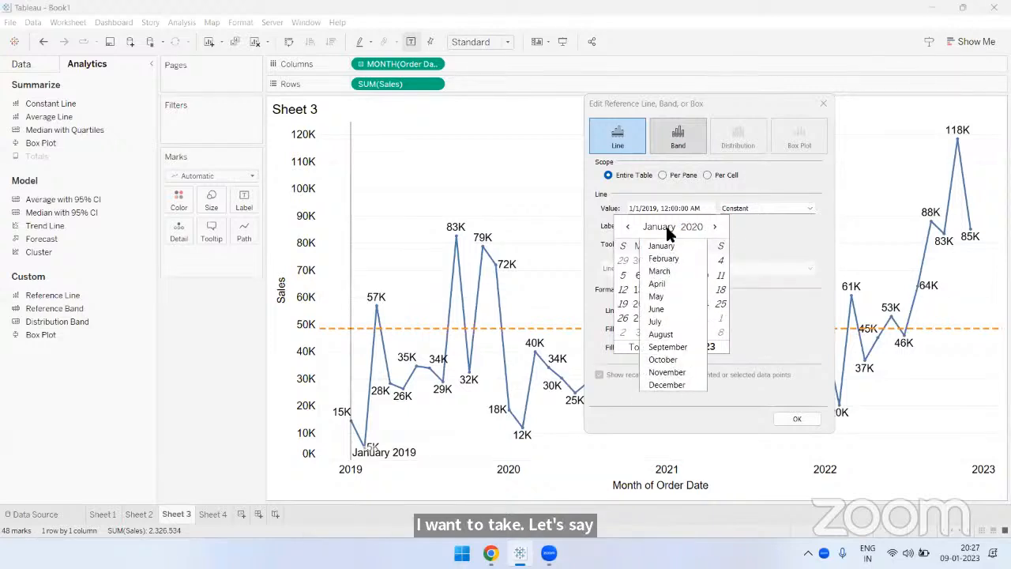
pyautogui.click(661, 334)
pyautogui.click(719, 289)
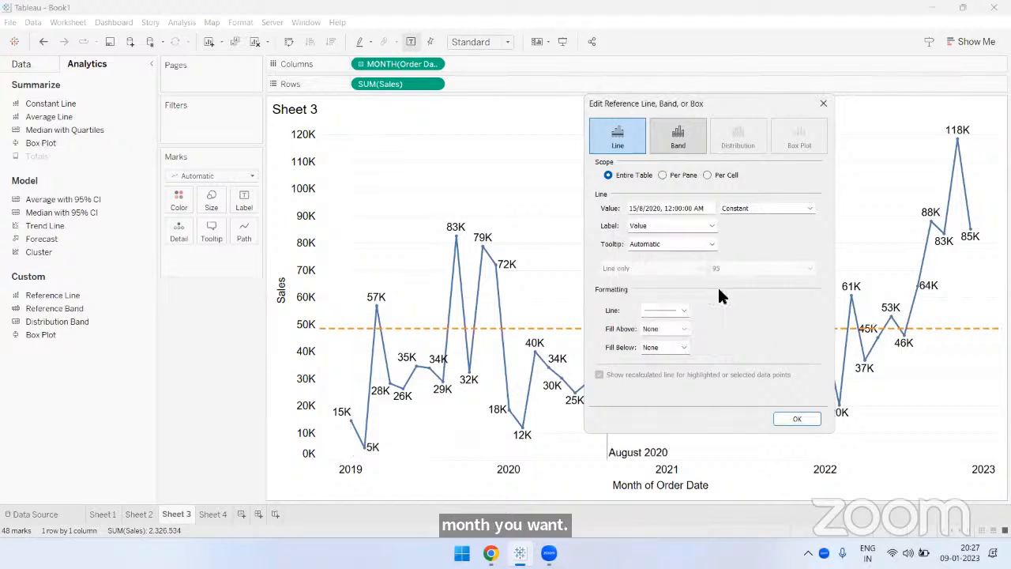
pyautogui.moveTo(697, 104); pyautogui.dragTo(270, 84)
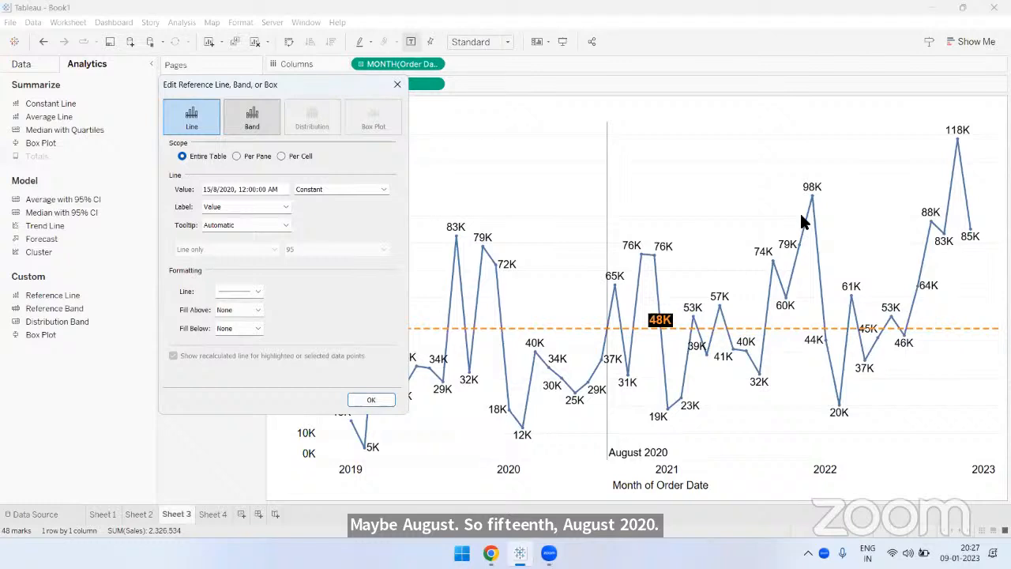
pyautogui.click(257, 189)
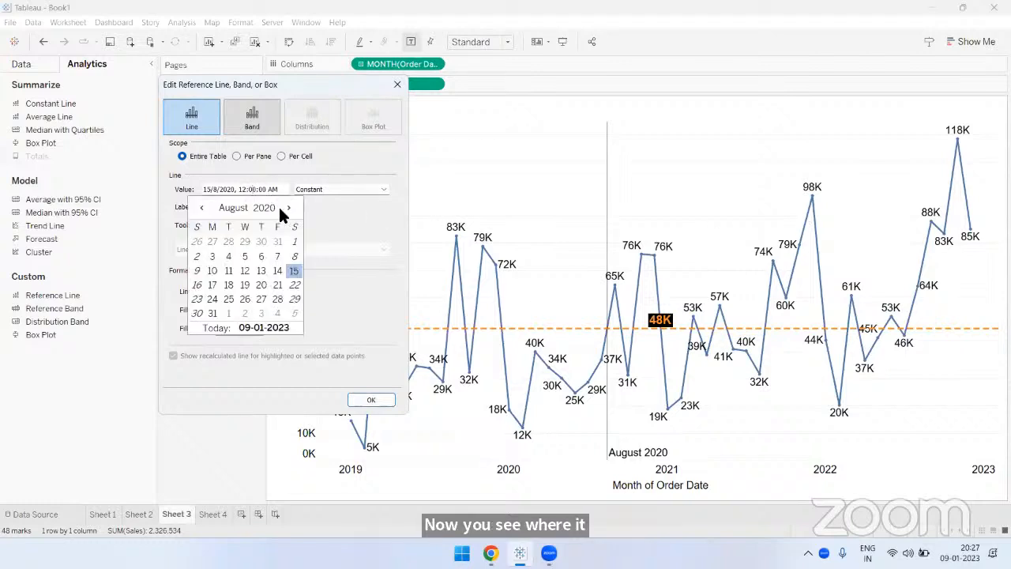
pyautogui.click(288, 207)
pyautogui.click(288, 208)
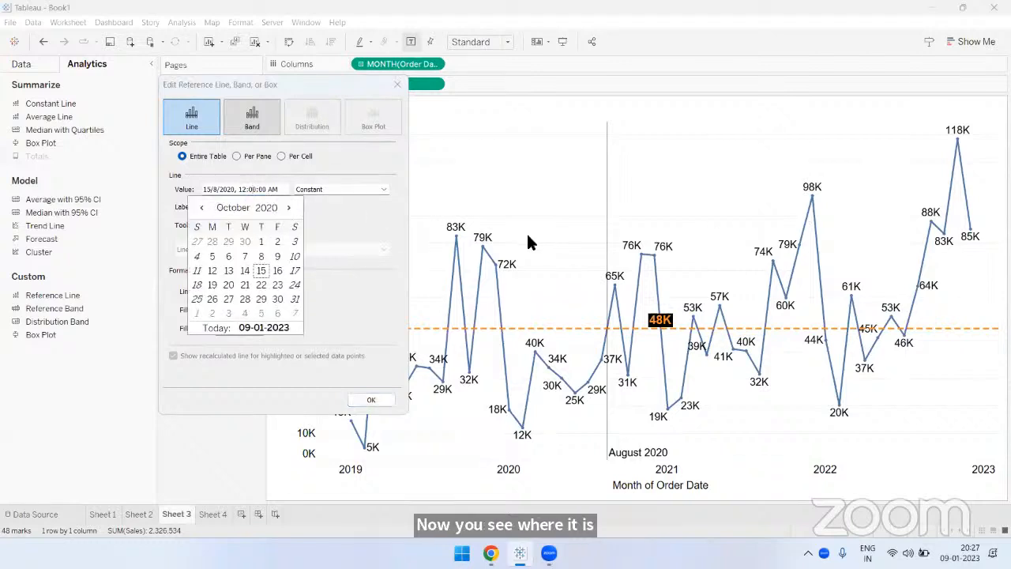
pyautogui.click(325, 218)
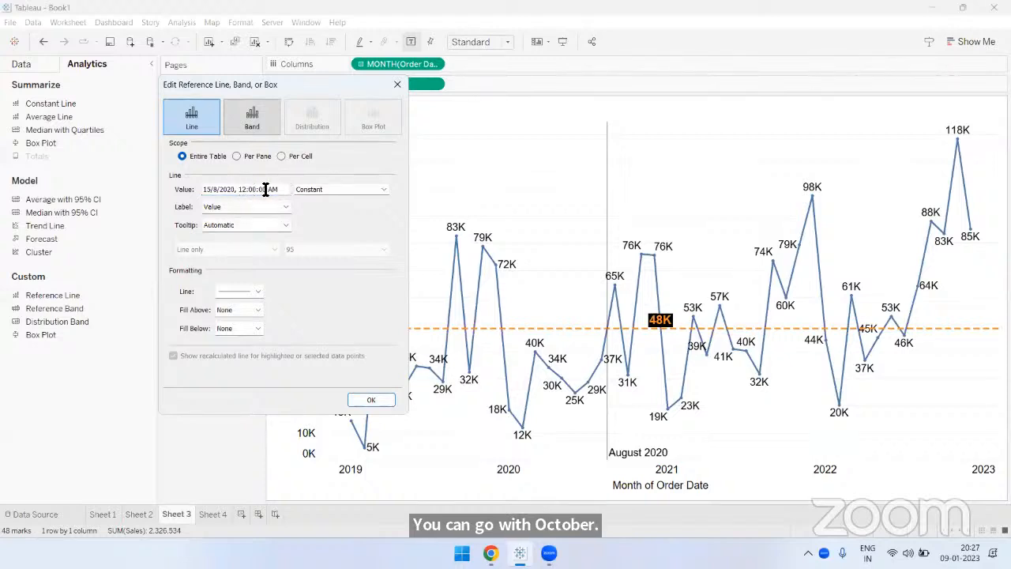
pyautogui.moveTo(281, 190); pyautogui.dragTo(209, 189)
pyautogui.click(257, 206)
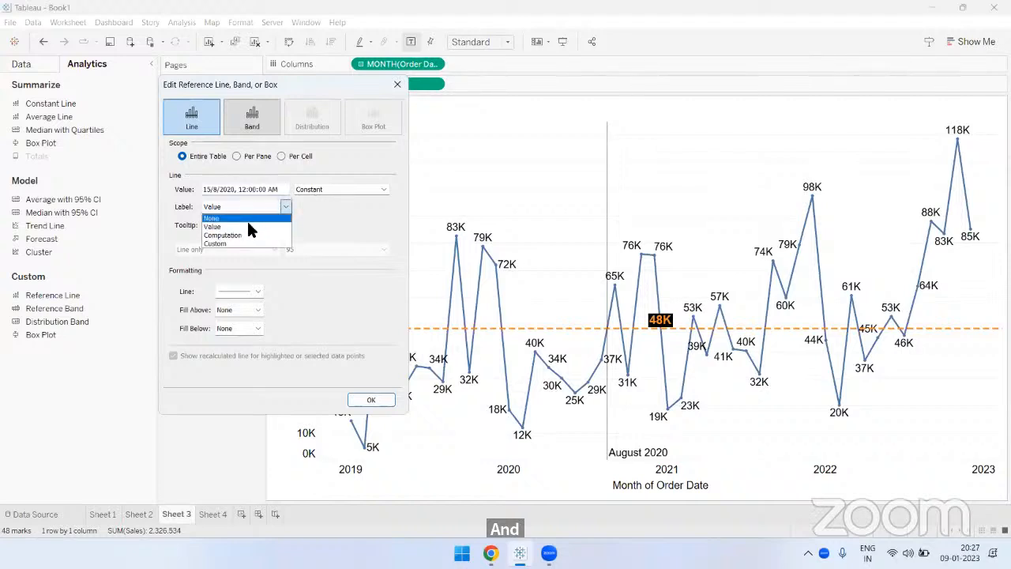
pyautogui.click(246, 217)
pyautogui.click(245, 208)
pyautogui.click(242, 221)
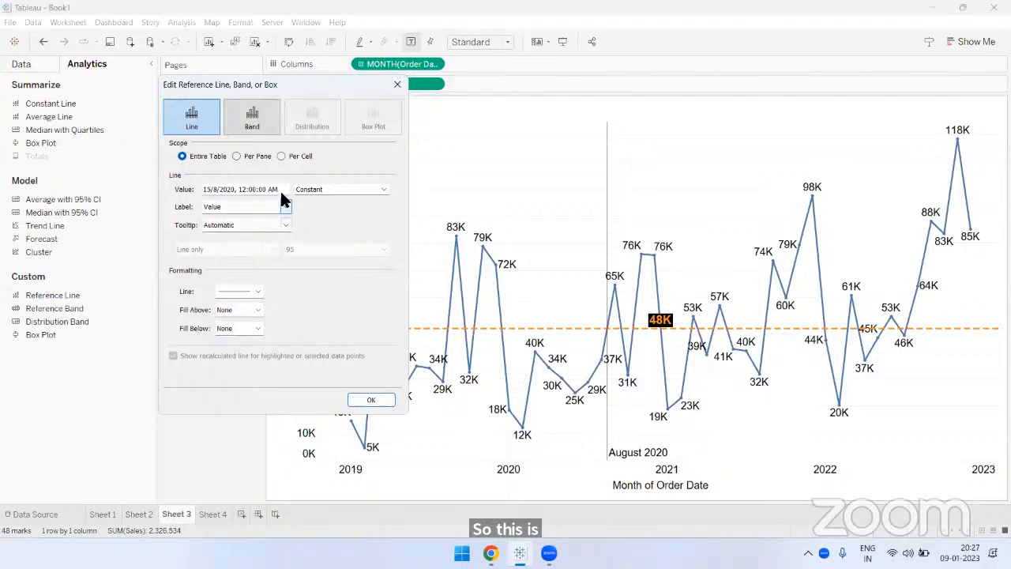
# - Set the reference line's constant date to 20/11/2020
pyautogui.click(258, 190)
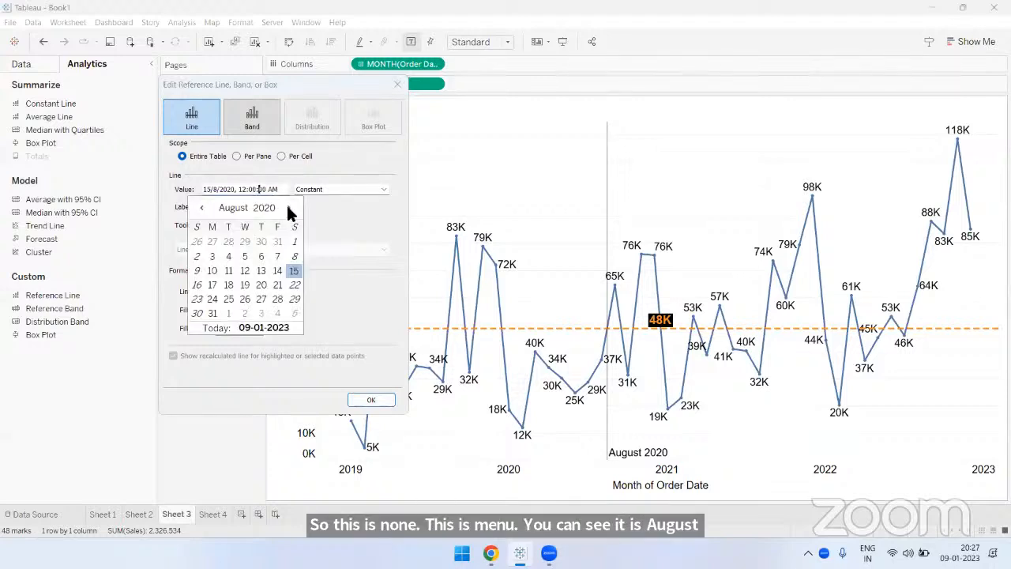
pyautogui.click(288, 207)
pyautogui.click(288, 207)
pyautogui.click(287, 207)
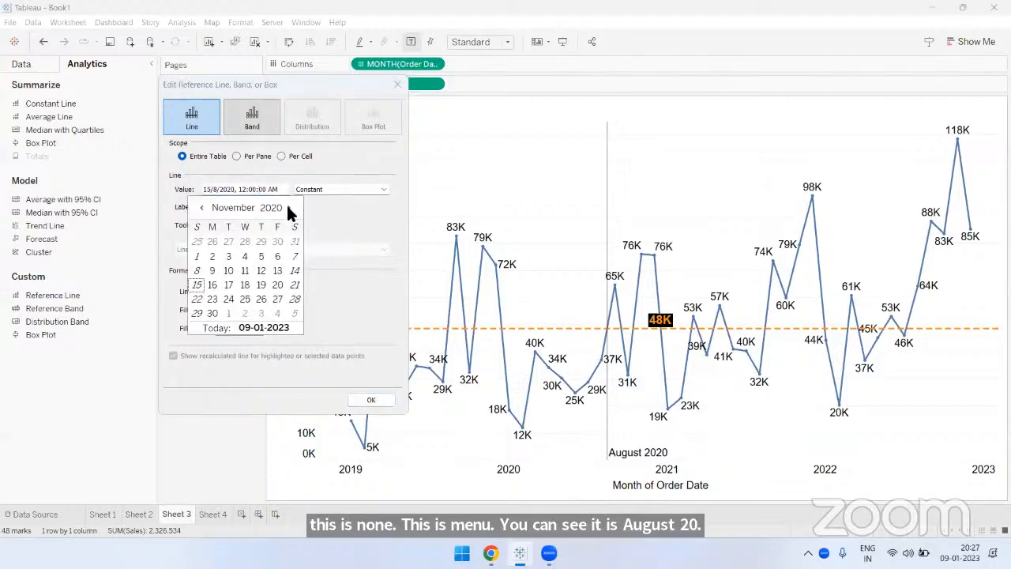
pyautogui.click(277, 284)
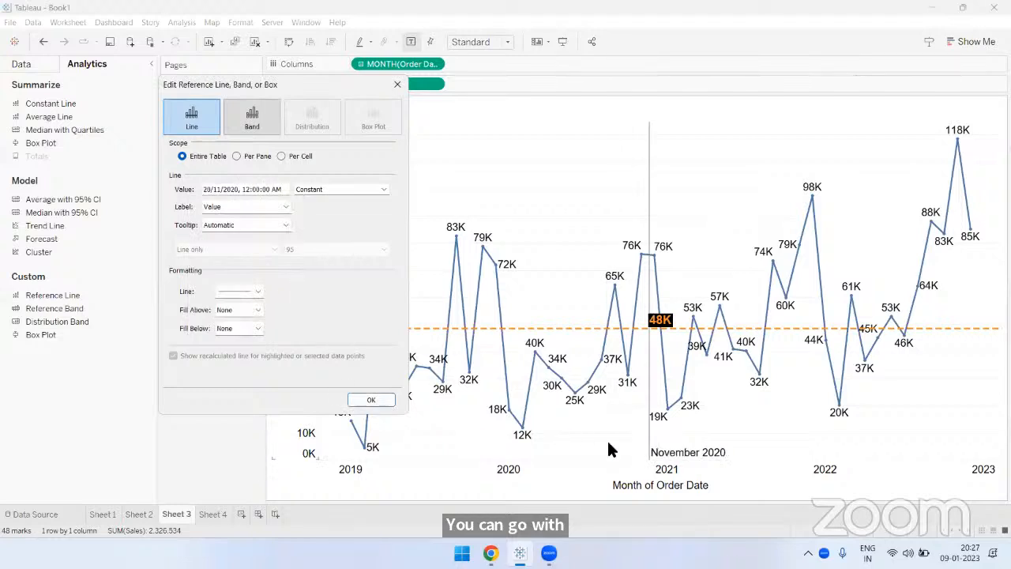
# - Format the November 2020 reference line as a pink dashed line at 100% opacity with the third thickness option
pyautogui.click(235, 292)
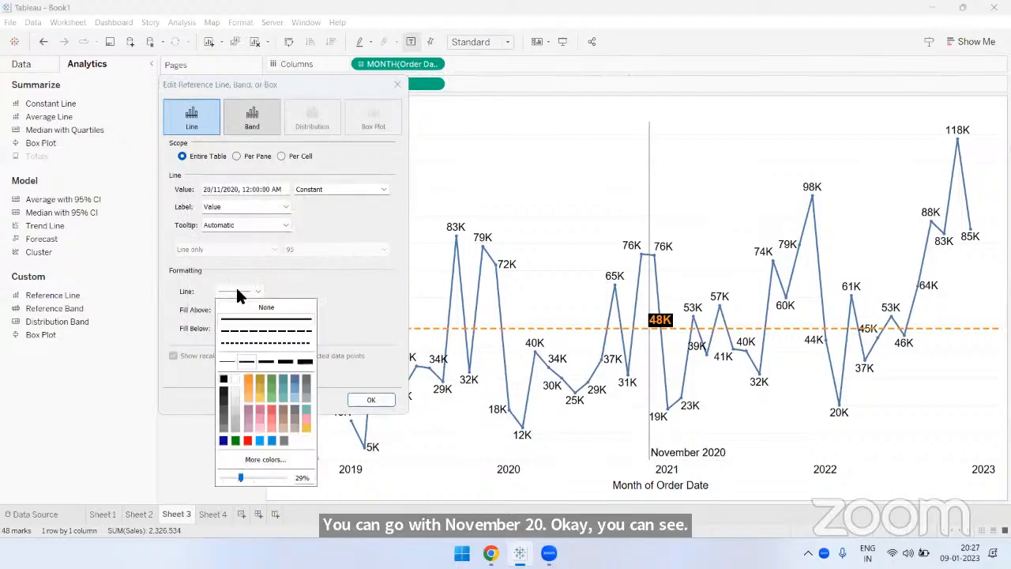
pyautogui.click(305, 418)
pyautogui.click(268, 327)
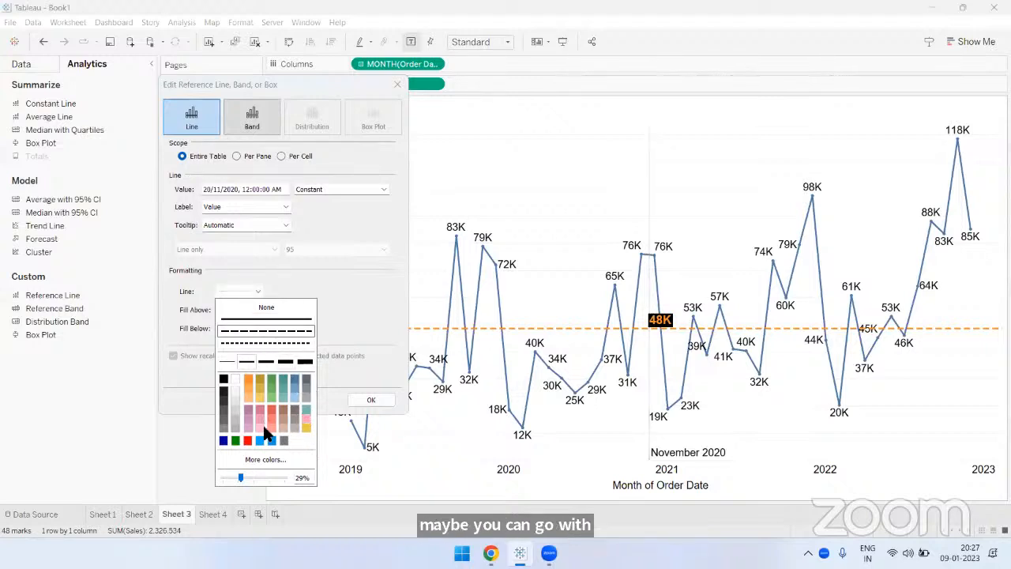
pyautogui.moveTo(269, 478); pyautogui.dragTo(285, 478)
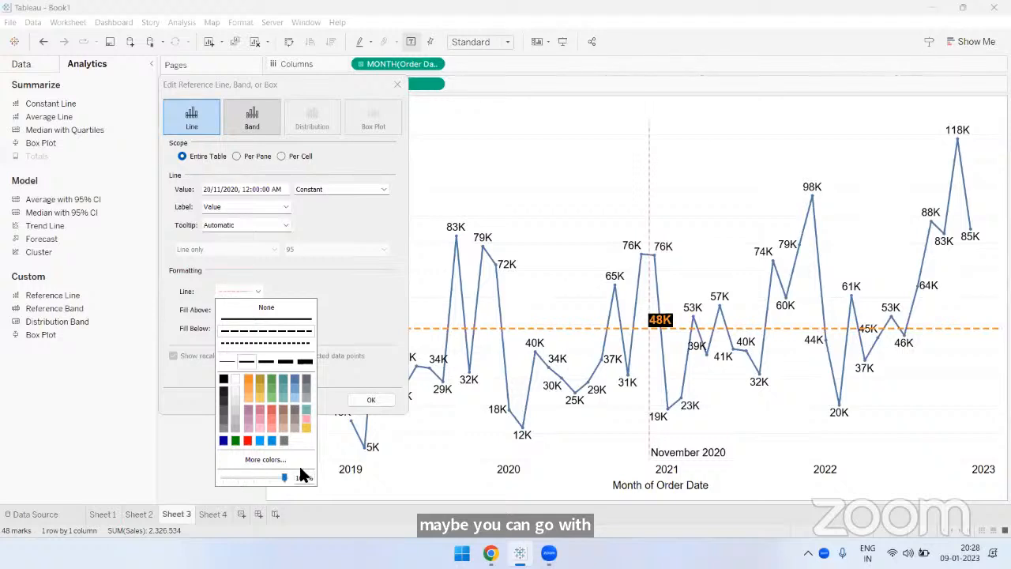
pyautogui.click(267, 362)
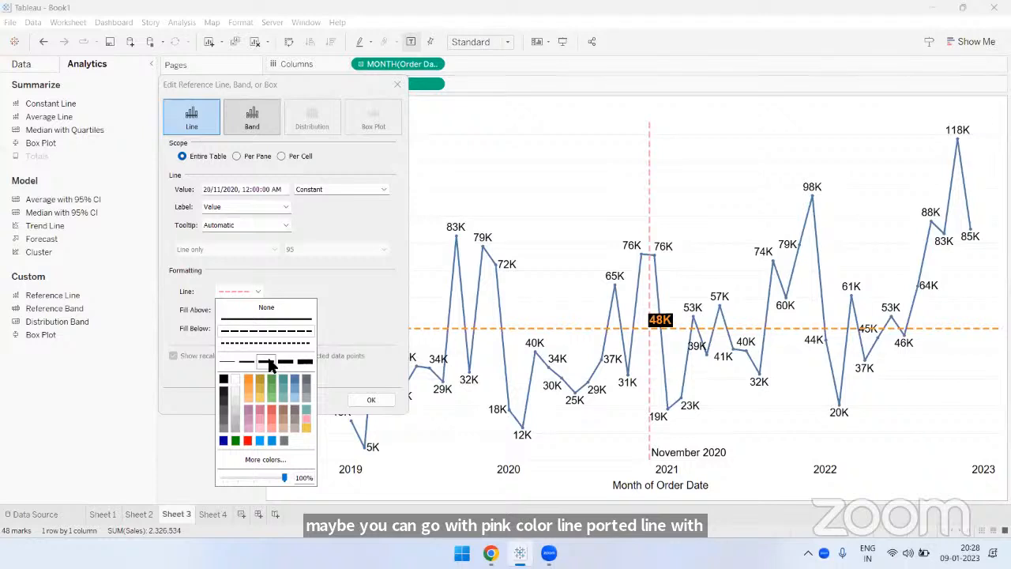
pyautogui.click(361, 317)
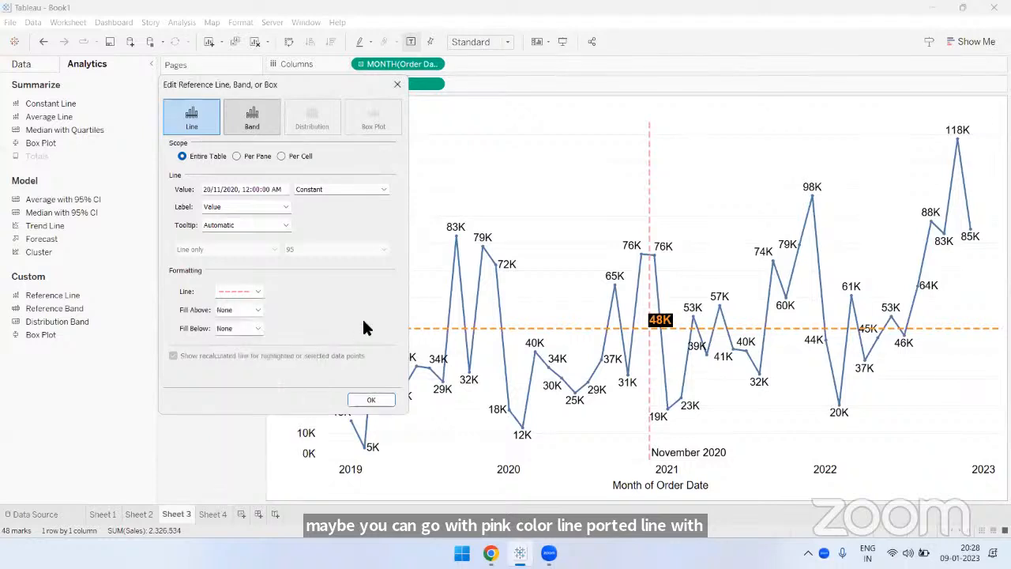
# - Fill the area below the November 2020 reference line with light orange and apply the reference line settings
pyautogui.click(257, 328)
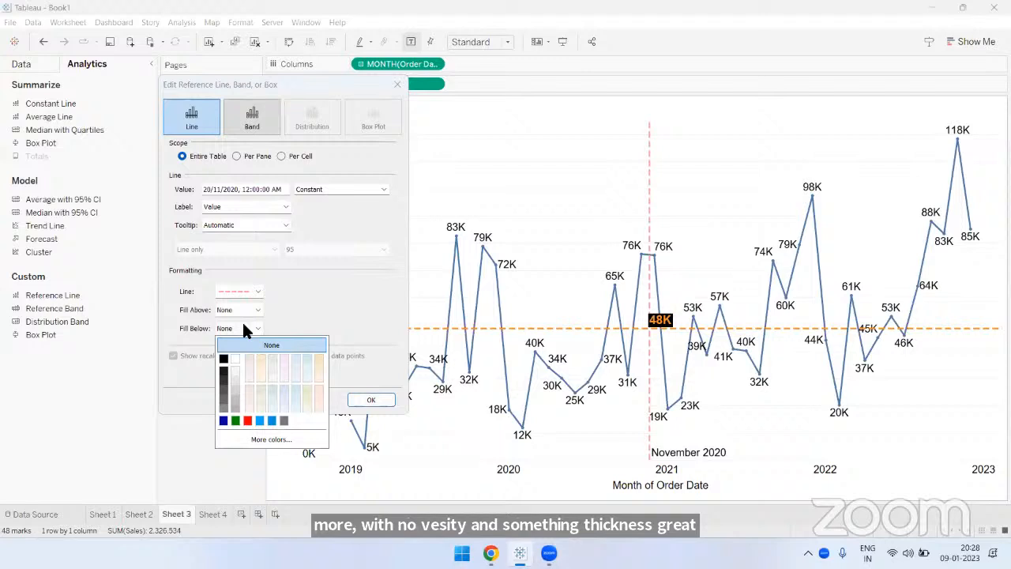
pyautogui.click(318, 357)
pyautogui.click(366, 400)
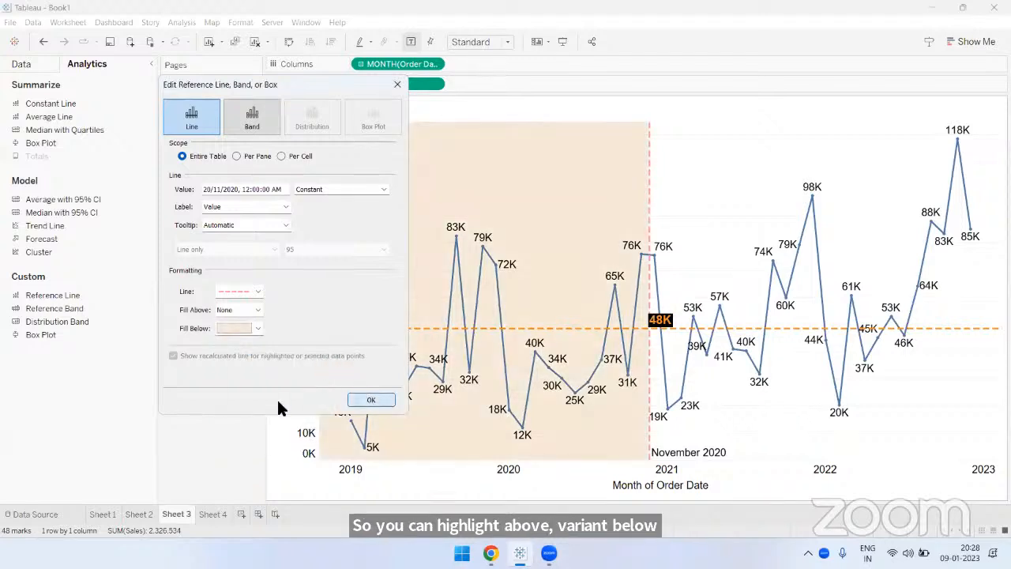
# - Format the November 2020 reference line label with top vertical alignment and bold text
pyautogui.click(709, 449)
pyautogui.click(808, 452)
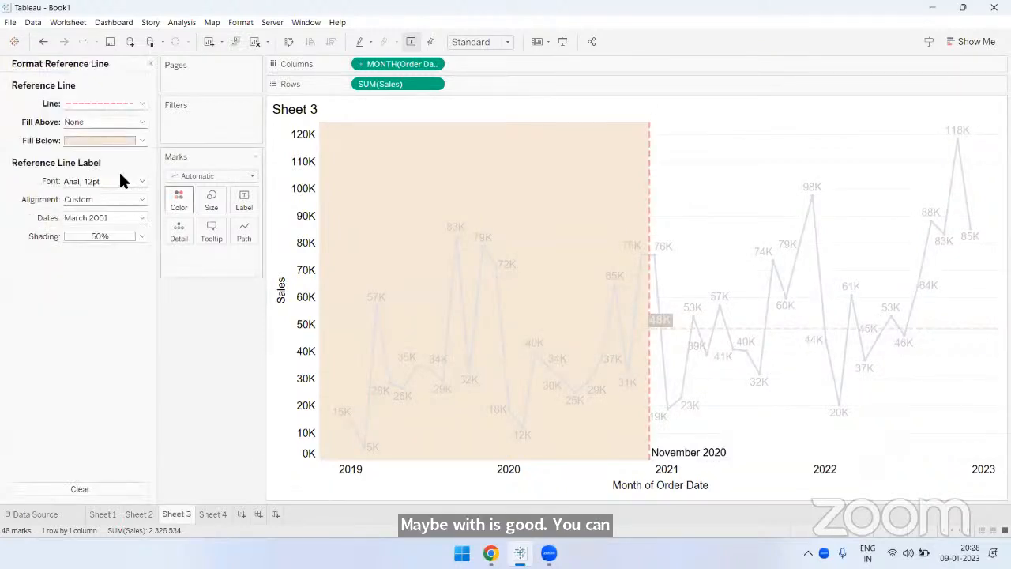
pyautogui.click(86, 200)
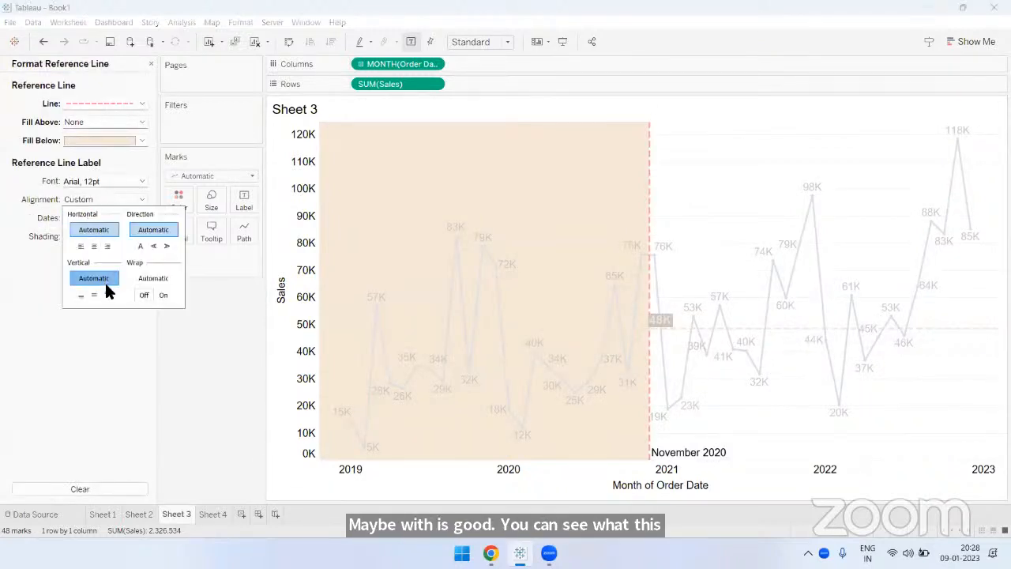
pyautogui.click(107, 294)
pyautogui.click(85, 180)
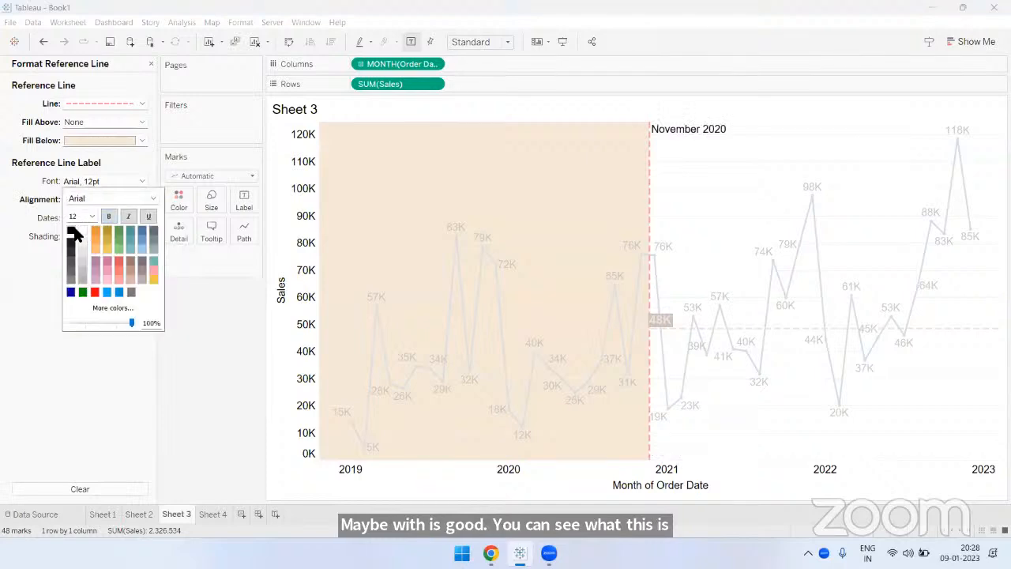
pyautogui.click(109, 215)
pyautogui.click(79, 379)
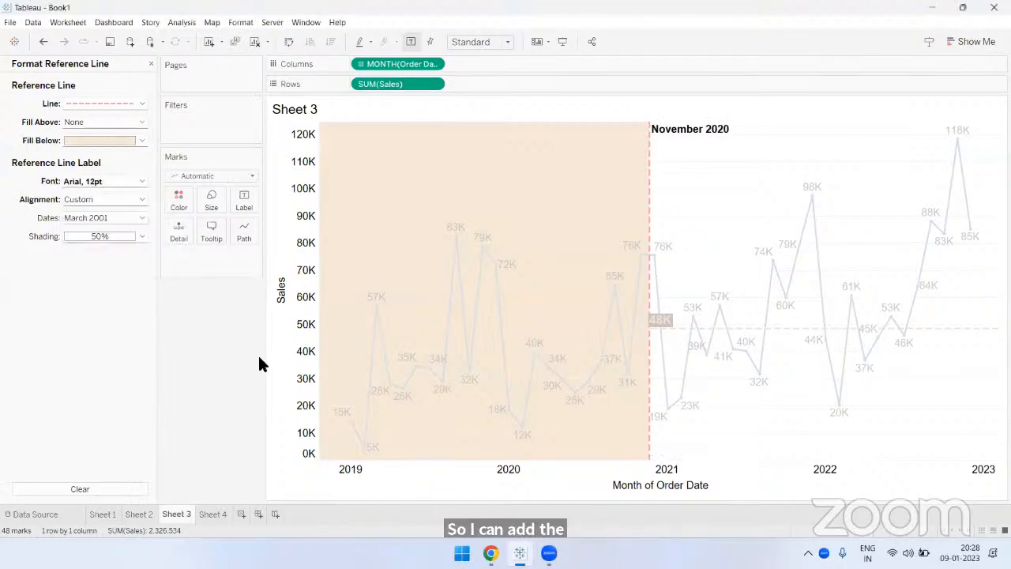
pyautogui.click(729, 182)
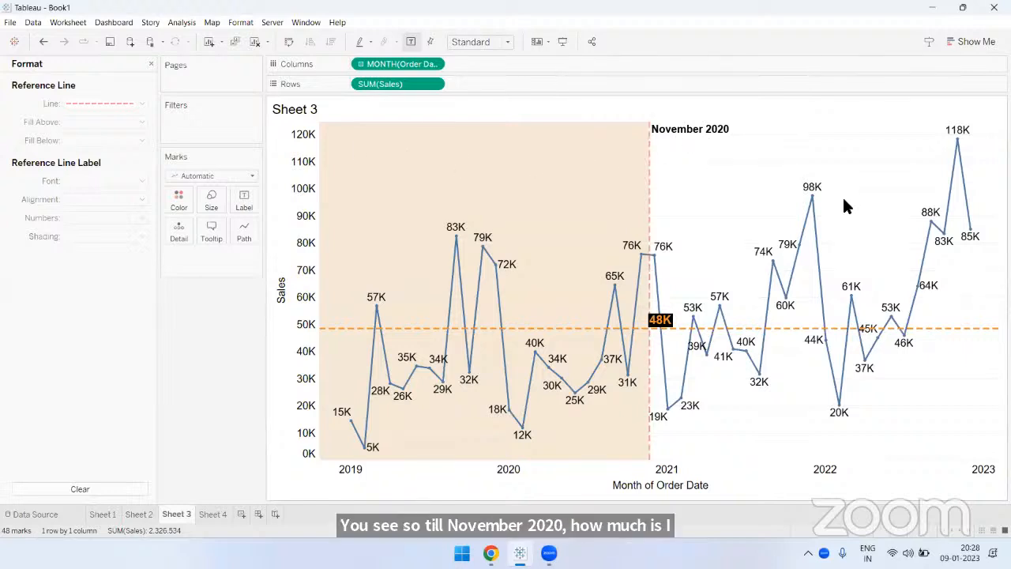
# - Set the November 2020 line's Fill Below to None and its Fill Above to a light blue-grey
pyautogui.click(650, 149)
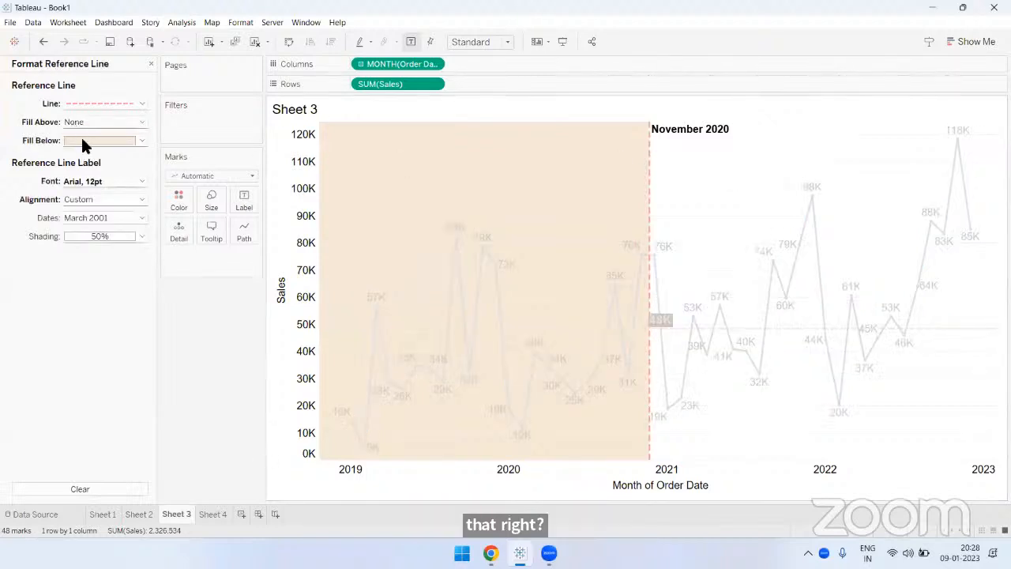
pyautogui.click(82, 141)
pyautogui.click(82, 142)
pyautogui.click(82, 142)
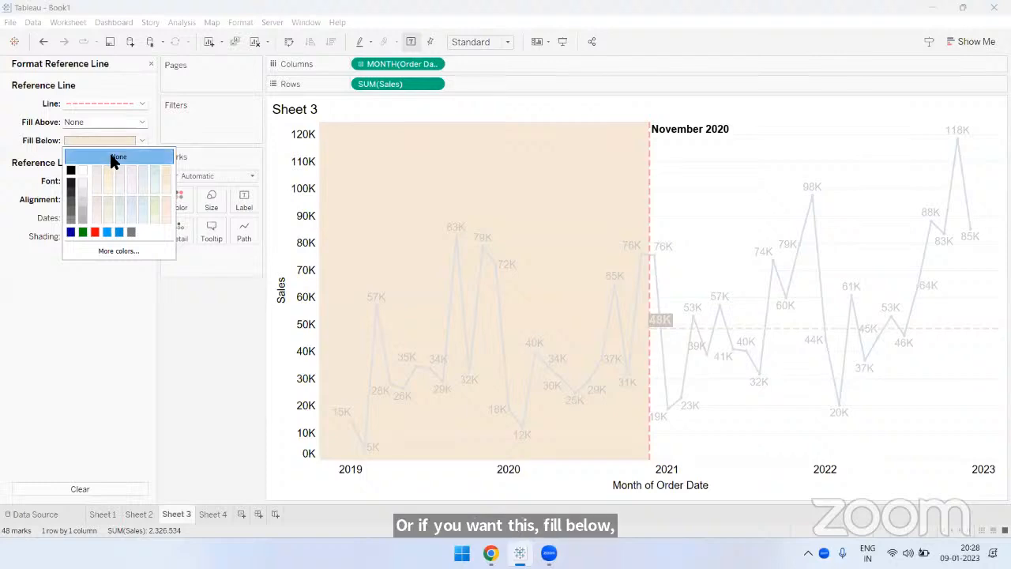
pyautogui.click(110, 153)
pyautogui.click(99, 121)
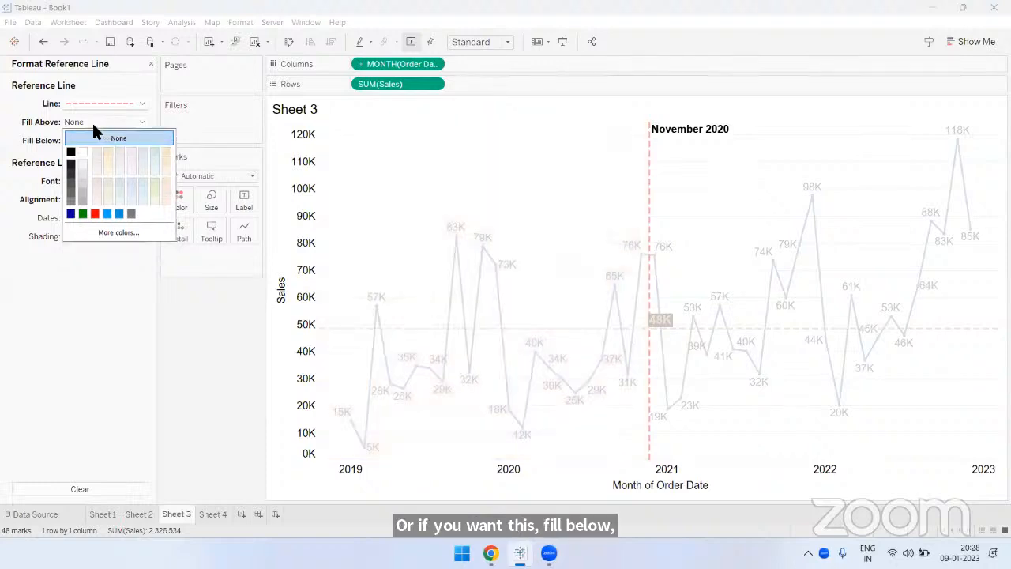
pyautogui.click(141, 151)
pyautogui.click(485, 167)
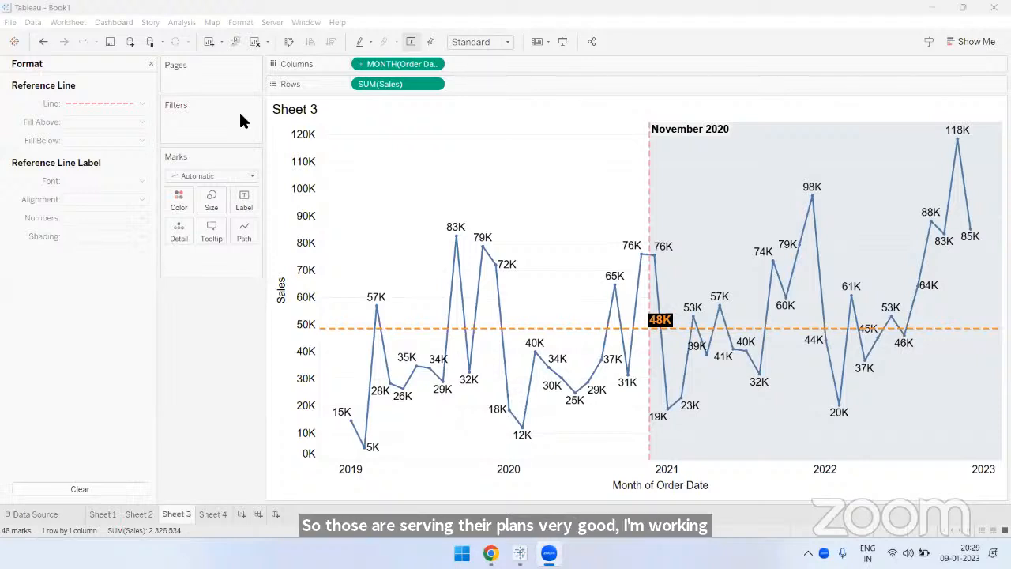
# - Examine the show/hide cards options on Sheet 3 and on Sheet 2, including the State/Province color legend entry
pyautogui.click(537, 42)
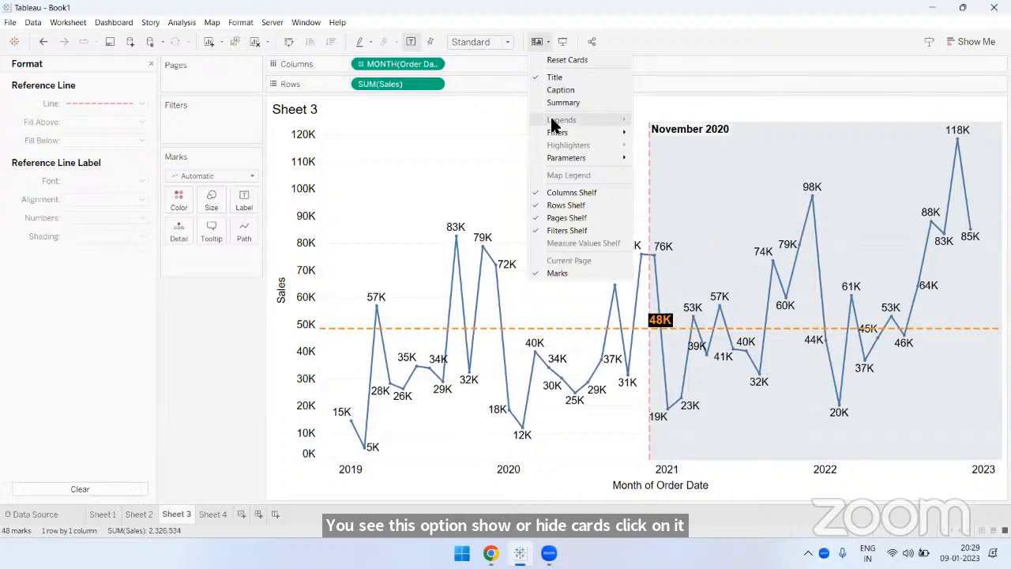
pyautogui.click(657, 70)
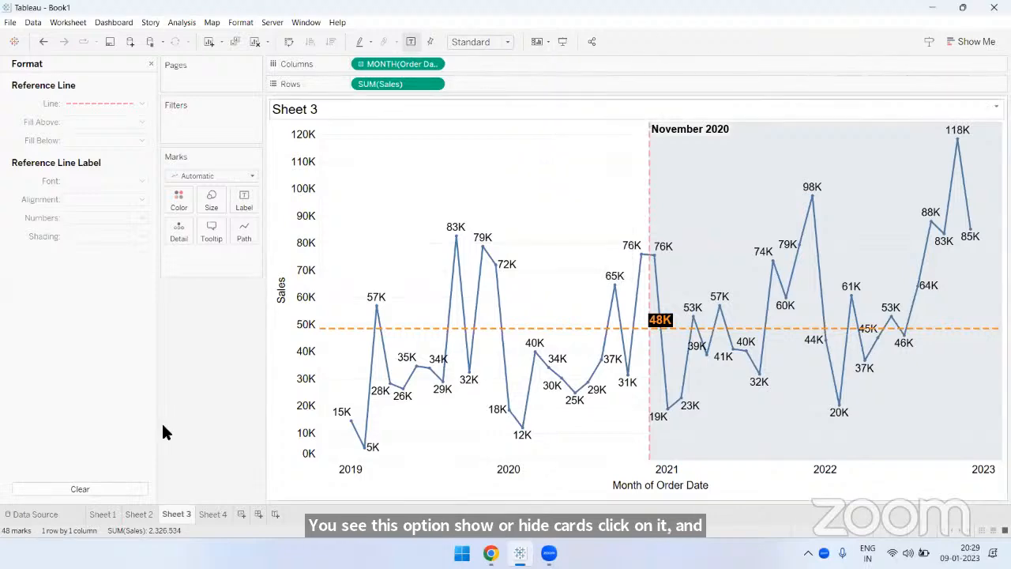
pyautogui.click(106, 515)
pyautogui.click(134, 514)
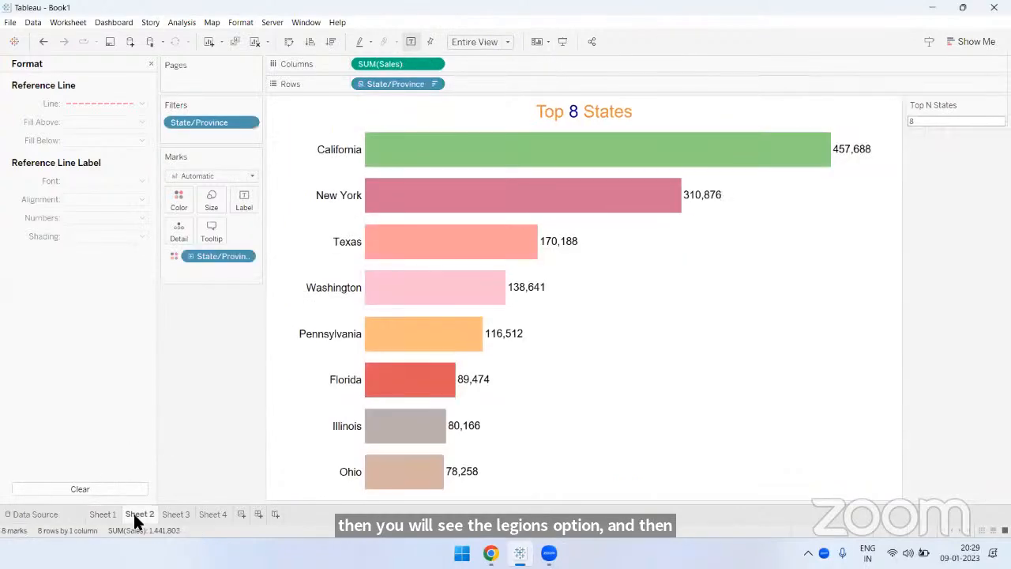
pyautogui.click(538, 43)
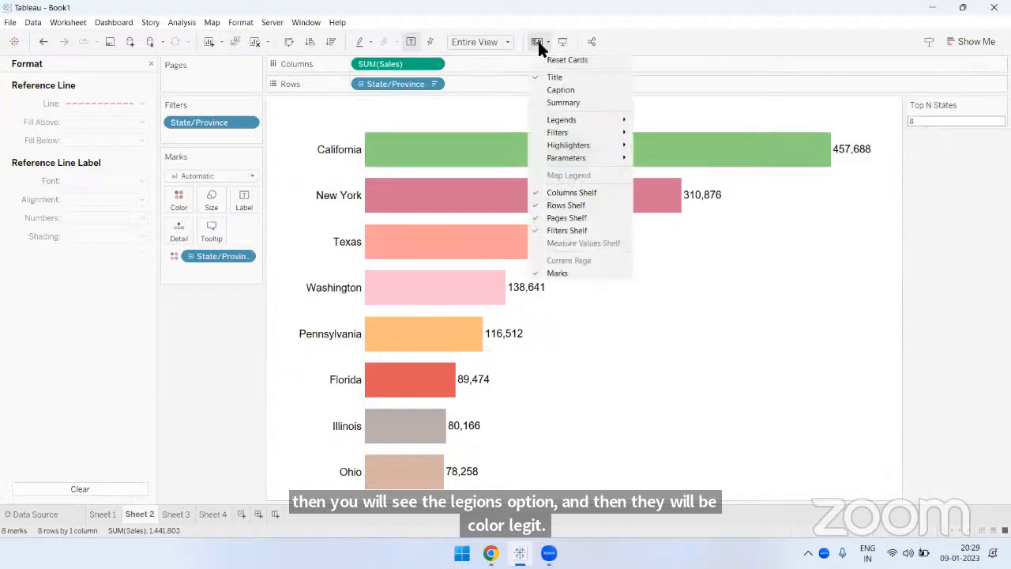
pyautogui.moveTo(558, 123)
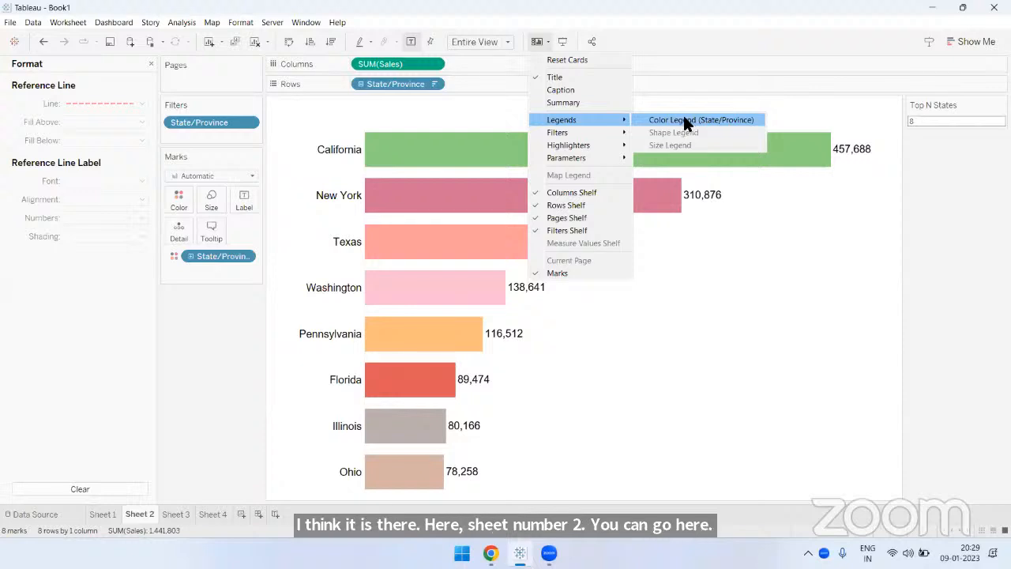
pyautogui.click(938, 160)
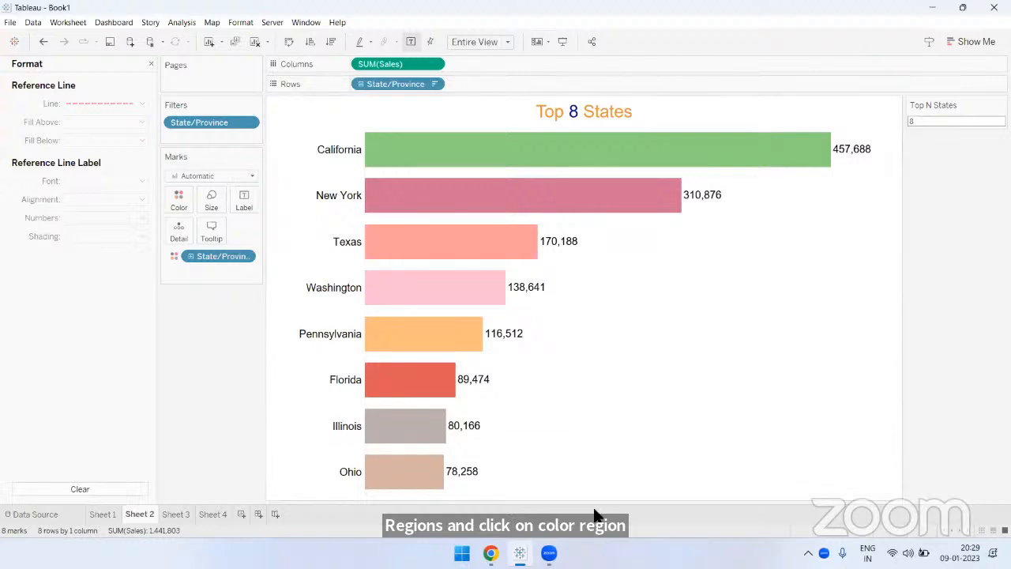
pyautogui.click(484, 3)
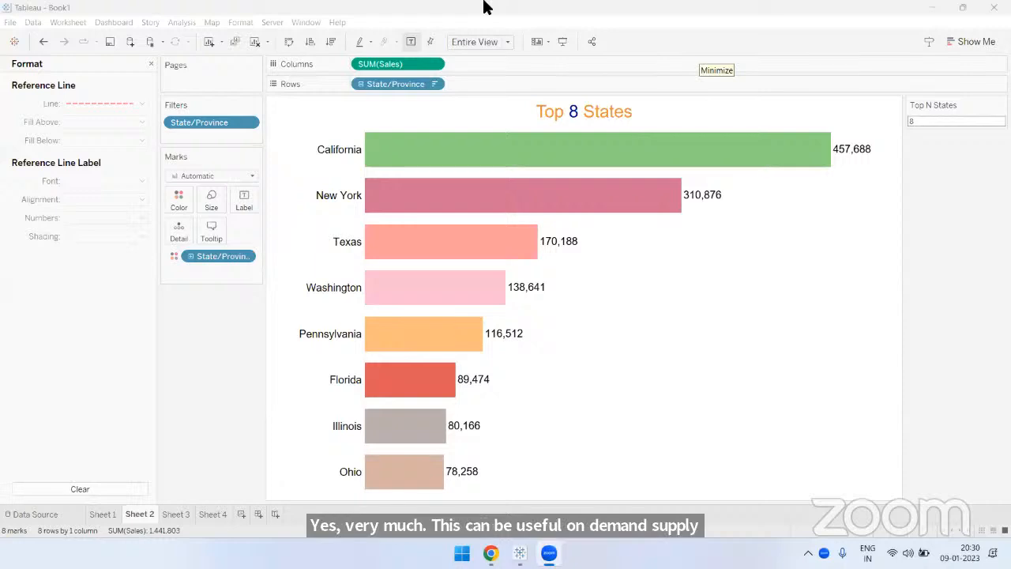
# - Go through Sheet 3 and Sheet 4 and create a new blank worksheet
pyautogui.click(180, 514)
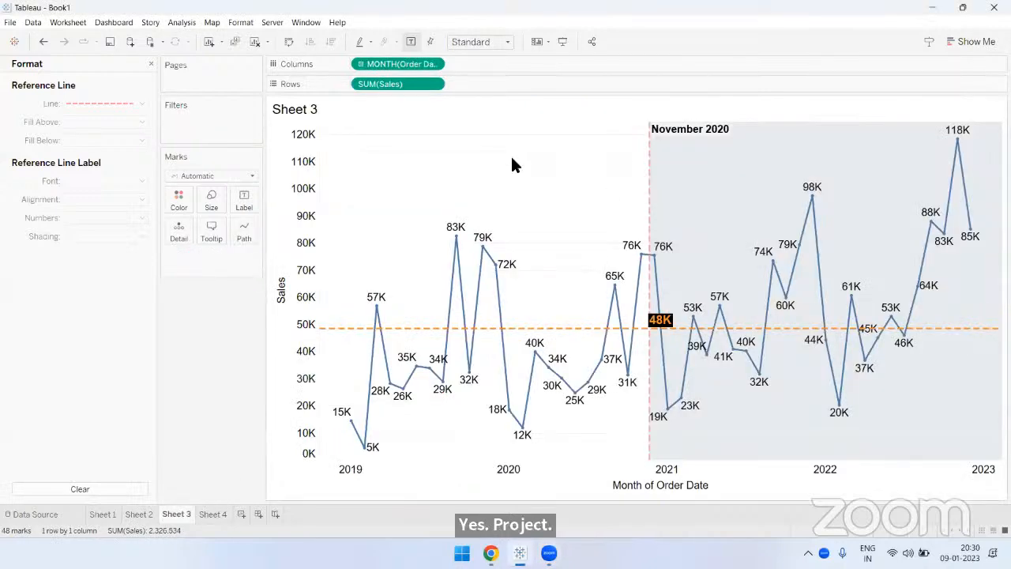
pyautogui.click(211, 514)
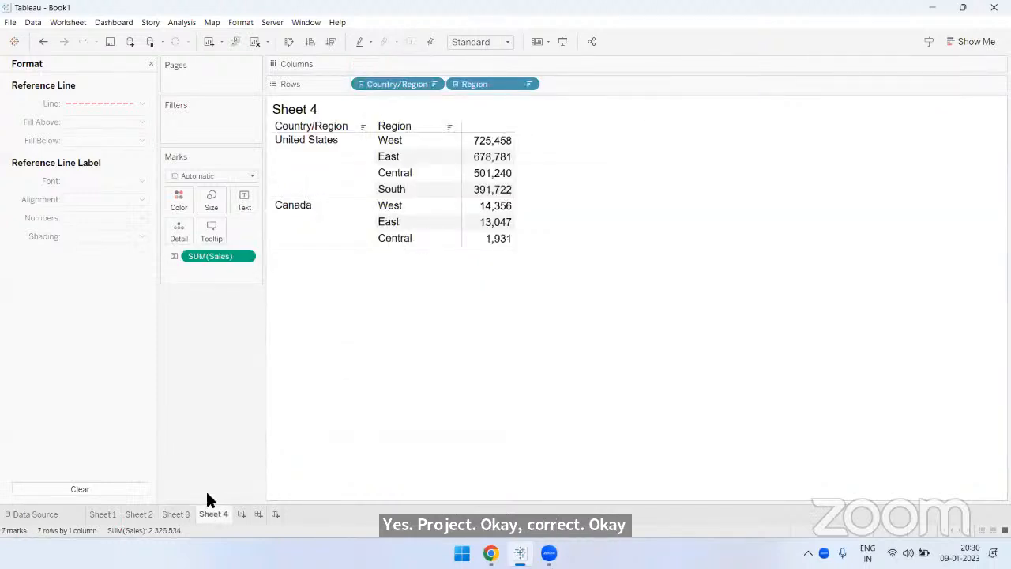
pyautogui.click(241, 514)
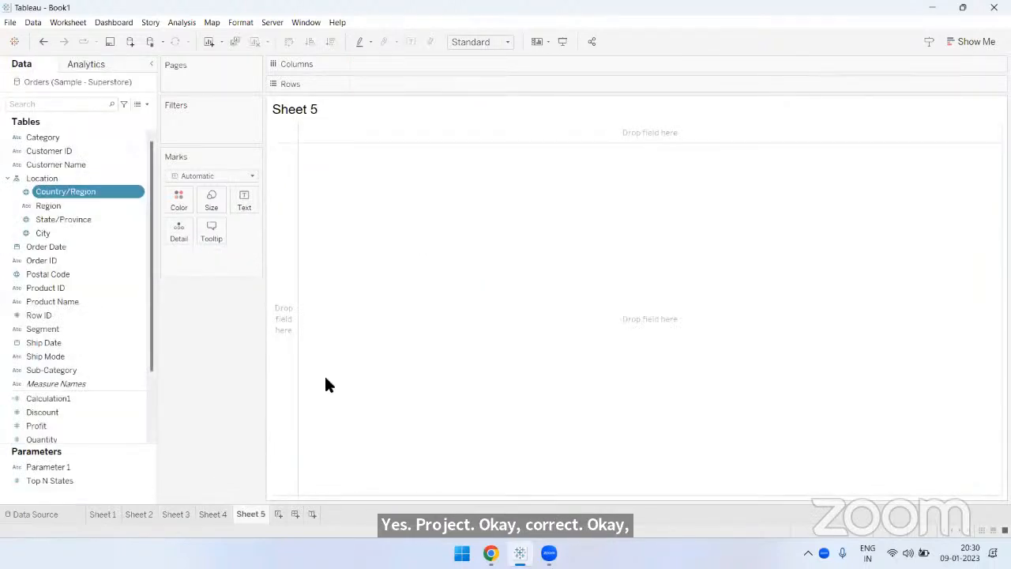
# - Collapse and remove the Location hierarchy from the data fields, and select only the Category field
pyautogui.click(7, 178)
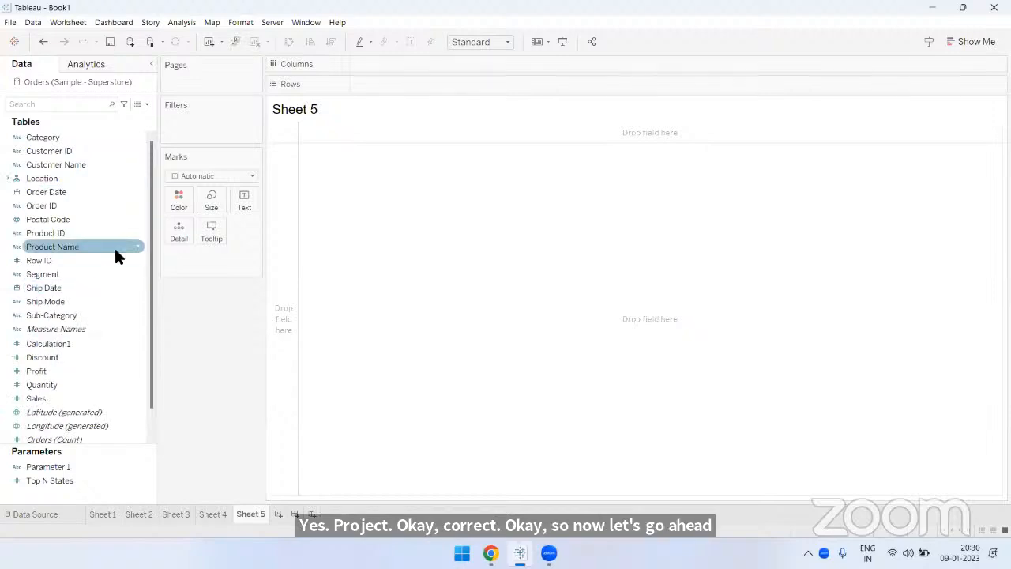
pyautogui.rightClick(47, 177)
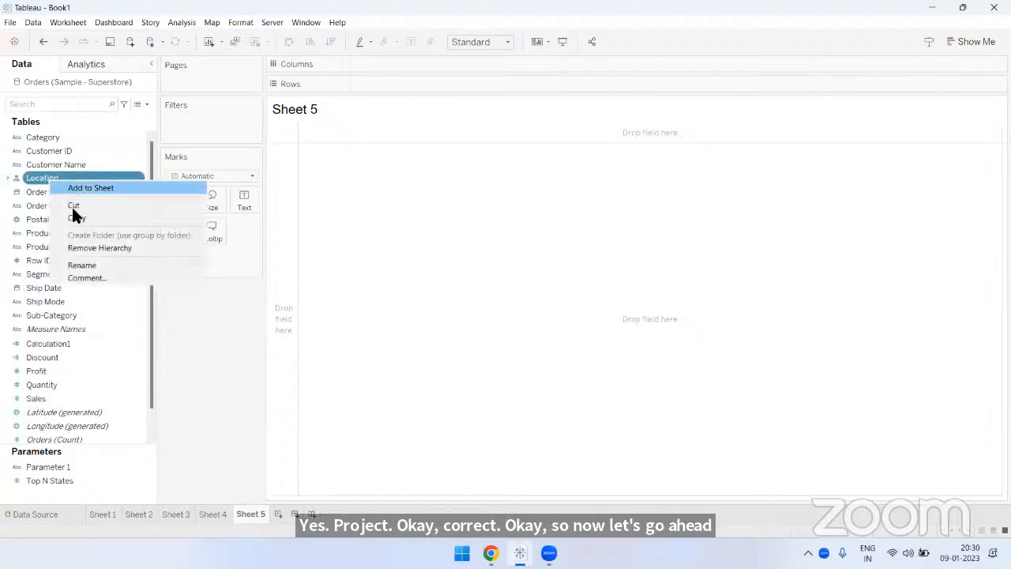
pyautogui.click(90, 248)
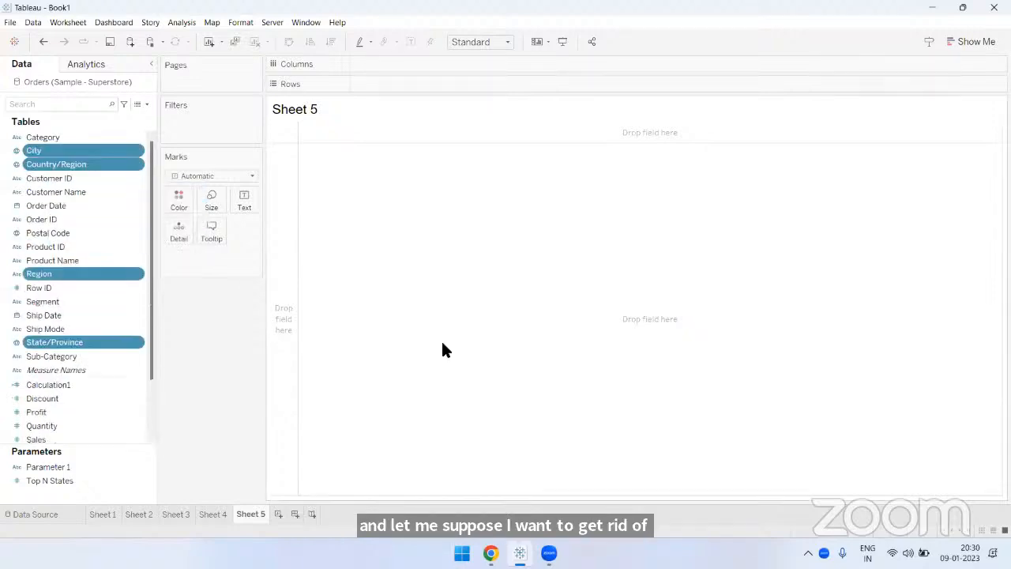
pyautogui.click(74, 137)
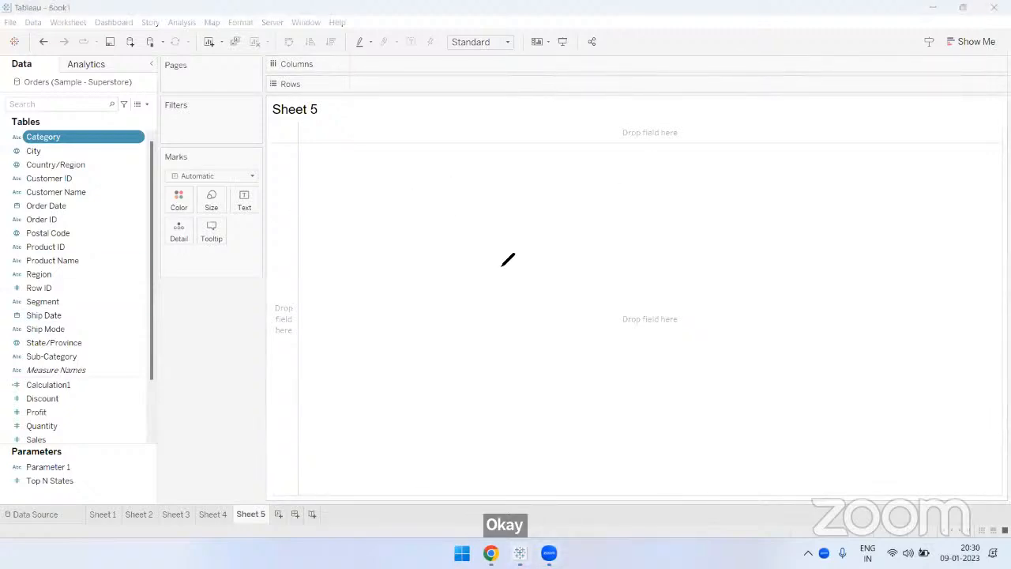
# - Draw a freehand zigzag line chart across the empty Sheet 5 canvas and circle its six peaks and dips
pyautogui.moveTo(391, 200)
pyautogui.mouseDown()
pyautogui.moveTo(711, 198)
pyautogui.moveTo(947, 235)
pyautogui.mouseUp()
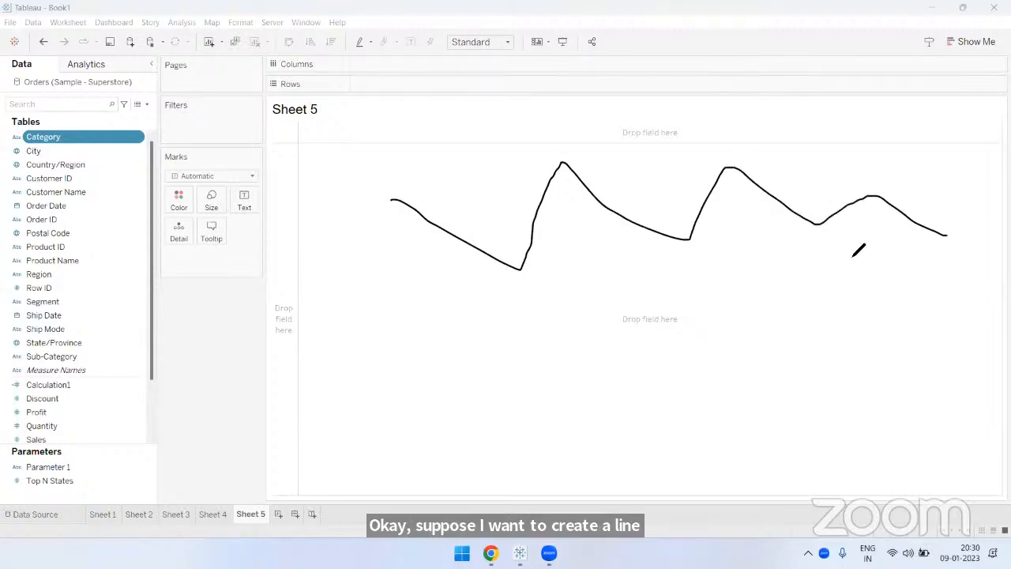
pyautogui.moveTo(531, 258)
pyautogui.mouseDown()
pyautogui.moveTo(527, 282)
pyautogui.moveTo(530, 260)
pyautogui.mouseUp()
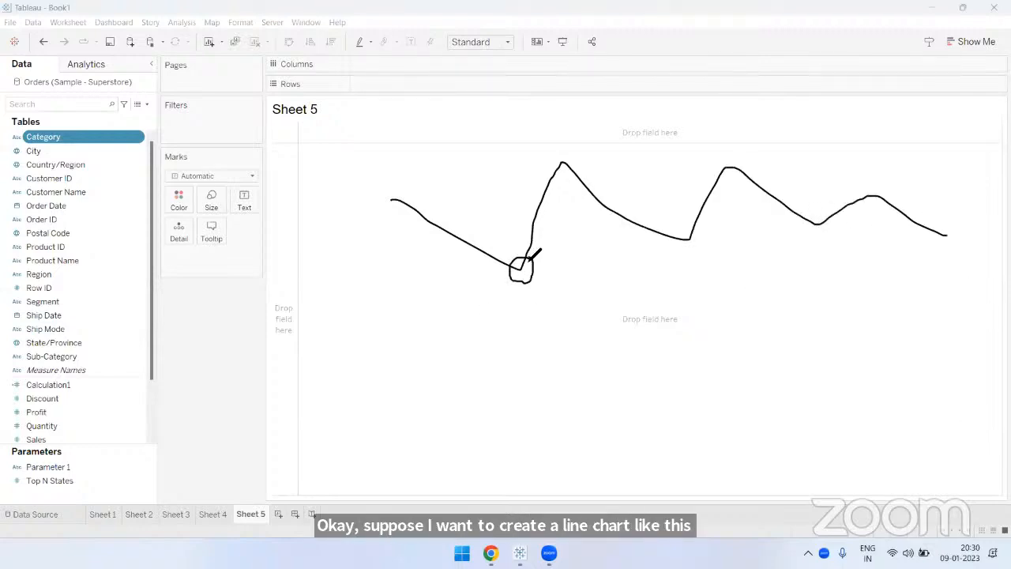
pyautogui.moveTo(563, 152)
pyautogui.mouseDown()
pyautogui.moveTo(552, 167)
pyautogui.moveTo(566, 151)
pyautogui.mouseUp()
pyautogui.moveTo(680, 229)
pyautogui.mouseDown()
pyautogui.moveTo(693, 229)
pyautogui.moveTo(681, 231)
pyautogui.mouseUp()
pyautogui.moveTo(730, 172); pyautogui.dragTo(735, 166)
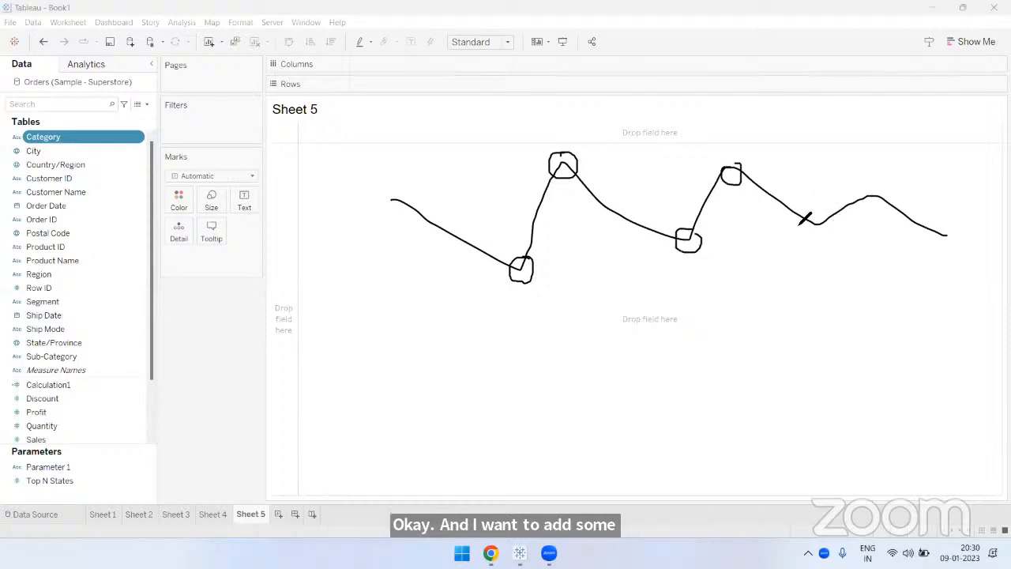
pyautogui.moveTo(808, 218); pyautogui.dragTo(818, 209)
pyautogui.moveTo(895, 199)
pyautogui.mouseDown()
pyautogui.moveTo(875, 207)
pyautogui.moveTo(892, 195)
pyautogui.mouseUp()
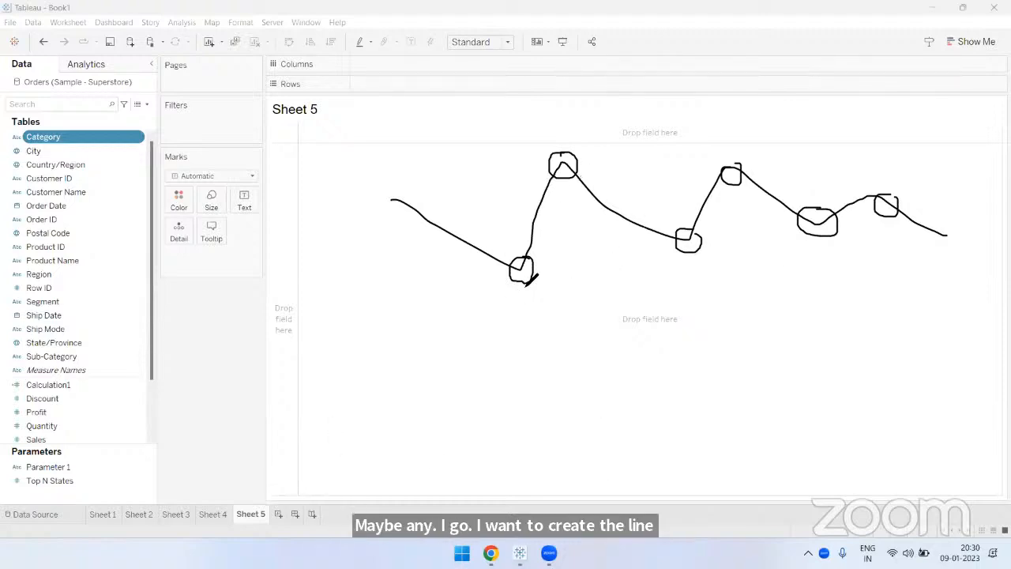
# - Draw arrows pointing at the first three circled points of the sketched line
pyautogui.moveTo(514, 228); pyautogui.dragTo(524, 251)
pyautogui.moveTo(568, 221); pyautogui.dragTo(560, 191)
pyautogui.moveTo(693, 283); pyautogui.dragTo(693, 254)
pyautogui.moveTo(684, 268); pyautogui.dragTo(706, 267)
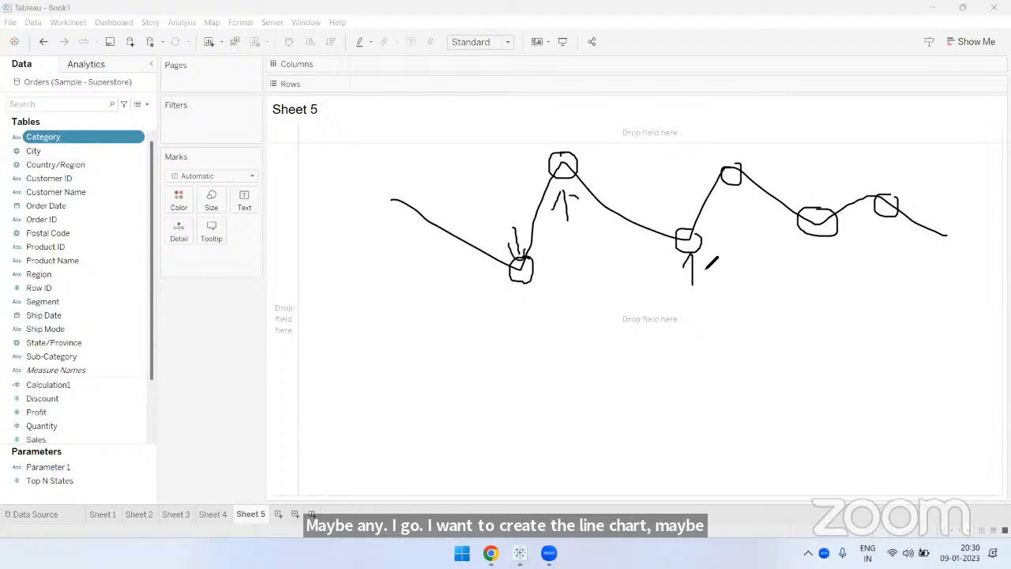
# - Clear the sketched line chart annotations from the Sheet 5 canvas
pyautogui.click(709, 62)
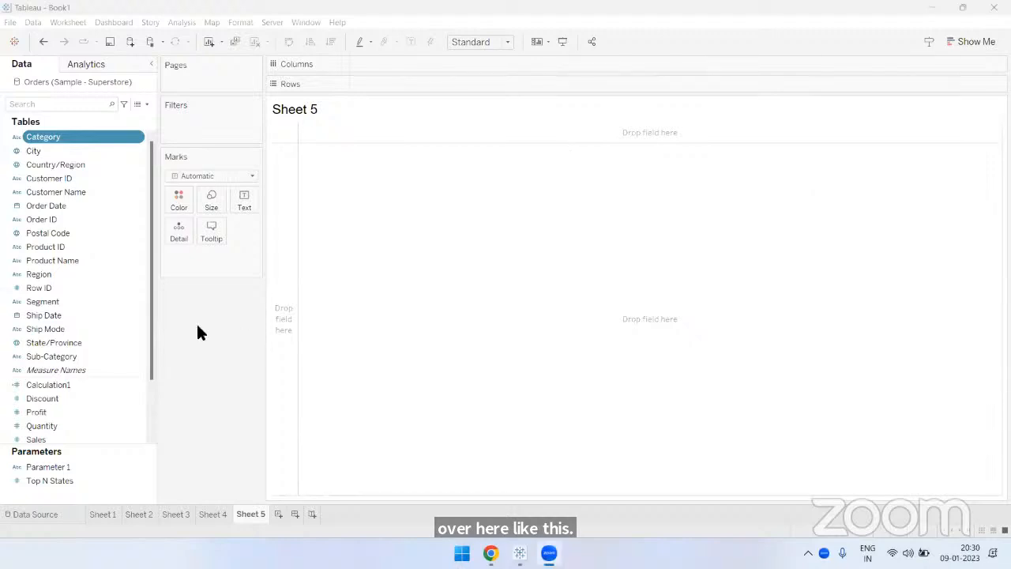
pyautogui.click(202, 317)
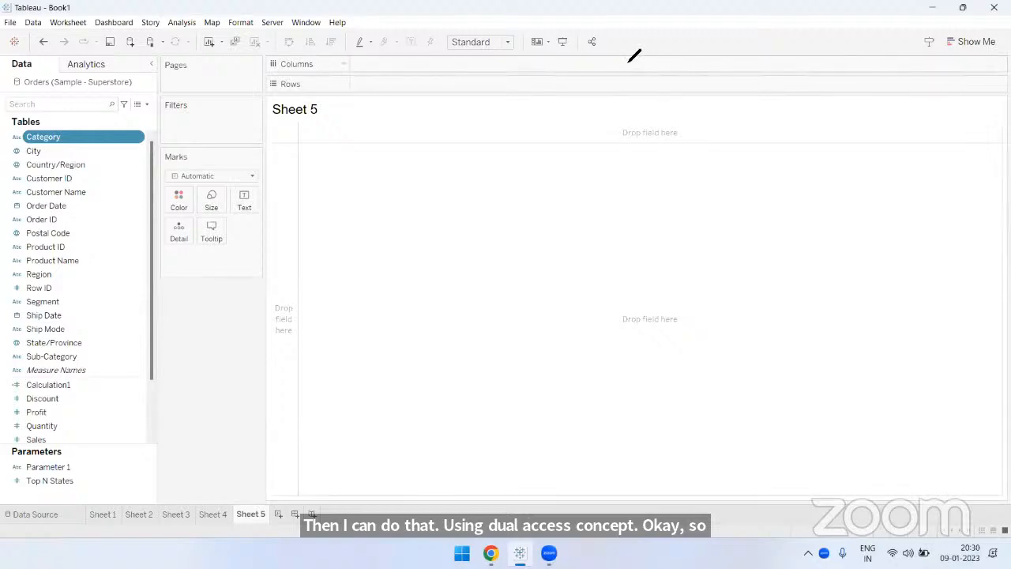
# - Draw four filled gray rectangles of decreasing height side by side on the empty canvas as a bar chart sketch
pyautogui.moveTo(430, 159)
pyautogui.mouseDown()
pyautogui.moveTo(533, 321)
pyautogui.moveTo(515, 349)
pyautogui.mouseUp()
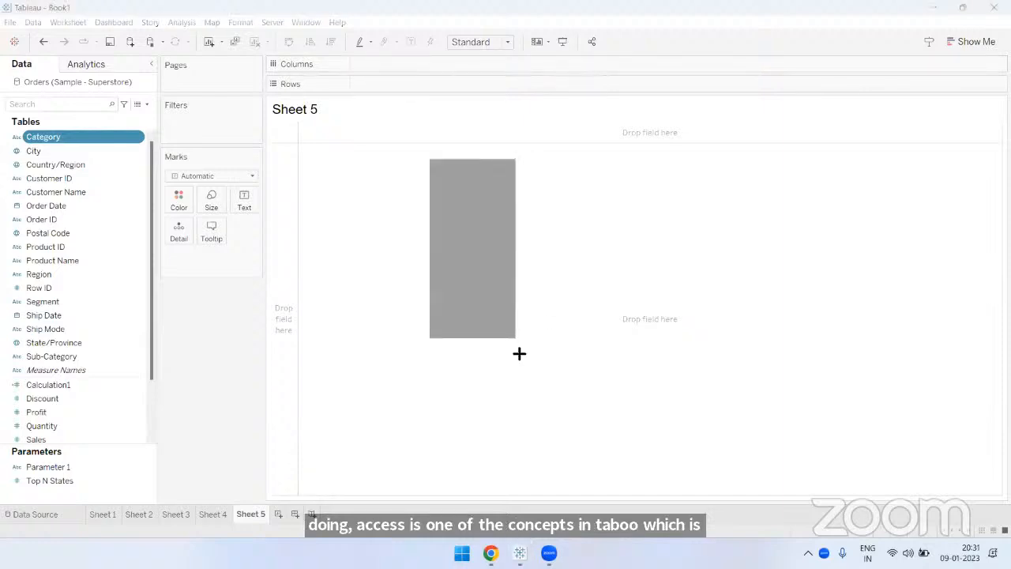
pyautogui.moveTo(534, 209); pyautogui.dragTo(624, 346)
pyautogui.moveTo(634, 257)
pyautogui.mouseDown()
pyautogui.moveTo(652, 295)
pyautogui.moveTo(715, 348)
pyautogui.mouseUp()
pyautogui.moveTo(728, 291)
pyautogui.mouseDown()
pyautogui.moveTo(779, 349)
pyautogui.moveTo(820, 353)
pyautogui.moveTo(814, 346)
pyautogui.mouseUp()
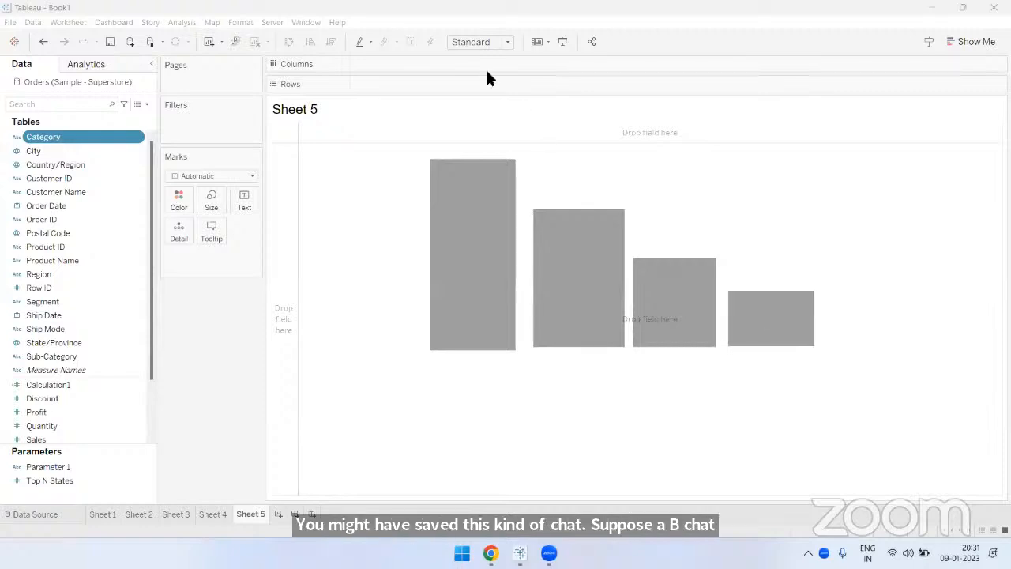
# - Sketch a red zigzag line over the gray bars and add vertical and horizontal axes with arrowheads
pyautogui.moveTo(462, 215); pyautogui.dragTo(549, 176)
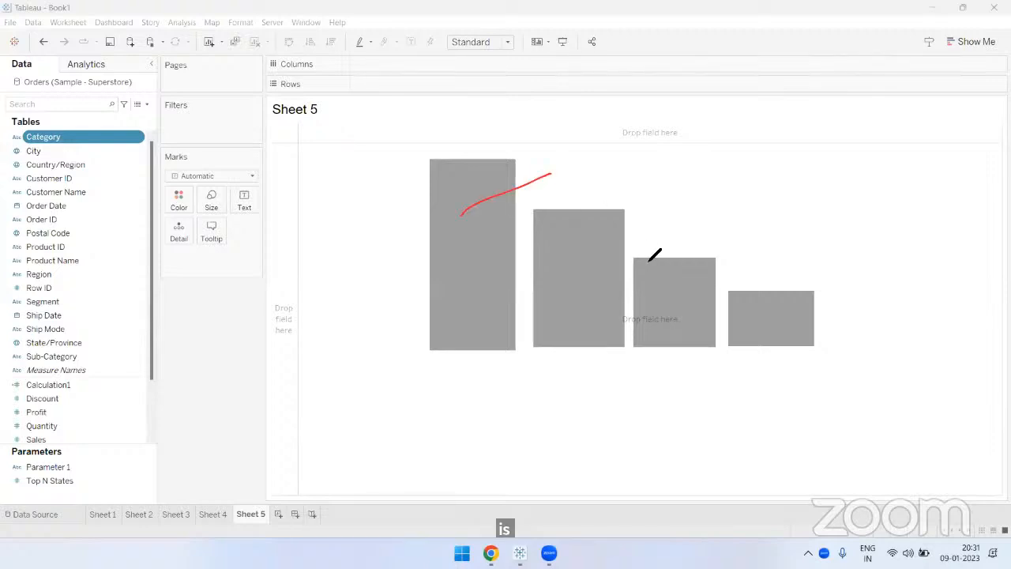
pyautogui.moveTo(650, 261)
pyautogui.mouseDown()
pyautogui.moveTo(674, 282)
pyautogui.moveTo(795, 247)
pyautogui.mouseUp()
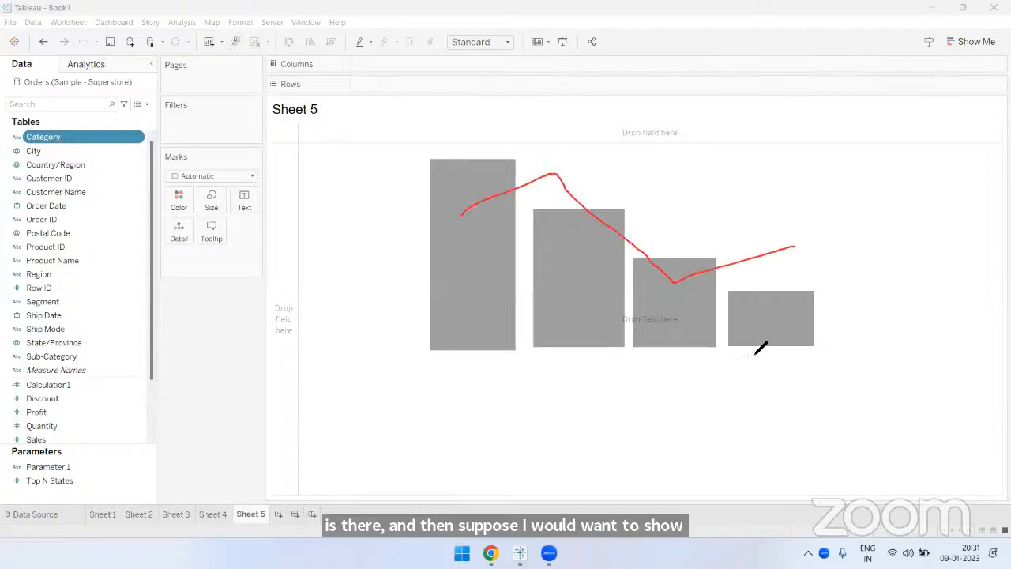
pyautogui.moveTo(380, 124)
pyautogui.mouseDown()
pyautogui.moveTo(400, 276)
pyautogui.moveTo(900, 388)
pyautogui.moveTo(881, 417)
pyautogui.mouseUp()
pyautogui.moveTo(360, 162)
pyautogui.mouseDown()
pyautogui.moveTo(374, 142)
pyautogui.moveTo(415, 160)
pyautogui.mouseUp()
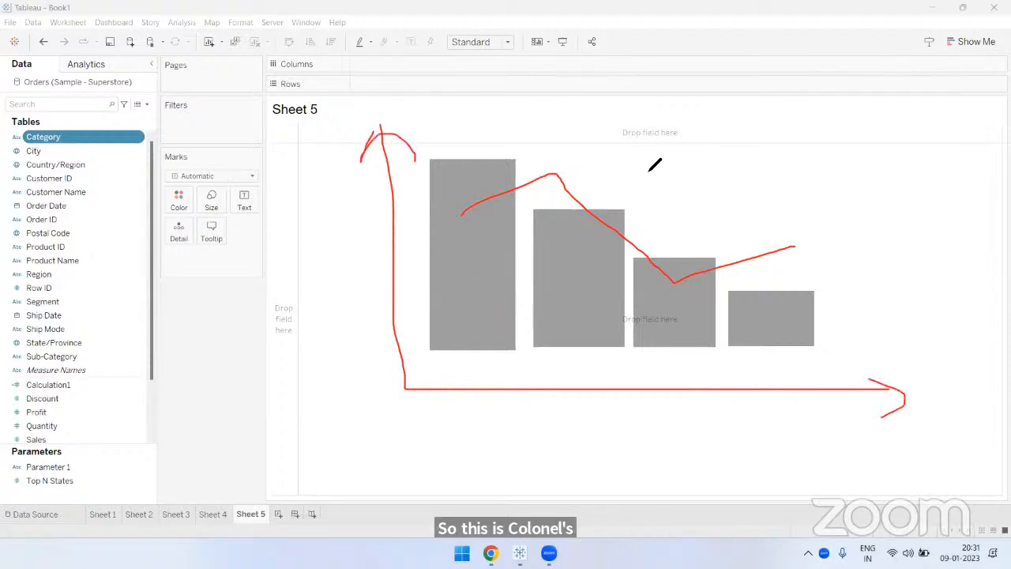
# - Handwrite "Dual Axis" in red above the sketched bars
pyautogui.moveTo(630, 197)
pyautogui.mouseDown()
pyautogui.moveTo(630, 143)
pyautogui.moveTo(603, 194)
pyautogui.mouseUp()
pyautogui.moveTo(662, 147)
pyautogui.mouseDown()
pyautogui.moveTo(719, 190)
pyautogui.moveTo(755, 193)
pyautogui.mouseUp()
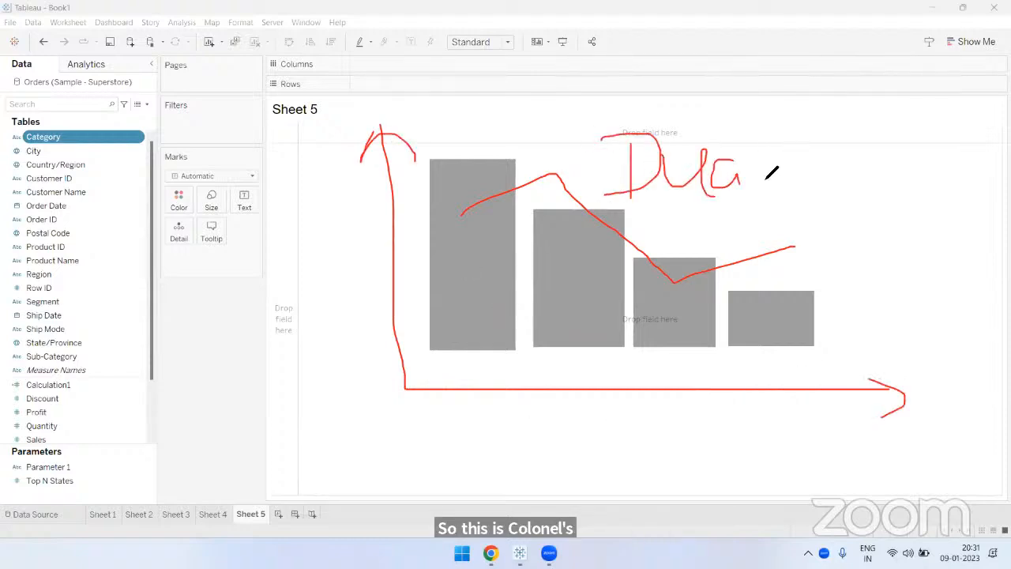
pyautogui.moveTo(767, 138)
pyautogui.mouseDown()
pyautogui.moveTo(767, 193)
pyautogui.moveTo(858, 163)
pyautogui.moveTo(888, 194)
pyautogui.moveTo(906, 188)
pyautogui.mouseUp()
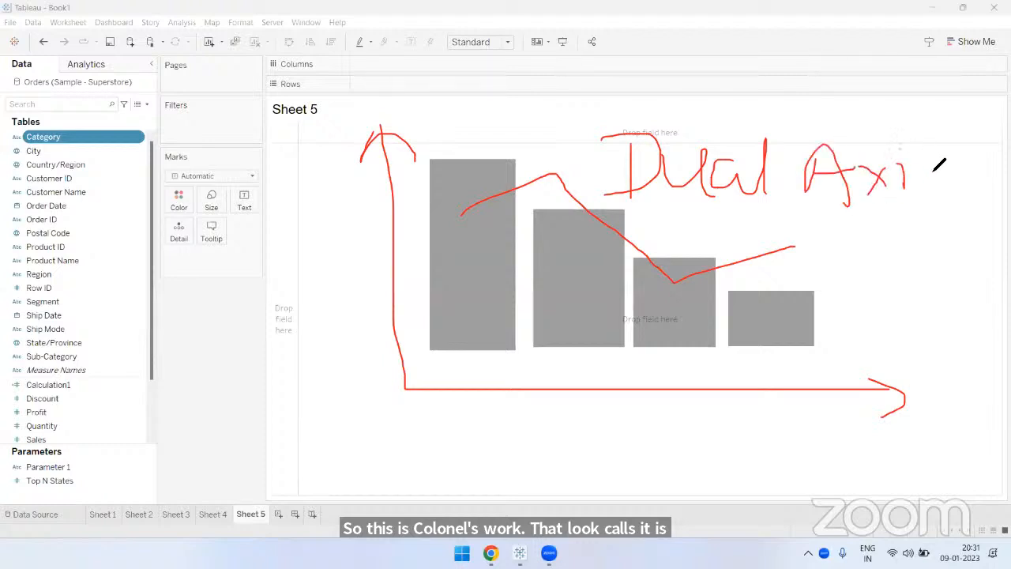
pyautogui.moveTo(937, 155); pyautogui.dragTo(932, 188)
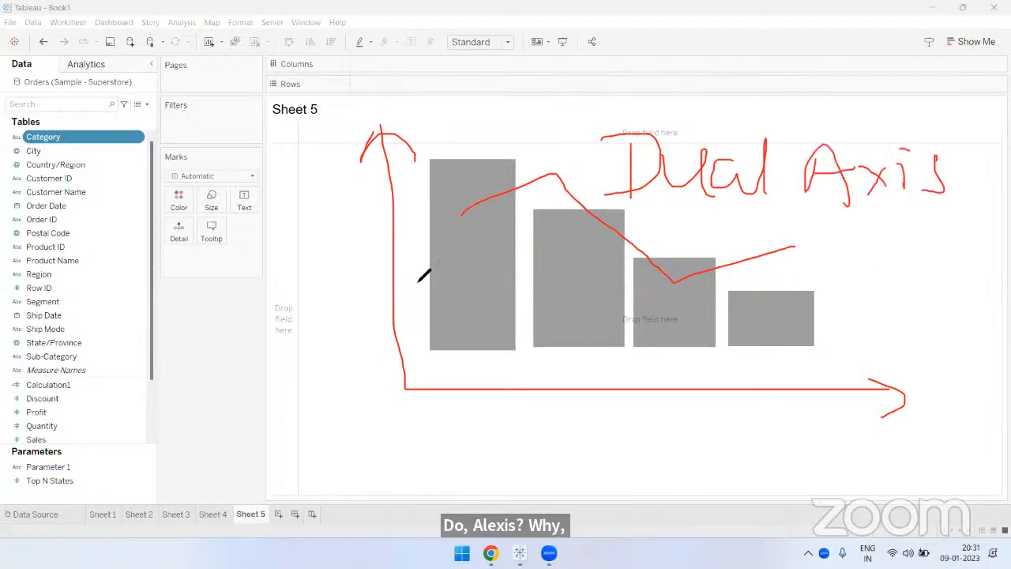
# - Mark the sketched bars, line and axes with red arrows and strokes, and clear all the drawings
pyautogui.moveTo(431, 276)
pyautogui.mouseDown()
pyautogui.moveTo(398, 274)
pyautogui.moveTo(431, 296)
pyautogui.mouseUp()
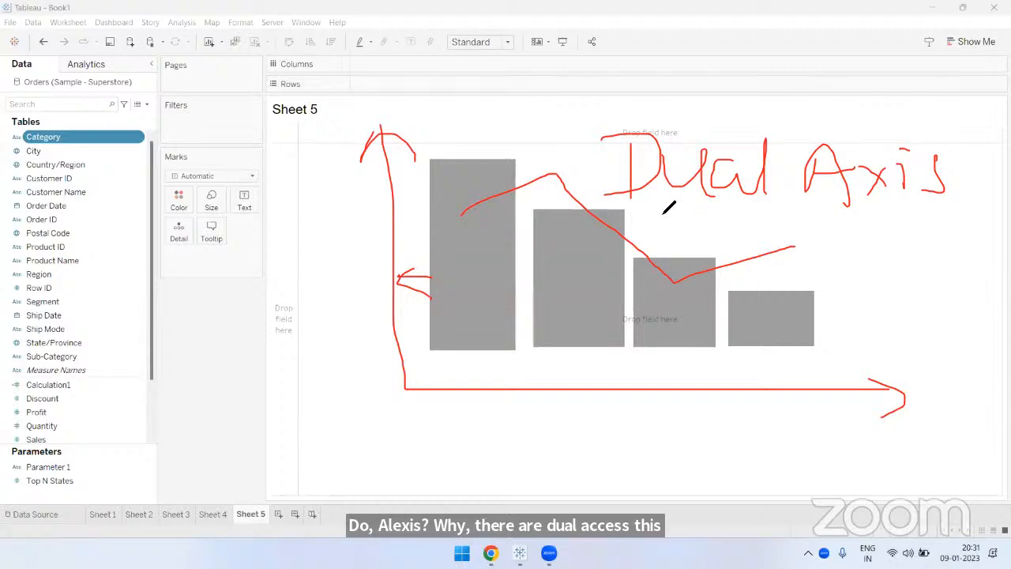
pyautogui.moveTo(584, 202)
pyautogui.mouseDown()
pyautogui.moveTo(761, 197)
pyautogui.moveTo(747, 221)
pyautogui.mouseUp()
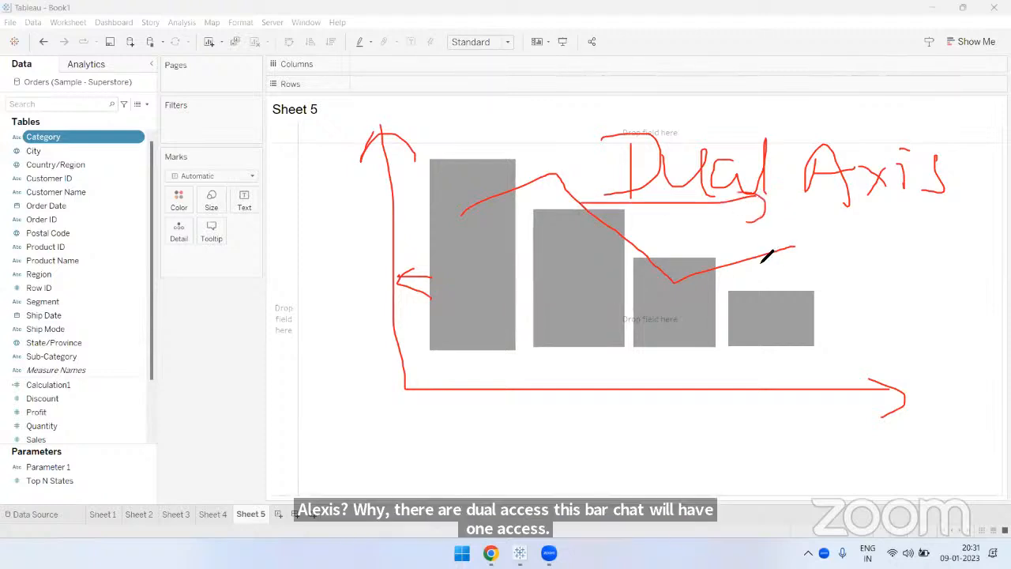
pyautogui.moveTo(676, 217)
pyautogui.mouseDown()
pyautogui.moveTo(590, 347)
pyautogui.moveTo(630, 383)
pyautogui.mouseUp()
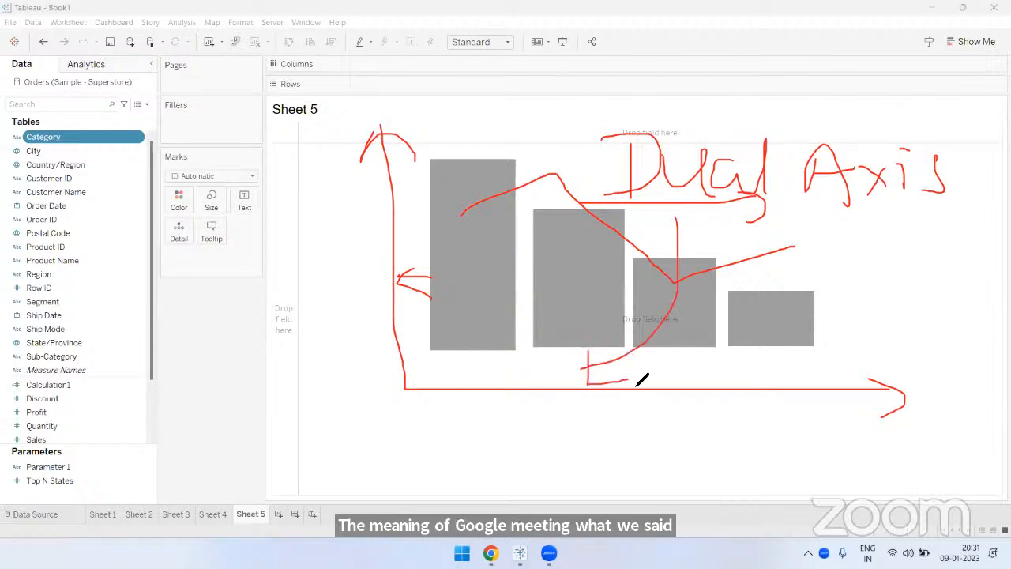
pyautogui.moveTo(333, 369); pyautogui.dragTo(386, 388)
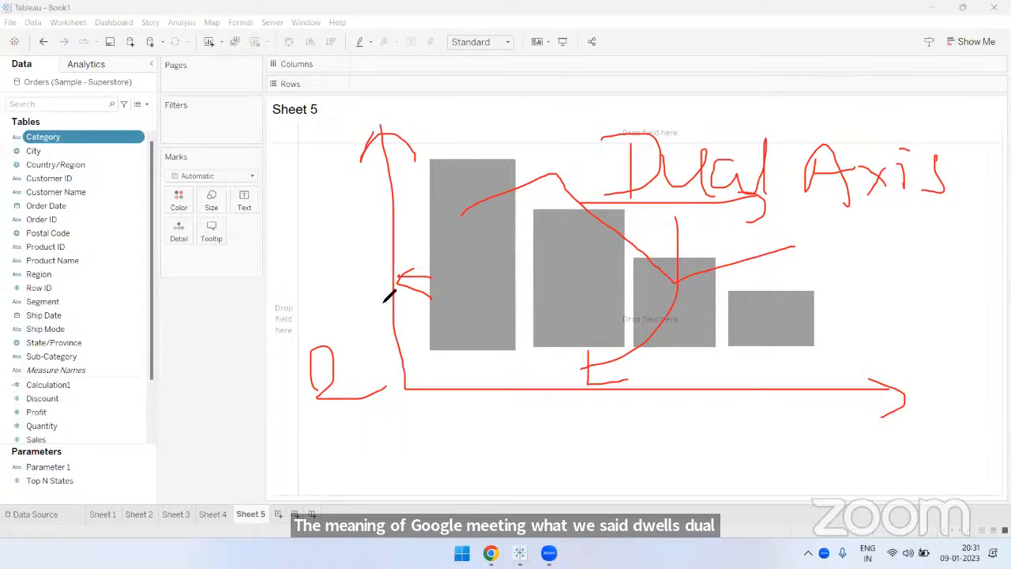
pyautogui.moveTo(480, 257); pyautogui.dragTo(414, 256)
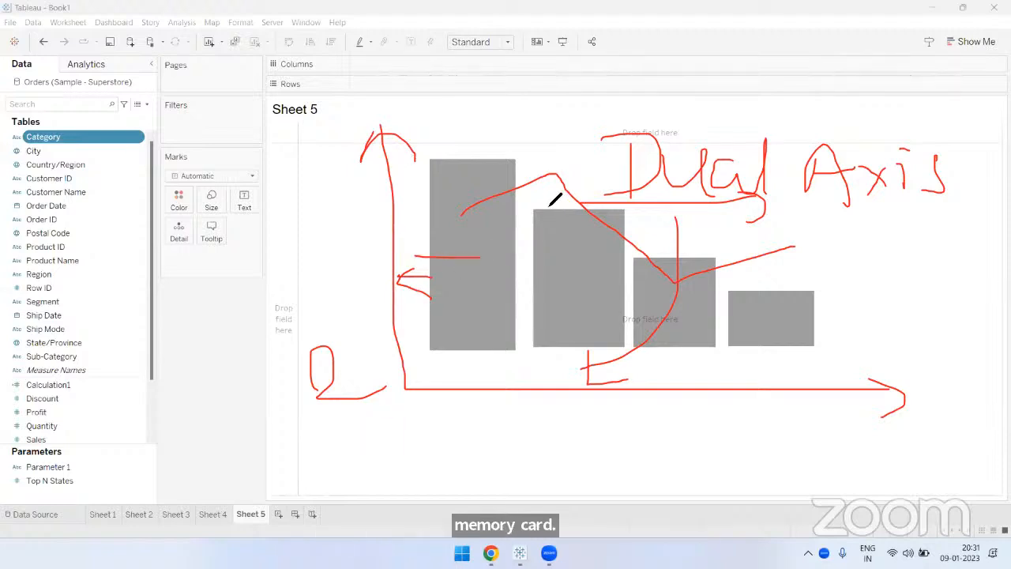
pyautogui.moveTo(555, 145); pyautogui.dragTo(554, 196)
pyautogui.moveTo(823, 223); pyautogui.dragTo(887, 184)
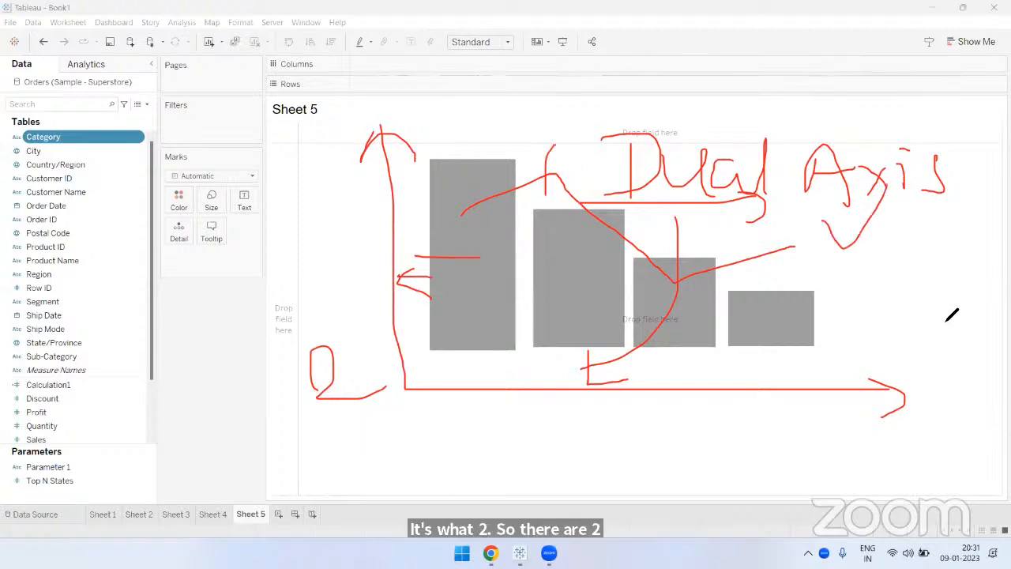
pyautogui.click(673, 72)
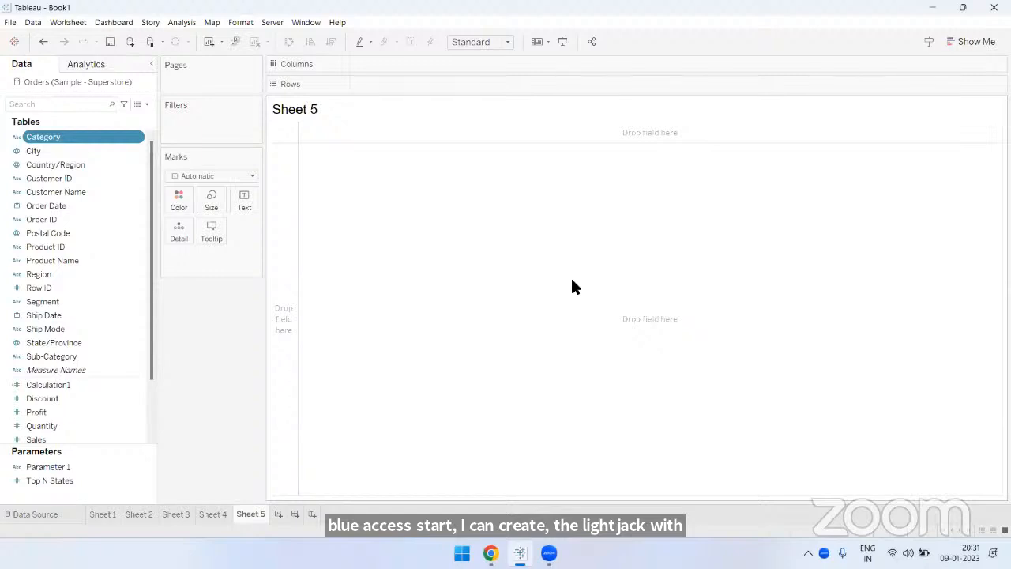
# - Add Order Date to Columns and show it as a discrete Month
pyautogui.moveTo(60, 204); pyautogui.dragTo(385, 63)
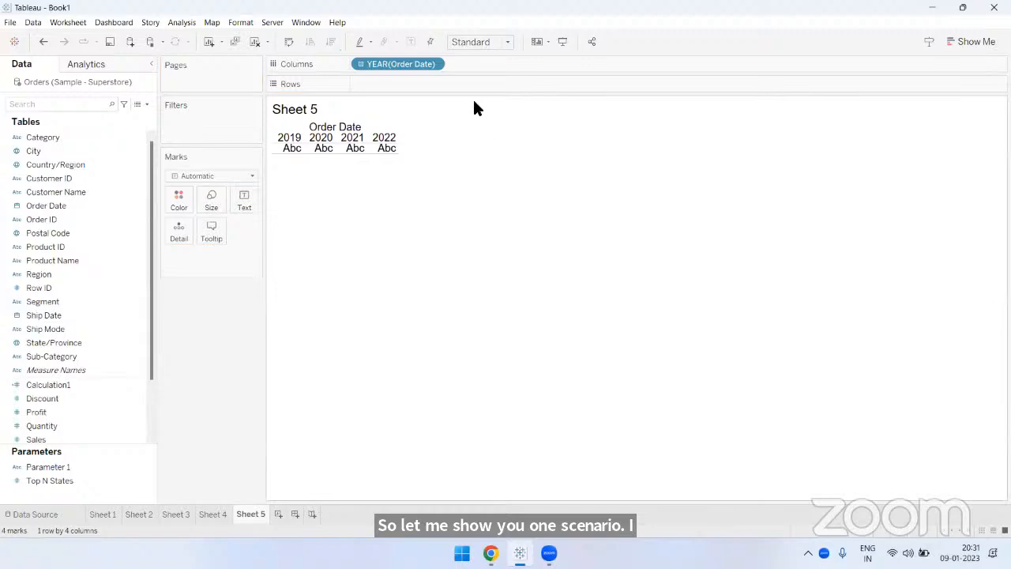
pyautogui.click(434, 64)
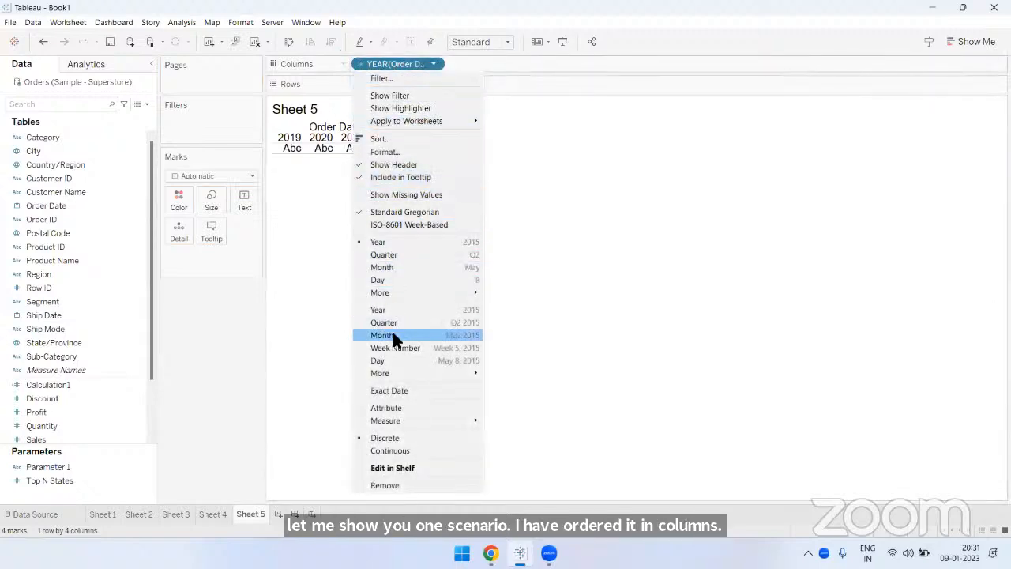
pyautogui.click(387, 267)
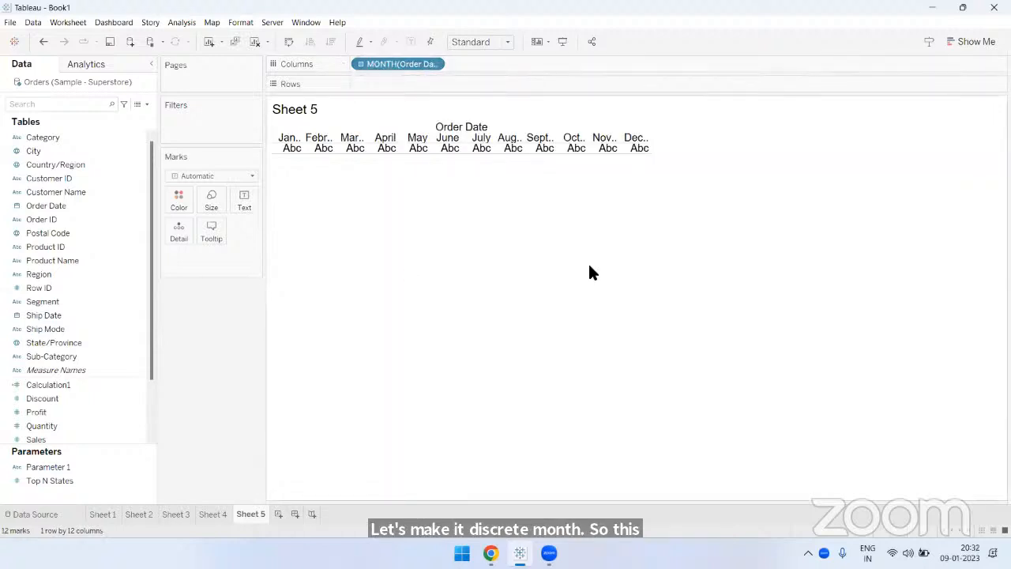
# - Add Sales to Rows and fit the chart to Entire View
pyautogui.scroll(-3, 94, 354)
pyautogui.moveTo(72, 371); pyautogui.dragTo(398, 82)
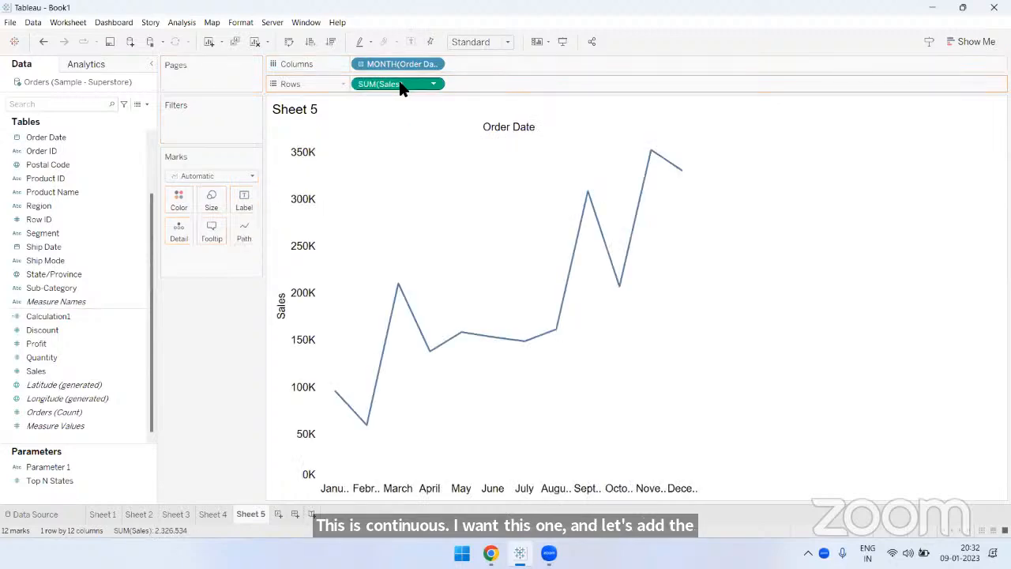
pyautogui.click(458, 44)
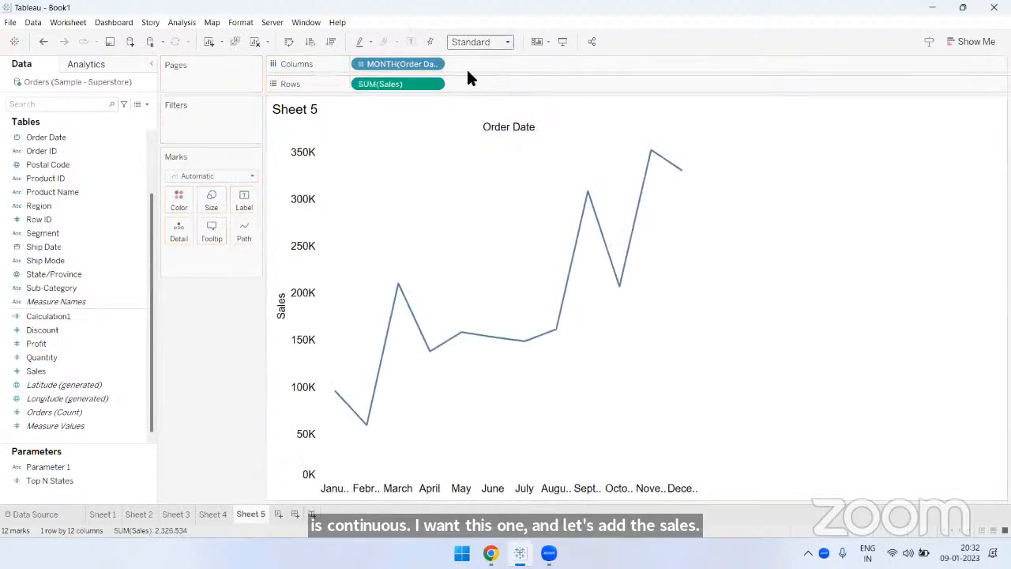
pyautogui.click(471, 90)
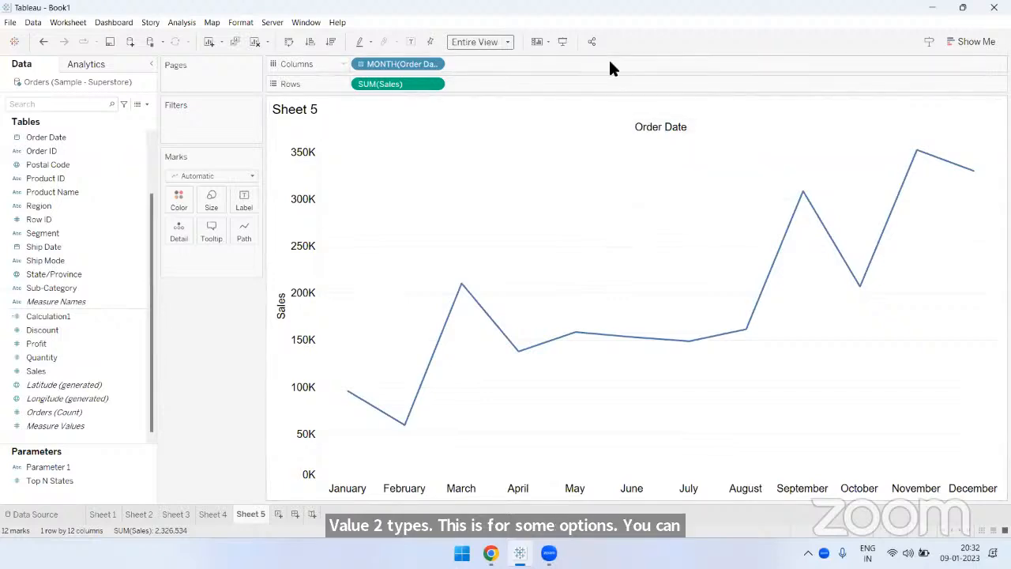
# - Annotate two measure positions on Rows as 1 and 2, with arrows towards two boxes sketched below the Marks card
pyautogui.moveTo(348, 96); pyautogui.dragTo(607, 93)
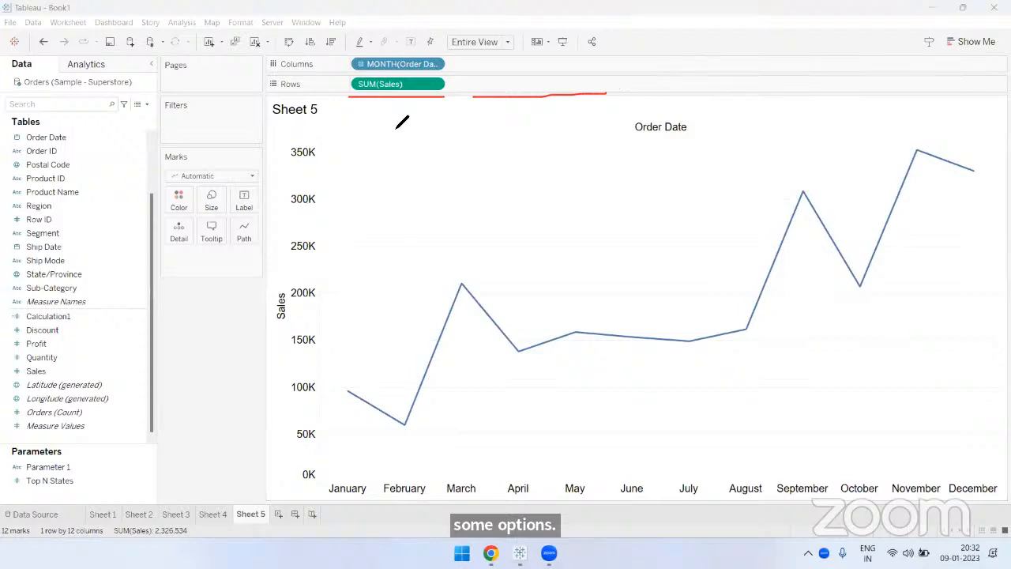
pyautogui.moveTo(394, 112); pyautogui.dragTo(394, 143)
pyautogui.moveTo(569, 129)
pyautogui.mouseDown()
pyautogui.moveTo(558, 145)
pyautogui.moveTo(592, 140)
pyautogui.mouseUp()
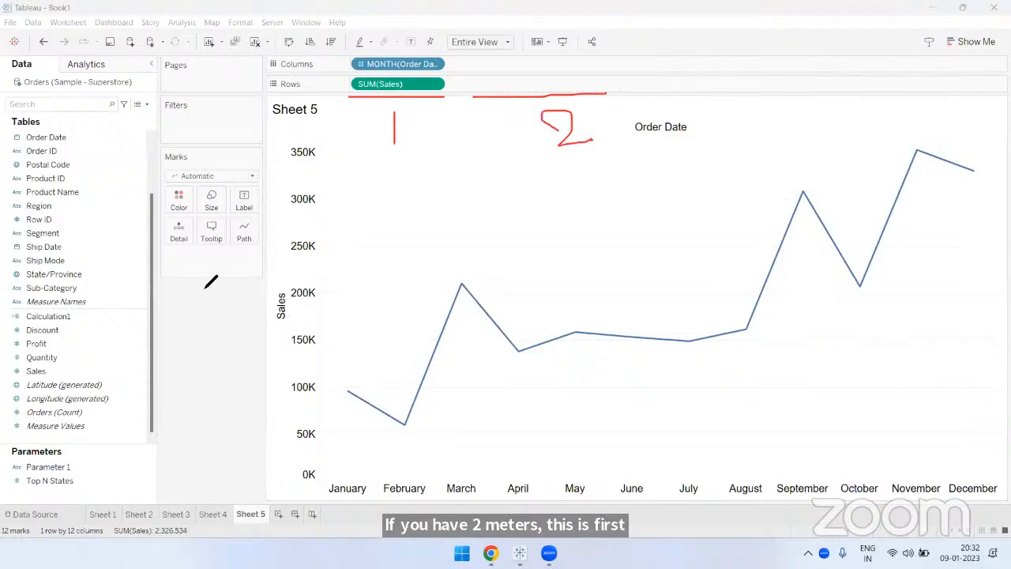
pyautogui.moveTo(167, 255)
pyautogui.mouseDown()
pyautogui.moveTo(222, 251)
pyautogui.moveTo(259, 270)
pyautogui.mouseUp()
pyautogui.moveTo(263, 313); pyautogui.dragTo(166, 252)
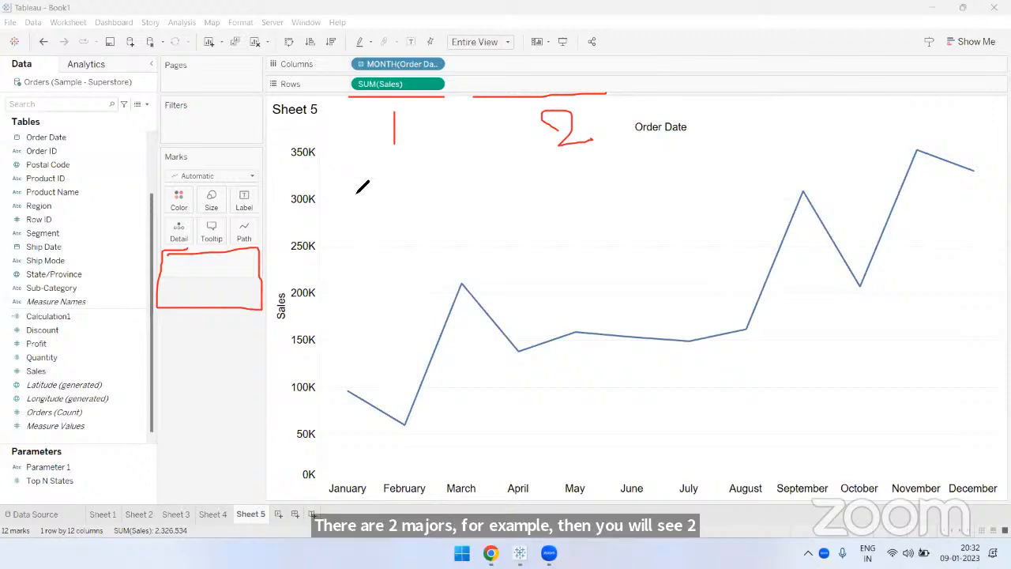
pyautogui.moveTo(378, 138); pyautogui.dragTo(238, 263)
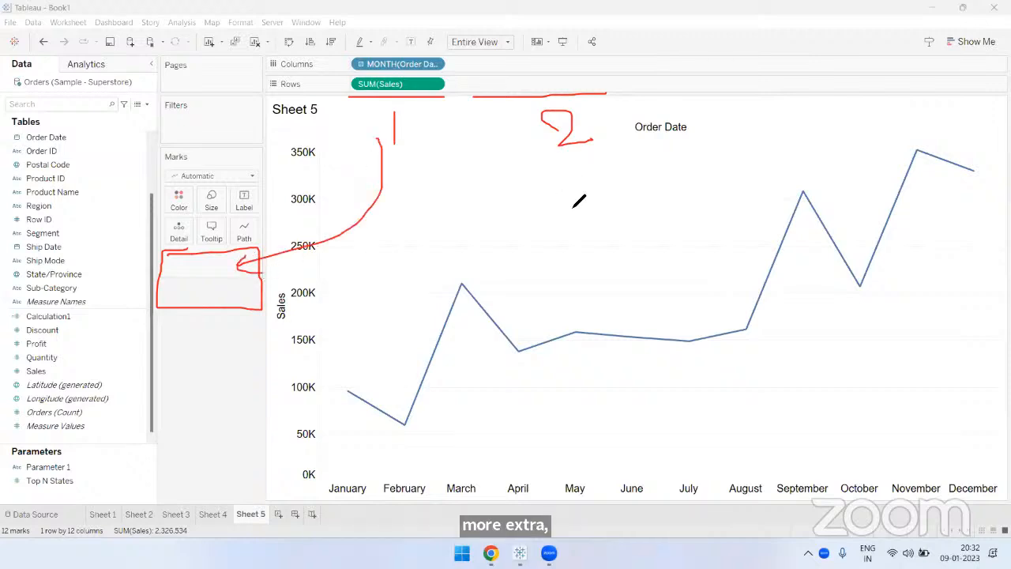
pyautogui.moveTo(569, 157); pyautogui.dragTo(296, 339)
pyautogui.moveTo(195, 334)
pyautogui.mouseDown()
pyautogui.moveTo(149, 357)
pyautogui.moveTo(154, 327)
pyautogui.mouseUp()
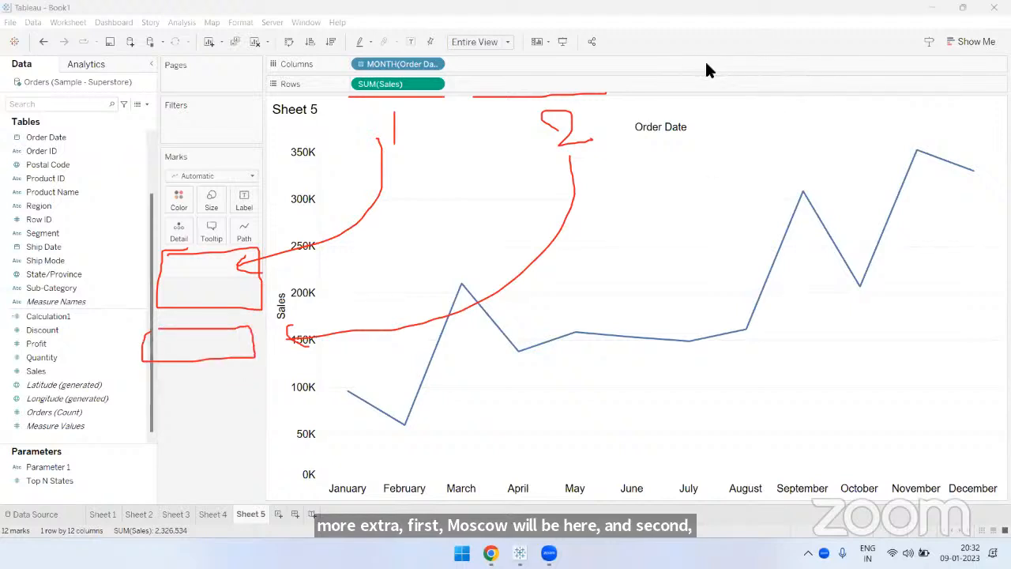
# - Add Sales to Rows a second time and select each chart's Sales axis in turn to show its Marks card
pyautogui.moveTo(108, 372); pyautogui.dragTo(547, 87)
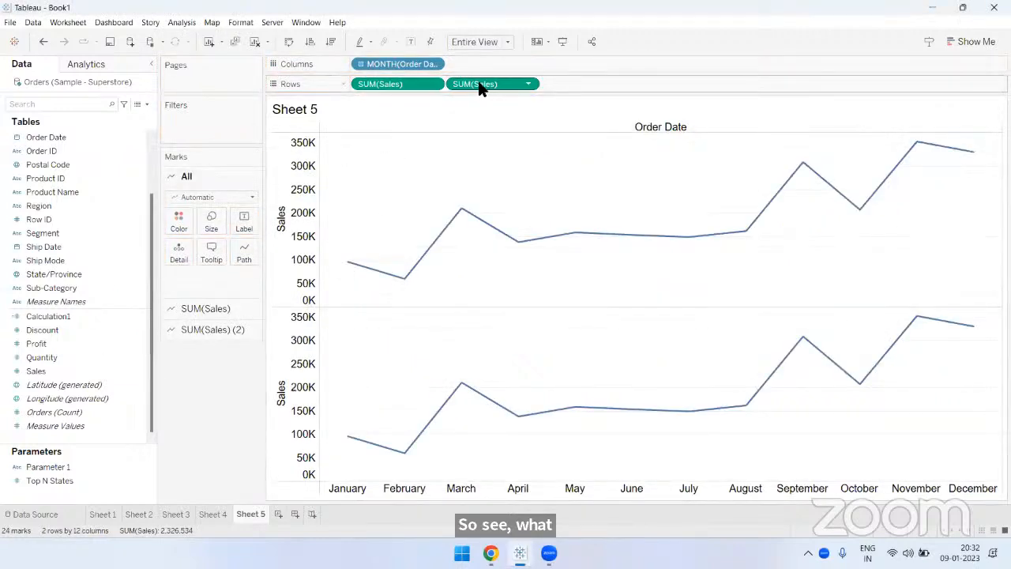
pyautogui.click(283, 154)
pyautogui.click(283, 339)
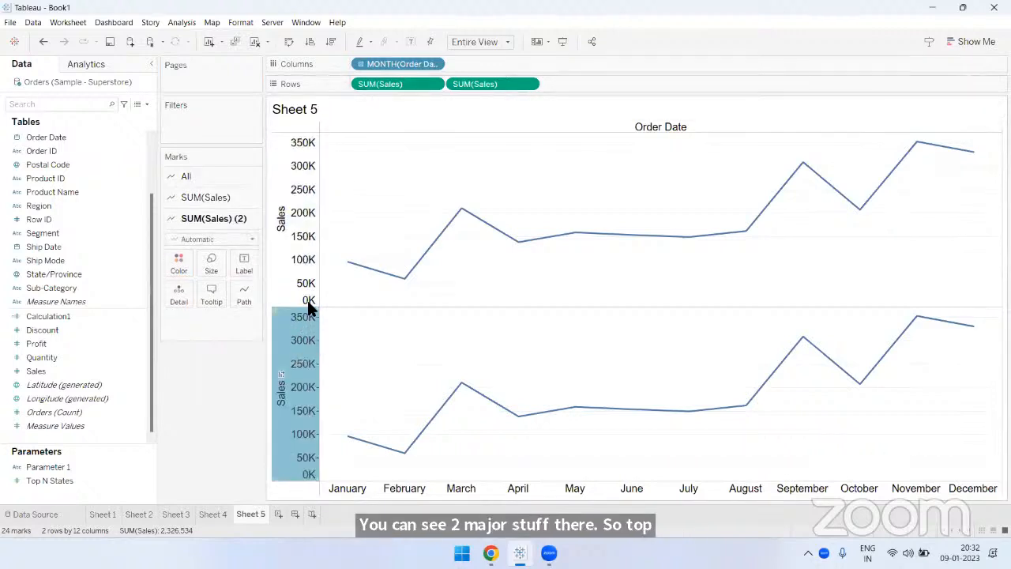
pyautogui.click(287, 158)
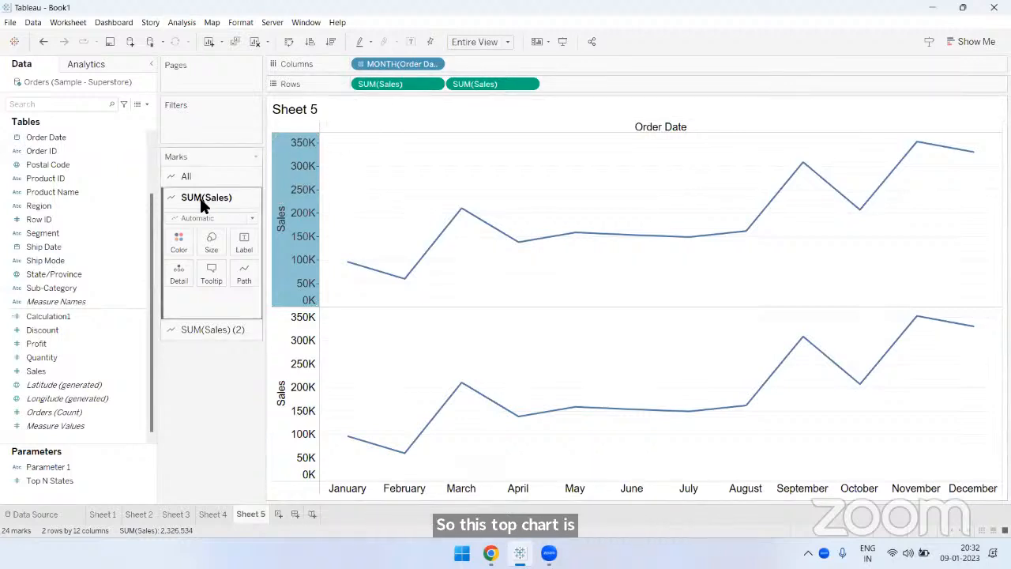
pyautogui.click(290, 335)
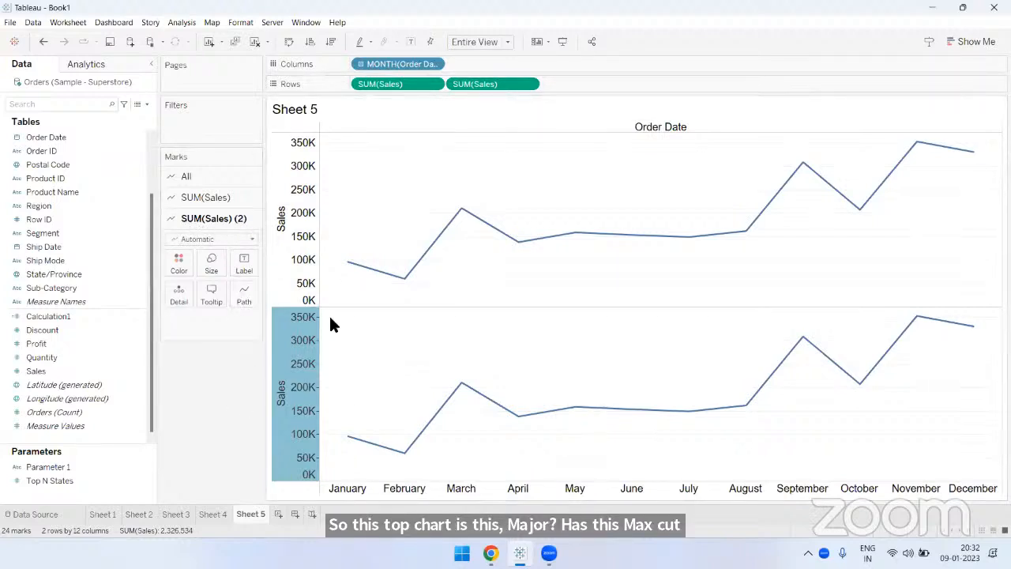
pyautogui.click(532, 159)
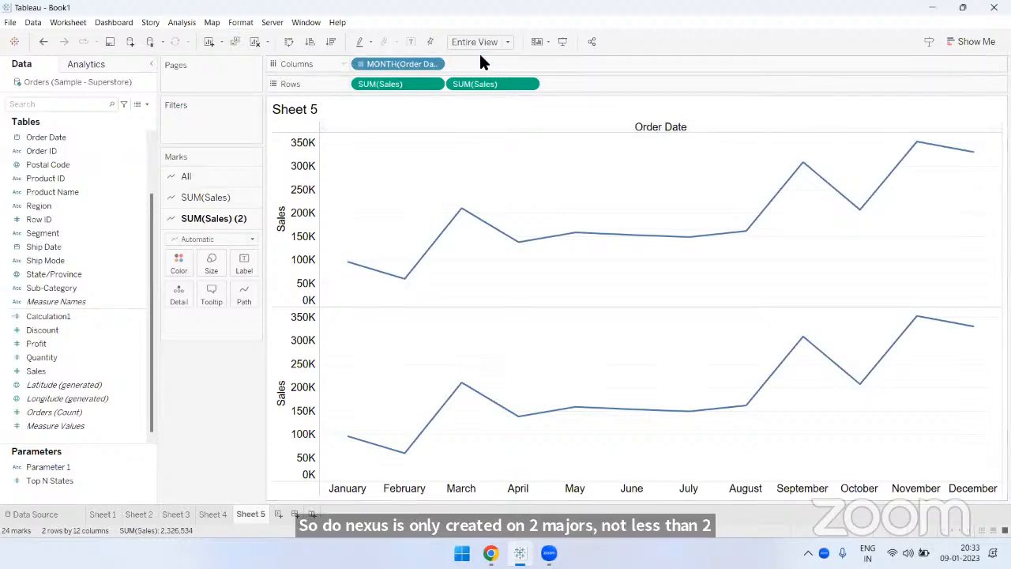
# - Combine the two Sales charts by setting the second Sales measure on Rows to Dual Axis
pyautogui.click(529, 86)
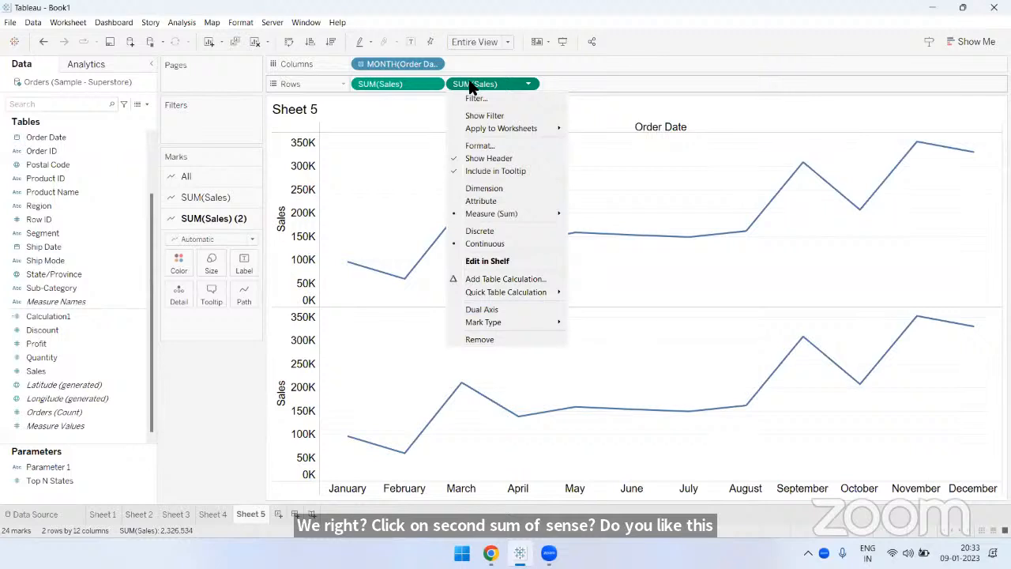
pyautogui.click(479, 308)
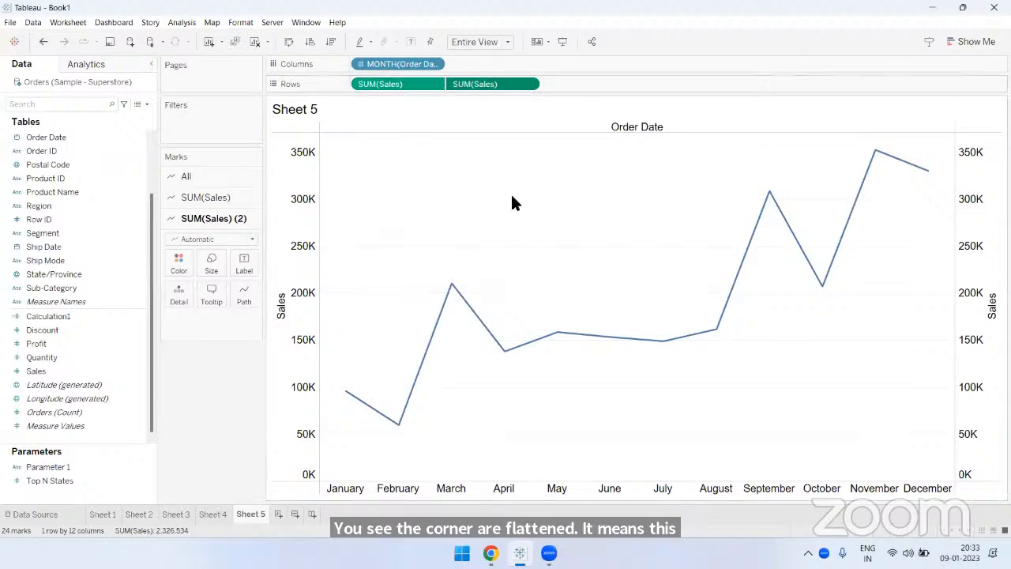
# - Synchronize the two Sales axes of the dual-axis chart
pyautogui.click(281, 158)
pyautogui.rightClick(285, 159)
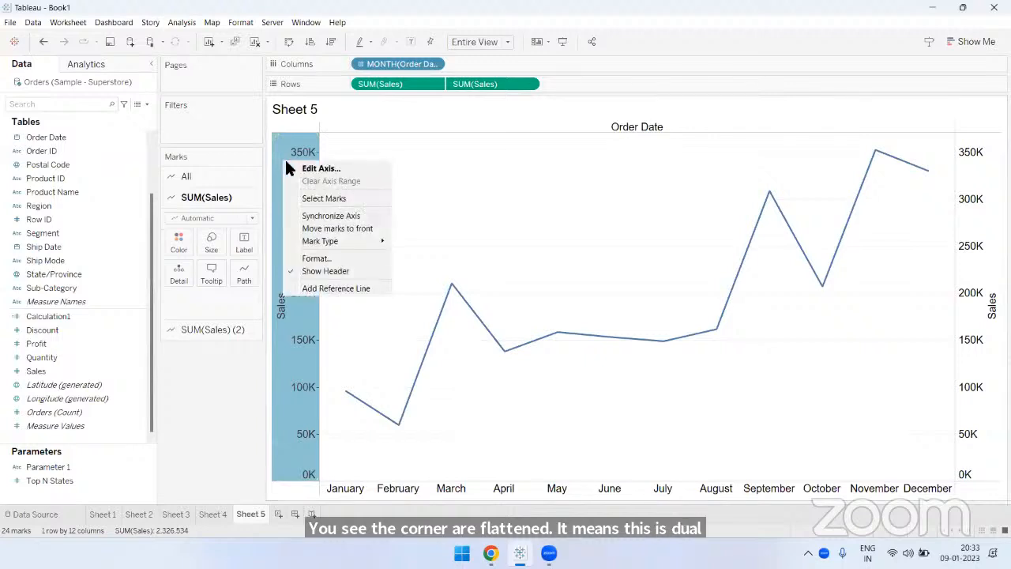
pyautogui.click(330, 216)
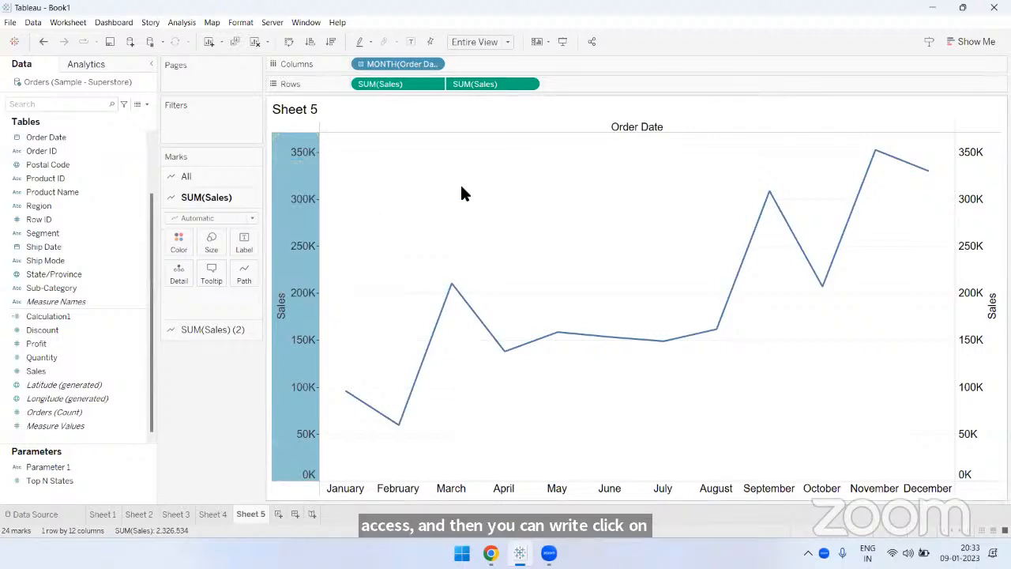
pyautogui.click(462, 188)
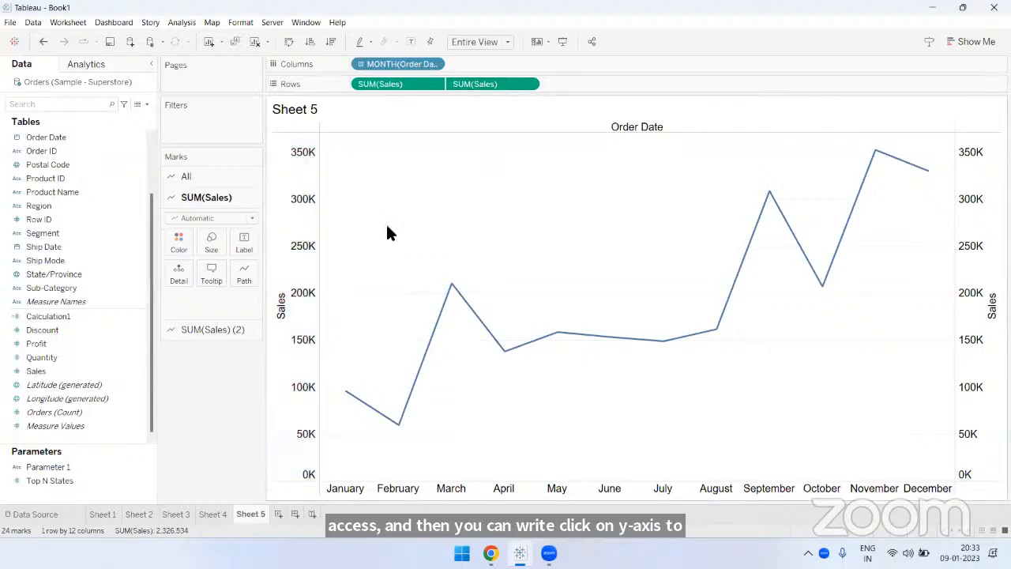
# - Change the mark type of the second Sales measure to Circle
pyautogui.click(212, 328)
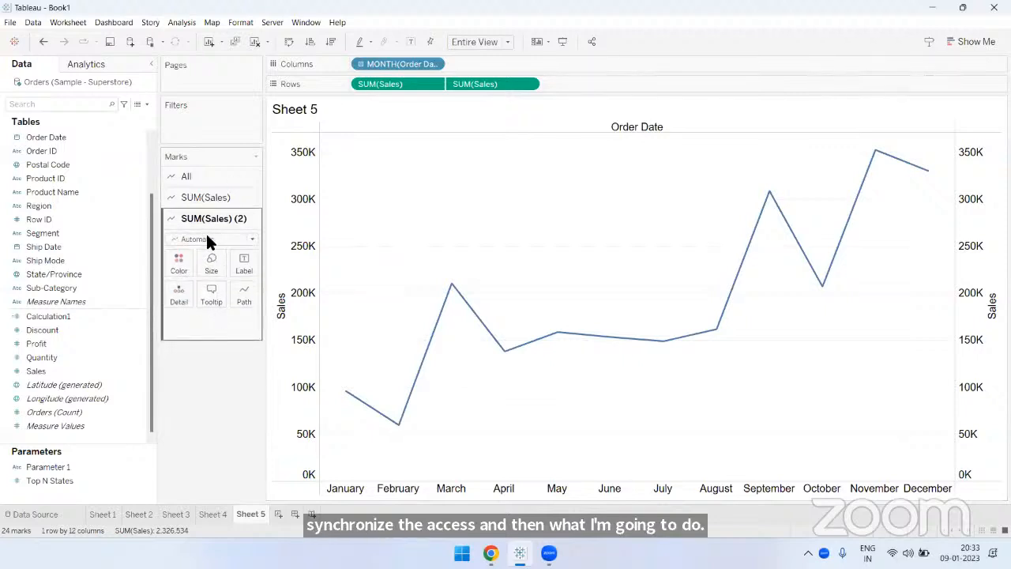
pyautogui.click(209, 238)
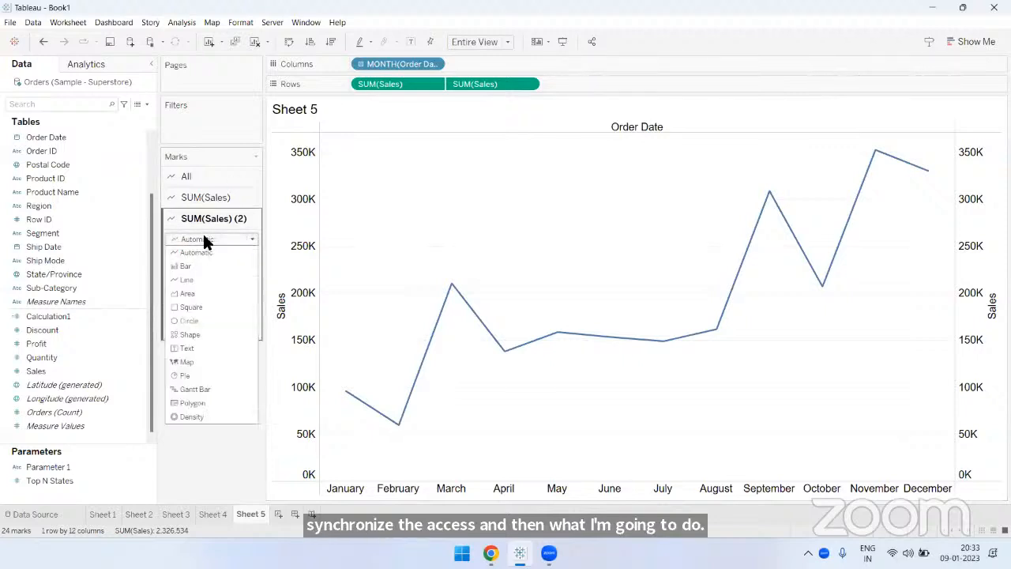
pyautogui.click(195, 319)
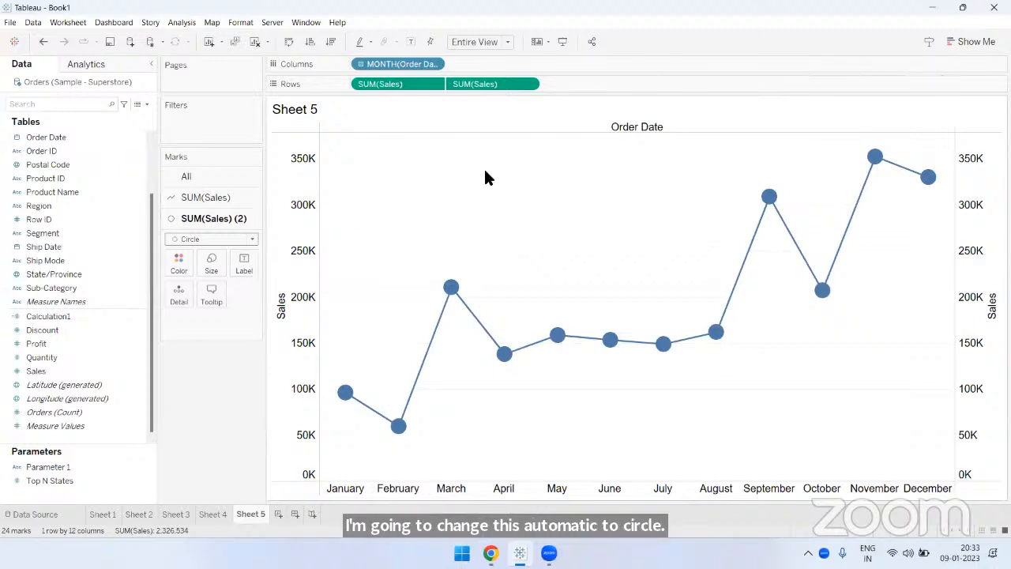
# - Hide the Sales axis headers and the Order Date field label above the chart
pyautogui.rightClick(275, 154)
pyautogui.click(308, 259)
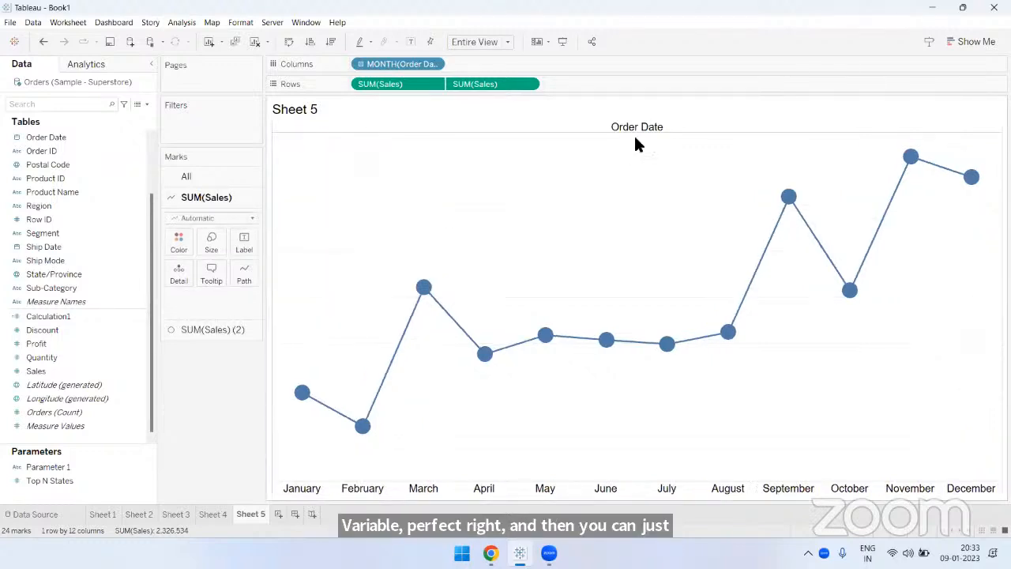
pyautogui.rightClick(636, 128)
pyautogui.click(696, 178)
# - Set the grid lines for rows to None in the chart's line formatting
pyautogui.rightClick(527, 168)
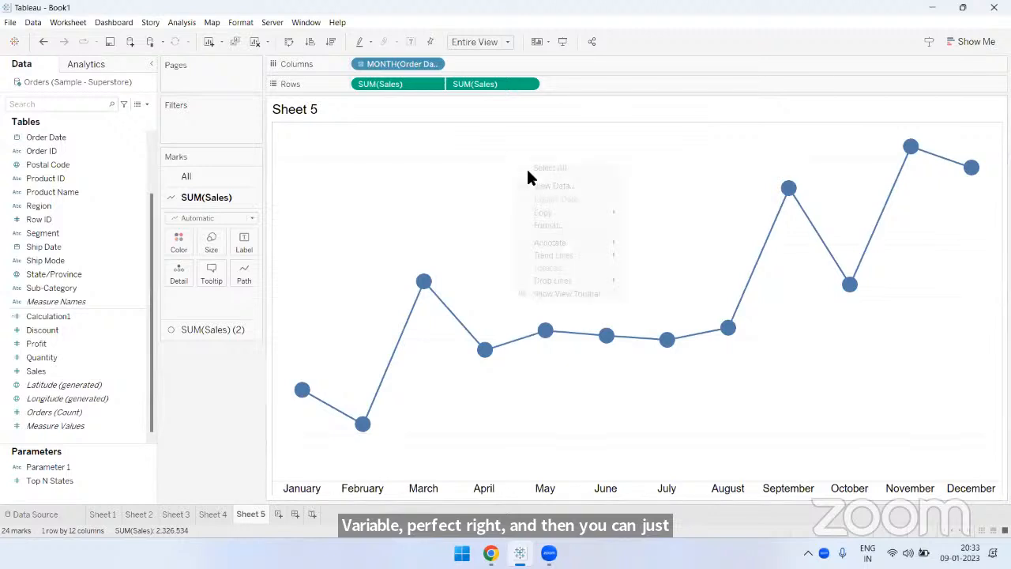
pyautogui.click(546, 225)
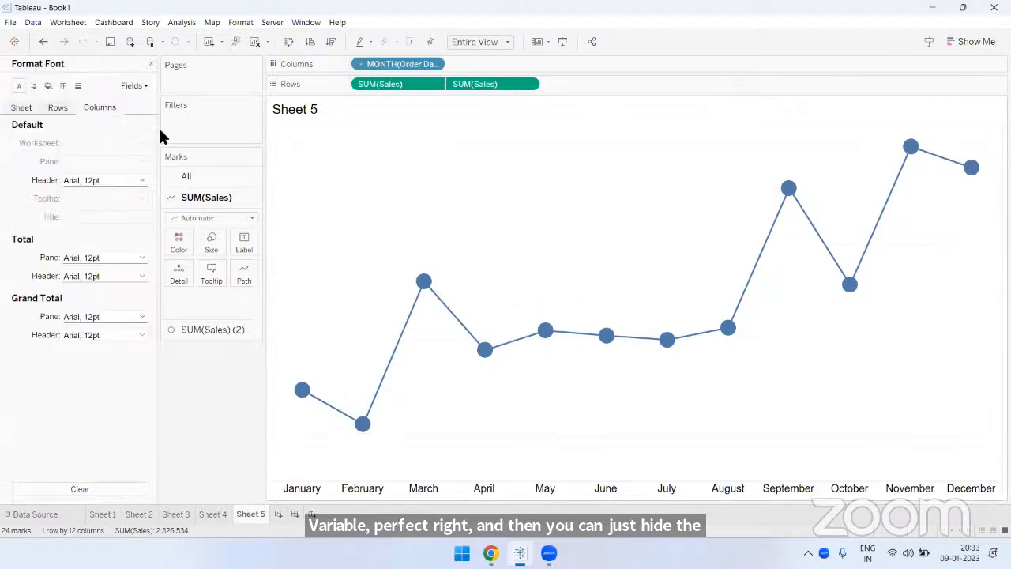
pyautogui.click(77, 85)
pyautogui.click(86, 143)
pyautogui.click(113, 158)
pyautogui.click(80, 162)
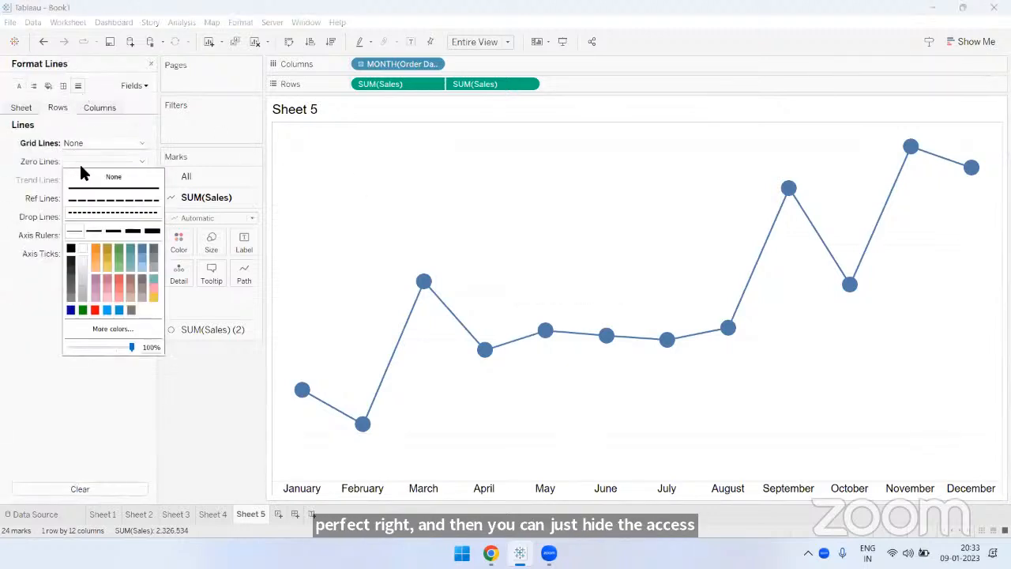
# - Set the pane borders of the row divider and column divider to None, and close the formatting
pyautogui.click(63, 85)
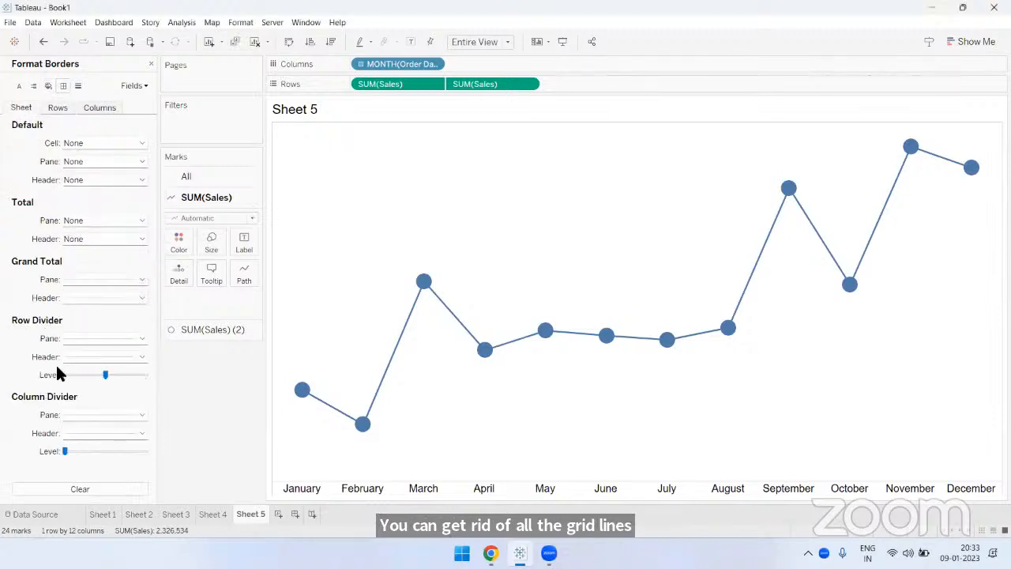
pyautogui.click(76, 338)
pyautogui.click(101, 354)
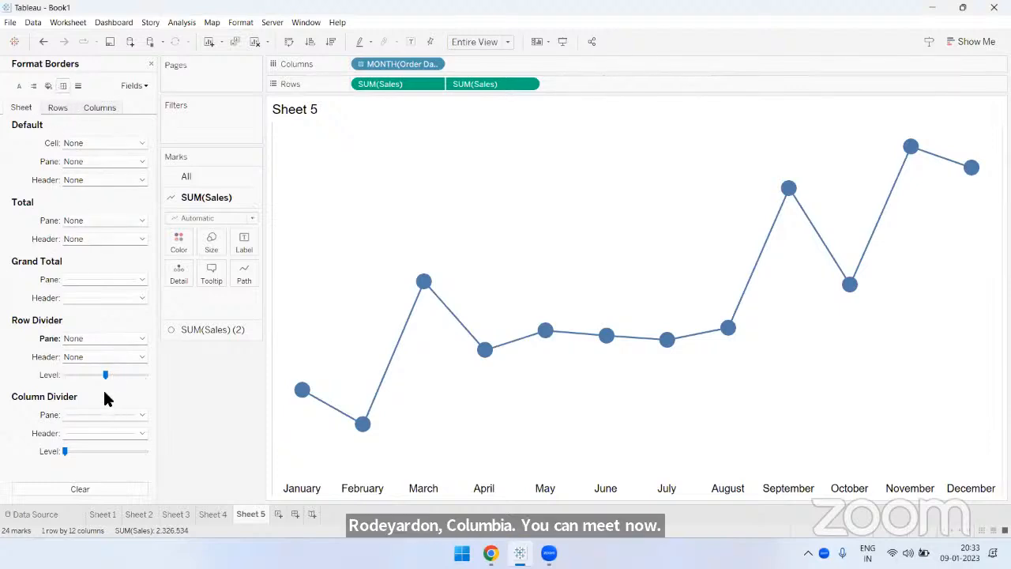
pyautogui.click(106, 413)
pyautogui.click(151, 63)
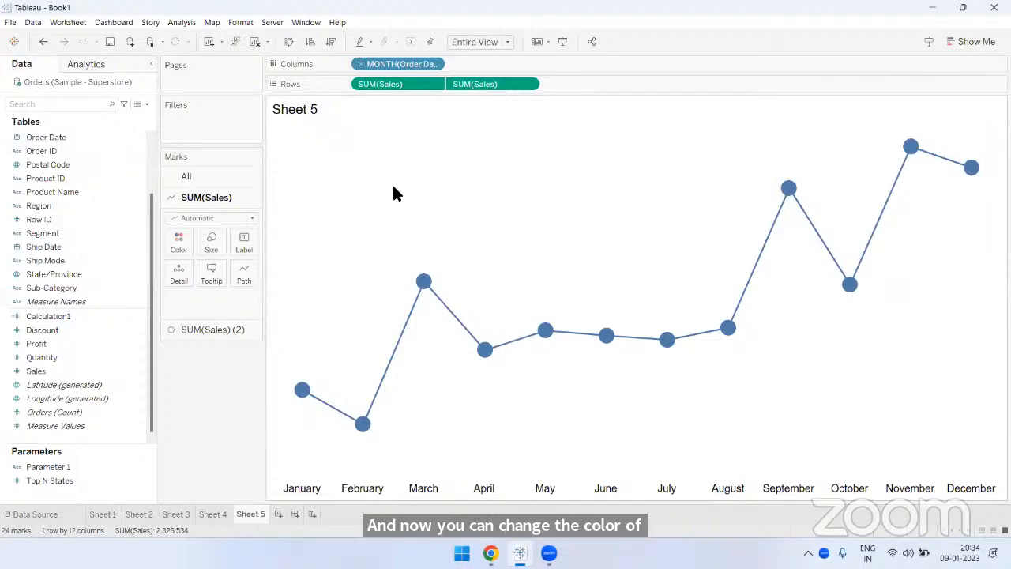
# - Change the color of the first Sales measure's line to bright blue
pyautogui.click(179, 240)
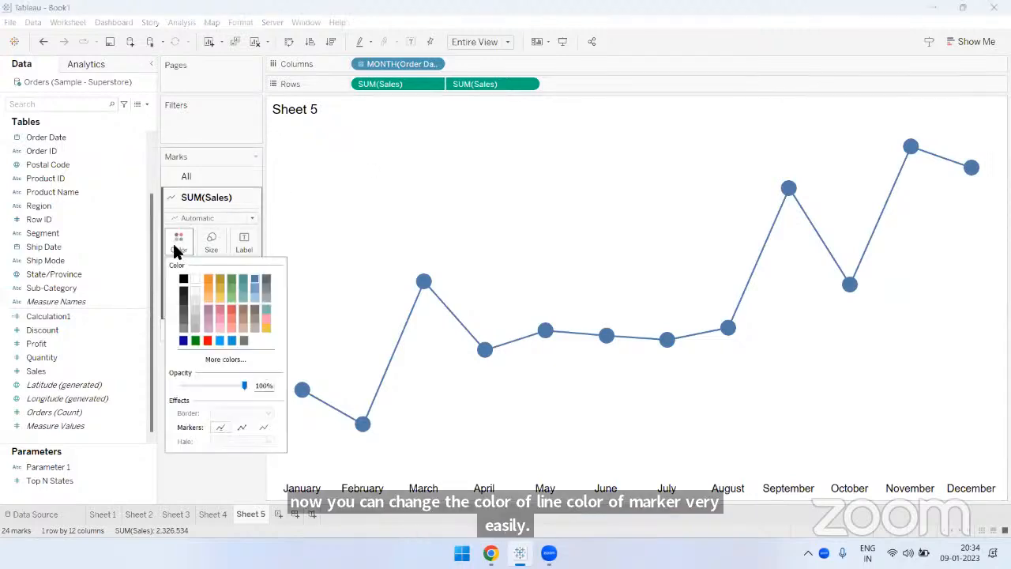
pyautogui.click(220, 339)
pyautogui.click(318, 212)
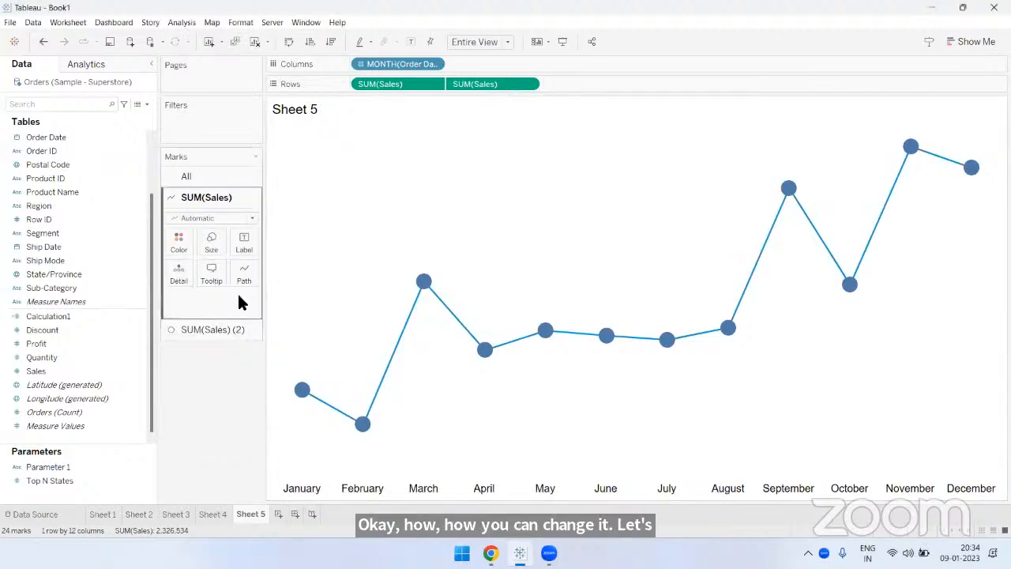
# - Change the color of the second Sales measure's circle markers to black
pyautogui.click(207, 327)
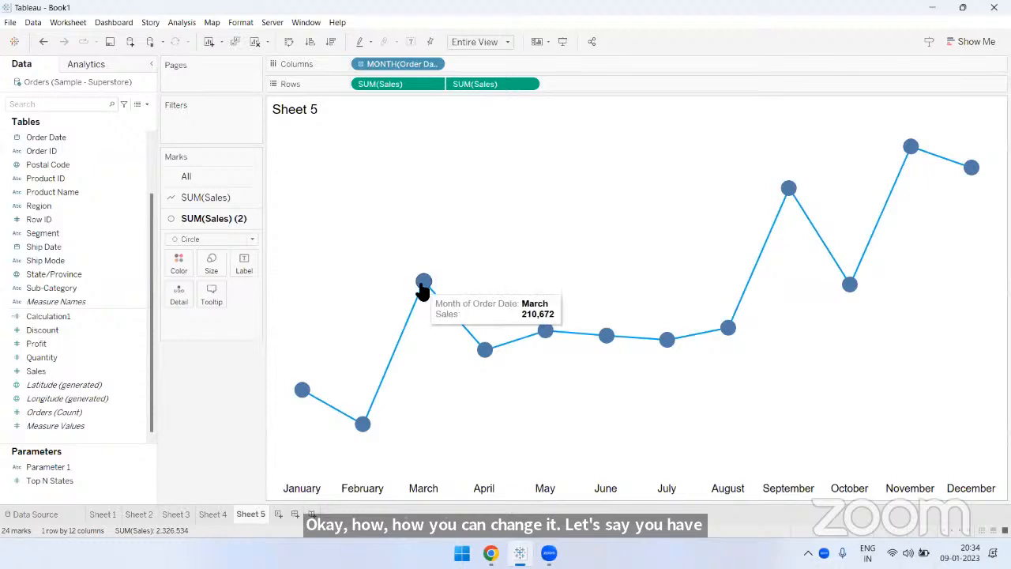
pyautogui.click(188, 268)
pyautogui.click(183, 299)
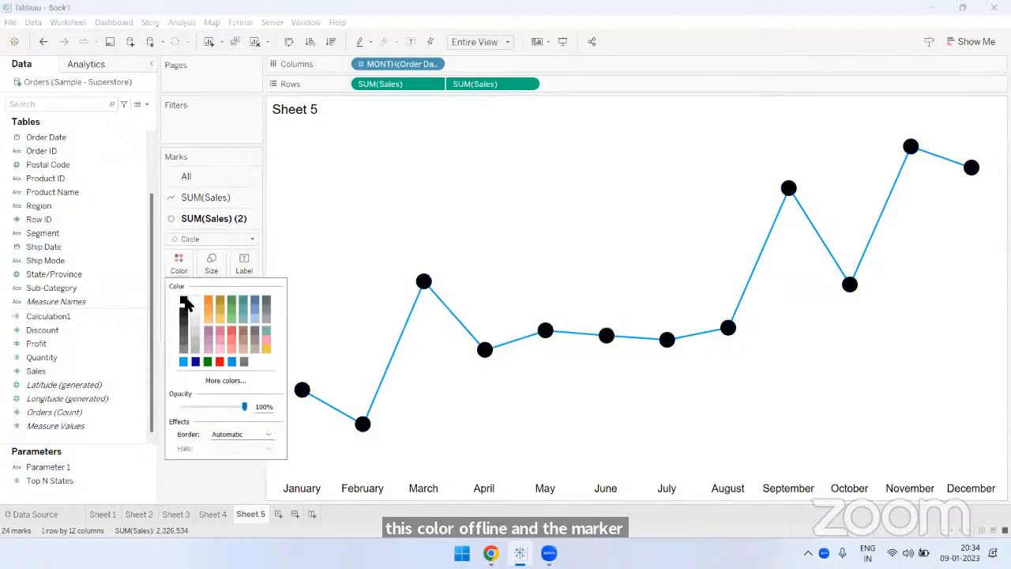
pyautogui.click(454, 179)
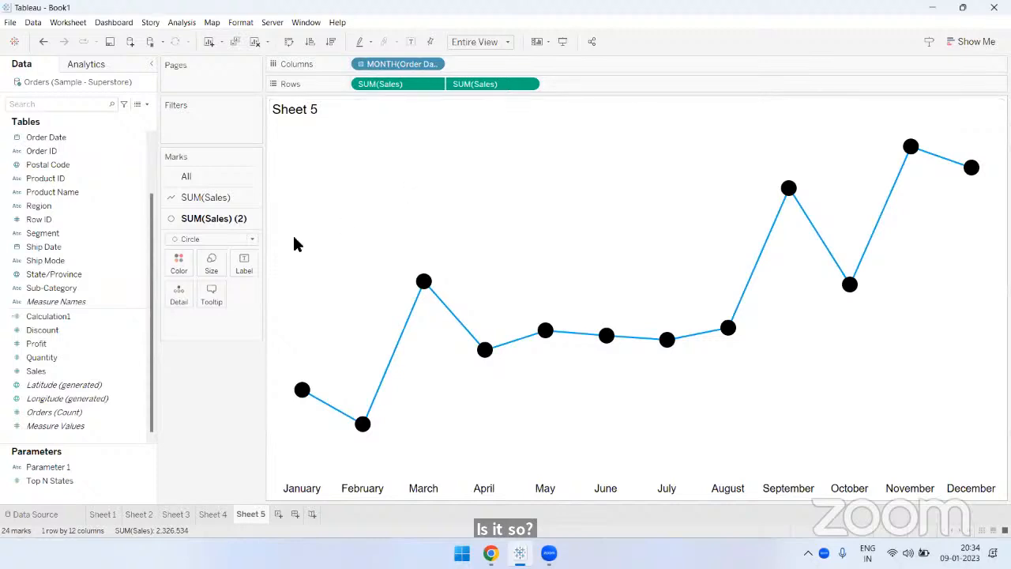
# - Show mark labels on the circle markers and align them vertically to the top
pyautogui.click(243, 266)
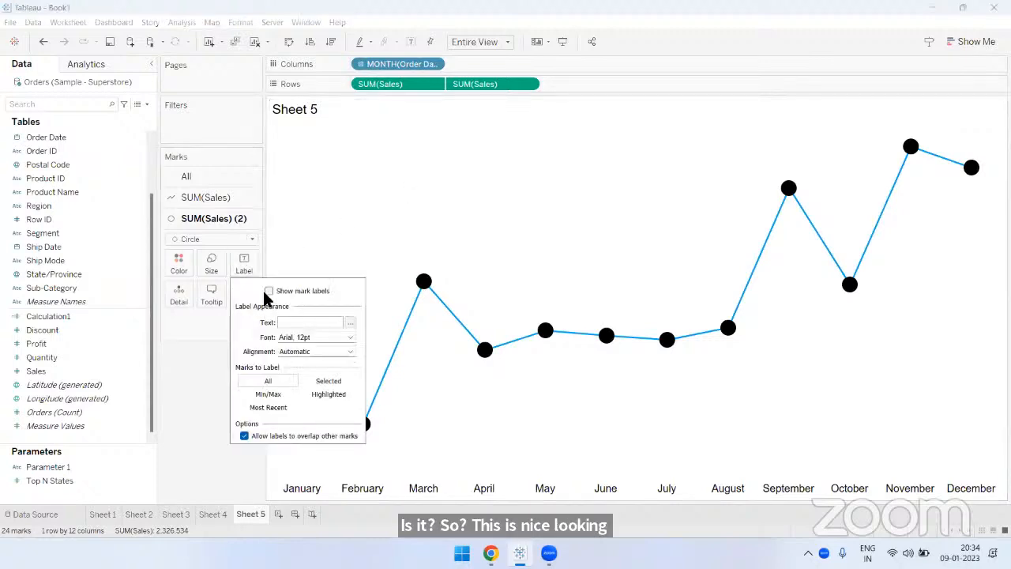
pyautogui.click(269, 291)
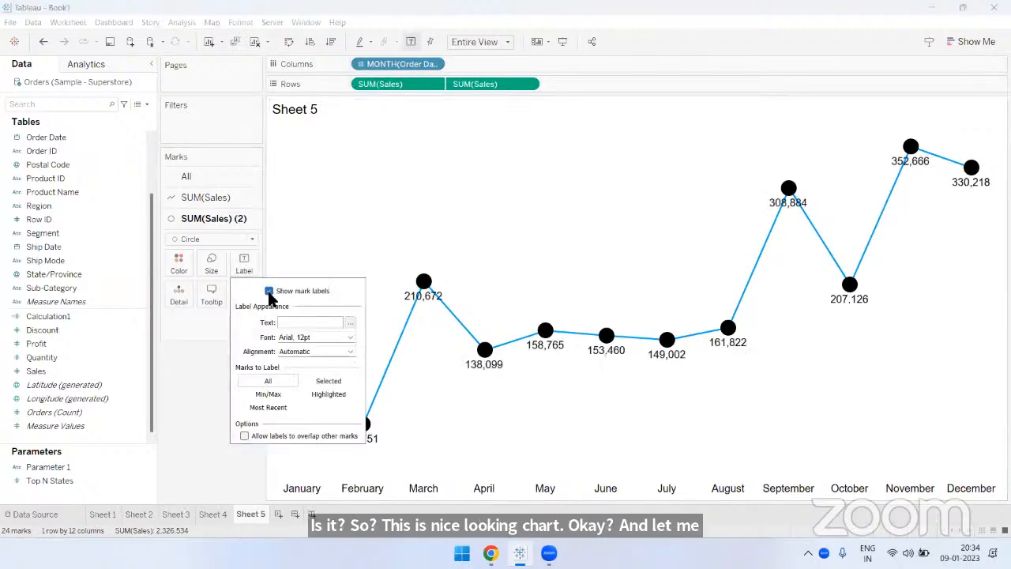
pyautogui.click(300, 351)
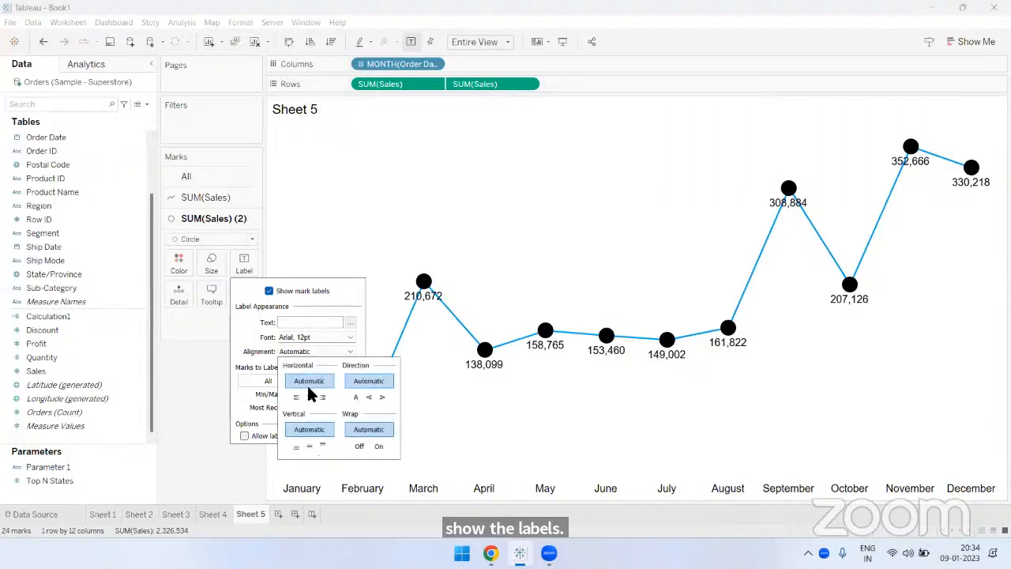
pyautogui.click(322, 447)
pyautogui.click(555, 221)
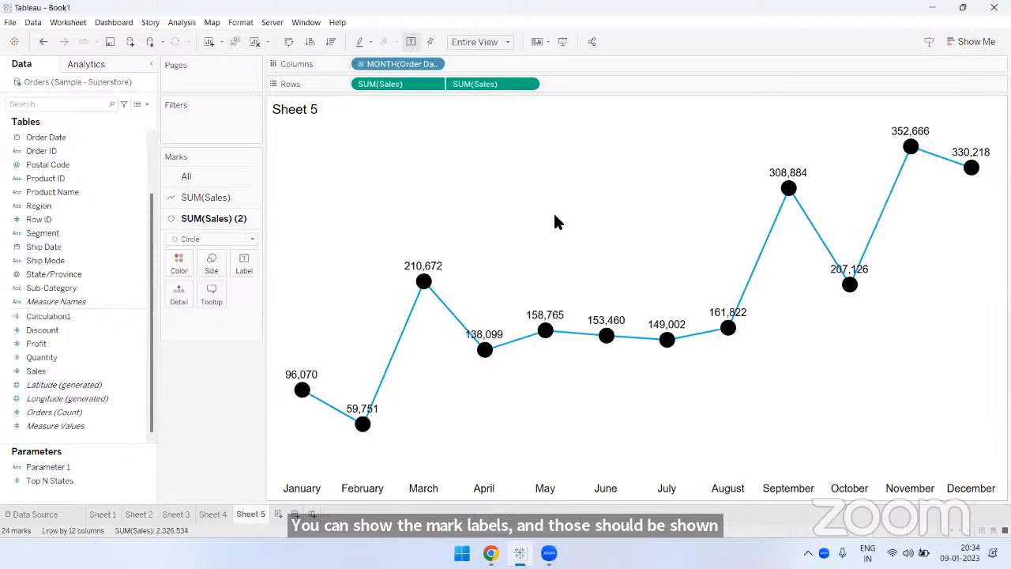
# - Set the font color of the circle markers' labels to blue
pyautogui.click(246, 264)
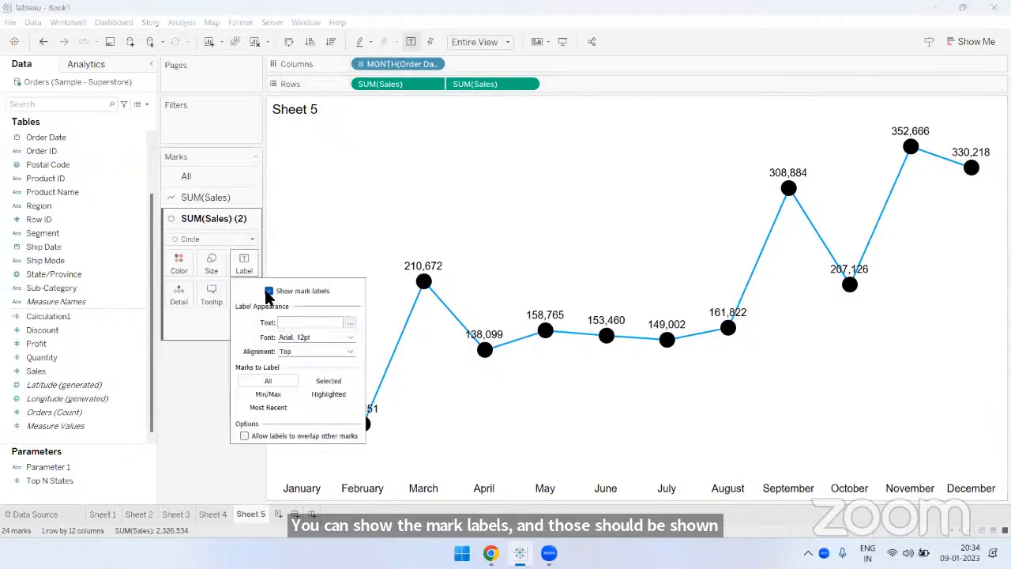
pyautogui.click(303, 340)
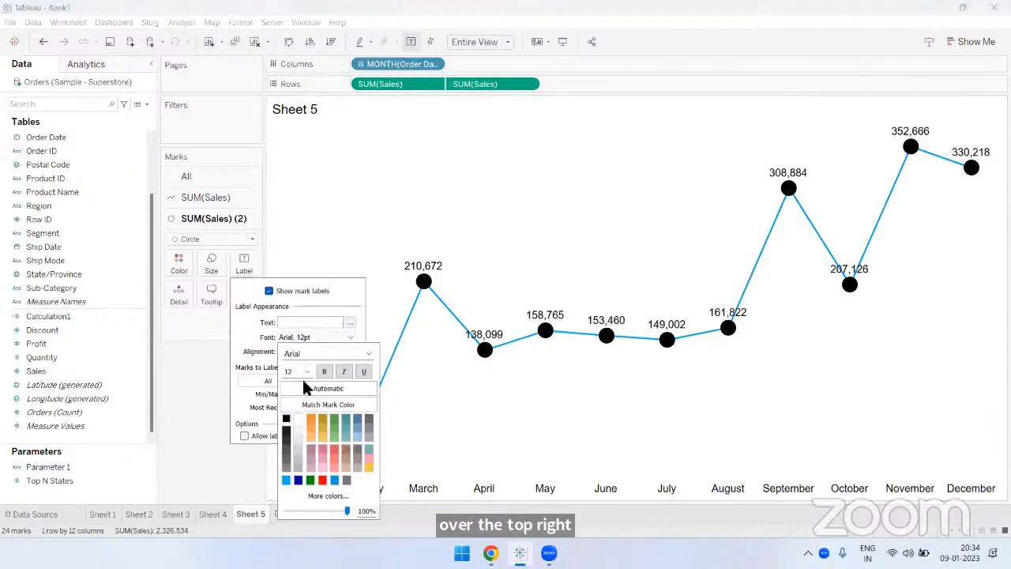
pyautogui.click(335, 482)
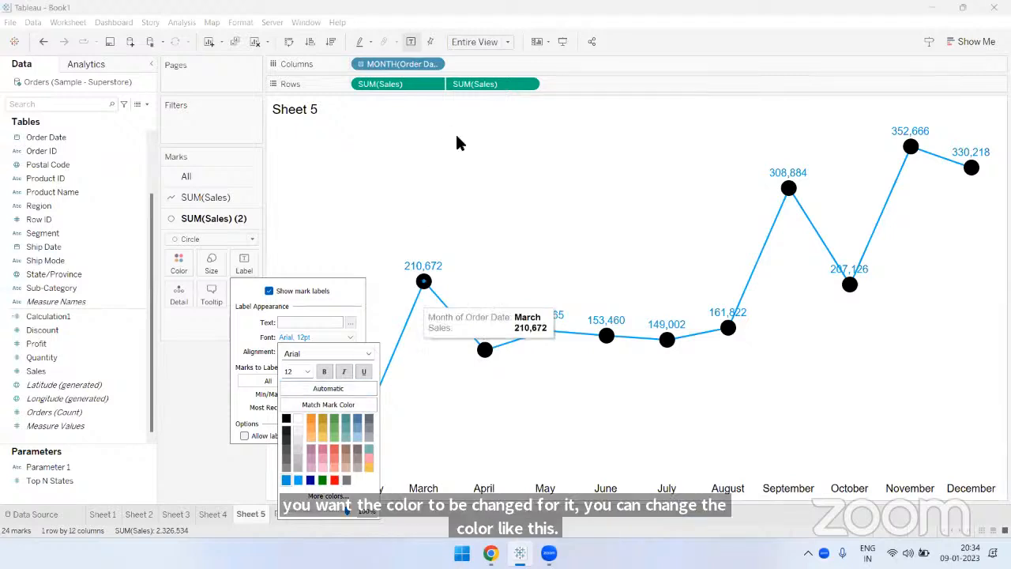
pyautogui.click(440, 243)
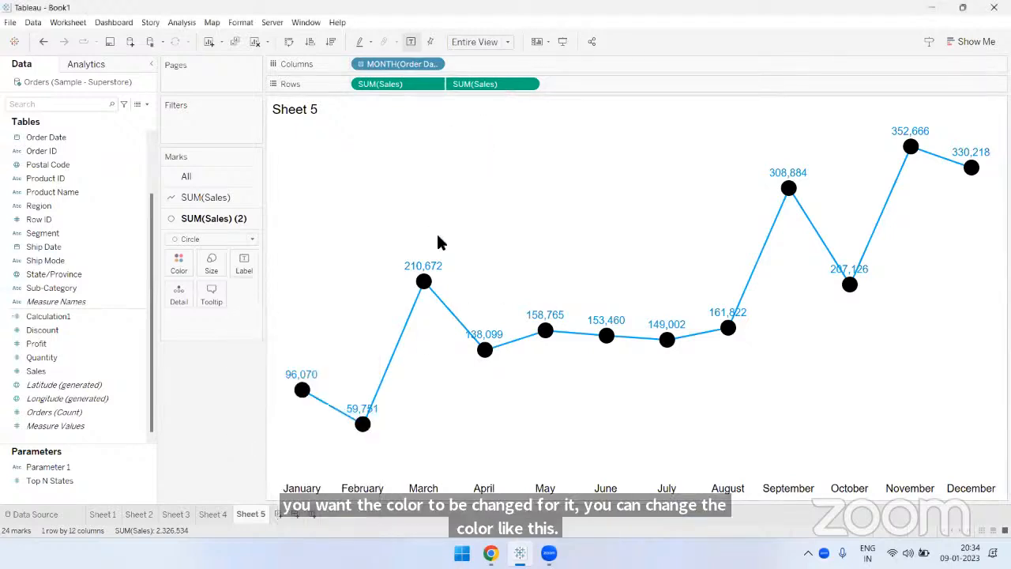
# - Format the second Sales measure's pane numbers as Number (Custom) with 0 decimal places and display units of Thousands (K)
pyautogui.click(528, 83)
pyautogui.click(478, 146)
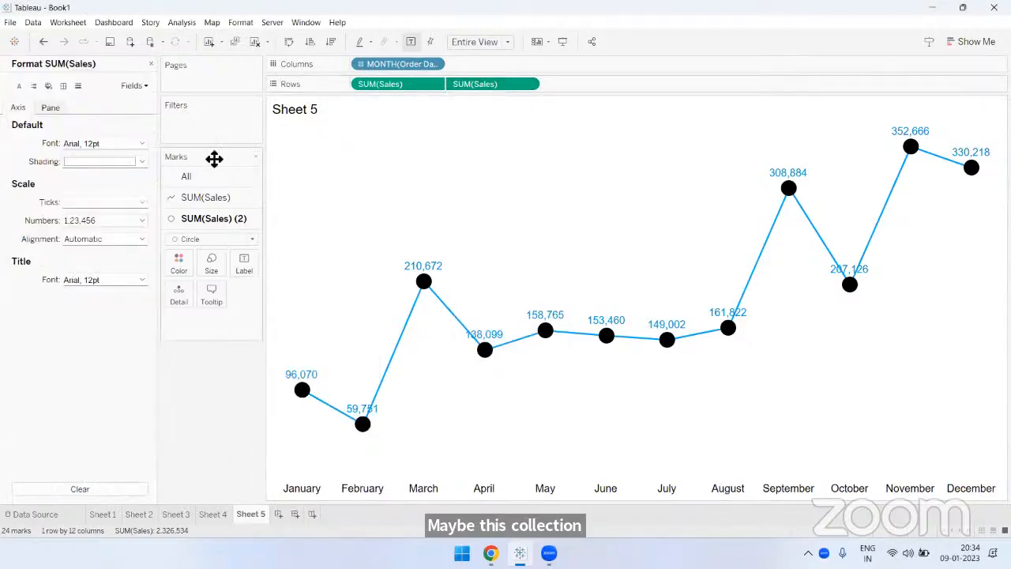
pyautogui.click(50, 109)
pyautogui.click(84, 179)
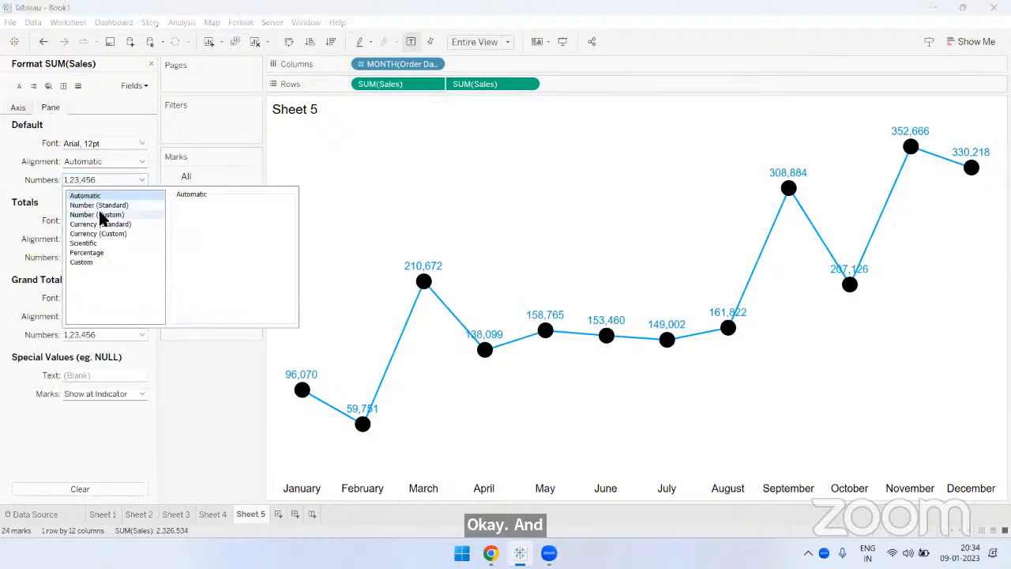
pyautogui.click(97, 214)
pyautogui.click(196, 271)
pyautogui.click(199, 289)
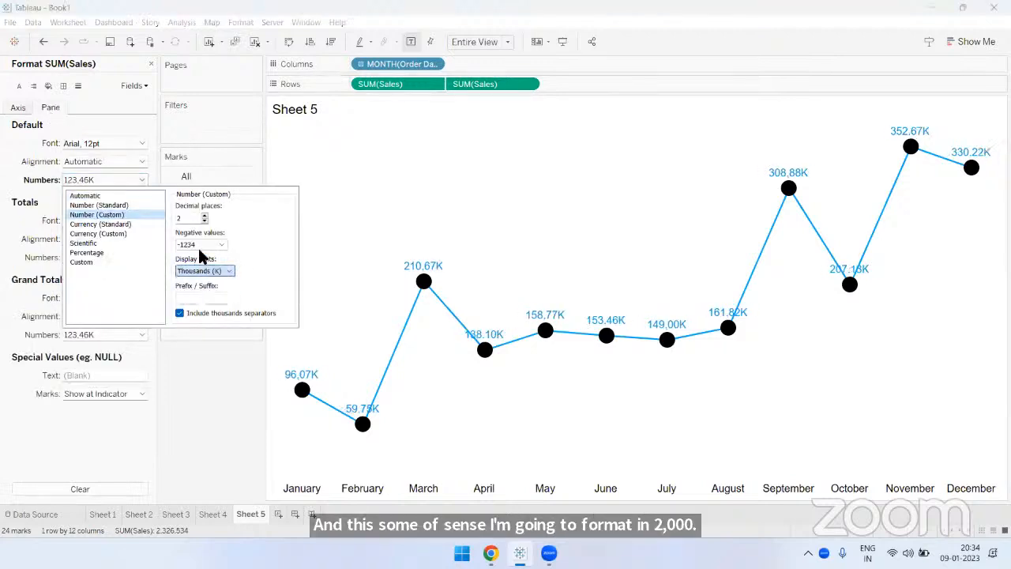
pyautogui.click(205, 221)
pyautogui.click(205, 221)
pyautogui.click(201, 346)
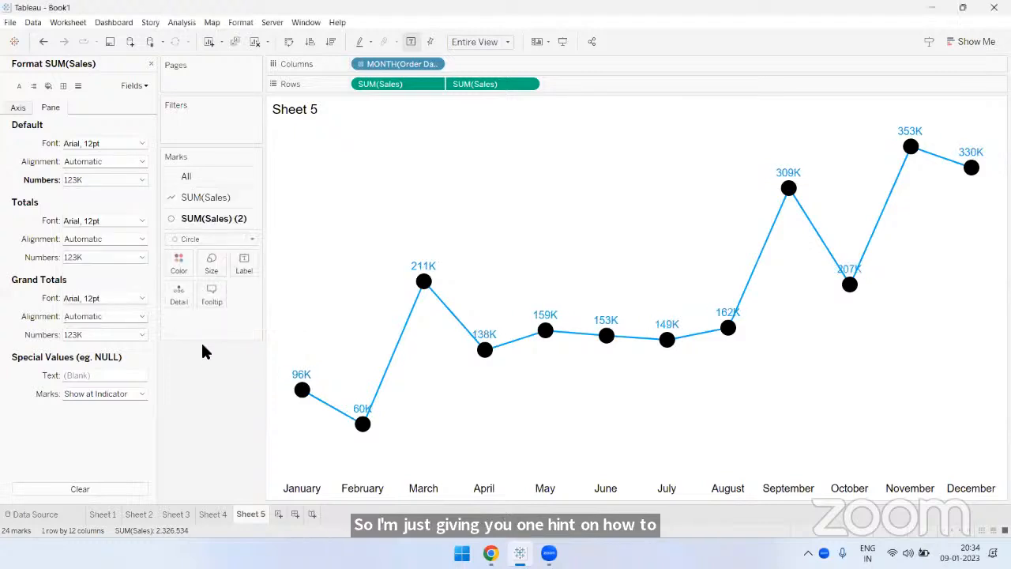
pyautogui.click(150, 64)
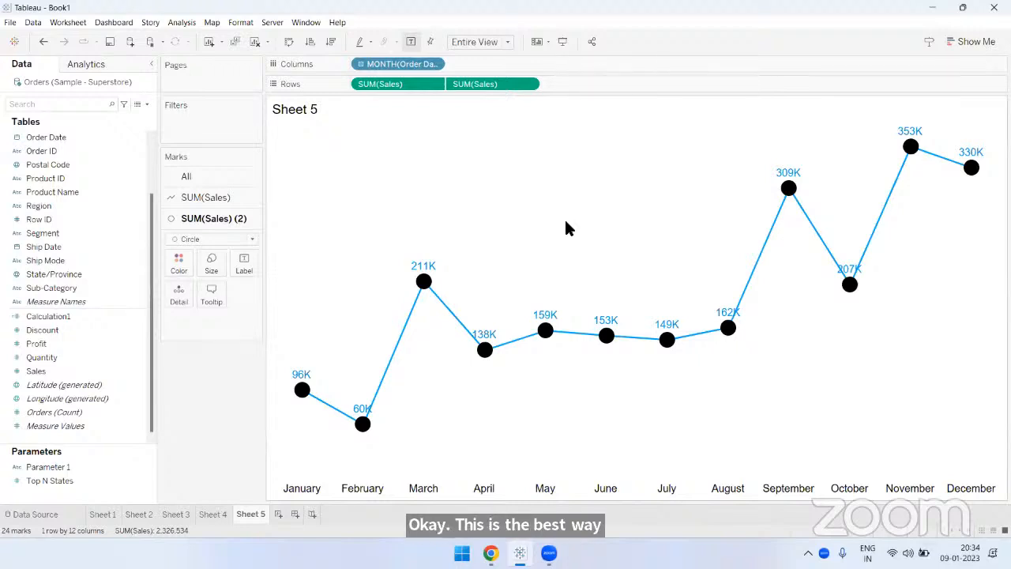
pyautogui.click(188, 268)
pyautogui.click(225, 435)
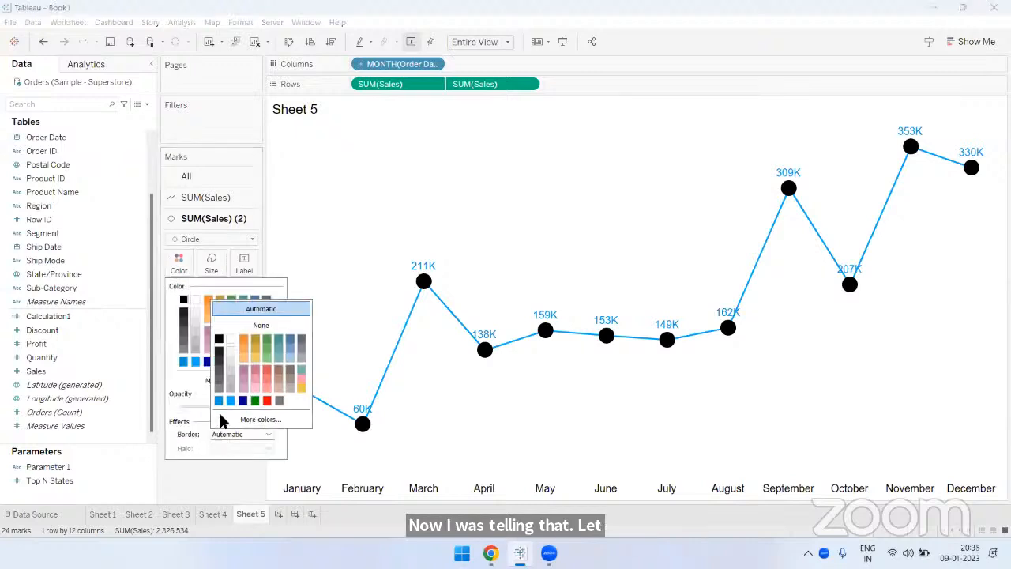
pyautogui.click(558, 179)
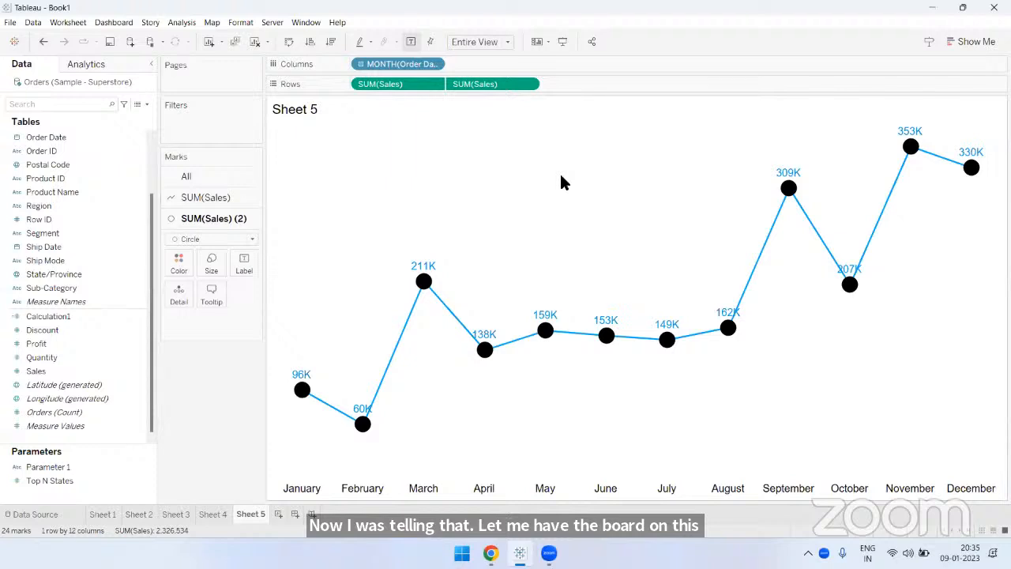
# - Reduce the size of the black circle markers slightly
pyautogui.click(211, 265)
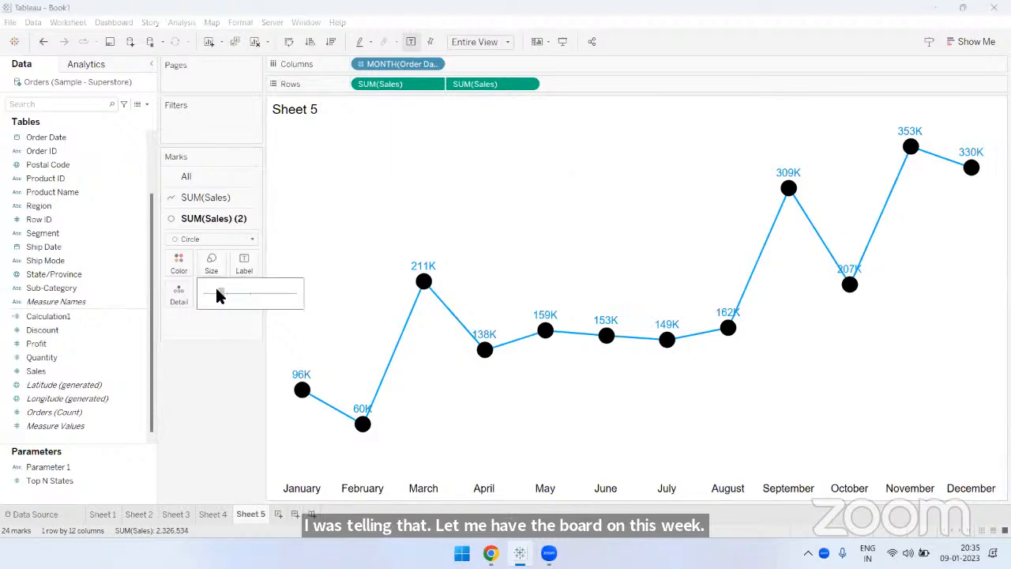
pyautogui.moveTo(220, 294); pyautogui.dragTo(218, 294)
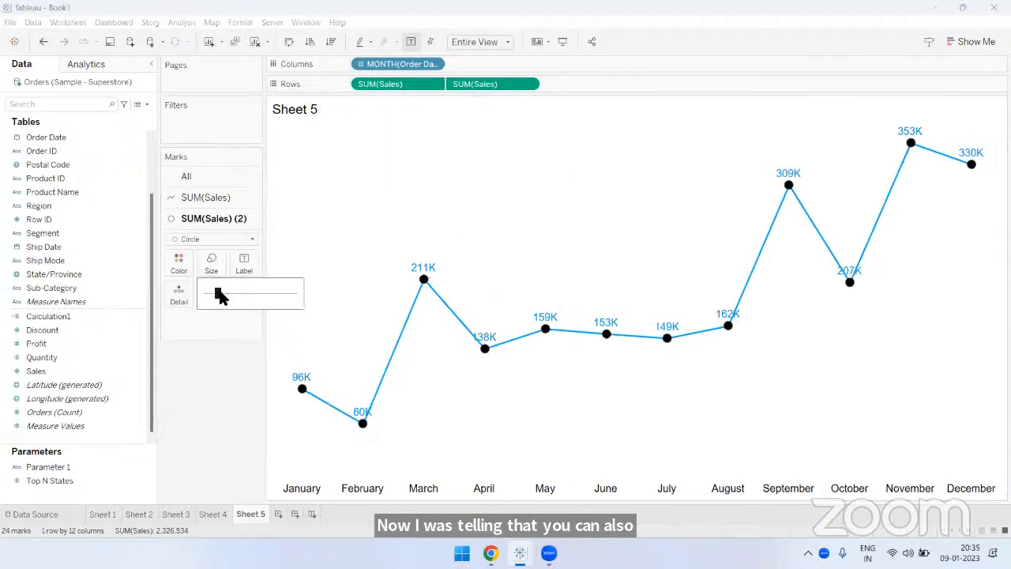
# - Change the mark type of the second Sales measure to Shape
pyautogui.moveTo(430, 288)
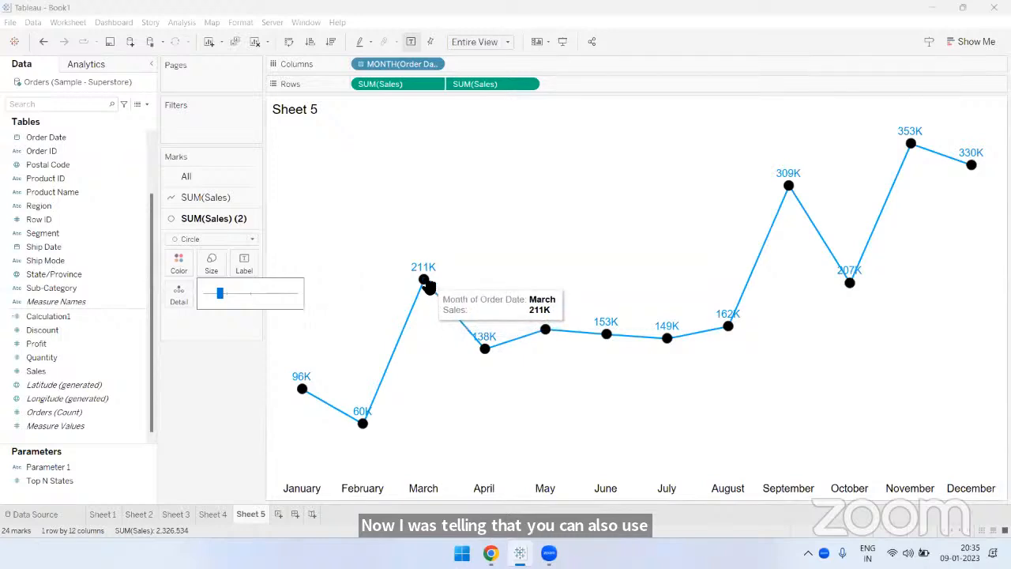
pyautogui.click(664, 201)
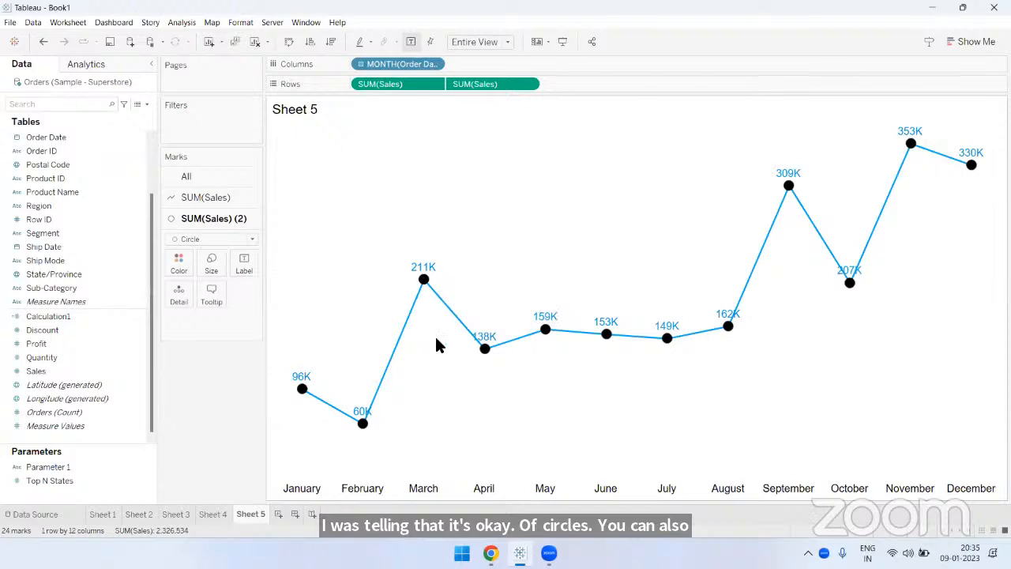
pyautogui.moveTo(425, 286)
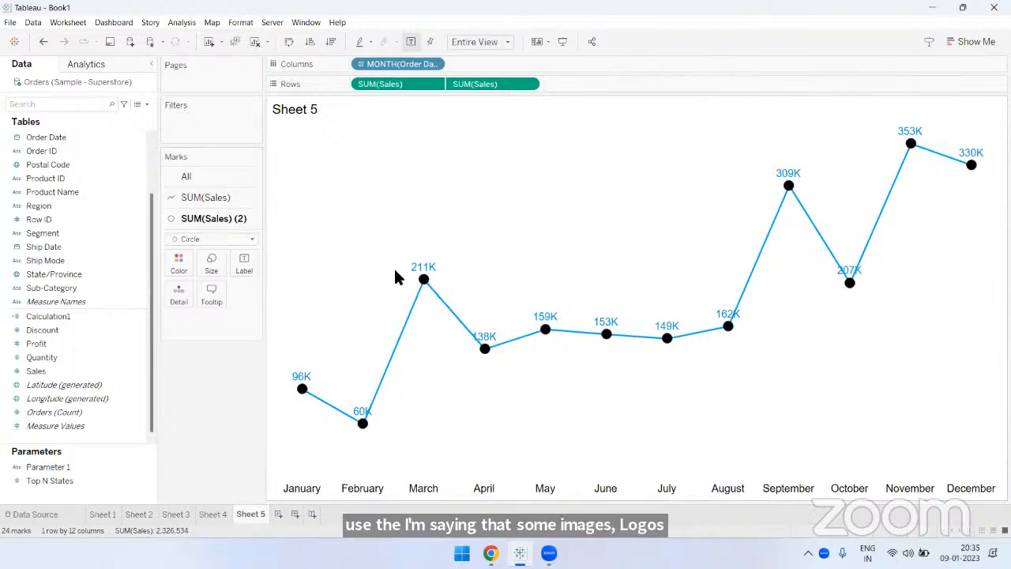
pyautogui.click(218, 241)
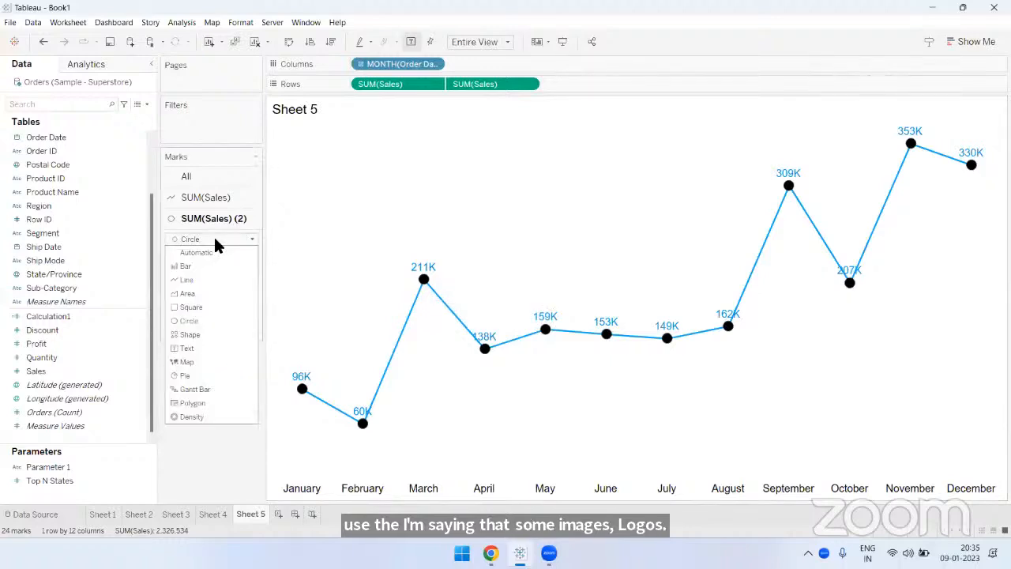
pyautogui.click(189, 333)
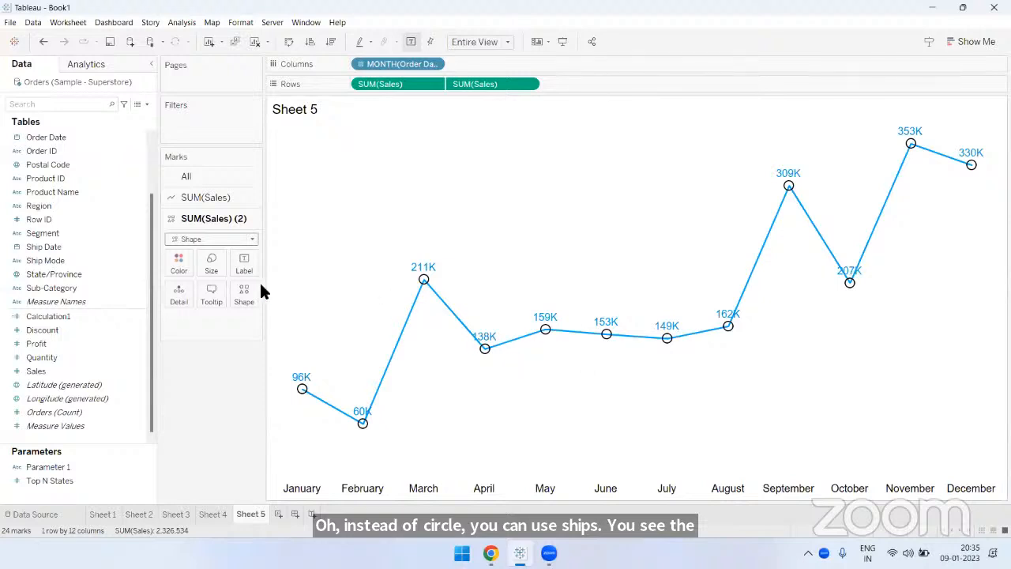
# - Try the asterisk, filled cross, plus, triangle, circle and diamond shapes on the second Sales measure's markers
pyautogui.click(244, 294)
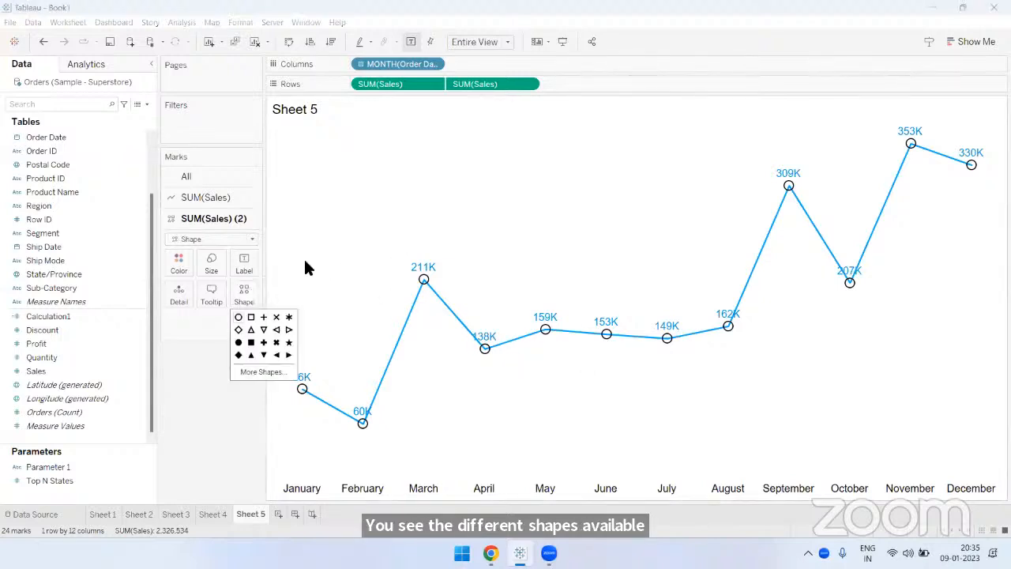
pyautogui.click(289, 317)
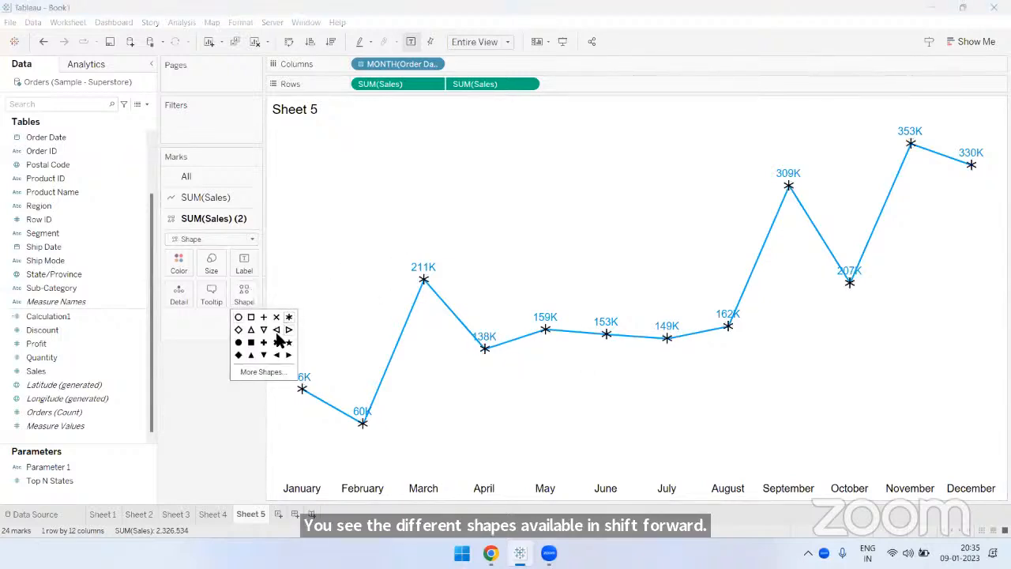
pyautogui.click(276, 342)
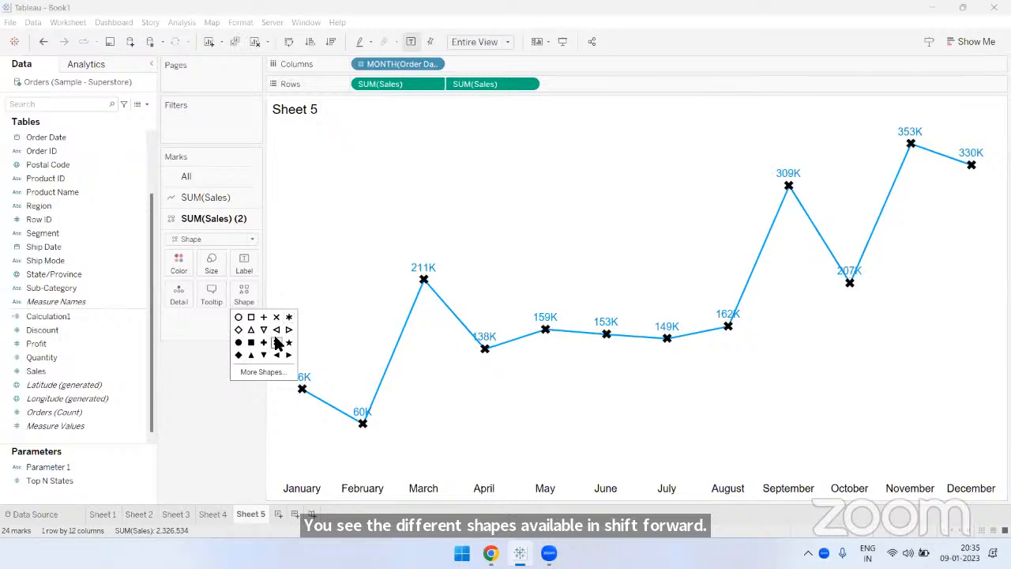
pyautogui.click(263, 342)
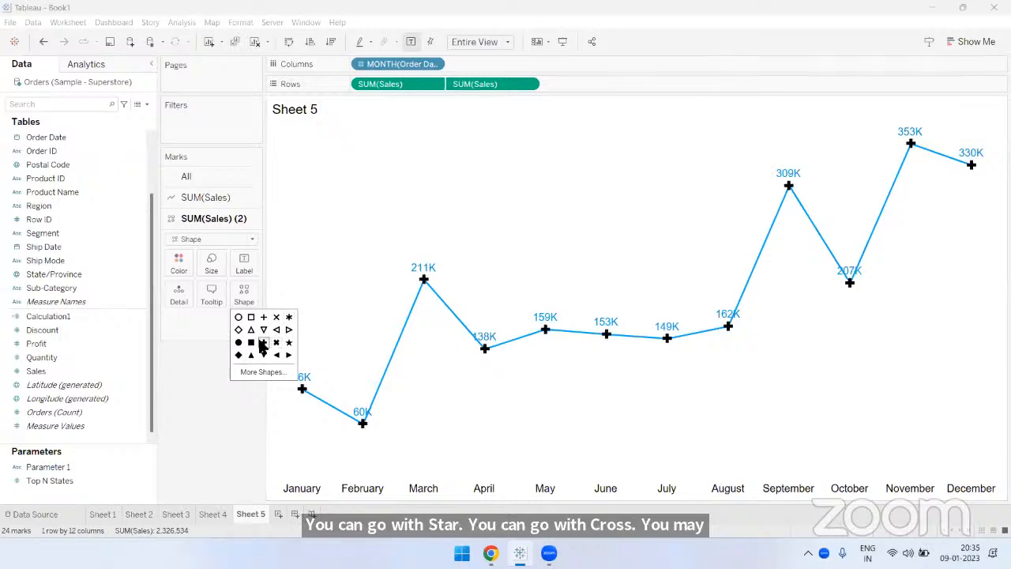
pyautogui.click(252, 356)
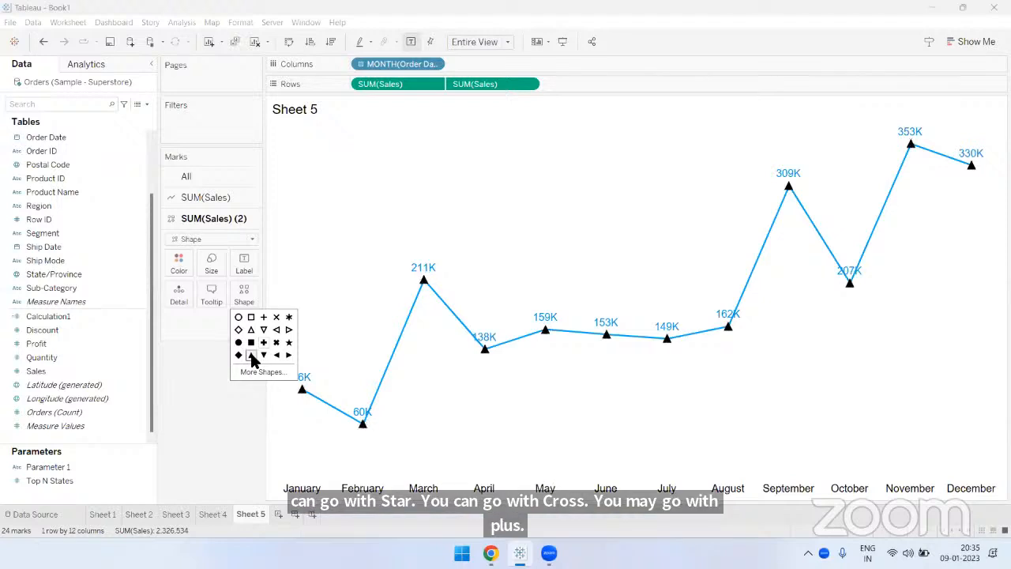
pyautogui.click(264, 356)
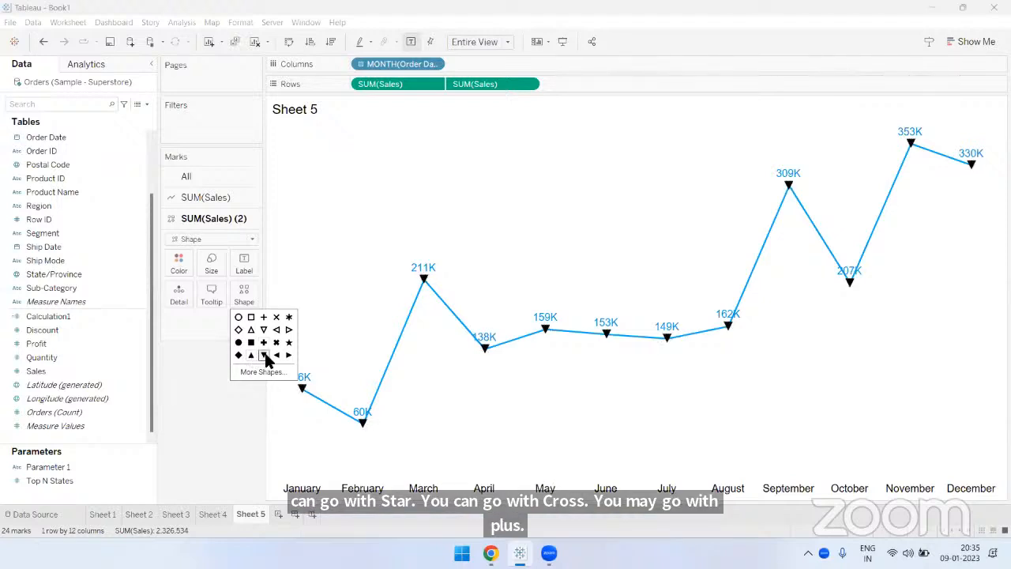
pyautogui.click(239, 318)
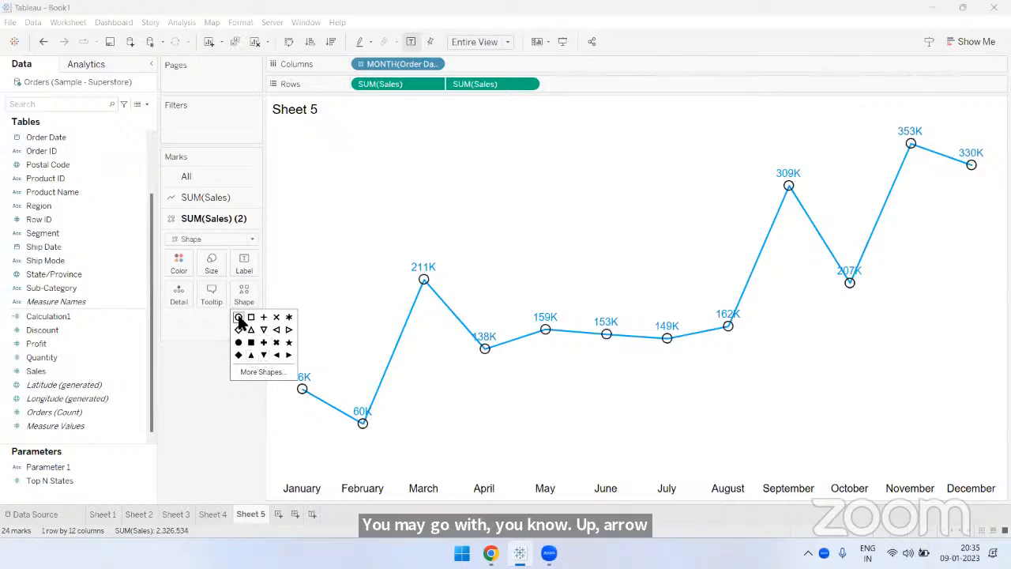
pyautogui.click(239, 342)
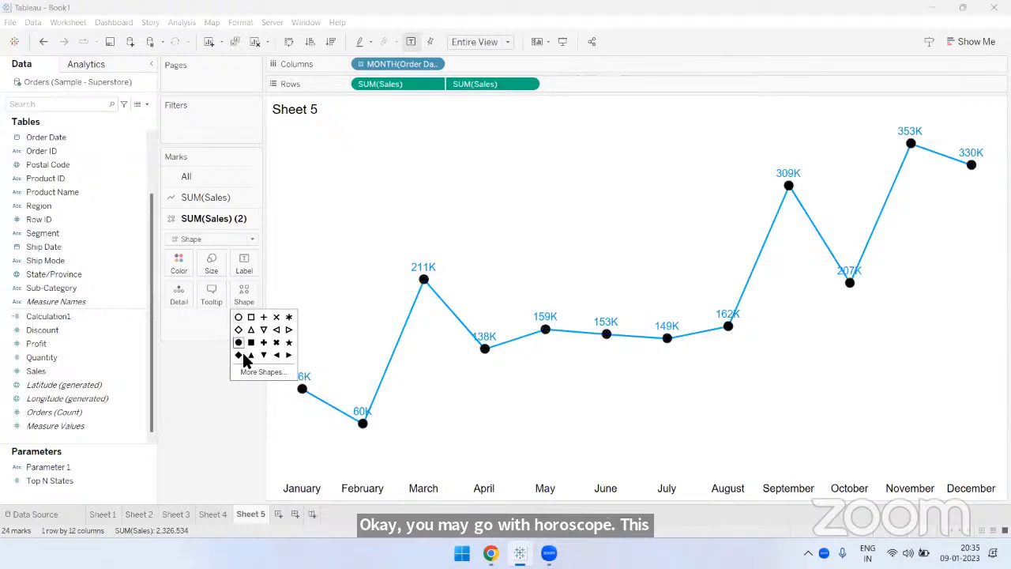
pyautogui.click(239, 355)
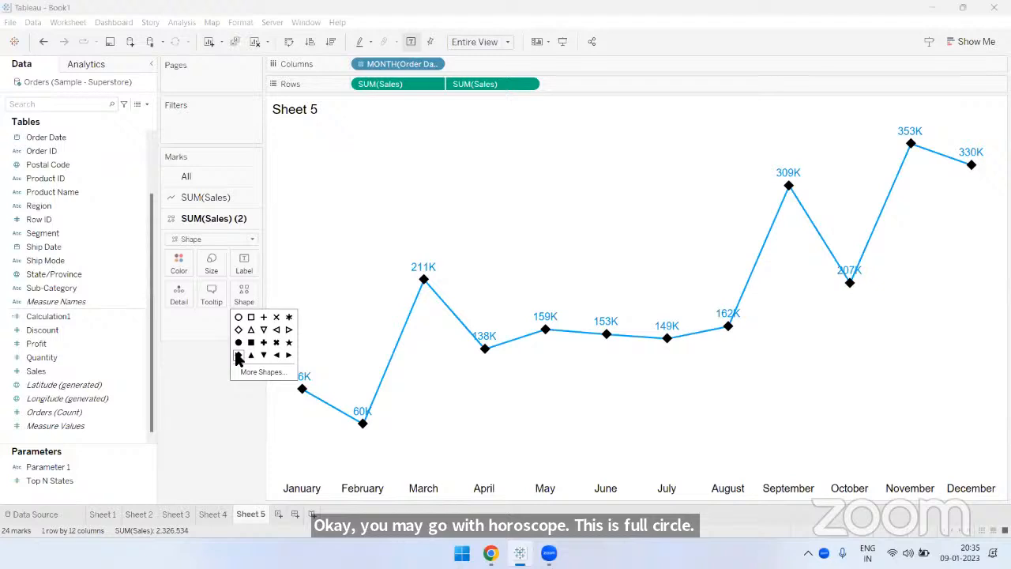
# - Open the Edit Shape dialog for the second Sales measure and display the list of available shape palettes
pyautogui.click(257, 371)
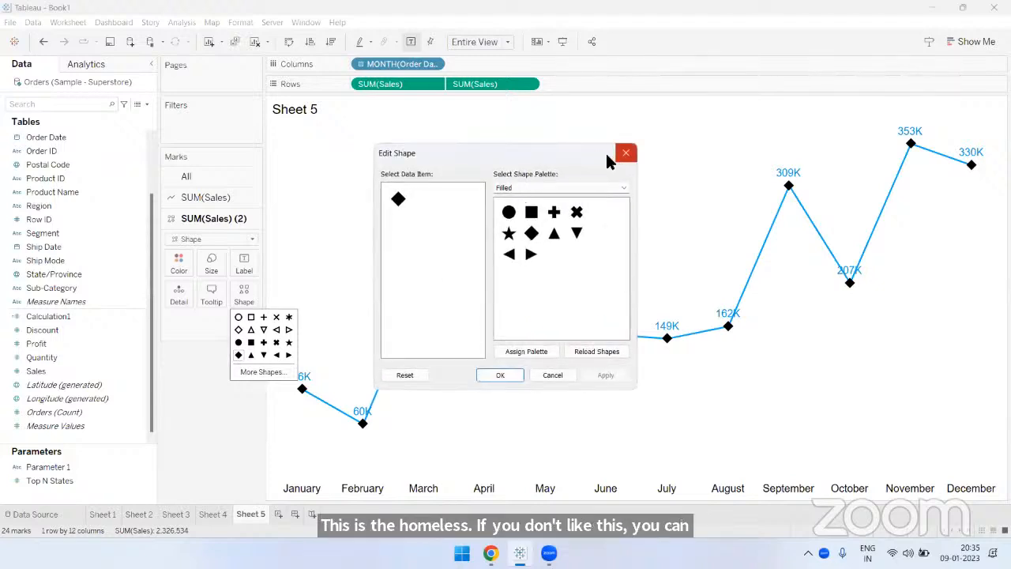
pyautogui.click(550, 183)
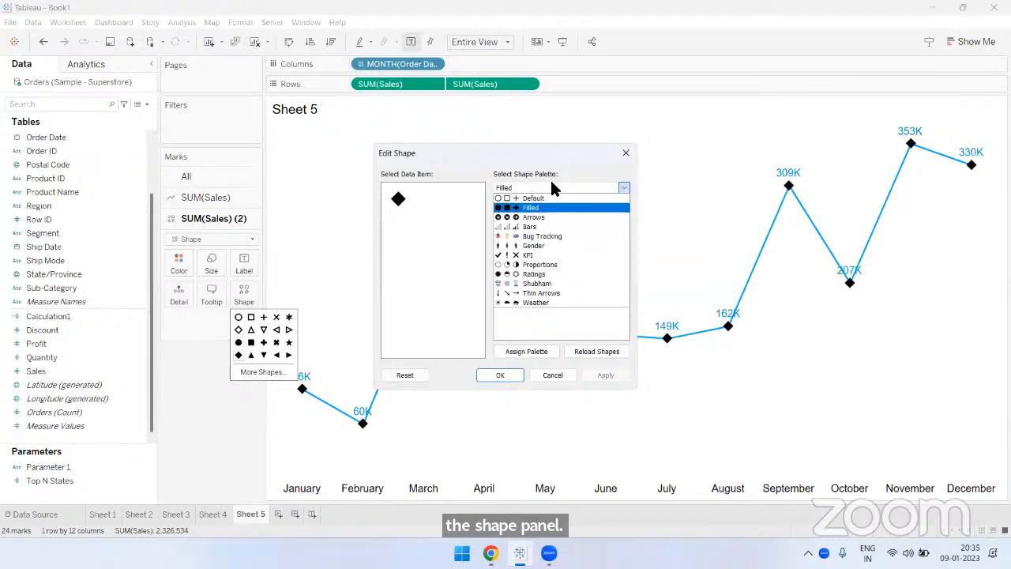
pyautogui.click(552, 183)
# - Switch to File Explorer and open the custom icon folder inside Documents > My Tableau Repository > Shapes
pyautogui.press('super+e')
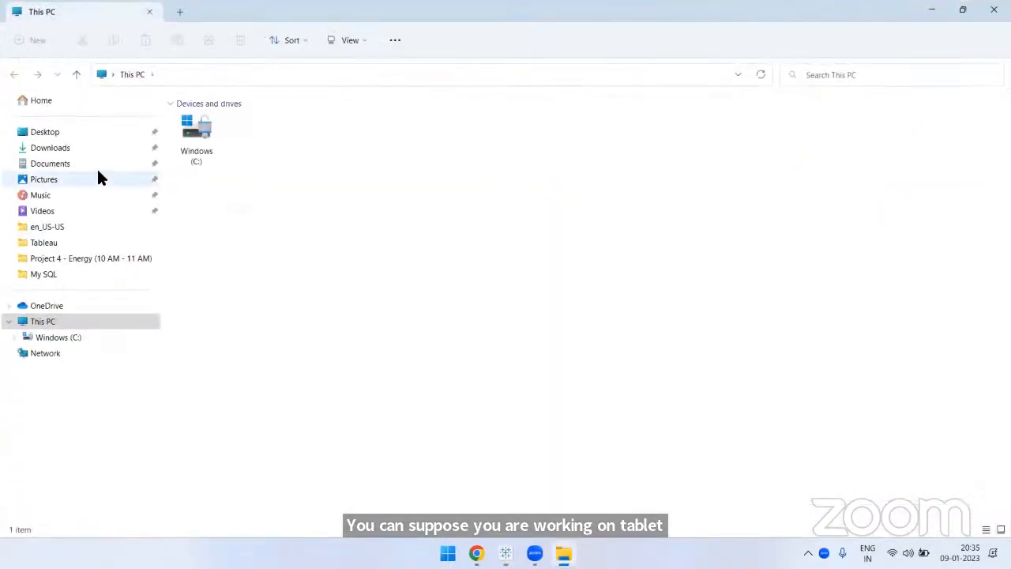
pyautogui.click(73, 165)
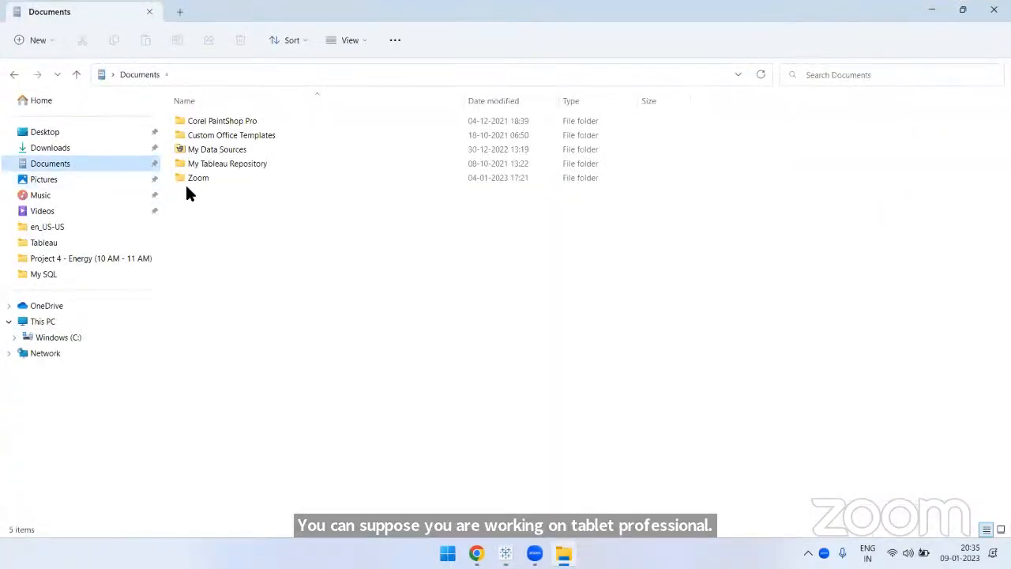
pyautogui.doubleClick(240, 165)
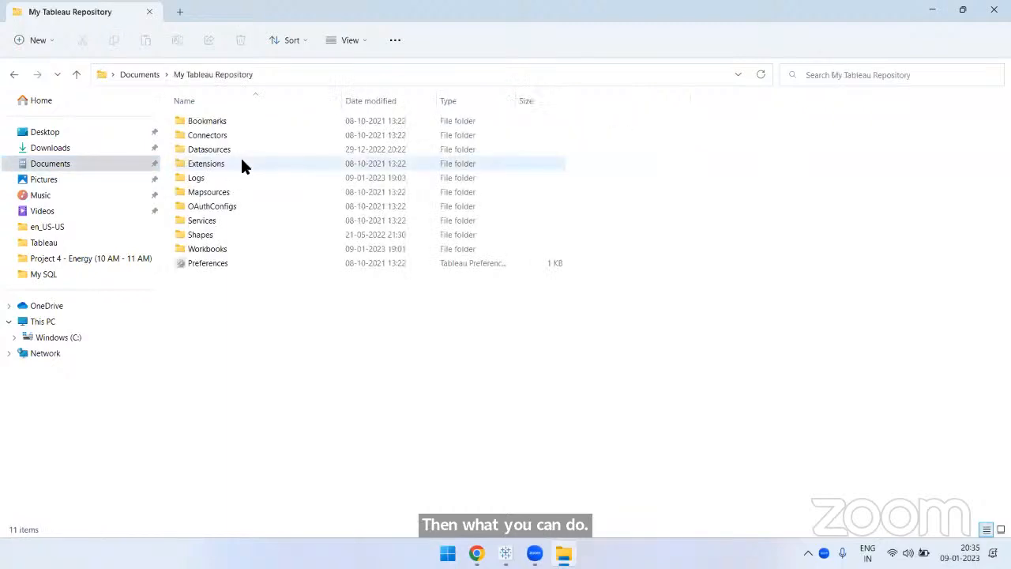
pyautogui.doubleClick(229, 237)
pyautogui.click(242, 222)
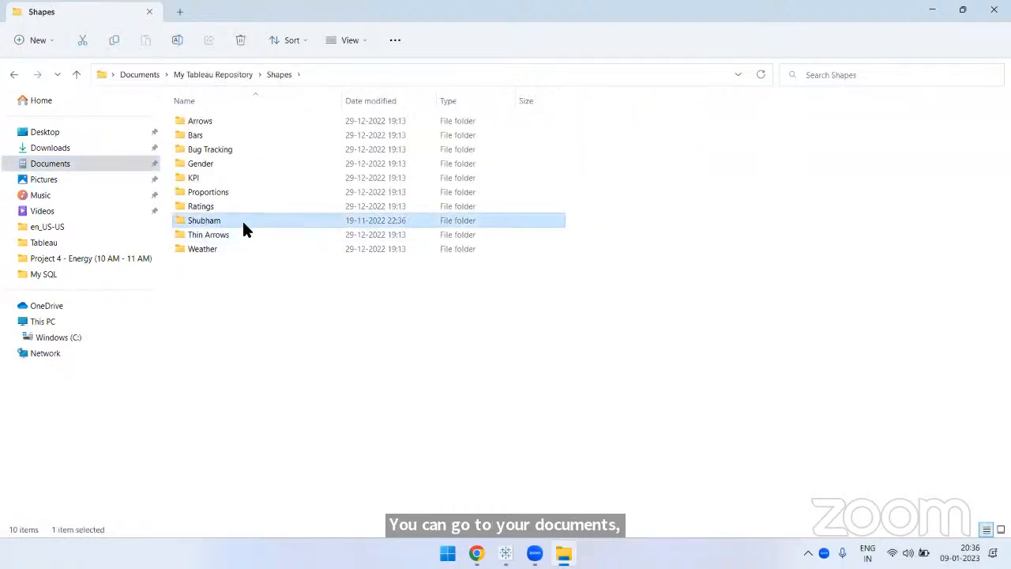
pyautogui.doubleClick(235, 219)
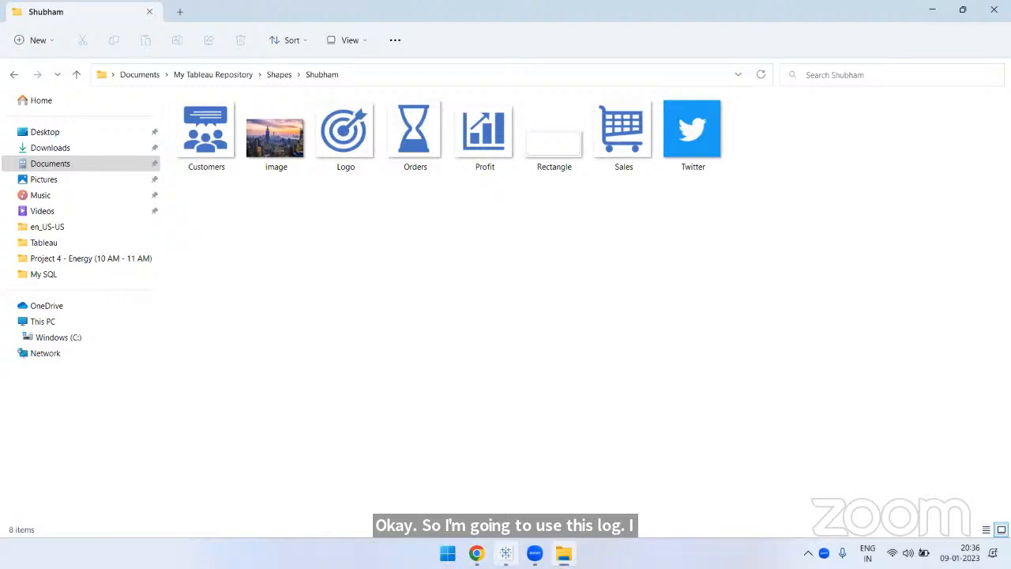
# - Return to Tableau and assign the target logo from the custom shape palette to the second Sales measure's markers
pyautogui.click(506, 553)
pyautogui.click(542, 188)
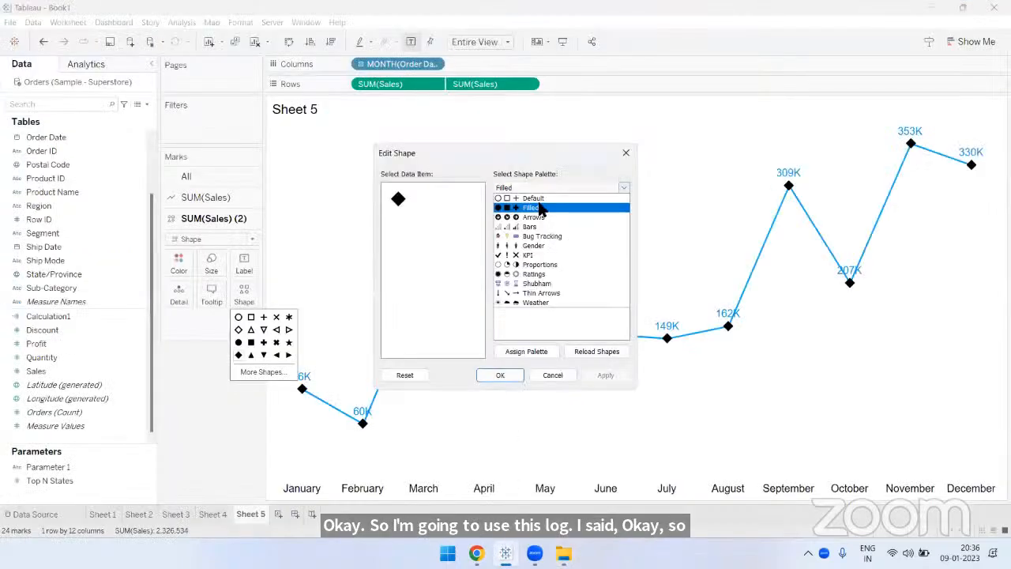
pyautogui.click(535, 284)
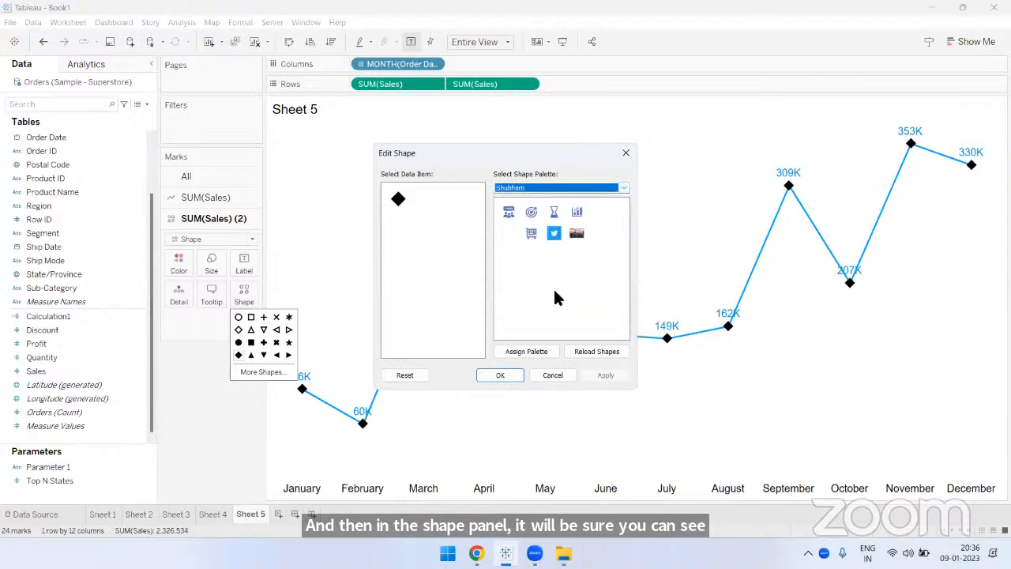
pyautogui.click(399, 199)
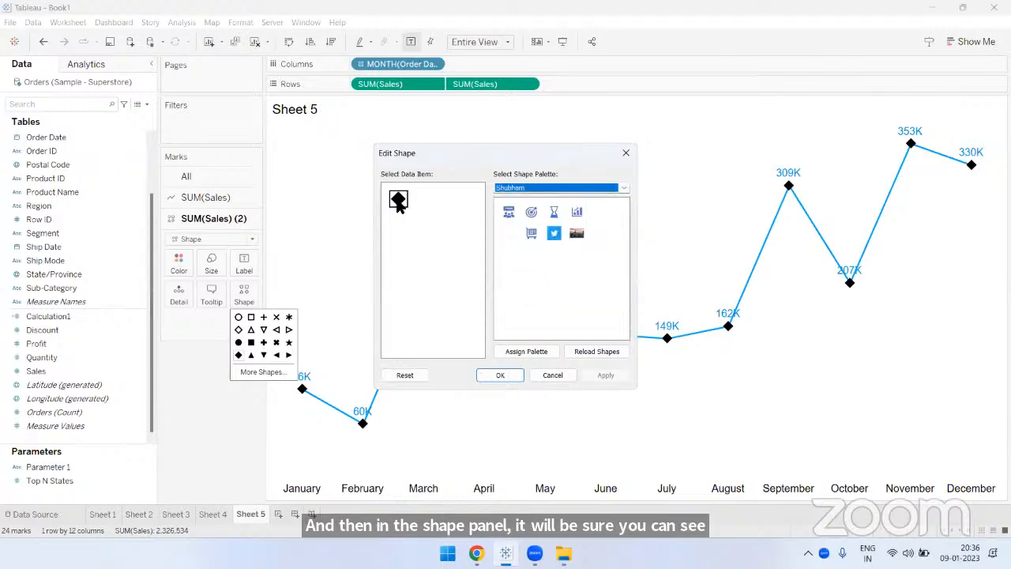
pyautogui.click(531, 212)
pyautogui.click(501, 374)
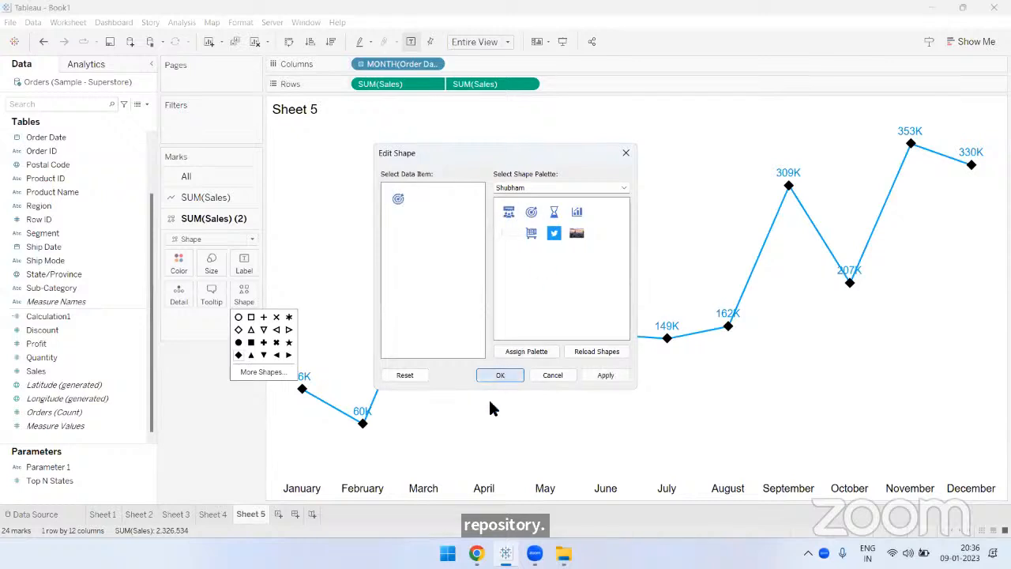
pyautogui.click(222, 385)
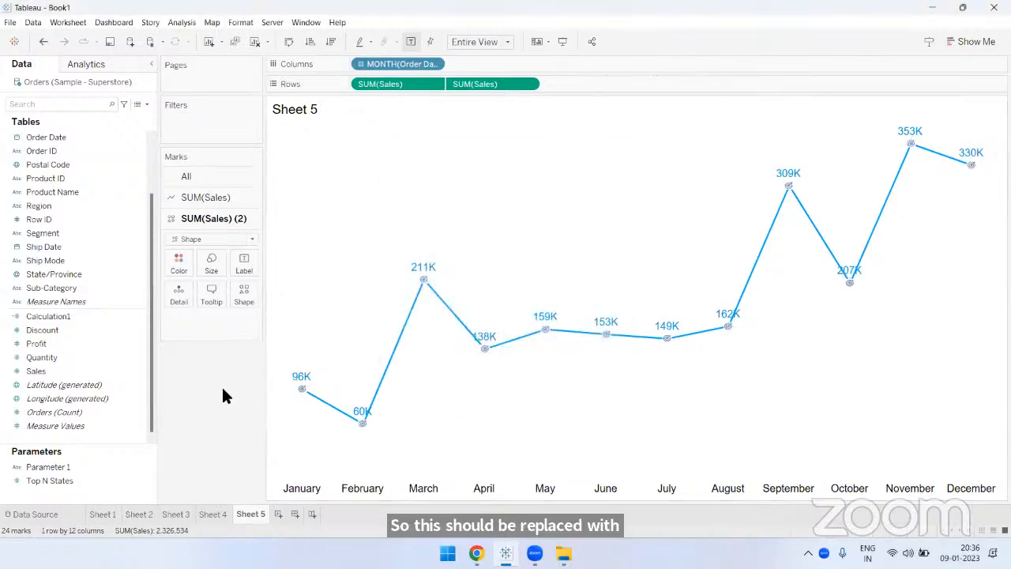
# - Set the color of the first Sales measure's line to black
pyautogui.click(199, 198)
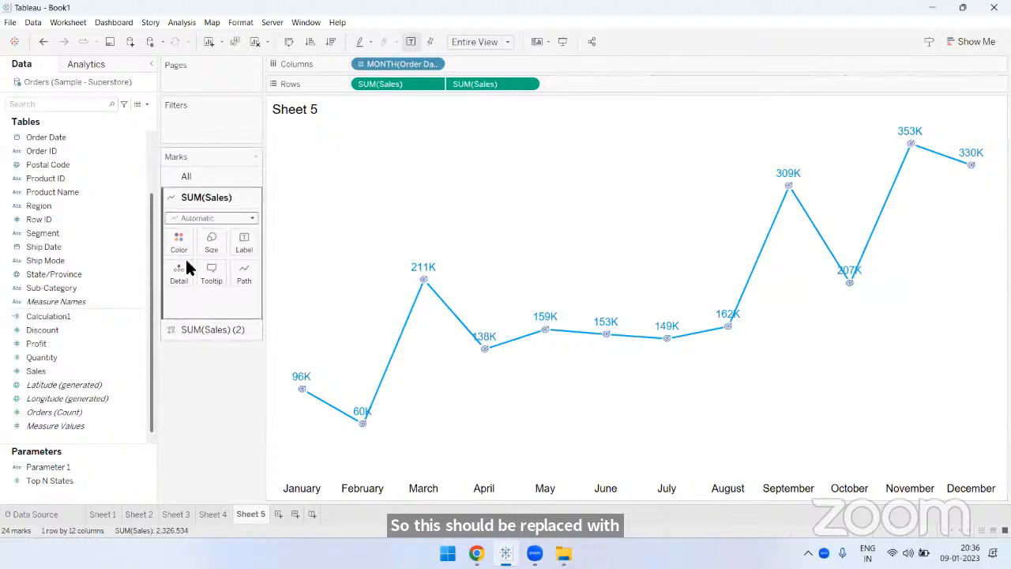
pyautogui.click(179, 241)
pyautogui.click(183, 281)
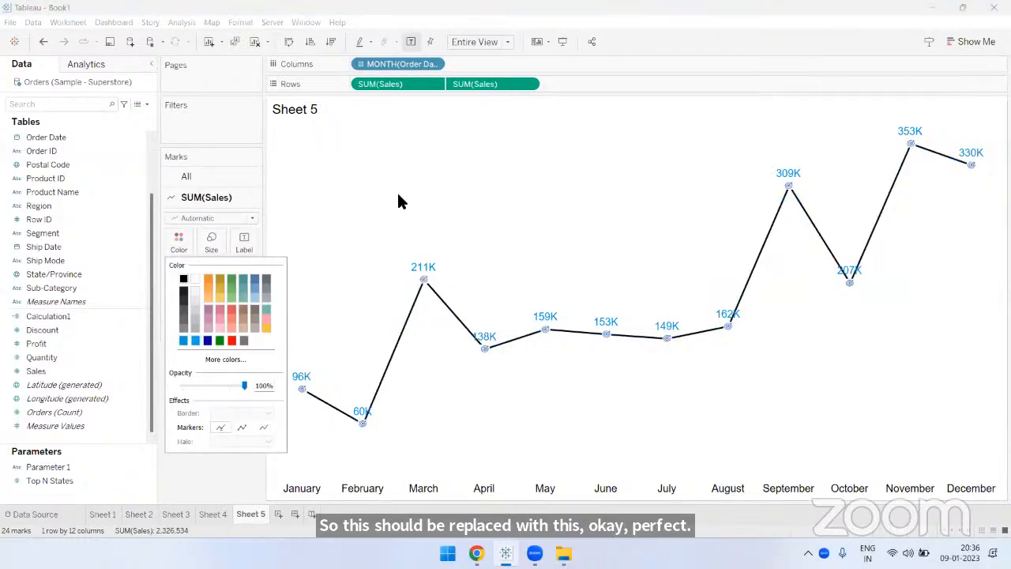
pyautogui.click(396, 191)
# - Enlarge the target logo markers of the second Sales measure
pyautogui.click(215, 320)
pyautogui.click(211, 265)
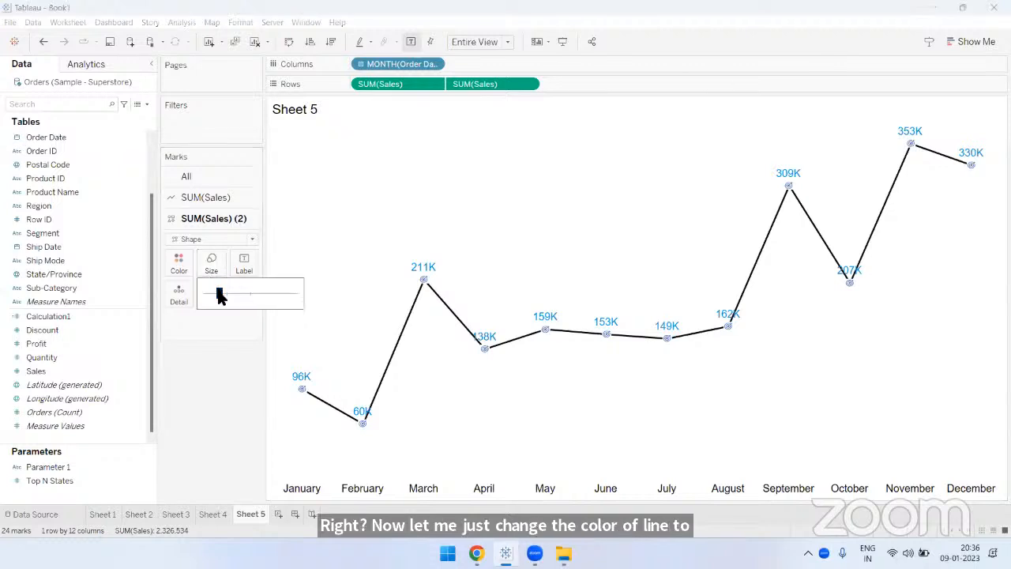
pyautogui.moveTo(241, 297); pyautogui.dragTo(248, 297)
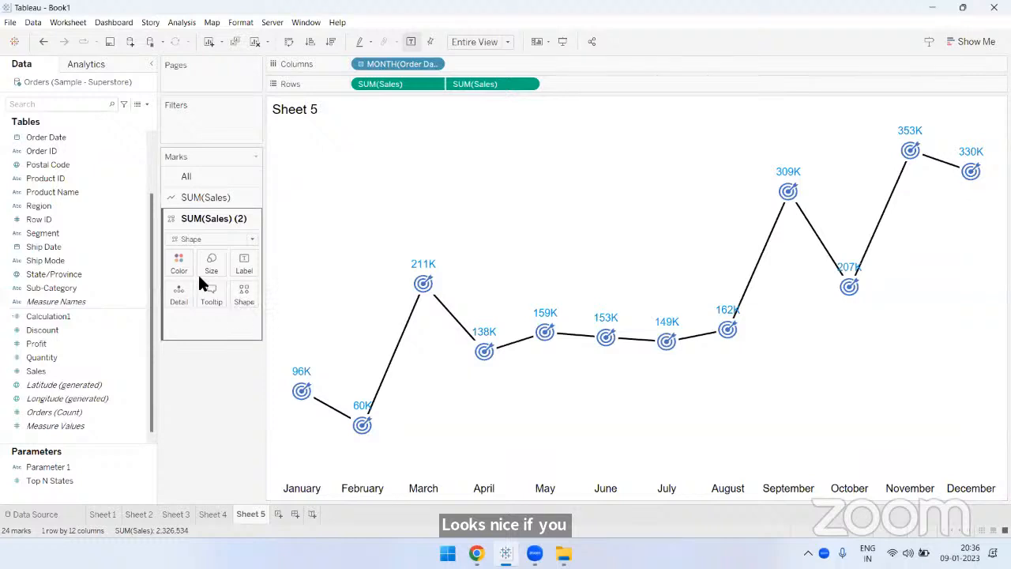
# - Replace the target logo markers with the Twitter image from the custom shape palette and reduce their size
pyautogui.click(235, 301)
pyautogui.click(263, 371)
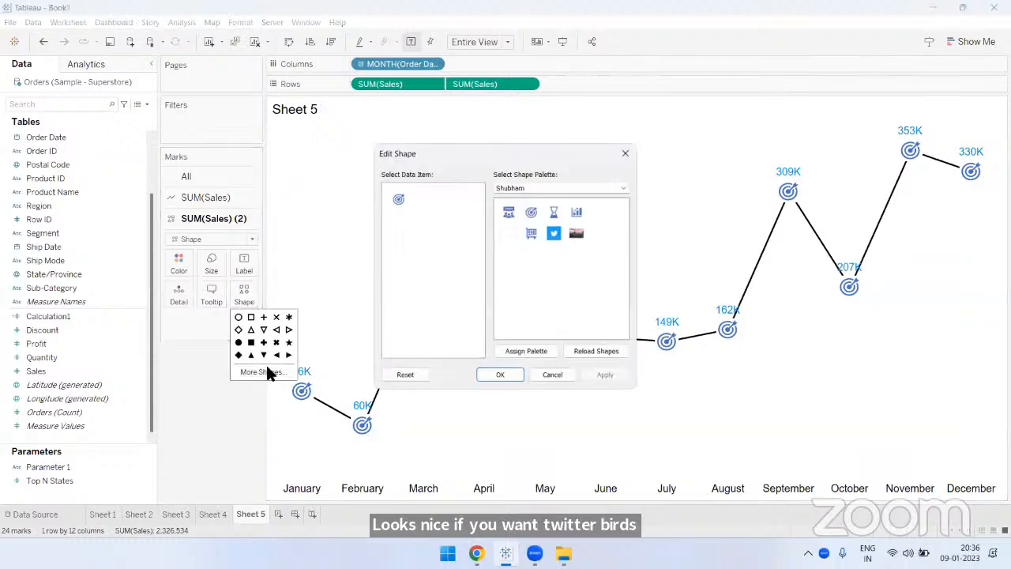
pyautogui.click(554, 233)
pyautogui.click(504, 373)
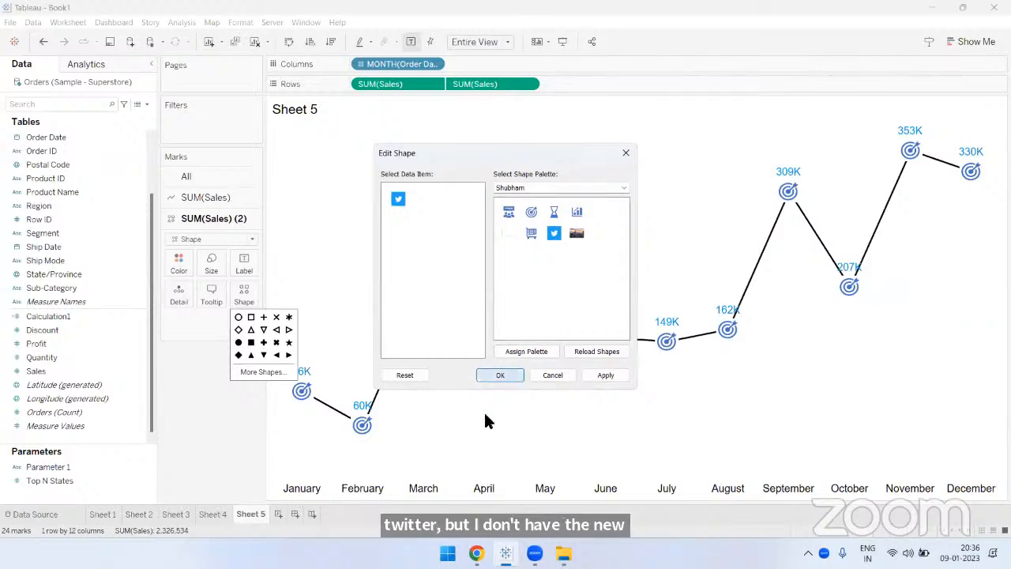
pyautogui.click(215, 293)
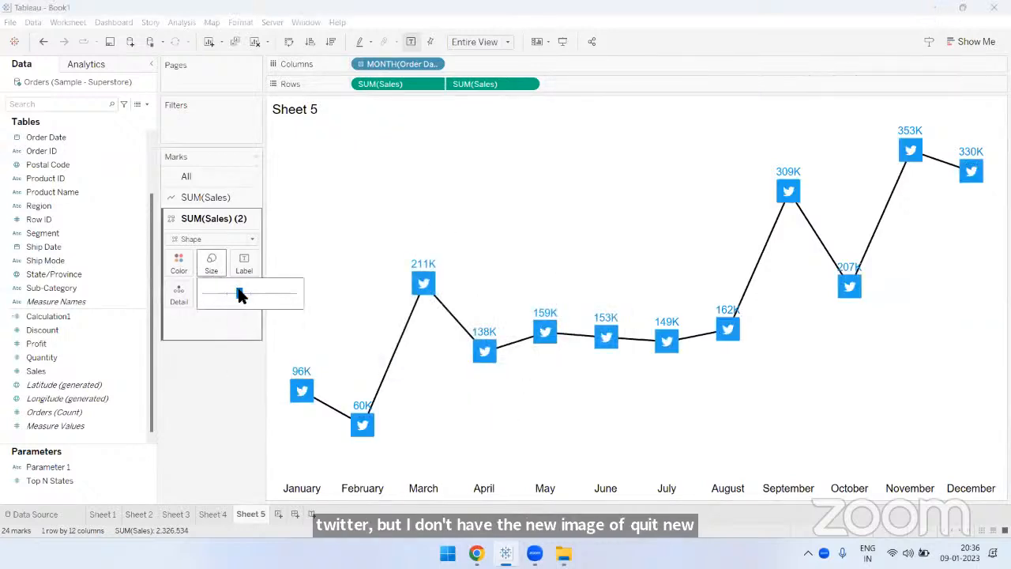
pyautogui.moveTo(223, 296); pyautogui.dragTo(224, 297)
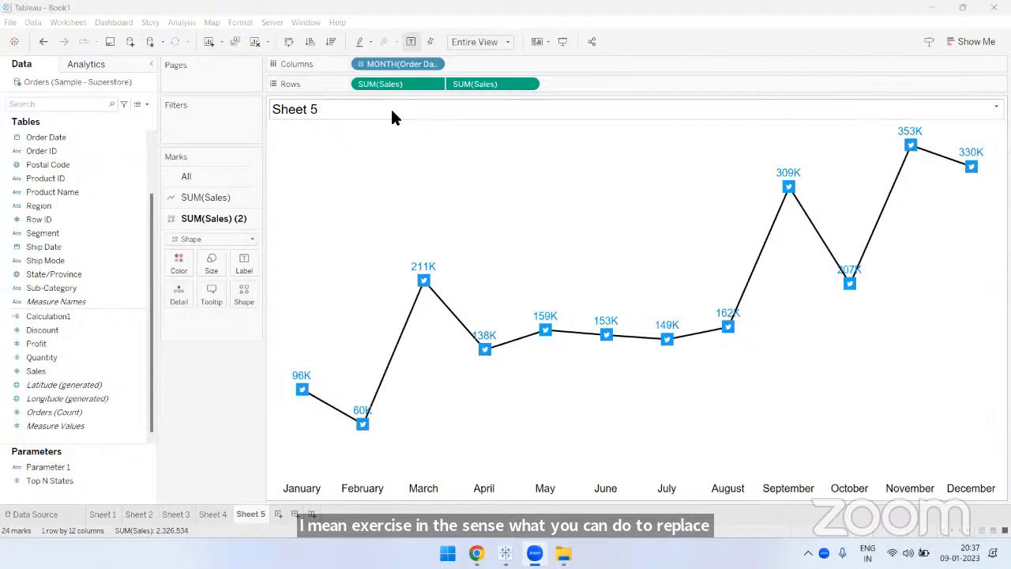
# - Review the aggregation options available for the first Sales measure without changing it
pyautogui.click(432, 85)
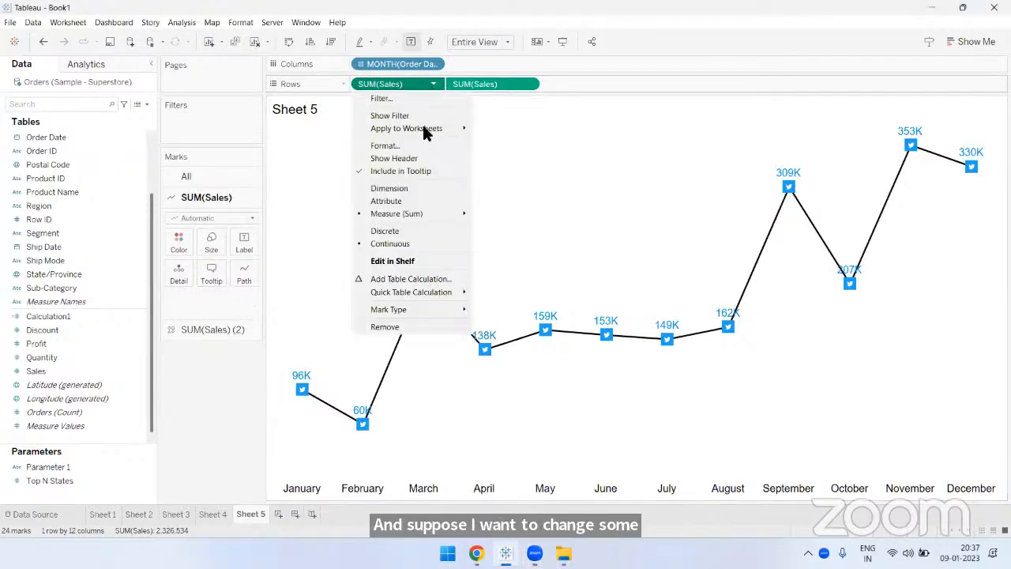
pyautogui.moveTo(405, 214)
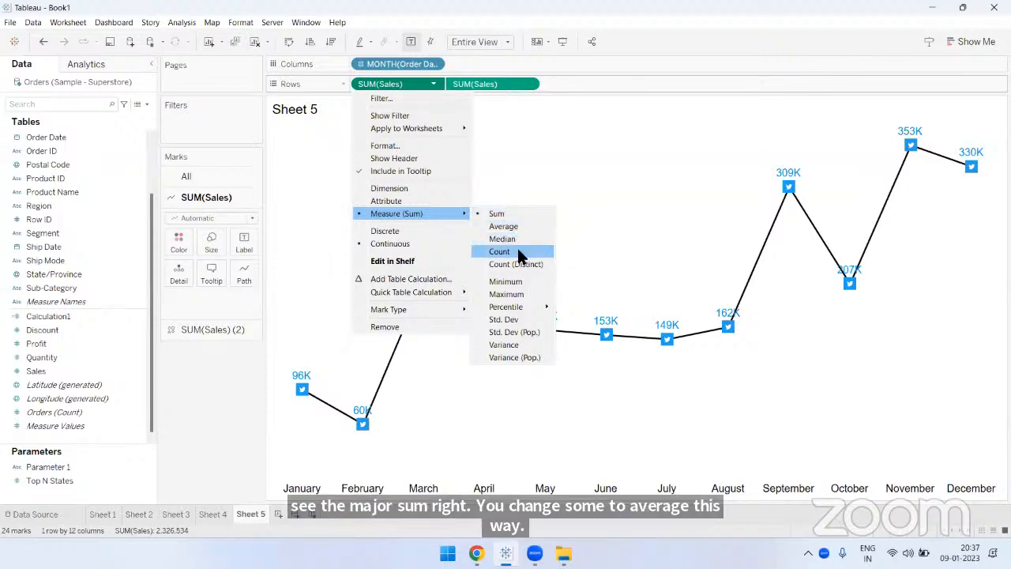
pyautogui.click(685, 162)
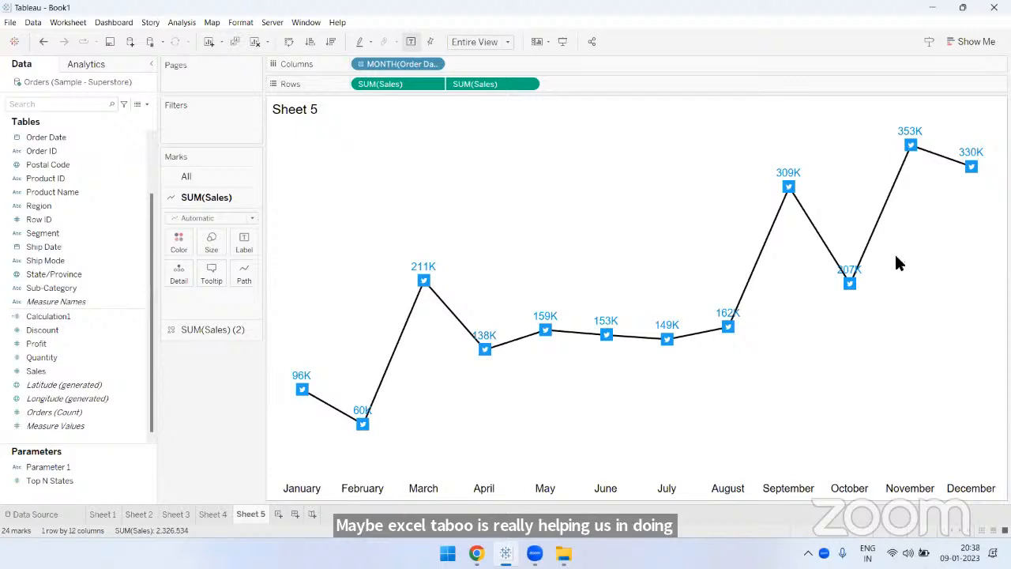
pyautogui.moveTo(912, 158)
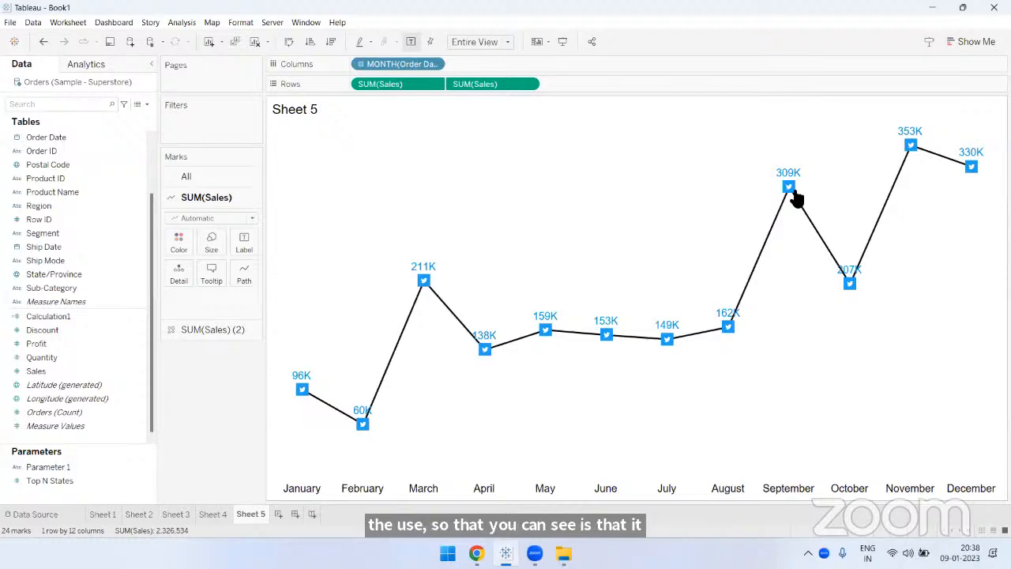
pyautogui.moveTo(790, 194)
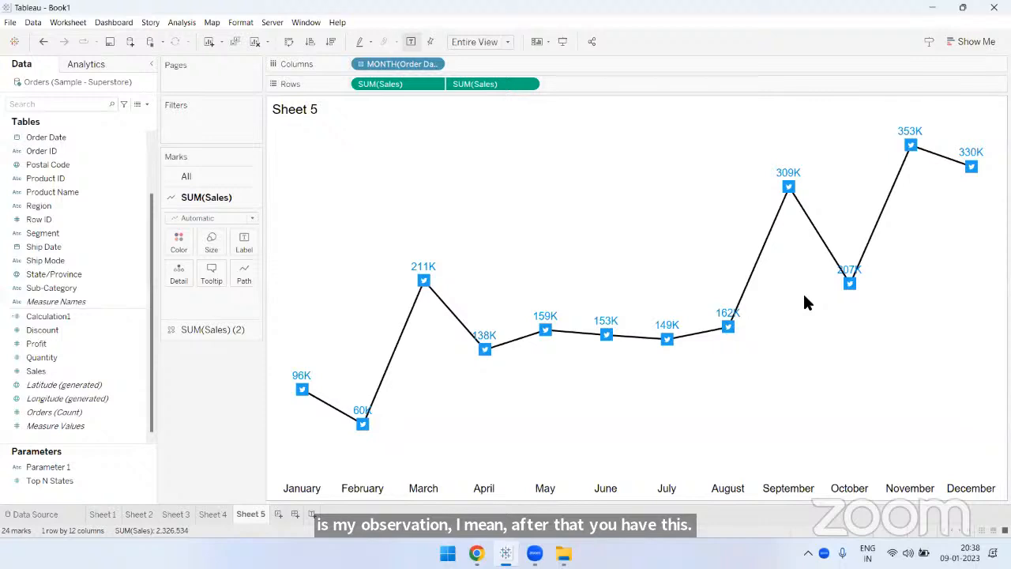
pyautogui.moveTo(853, 290)
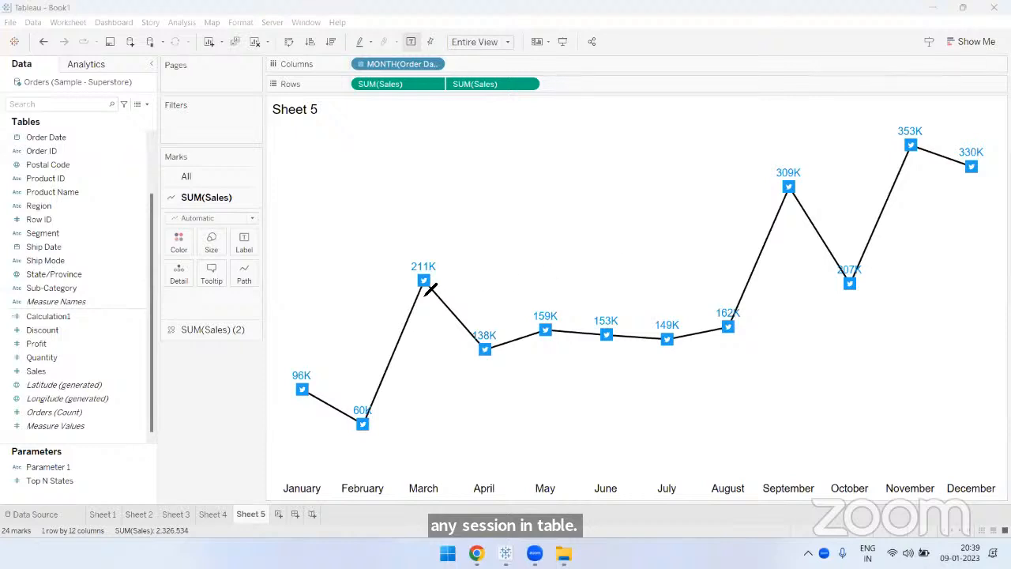
# - Annotate the March point in red, sketch a zigzag line with its low and high points marked, and clear the drawings
pyautogui.moveTo(452, 294)
pyautogui.mouseDown()
pyautogui.moveTo(410, 280)
pyautogui.moveTo(357, 397)
pyautogui.moveTo(365, 393)
pyautogui.mouseUp()
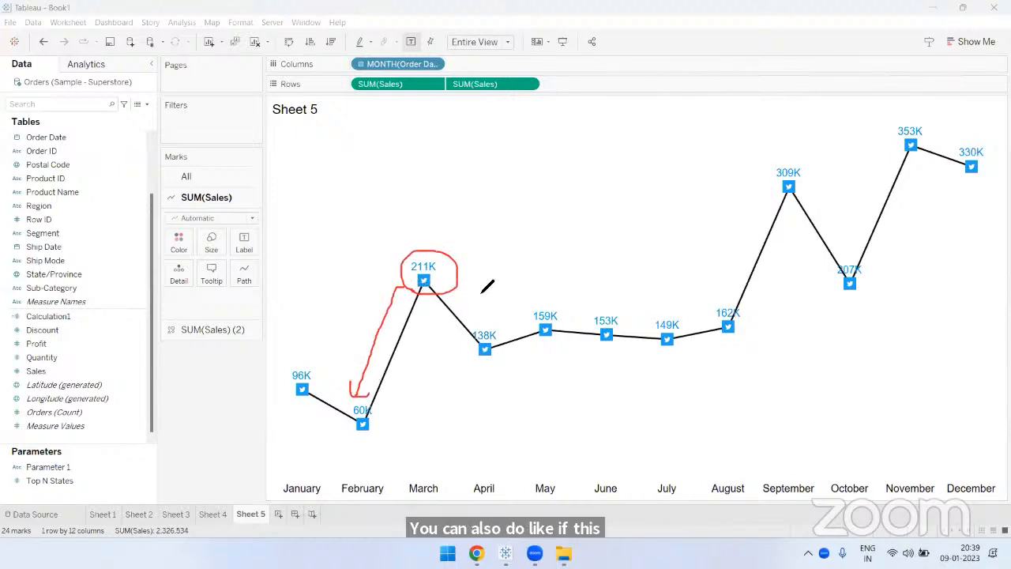
pyautogui.moveTo(467, 271)
pyautogui.mouseDown()
pyautogui.moveTo(507, 251)
pyautogui.moveTo(471, 233)
pyautogui.mouseUp()
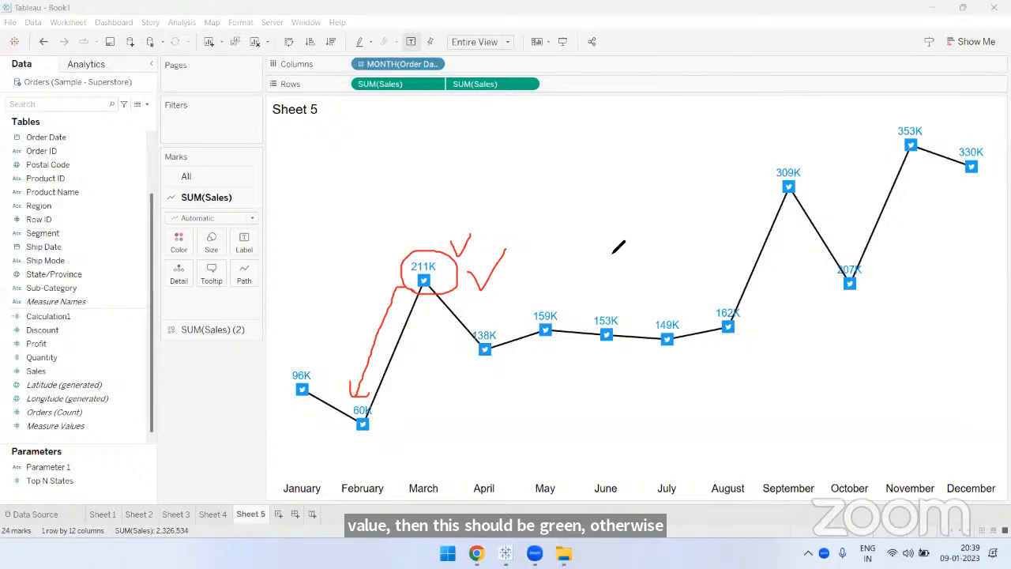
pyautogui.moveTo(441, 151)
pyautogui.mouseDown()
pyautogui.moveTo(542, 169)
pyautogui.moveTo(644, 158)
pyautogui.moveTo(739, 95)
pyautogui.mouseUp()
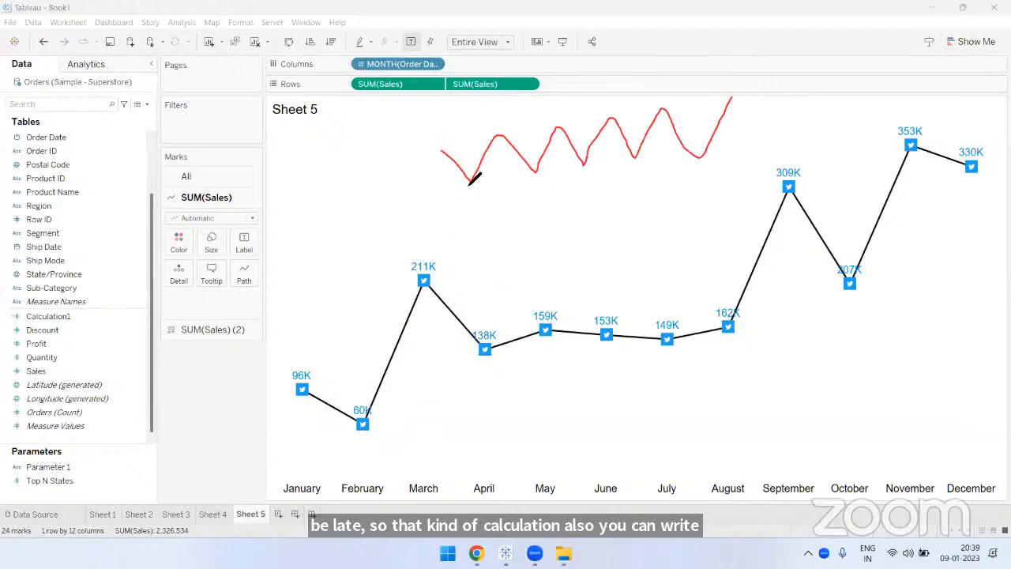
pyautogui.moveTo(470, 183); pyautogui.dragTo(471, 189)
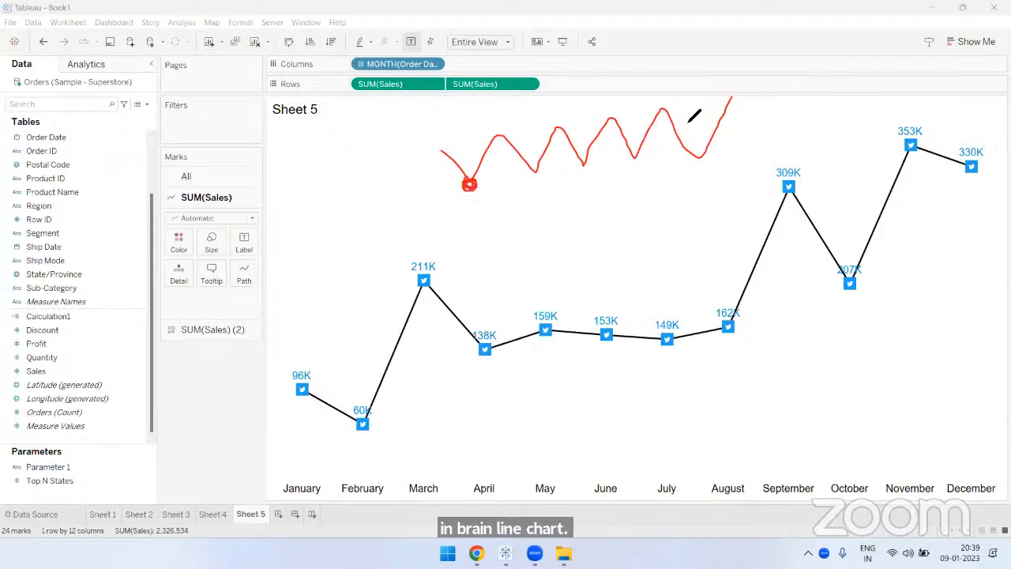
pyautogui.moveTo(730, 94); pyautogui.dragTo(728, 101)
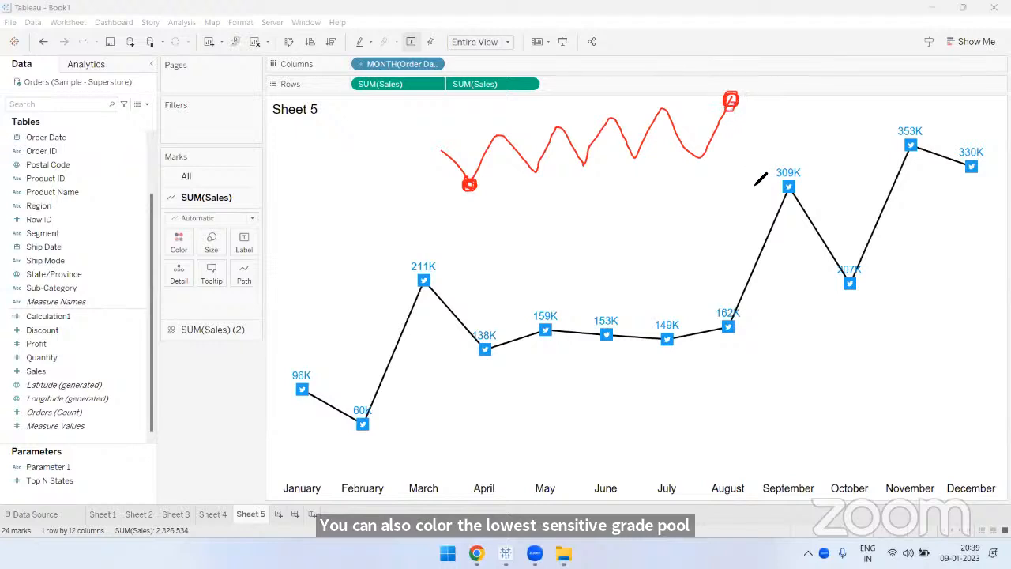
pyautogui.click(654, 61)
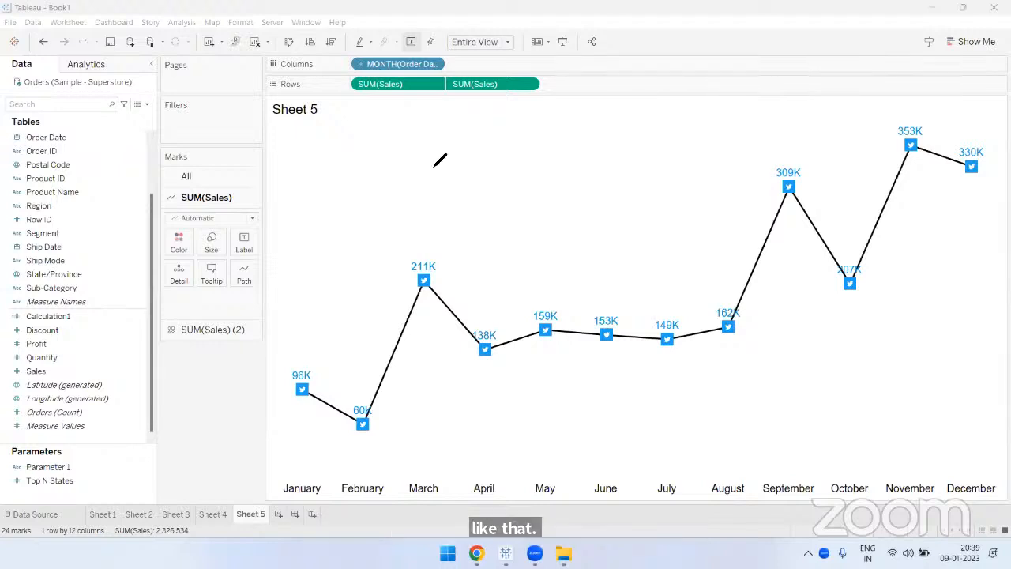
# - Sketch a black trend line, mark its lowest point red and highest point green, and clear the drawing
pyautogui.moveTo(399, 181)
pyautogui.mouseDown()
pyautogui.moveTo(545, 195)
pyautogui.moveTo(599, 158)
pyautogui.moveTo(622, 175)
pyautogui.moveTo(717, 184)
pyautogui.mouseUp()
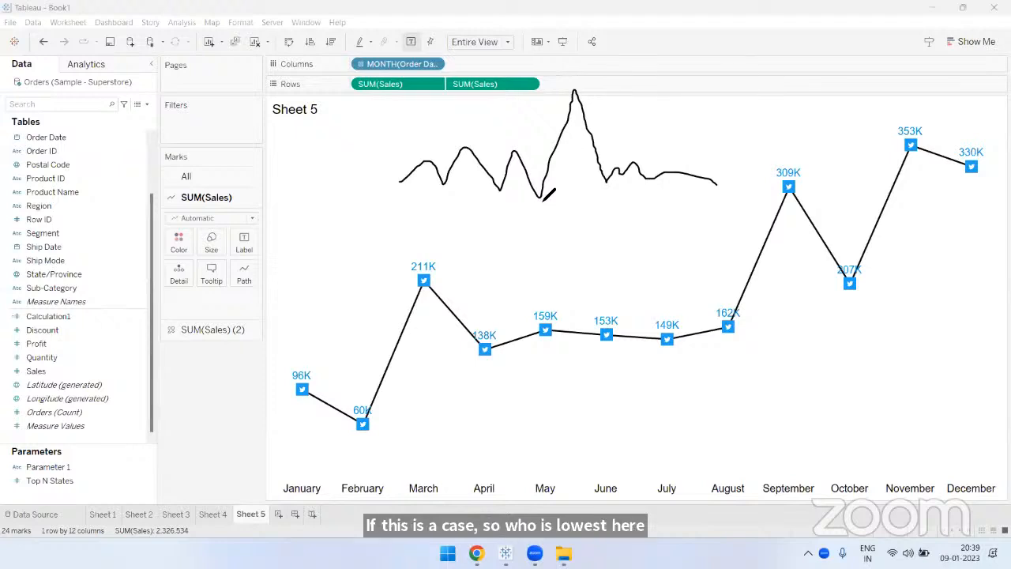
pyautogui.moveTo(540, 197); pyautogui.dragTo(537, 201)
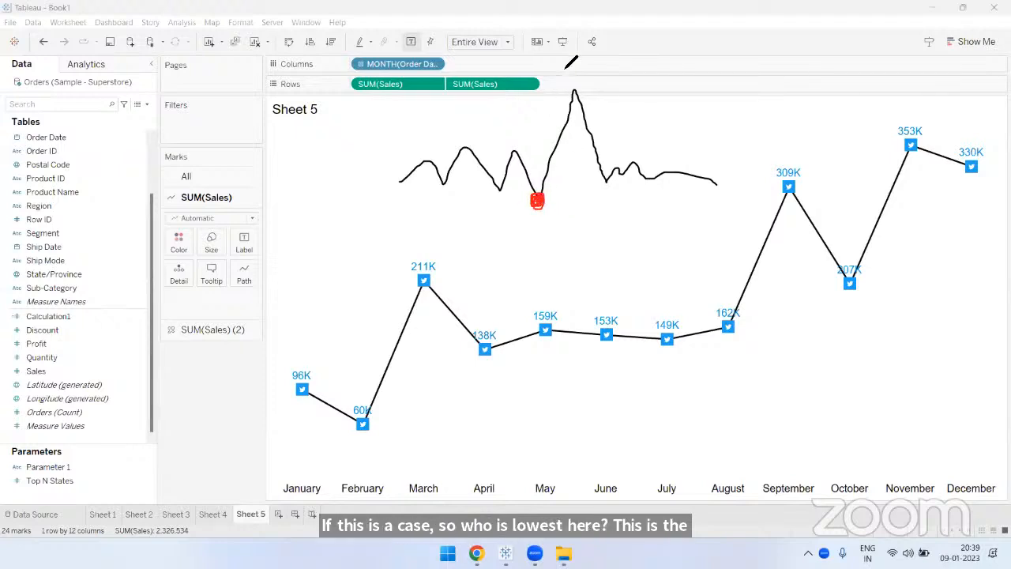
pyautogui.click(626, 106)
pyautogui.moveTo(572, 86); pyautogui.dragTo(581, 98)
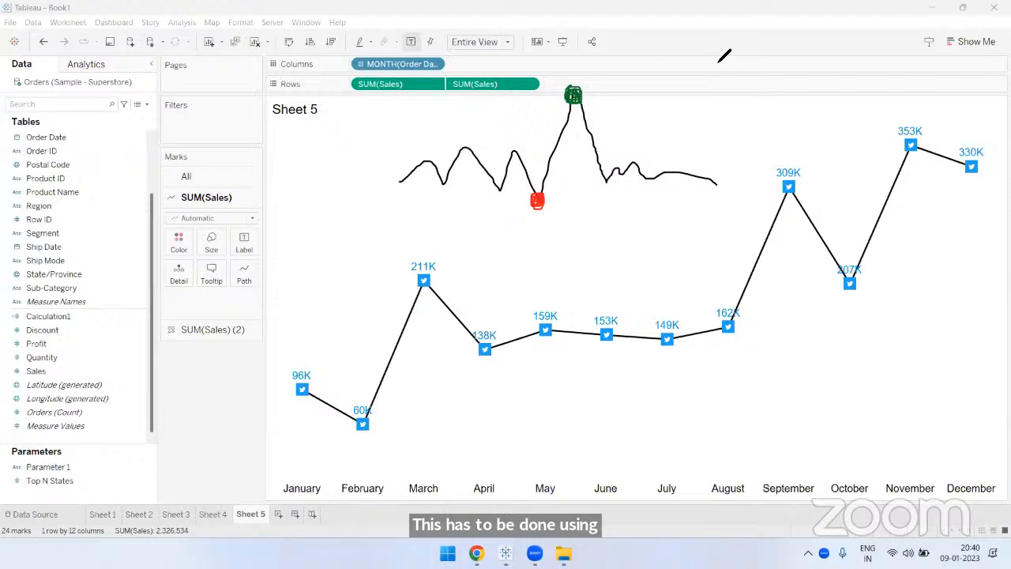
pyautogui.click(716, 58)
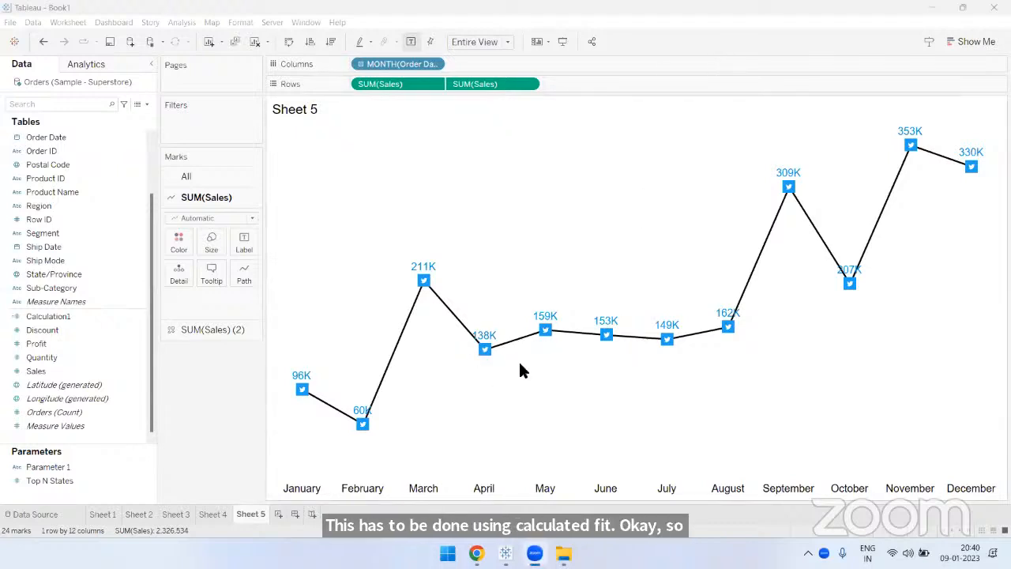
# - Change the mark type of the first Sales measure to Area
pyautogui.click(202, 220)
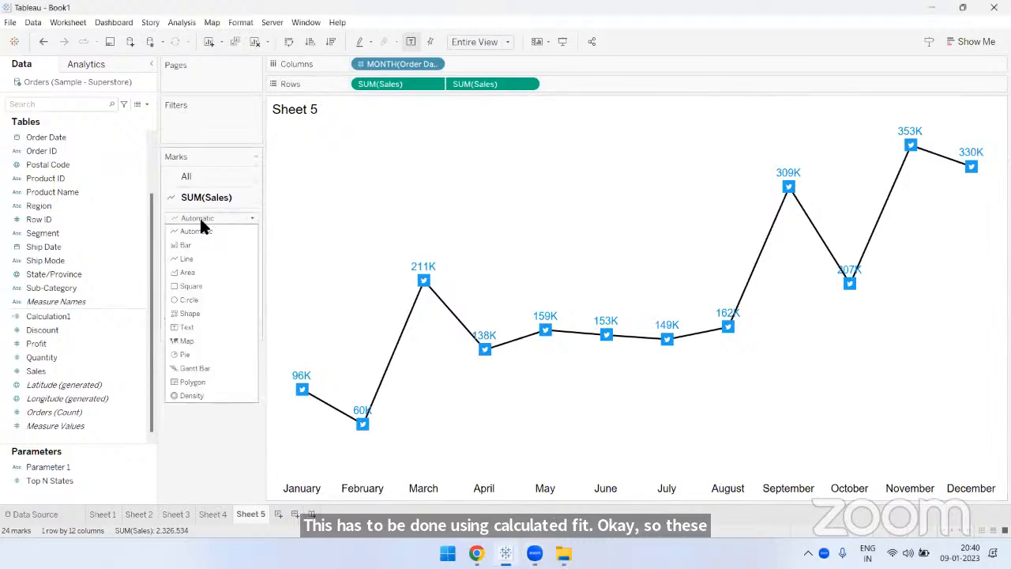
pyautogui.click(207, 230)
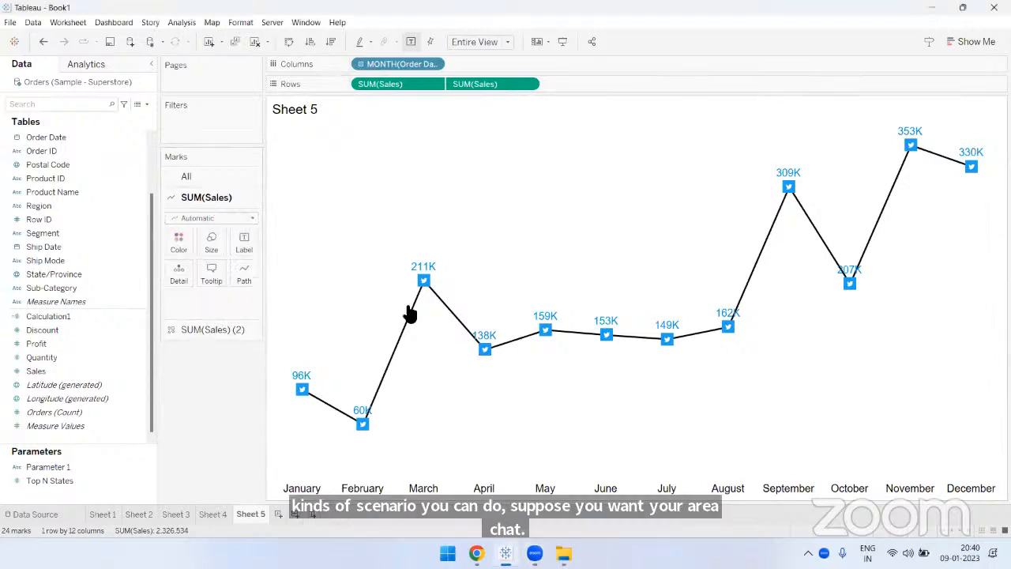
pyautogui.click(203, 216)
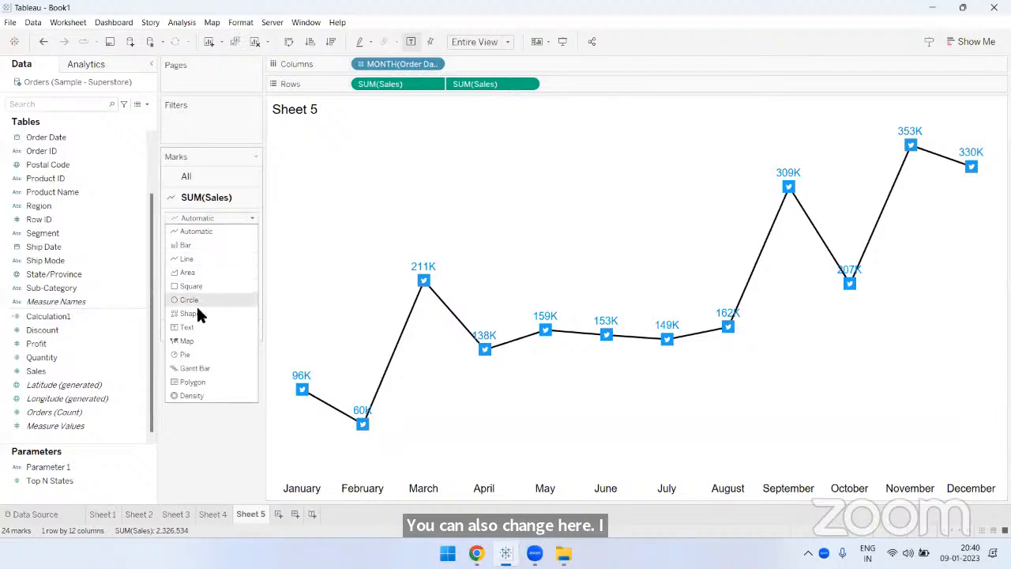
pyautogui.click(193, 272)
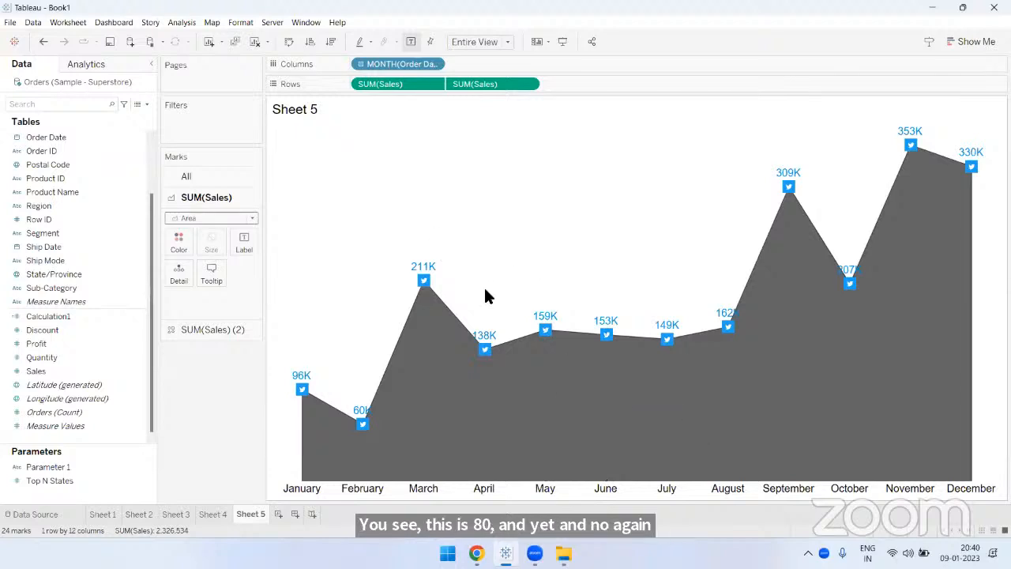
# - Color the first Sales measure's area bright blue at 15% opacity with a matching blue border
pyautogui.click(181, 243)
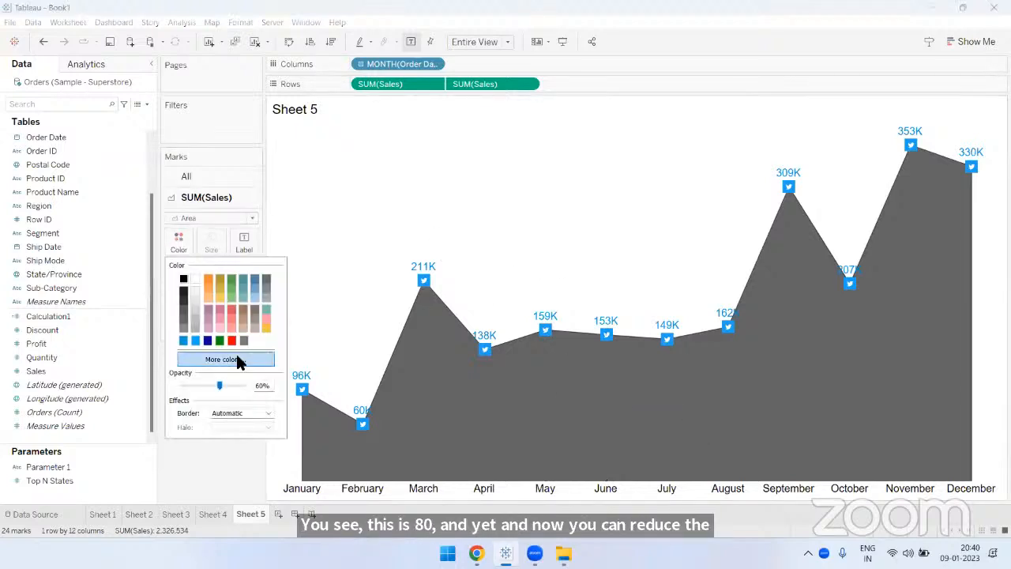
pyautogui.moveTo(237, 386); pyautogui.dragTo(188, 386)
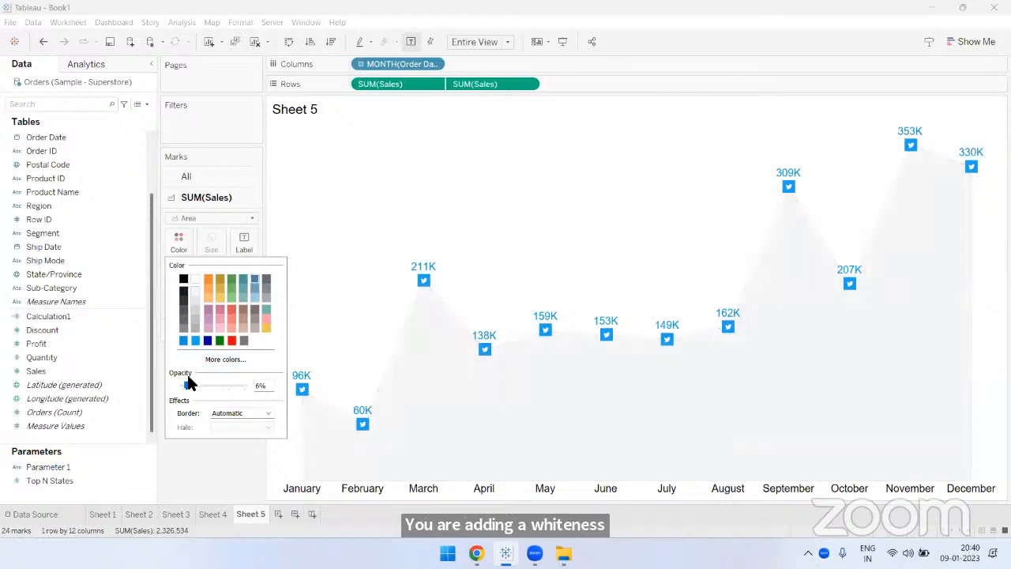
pyautogui.moveTo(187, 385); pyautogui.dragTo(190, 385)
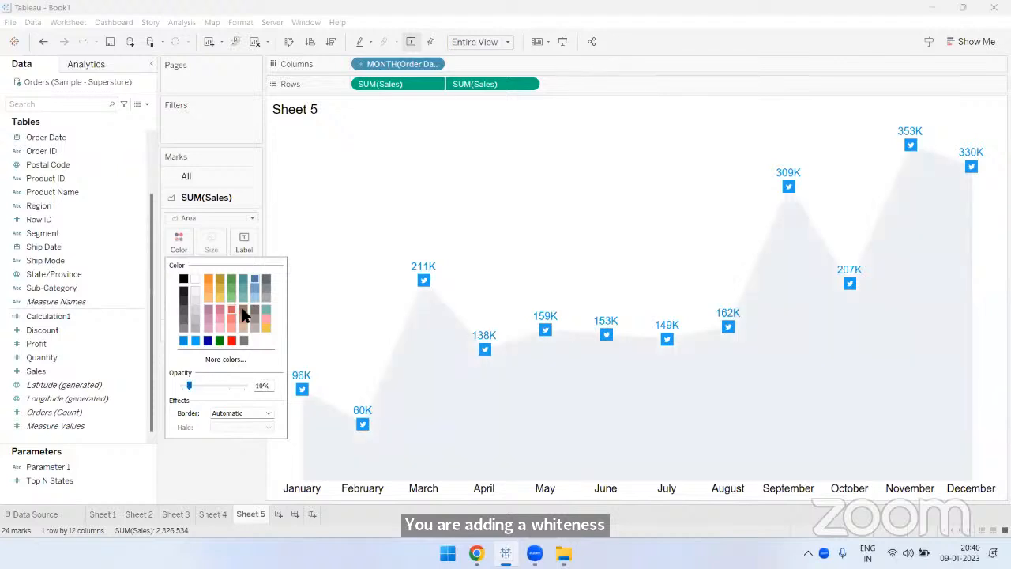
pyautogui.click(183, 340)
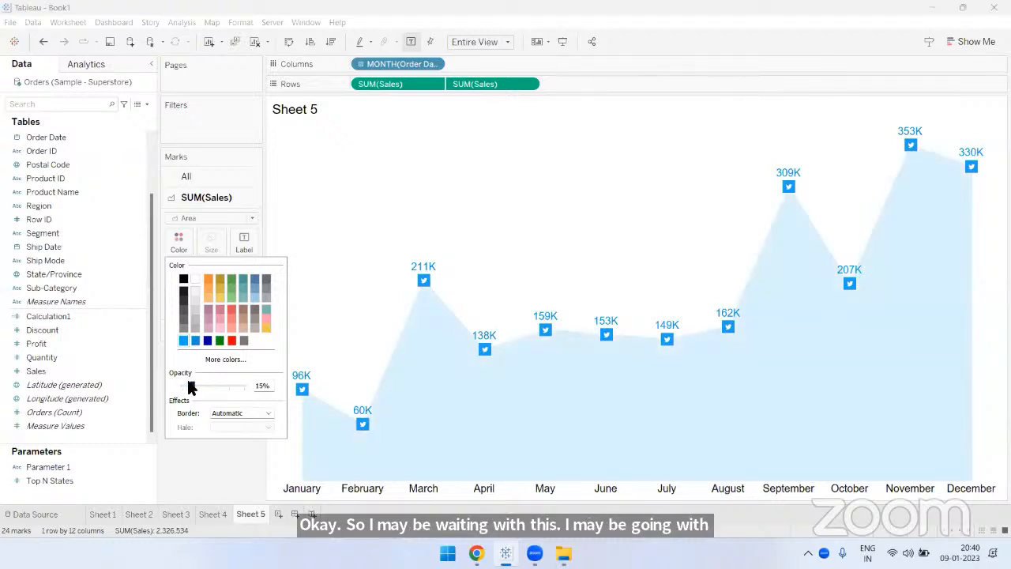
pyautogui.click(222, 411)
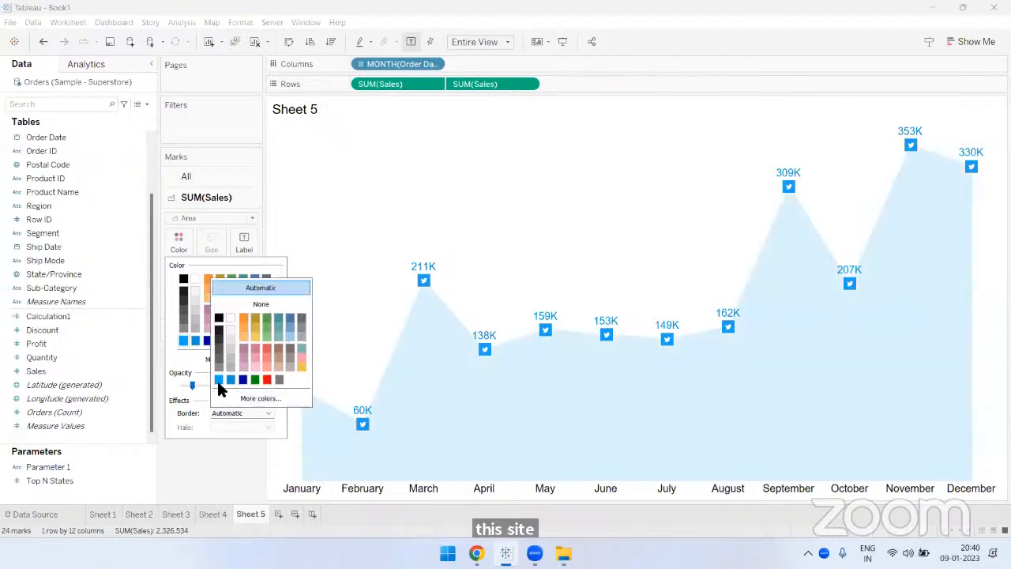
pyautogui.click(216, 380)
pyautogui.click(561, 121)
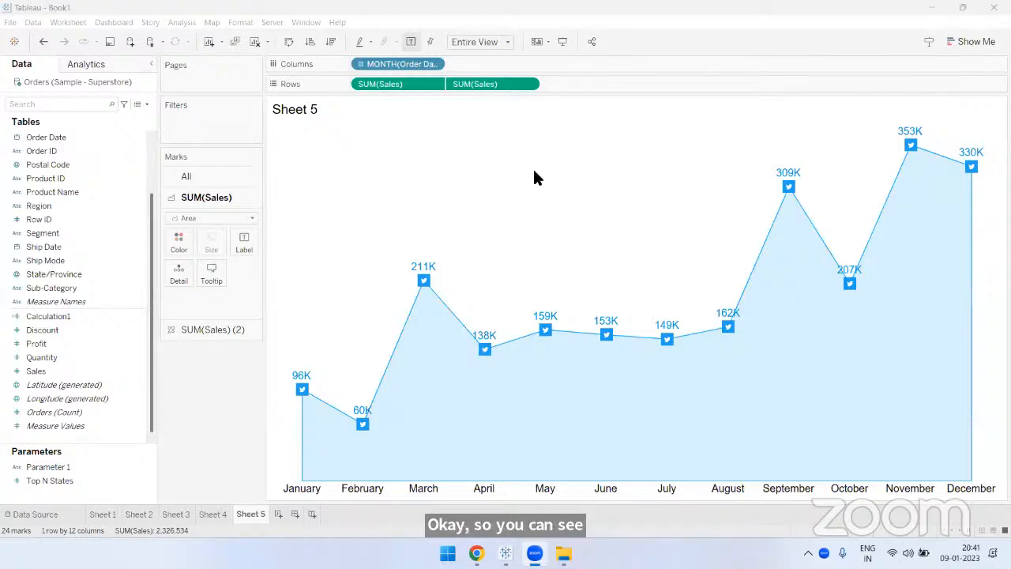
# - Inspect how the Top N States parameter is inserted in Sheet 2's title, and close the title editor without changes
pyautogui.click(139, 514)
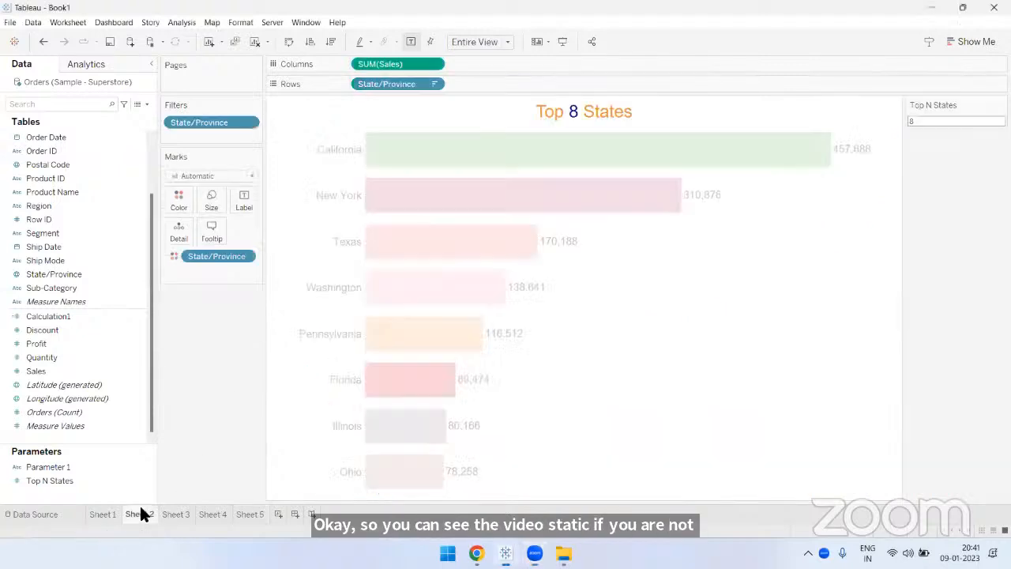
pyautogui.moveTo(551, 146)
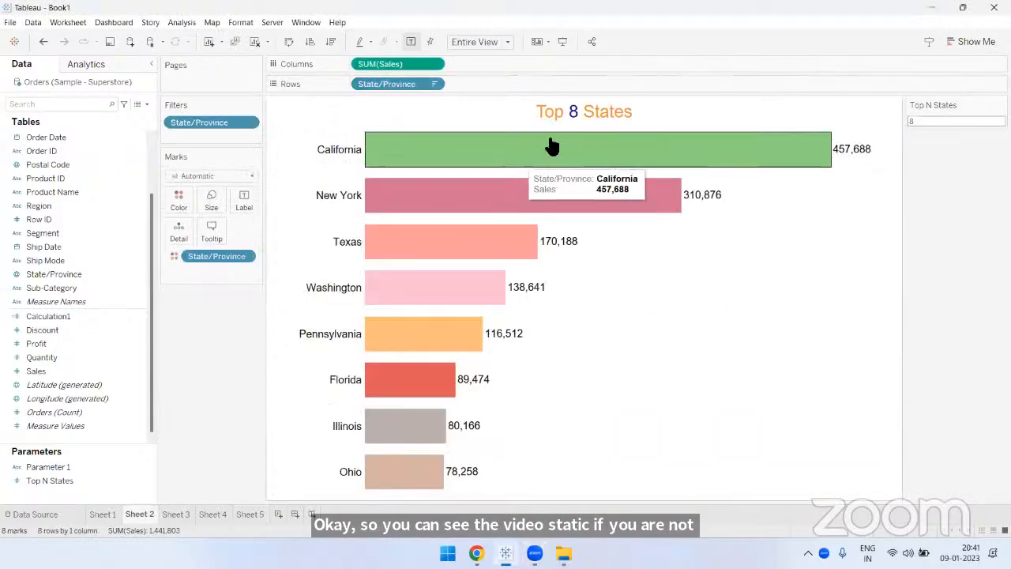
pyautogui.doubleClick(654, 113)
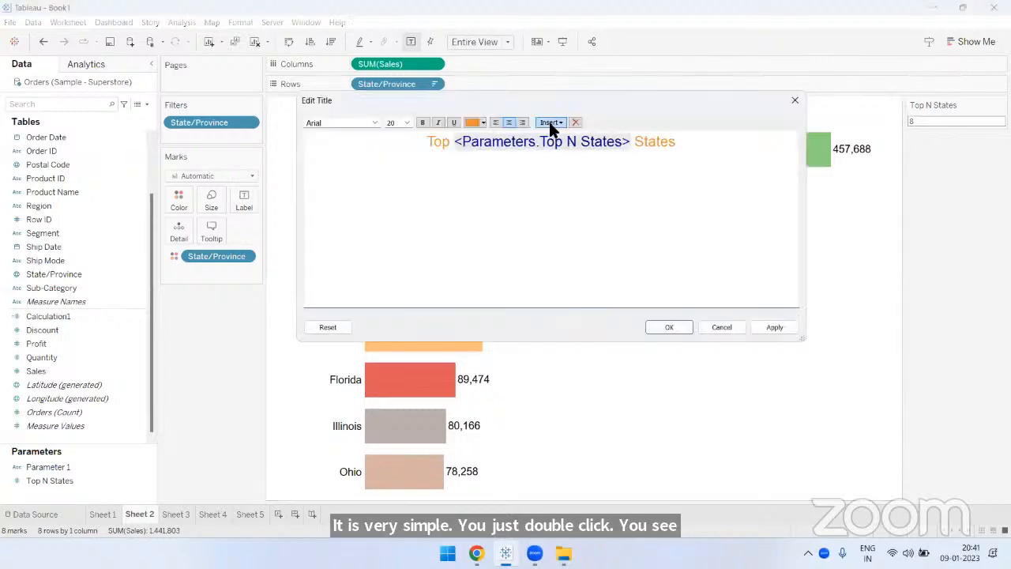
pyautogui.click(549, 122)
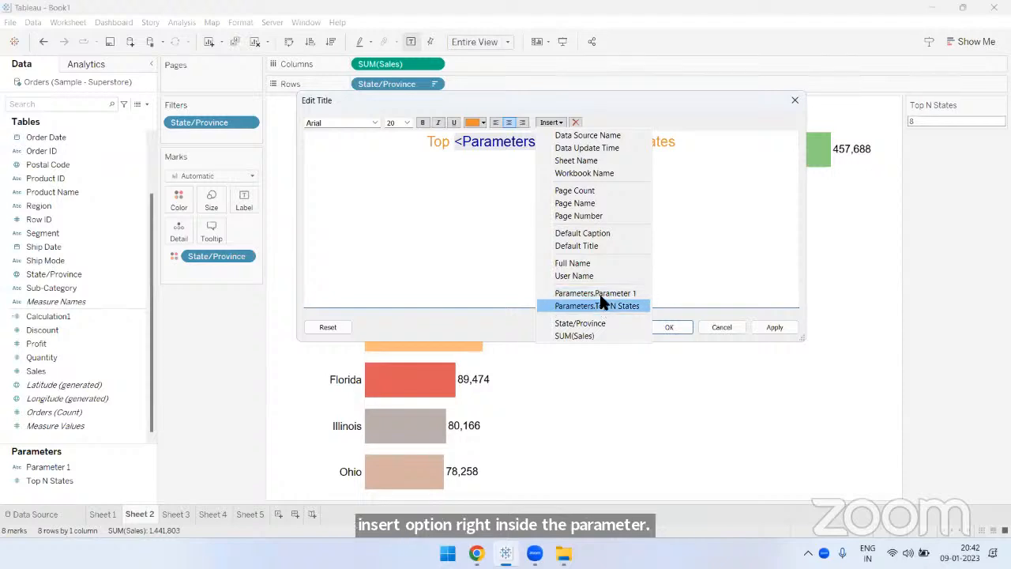
pyautogui.click(330, 208)
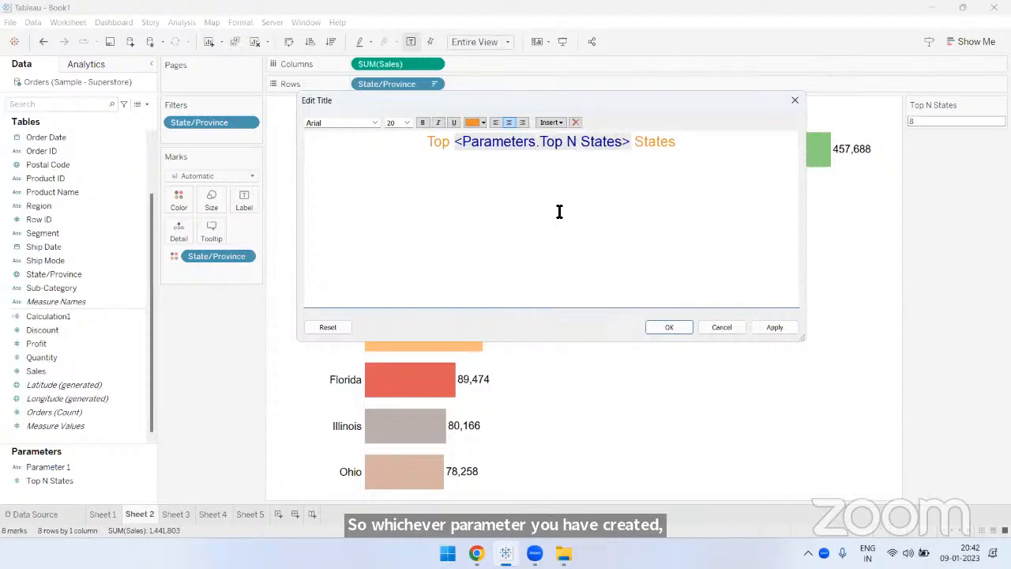
pyautogui.click(786, 102)
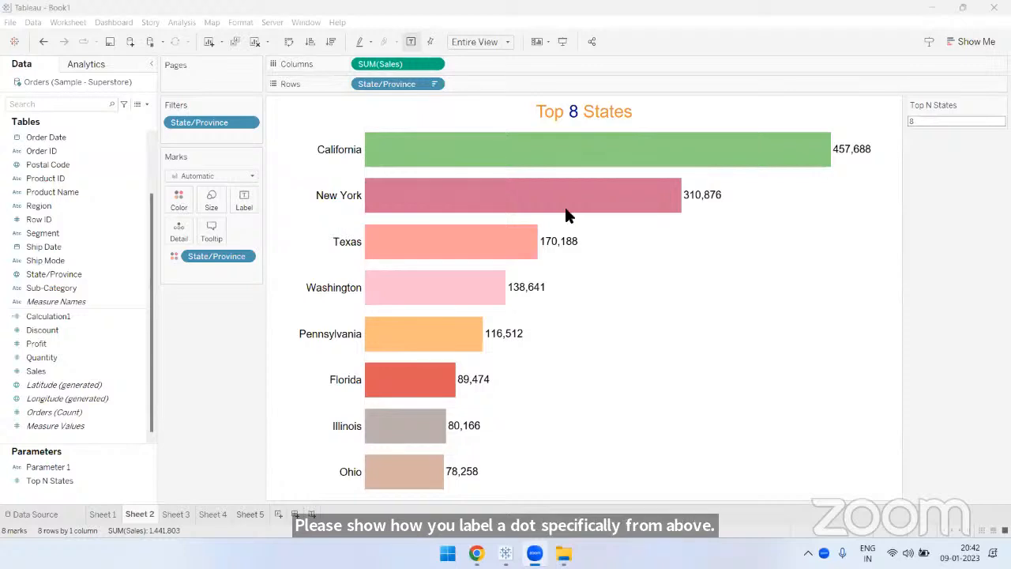
# - Inspect the label settings and alignment options of the second Sales measure in Sheet 5, and close them without changes
pyautogui.click(250, 514)
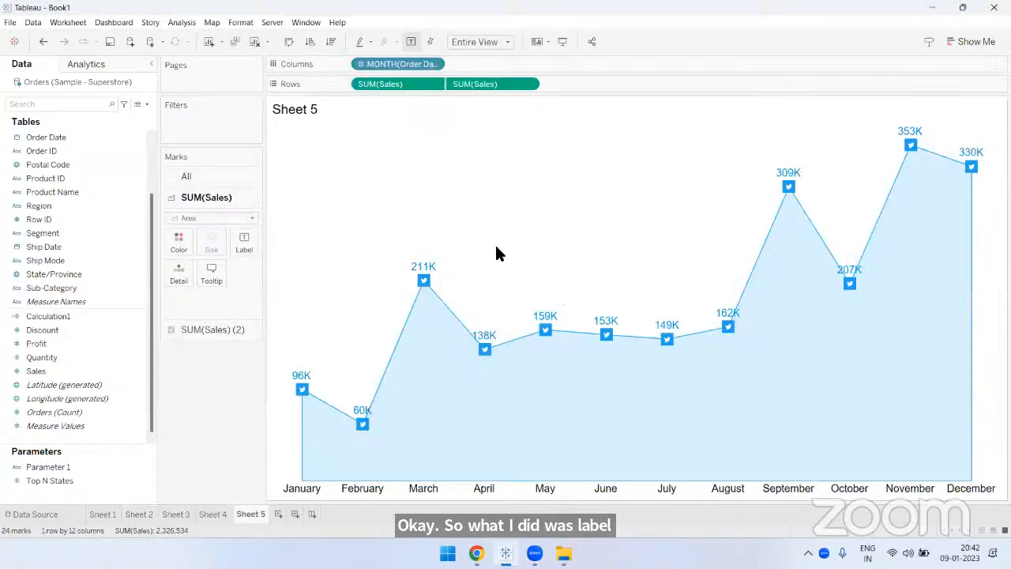
pyautogui.click(221, 331)
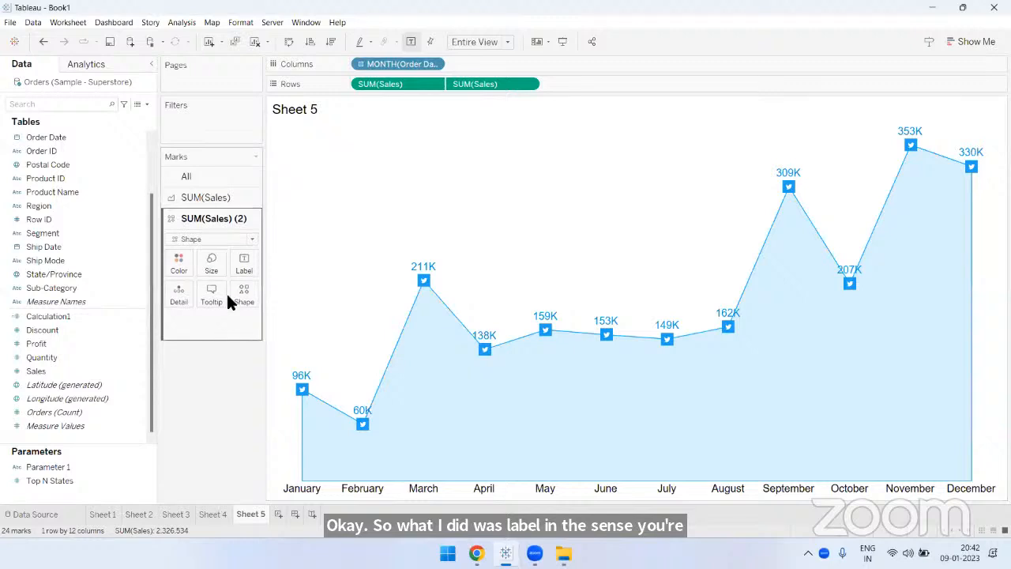
pyautogui.click(244, 267)
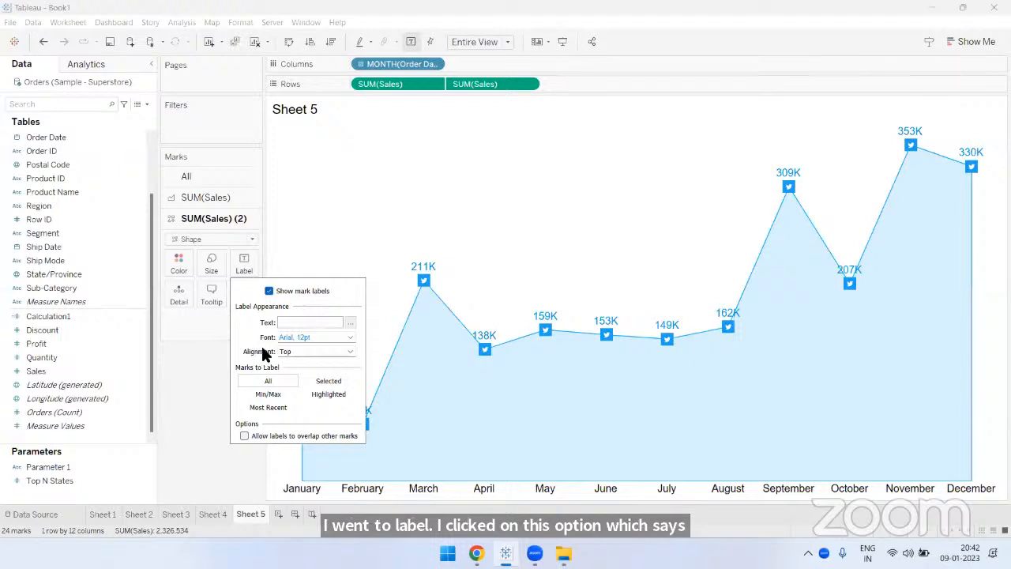
pyautogui.click(292, 352)
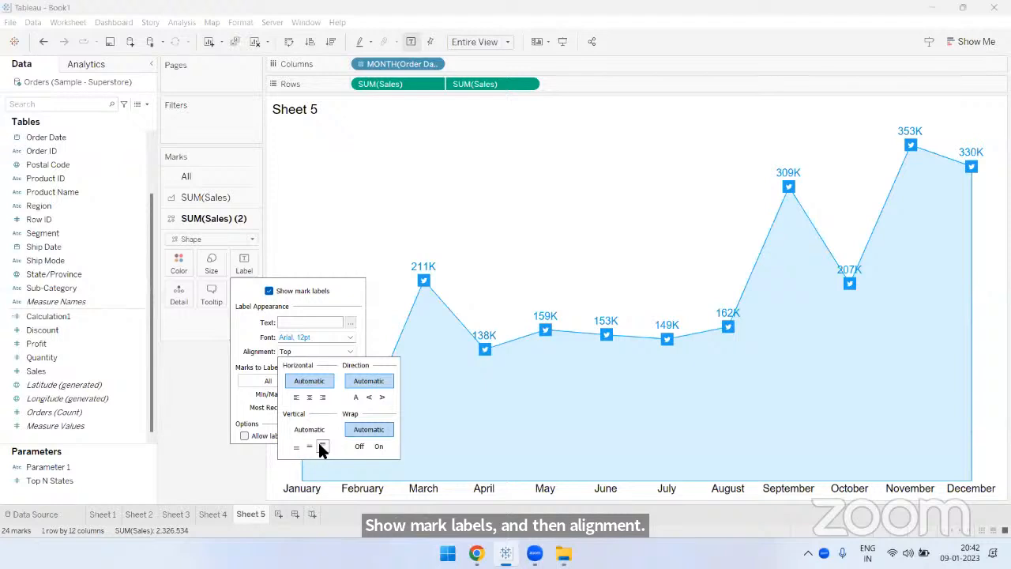
pyautogui.click(480, 189)
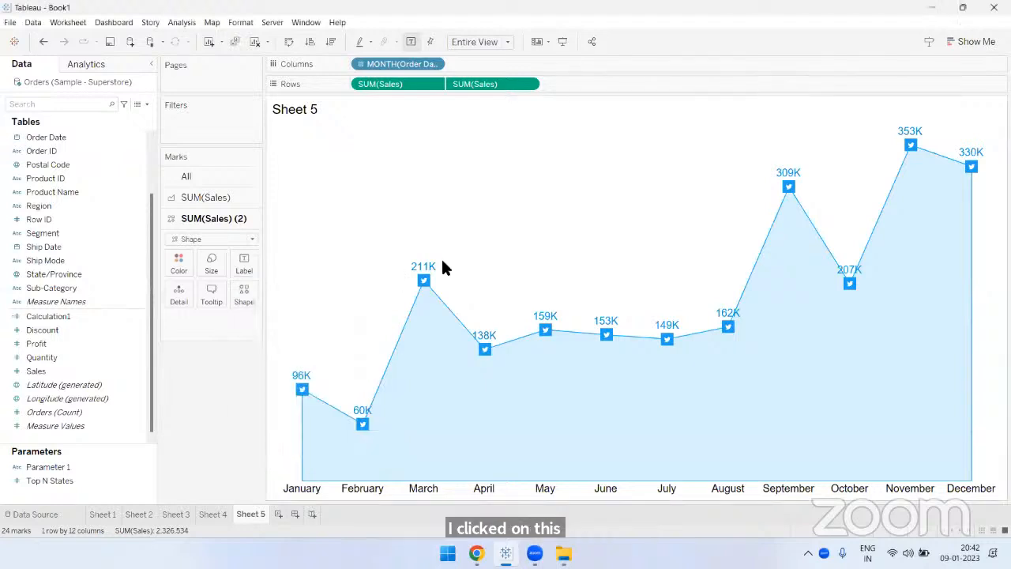
pyautogui.moveTo(427, 285)
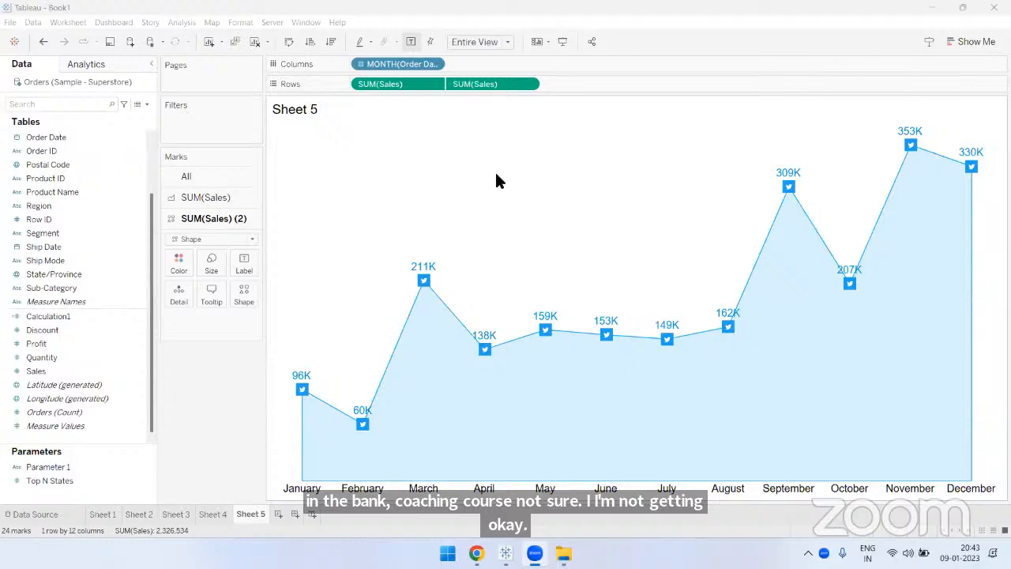
# - Review the views in Sheet 1, Sheet 3 and Sheet 4, and return to Sheet 5
pyautogui.click(103, 515)
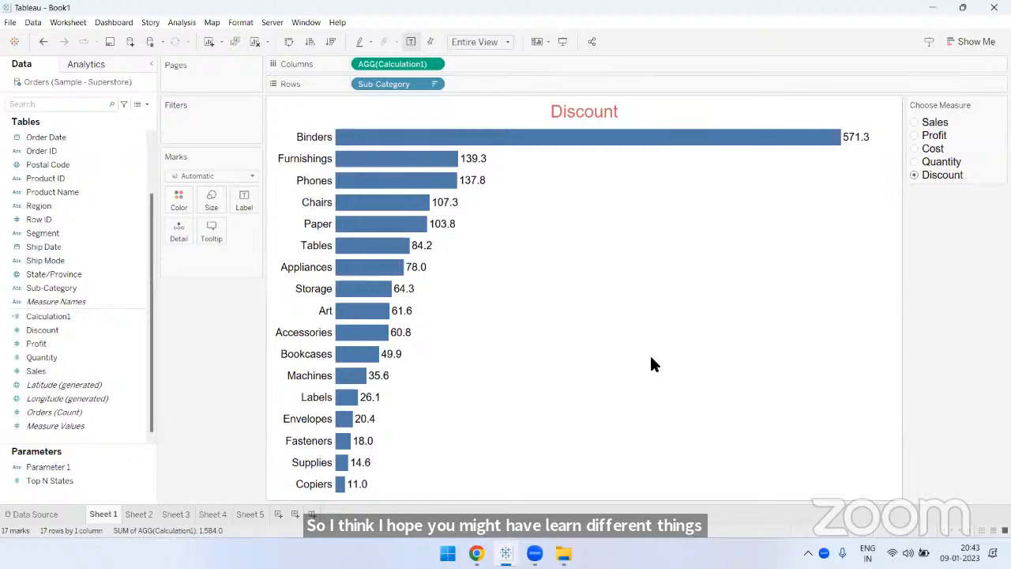
pyautogui.click(176, 514)
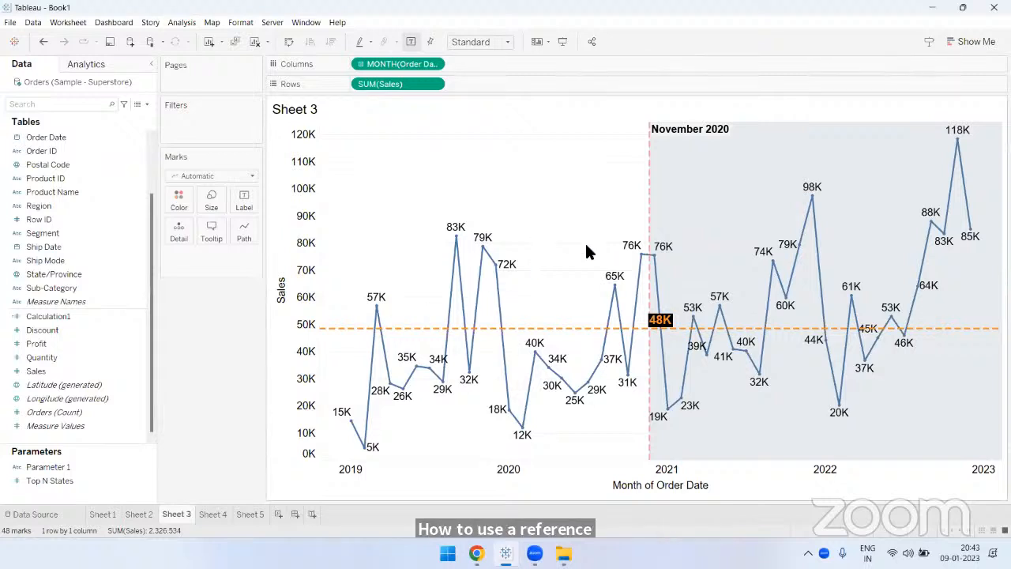
pyautogui.moveTo(690, 356)
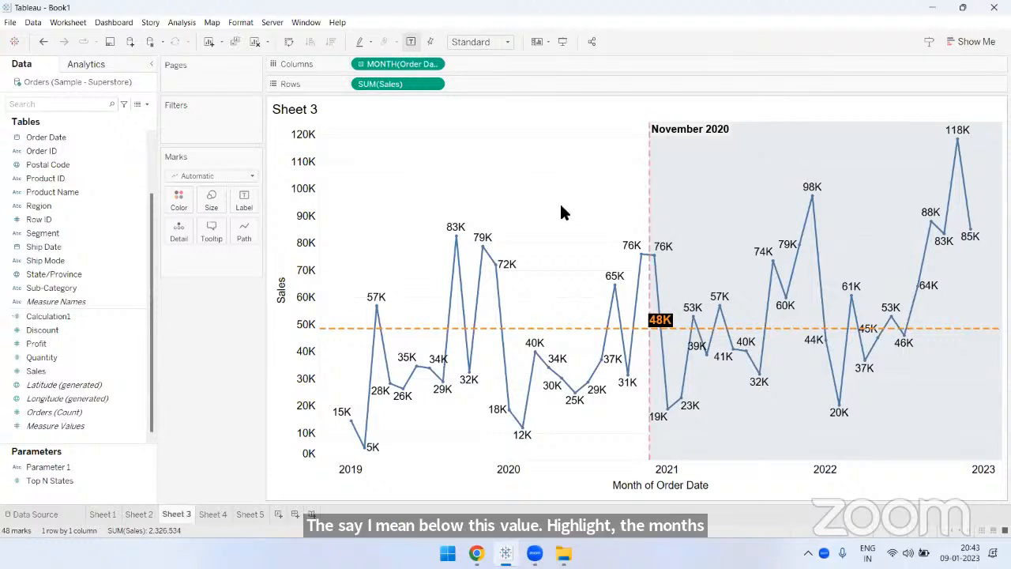
pyautogui.click(211, 513)
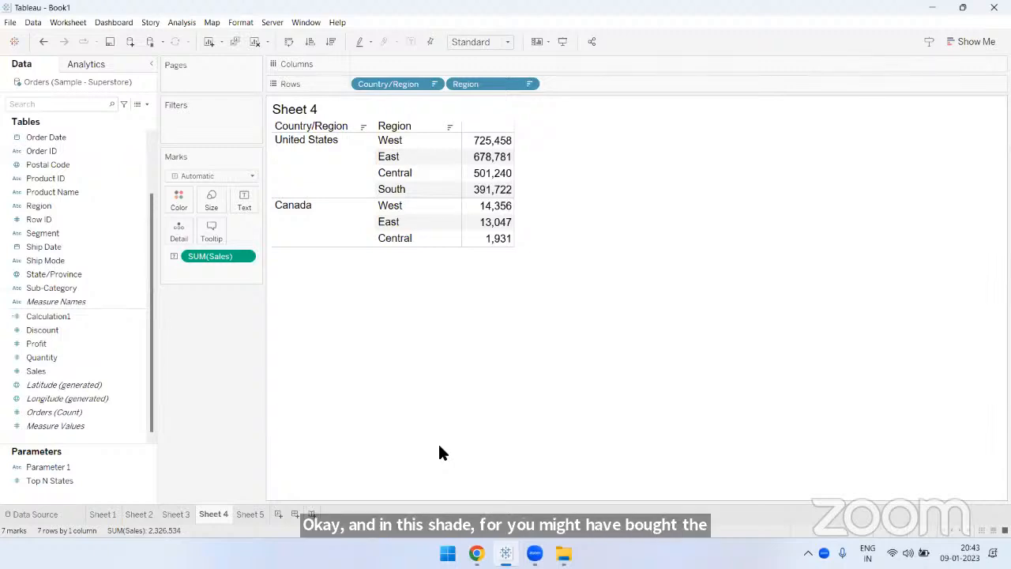
pyautogui.click(250, 513)
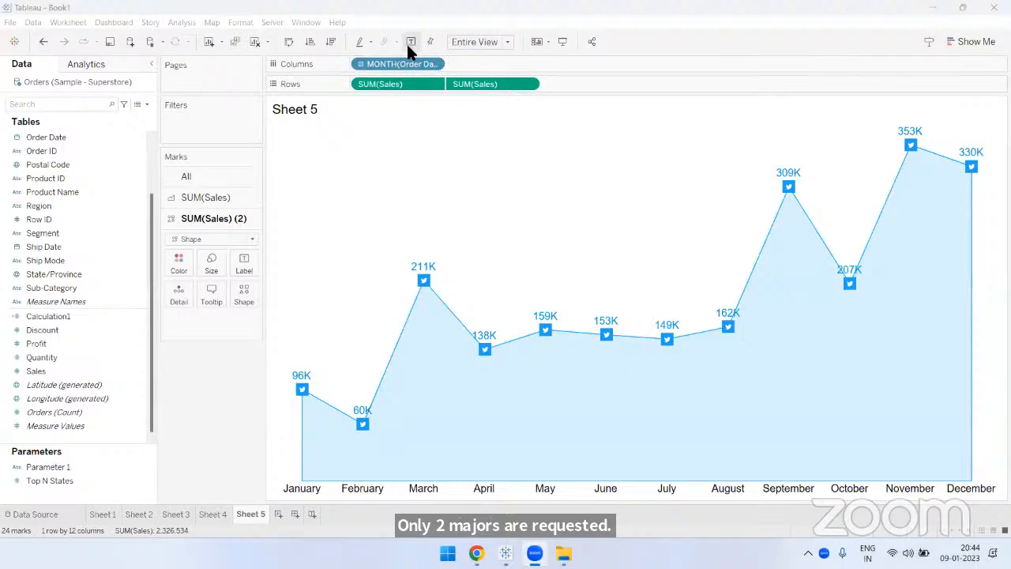
# - Set the vertical alignment of the Twitter markers' labels to Top for the second Sales measure
pyautogui.moveTo(433, 294)
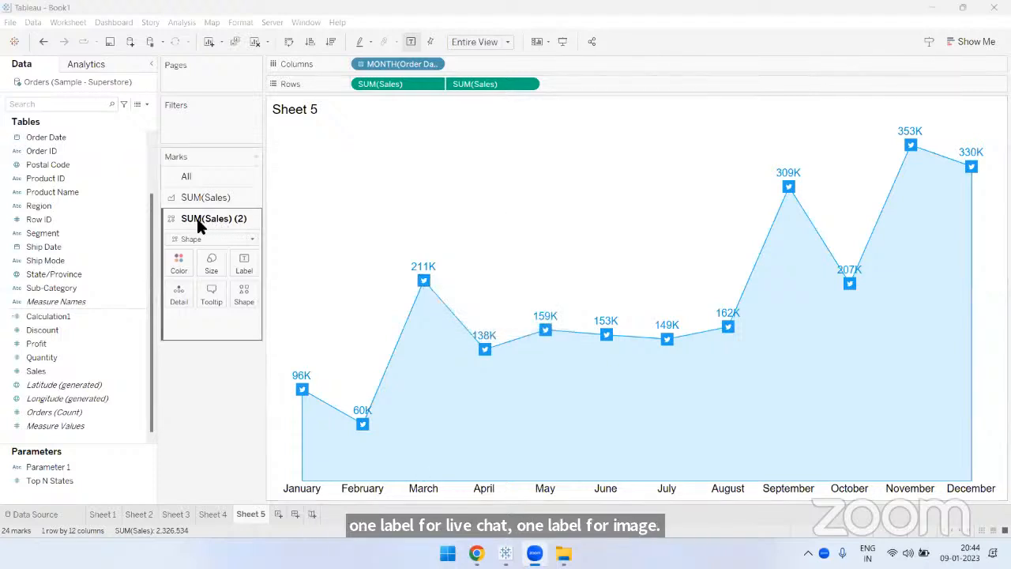
pyautogui.click(245, 265)
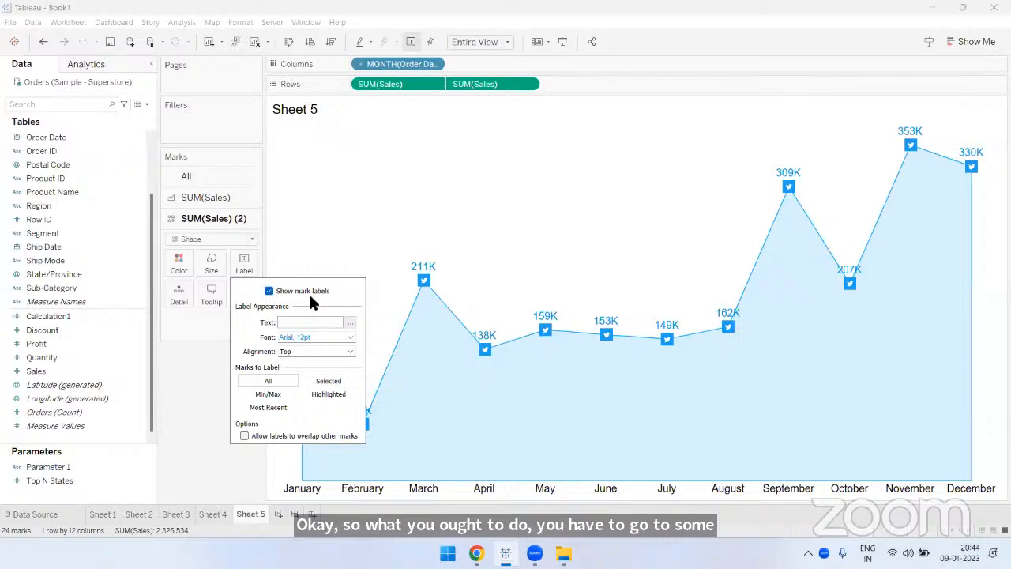
pyautogui.click(297, 351)
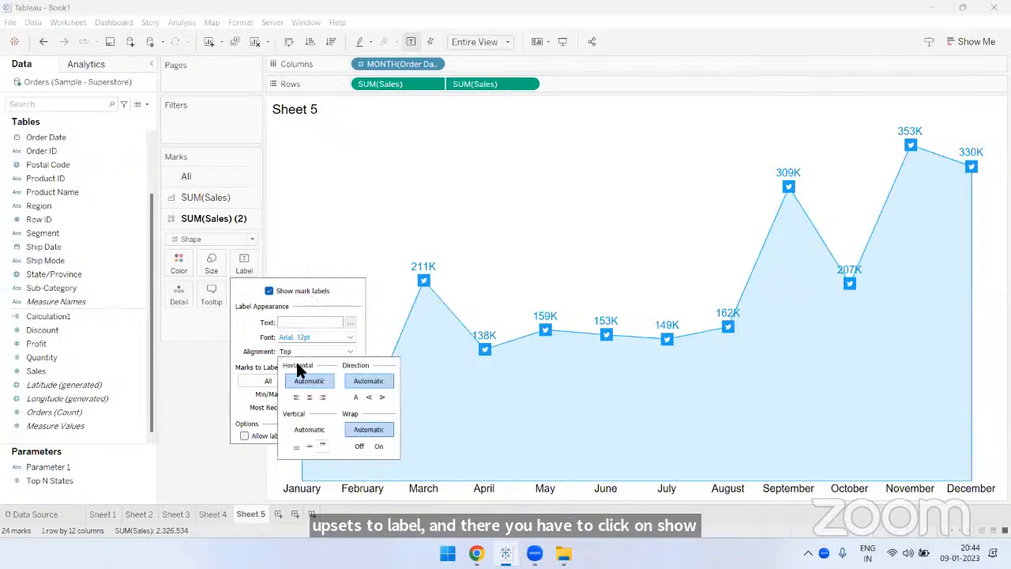
pyautogui.click(321, 446)
pyautogui.click(462, 209)
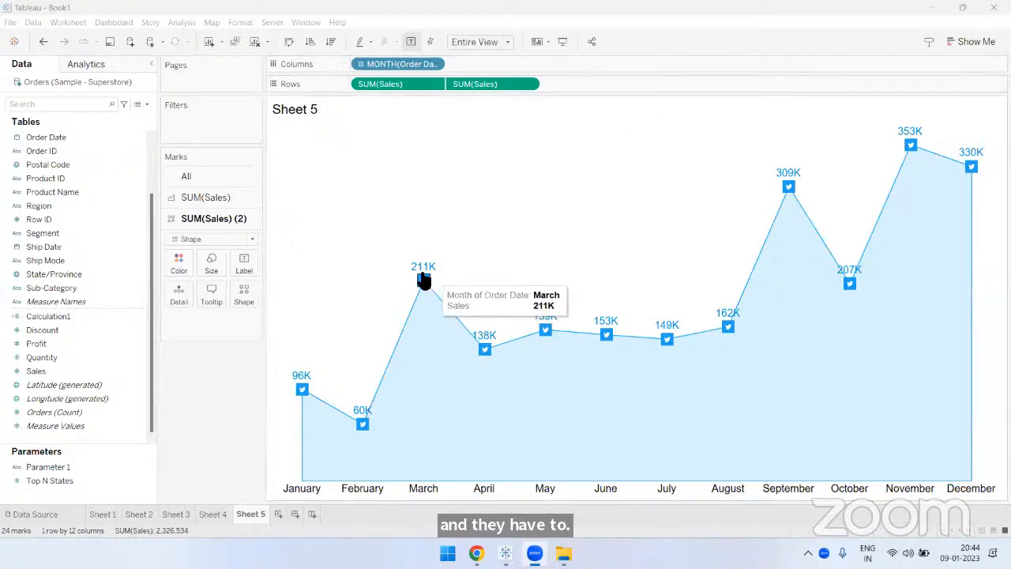
# - Recheck the mark label and alignment options of the Twitter markers, and close them without changes
pyautogui.click(242, 264)
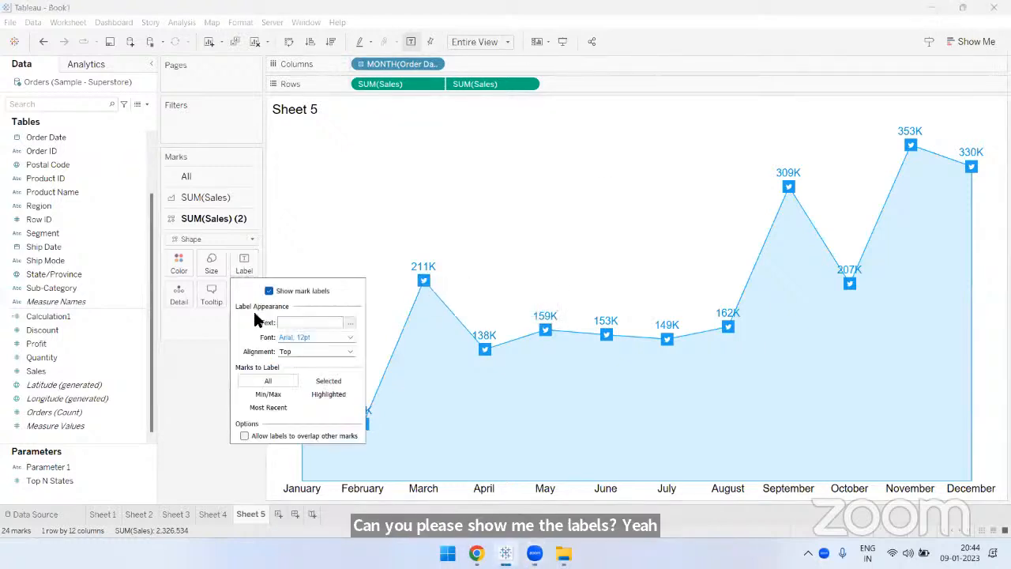
pyautogui.click(291, 352)
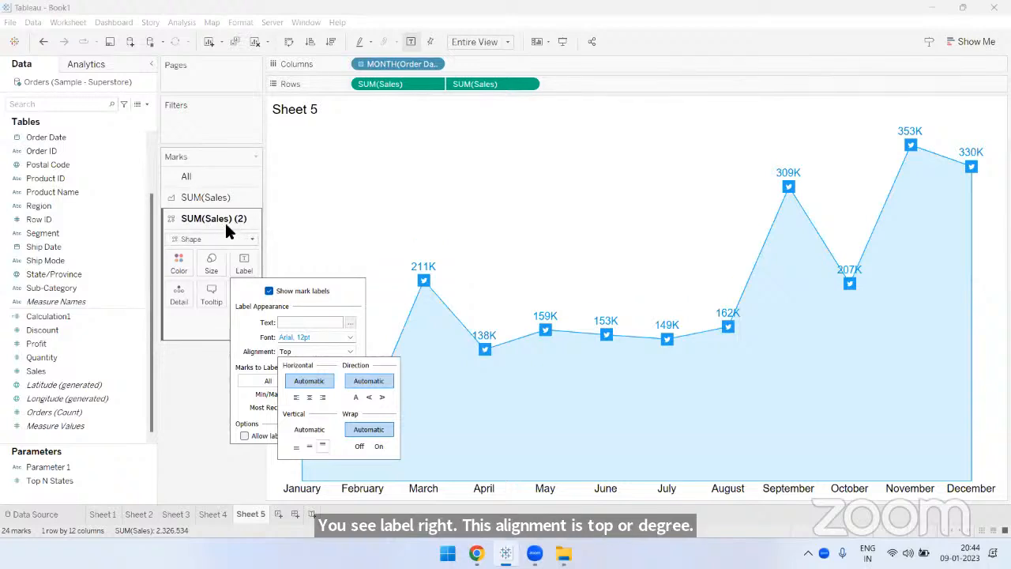
pyautogui.click(450, 261)
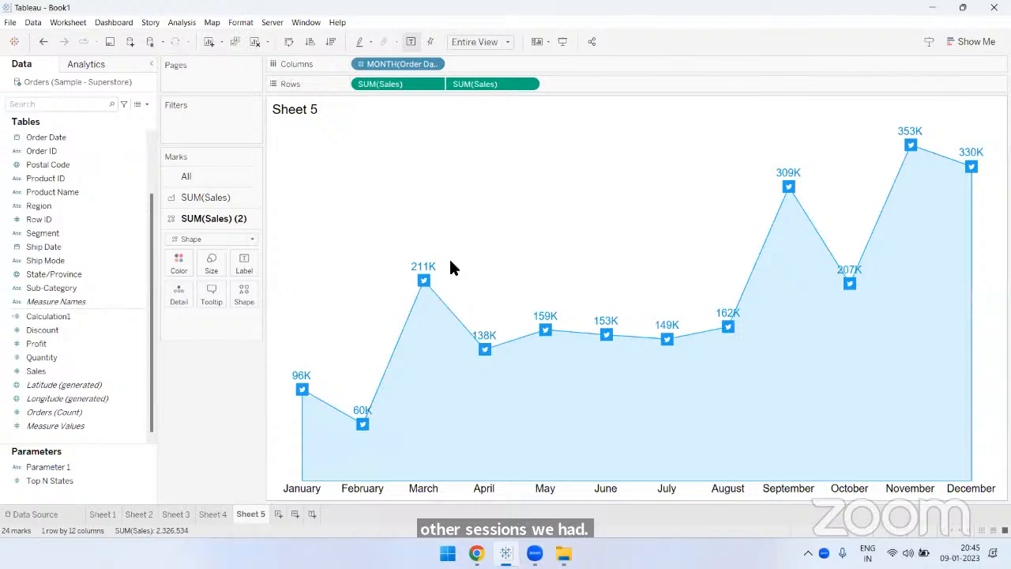